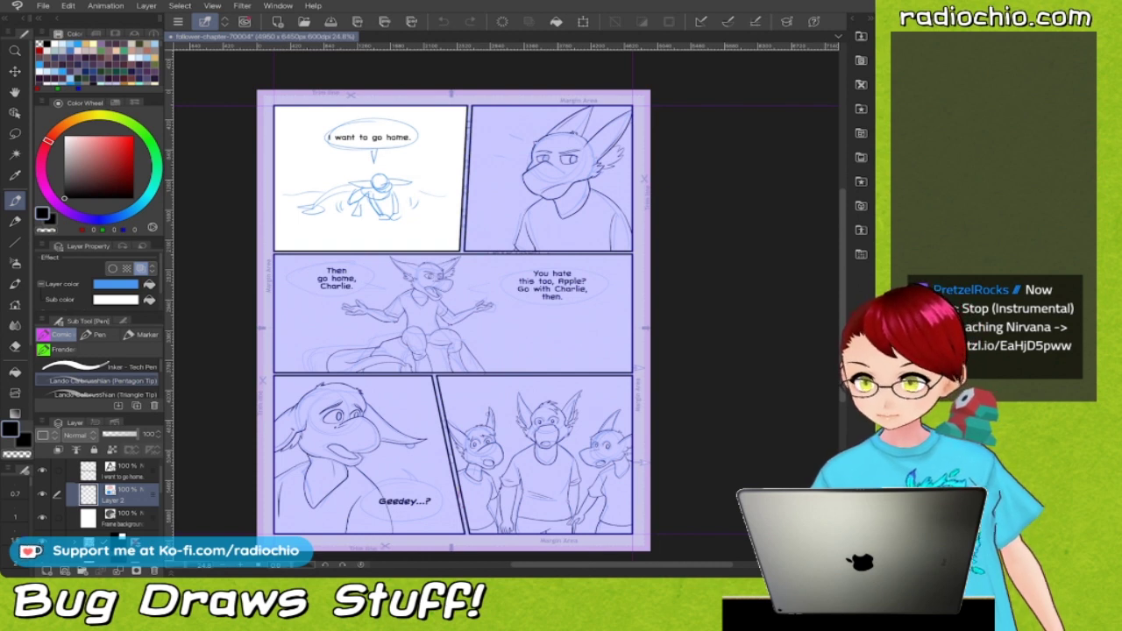
# Lower the first panel's rough sketch layer to 25% opacity and add a new layer above it with the blue layer color effect.
pyautogui.moveTo(222, 198); pyautogui.dragTo(240, 225)
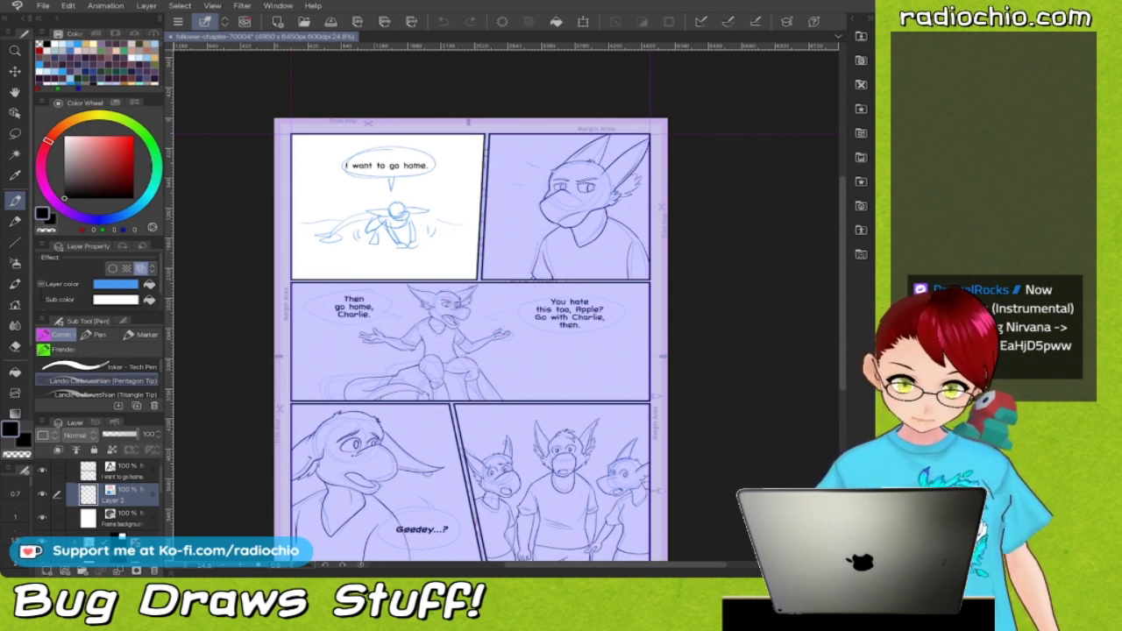
pyautogui.hotkey('ctrl', '-')
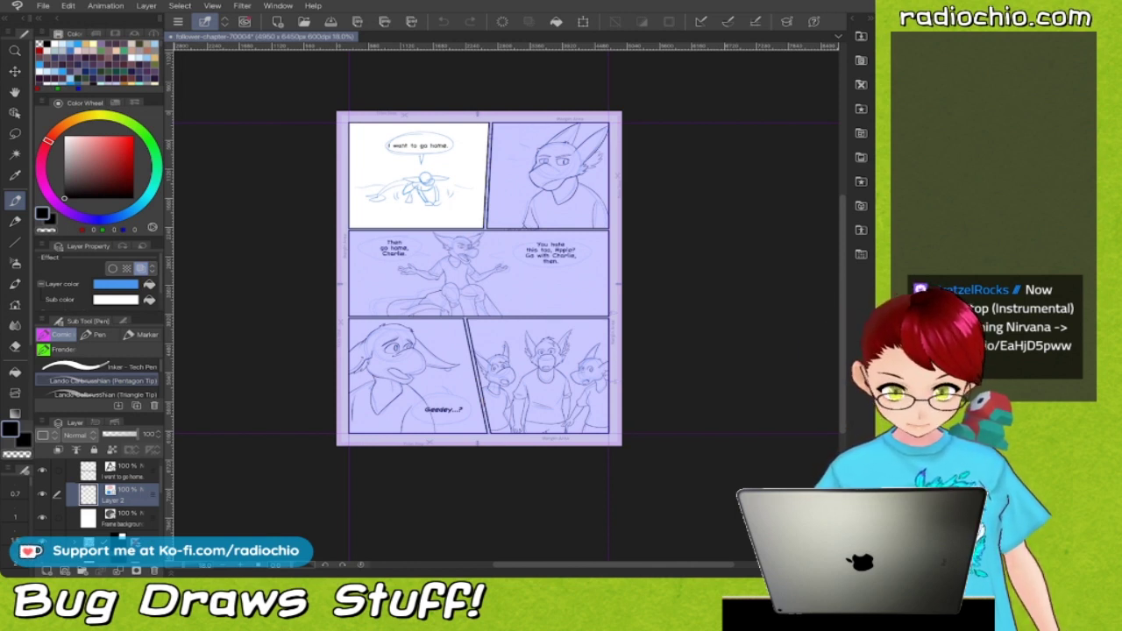
pyautogui.scroll(5, 480, 279)
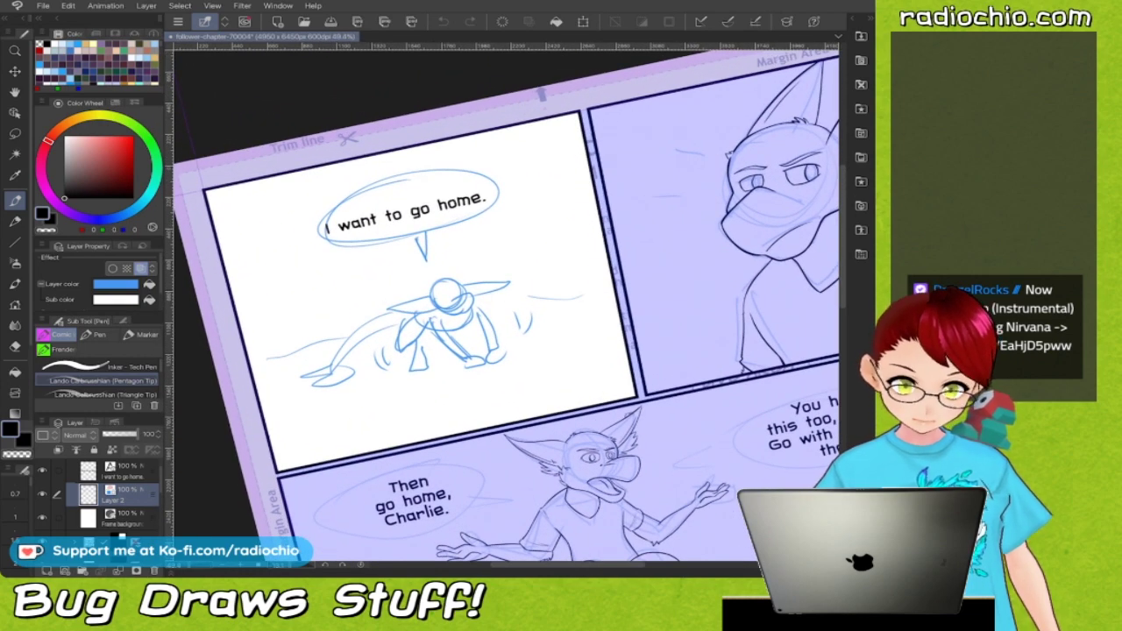
pyautogui.hscroll(-1, 504, 305)
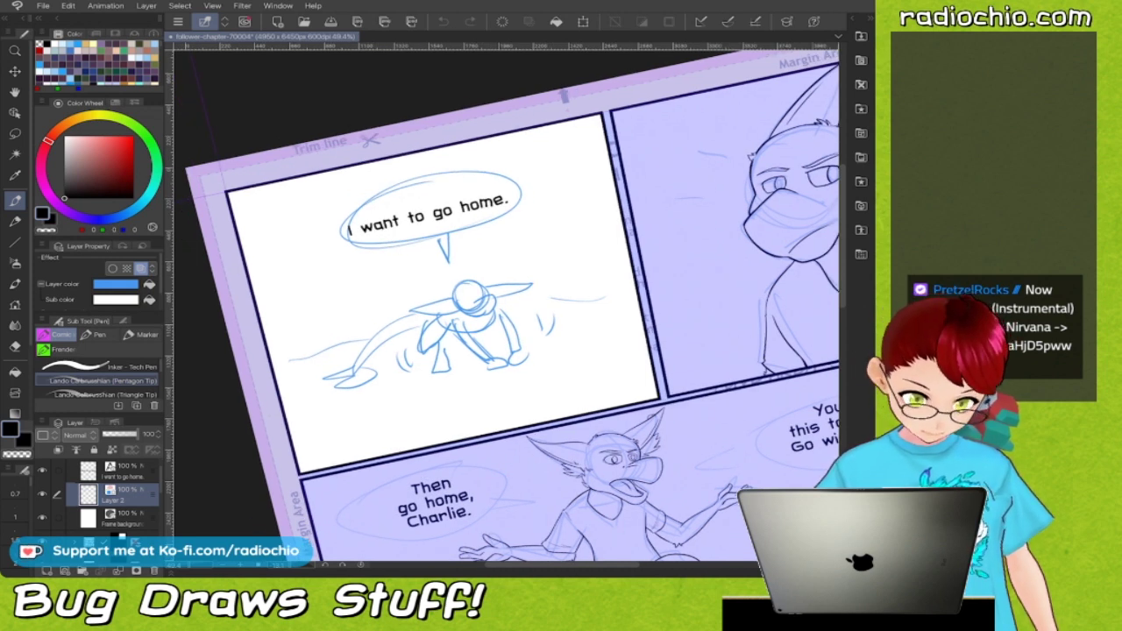
pyautogui.click(112, 435)
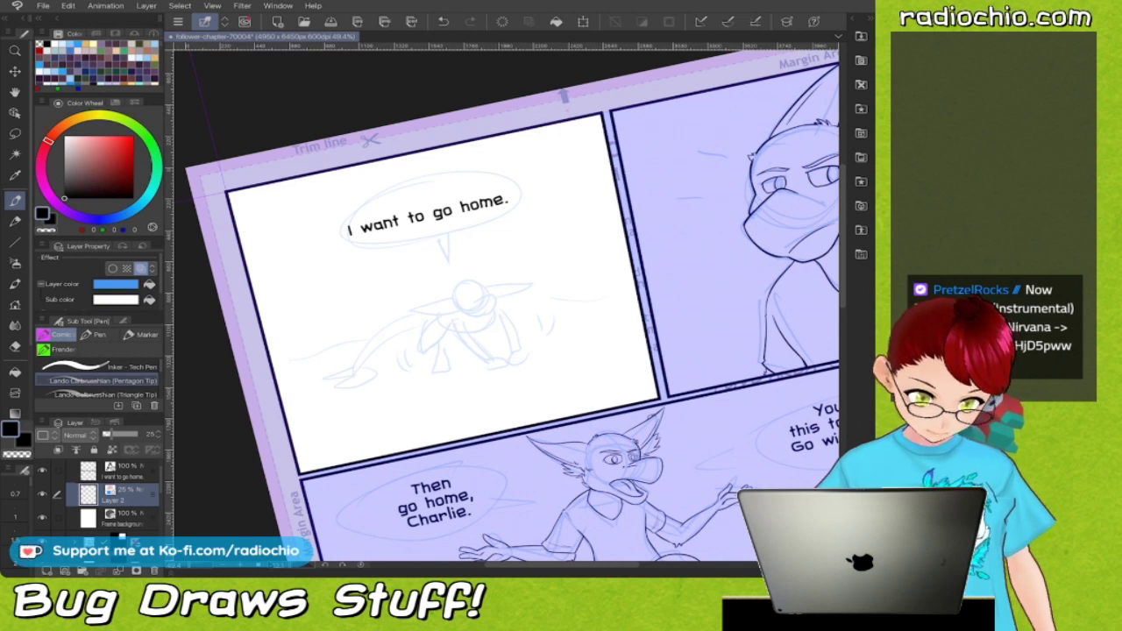
pyautogui.hotkey('ctrl', 'shift', 'n')
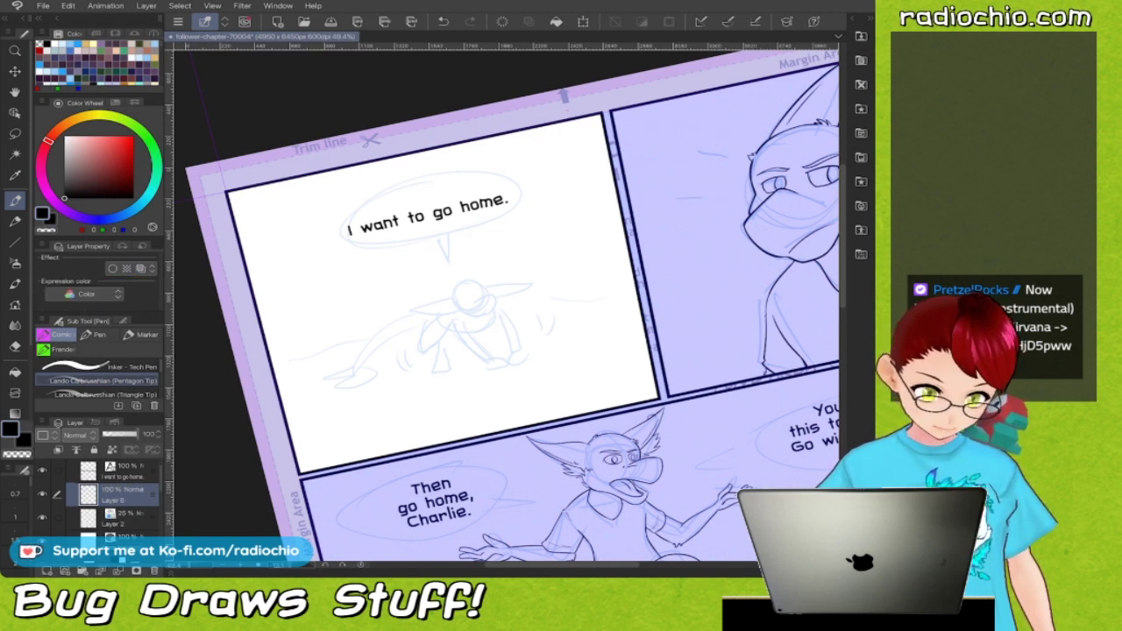
pyautogui.click(141, 269)
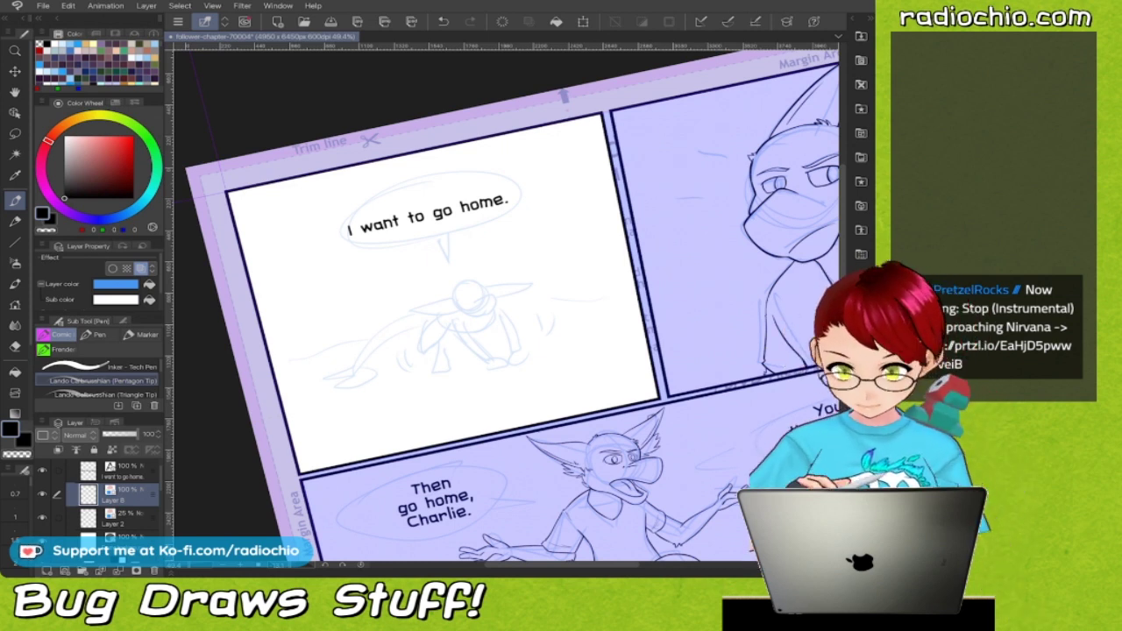
# Draw a head circle just below the dialogue text in the first panel and hide the faded rough sketch layer.
pyautogui.moveTo(490, 230); pyautogui.dragTo(513, 219)
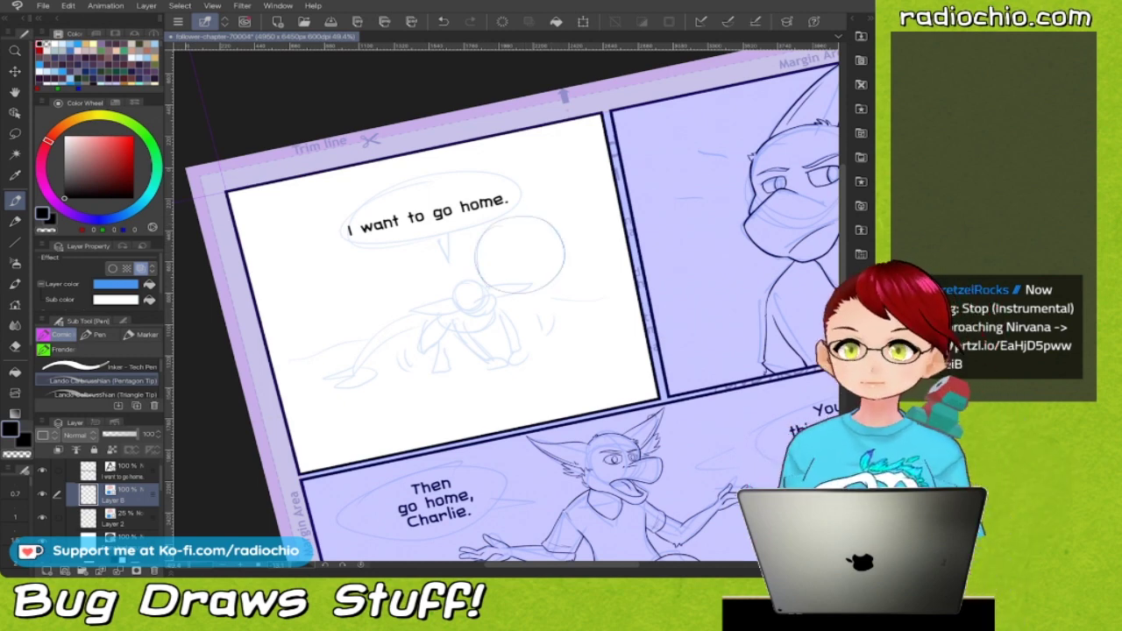
pyautogui.click(43, 517)
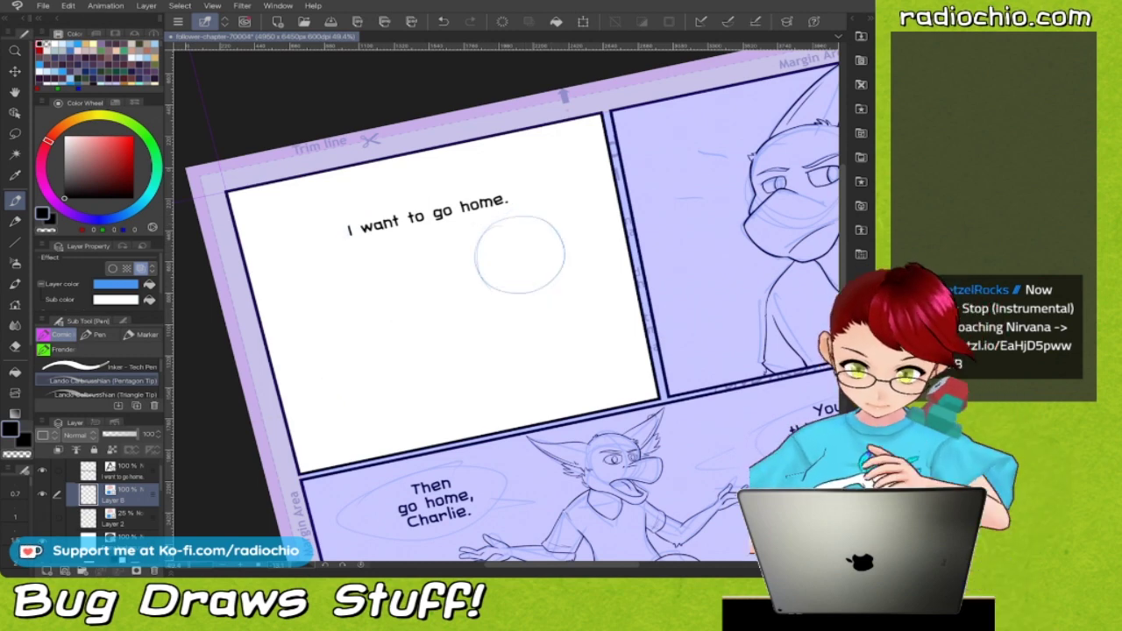
pyautogui.scroll(5, 578, 222)
pyautogui.scroll(-3, 526, 281)
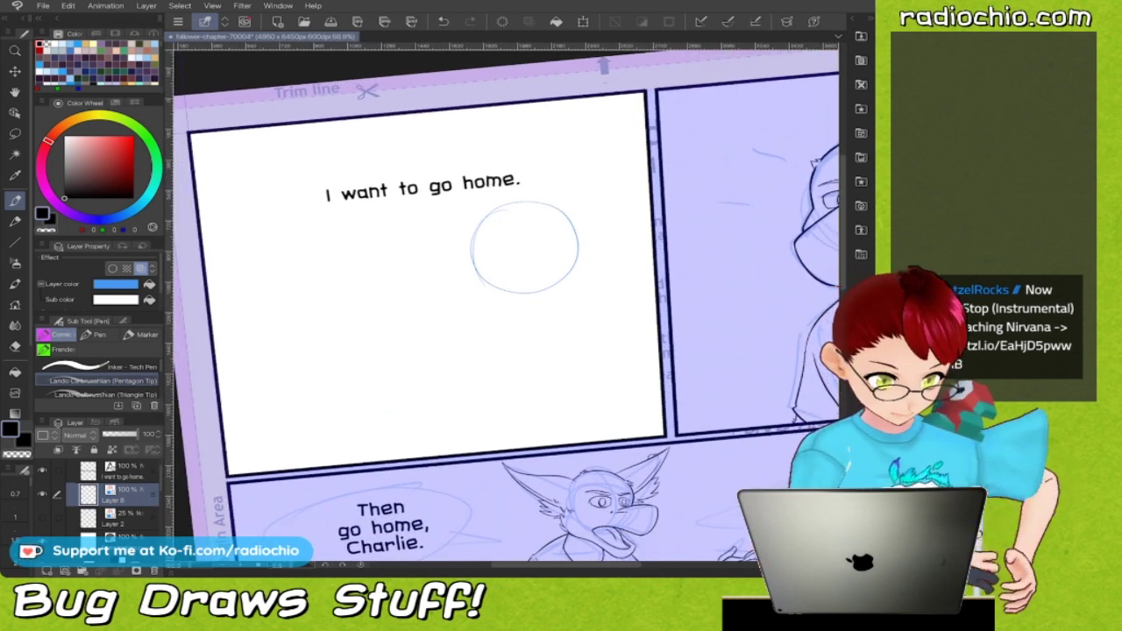
pyautogui.scroll(-2, 505, 303)
pyautogui.scroll(2, 587, 193)
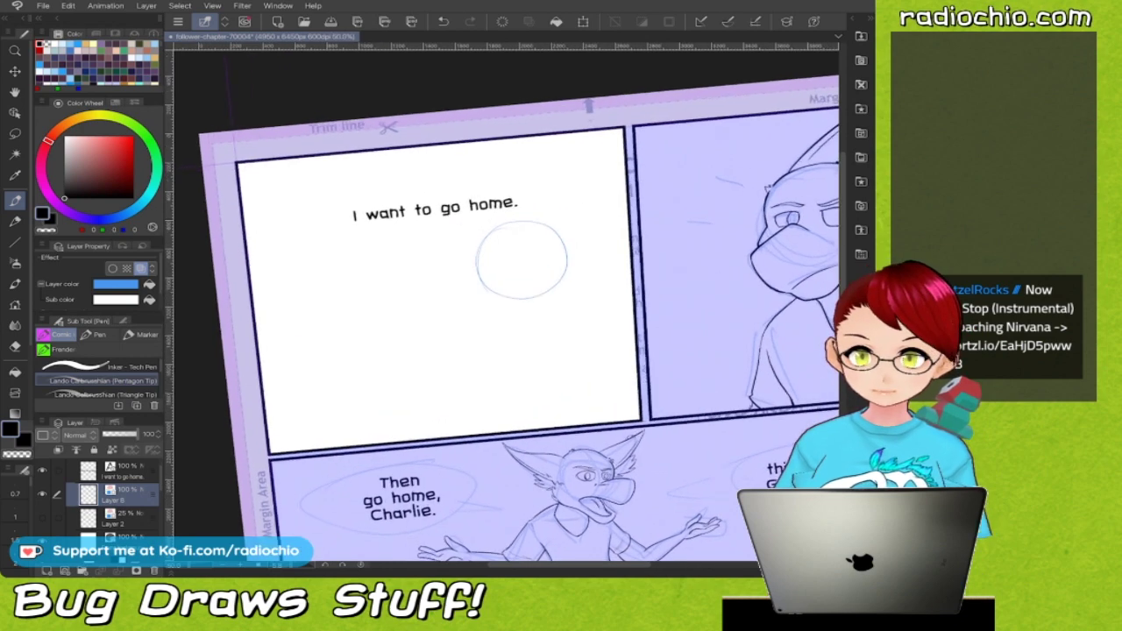
# Move the head circle to the left side of the first panel, below the start of the dialogue text.
pyautogui.press('k')
pyautogui.moveTo(482, 278)
pyautogui.mouseDown()
pyautogui.moveTo(336, 255)
pyautogui.moveTo(313, 306)
pyautogui.mouseUp()
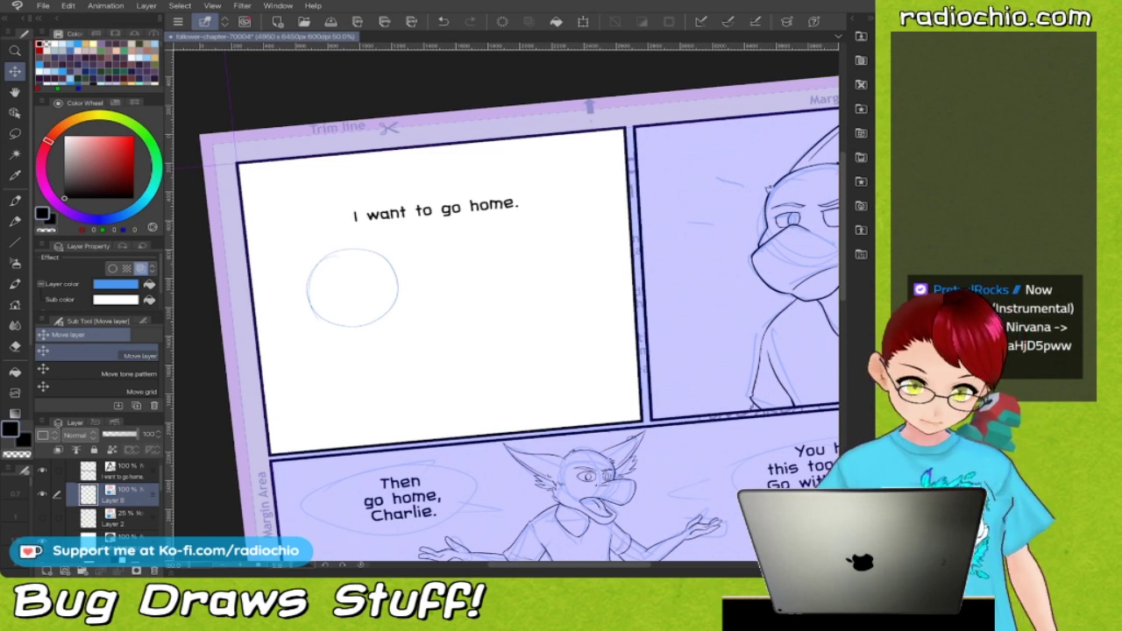
pyautogui.scroll(3, 506, 302)
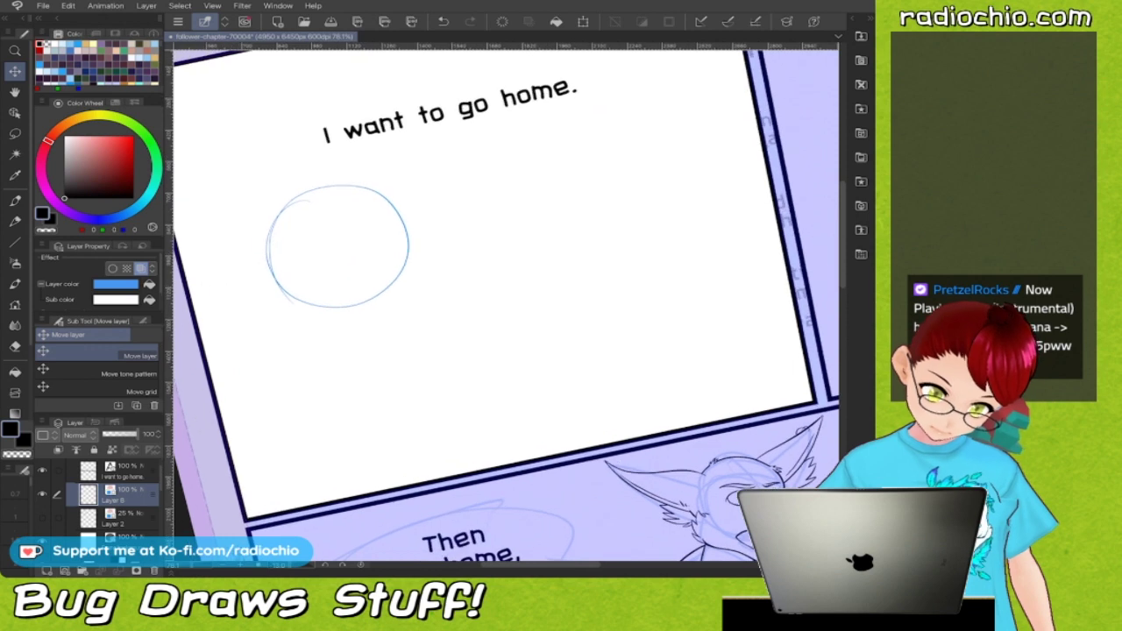
pyautogui.moveTo(337, 245)
pyautogui.mouseDown()
pyautogui.moveTo(381, 280)
pyautogui.moveTo(311, 216)
pyautogui.moveTo(310, 225)
pyautogui.mouseUp()
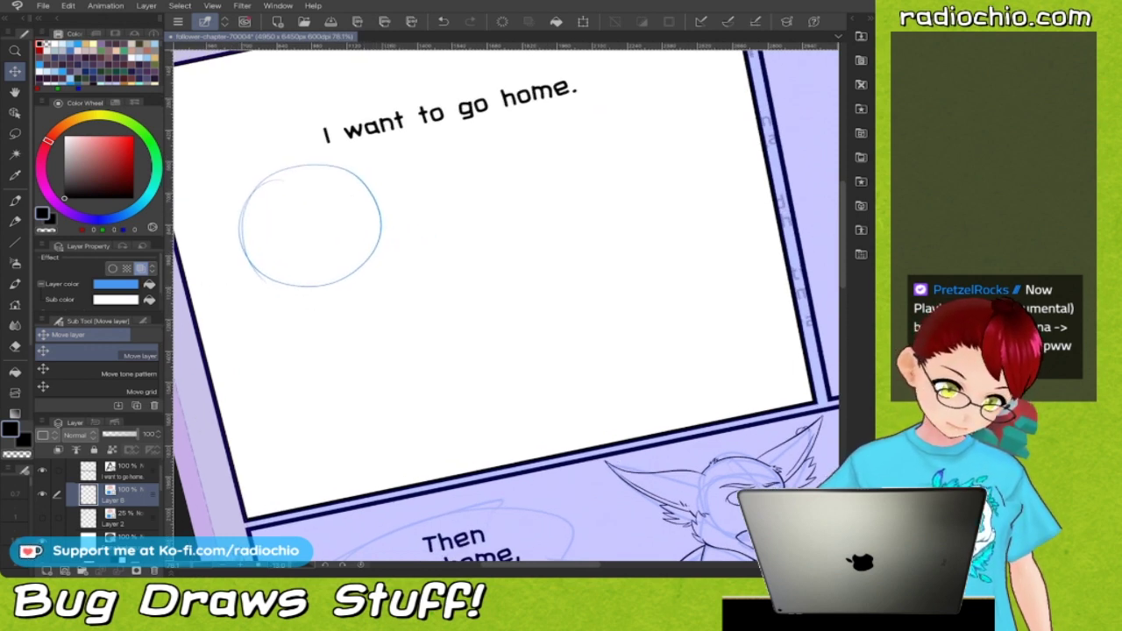
# Sketch the character's upper snout with the 6B Real Pencil, from the circle's right side around to the mouth line.
pyautogui.press('p')
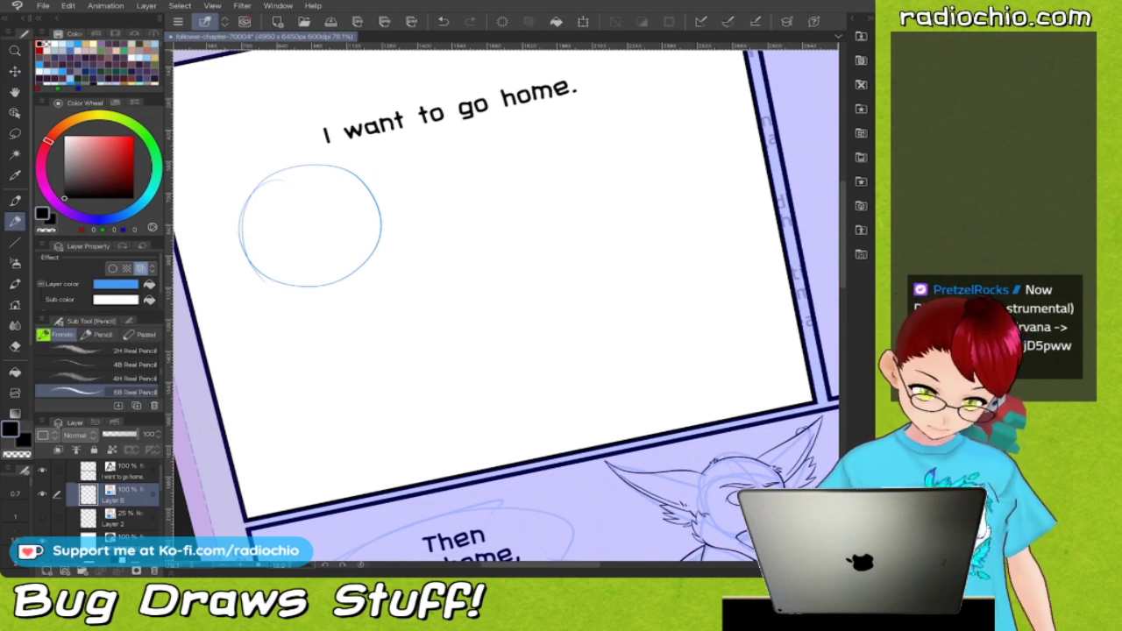
pyautogui.moveTo(376, 213); pyautogui.dragTo(336, 242)
pyautogui.moveTo(378, 210); pyautogui.dragTo(333, 244)
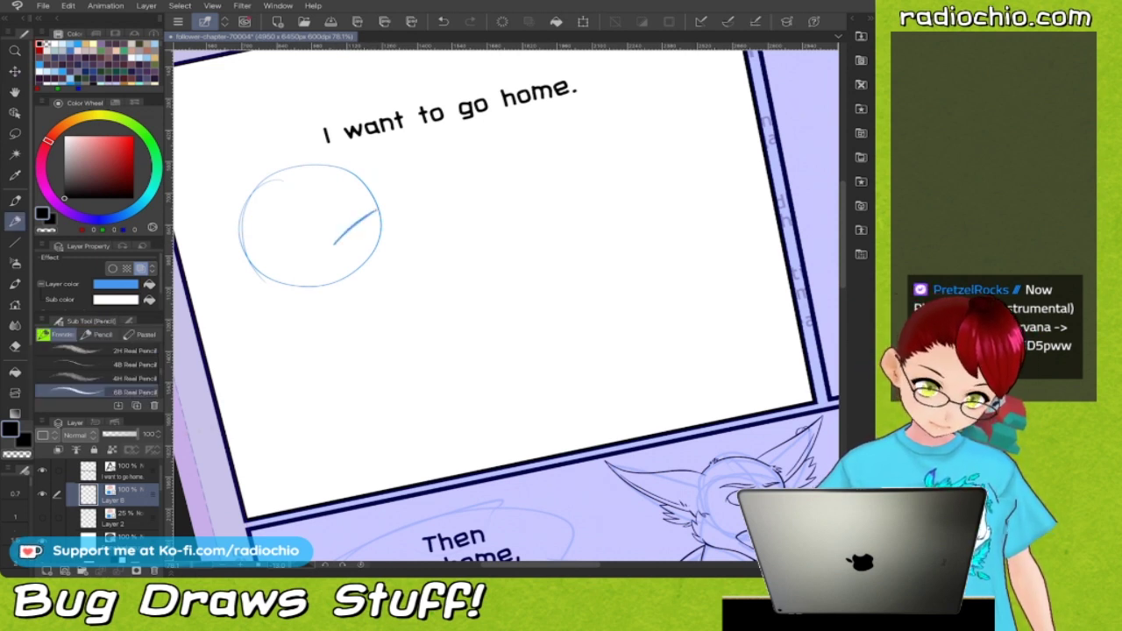
pyautogui.moveTo(377, 210)
pyautogui.mouseDown()
pyautogui.moveTo(431, 234)
pyautogui.moveTo(422, 290)
pyautogui.mouseUp()
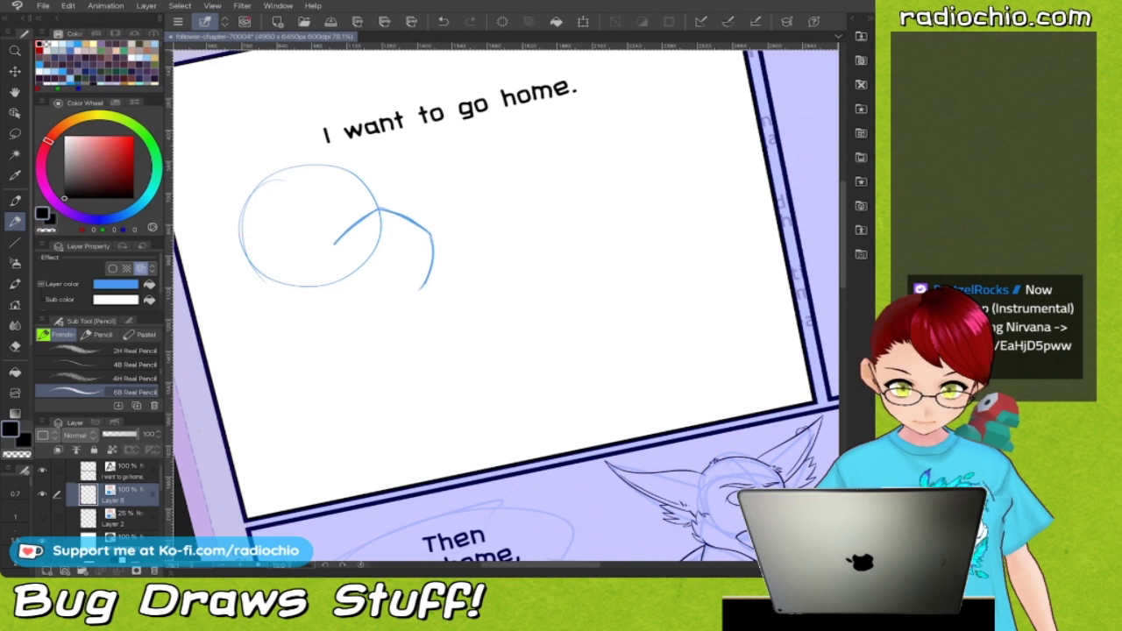
pyautogui.moveTo(296, 304); pyautogui.dragTo(403, 298)
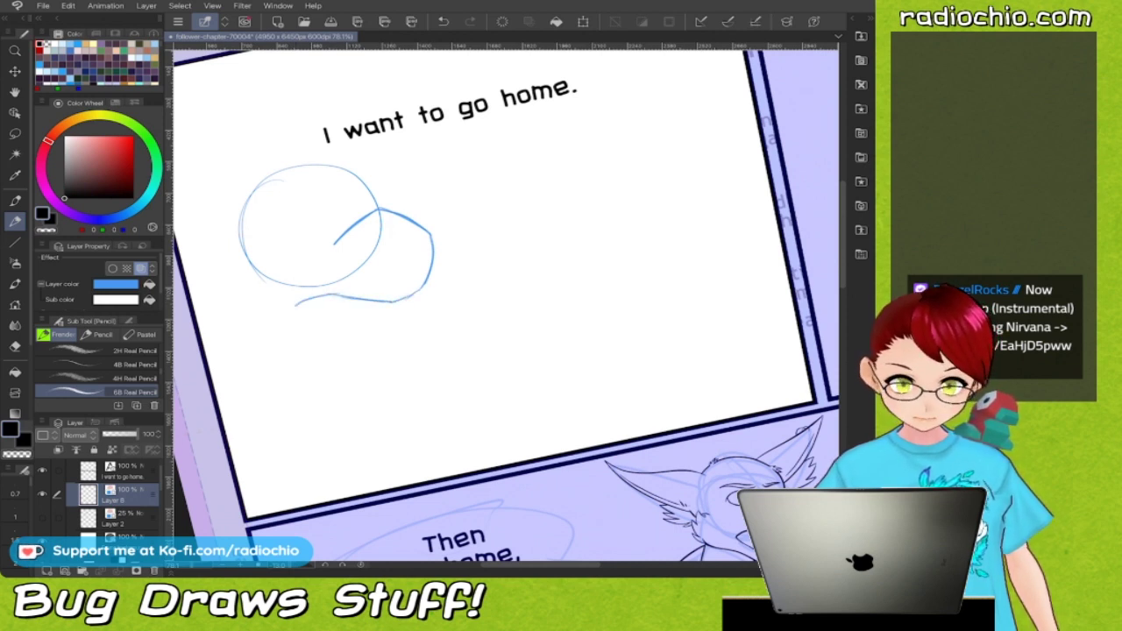
# Sketch the brow and back-of-head contours, then add the open mouth and lower jaw beneath the snout.
pyautogui.moveTo(374, 189)
pyautogui.mouseDown()
pyautogui.moveTo(376, 214)
pyautogui.moveTo(374, 203)
pyautogui.mouseUp()
pyautogui.moveTo(332, 160); pyautogui.dragTo(372, 188)
pyautogui.moveTo(252, 185)
pyautogui.mouseDown()
pyautogui.moveTo(232, 240)
pyautogui.moveTo(234, 219)
pyautogui.mouseUp()
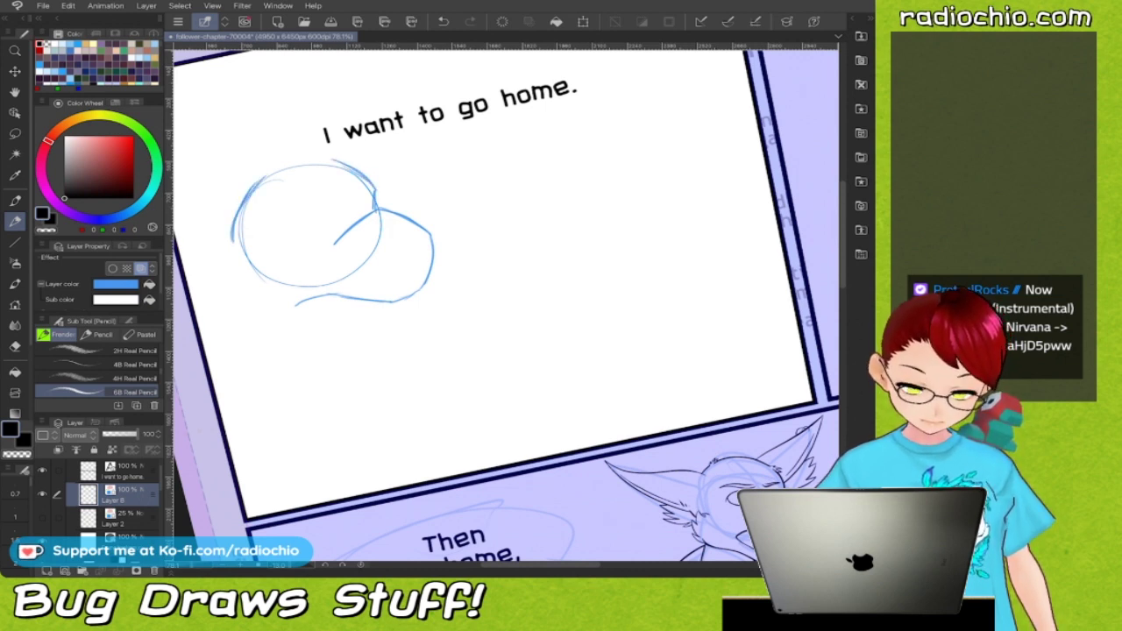
pyautogui.moveTo(298, 306)
pyautogui.mouseDown()
pyautogui.moveTo(397, 329)
pyautogui.moveTo(412, 320)
pyautogui.moveTo(396, 328)
pyautogui.moveTo(392, 303)
pyautogui.moveTo(424, 317)
pyautogui.mouseUp()
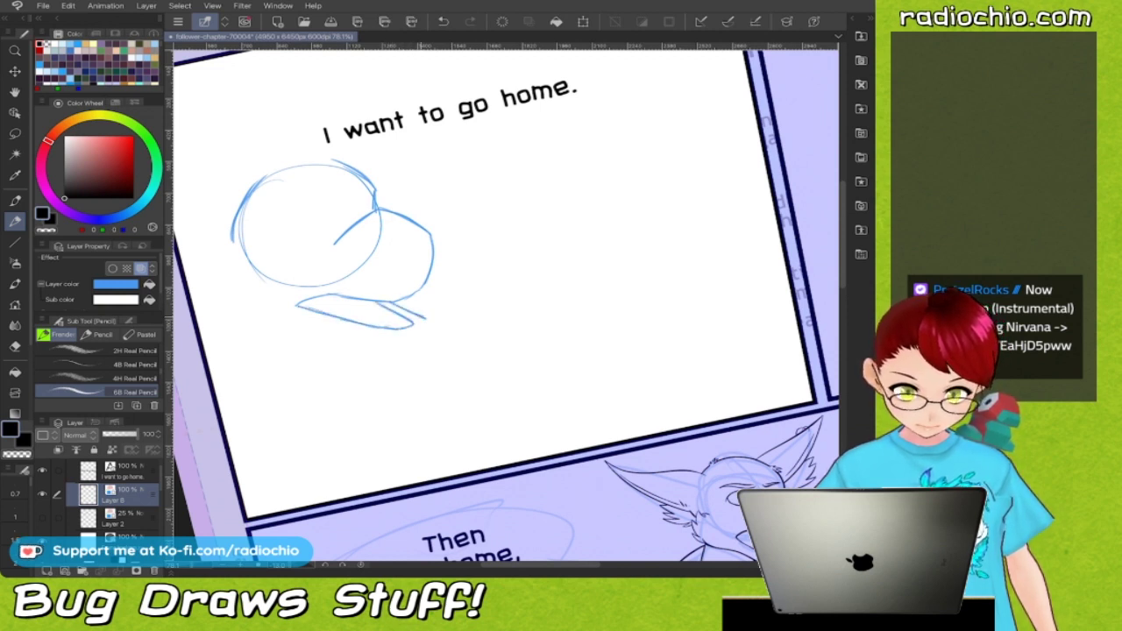
pyautogui.moveTo(225, 284)
pyautogui.mouseDown()
pyautogui.moveTo(260, 334)
pyautogui.moveTo(347, 338)
pyautogui.moveTo(334, 332)
pyautogui.moveTo(387, 351)
pyautogui.moveTo(434, 338)
pyautogui.mouseUp()
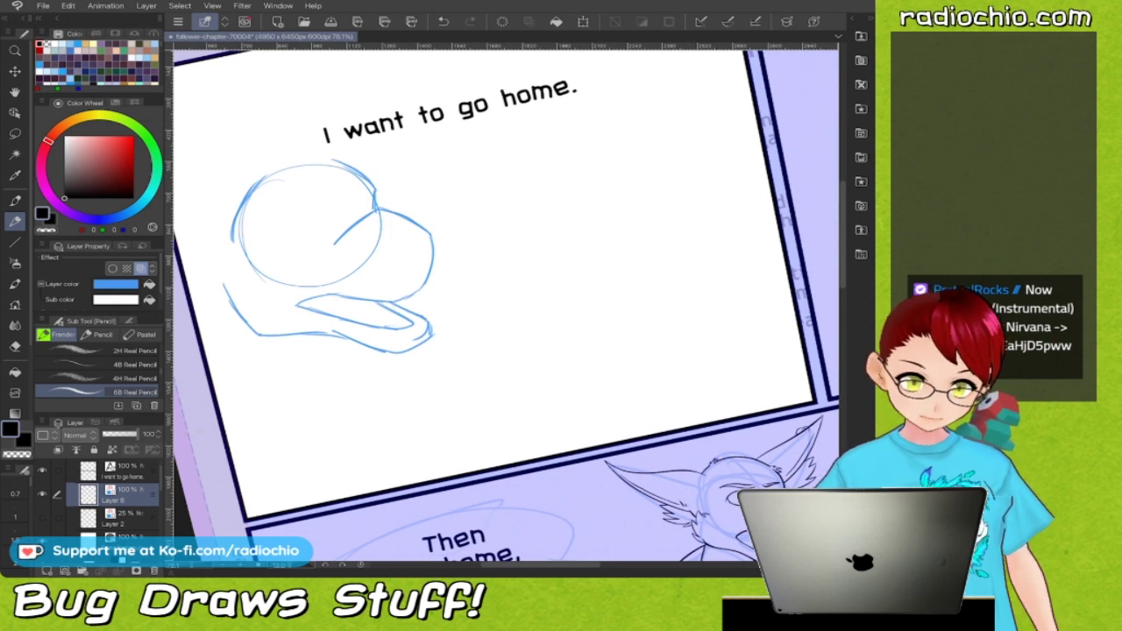
# Extend the outline along the back and top of the head and add a curved center guideline on the face.
pyautogui.moveTo(526, 306); pyautogui.dragTo(578, 343)
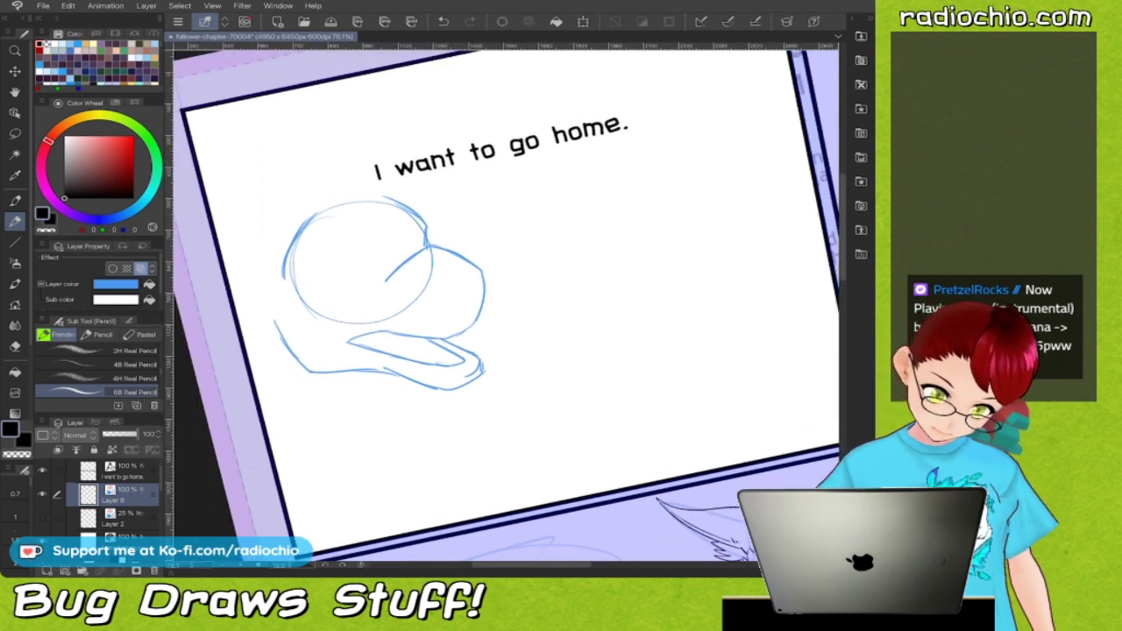
pyautogui.moveTo(295, 235); pyautogui.dragTo(271, 298)
pyautogui.moveTo(317, 212)
pyautogui.mouseDown()
pyautogui.moveTo(281, 258)
pyautogui.moveTo(375, 193)
pyautogui.moveTo(405, 284)
pyautogui.mouseUp()
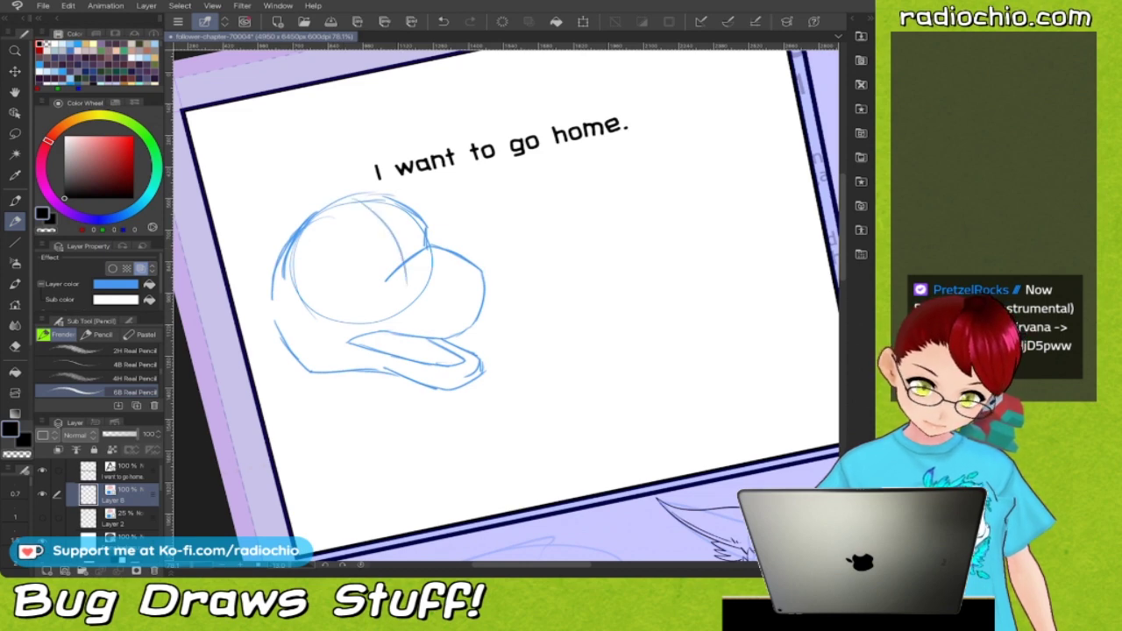
# Rotate the head sketch slightly clockwise and move it up within the panel.
pyautogui.scroll(-2, 506, 305)
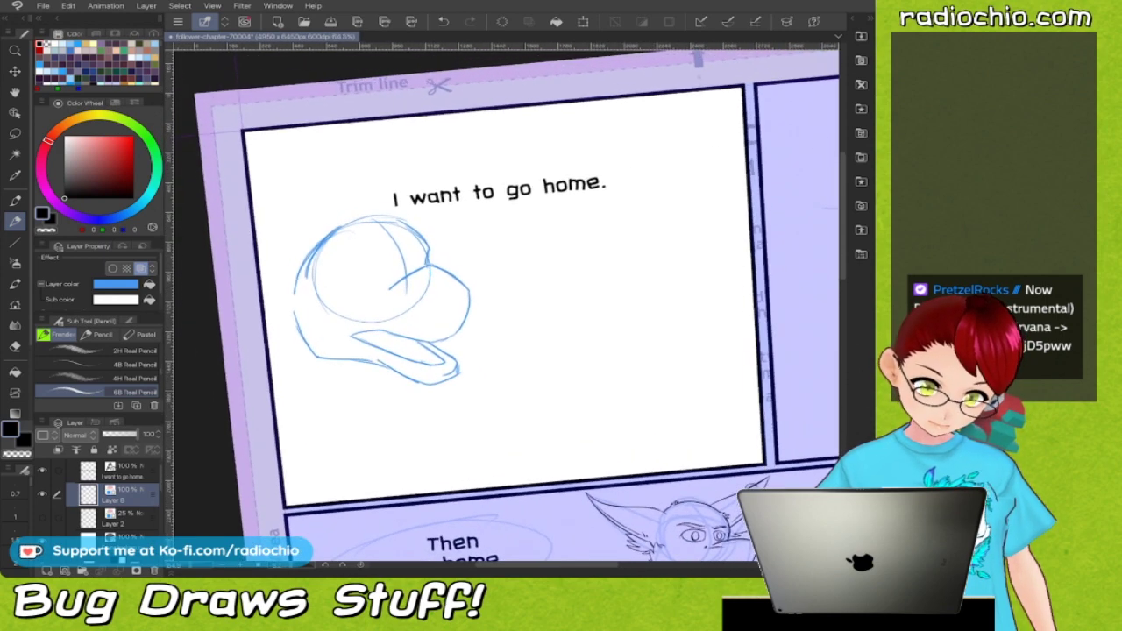
pyautogui.press('k')
pyautogui.hotkey('ctrl', 't')
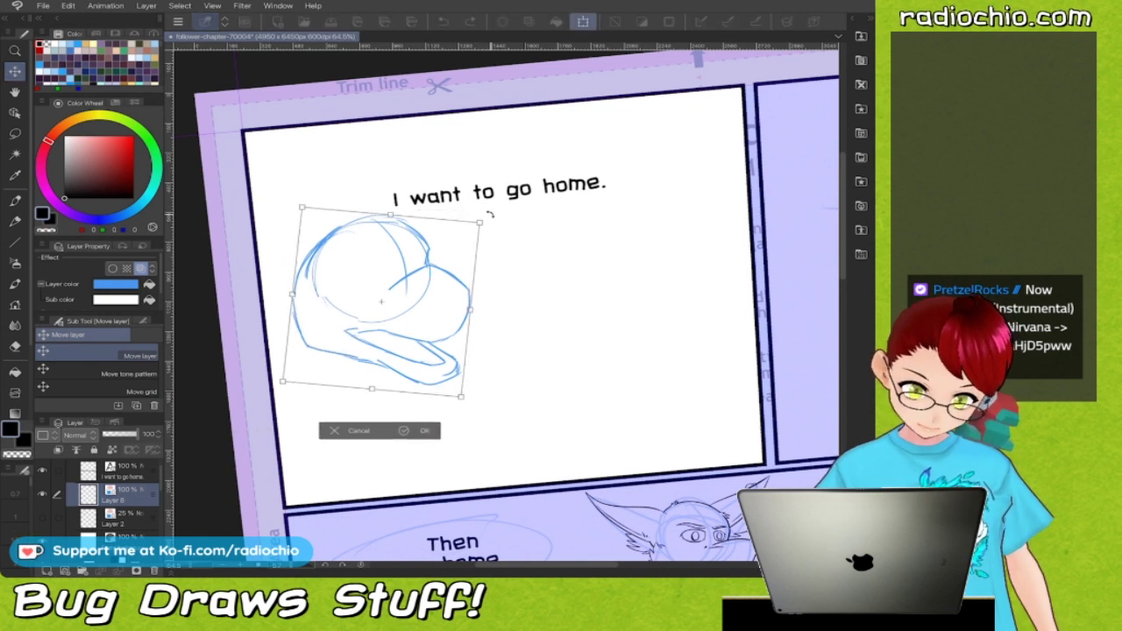
pyautogui.moveTo(489, 213); pyautogui.dragTo(500, 229)
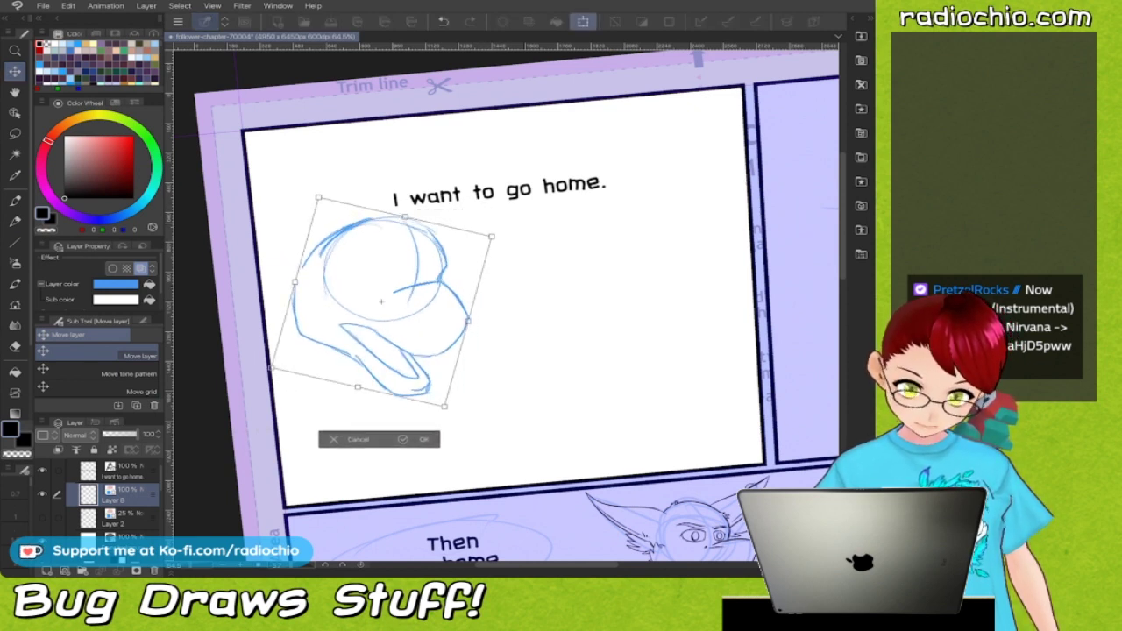
pyautogui.press('Return')
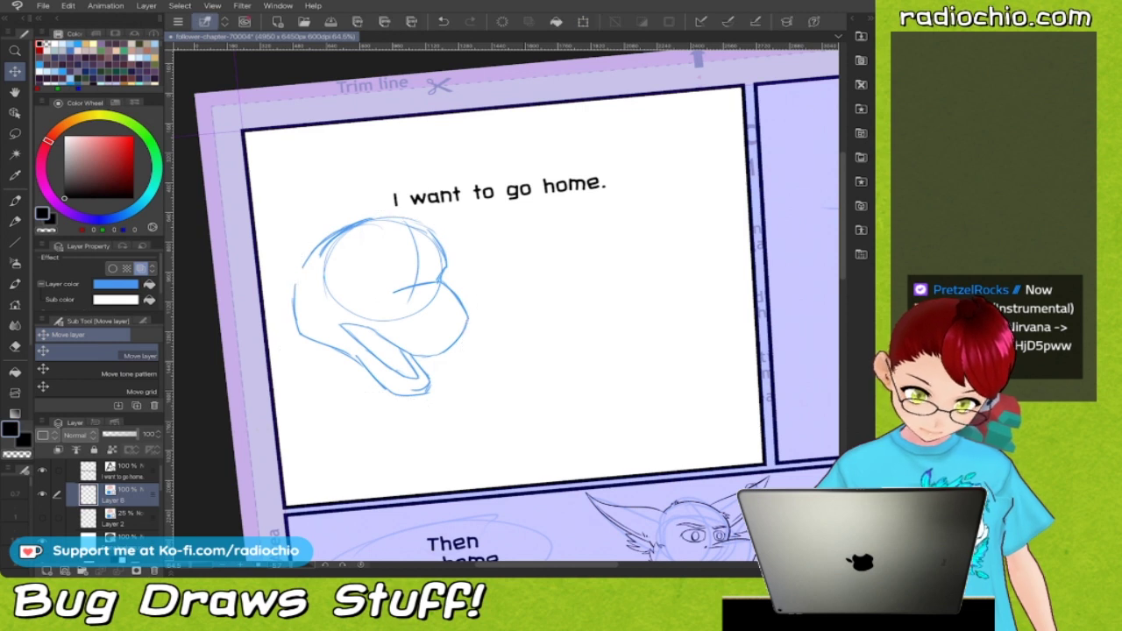
pyautogui.moveTo(425, 332); pyautogui.dragTo(423, 312)
# Sketch long pointed ears on both sides of the head with the 6B Real Pencil, joining the left ear to the cheek.
pyautogui.press('p')
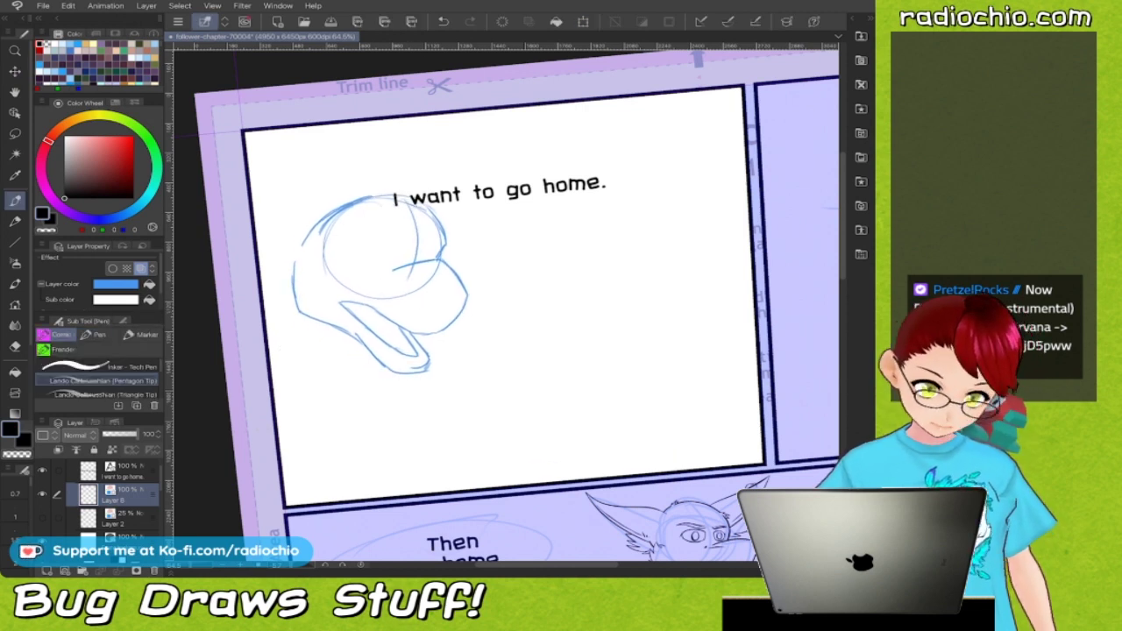
pyautogui.press('p')
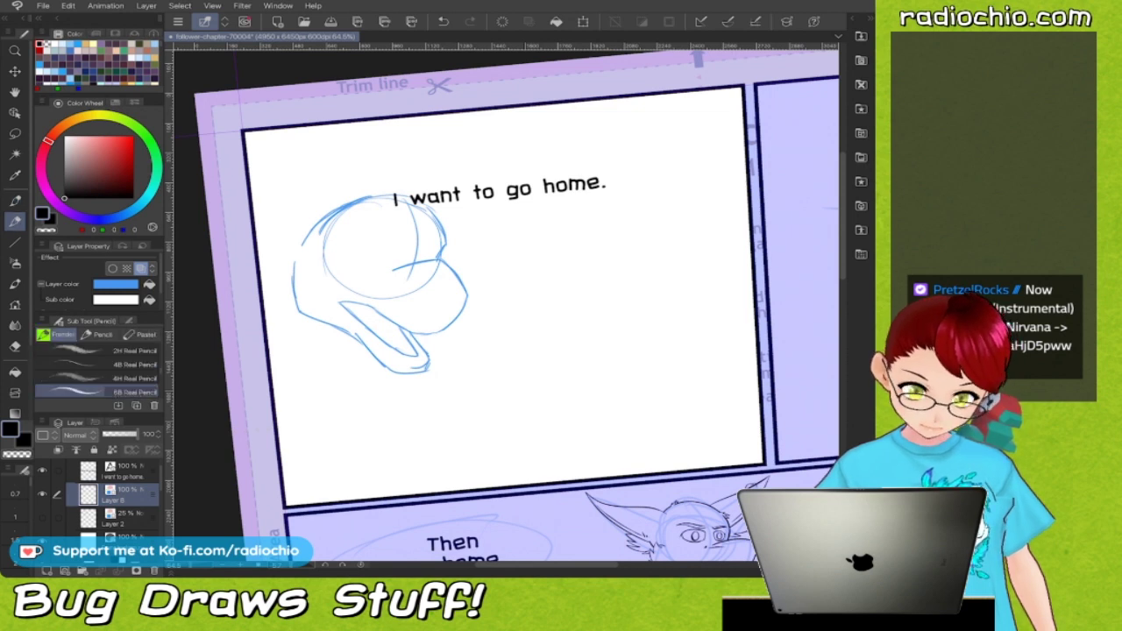
pyautogui.scroll(3, 333, 158)
pyautogui.moveTo(254, 263)
pyautogui.mouseDown()
pyautogui.moveTo(259, 307)
pyautogui.moveTo(290, 323)
pyautogui.moveTo(268, 309)
pyautogui.mouseUp()
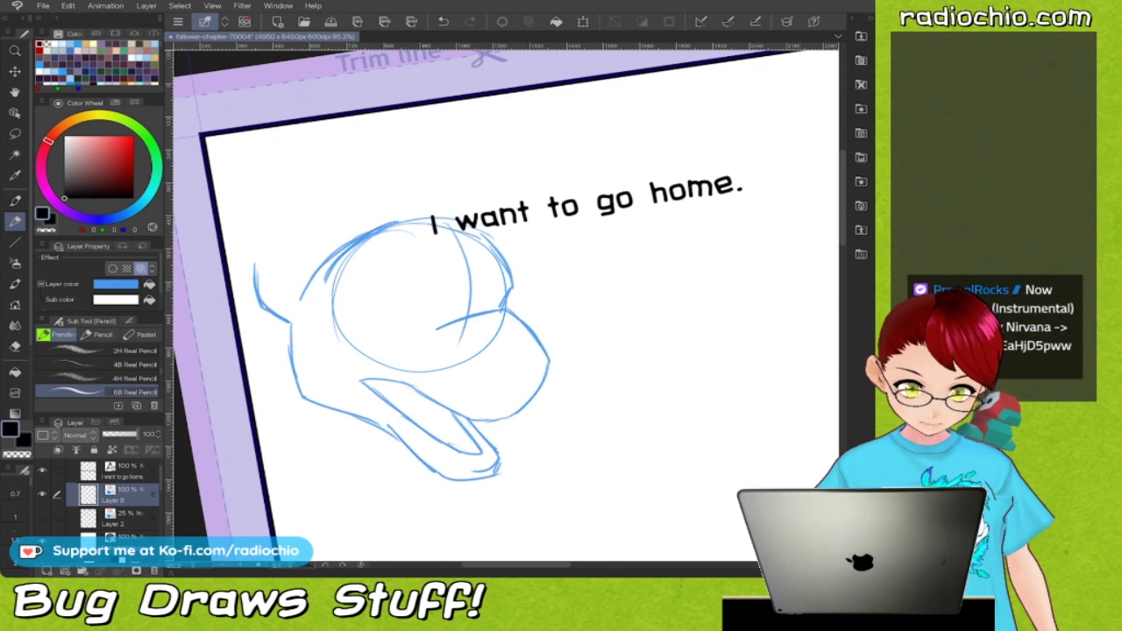
pyautogui.moveTo(226, 248); pyautogui.dragTo(255, 276)
pyautogui.moveTo(211, 170)
pyautogui.mouseDown()
pyautogui.moveTo(290, 230)
pyautogui.moveTo(342, 253)
pyautogui.mouseUp()
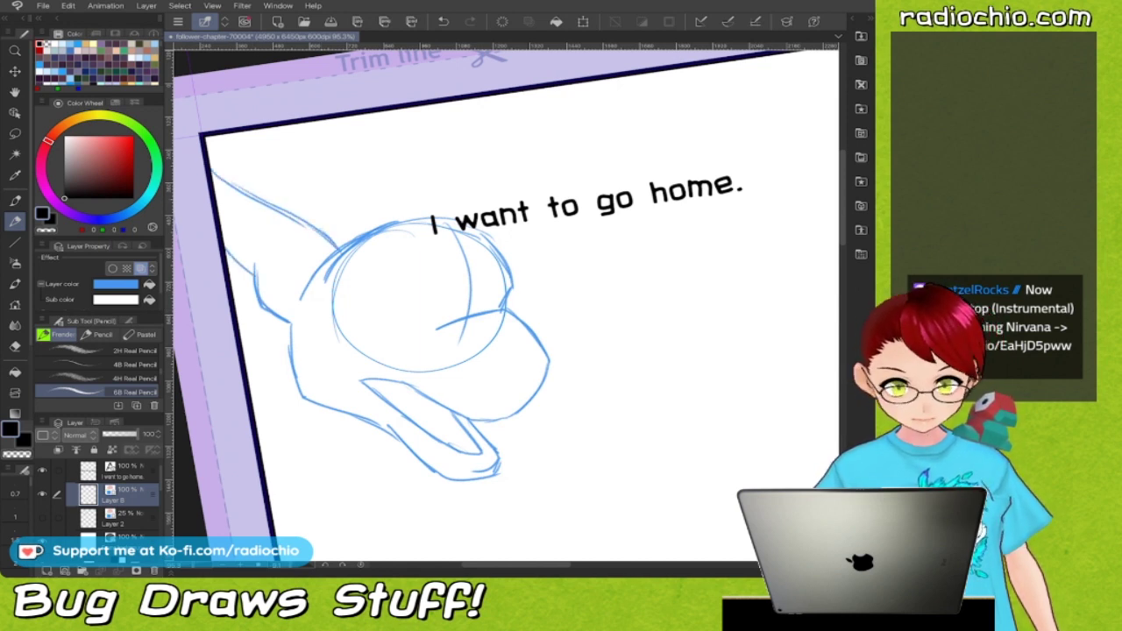
pyautogui.moveTo(526, 212)
pyautogui.mouseDown()
pyautogui.moveTo(677, 137)
pyautogui.moveTo(626, 226)
pyautogui.moveTo(523, 319)
pyautogui.mouseUp()
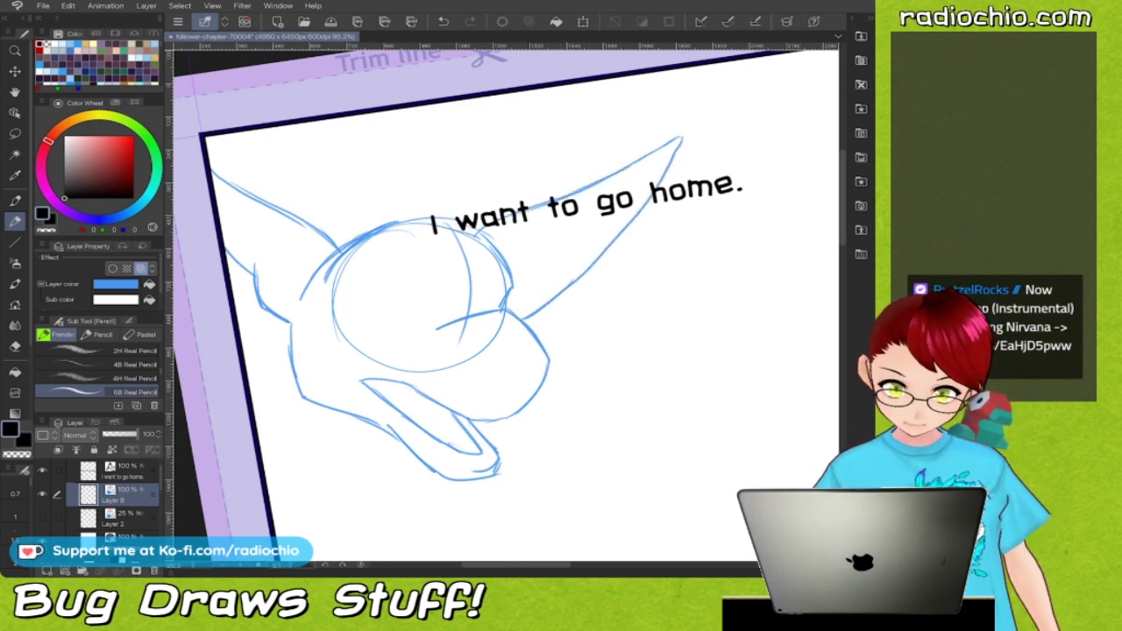
# Reinforce the head's contour with extra pencil strokes along the top of the skull and the brow.
pyautogui.scroll(-1, 506, 306)
pyautogui.scroll(3, 506, 307)
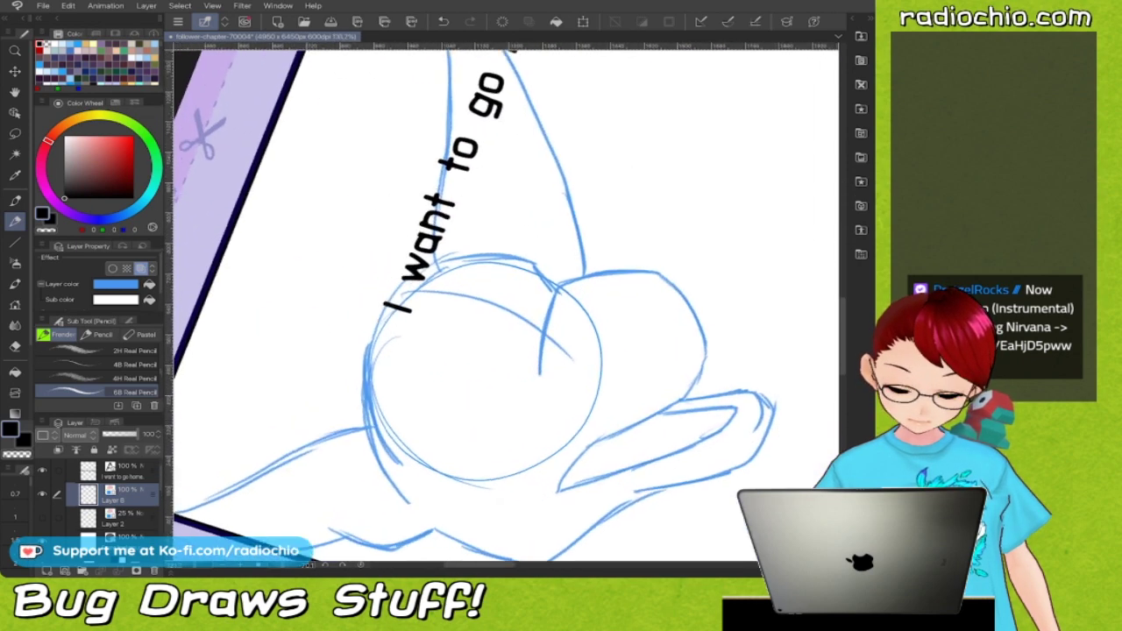
pyautogui.scroll(3, 506, 306)
pyautogui.moveTo(475, 265)
pyautogui.mouseDown()
pyautogui.moveTo(395, 345)
pyautogui.moveTo(379, 472)
pyautogui.mouseUp()
pyautogui.moveTo(469, 276)
pyautogui.mouseDown()
pyautogui.moveTo(384, 364)
pyautogui.moveTo(417, 313)
pyautogui.mouseUp()
pyautogui.scroll(-5, 506, 307)
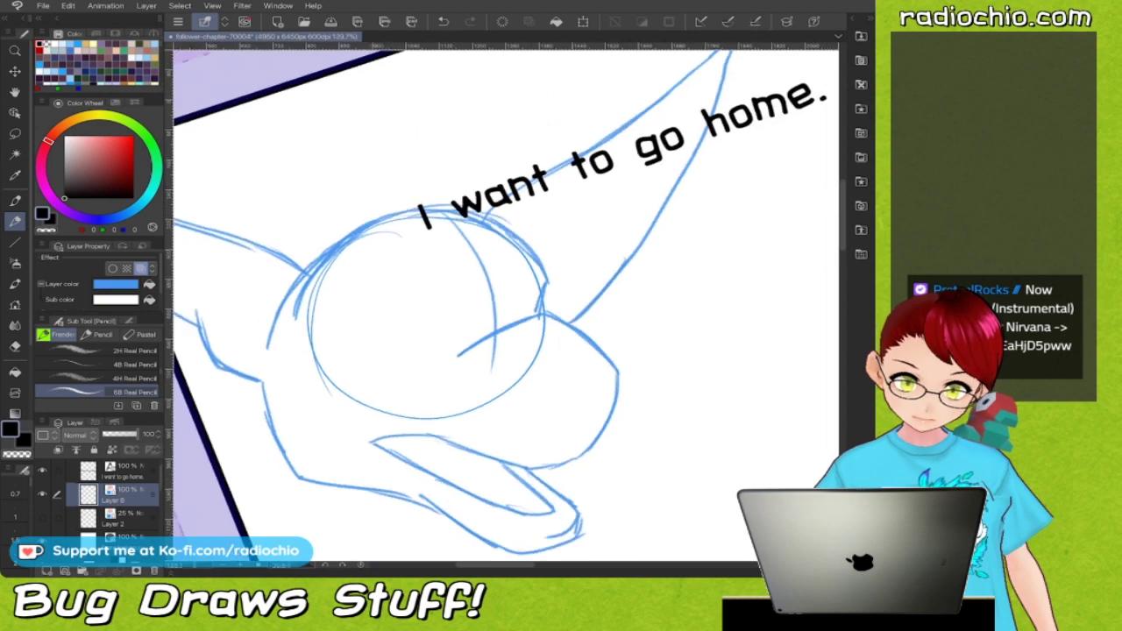
pyautogui.scroll(3, 505, 307)
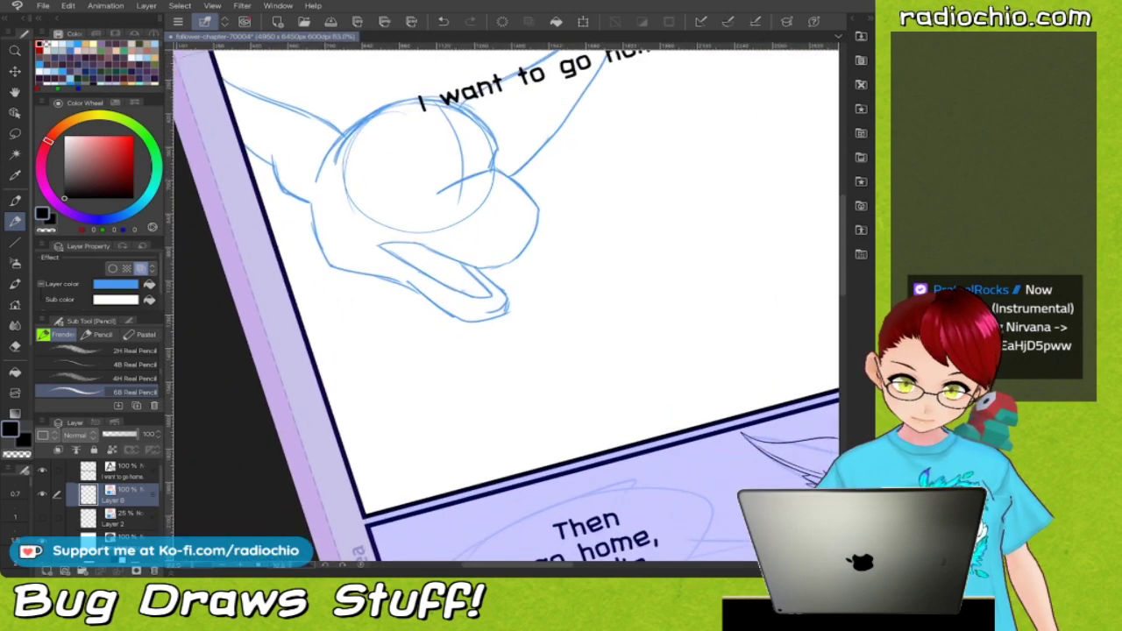
# Sketch the shirt collar beneath the jaw, with its pointed front corner below the chin.
pyautogui.moveTo(286, 255)
pyautogui.mouseDown()
pyautogui.moveTo(279, 309)
pyautogui.moveTo(331, 363)
pyautogui.moveTo(415, 384)
pyautogui.mouseUp()
pyautogui.moveTo(429, 312)
pyautogui.mouseDown()
pyautogui.moveTo(433, 384)
pyautogui.moveTo(393, 384)
pyautogui.moveTo(438, 387)
pyautogui.mouseUp()
pyautogui.scroll(-3, 531, 355)
pyautogui.scroll(2, 532, 355)
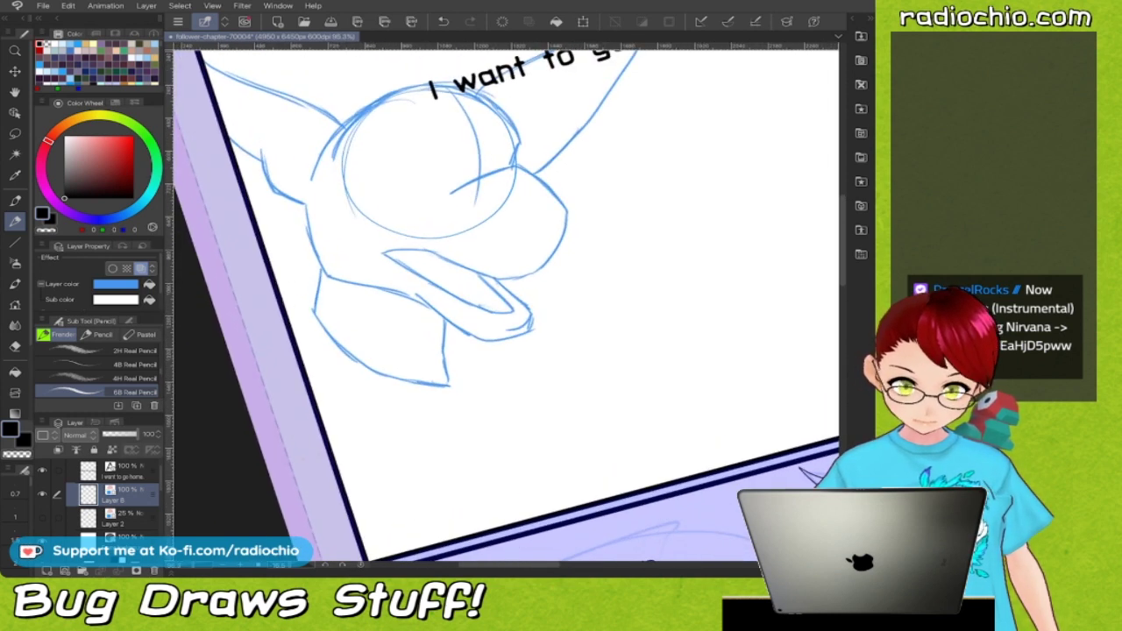
# Sketch a short shoulder stroke behind the collar and a curved chest line from under the chin to the panel's lower edge.
pyautogui.moveTo(313, 298); pyautogui.dragTo(285, 309)
pyautogui.moveTo(510, 340); pyautogui.dragTo(561, 360)
pyautogui.hotkey('ctrl', 'z')
pyautogui.hotkey('ctrl', 'z')
pyautogui.hotkey('ctrl', 'z')
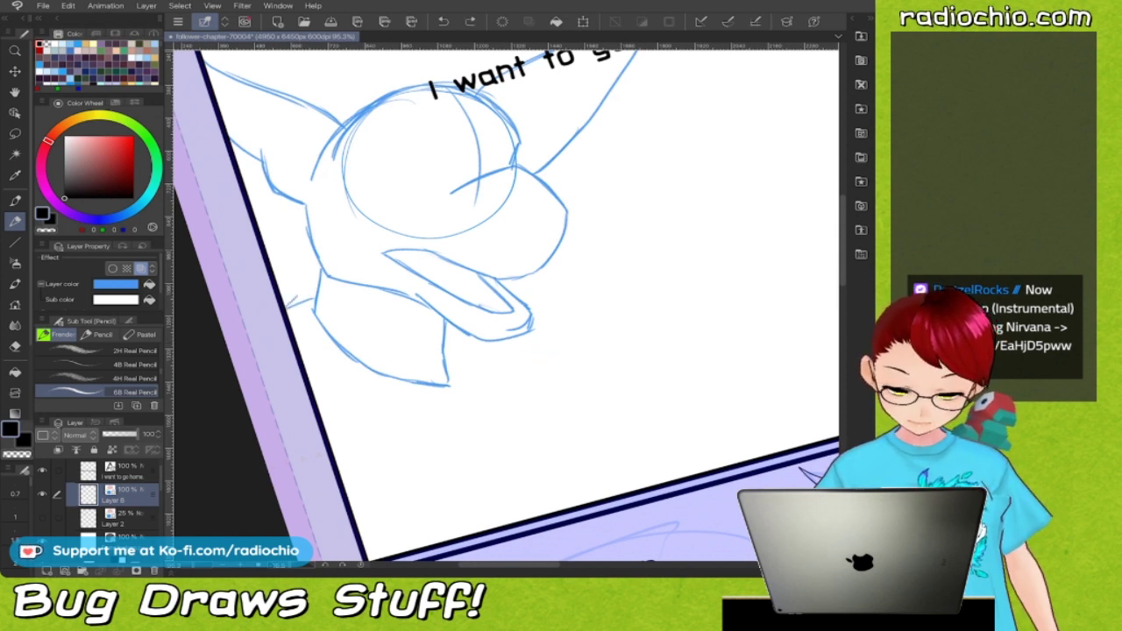
pyautogui.scroll(-3, 507, 305)
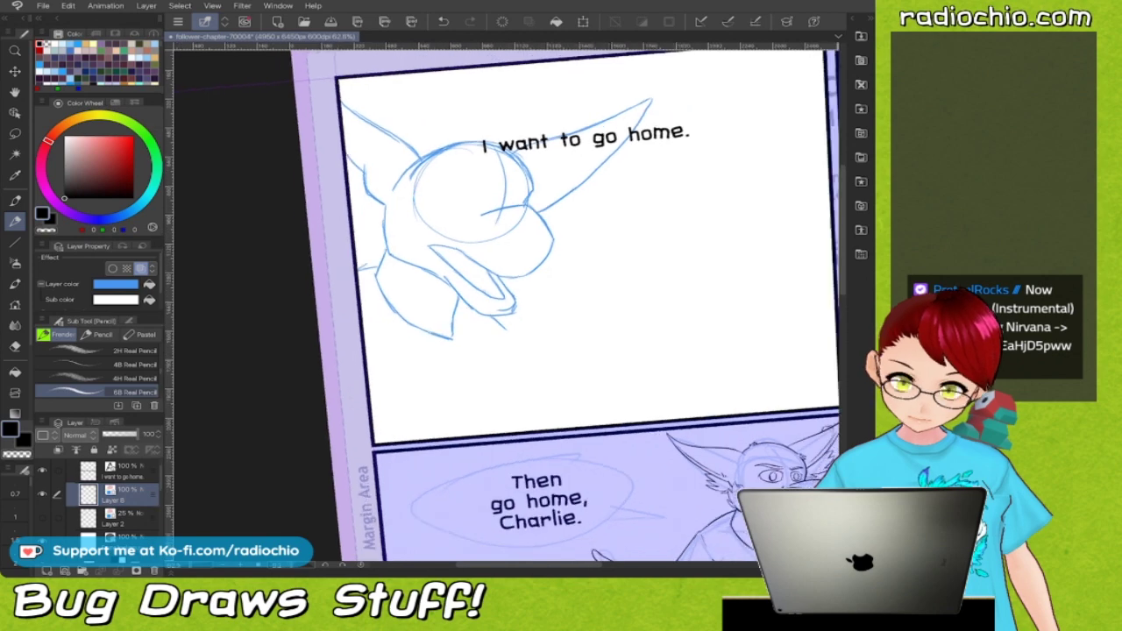
pyautogui.scroll(3, 507, 305)
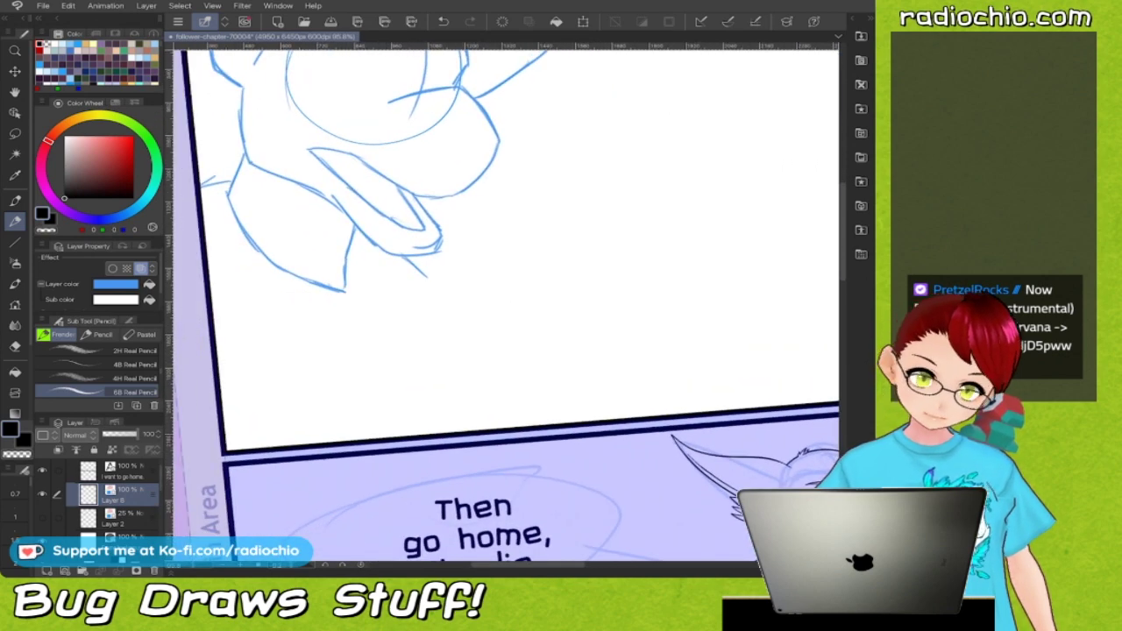
pyautogui.moveTo(427, 273)
pyautogui.mouseDown()
pyautogui.moveTo(420, 392)
pyautogui.moveTo(393, 437)
pyautogui.mouseUp()
pyautogui.scroll(-2, 507, 305)
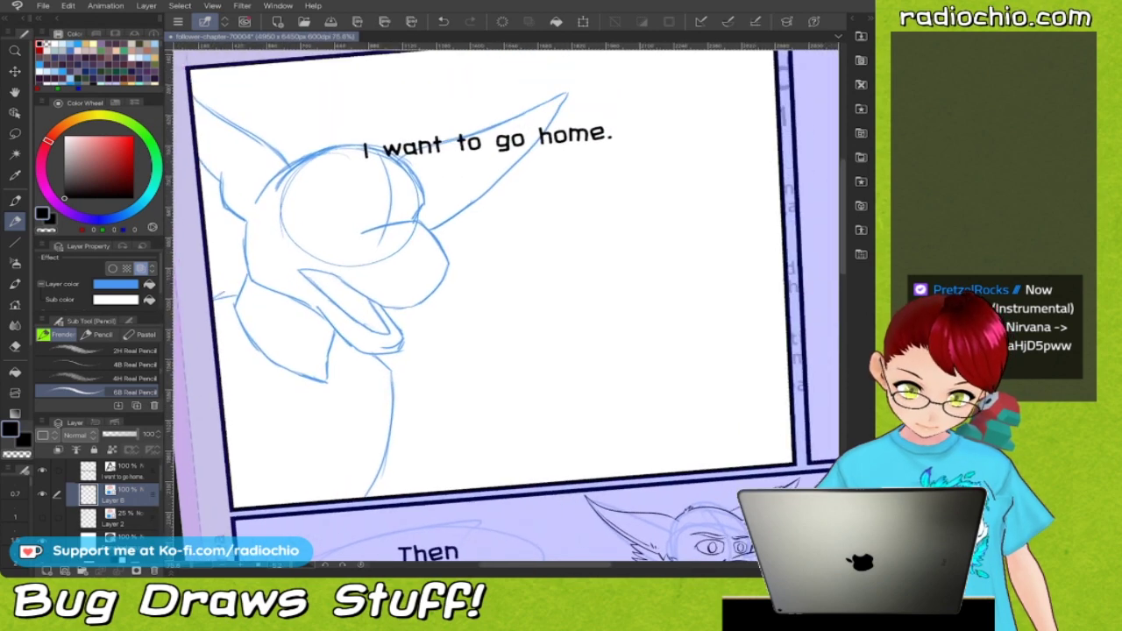
pyautogui.scroll(1, 507, 305)
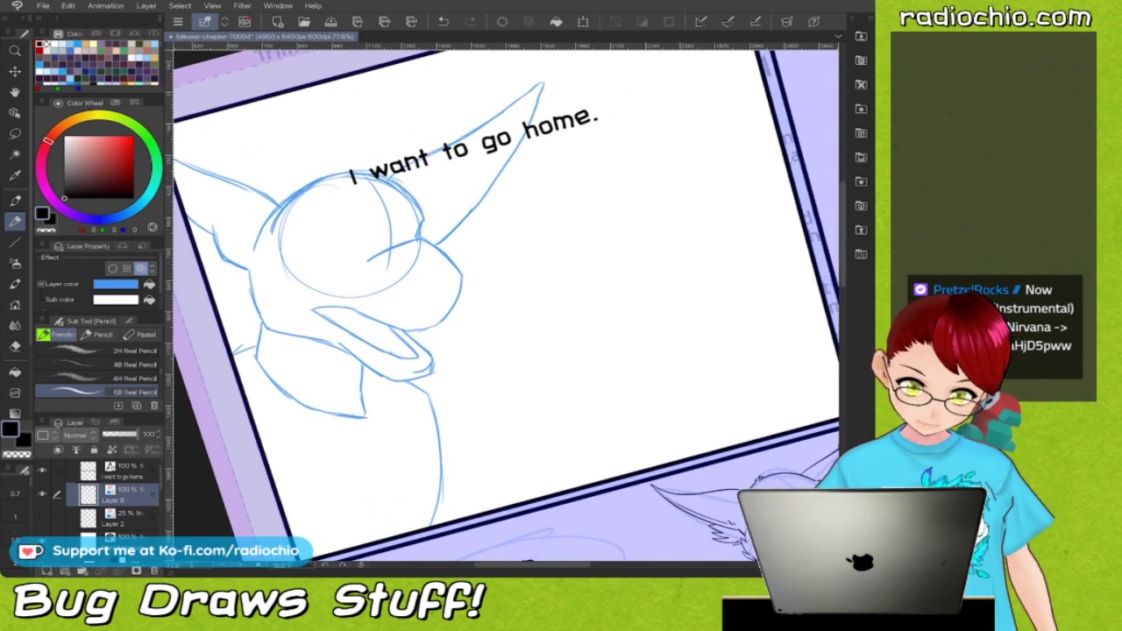
pyautogui.scroll(-2, 506, 305)
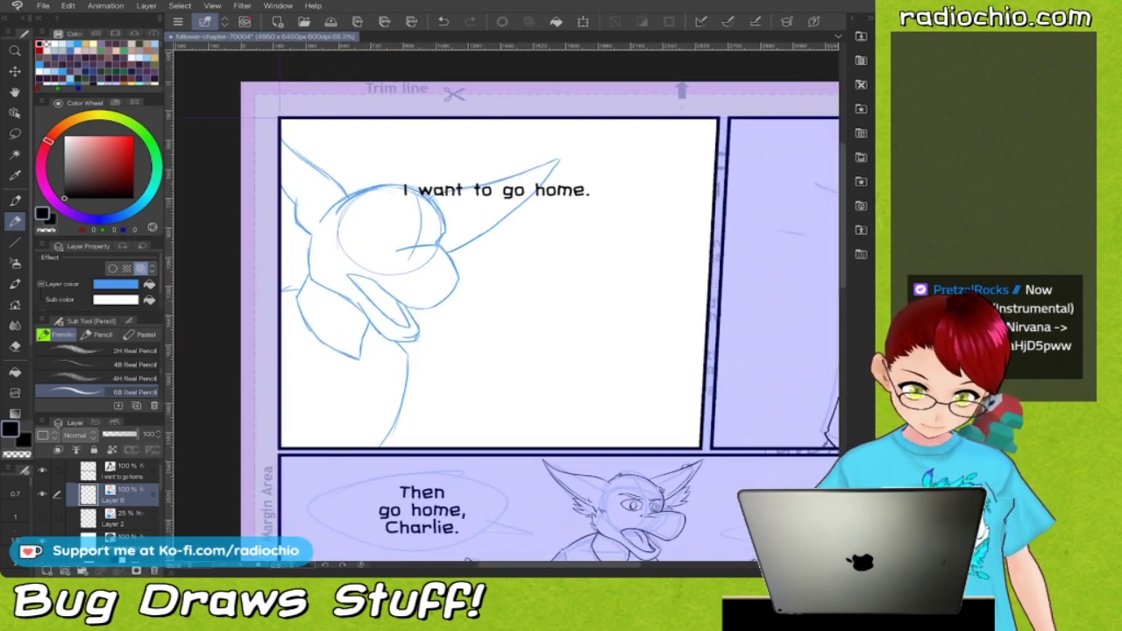
# Move the whole character sketch right, away from the panel's left border, and return to the pencil.
pyautogui.press('k')
pyautogui.moveTo(403, 280); pyautogui.dragTo(475, 282)
pyautogui.press('p')
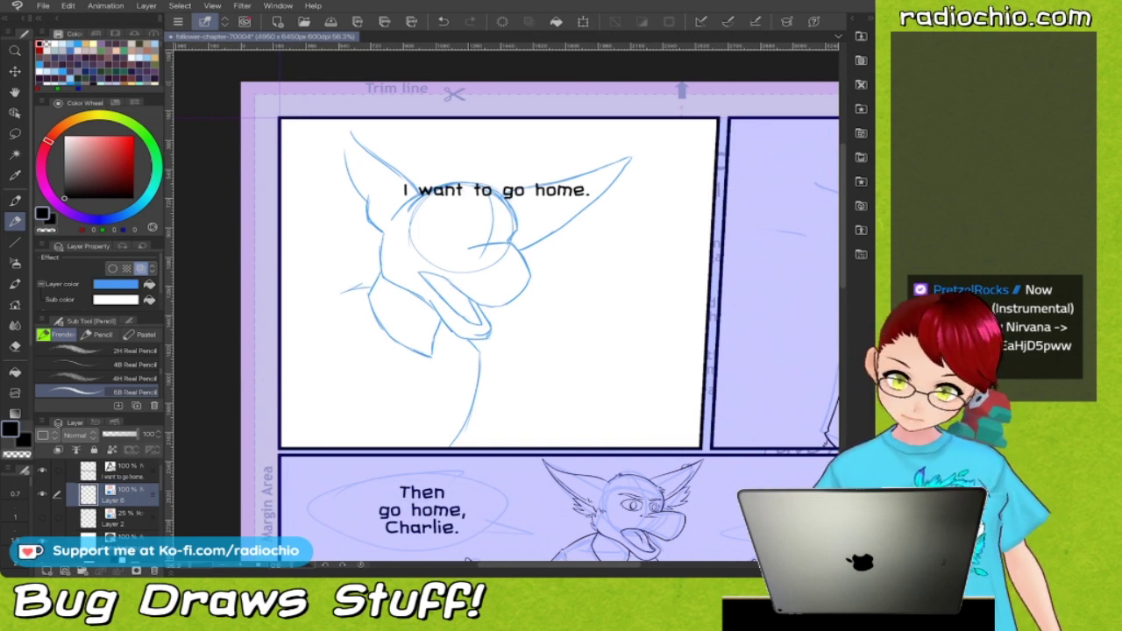
# Sketch the shoulder and back outline down to the panel's lower edge, with a rounded palm shape on each side of the torso.
pyautogui.moveTo(347, 291)
pyautogui.mouseDown()
pyautogui.moveTo(318, 302)
pyautogui.moveTo(316, 361)
pyautogui.moveTo(342, 447)
pyautogui.mouseUp()
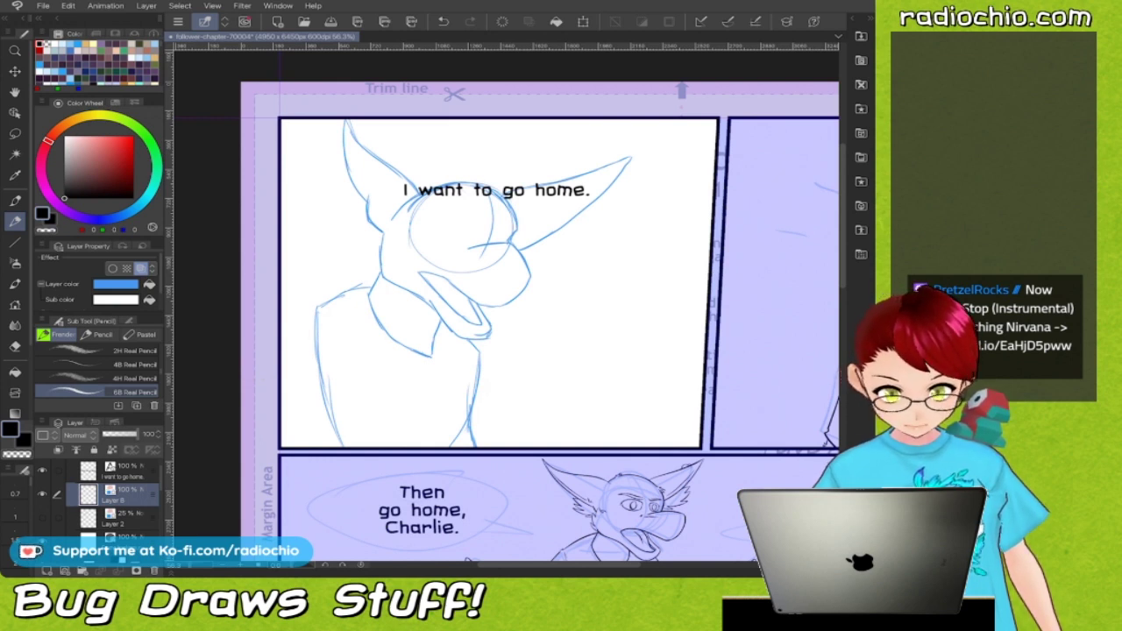
pyautogui.moveTo(322, 356)
pyautogui.mouseDown()
pyautogui.moveTo(362, 371)
pyautogui.moveTo(344, 407)
pyautogui.mouseUp()
pyautogui.moveTo(494, 361)
pyautogui.mouseDown()
pyautogui.moveTo(459, 389)
pyautogui.moveTo(480, 412)
pyautogui.moveTo(513, 399)
pyautogui.moveTo(498, 365)
pyautogui.mouseUp()
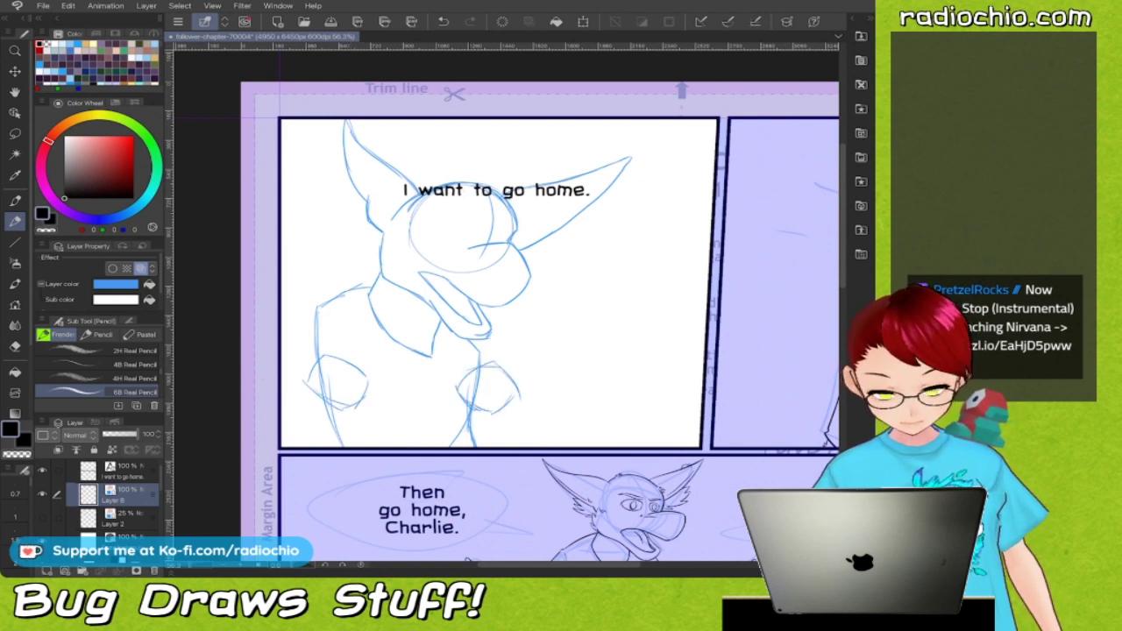
# Sketch the spread thumbs and fingers on both hands in front of the torso.
pyautogui.moveTo(448, 366)
pyautogui.mouseDown()
pyautogui.moveTo(479, 355)
pyautogui.moveTo(429, 401)
pyautogui.moveTo(462, 401)
pyautogui.moveTo(445, 417)
pyautogui.mouseUp()
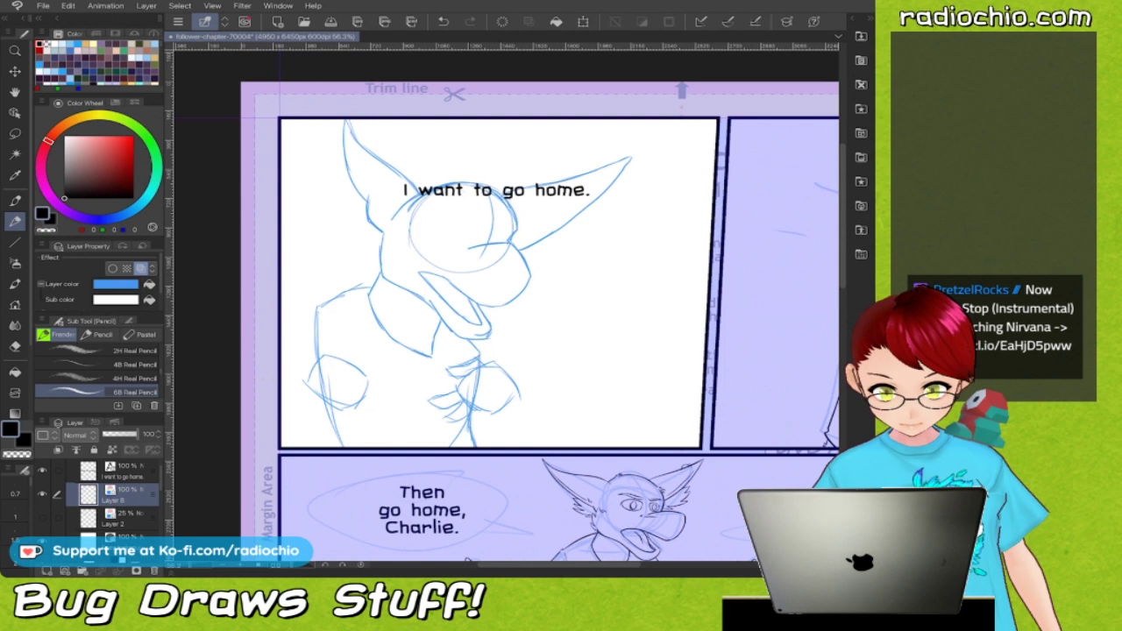
pyautogui.moveTo(471, 422); pyautogui.dragTo(490, 429)
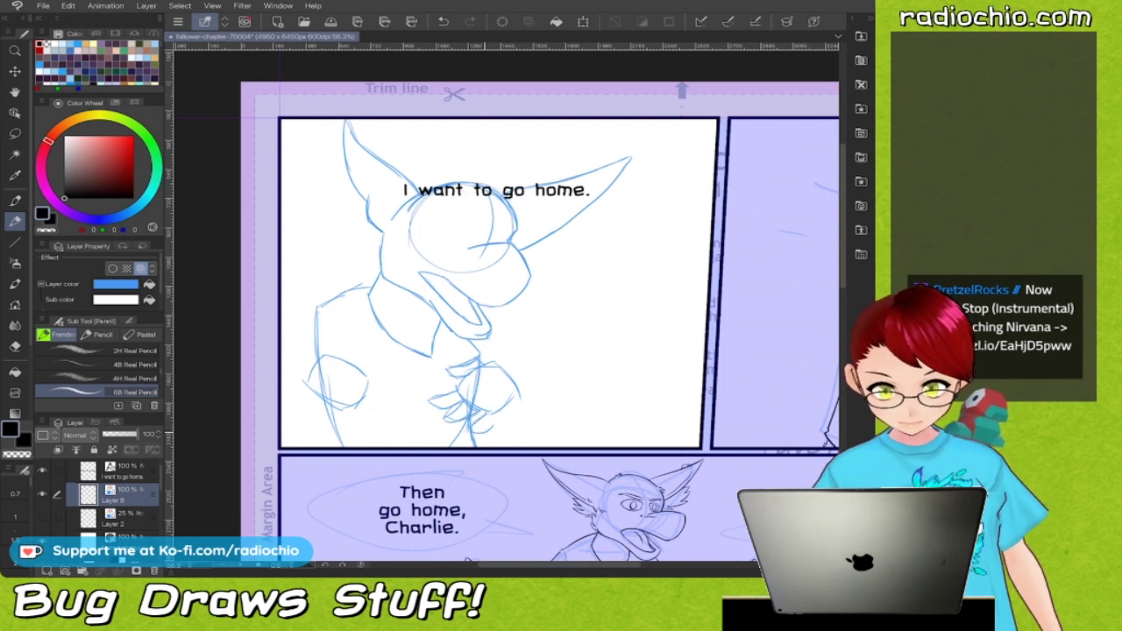
pyautogui.moveTo(325, 357)
pyautogui.mouseDown()
pyautogui.moveTo(370, 352)
pyautogui.moveTo(358, 361)
pyautogui.moveTo(395, 393)
pyautogui.mouseUp()
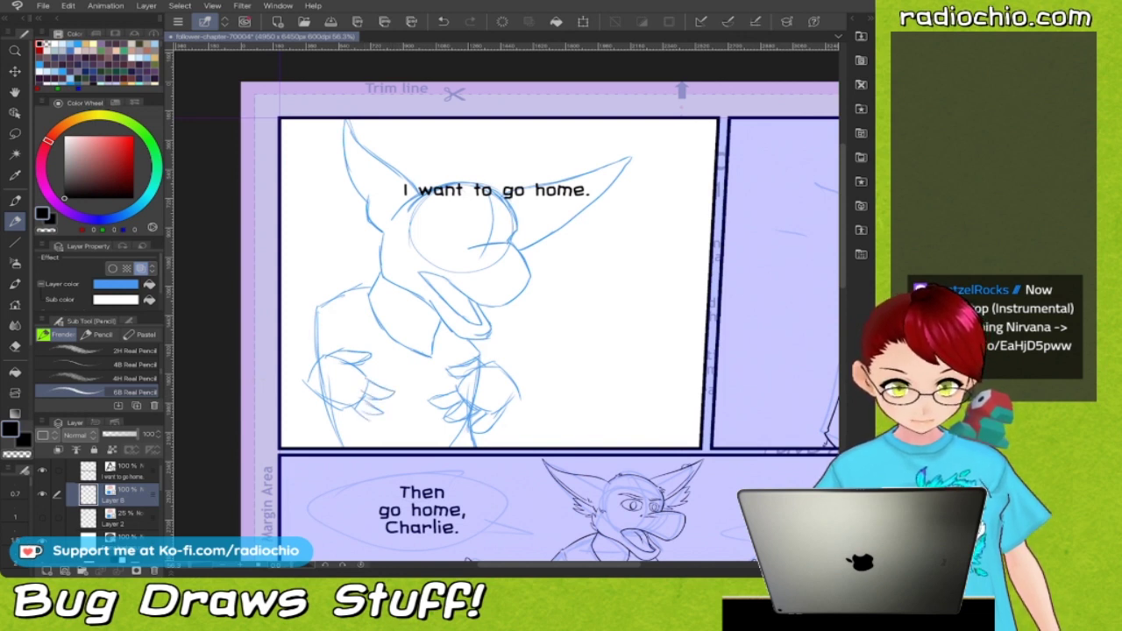
pyautogui.moveTo(344, 409); pyautogui.dragTo(368, 425)
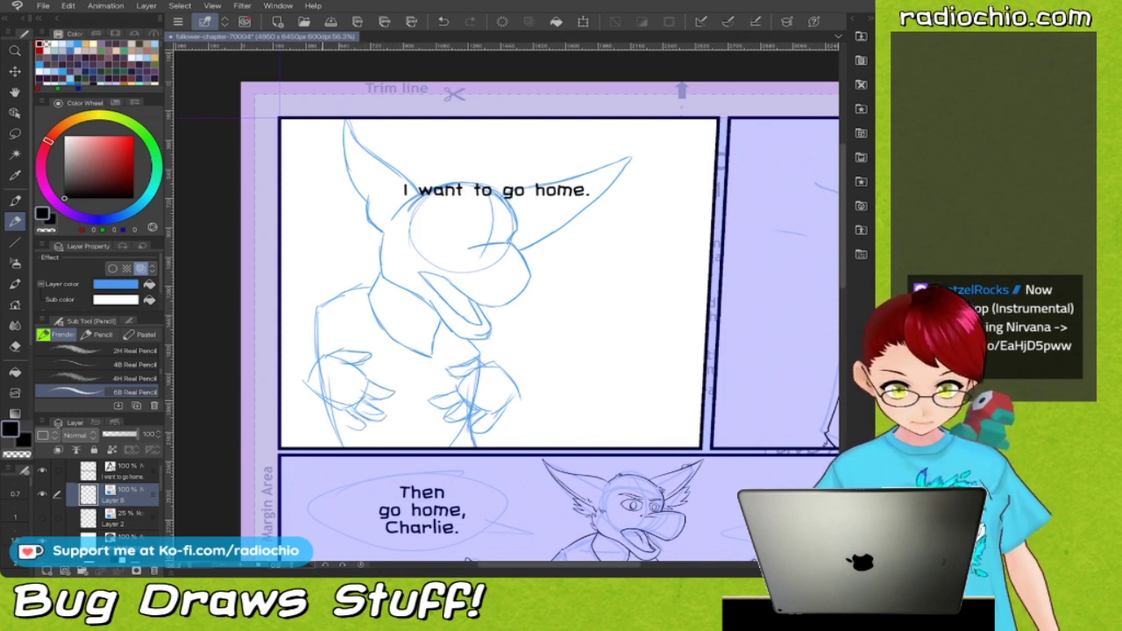
# Sketch the bent arms joining both hands to the shoulders, running the left one off the panel's edge.
pyautogui.moveTo(523, 346)
pyautogui.mouseDown()
pyautogui.moveTo(549, 379)
pyautogui.moveTo(536, 349)
pyautogui.moveTo(539, 384)
pyautogui.moveTo(517, 343)
pyautogui.mouseUp()
pyautogui.moveTo(326, 352); pyautogui.dragTo(282, 331)
pyautogui.moveTo(305, 385); pyautogui.dragTo(281, 378)
pyautogui.moveTo(320, 308); pyautogui.dragTo(282, 324)
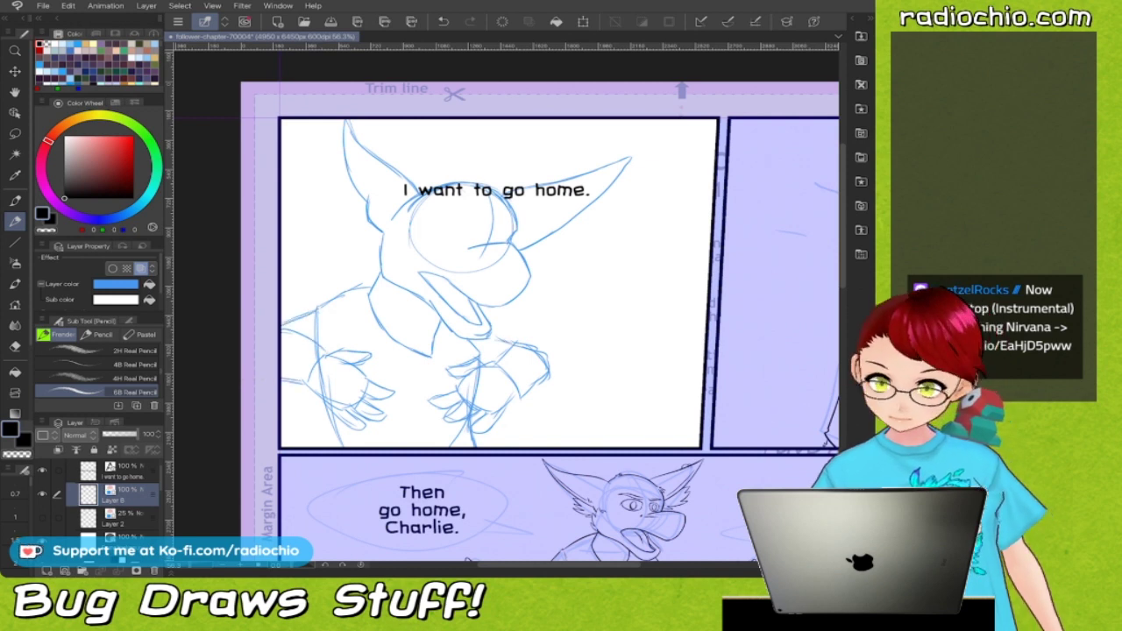
pyautogui.moveTo(666, 350); pyautogui.dragTo(684, 296)
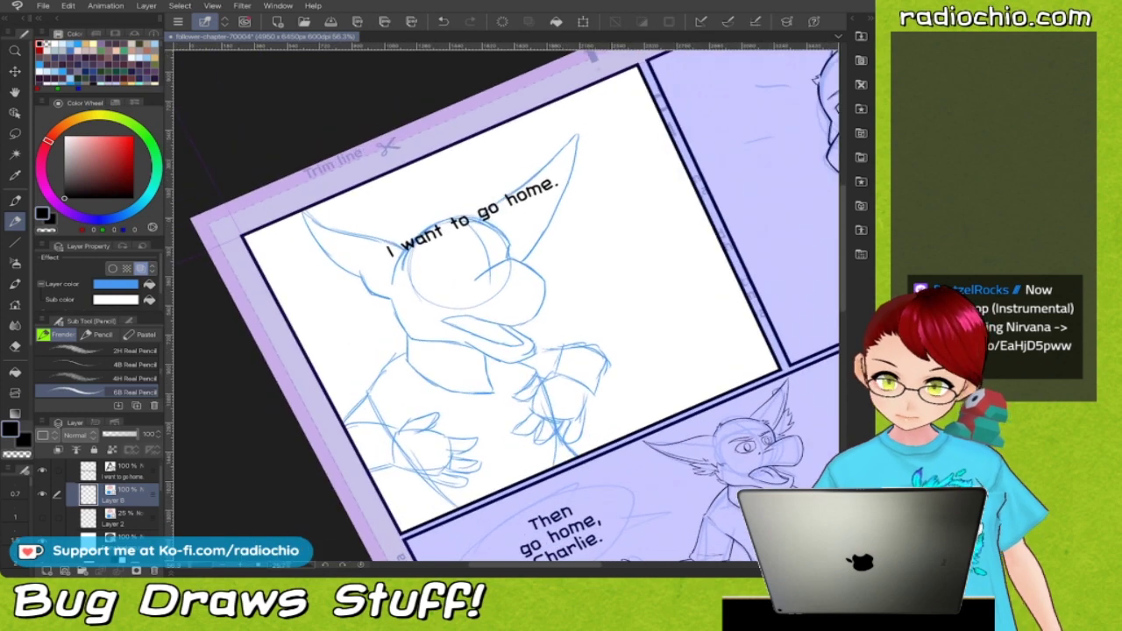
pyautogui.scroll(3, 561, 351)
pyautogui.scroll(-3, 561, 350)
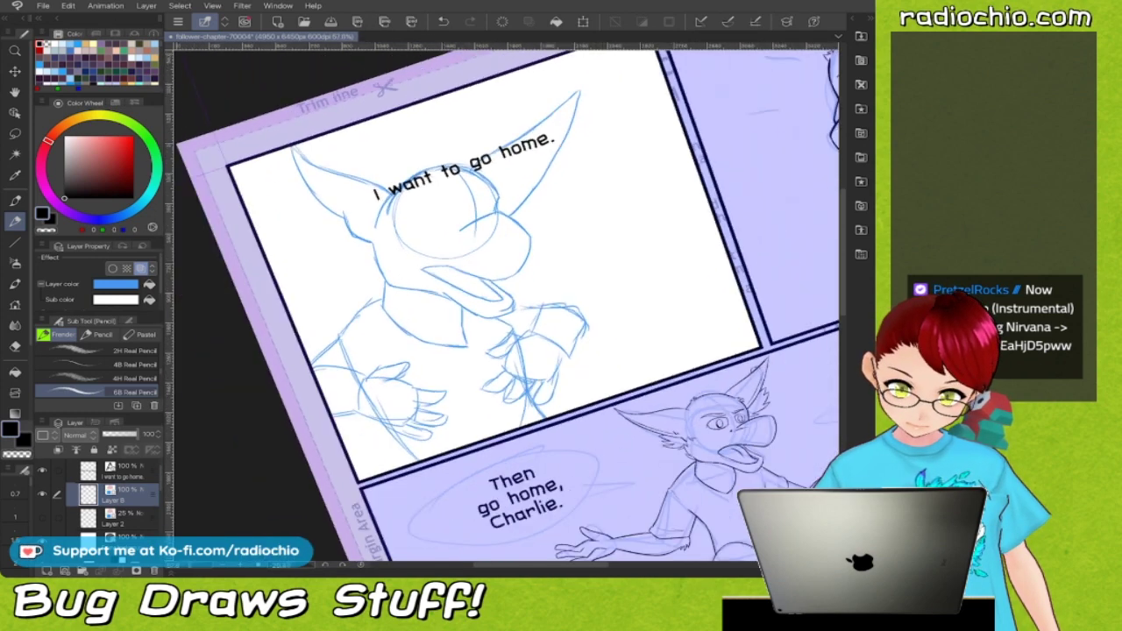
pyautogui.moveTo(390, 425); pyautogui.dragTo(403, 453)
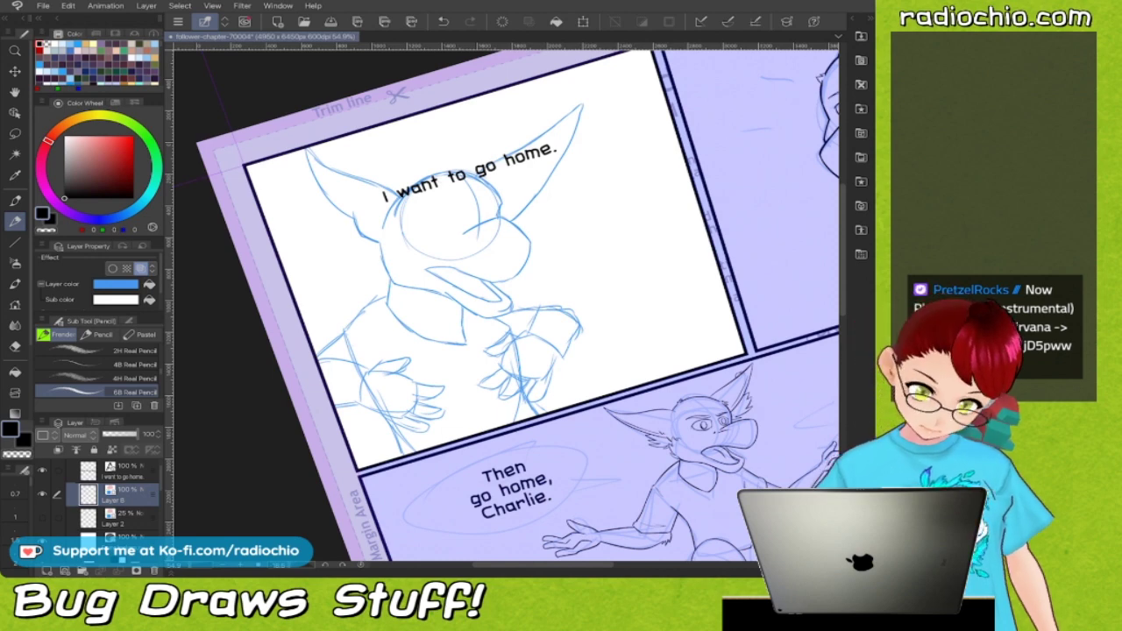
# Hide the "I want to go home." text layer and sketch hair tufts above the skull, across the forehead and beside the ears.
pyautogui.scroll(2, 504, 307)
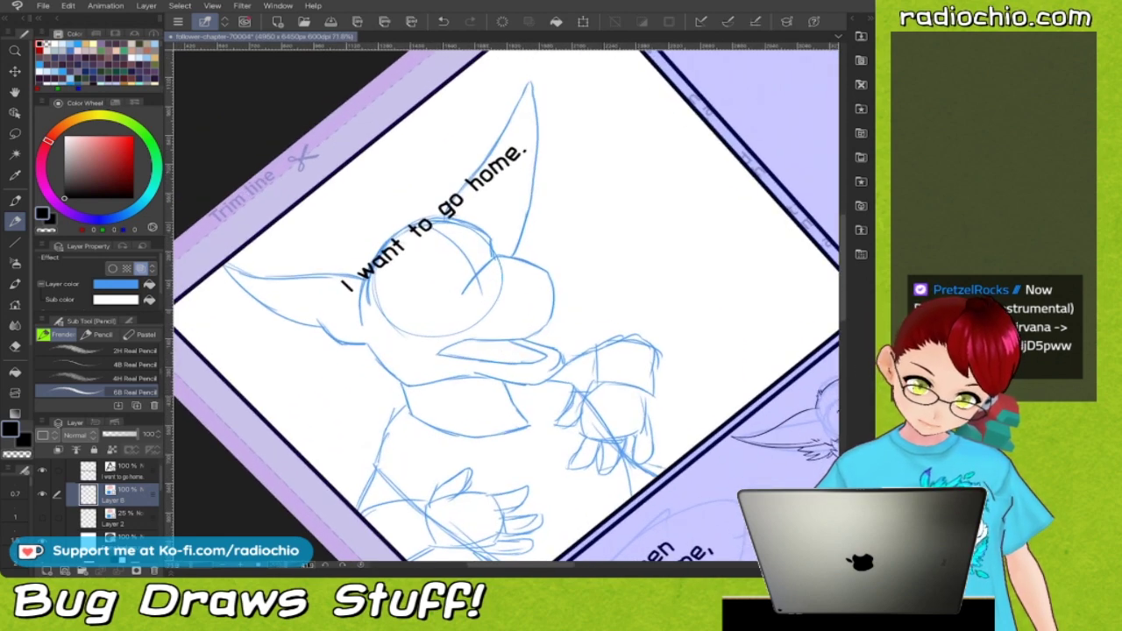
pyautogui.scroll(-2, 504, 307)
pyautogui.click(42, 469)
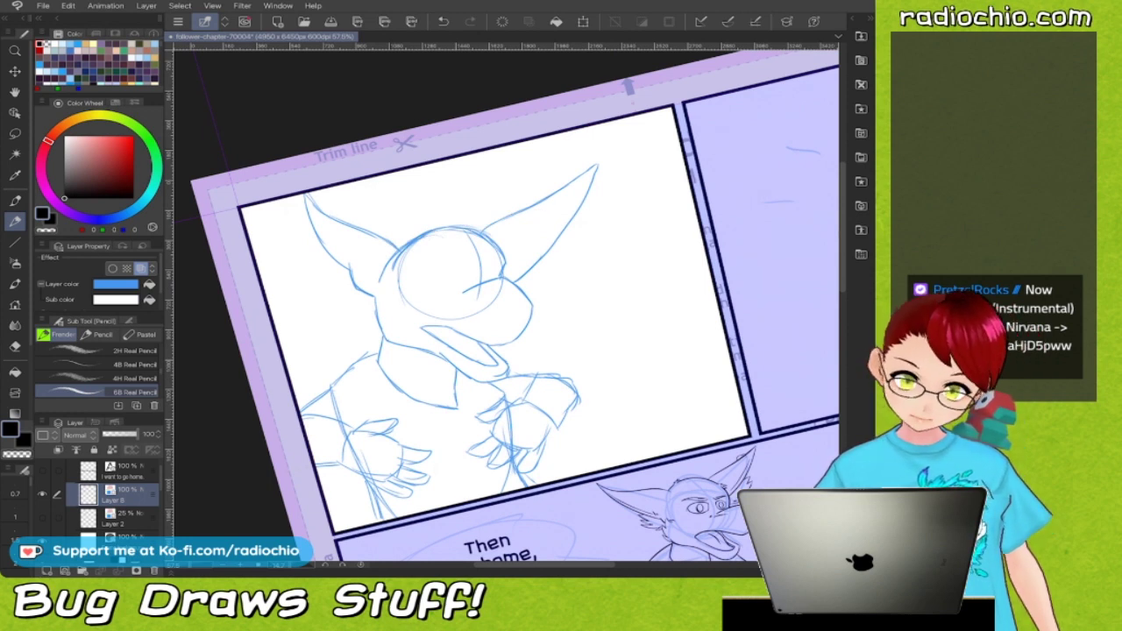
pyautogui.moveTo(421, 221); pyautogui.dragTo(436, 206)
pyautogui.moveTo(425, 222)
pyautogui.mouseDown()
pyautogui.moveTo(445, 208)
pyautogui.moveTo(482, 216)
pyautogui.mouseUp()
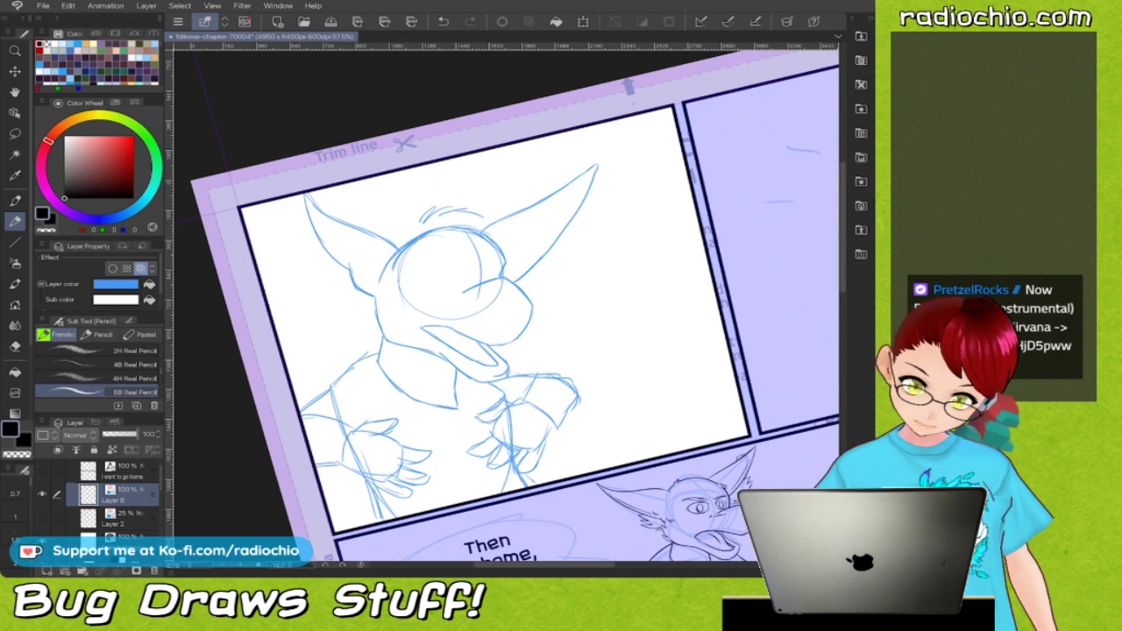
pyautogui.moveTo(440, 264); pyautogui.dragTo(505, 259)
pyautogui.moveTo(502, 257); pyautogui.dragTo(516, 250)
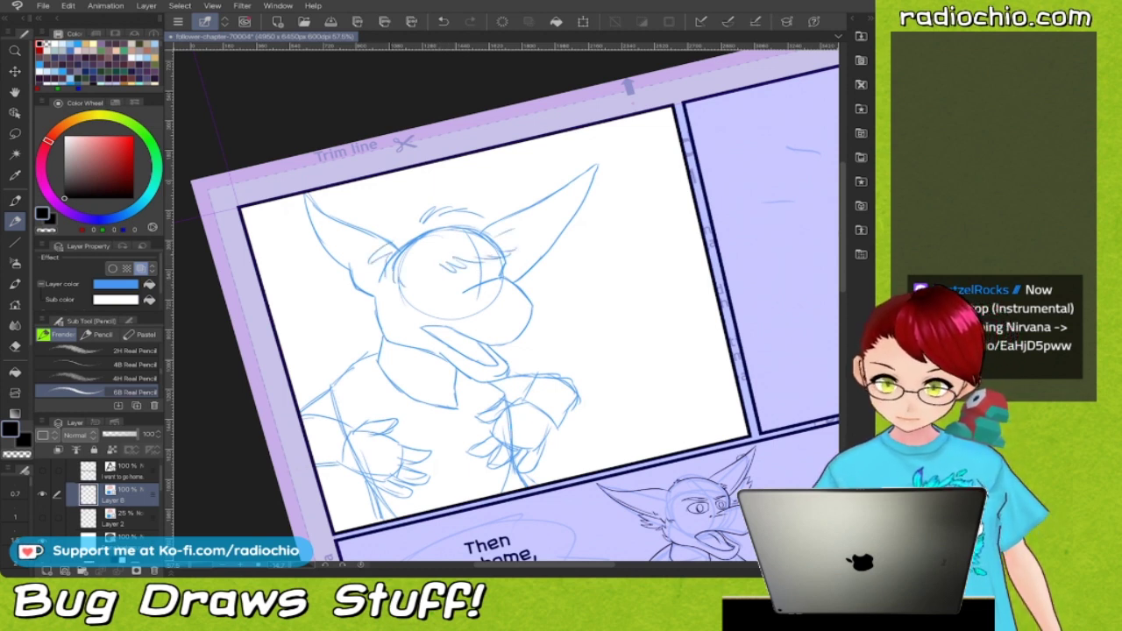
pyautogui.scroll(-1, 506, 307)
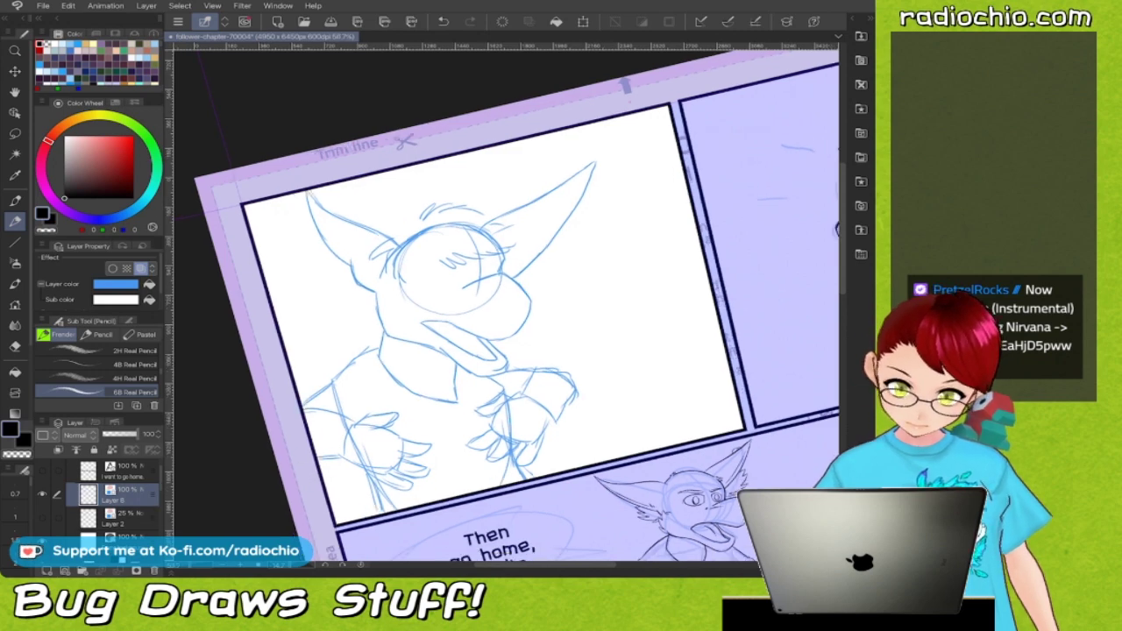
pyautogui.moveTo(505, 307); pyautogui.dragTo(469, 266)
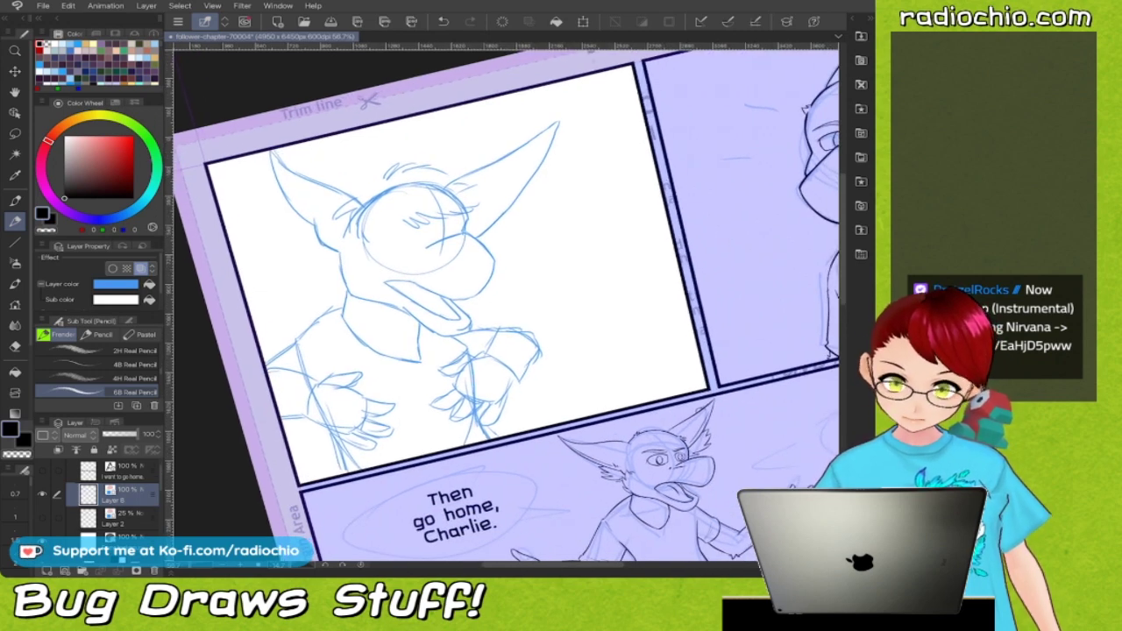
pyautogui.moveTo(469, 267); pyautogui.dragTo(464, 231)
# Sketch both half-lidded eyes with round irises and slanted, hatched eyebrows on the face.
pyautogui.scroll(4, 506, 306)
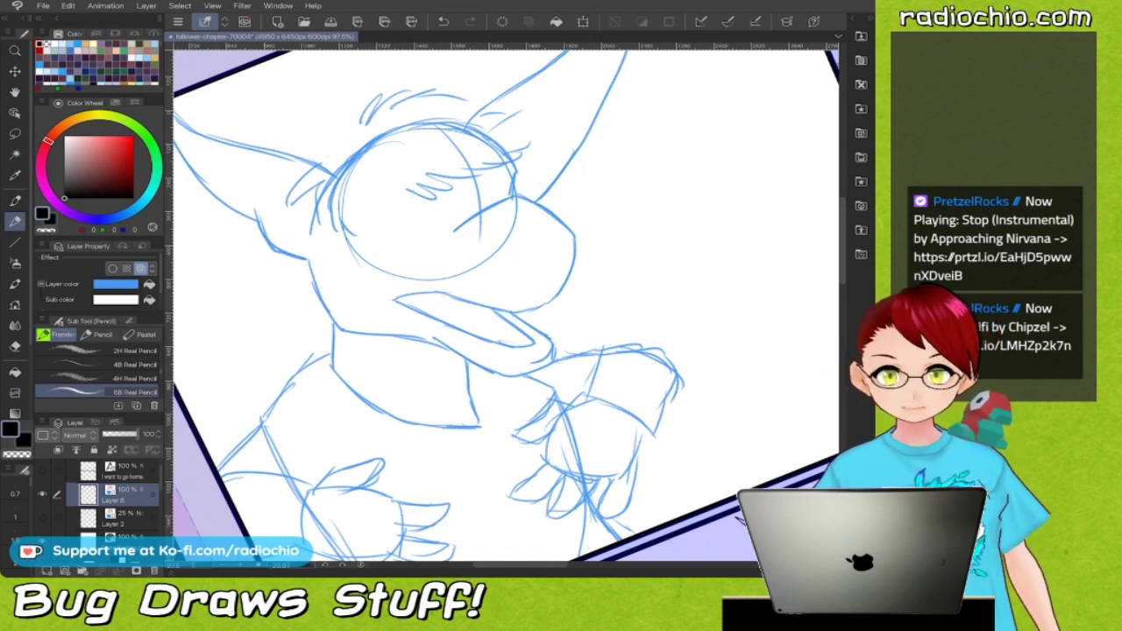
pyautogui.scroll(3, 506, 303)
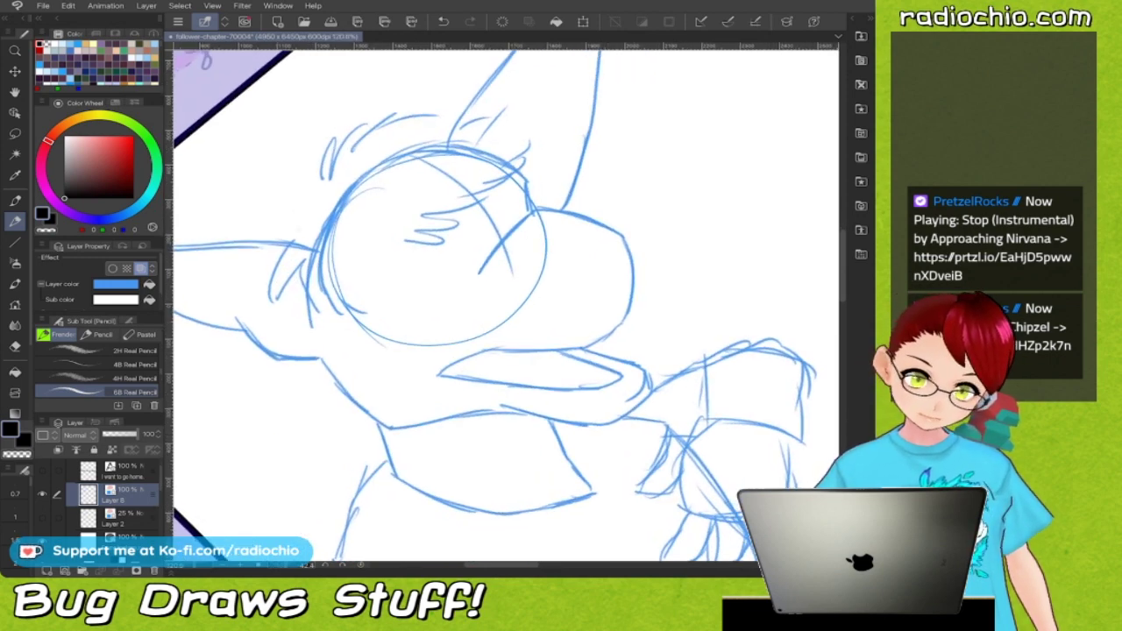
pyautogui.moveTo(391, 275); pyautogui.dragTo(447, 239)
pyautogui.moveTo(427, 248); pyautogui.dragTo(524, 189)
pyautogui.moveTo(391, 256); pyautogui.dragTo(456, 217)
pyautogui.moveTo(375, 261); pyautogui.dragTo(526, 170)
pyautogui.moveTo(421, 298); pyautogui.dragTo(480, 259)
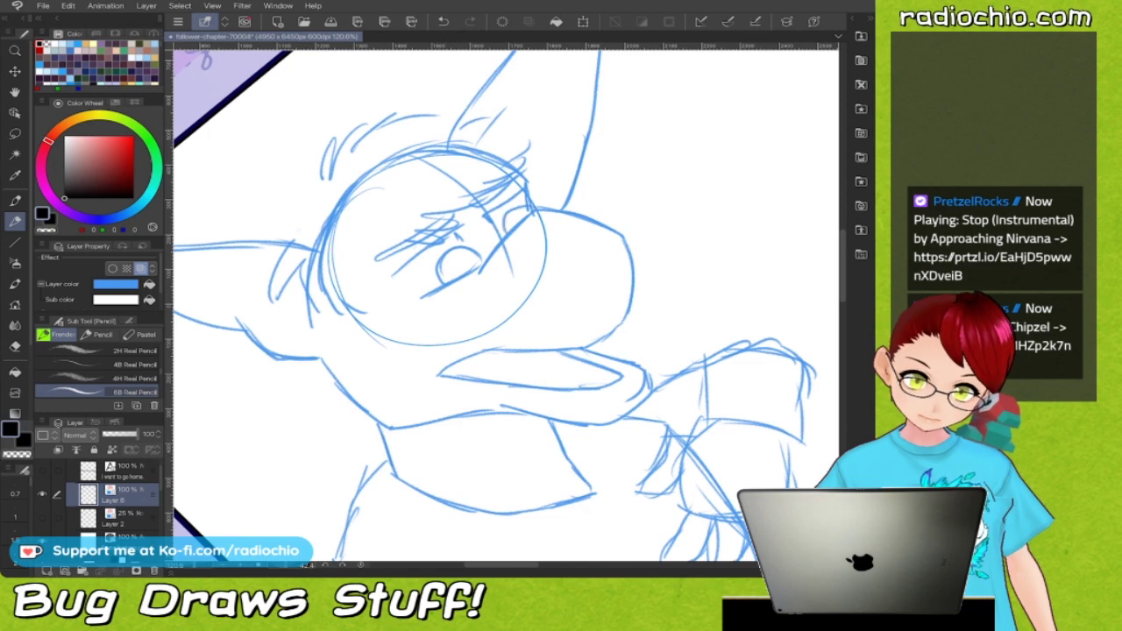
# Add a small tuft of spiky fur to the cheek behind the jaw.
pyautogui.scroll(-5, 506, 305)
pyautogui.scroll(5, 506, 305)
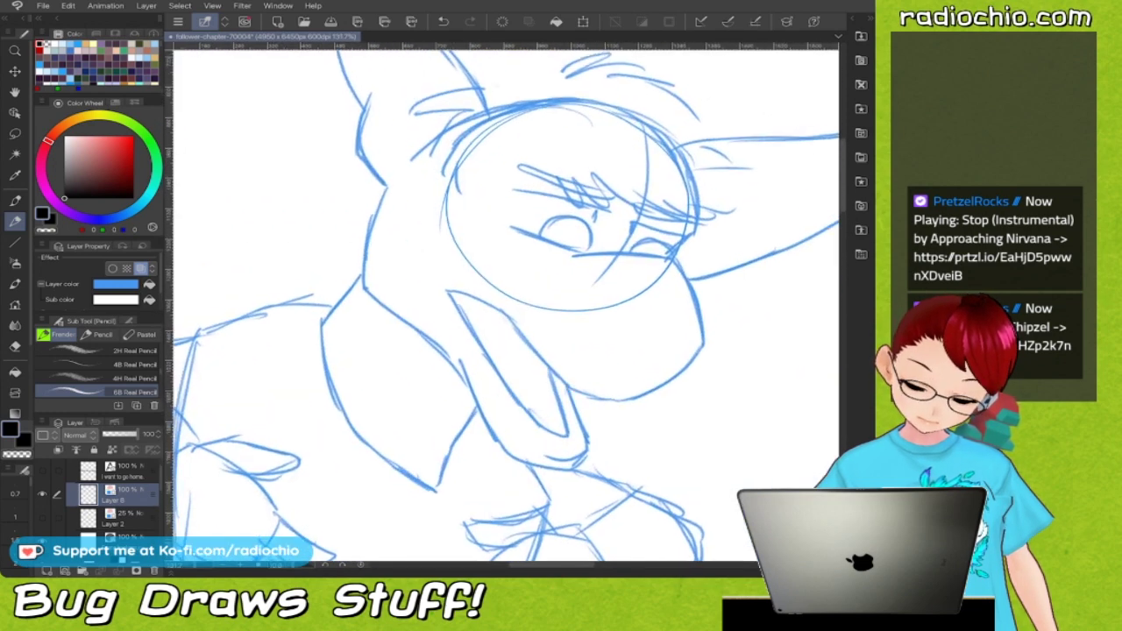
pyautogui.moveTo(341, 286)
pyautogui.mouseDown()
pyautogui.moveTo(361, 249)
pyautogui.moveTo(361, 212)
pyautogui.mouseUp()
pyautogui.moveTo(358, 242); pyautogui.dragTo(370, 203)
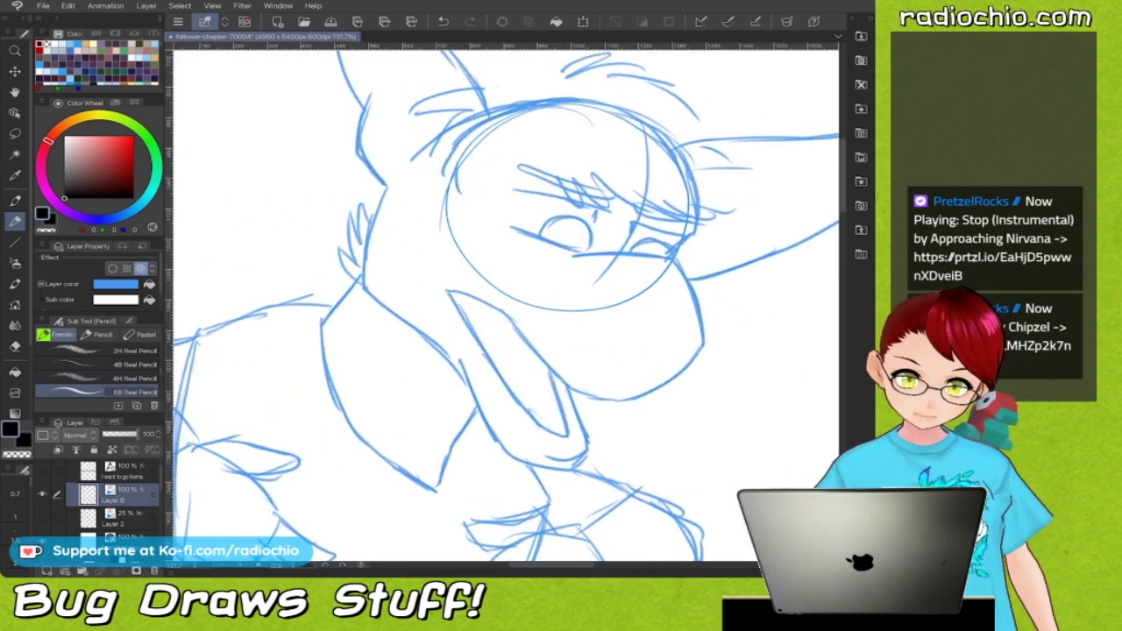
# Sketch the sleeve lines over both upper arms, extending them from the shoulders toward the elbows.
pyautogui.scroll(-5, 506, 305)
pyautogui.scroll(3, 505, 306)
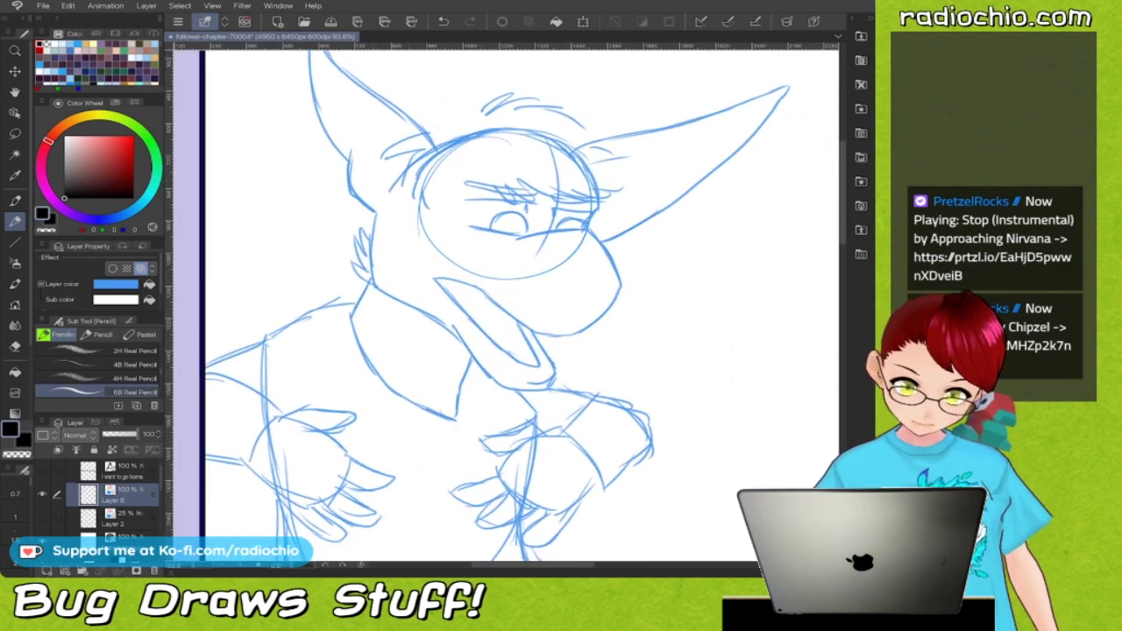
pyautogui.scroll(-4, 505, 305)
pyautogui.scroll(2, 505, 305)
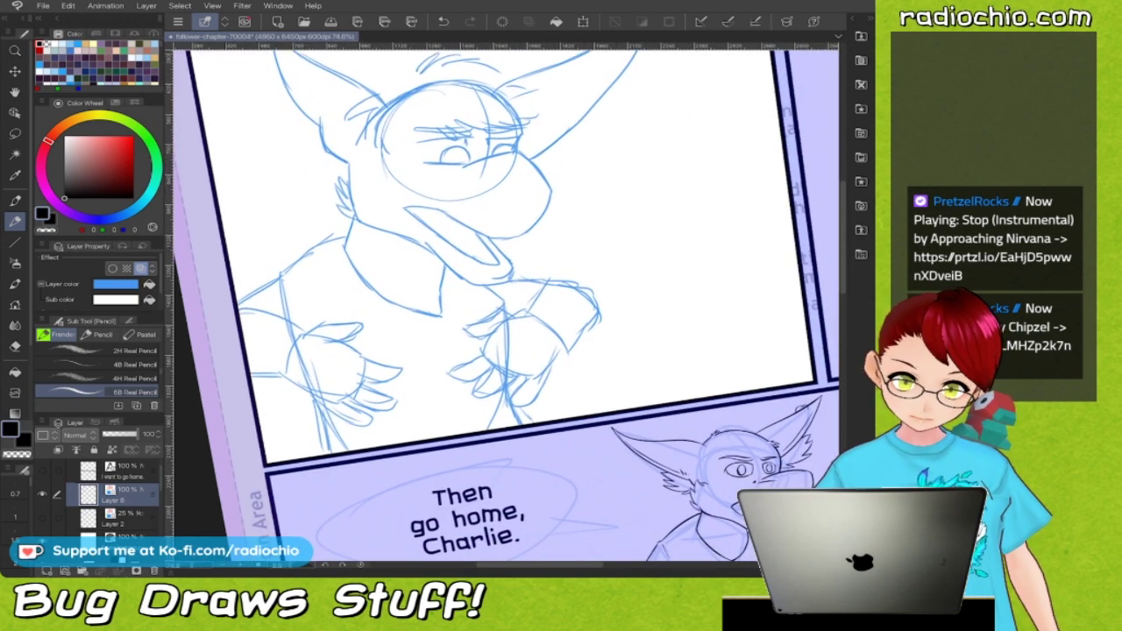
pyautogui.moveTo(243, 291); pyautogui.dragTo(280, 314)
pyautogui.moveTo(242, 290); pyautogui.dragTo(304, 259)
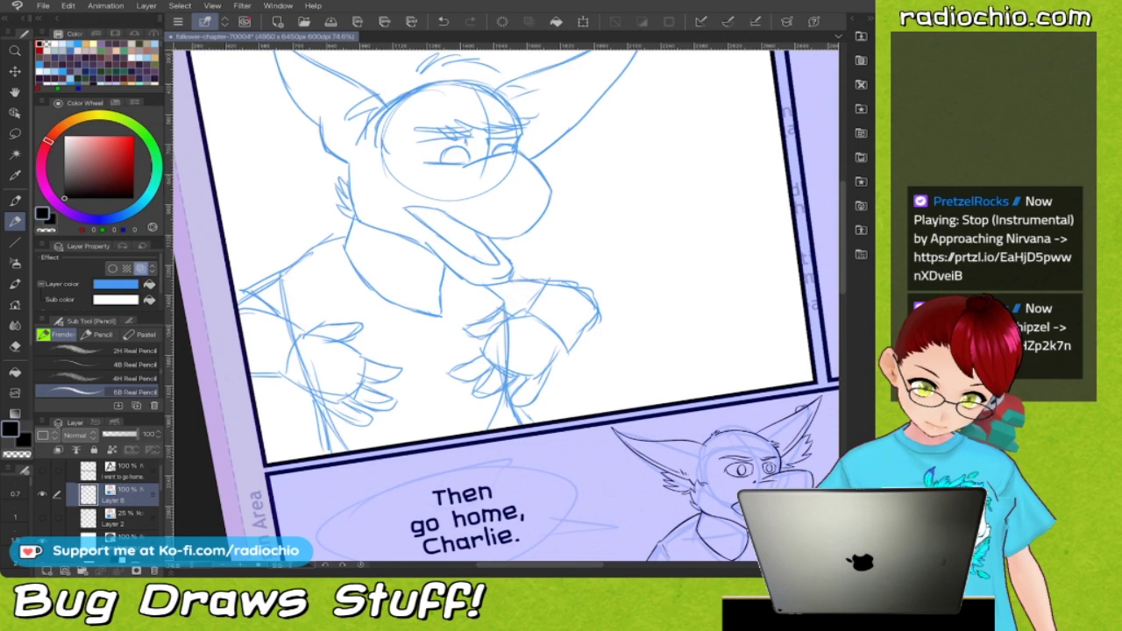
pyautogui.moveTo(512, 282); pyautogui.dragTo(574, 270)
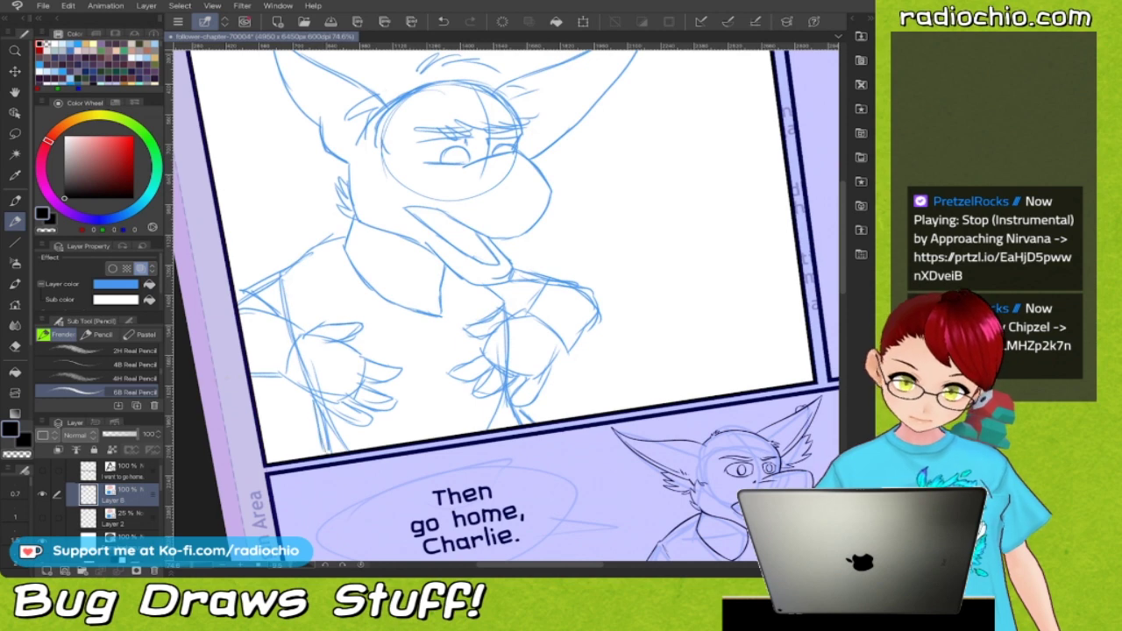
pyautogui.scroll(-3, 504, 302)
pyautogui.scroll(2, 504, 302)
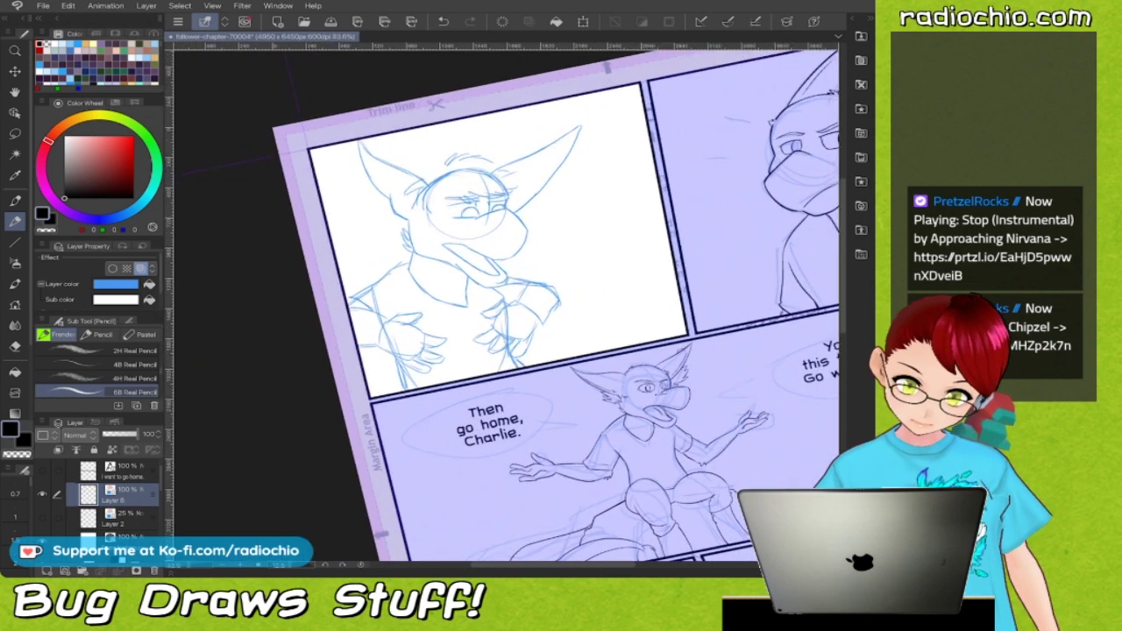
pyautogui.scroll(1, 504, 303)
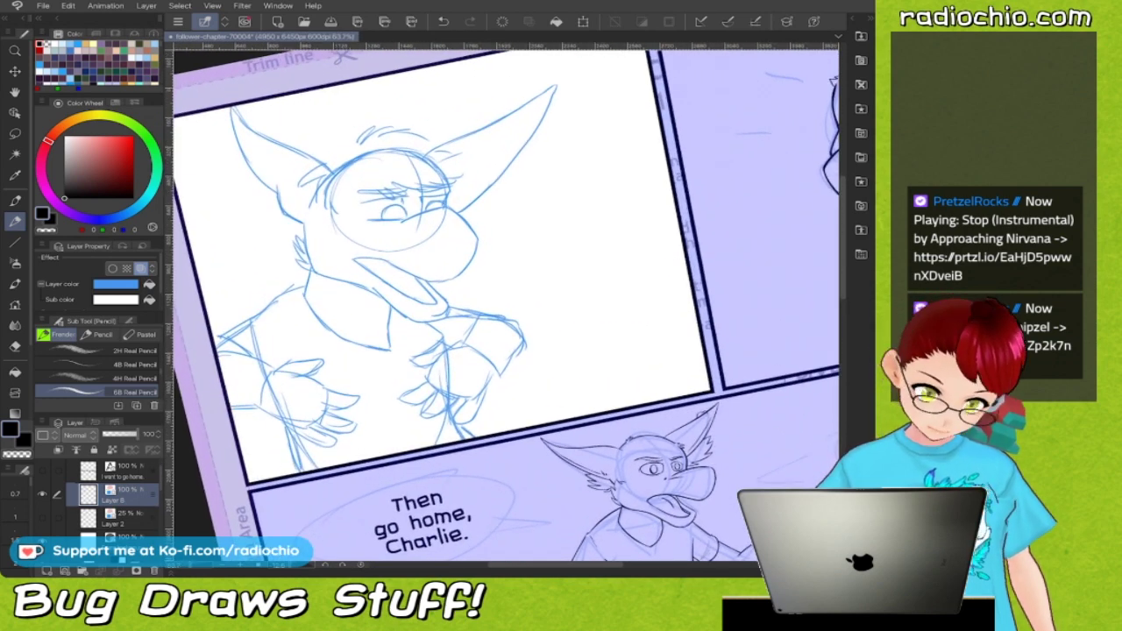
# Lasso the sketched forearm and hand below the snout and move them outward and slightly down from the chest, clearing the selection.
pyautogui.press('m')
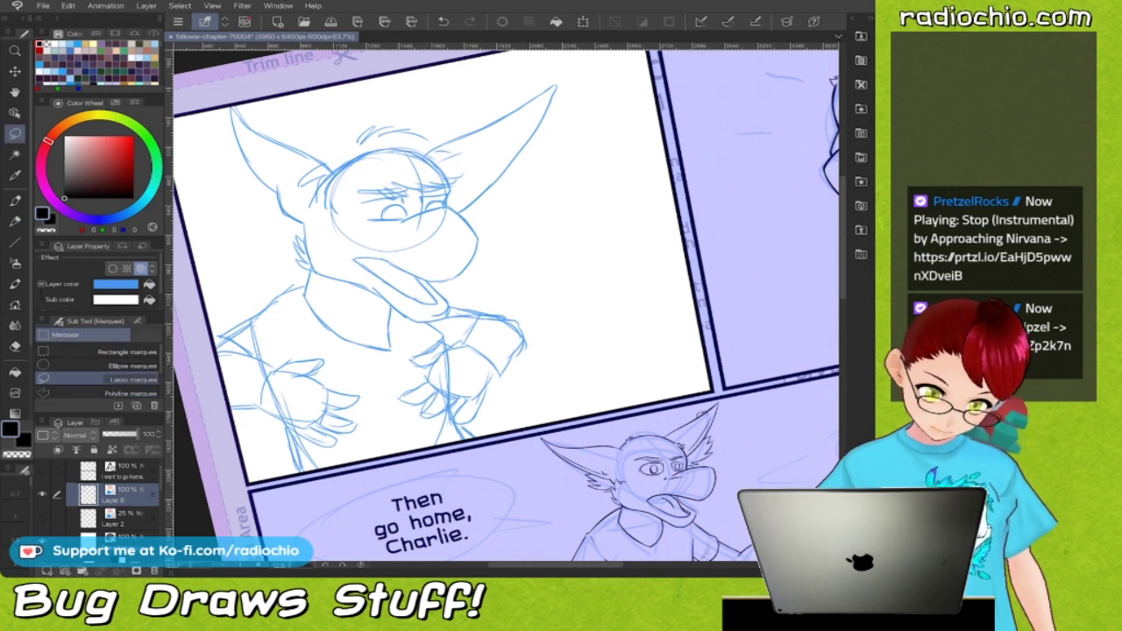
pyautogui.moveTo(526, 309); pyautogui.dragTo(461, 327)
pyautogui.moveTo(414, 354)
pyautogui.mouseDown()
pyautogui.moveTo(443, 423)
pyautogui.moveTo(517, 405)
pyautogui.moveTo(527, 309)
pyautogui.mouseUp()
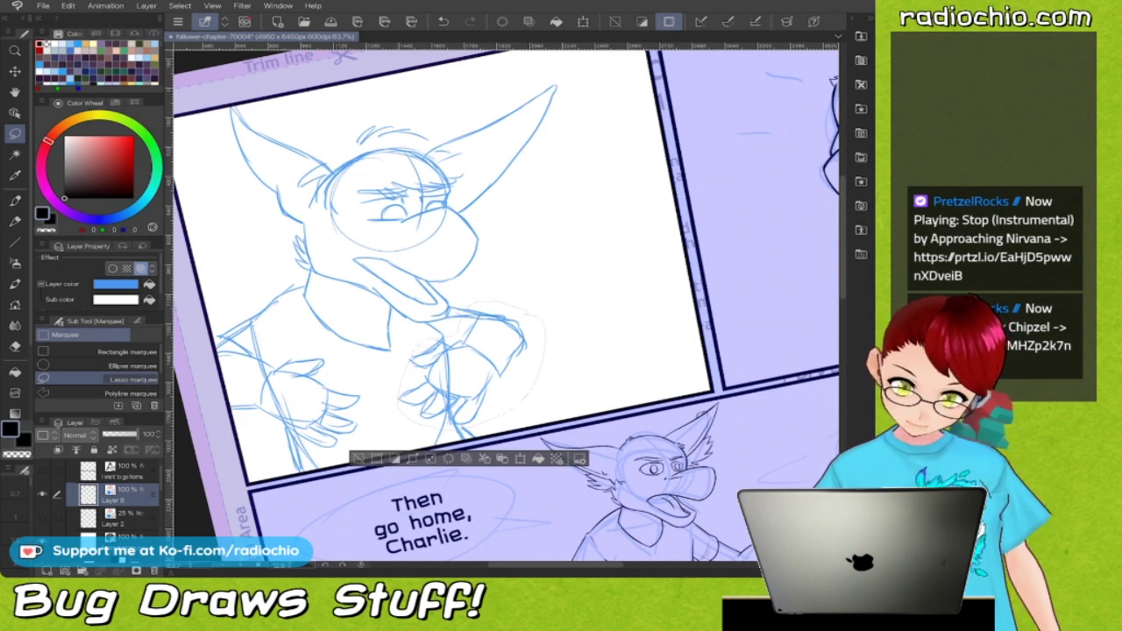
pyautogui.hotkey('ctrl', 't')
pyautogui.hotkey('ctrl', 'd')
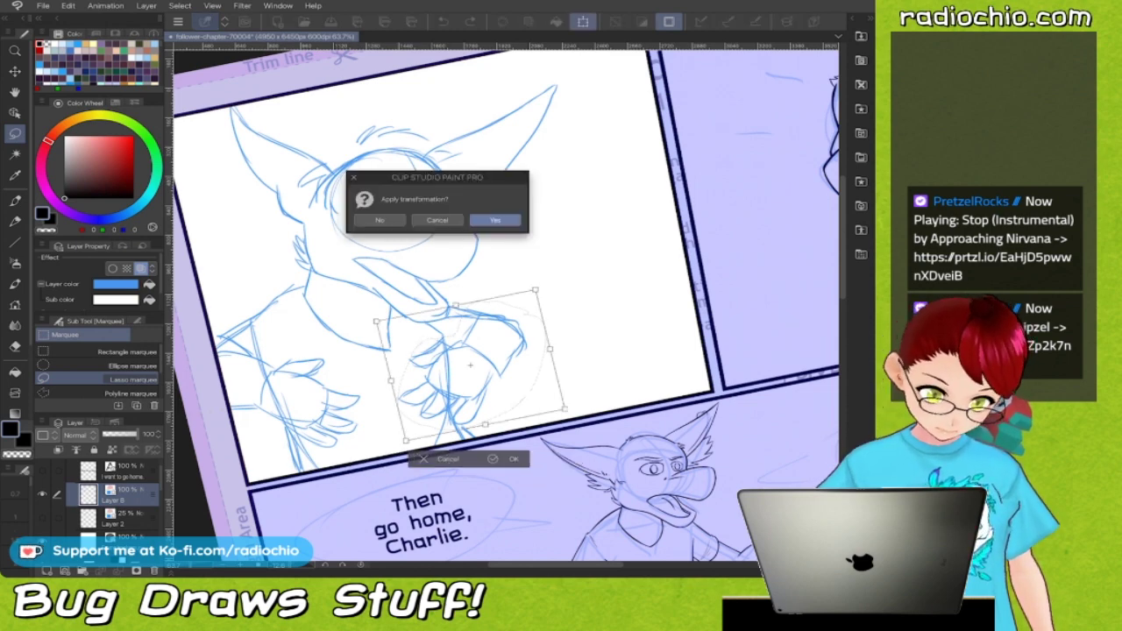
pyautogui.press('Return')
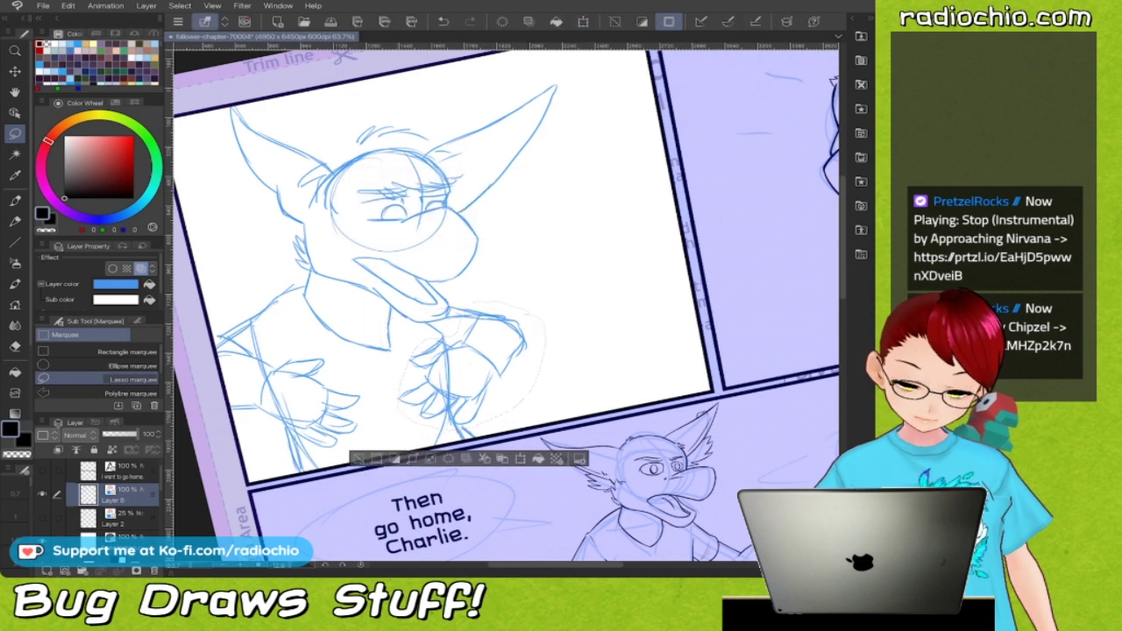
pyautogui.press('k')
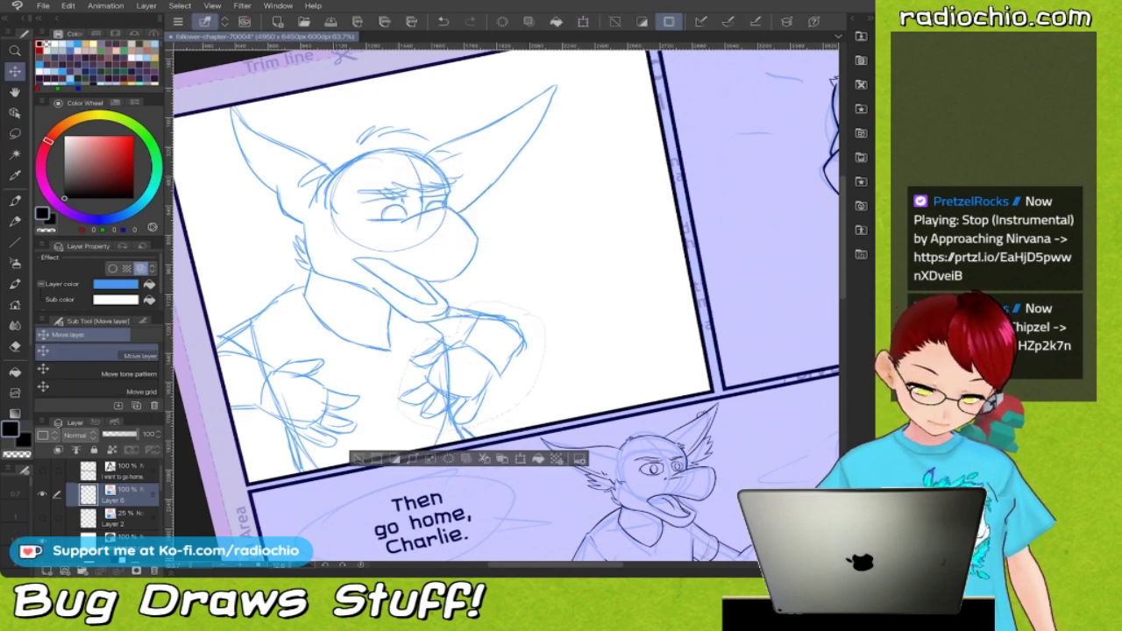
pyautogui.moveTo(482, 352); pyautogui.dragTo(533, 373)
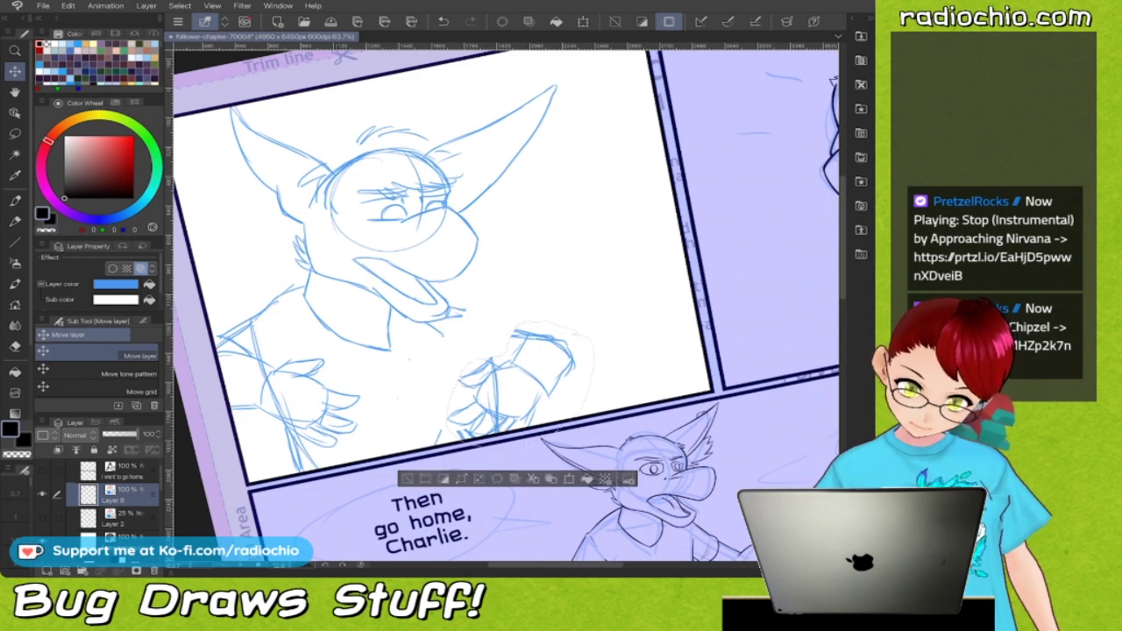
pyautogui.hotkey('ctrl', 'd')
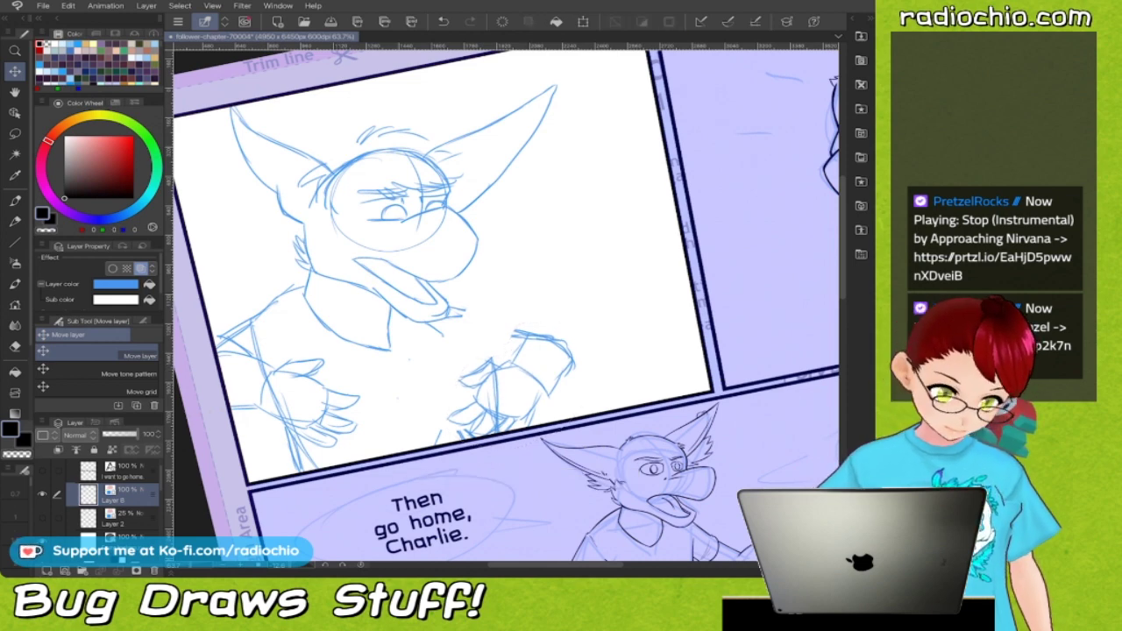
# Sketch new upper-arm lines from the shoulder under the chin to the repositioned forearm.
pyautogui.press('p')
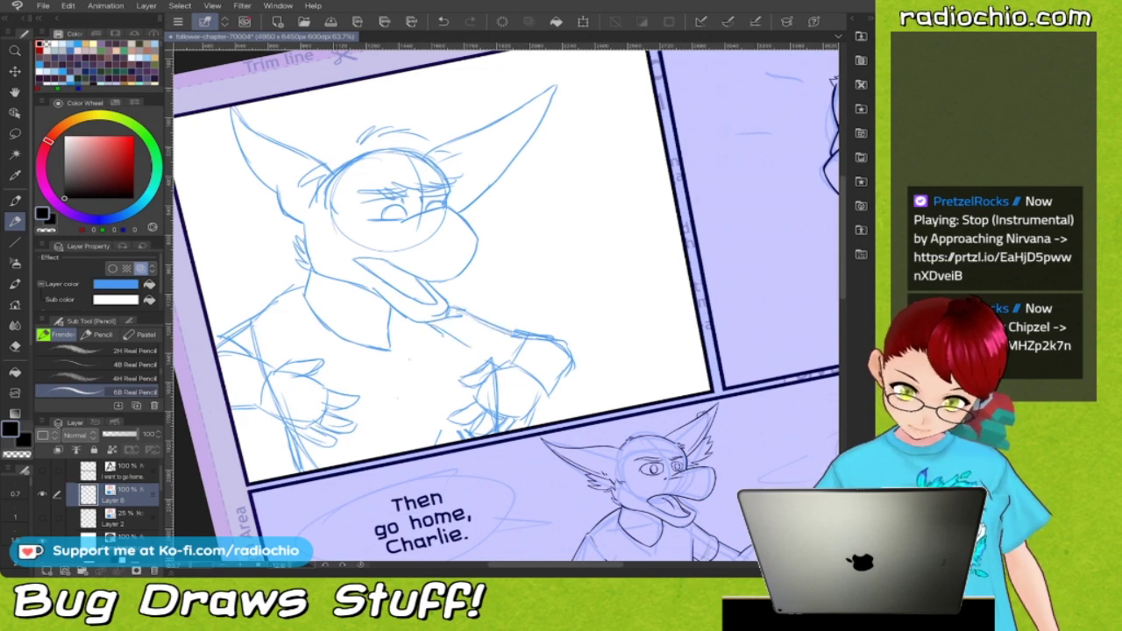
pyautogui.moveTo(441, 324)
pyautogui.mouseDown()
pyautogui.moveTo(481, 369)
pyautogui.moveTo(473, 363)
pyautogui.mouseUp()
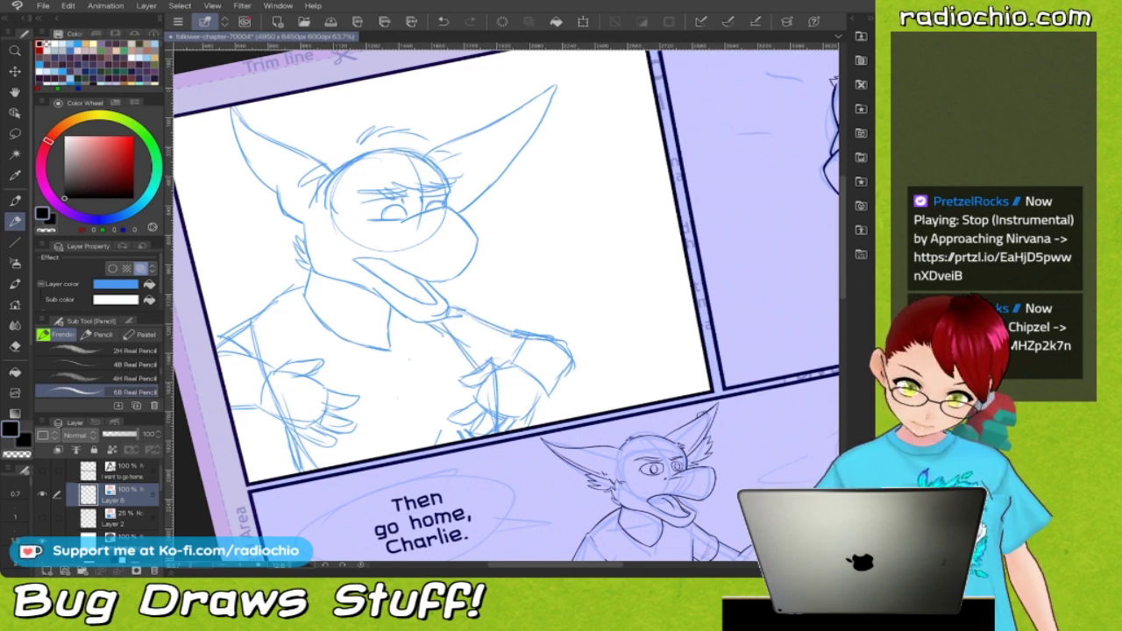
pyautogui.press('i')
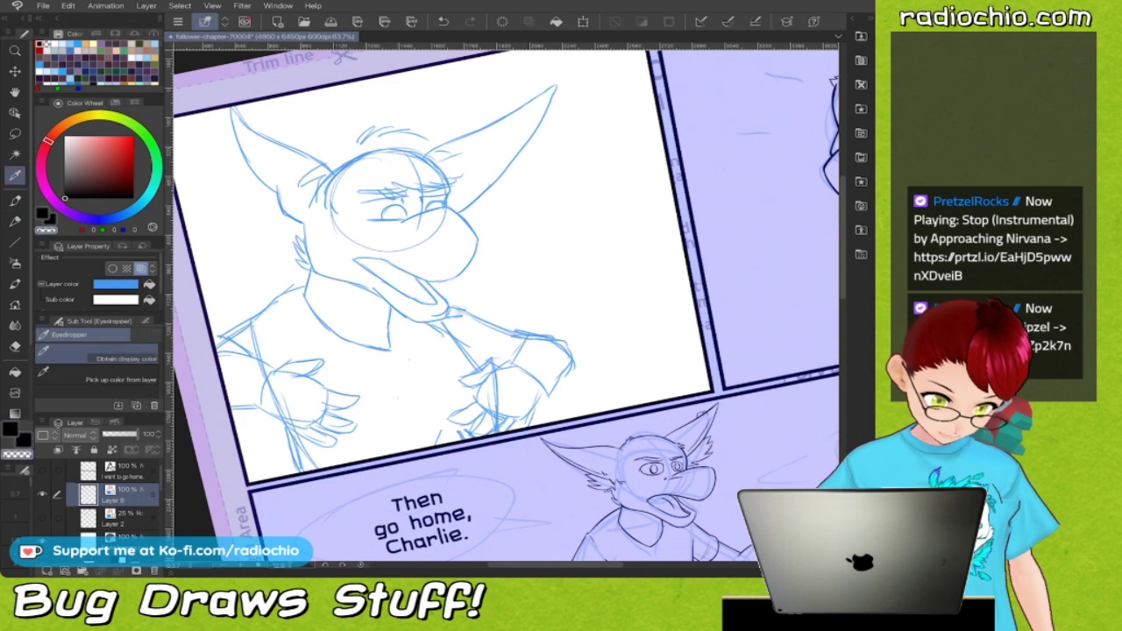
# Lower the blue sketch layer's opacity to 33% and add a new full-color layer above it for inking.
pyautogui.press('p')
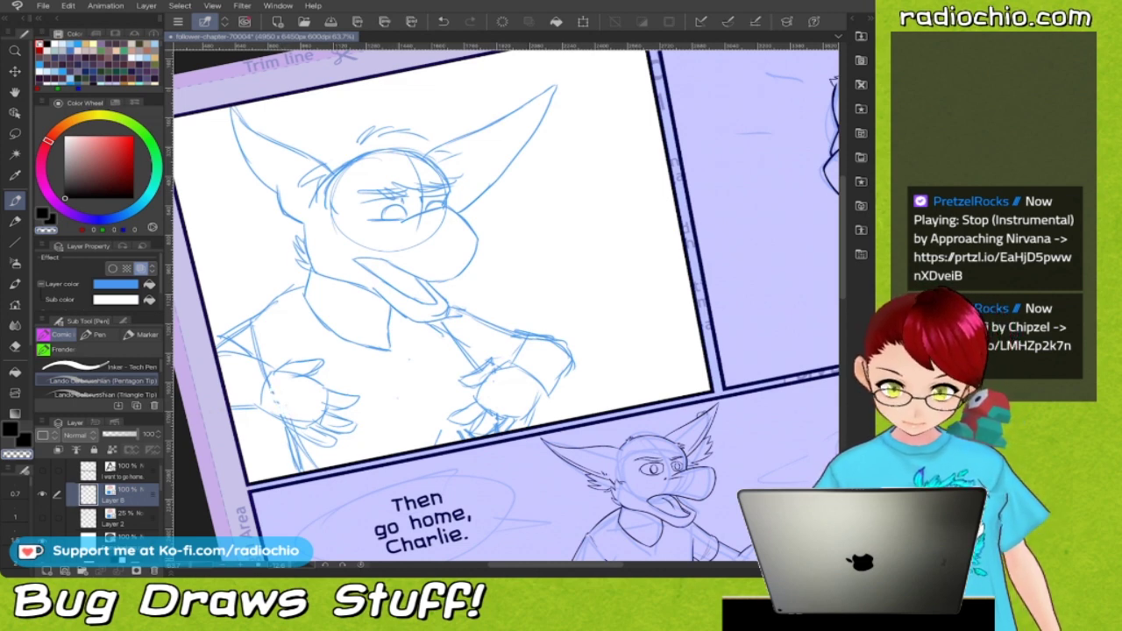
pyautogui.scroll(-4, 505, 307)
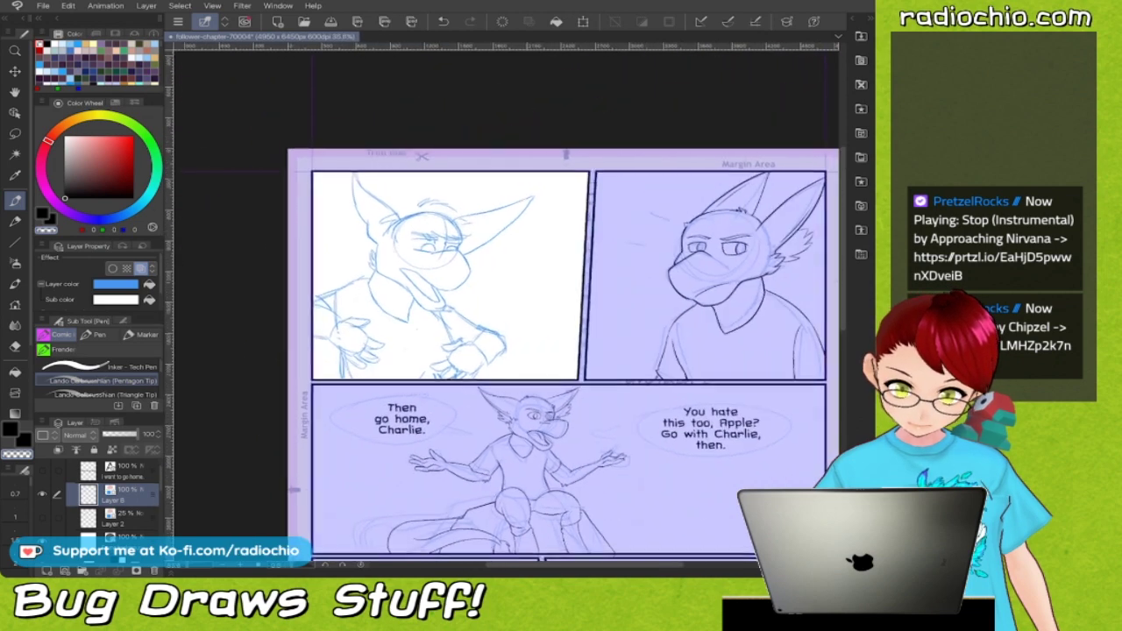
pyautogui.scroll(3, 519, 235)
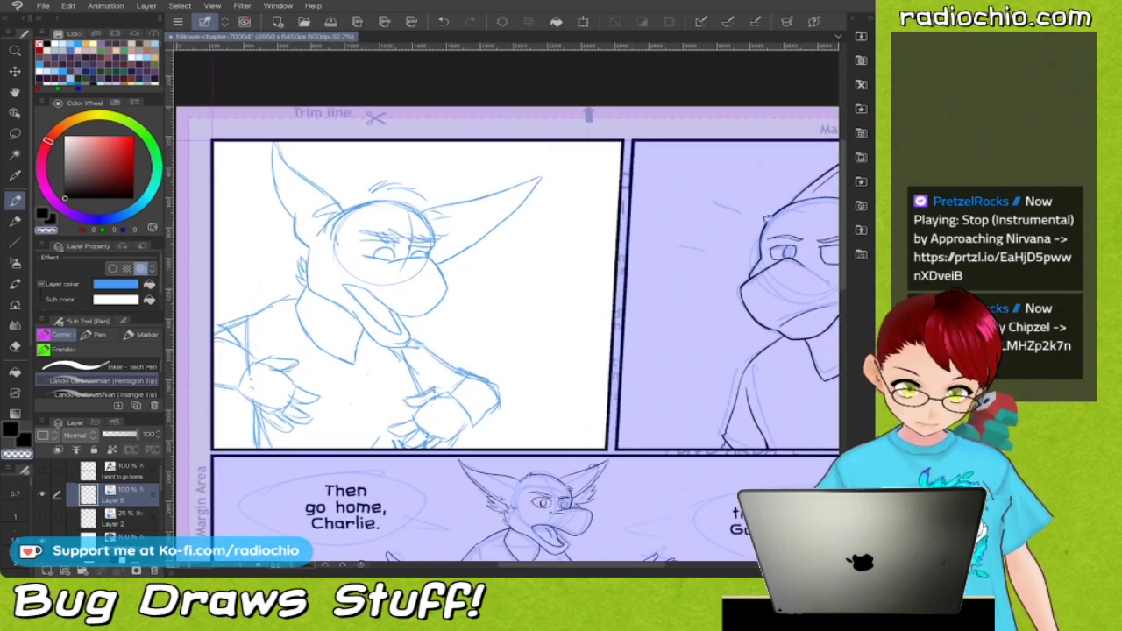
pyautogui.click(114, 435)
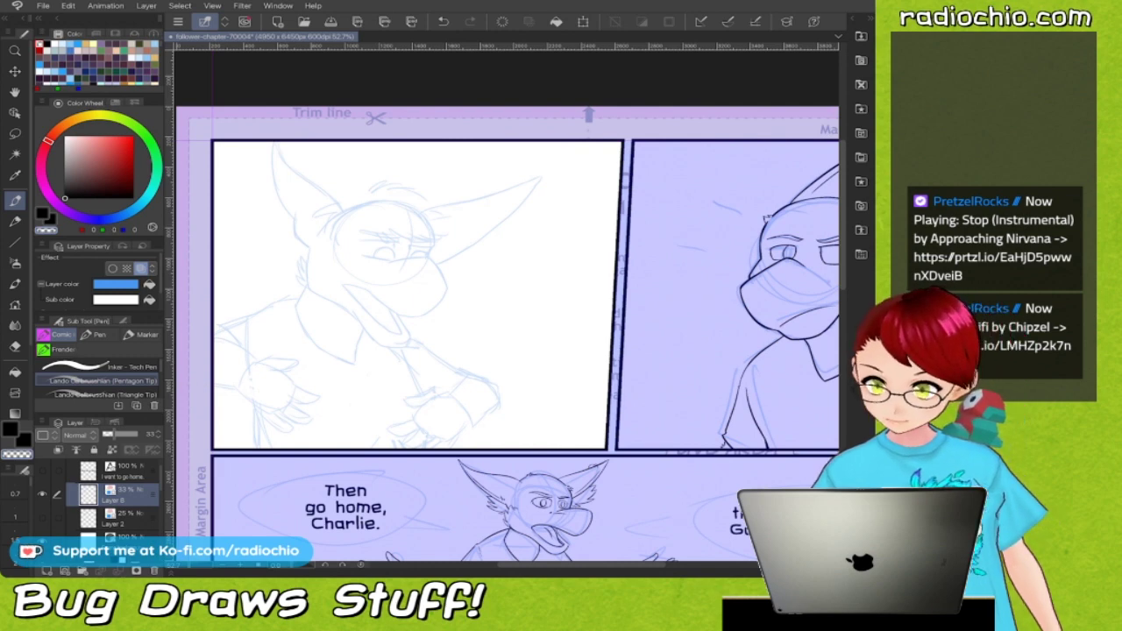
pyautogui.scroll(1, 461, 254)
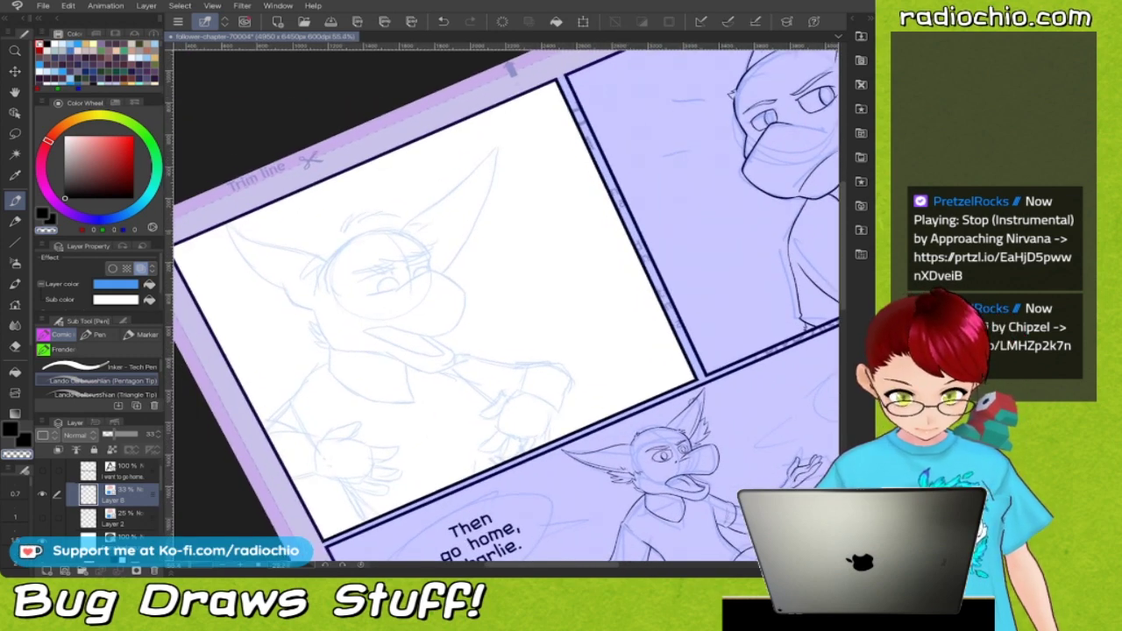
pyautogui.press('i')
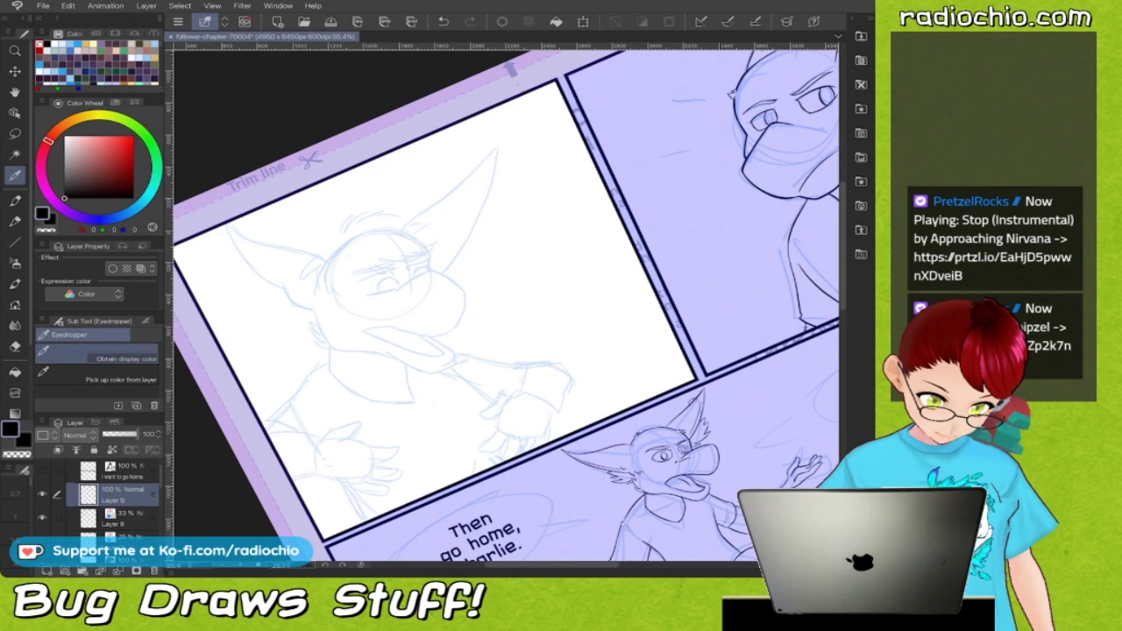
# Ink the brow contour in black with the Lando pentagon-tip pen, from the forehead down to the bridge of the snout.
pyautogui.press('p')
pyautogui.scroll(4, 456, 289)
pyautogui.scroll(-4, 473, 302)
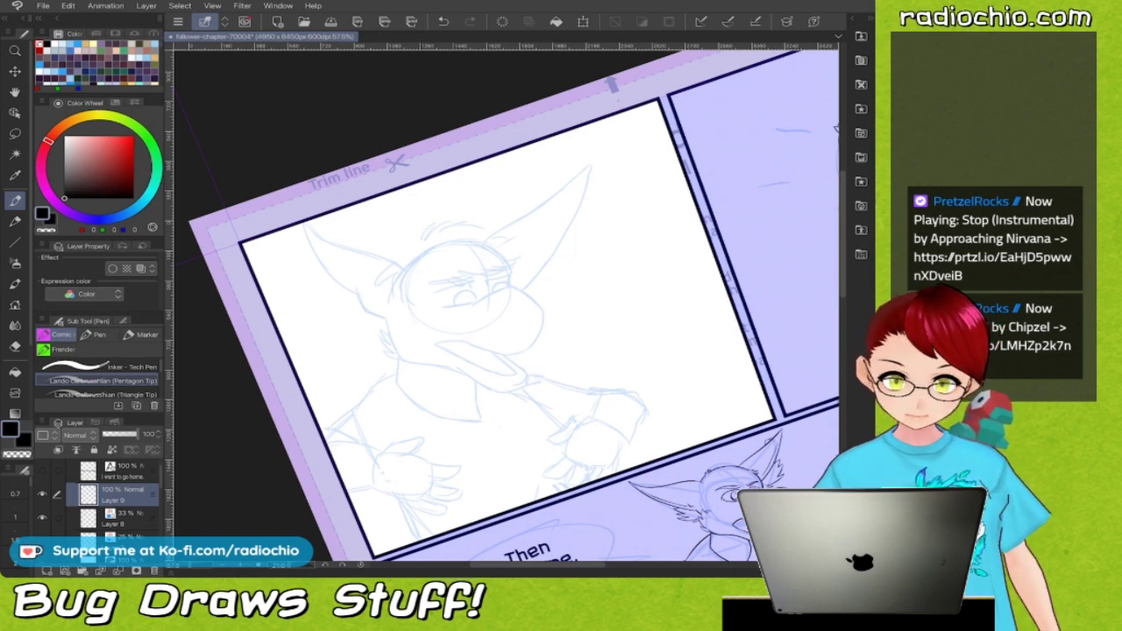
pyautogui.scroll(3, 561, 272)
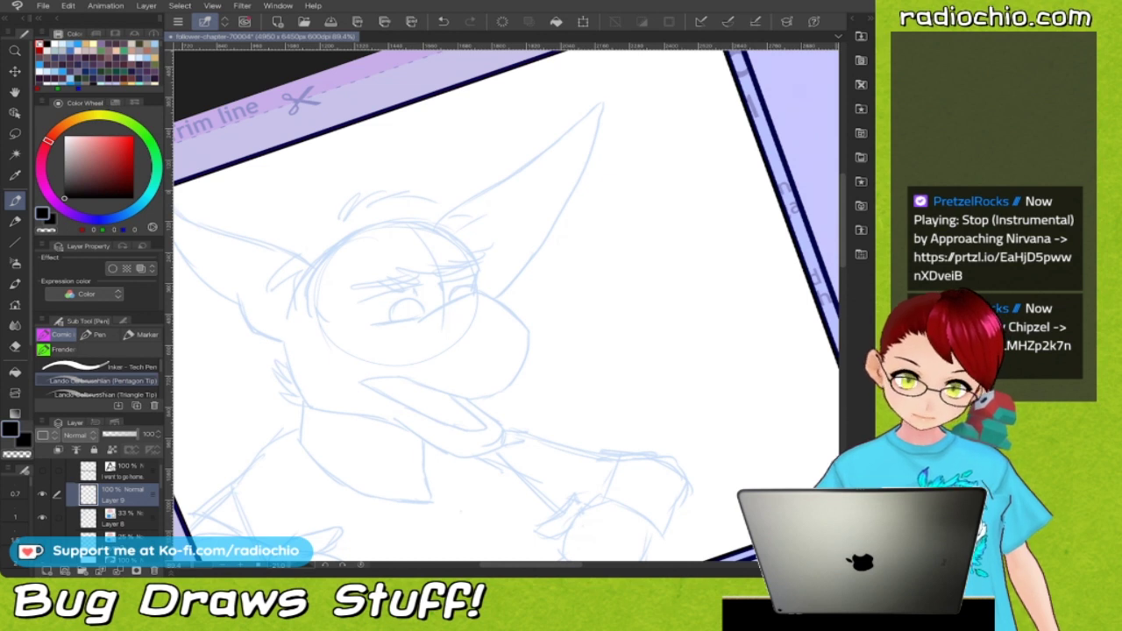
pyautogui.scroll(1, 517, 263)
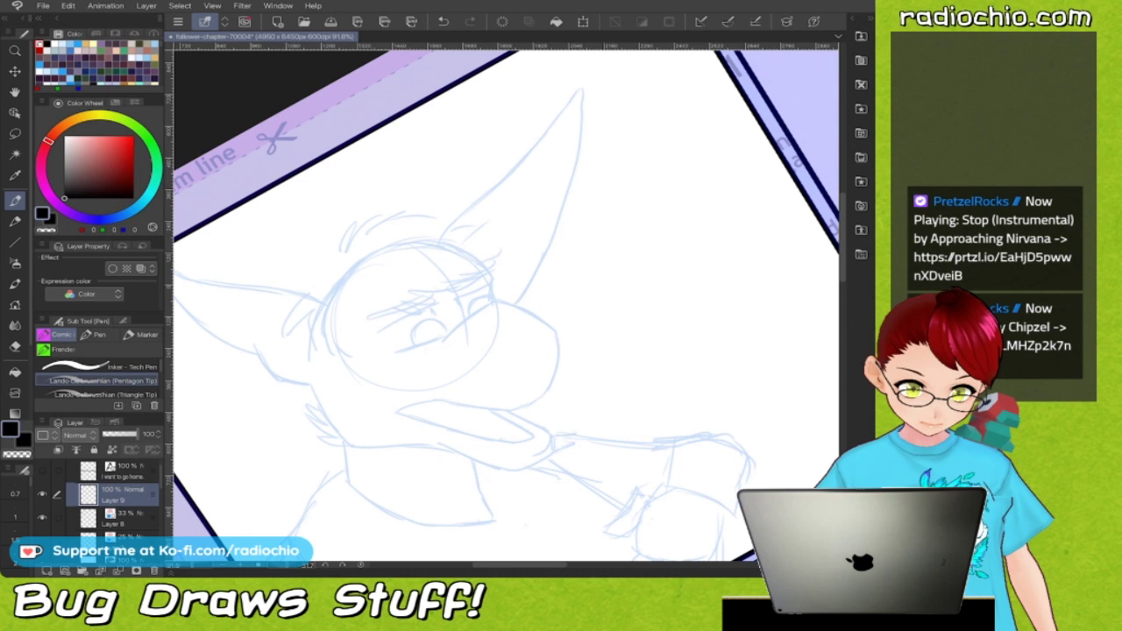
pyautogui.scroll(5, 526, 325)
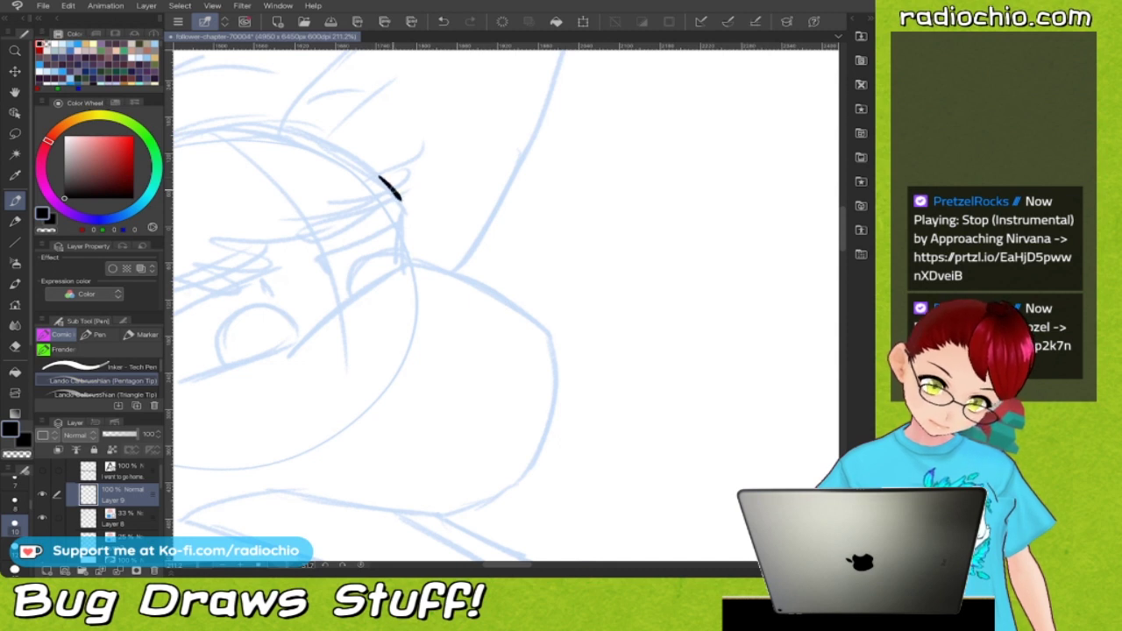
pyautogui.moveTo(401, 200); pyautogui.dragTo(407, 211)
pyautogui.scroll(2, 506, 305)
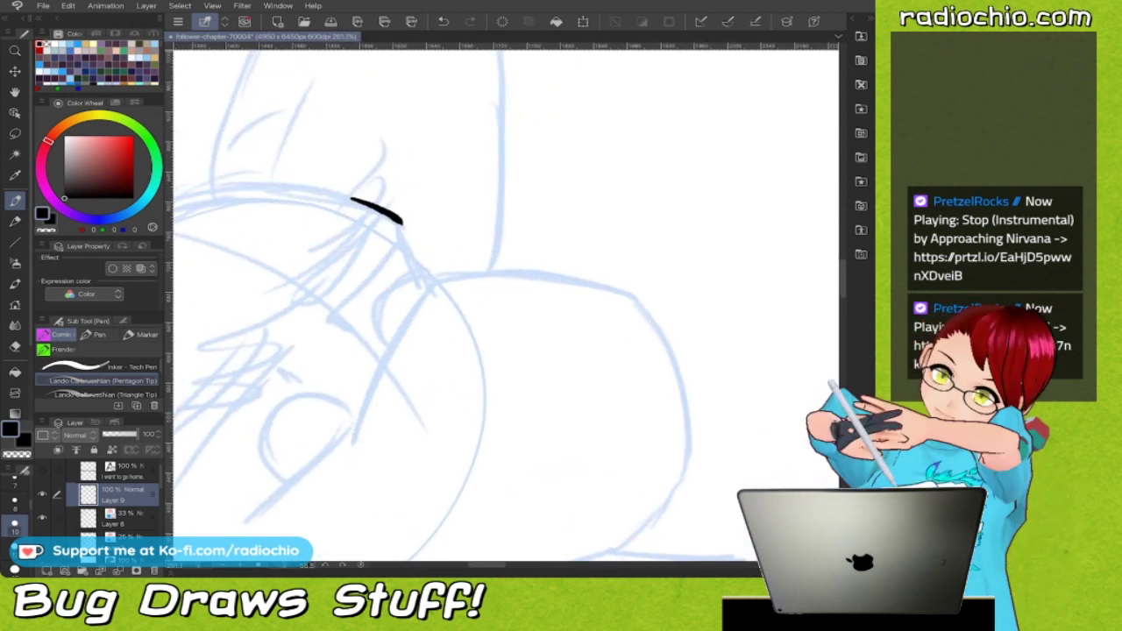
pyautogui.moveTo(397, 218); pyautogui.dragTo(429, 279)
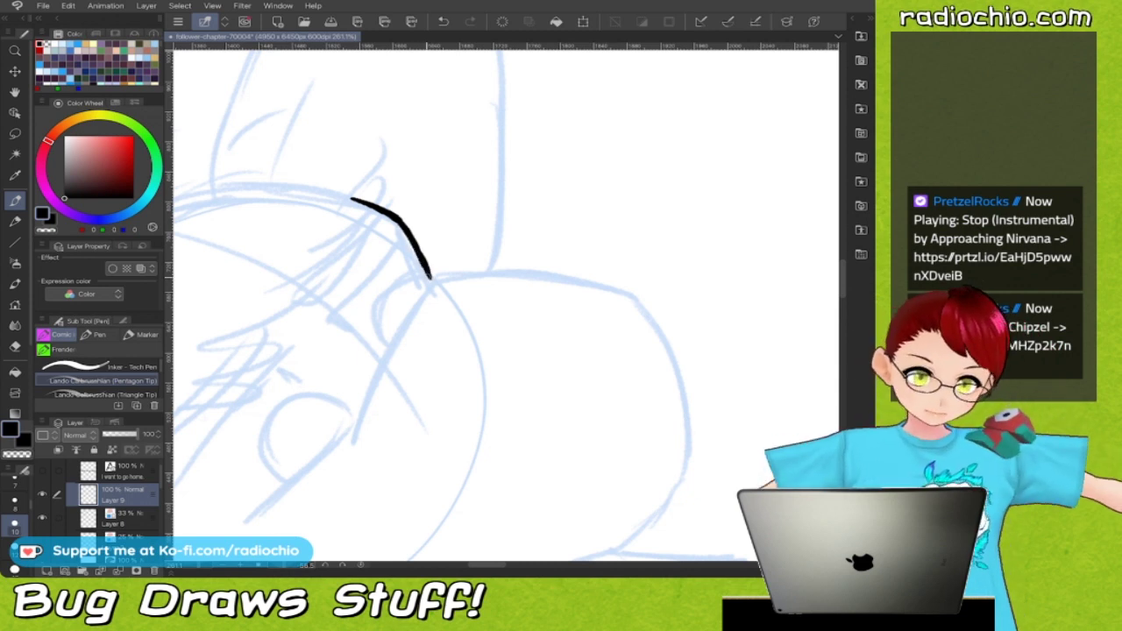
pyautogui.scroll(-2, 506, 305)
pyautogui.scroll(1, 505, 305)
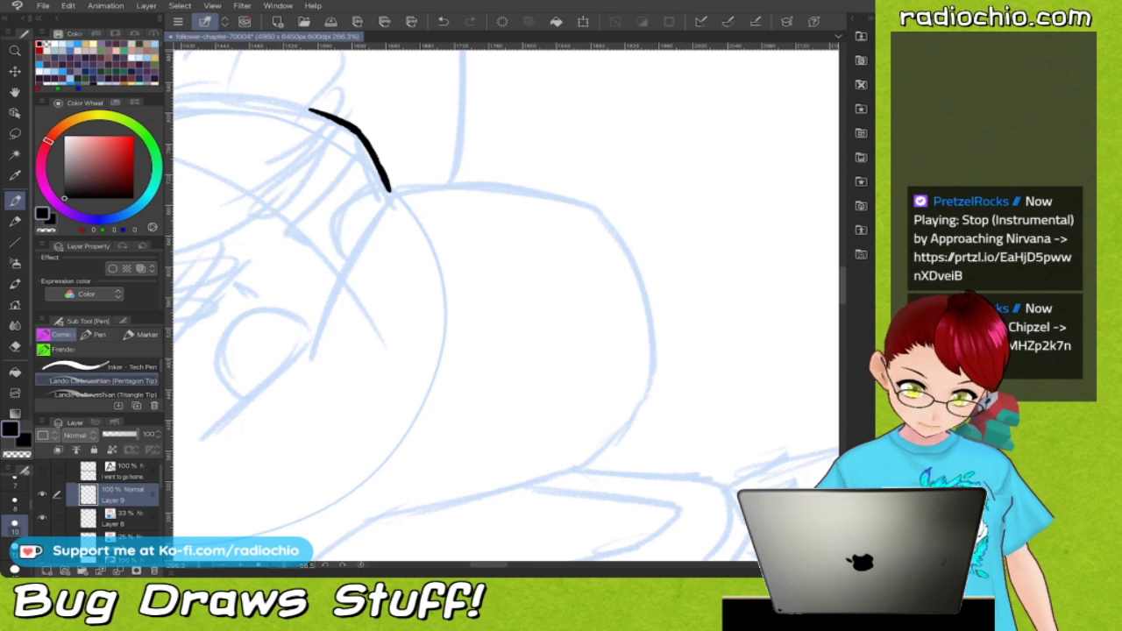
# Ink the snout's bridge line below the eyes and its upper curve, closing the gap to the brow contour.
pyautogui.moveTo(311, 360)
pyautogui.mouseDown()
pyautogui.moveTo(335, 287)
pyautogui.moveTo(408, 187)
pyautogui.mouseUp()
pyautogui.scroll(1, 506, 305)
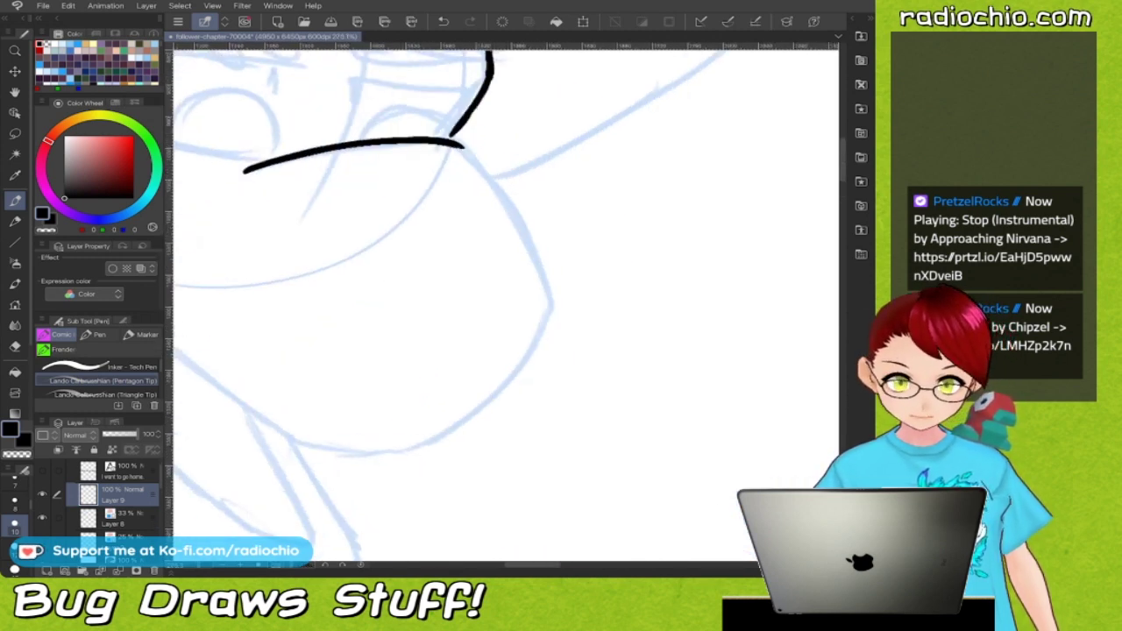
pyautogui.moveTo(451, 140)
pyautogui.mouseDown()
pyautogui.moveTo(541, 257)
pyautogui.moveTo(552, 323)
pyautogui.mouseUp()
pyautogui.scroll(4, 456, 175)
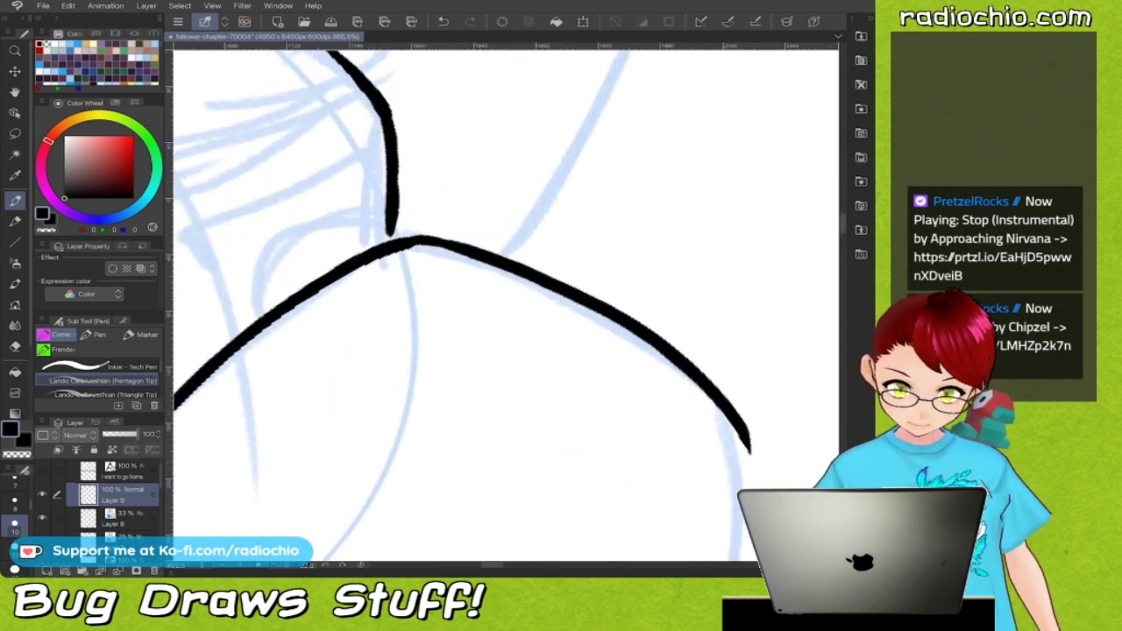
pyautogui.moveTo(389, 229); pyautogui.dragTo(406, 238)
pyautogui.scroll(-4, 505, 305)
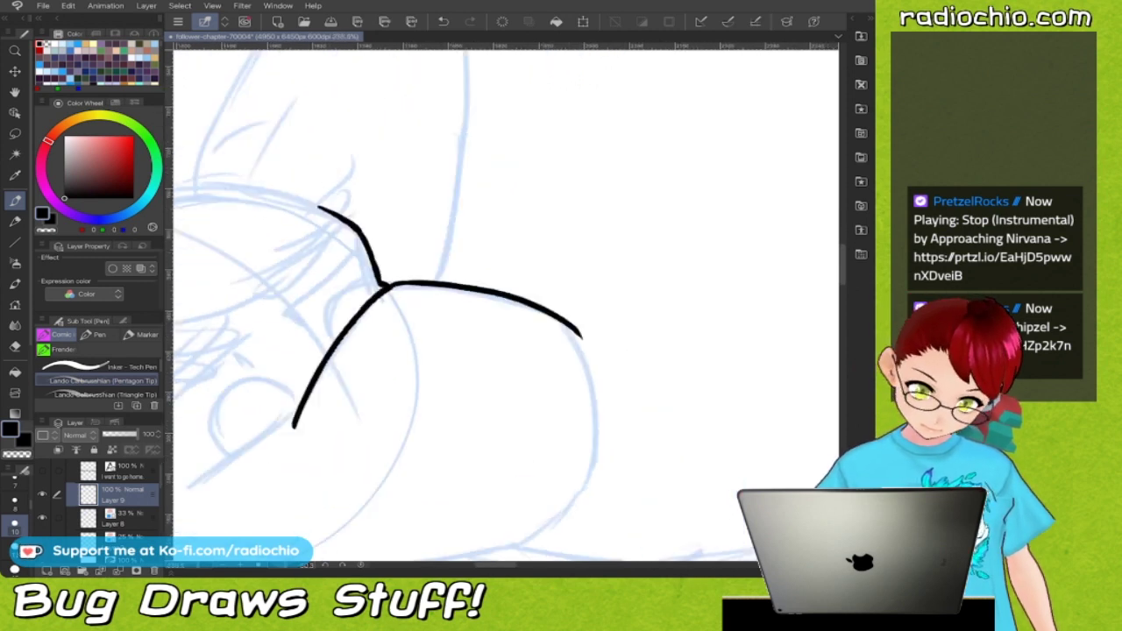
# Ink the front and underside of the snout and the narrow open-mouth shape, closing it at the lower lip.
pyautogui.moveTo(498, 171)
pyautogui.mouseDown()
pyautogui.moveTo(540, 260)
pyautogui.moveTo(544, 331)
pyautogui.moveTo(519, 376)
pyautogui.moveTo(597, 208)
pyautogui.moveTo(602, 254)
pyautogui.moveTo(555, 330)
pyautogui.moveTo(416, 489)
pyautogui.moveTo(416, 517)
pyautogui.moveTo(319, 260)
pyautogui.moveTo(380, 203)
pyautogui.moveTo(333, 167)
pyautogui.moveTo(384, 293)
pyautogui.moveTo(451, 389)
pyautogui.moveTo(524, 449)
pyautogui.mouseUp()
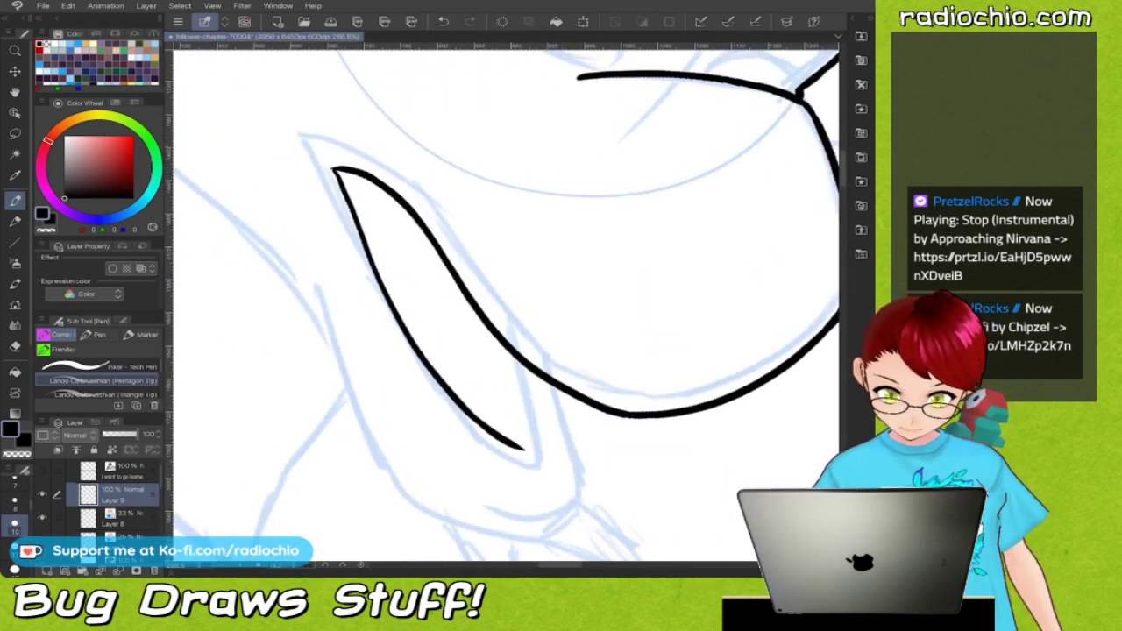
pyautogui.moveTo(530, 365)
pyautogui.mouseDown()
pyautogui.moveTo(533, 451)
pyautogui.moveTo(488, 428)
pyautogui.moveTo(440, 419)
pyautogui.moveTo(431, 428)
pyautogui.mouseUp()
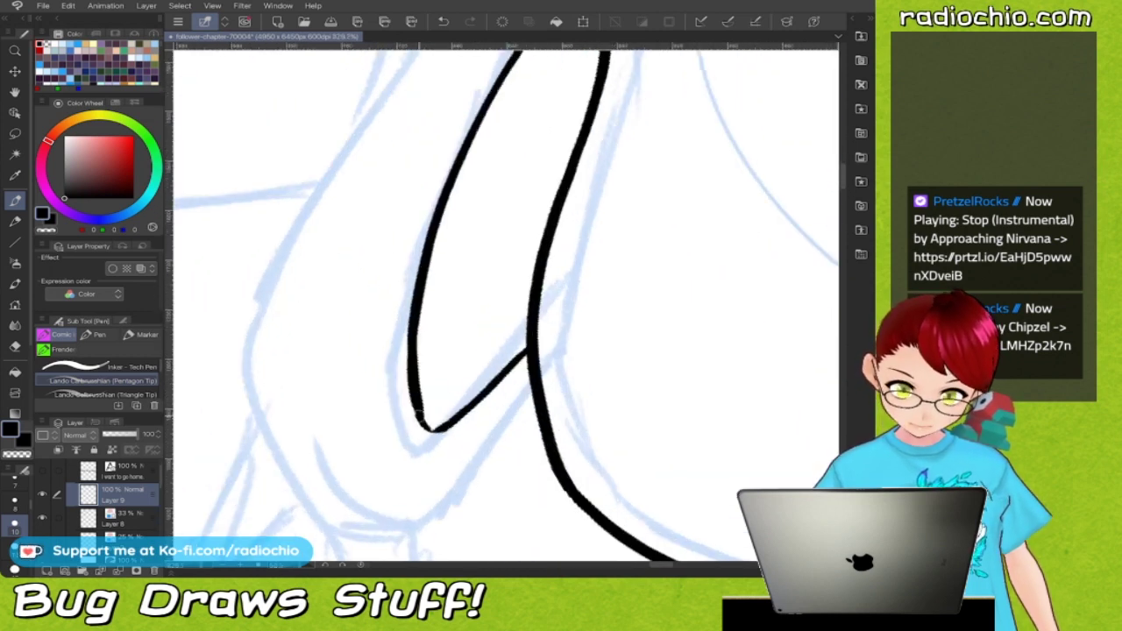
pyautogui.scroll(-5, 505, 305)
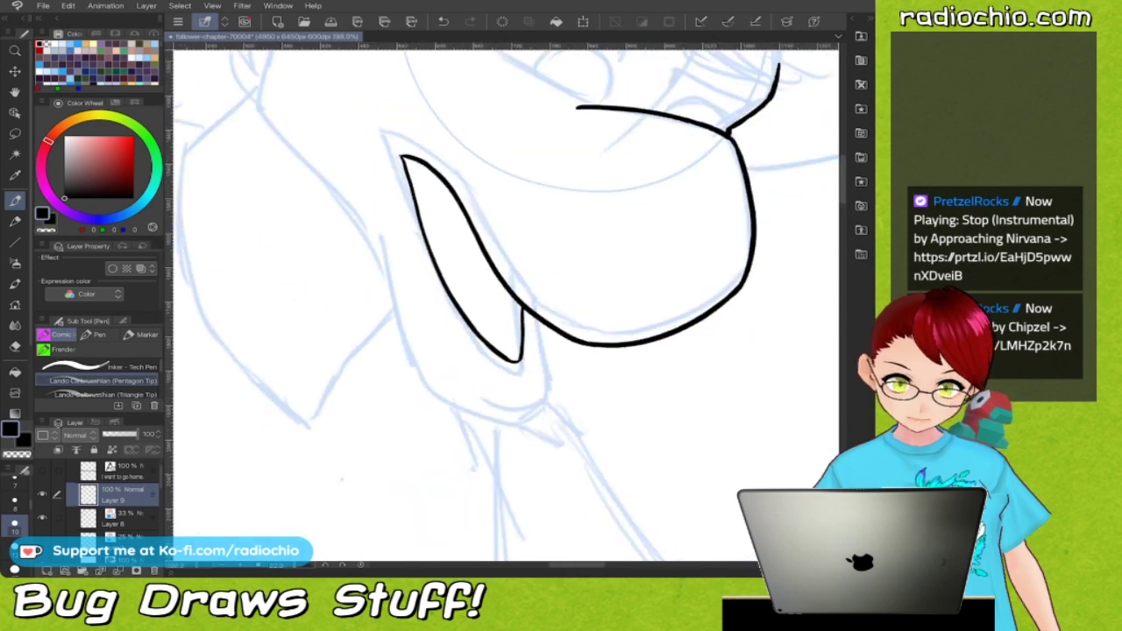
# Ink the top of the skull as a curve running into the existing brow contour.
pyautogui.scroll(5, 506, 305)
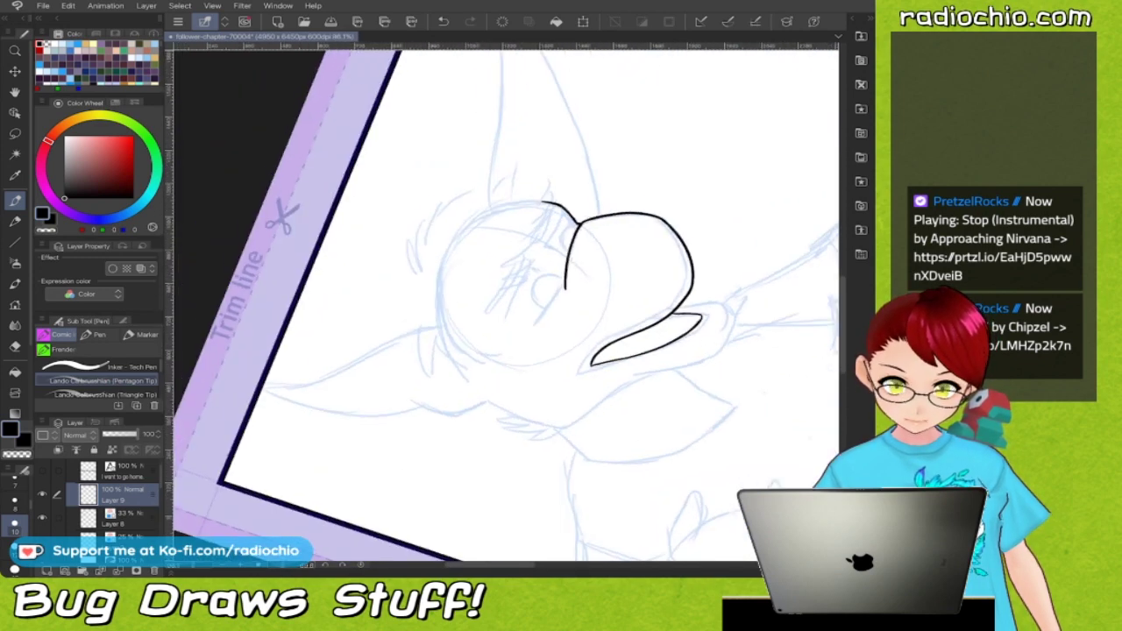
pyautogui.moveTo(367, 445)
pyautogui.mouseDown()
pyautogui.moveTo(368, 345)
pyautogui.moveTo(428, 243)
pyautogui.mouseUp()
pyautogui.scroll(-3, 505, 305)
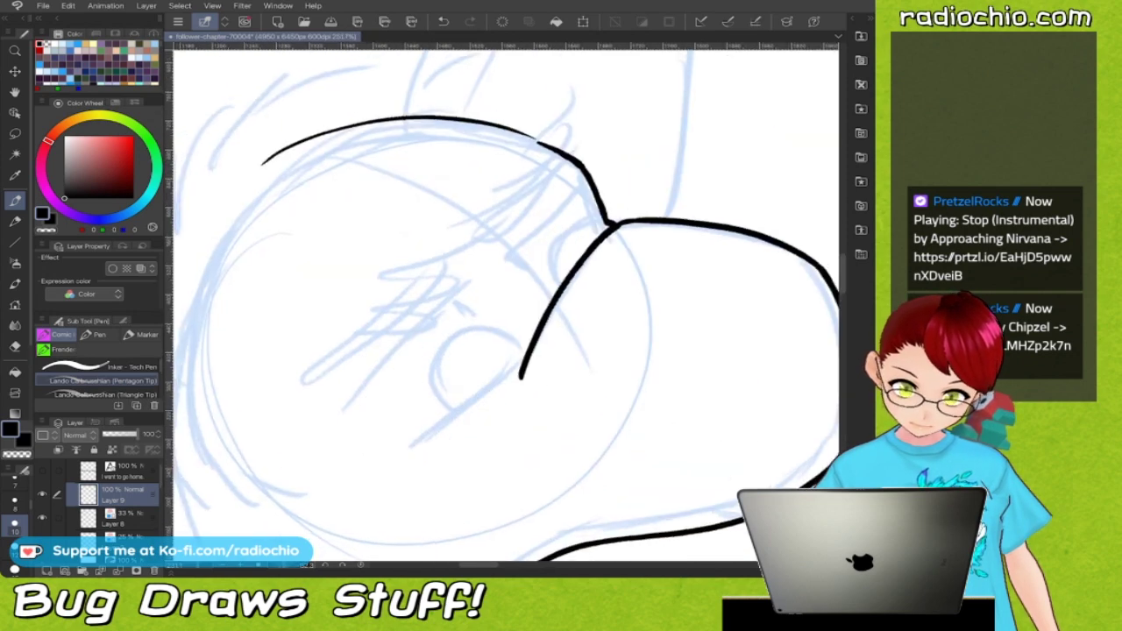
# Ink the back of the cheek in black, curving from the base of the left ear down to the start of the jaw.
pyautogui.scroll(1, 472, 235)
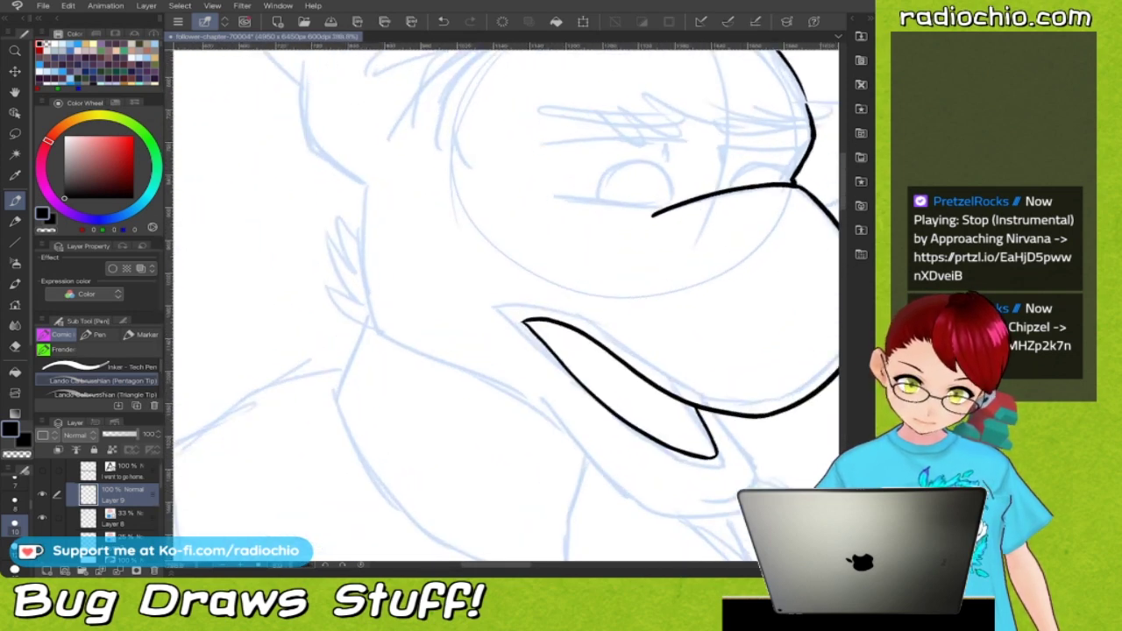
pyautogui.moveTo(371, 182)
pyautogui.mouseDown()
pyautogui.moveTo(359, 270)
pyautogui.moveTo(386, 331)
pyautogui.mouseUp()
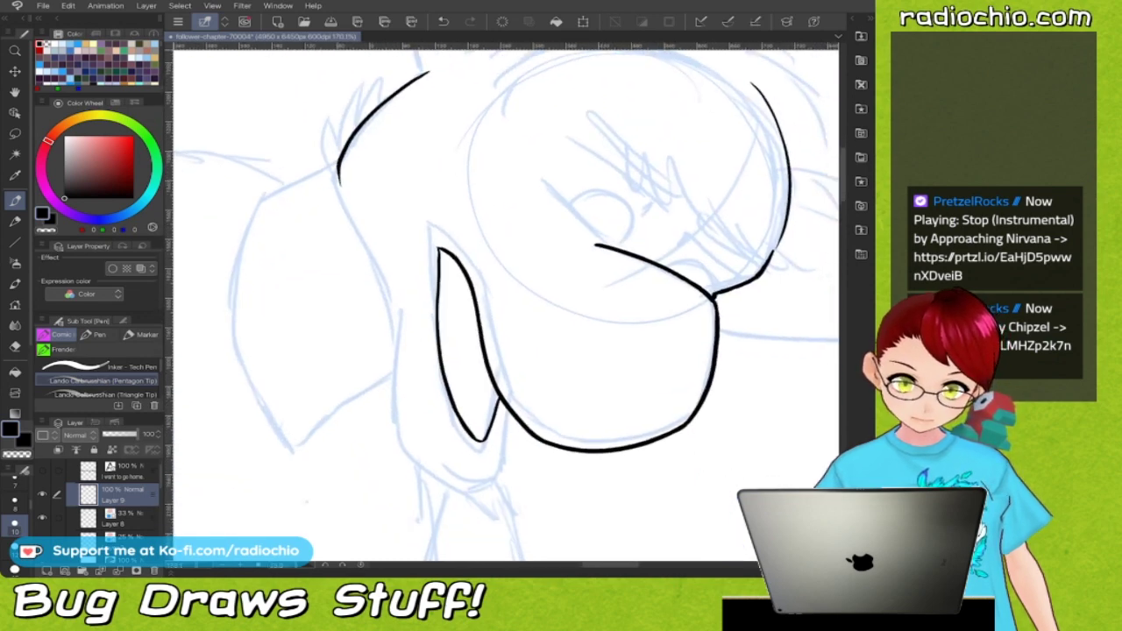
pyautogui.scroll(1, 506, 305)
pyautogui.moveTo(289, 197)
pyautogui.mouseDown()
pyautogui.moveTo(315, 259)
pyautogui.moveTo(394, 349)
pyautogui.mouseUp()
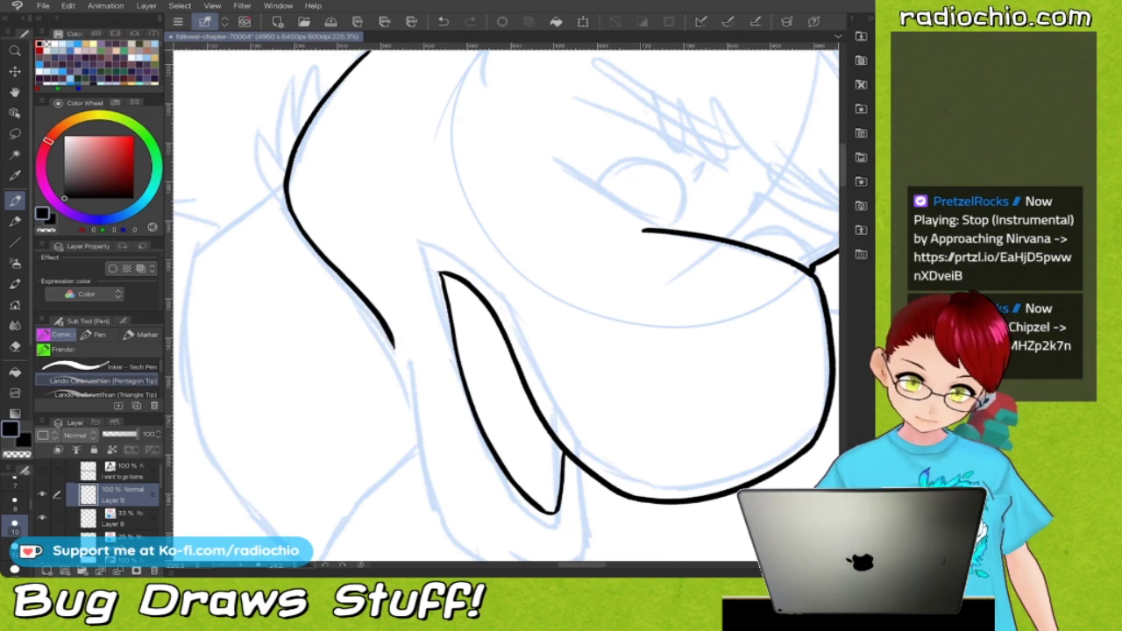
# Ink the jawline from the cheek line down along the underside of the lower jaw.
pyautogui.scroll(-2, 506, 305)
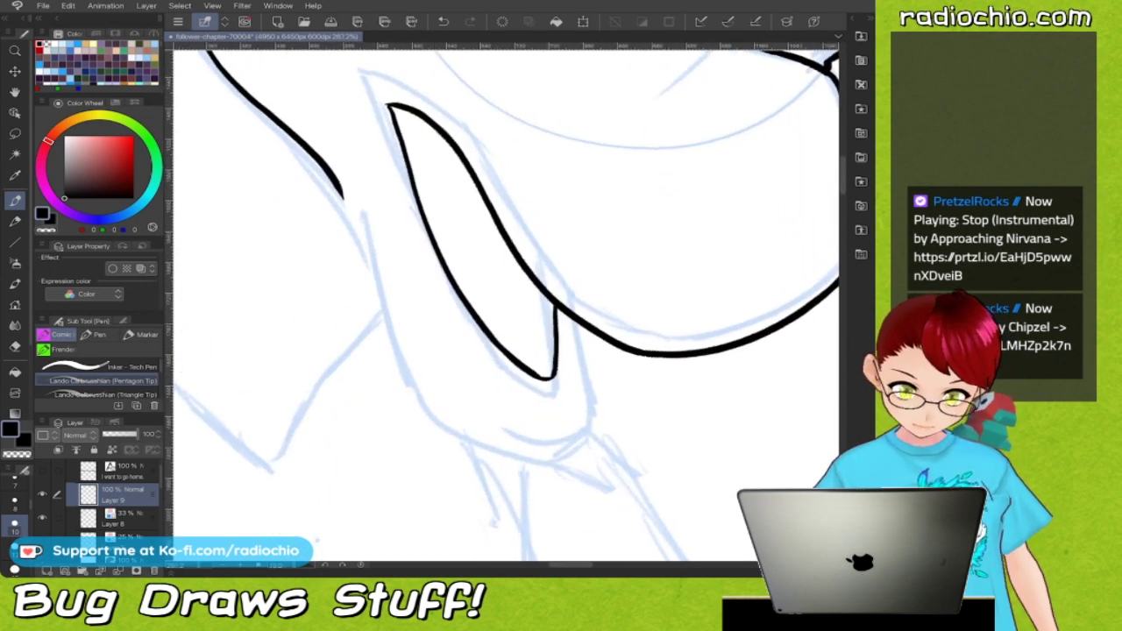
pyautogui.moveTo(335, 182)
pyautogui.mouseDown()
pyautogui.moveTo(393, 382)
pyautogui.moveTo(420, 423)
pyautogui.moveTo(473, 446)
pyautogui.mouseUp()
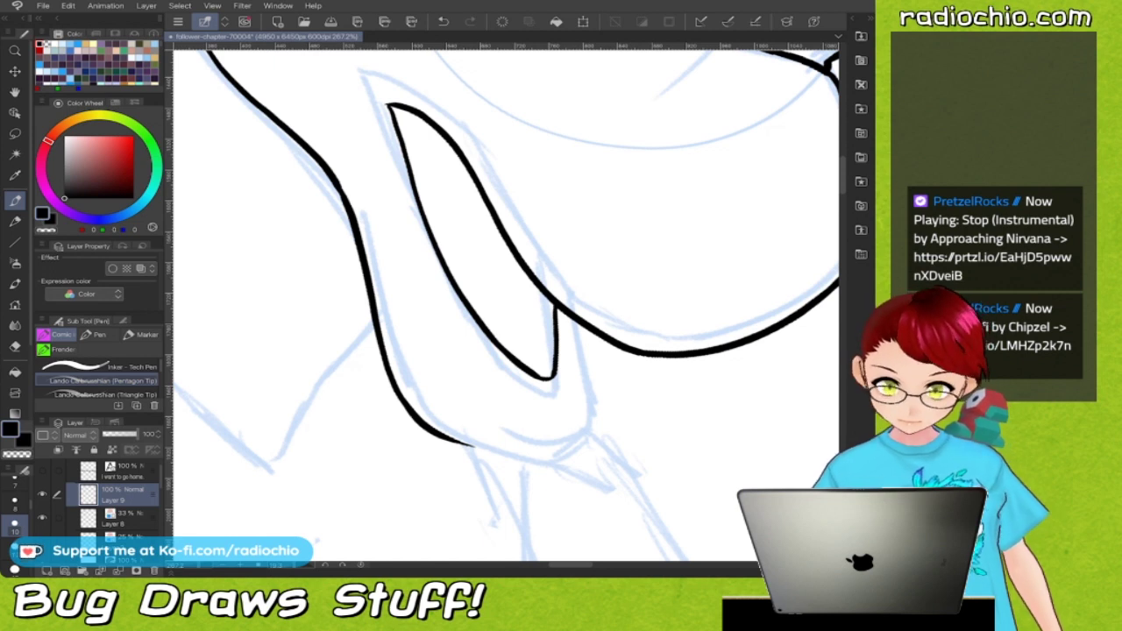
pyautogui.moveTo(422, 425); pyautogui.dragTo(498, 453)
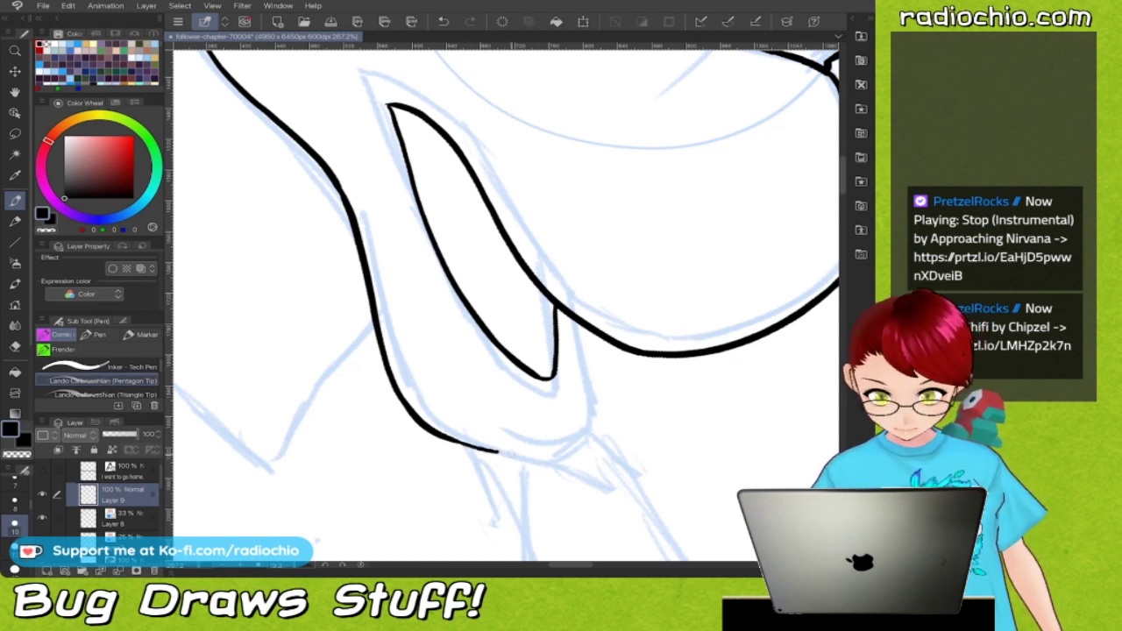
pyautogui.moveTo(435, 430); pyautogui.dragTo(534, 457)
pyautogui.moveTo(428, 426); pyautogui.dragTo(526, 456)
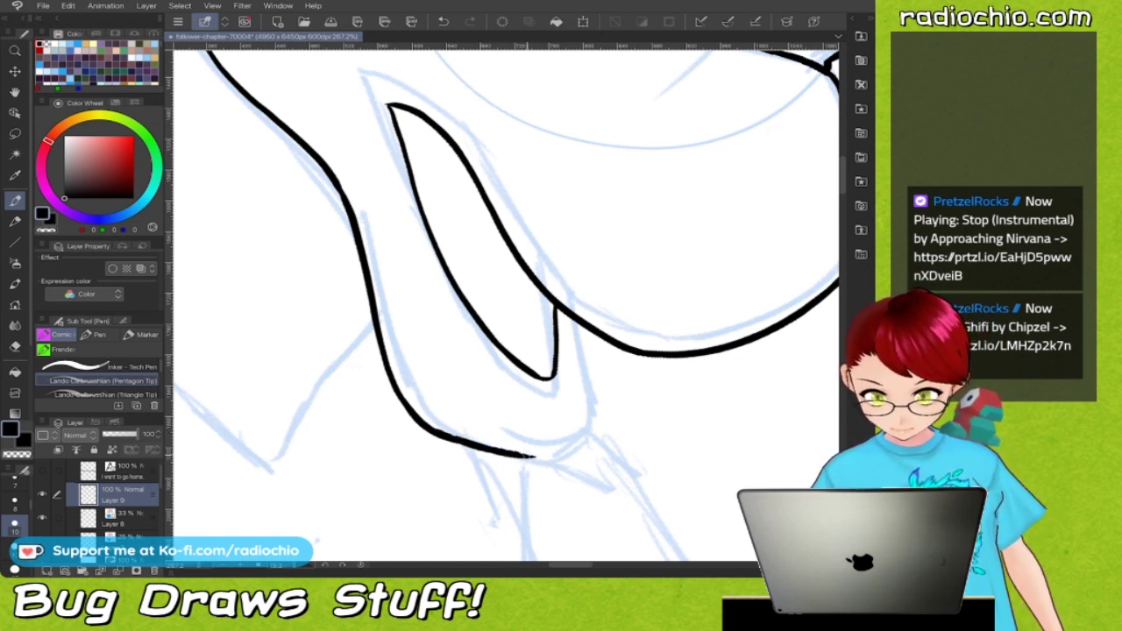
# Ink the rounded tip of the lower jaw, joining the snout's underside to the jawline.
pyautogui.scroll(-3, 506, 305)
pyautogui.scroll(4, 505, 305)
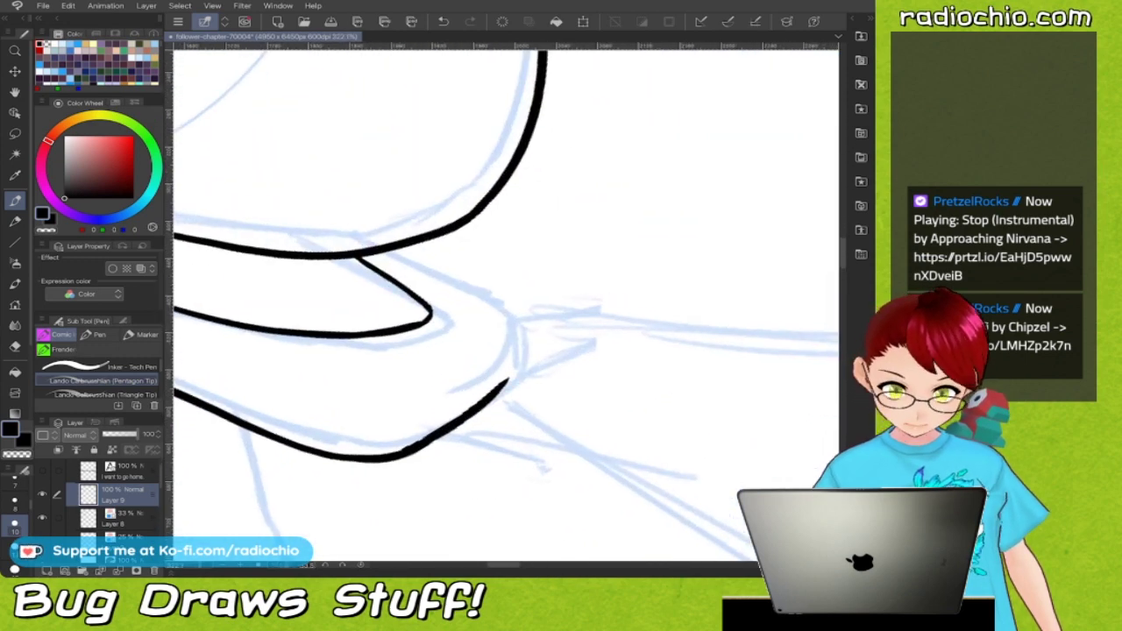
pyautogui.moveTo(412, 246)
pyautogui.mouseDown()
pyautogui.moveTo(497, 290)
pyautogui.moveTo(530, 326)
pyautogui.mouseUp()
pyautogui.scroll(-2, 506, 305)
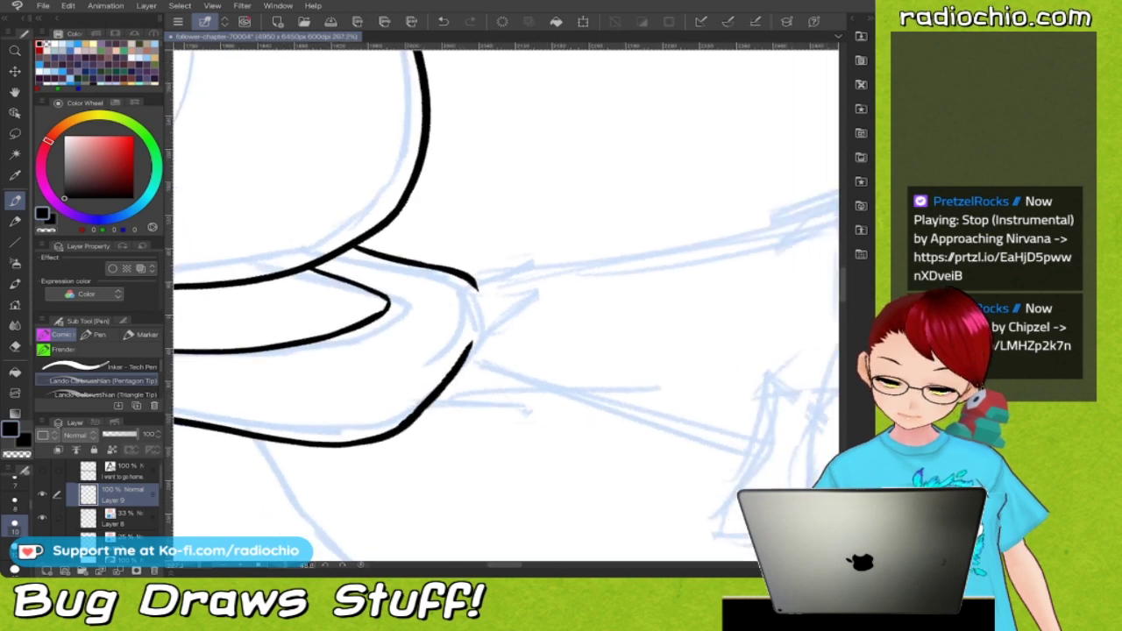
pyautogui.scroll(-2, 506, 305)
pyautogui.scroll(4, 506, 305)
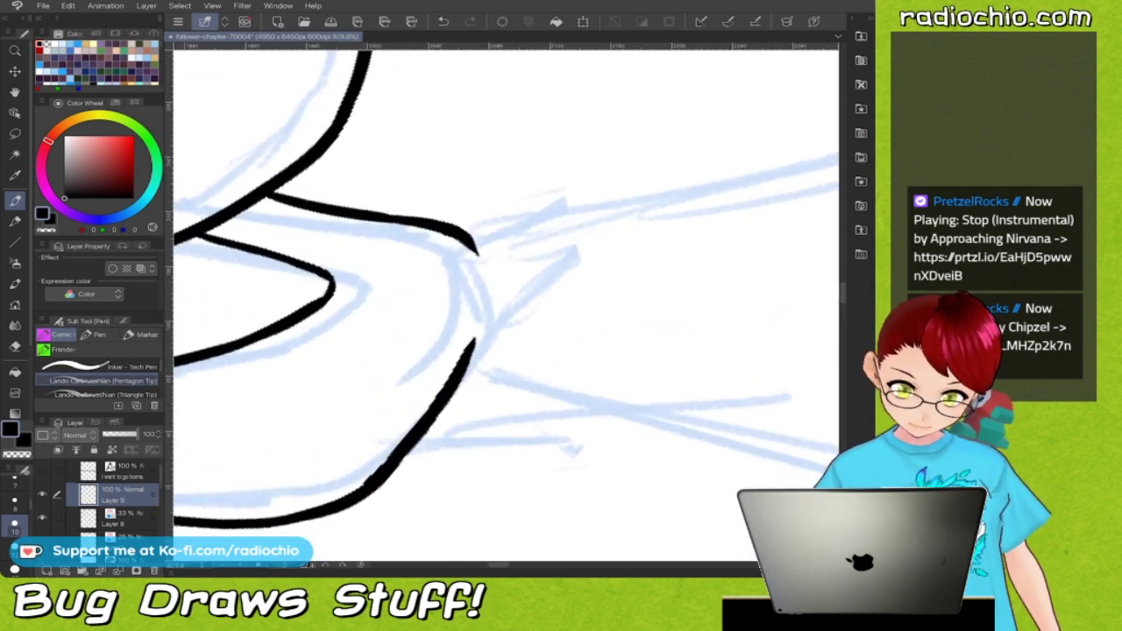
pyautogui.moveTo(465, 235)
pyautogui.mouseDown()
pyautogui.moveTo(487, 294)
pyautogui.moveTo(474, 349)
pyautogui.mouseUp()
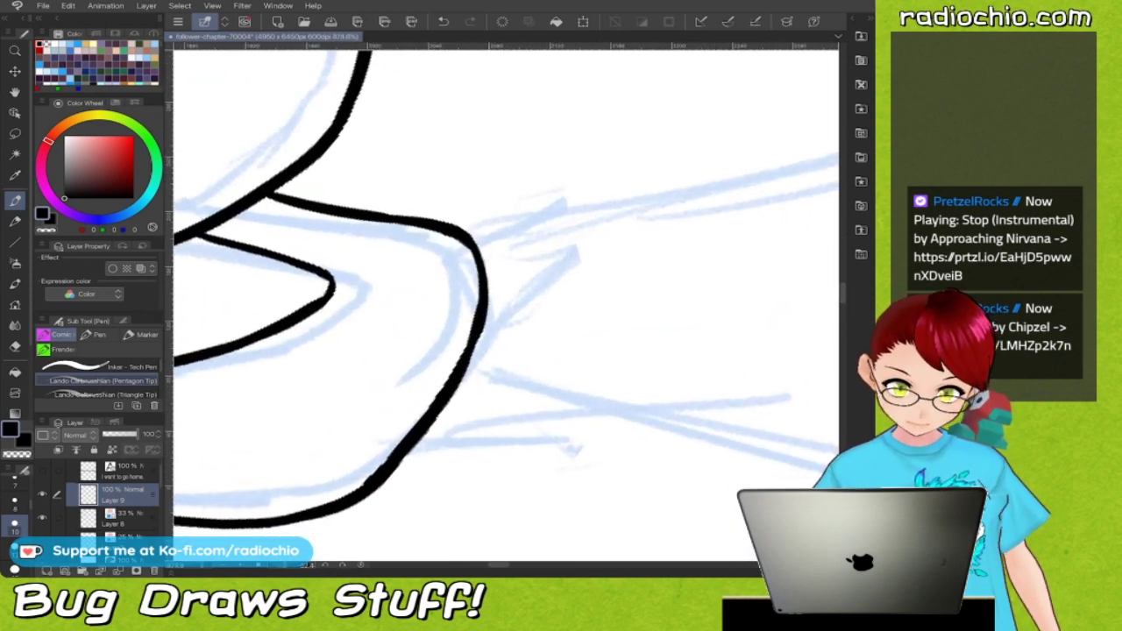
pyautogui.moveTo(480, 310)
pyautogui.mouseDown()
pyautogui.moveTo(484, 278)
pyautogui.moveTo(466, 238)
pyautogui.mouseUp()
pyautogui.scroll(-3, 484, 290)
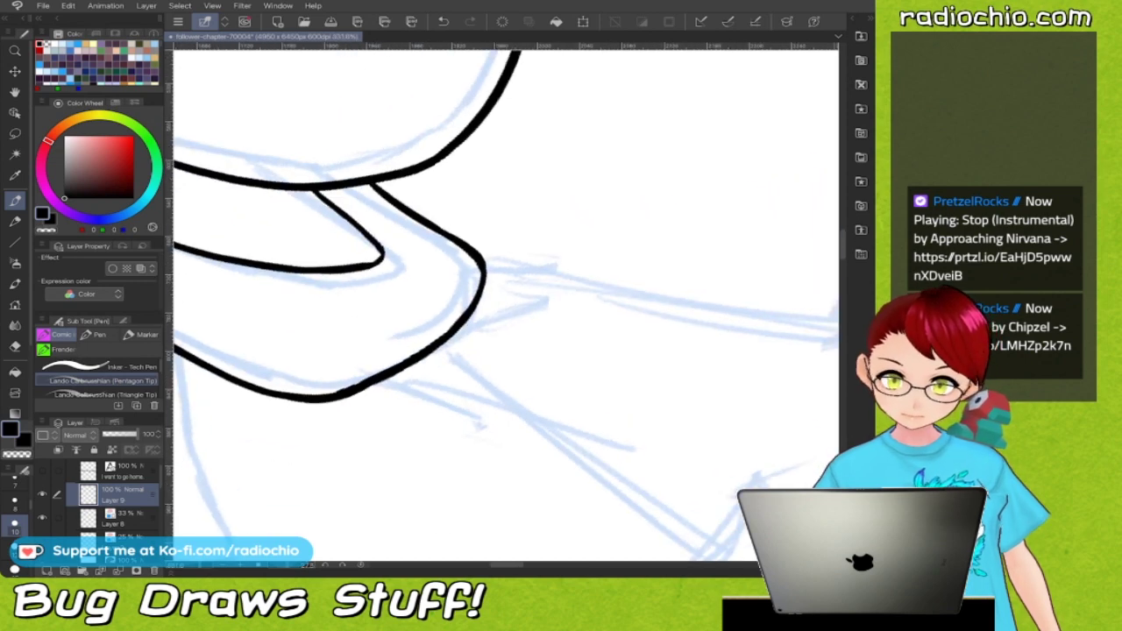
# Ink the front and back edges of the neck, starting each from the jawline.
pyautogui.scroll(-5, 517, 333)
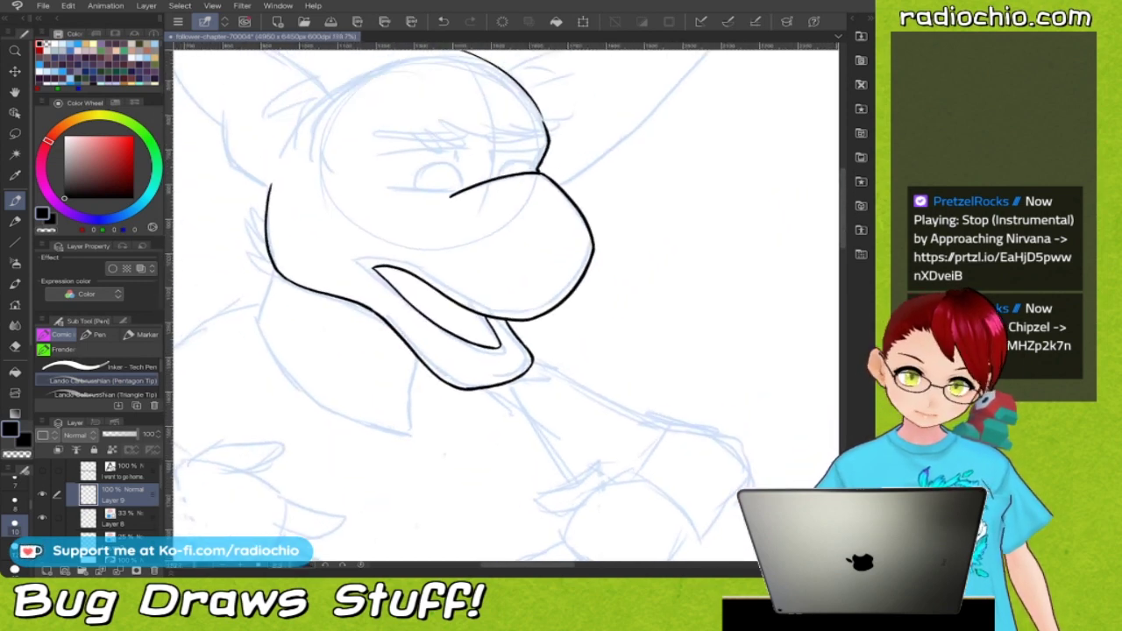
pyautogui.moveTo(539, 172)
pyautogui.mouseDown()
pyautogui.moveTo(510, 183)
pyautogui.moveTo(601, 178)
pyautogui.moveTo(615, 268)
pyautogui.mouseUp()
pyautogui.moveTo(535, 484); pyautogui.dragTo(518, 325)
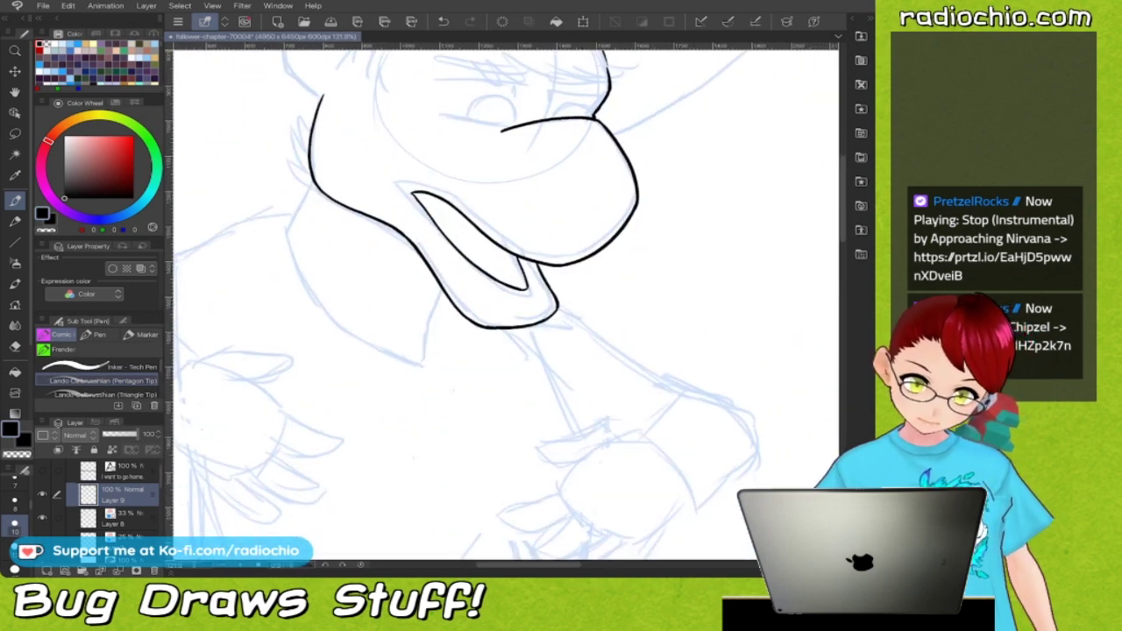
pyautogui.scroll(3, 505, 305)
pyautogui.moveTo(465, 305)
pyautogui.mouseDown()
pyautogui.moveTo(473, 360)
pyautogui.moveTo(502, 402)
pyautogui.mouseUp()
pyautogui.scroll(2, 505, 303)
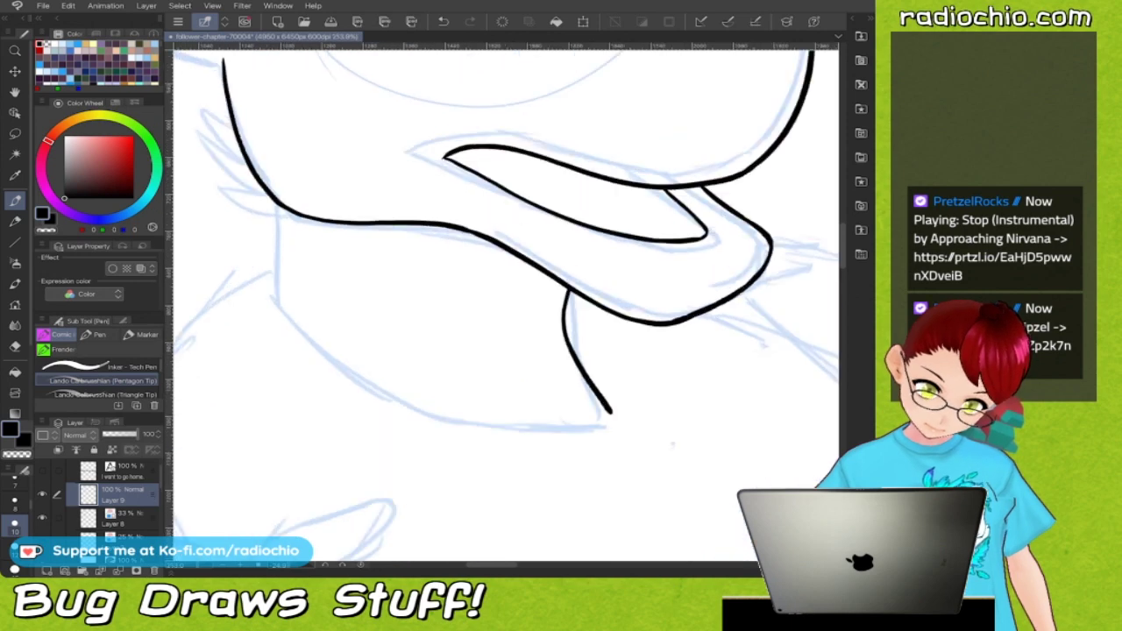
pyautogui.moveTo(281, 205); pyautogui.dragTo(285, 347)
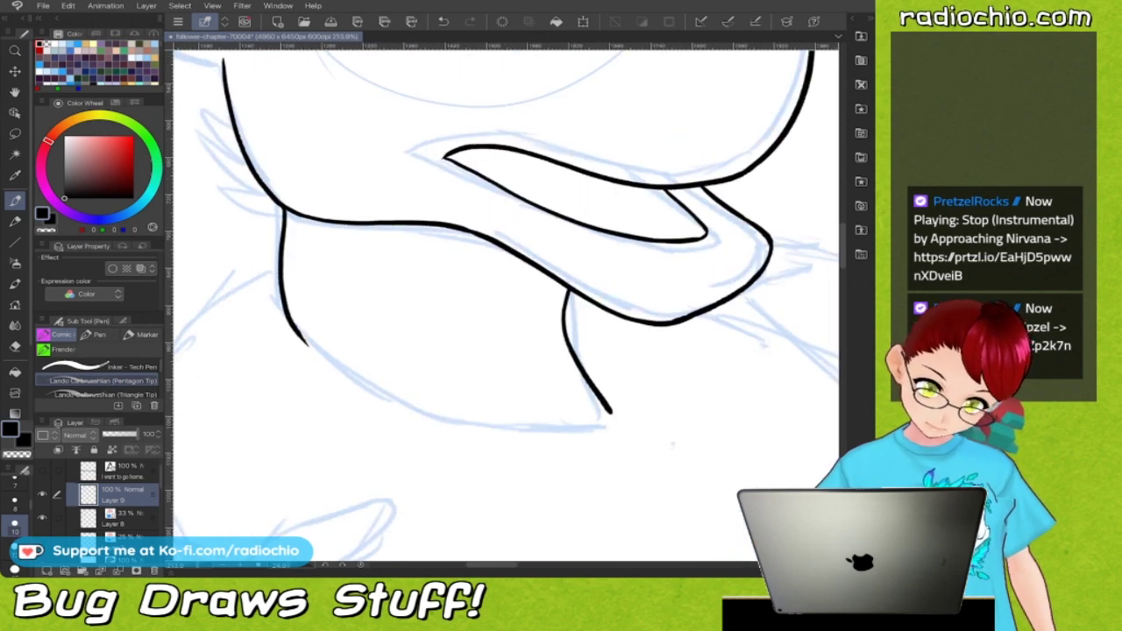
# Ink the neck's curved lower edge, closing it into a point at the front edge.
pyautogui.scroll(-2, 286, 347)
pyautogui.scroll(2, 506, 302)
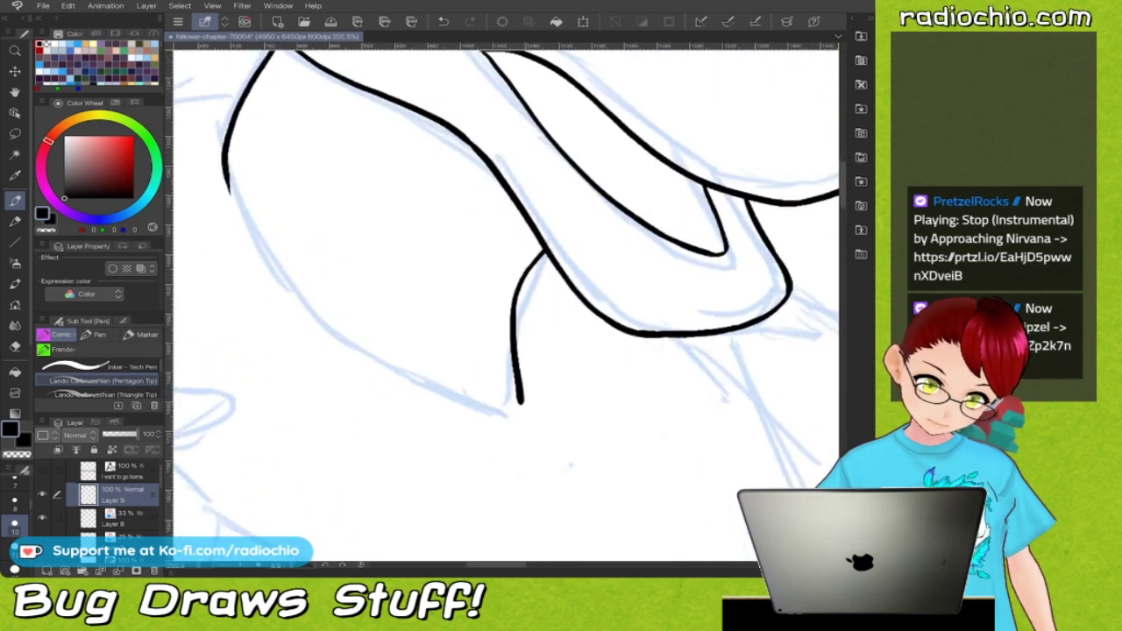
pyautogui.moveTo(226, 175)
pyautogui.mouseDown()
pyautogui.moveTo(243, 229)
pyautogui.moveTo(340, 337)
pyautogui.moveTo(469, 393)
pyautogui.moveTo(445, 388)
pyautogui.moveTo(523, 401)
pyautogui.mouseUp()
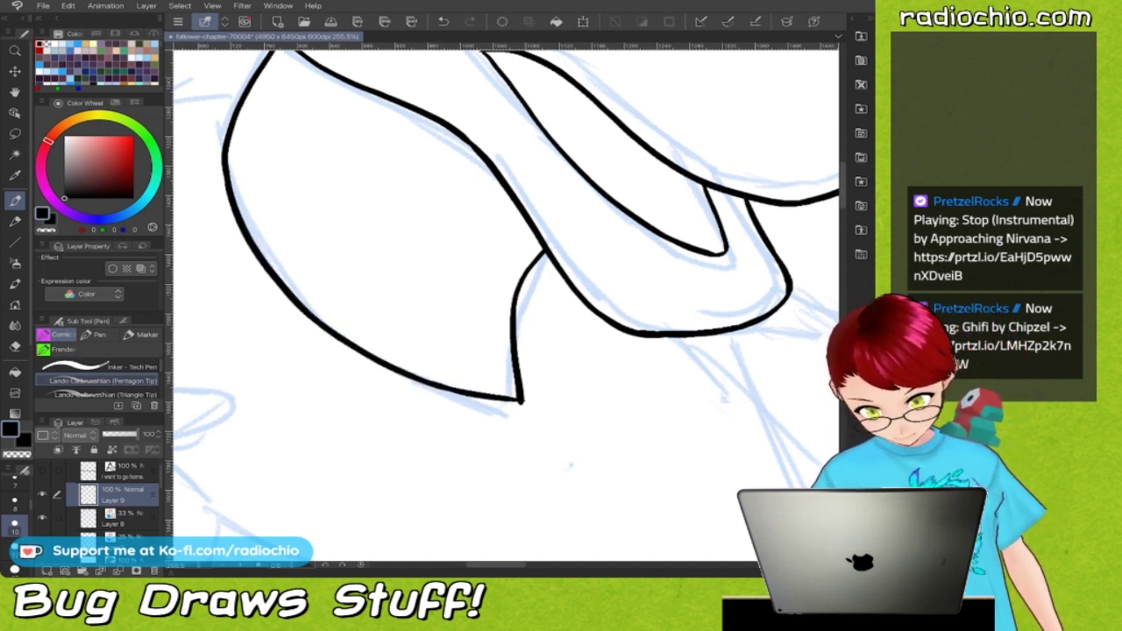
pyautogui.scroll(-3, 506, 305)
pyautogui.scroll(2, 506, 305)
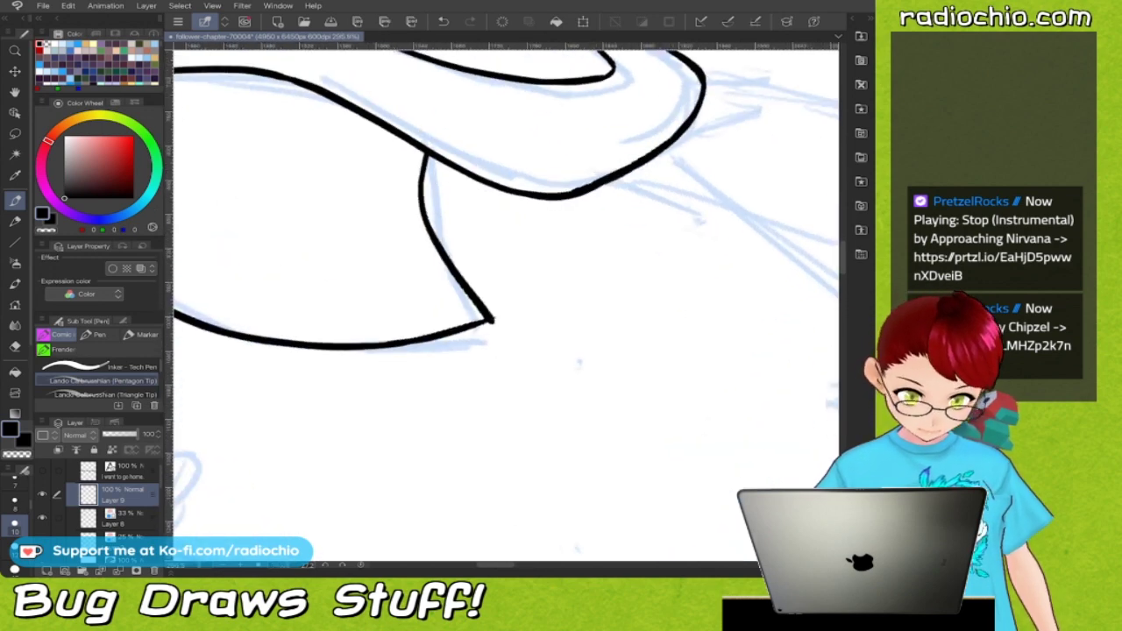
pyautogui.scroll(1, 579, 362)
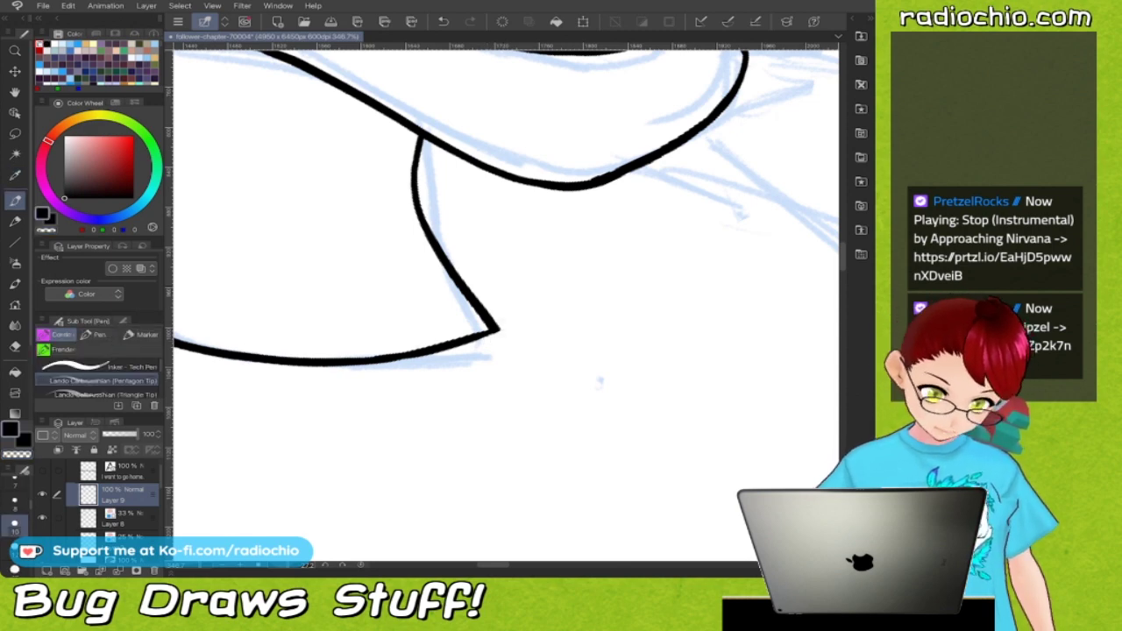
# Ink the short curved fold at the base of the left ear, down to the top of the cheek line.
pyautogui.scroll(-3, 598, 382)
pyautogui.scroll(-3, 506, 305)
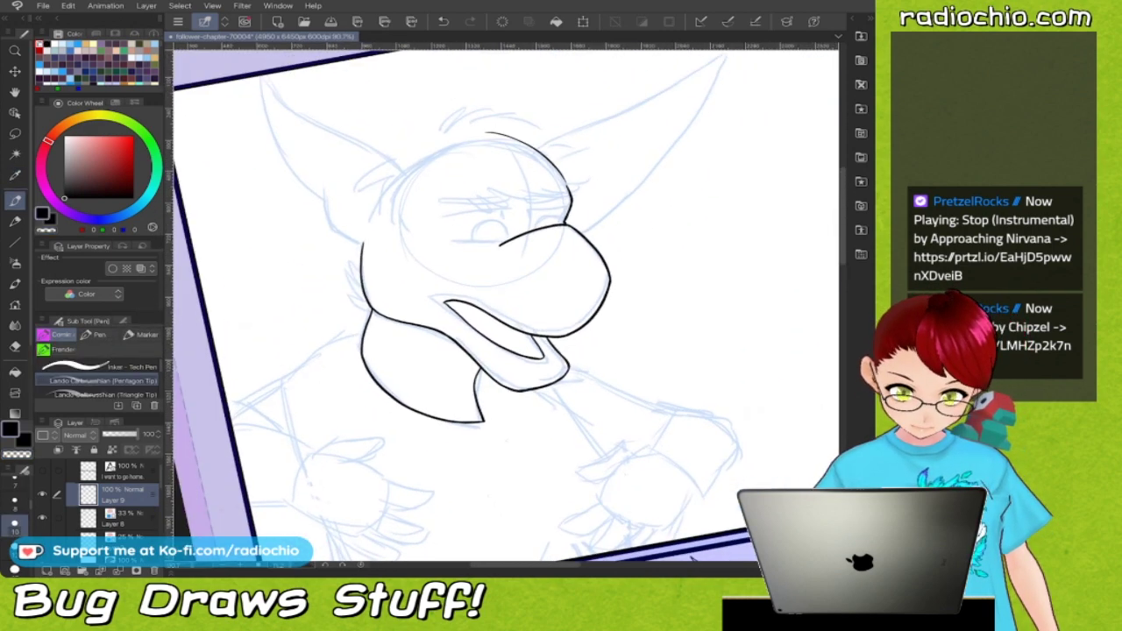
pyautogui.scroll(3, 506, 305)
pyautogui.scroll(3, 333, 219)
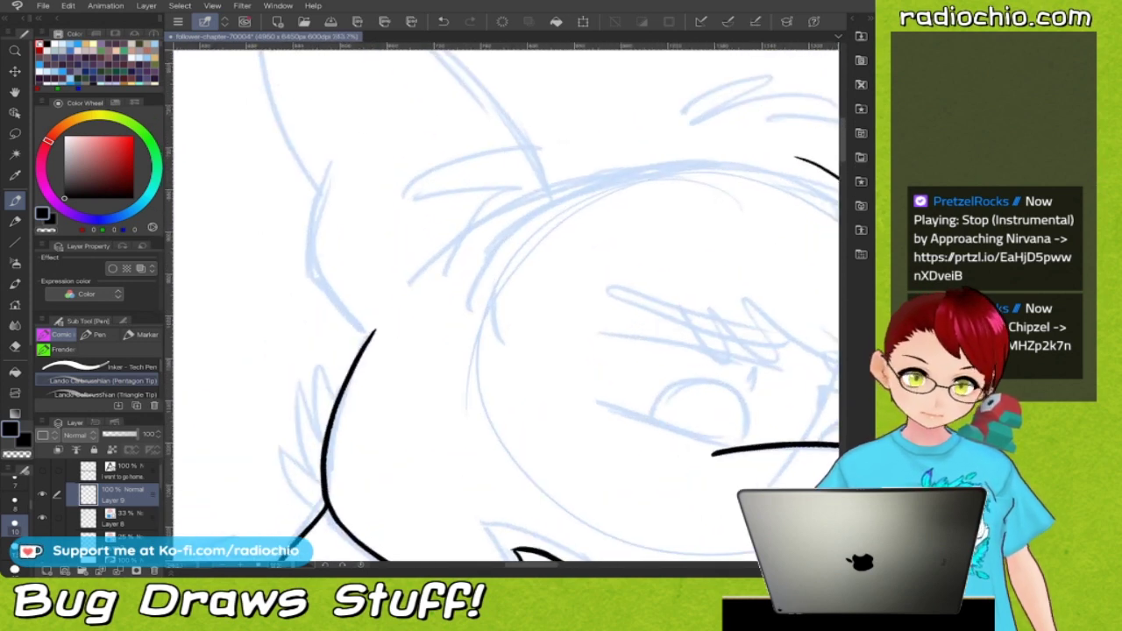
pyautogui.moveTo(322, 218)
pyautogui.mouseDown()
pyautogui.moveTo(317, 286)
pyautogui.moveTo(386, 342)
pyautogui.mouseUp()
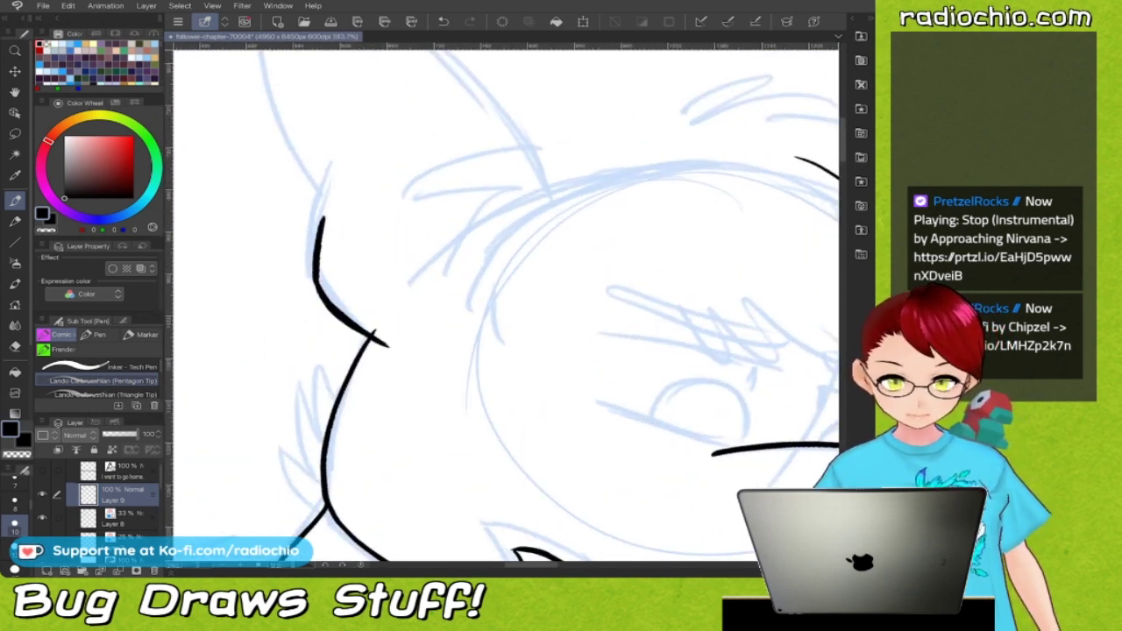
# Ink the outer and inner edges of the left ear, from its tip at the panel border to the head.
pyautogui.scroll(-2, 412, 390)
pyautogui.scroll(-2, 506, 299)
pyautogui.scroll(3, 505, 298)
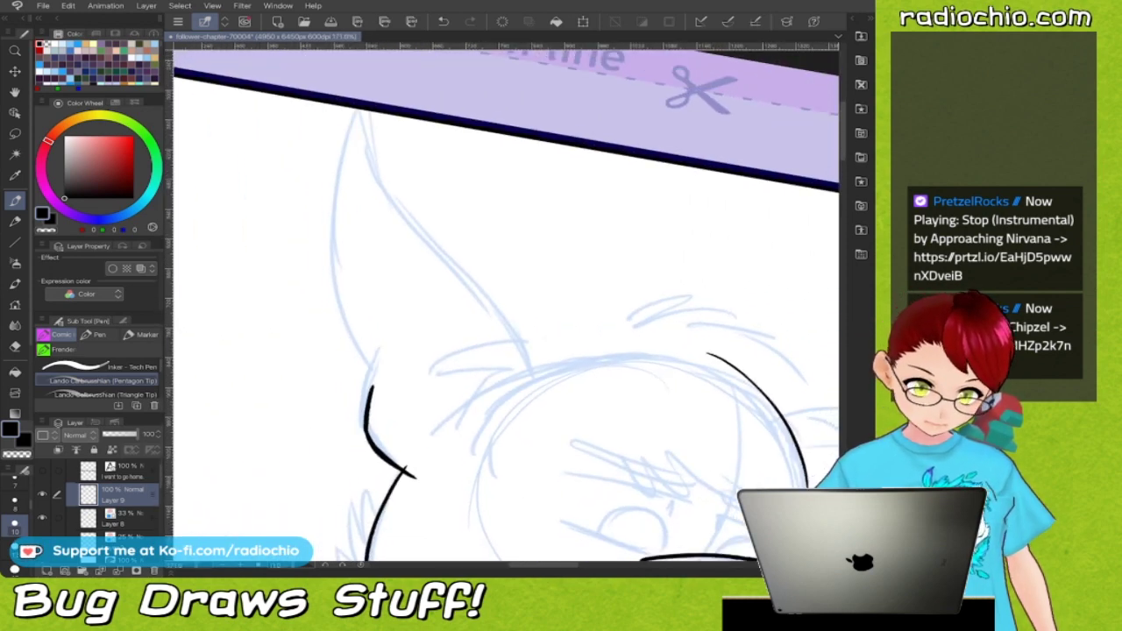
pyautogui.moveTo(347, 106)
pyautogui.mouseDown()
pyautogui.moveTo(319, 235)
pyautogui.moveTo(339, 356)
pyautogui.moveTo(368, 405)
pyautogui.mouseUp()
pyautogui.scroll(-1, 505, 298)
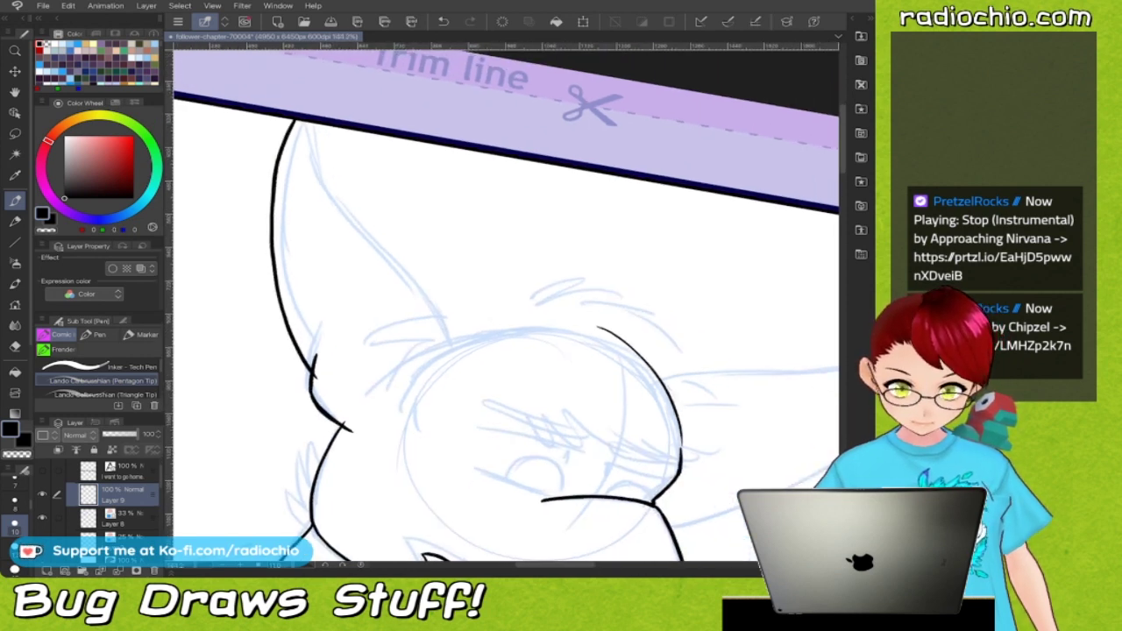
pyautogui.moveTo(308, 124)
pyautogui.mouseDown()
pyautogui.moveTo(343, 207)
pyautogui.moveTo(430, 304)
pyautogui.moveTo(453, 349)
pyautogui.mouseUp()
# Erase the overshooting end of the ear's outer edge at the base fold by drawing with transparent colour.
pyautogui.scroll(-2, 506, 298)
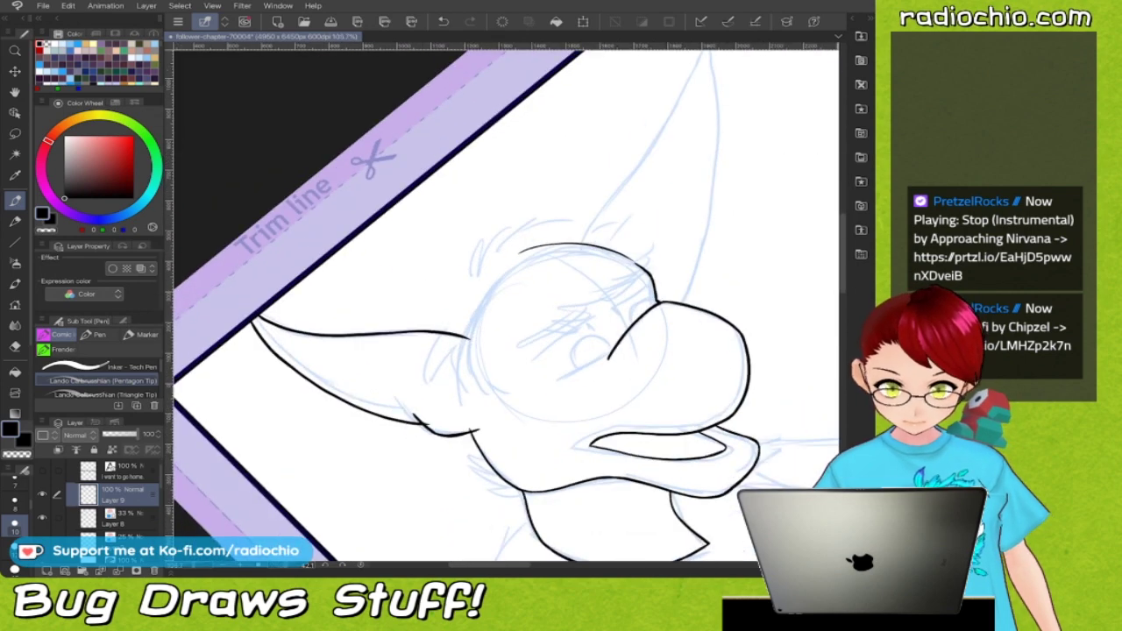
pyautogui.scroll(2, 506, 298)
pyautogui.scroll(6, 398, 214)
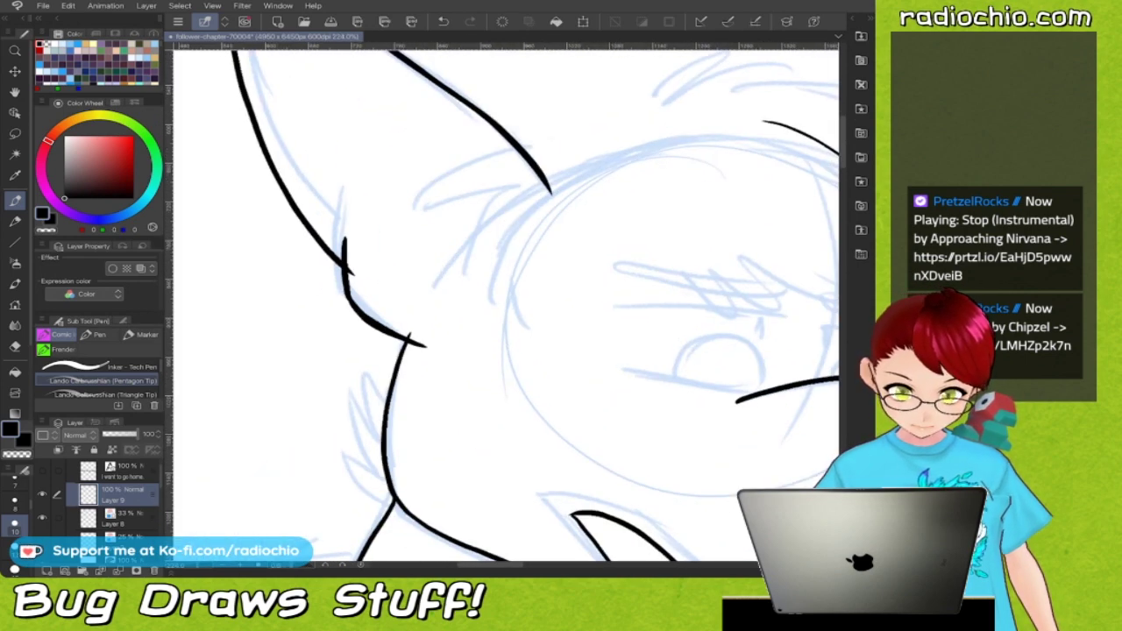
pyautogui.press('i')
pyautogui.press('c')
pyautogui.press('p')
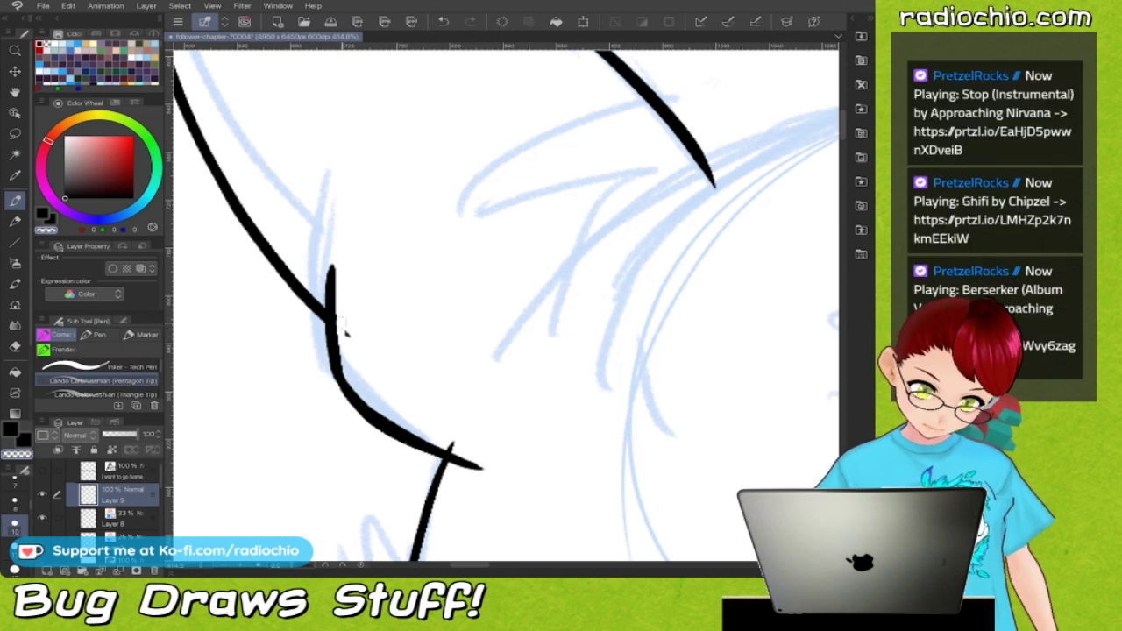
pyautogui.scroll(-2, 495, 294)
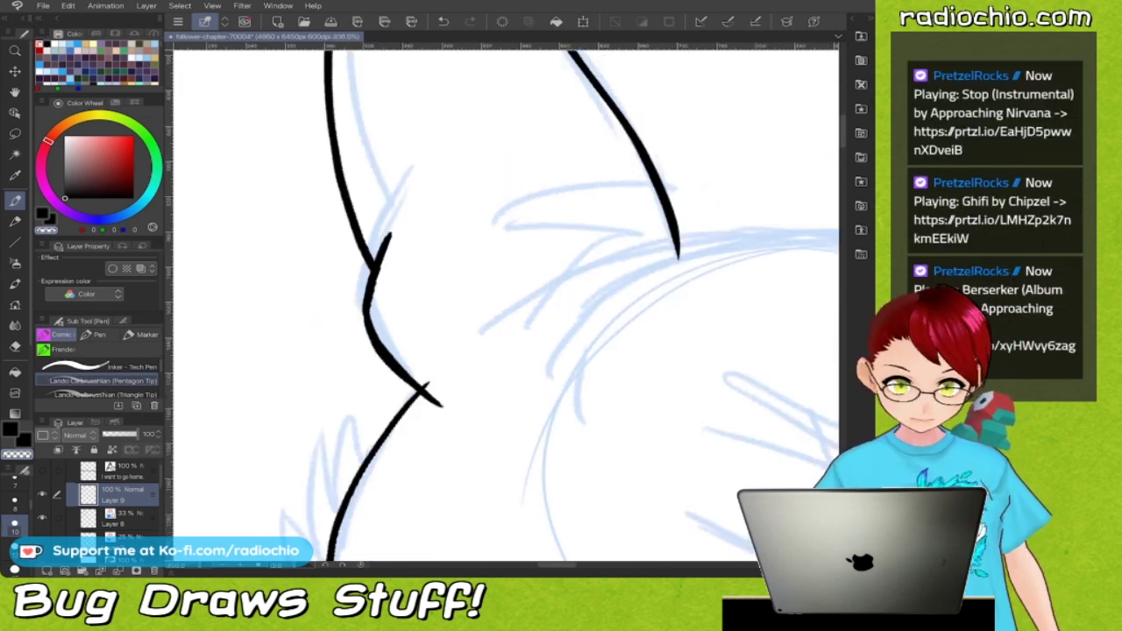
# Erase the cheek line's overshoot above the ear fold and restore black as the drawing colour.
pyautogui.scroll(-2, 506, 306)
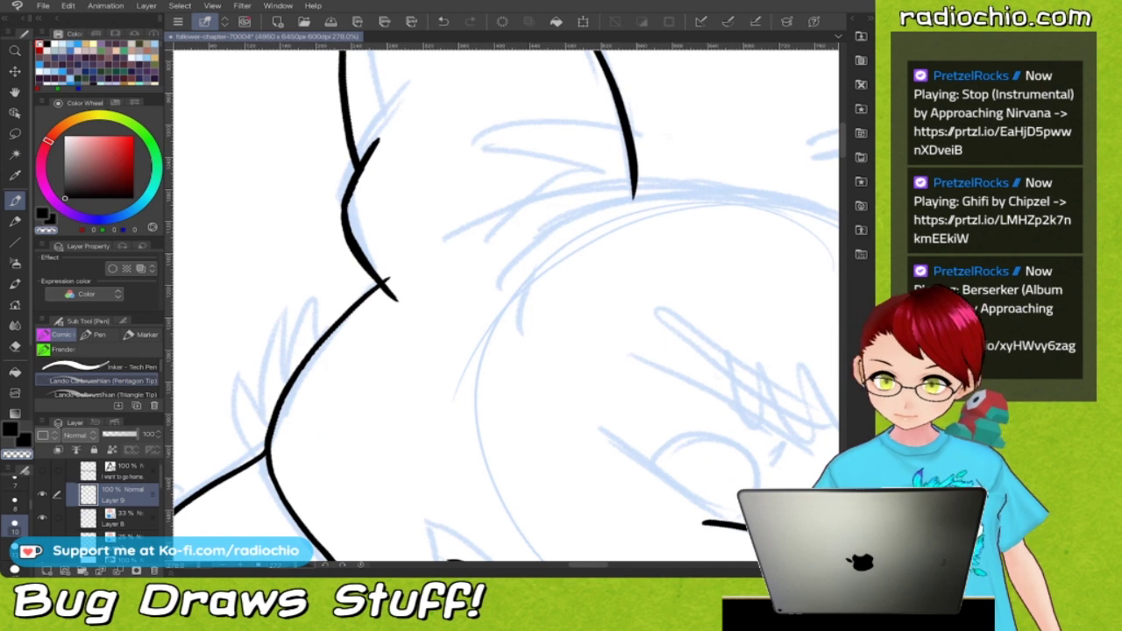
pyautogui.scroll(3, 418, 260)
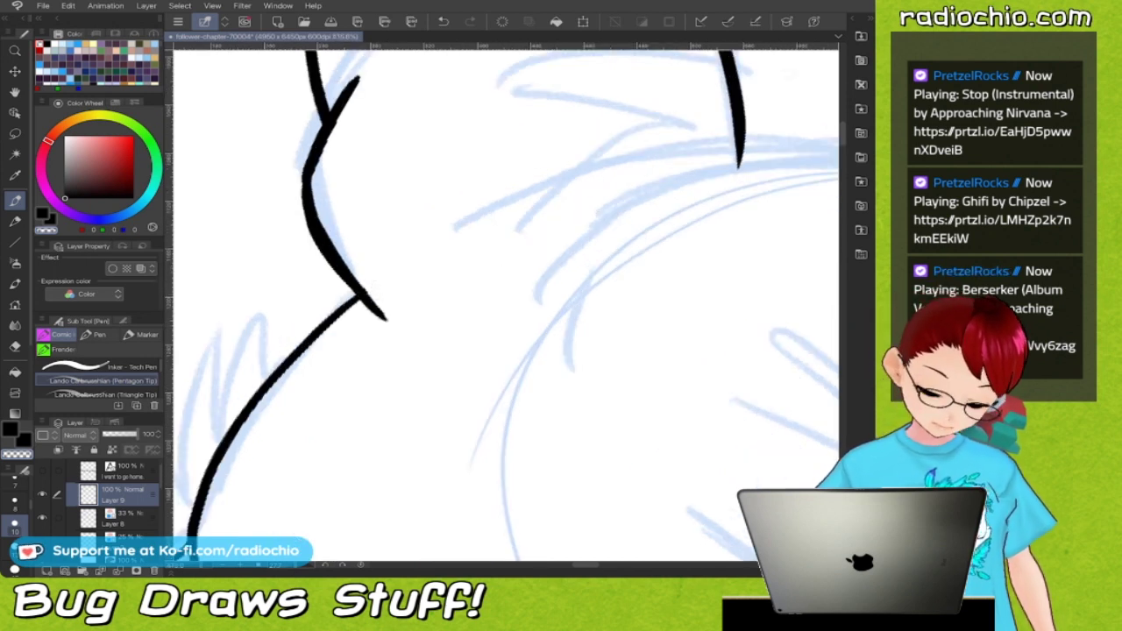
pyautogui.press('i')
pyautogui.press('p')
# Ink a row of jagged fur tufts along the outside of the left cheek, from the jaw corner up to the ear base.
pyautogui.scroll(-3, 506, 306)
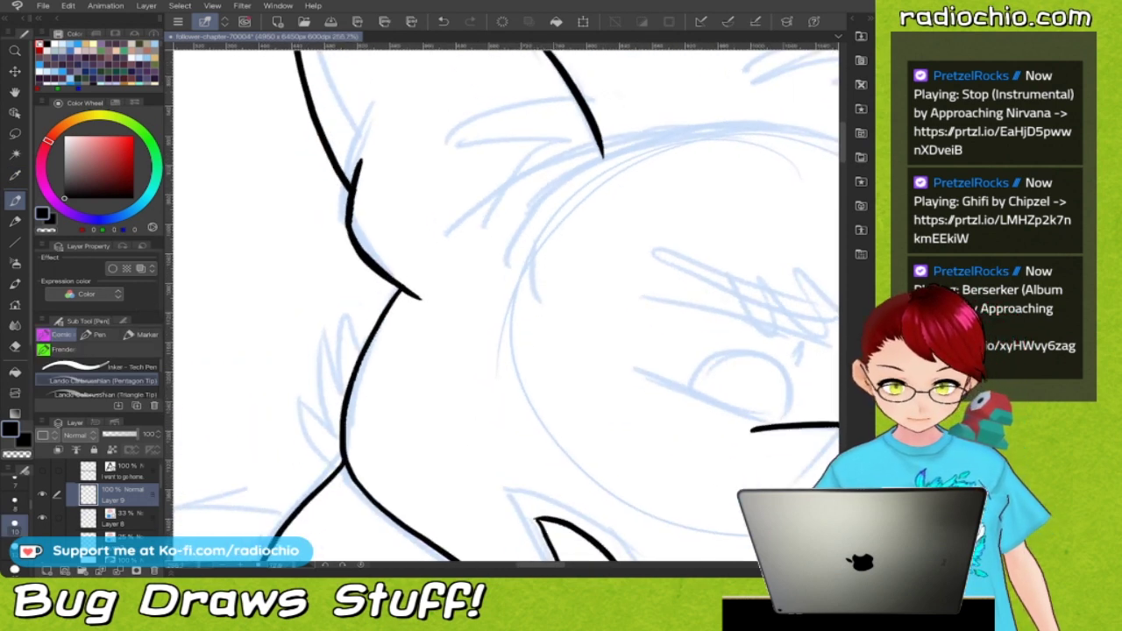
pyautogui.scroll(3, 303, 517)
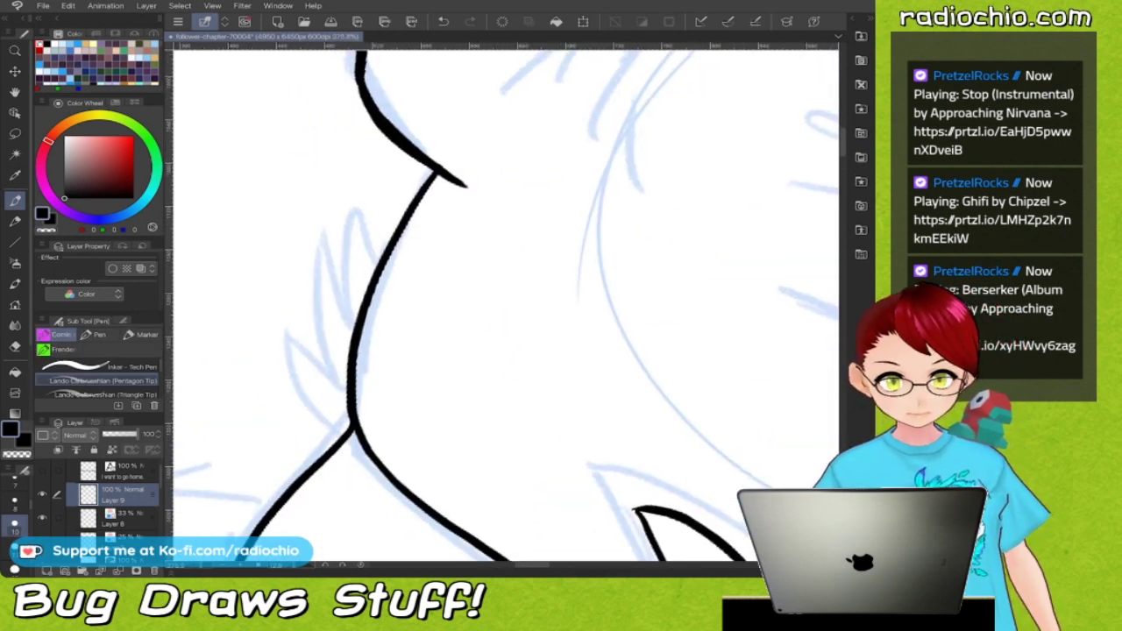
pyautogui.moveTo(358, 447)
pyautogui.mouseDown()
pyautogui.moveTo(282, 348)
pyautogui.moveTo(312, 373)
pyautogui.moveTo(302, 340)
pyautogui.moveTo(307, 217)
pyautogui.mouseUp()
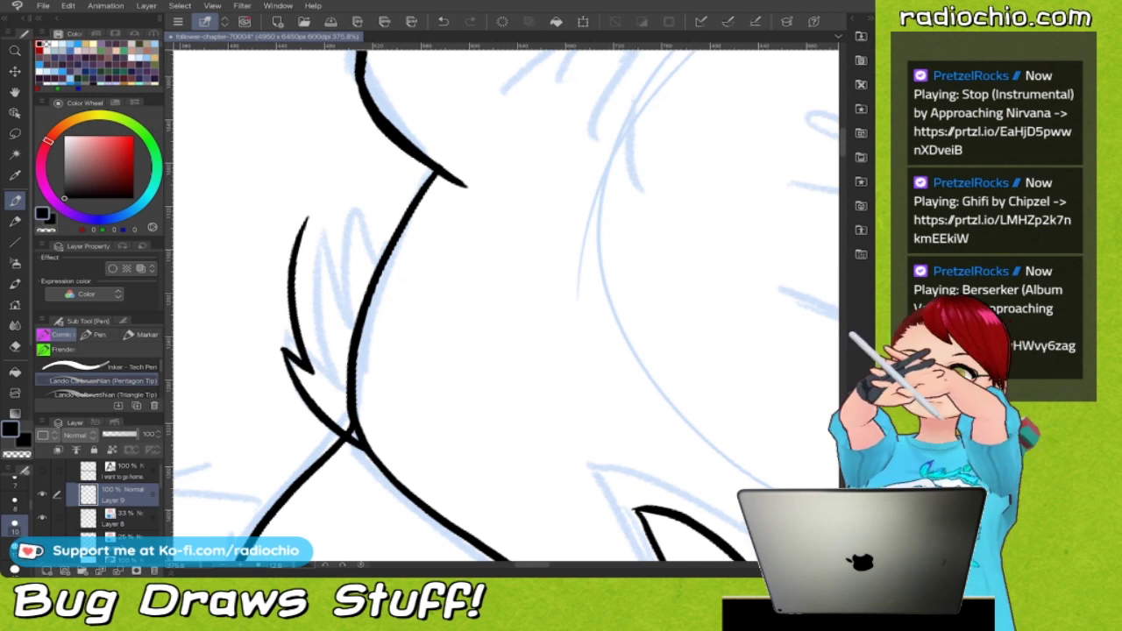
pyautogui.moveTo(307, 217); pyautogui.dragTo(331, 293)
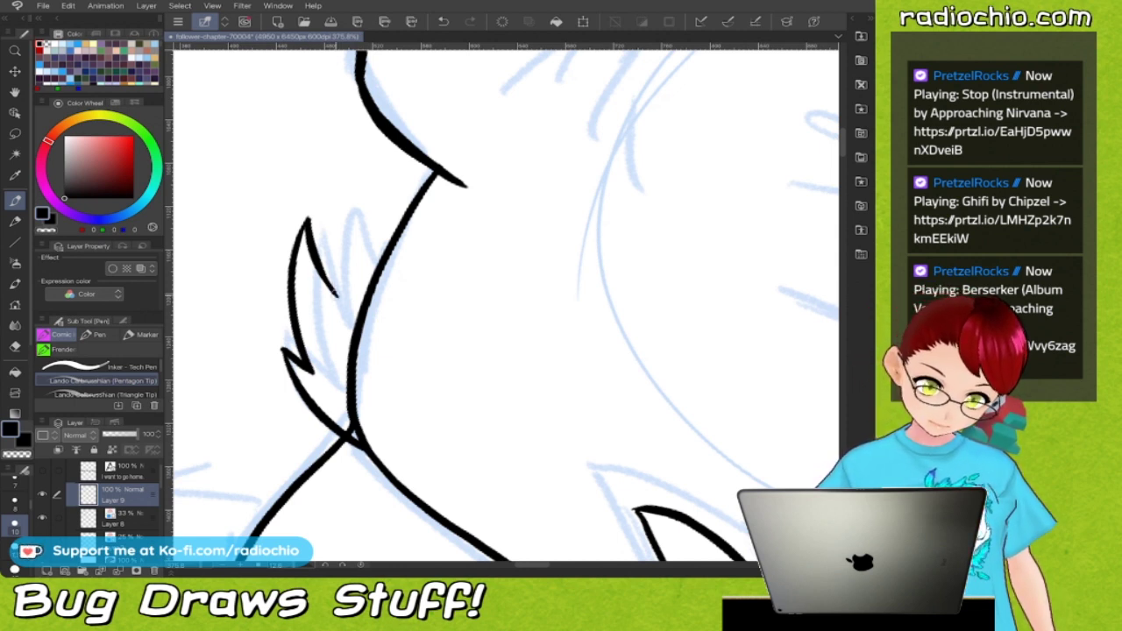
pyautogui.moveTo(340, 294)
pyautogui.mouseDown()
pyautogui.moveTo(325, 186)
pyautogui.moveTo(371, 238)
pyautogui.mouseUp()
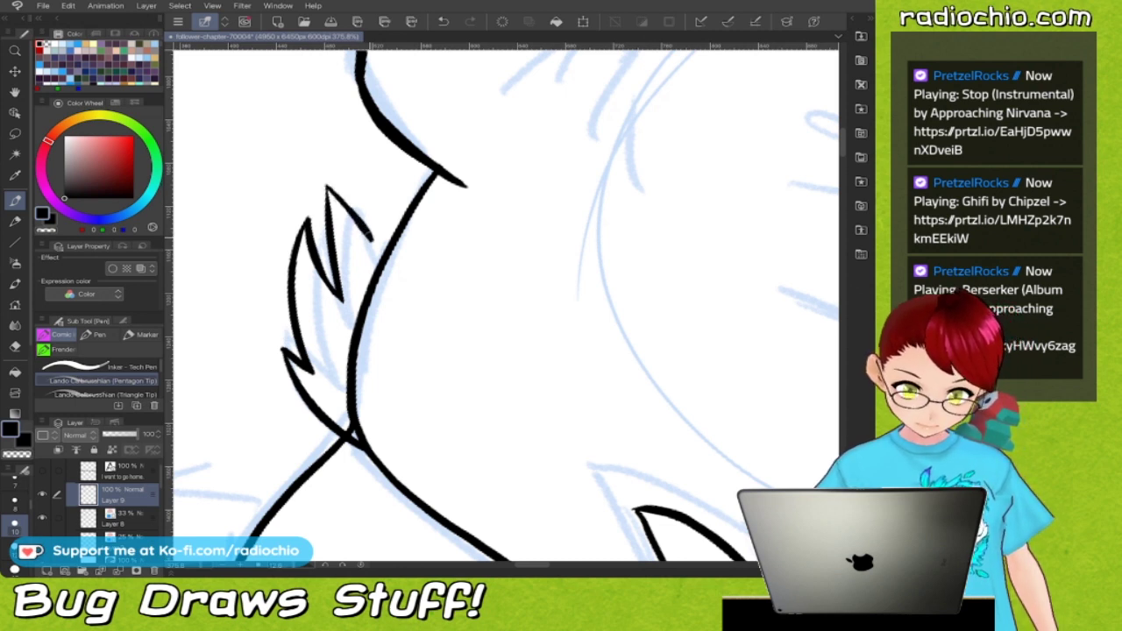
pyautogui.moveTo(373, 238)
pyautogui.mouseDown()
pyautogui.moveTo(372, 182)
pyautogui.moveTo(418, 224)
pyautogui.mouseUp()
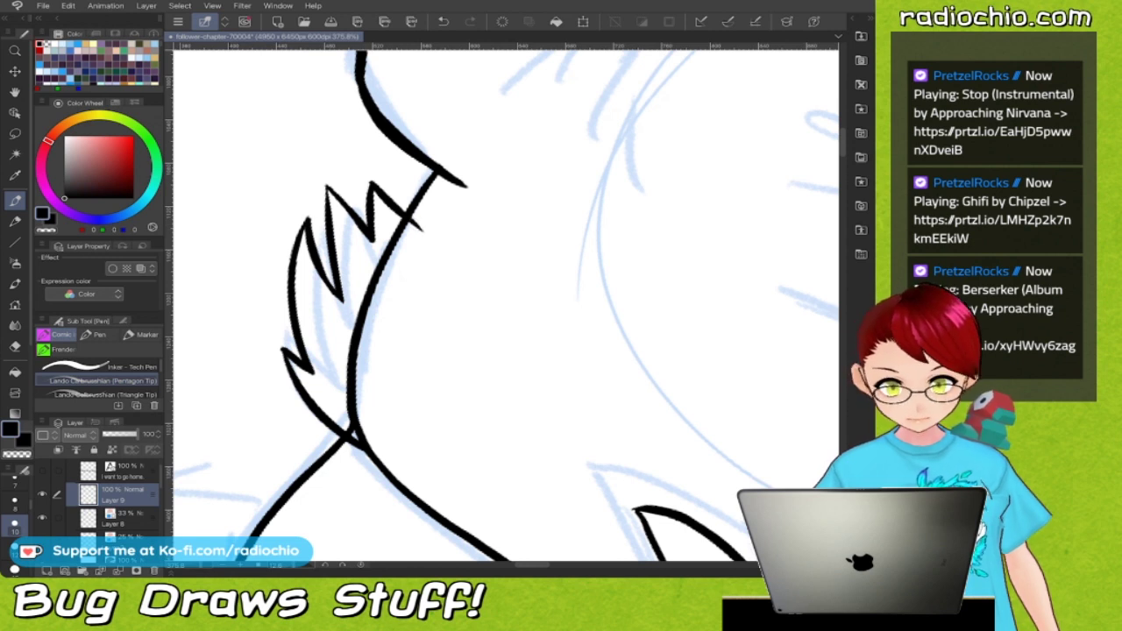
# Erase the smooth cheek line behind the fur tufts with transparent colour, then ink a short black spur at the jaw corner.
pyautogui.moveTo(329, 199)
pyautogui.mouseDown()
pyautogui.moveTo(325, 182)
pyautogui.moveTo(333, 192)
pyautogui.mouseUp()
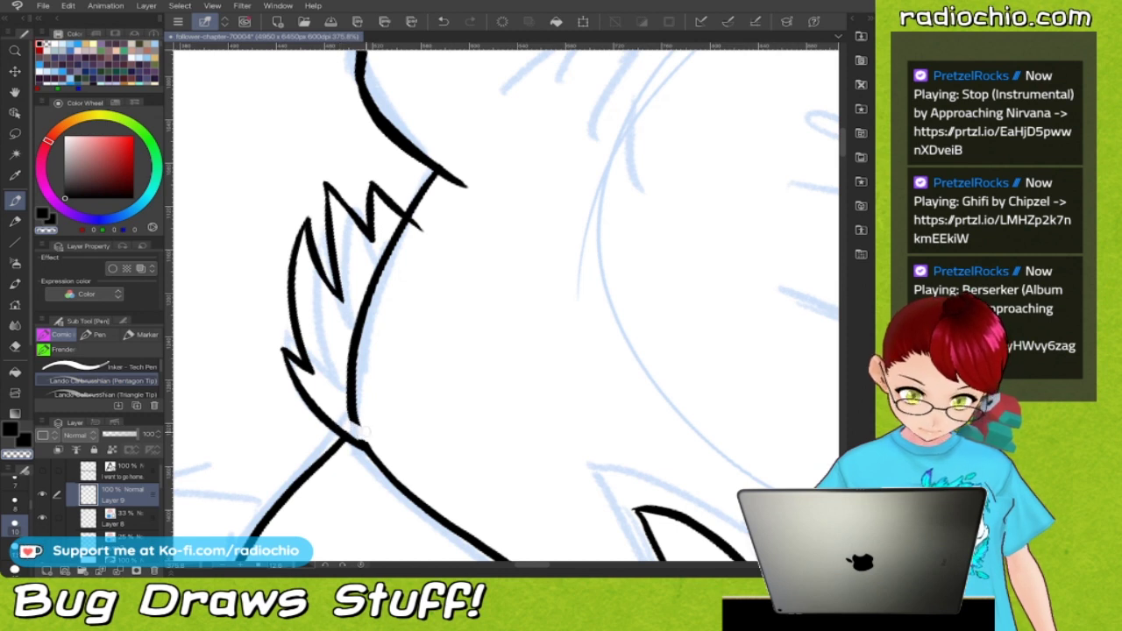
pyautogui.moveTo(350, 384)
pyautogui.mouseDown()
pyautogui.moveTo(373, 279)
pyautogui.moveTo(404, 223)
pyautogui.mouseUp()
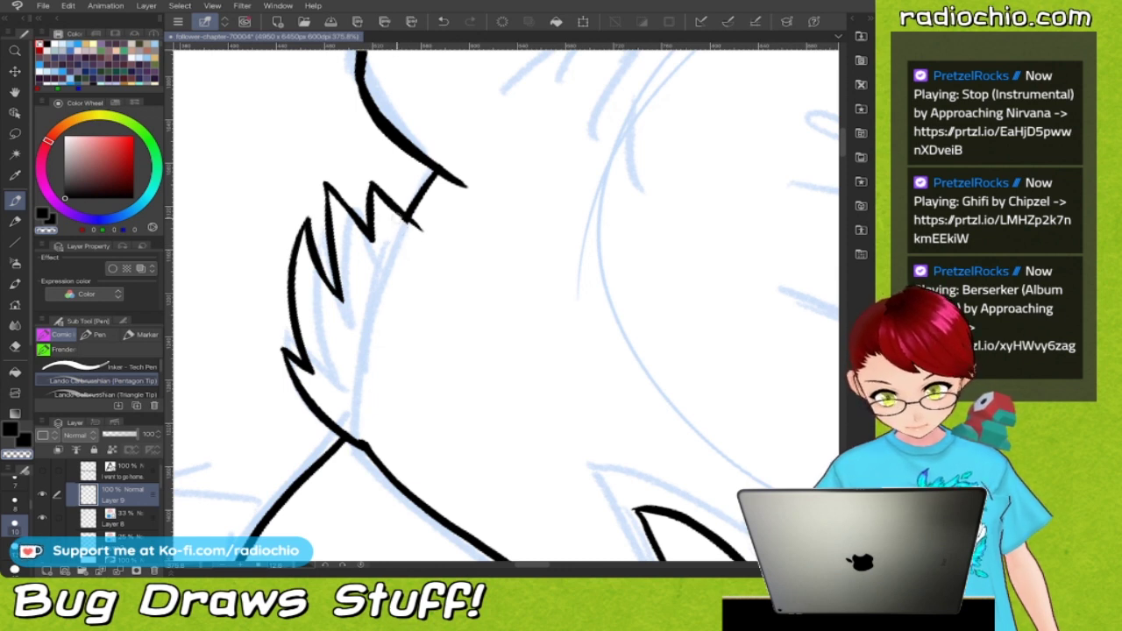
pyautogui.press('i')
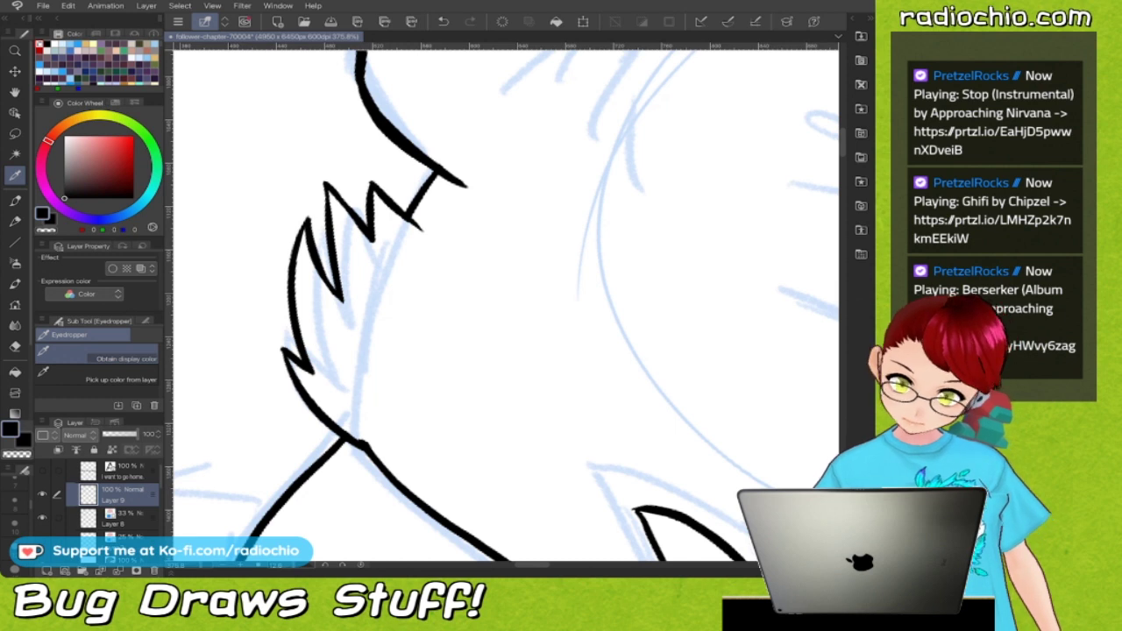
pyautogui.press('p')
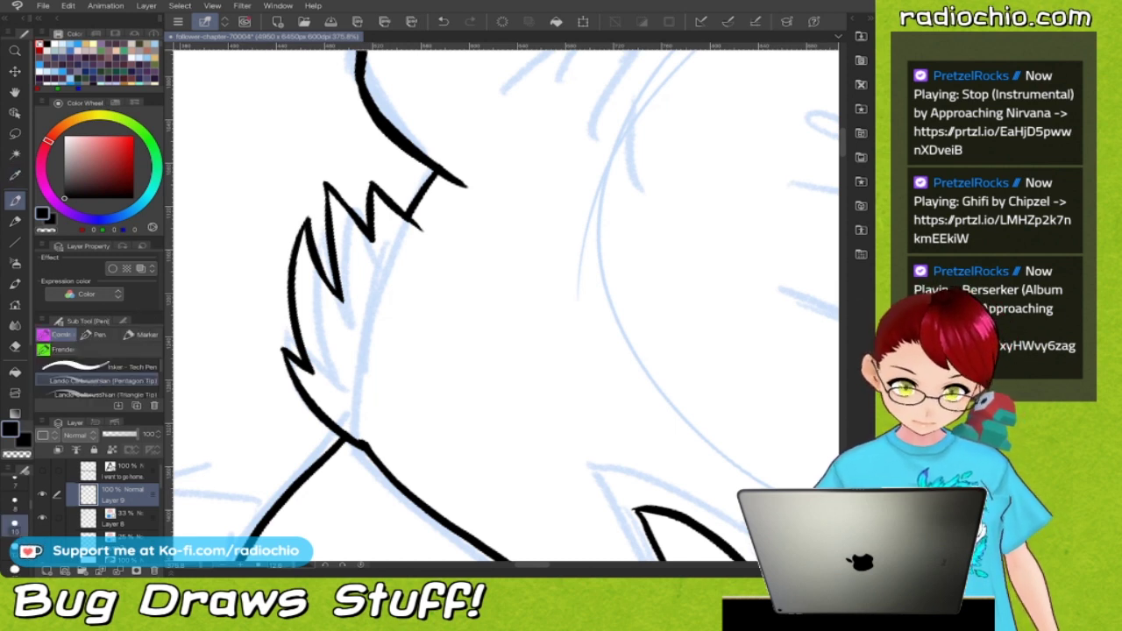
pyautogui.moveTo(361, 441)
pyautogui.mouseDown()
pyautogui.moveTo(353, 397)
pyautogui.moveTo(361, 436)
pyautogui.mouseUp()
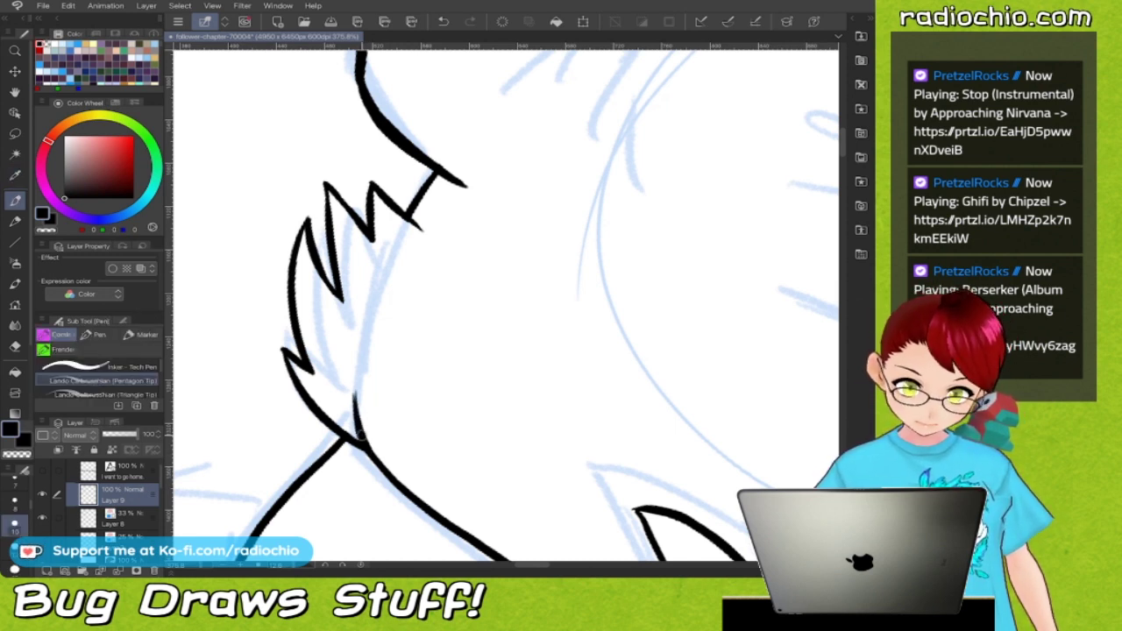
pyautogui.scroll(-5, 422, 310)
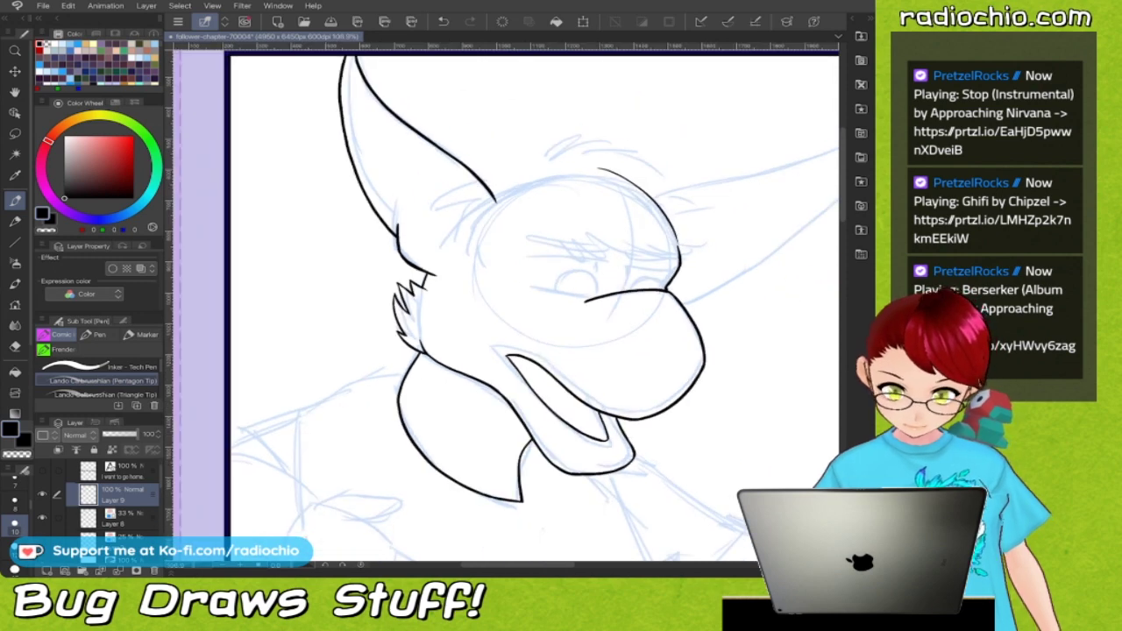
# Ink jagged fur tufts along the left ear's outer edge, running down to the cheek fur.
pyautogui.scroll(5, 408, 251)
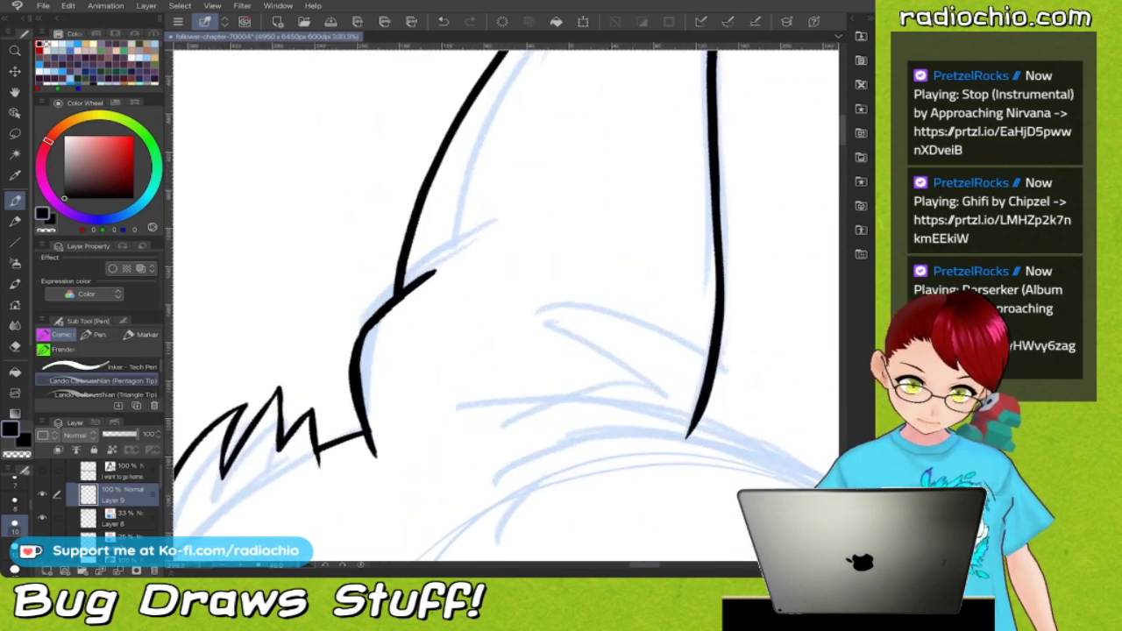
pyautogui.moveTo(331, 399)
pyautogui.mouseDown()
pyautogui.moveTo(300, 267)
pyautogui.moveTo(321, 317)
pyautogui.moveTo(358, 155)
pyautogui.moveTo(357, 230)
pyautogui.moveTo(391, 113)
pyautogui.moveTo(428, 109)
pyautogui.moveTo(448, 131)
pyautogui.mouseUp()
pyautogui.moveTo(452, 84); pyautogui.dragTo(445, 136)
pyautogui.moveTo(332, 400)
pyautogui.mouseDown()
pyautogui.moveTo(281, 346)
pyautogui.moveTo(294, 419)
pyautogui.mouseUp()
pyautogui.moveTo(282, 352); pyautogui.dragTo(297, 426)
pyautogui.scroll(4, 282, 342)
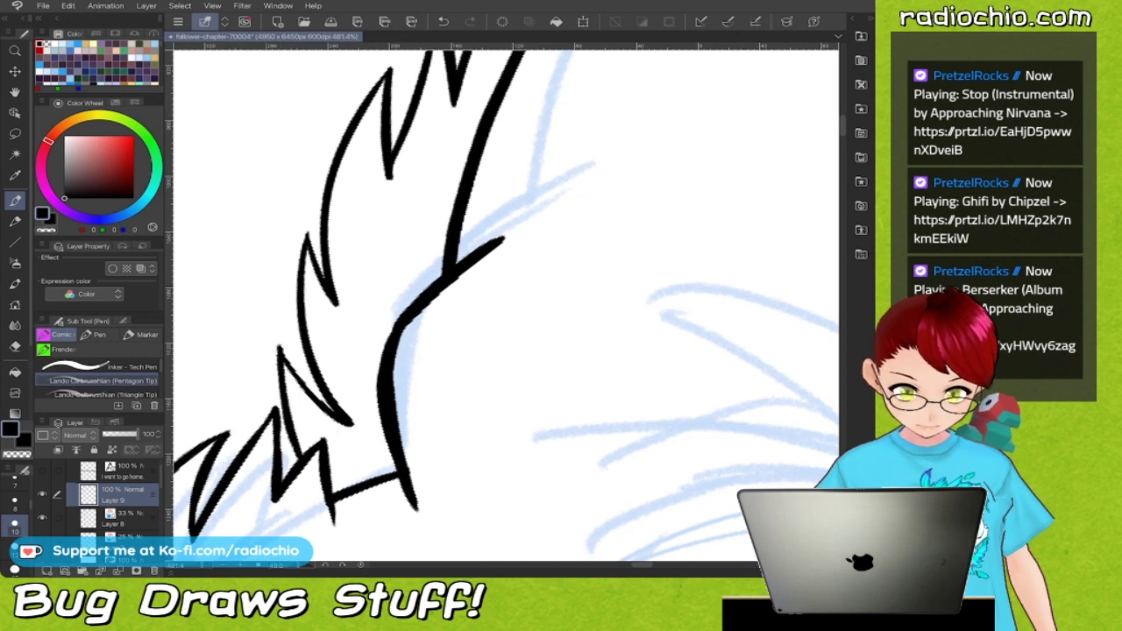
# Ink the lower and upper edges of the right ear, from the head out towards its tip.
pyautogui.scroll(-5, 282, 342)
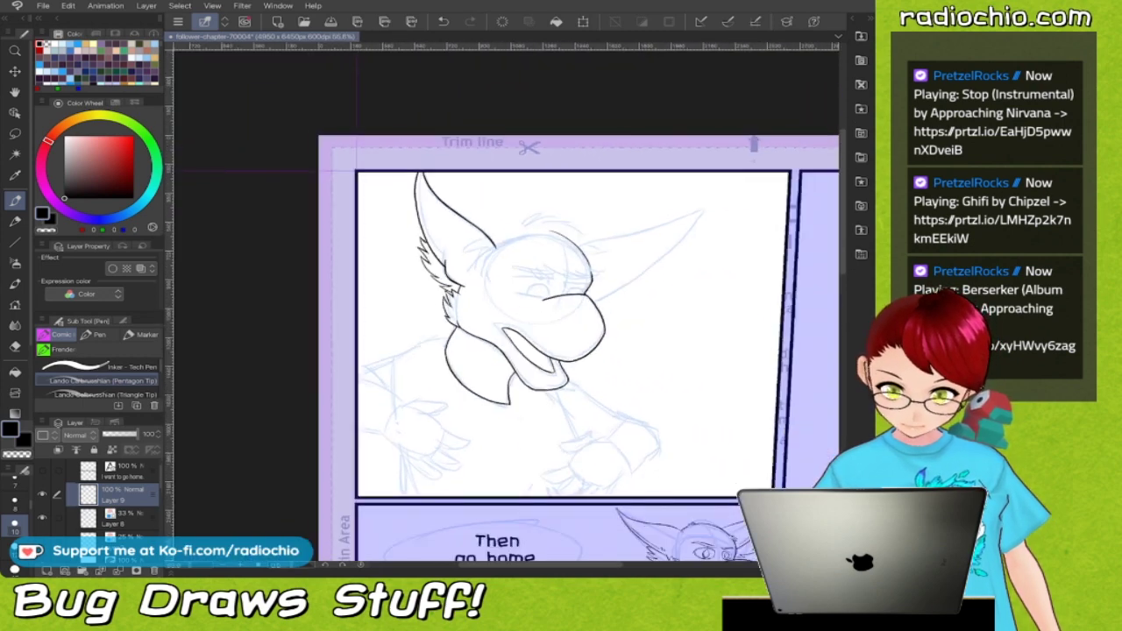
pyautogui.press('-')
pyautogui.press('-')
pyautogui.scroll(3, 614, 254)
pyautogui.scroll(4, 506, 306)
pyautogui.press('^')
pyautogui.press('^')
pyautogui.press('^')
pyautogui.scroll(-1, 506, 306)
pyautogui.scroll(2, 561, 289)
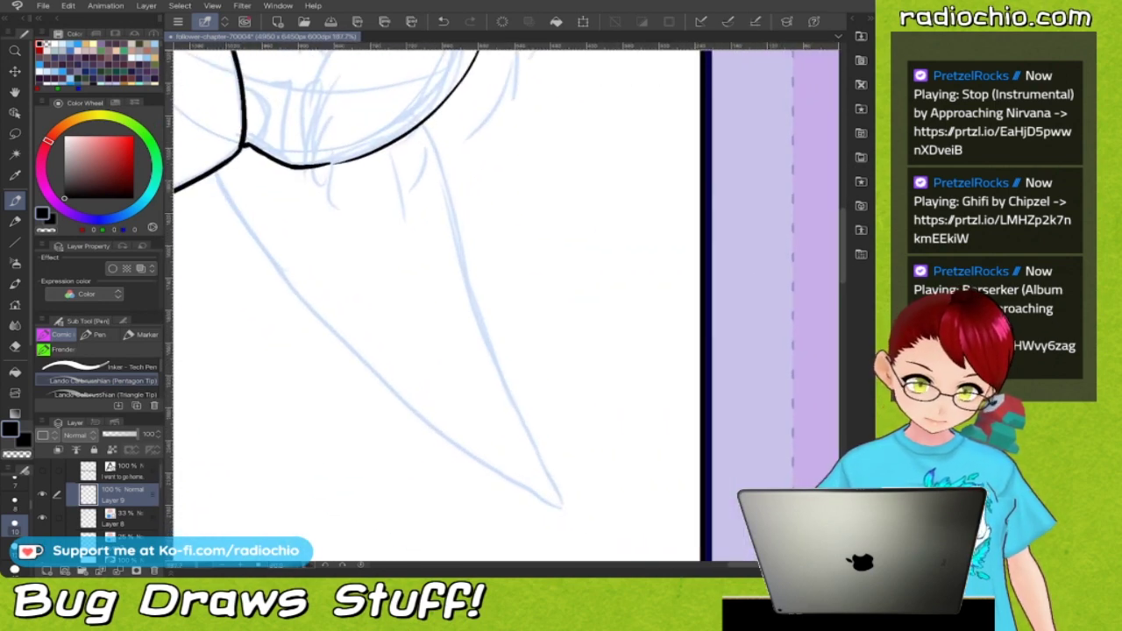
pyautogui.moveTo(215, 172)
pyautogui.mouseDown()
pyautogui.moveTo(295, 309)
pyautogui.moveTo(504, 467)
pyautogui.moveTo(543, 481)
pyautogui.mouseUp()
pyautogui.scroll(2, 646, 285)
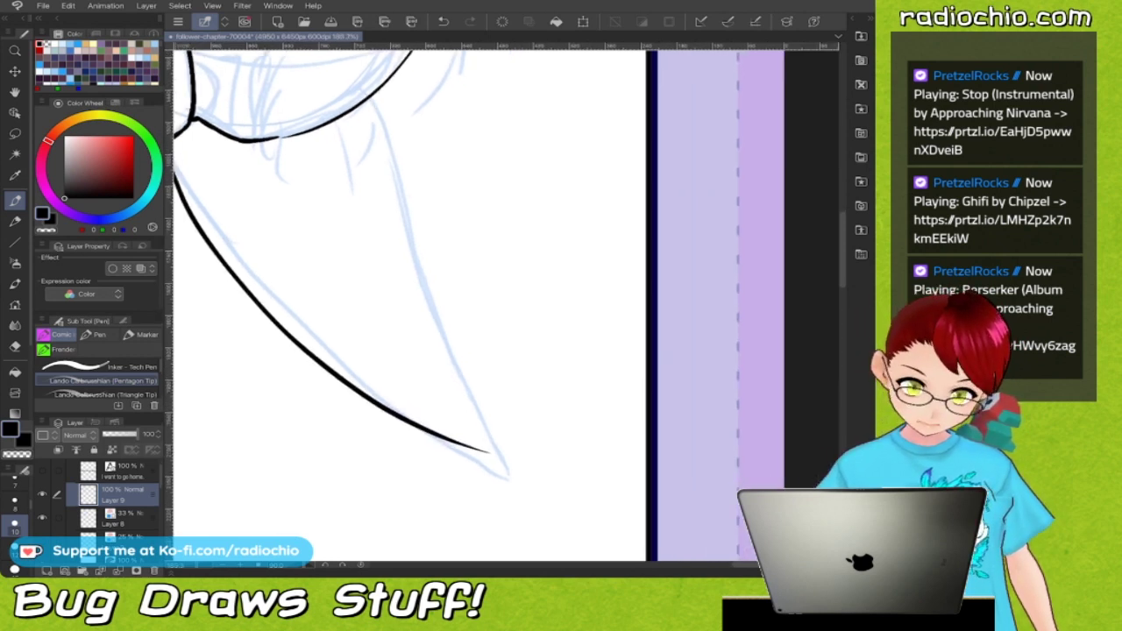
pyautogui.moveTo(355, 77)
pyautogui.mouseDown()
pyautogui.moveTo(394, 158)
pyautogui.moveTo(451, 404)
pyautogui.moveTo(528, 524)
pyautogui.mouseUp()
pyautogui.scroll(-2, 506, 305)
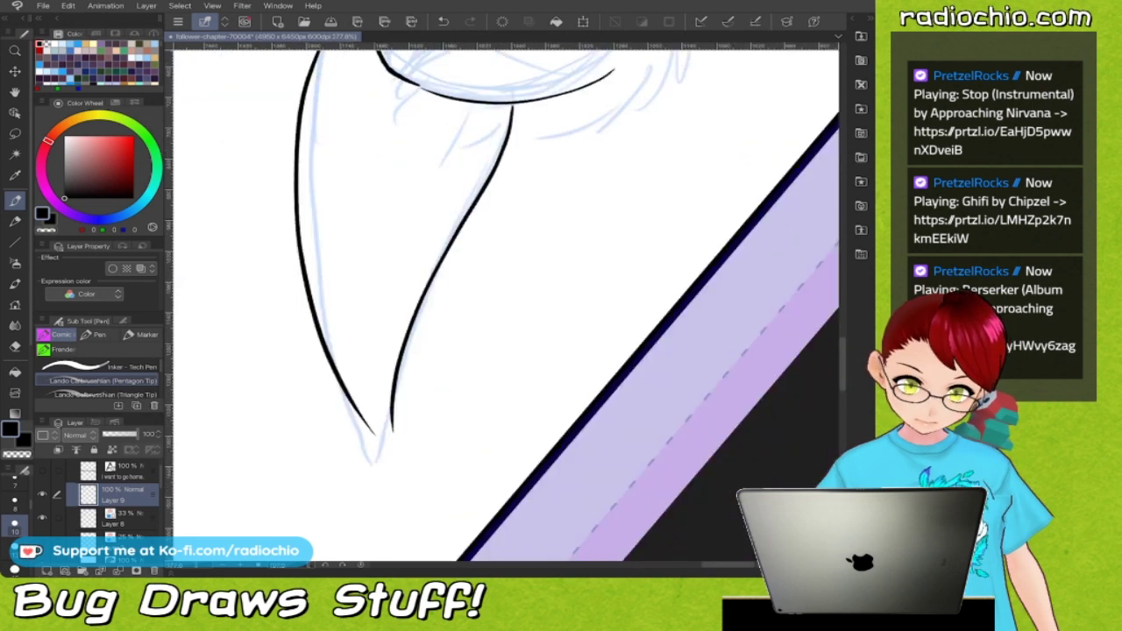
# Extend both edges of the right ear into a curved point that closes its tip.
pyautogui.scroll(5, 386, 394)
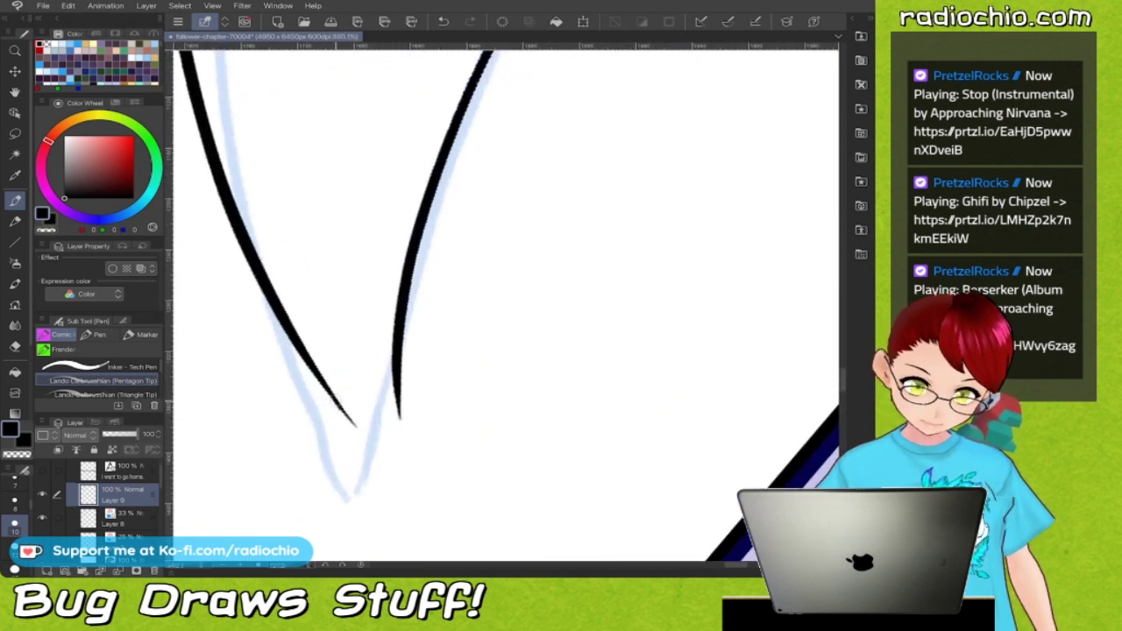
pyautogui.moveTo(328, 390); pyautogui.dragTo(412, 460)
pyautogui.moveTo(397, 395); pyautogui.dragTo(412, 458)
pyautogui.moveTo(394, 393); pyautogui.dragTo(411, 460)
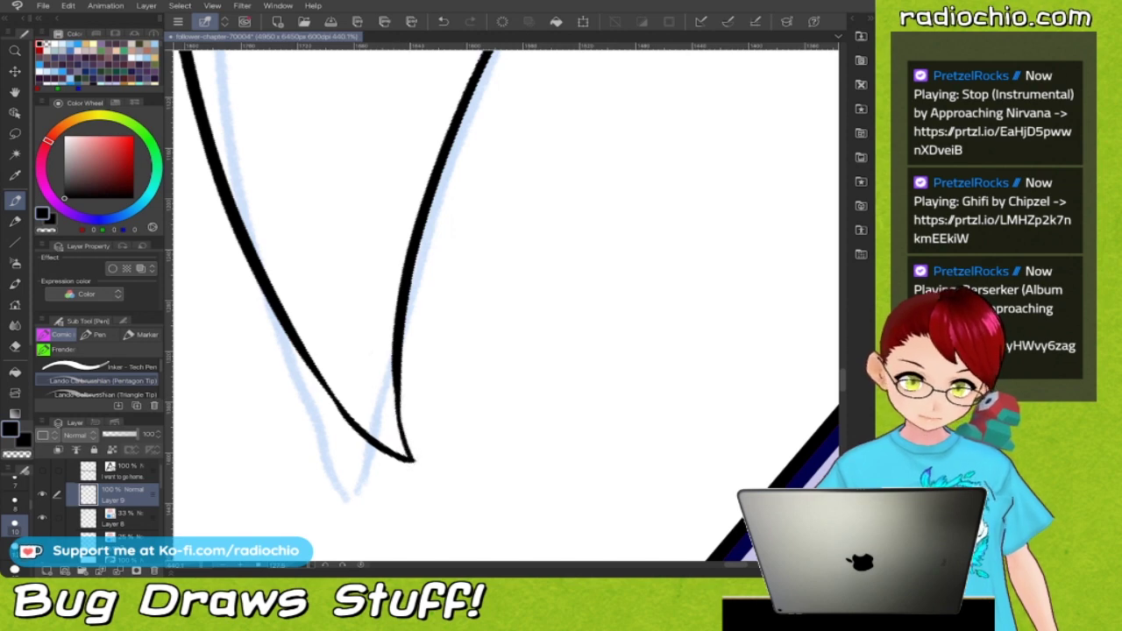
pyautogui.scroll(-8, 506, 305)
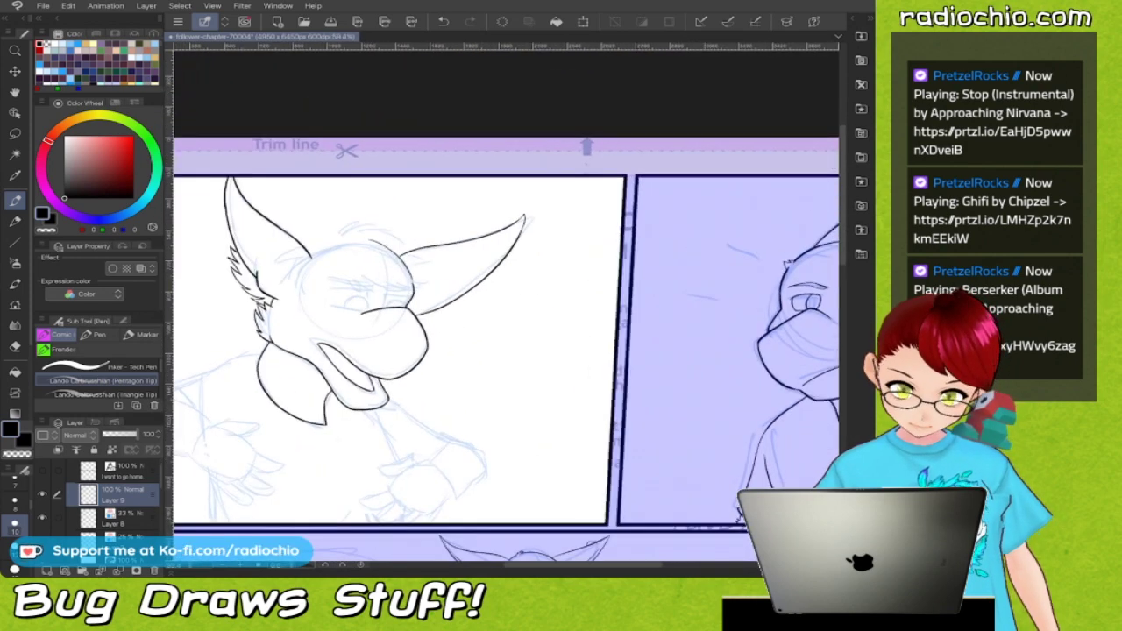
# Thicken both ink edges just below the right ear's tip.
pyautogui.scroll(4, 506, 305)
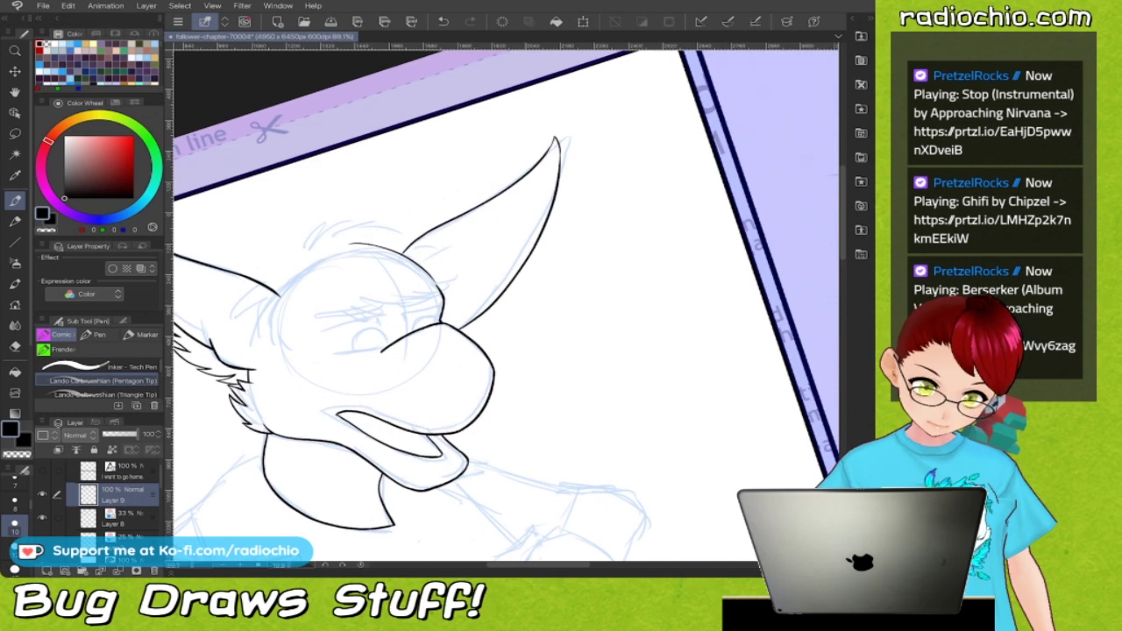
pyautogui.scroll(6, 506, 305)
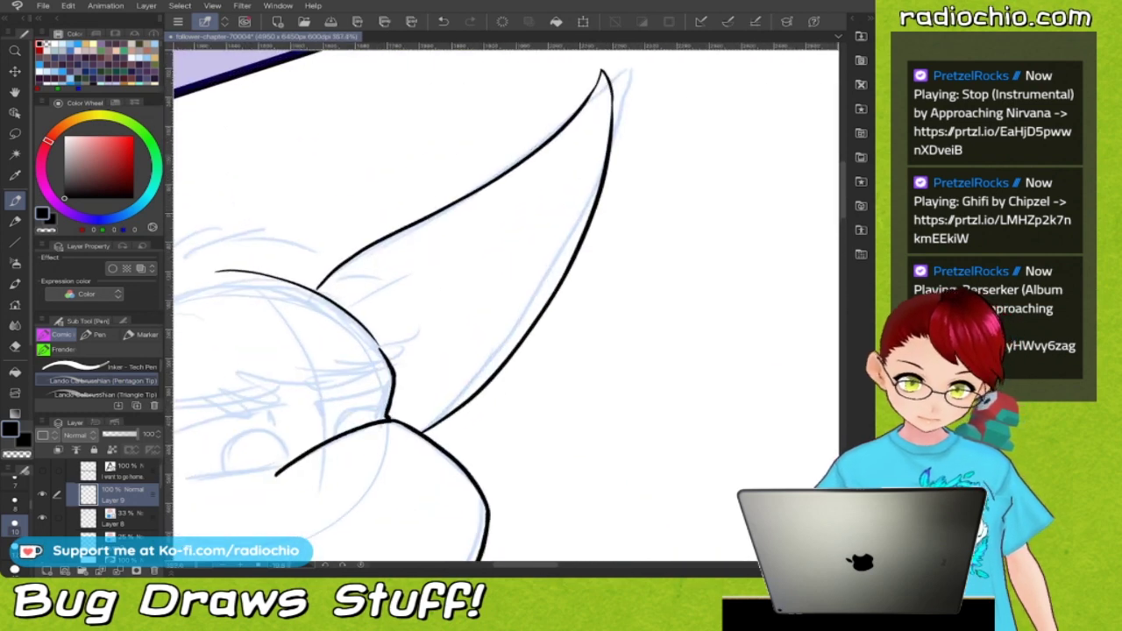
pyautogui.scroll(1, 506, 305)
pyautogui.moveTo(410, 112); pyautogui.dragTo(421, 174)
pyautogui.moveTo(442, 125)
pyautogui.mouseDown()
pyautogui.moveTo(480, 165)
pyautogui.moveTo(506, 221)
pyautogui.mouseUp()
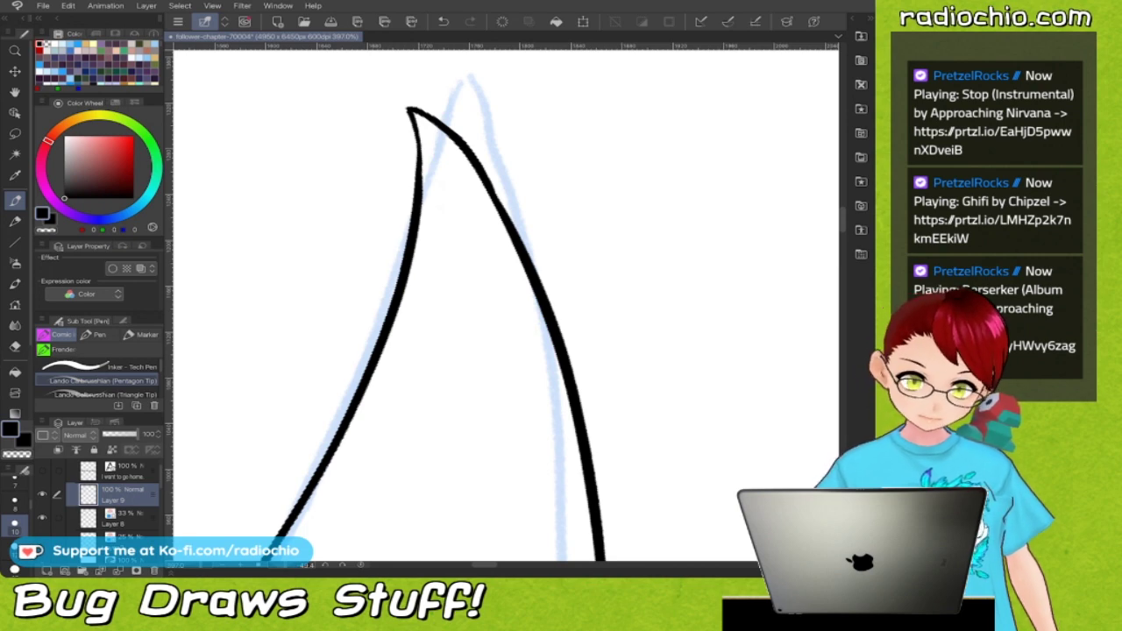
pyautogui.scroll(-7, 506, 305)
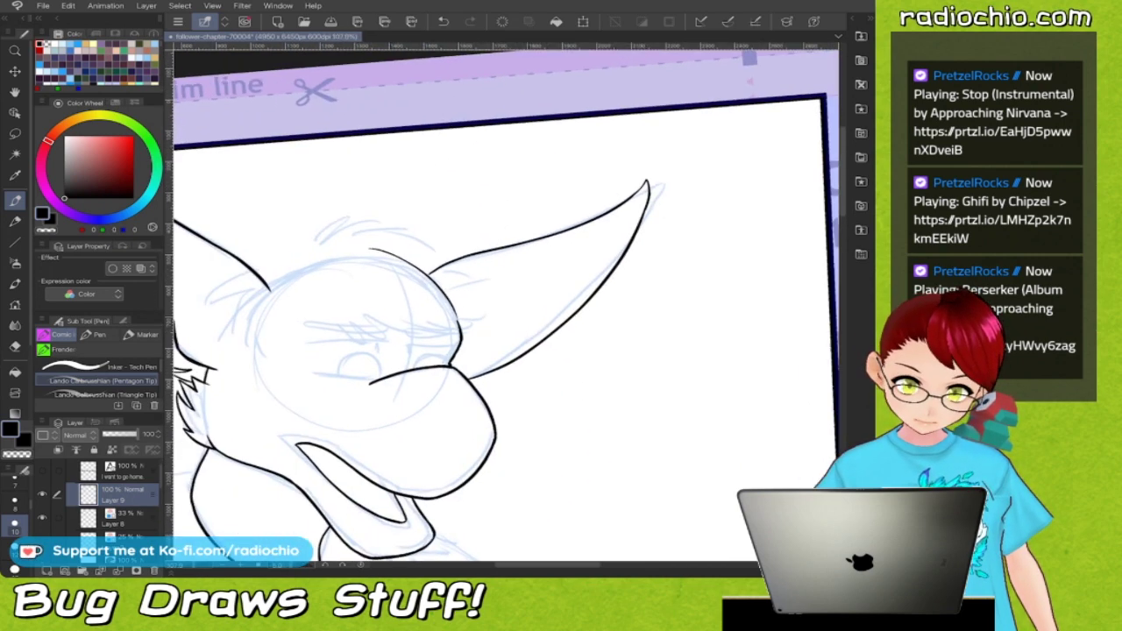
# Ink a small zigzag hair tuft above the crown, at the start of the sketched hair between the ears.
pyautogui.scroll(-4, 506, 305)
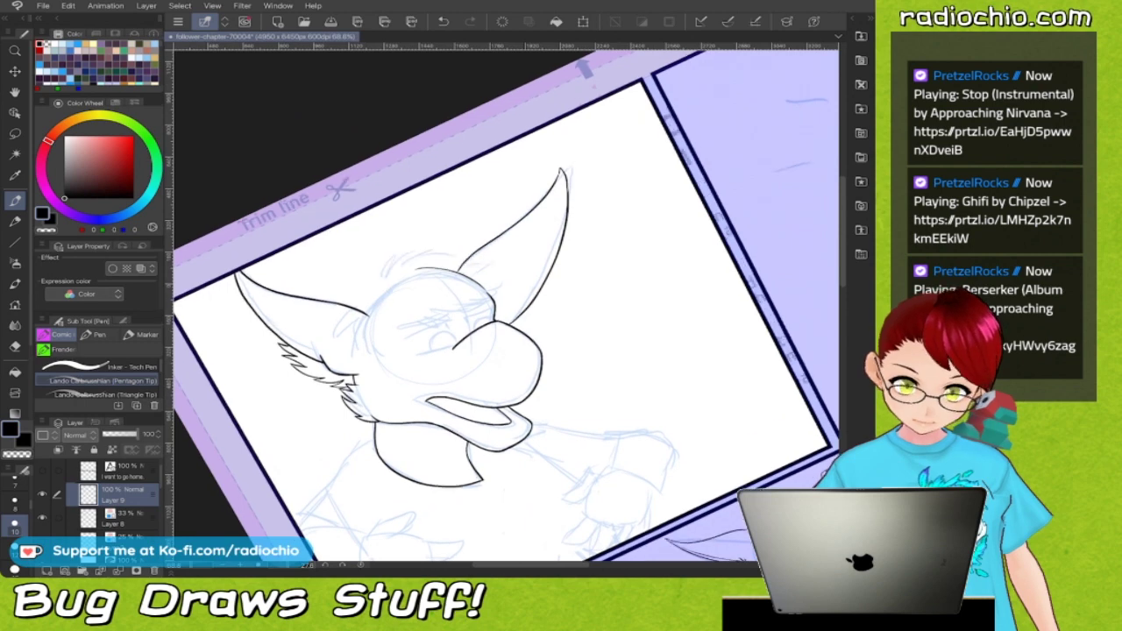
pyautogui.scroll(6, 506, 305)
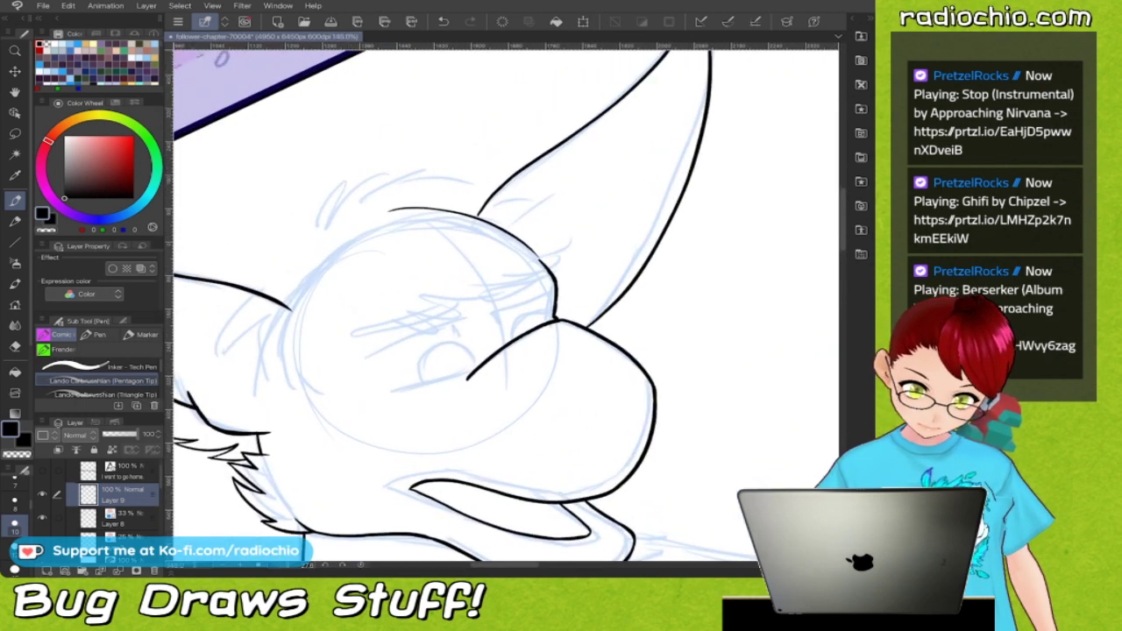
pyautogui.scroll(3, 628, 256)
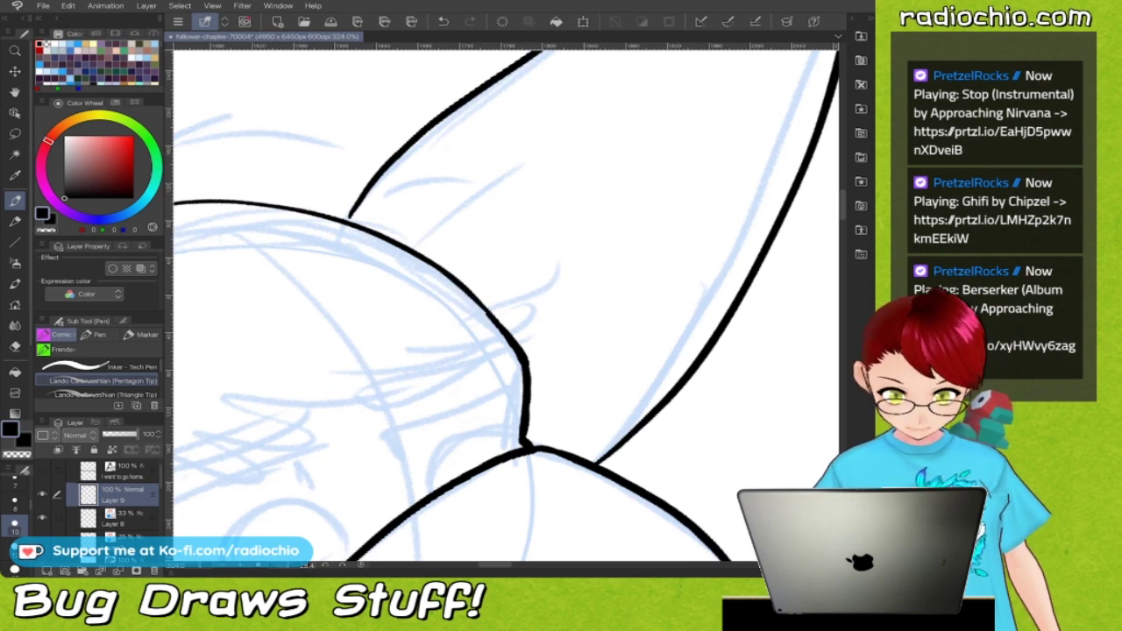
pyautogui.scroll(-4, 506, 305)
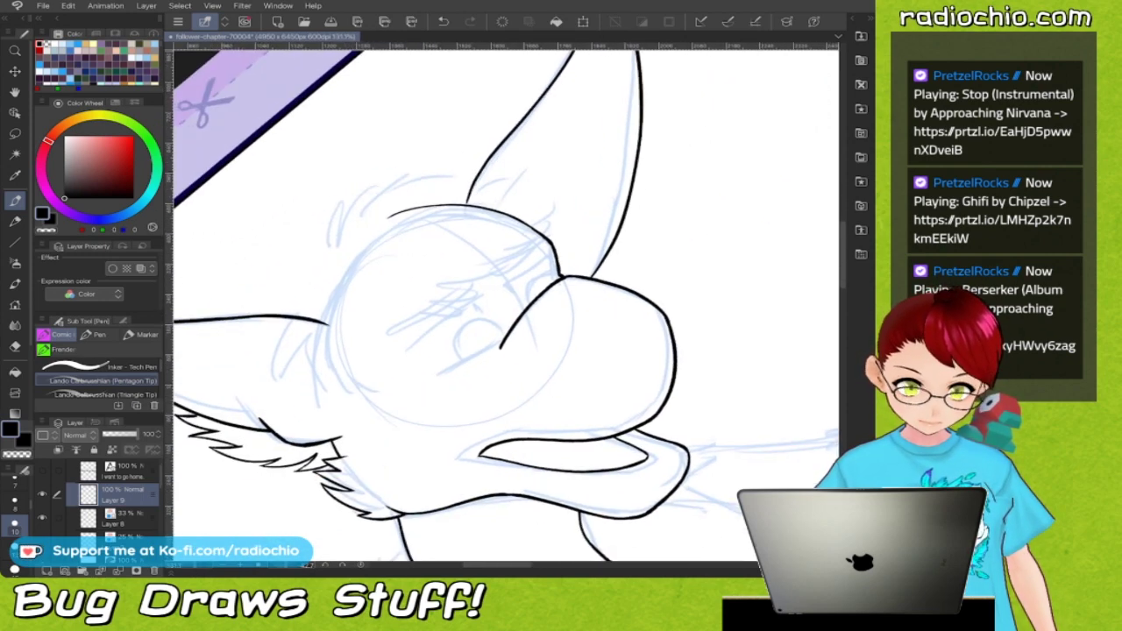
pyautogui.scroll(2, 327, 224)
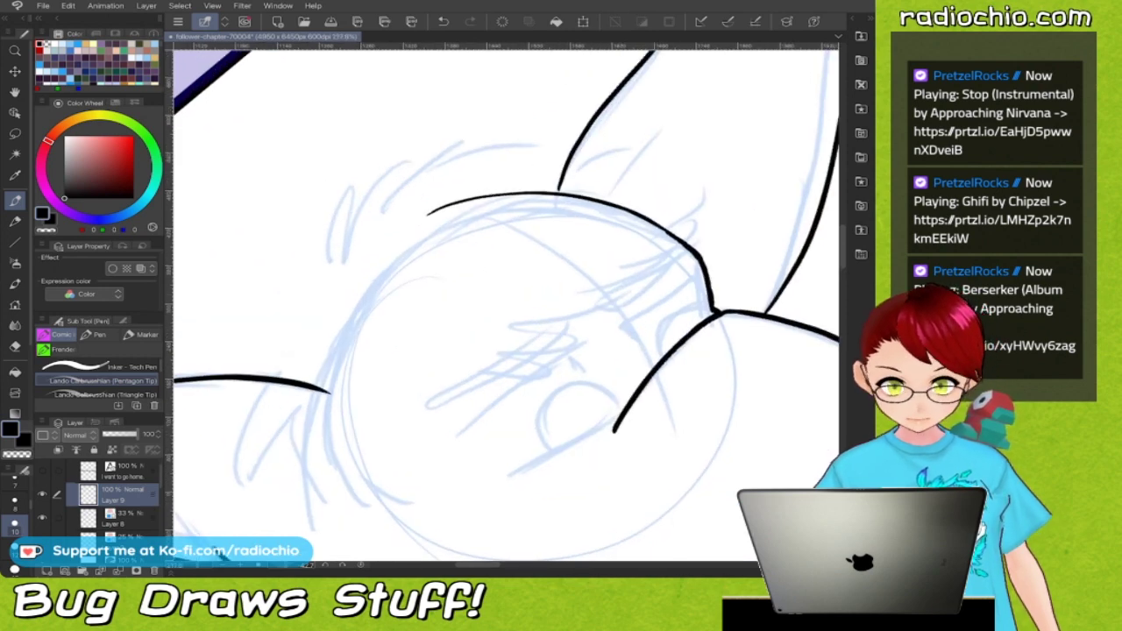
pyautogui.moveTo(326, 305)
pyautogui.mouseDown()
pyautogui.moveTo(313, 249)
pyautogui.moveTo(346, 198)
pyautogui.mouseUp()
pyautogui.moveTo(344, 254); pyautogui.dragTo(376, 200)
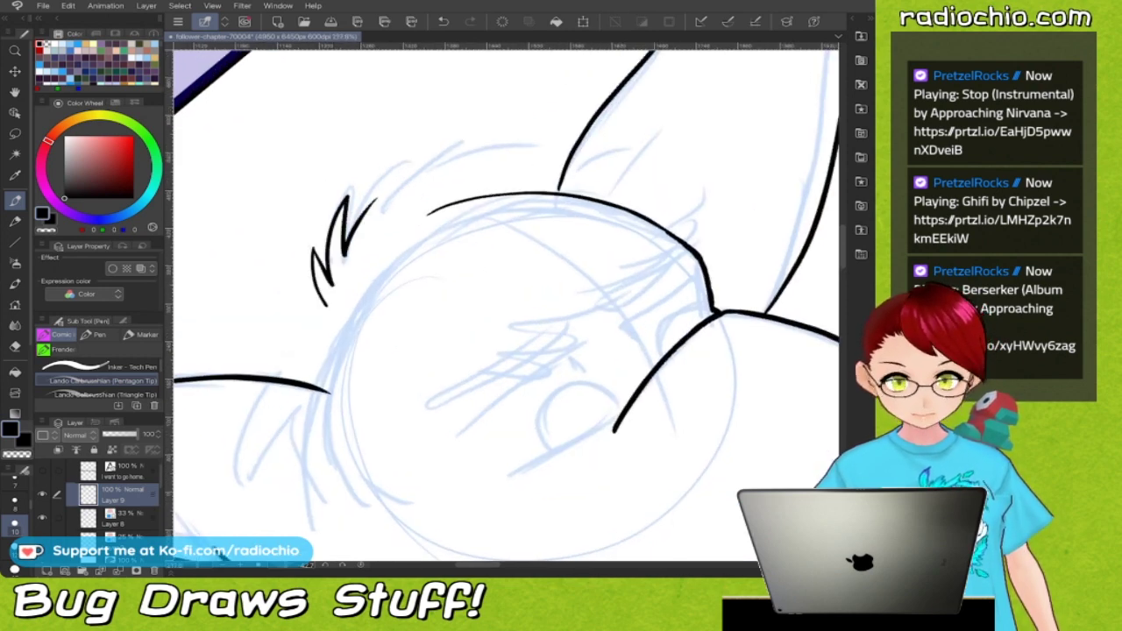
# Ink the pointed hair tufts across the forehead above the eyes, ending past the head outline beside the right ear.
pyautogui.scroll(-1, 506, 305)
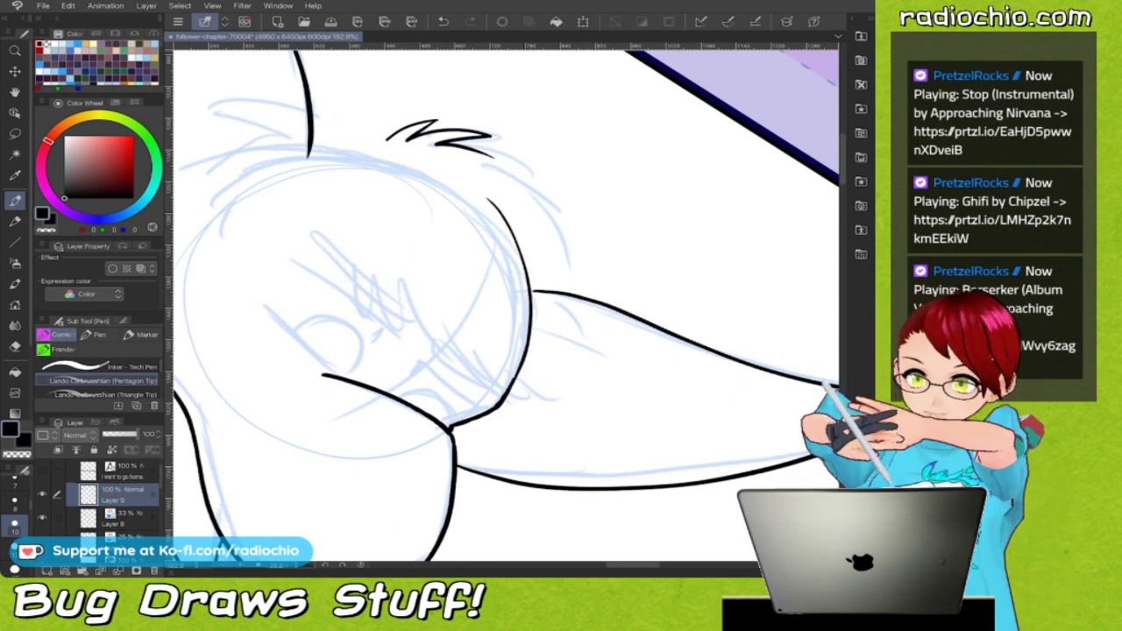
pyautogui.moveTo(411, 308)
pyautogui.mouseDown()
pyautogui.moveTo(438, 355)
pyautogui.moveTo(491, 386)
pyautogui.mouseUp()
pyautogui.moveTo(506, 305); pyautogui.dragTo(411, 213)
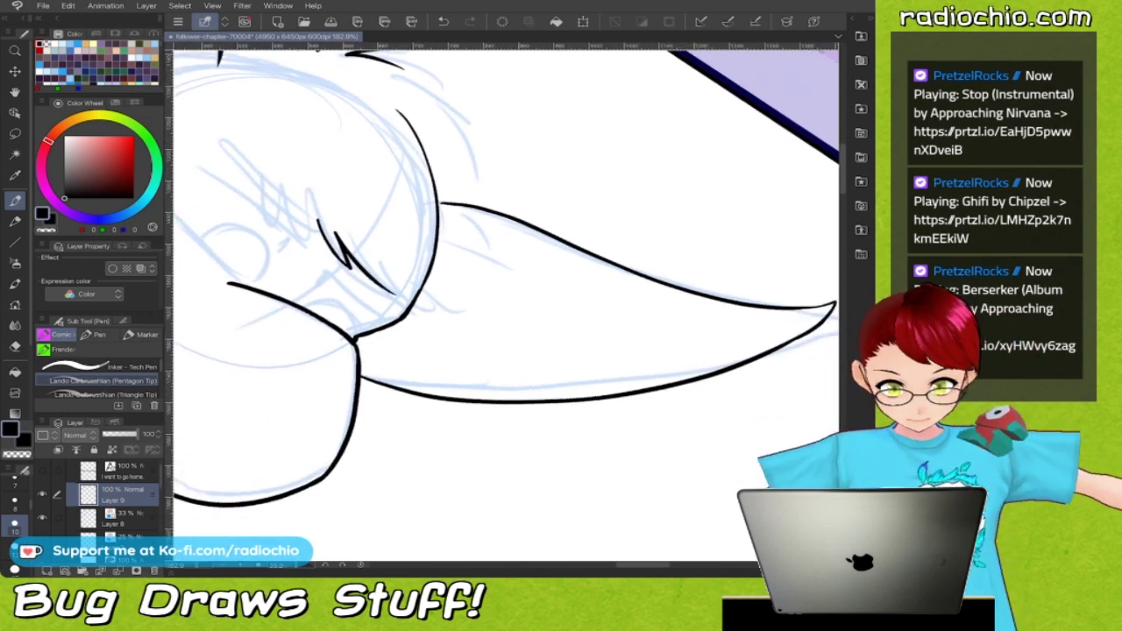
pyautogui.scroll(3, 416, 214)
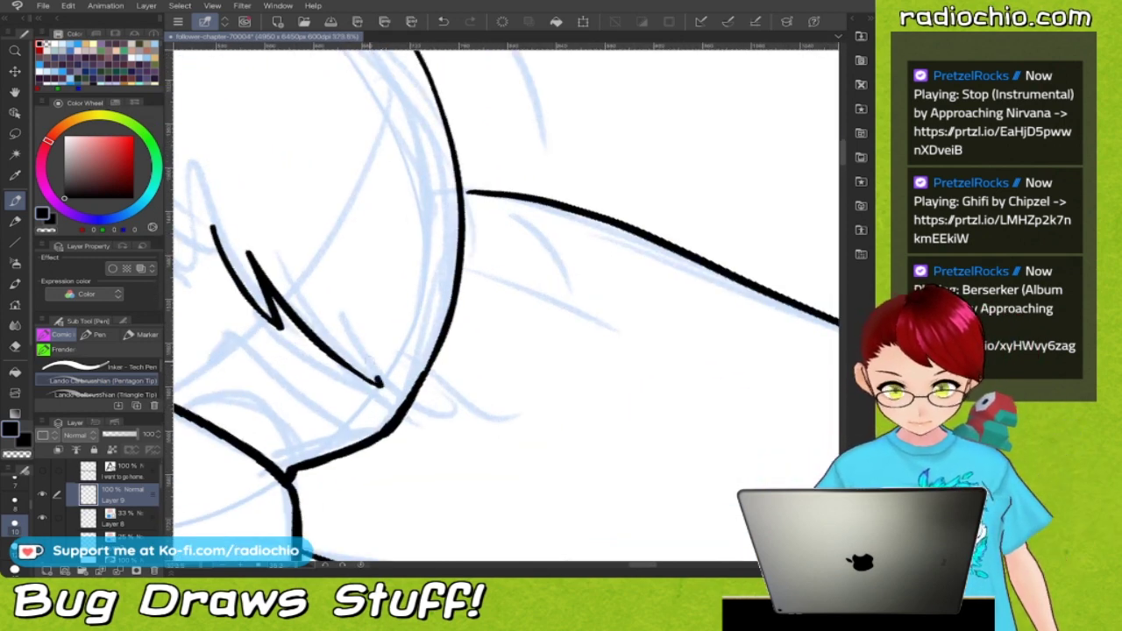
pyautogui.moveTo(359, 345); pyautogui.dragTo(455, 406)
pyautogui.moveTo(426, 306); pyautogui.dragTo(456, 406)
pyautogui.moveTo(443, 337)
pyautogui.mouseDown()
pyautogui.moveTo(456, 405)
pyautogui.moveTo(464, 338)
pyautogui.mouseUp()
pyautogui.scroll(-3, 465, 351)
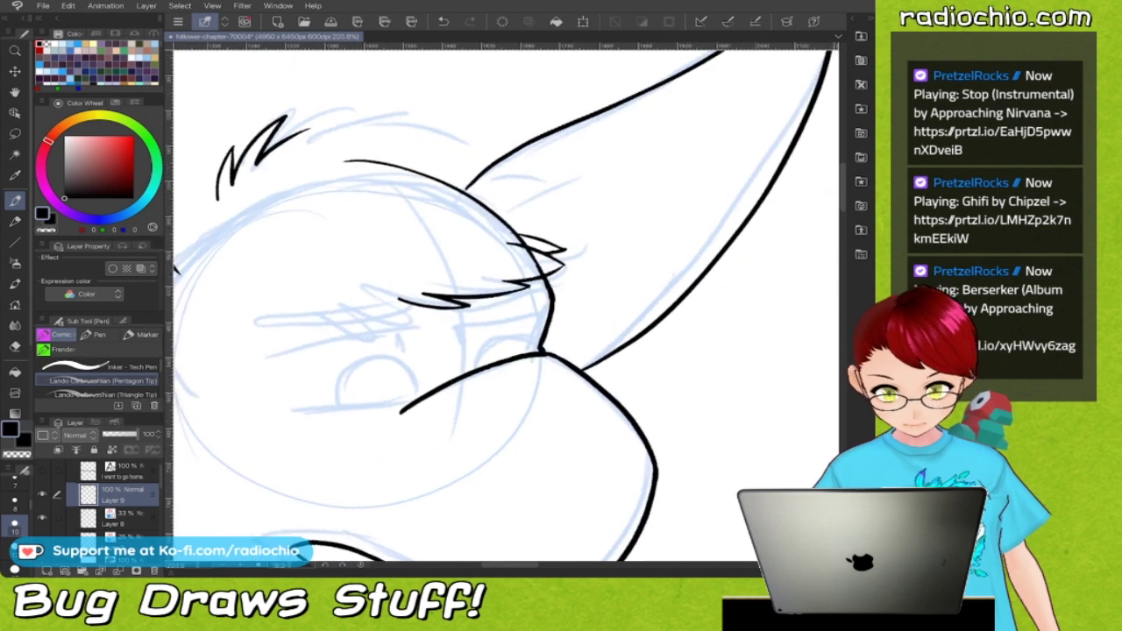
# Extend the zigzag hair tuft above the crown with more pointed strands on both sides.
pyautogui.scroll(3, 505, 302)
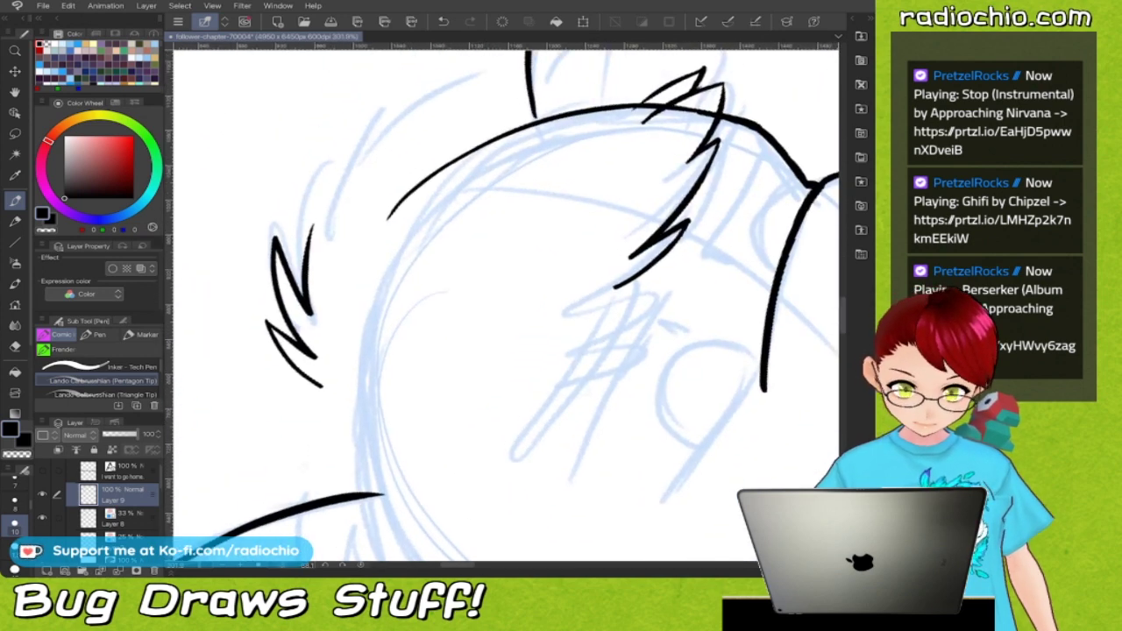
pyautogui.moveTo(313, 209)
pyautogui.mouseDown()
pyautogui.moveTo(328, 256)
pyautogui.moveTo(354, 188)
pyautogui.mouseUp()
pyautogui.moveTo(351, 251); pyautogui.dragTo(377, 198)
# Ink two pointed hair tufts along the hairline on the forehead's left side, beside the left ear and above the left eye.
pyautogui.moveTo(509, 306); pyautogui.dragTo(596, 228)
pyautogui.moveTo(412, 289)
pyautogui.mouseDown()
pyautogui.moveTo(307, 326)
pyautogui.moveTo(405, 410)
pyautogui.mouseUp()
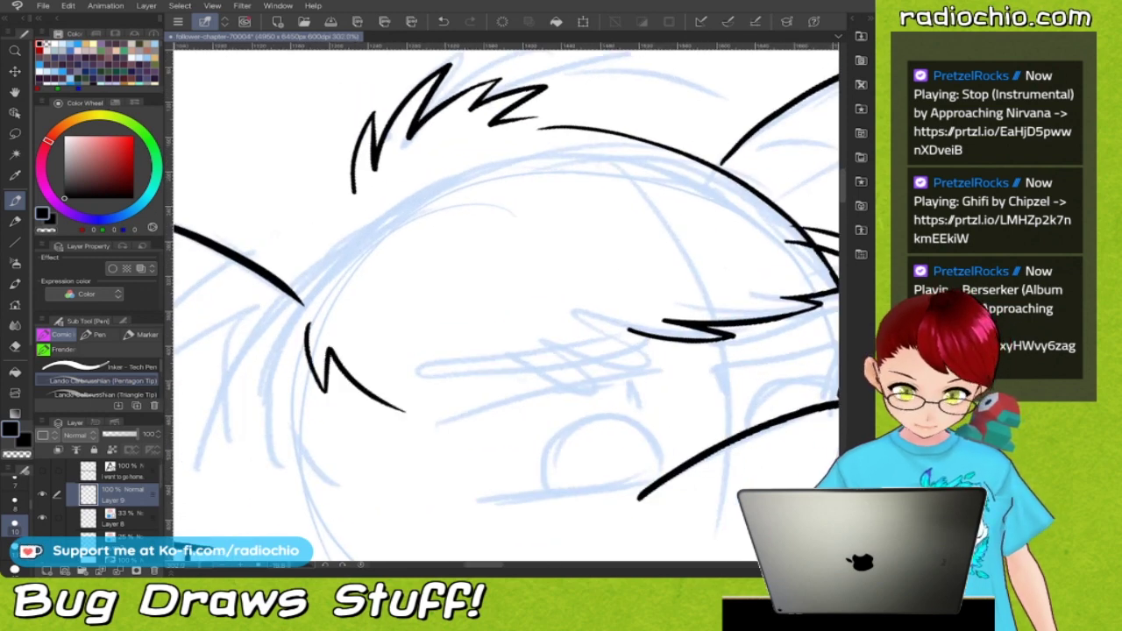
pyautogui.moveTo(426, 356)
pyautogui.mouseDown()
pyautogui.moveTo(537, 378)
pyautogui.moveTo(563, 324)
pyautogui.moveTo(622, 355)
pyautogui.mouseUp()
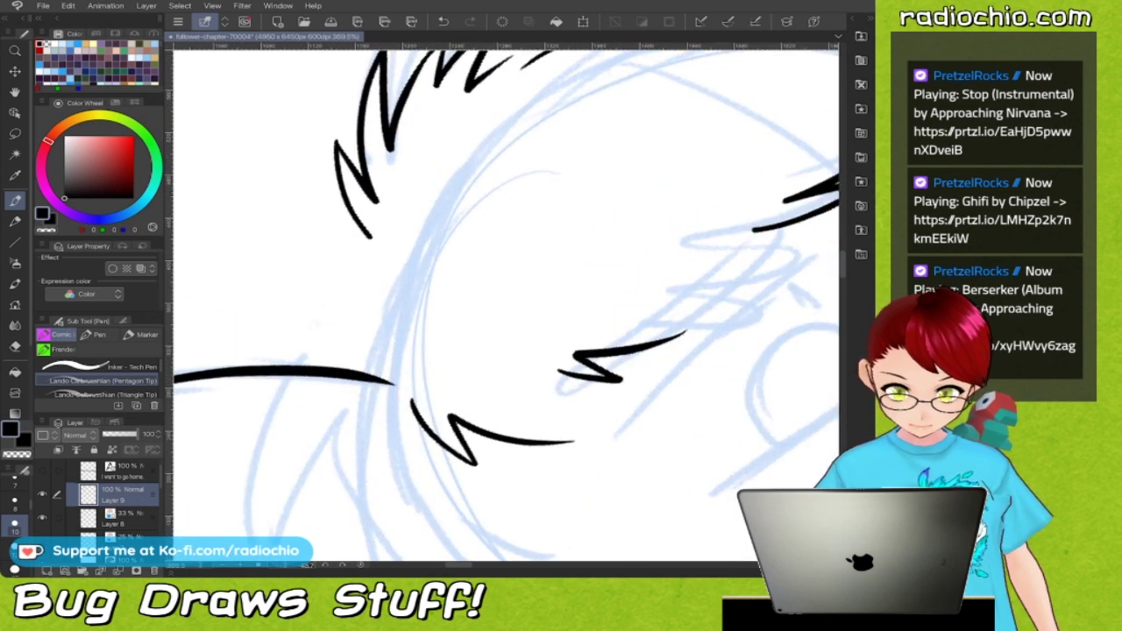
# Ink the head outline from the crown tuft down to the left ear, and join the tuft to the outline on its right.
pyautogui.moveTo(370, 238)
pyautogui.mouseDown()
pyautogui.moveTo(358, 284)
pyautogui.moveTo(363, 374)
pyautogui.mouseUp()
pyautogui.scroll(-5, 352, 402)
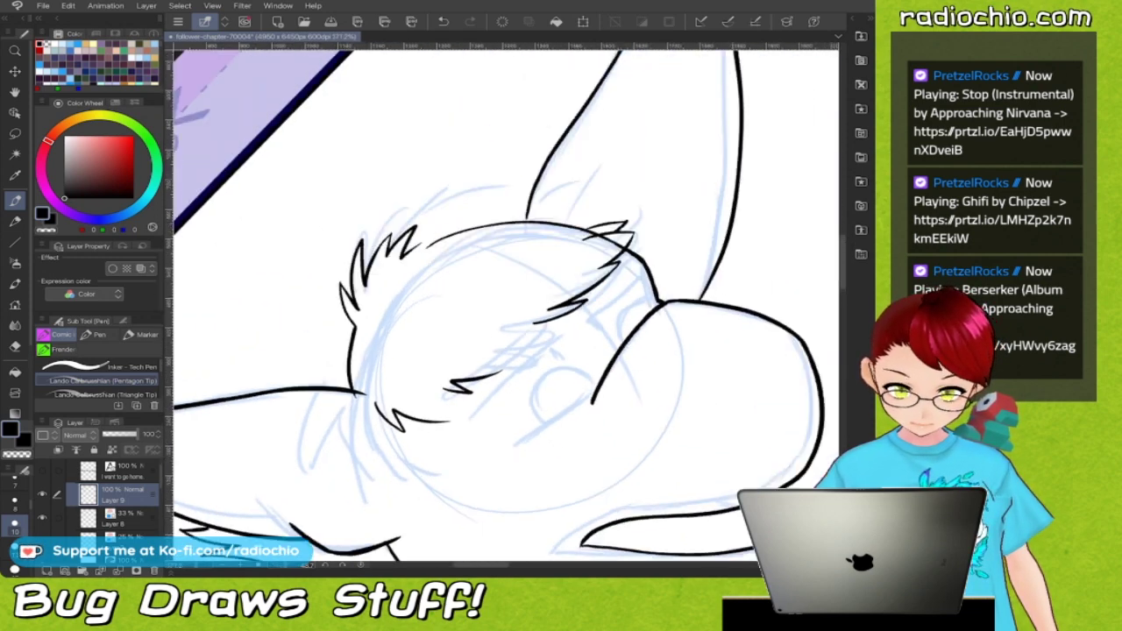
pyautogui.scroll(-2, 505, 305)
pyautogui.scroll(5, 438, 289)
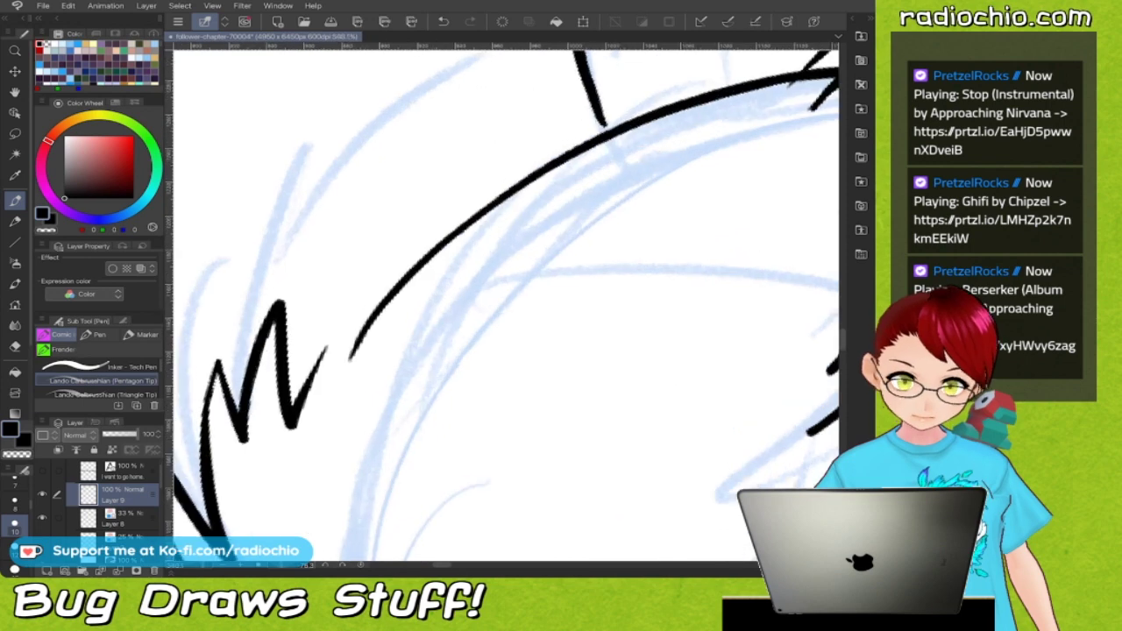
pyautogui.moveTo(308, 379)
pyautogui.mouseDown()
pyautogui.moveTo(339, 333)
pyautogui.moveTo(337, 366)
pyautogui.moveTo(358, 340)
pyautogui.mouseUp()
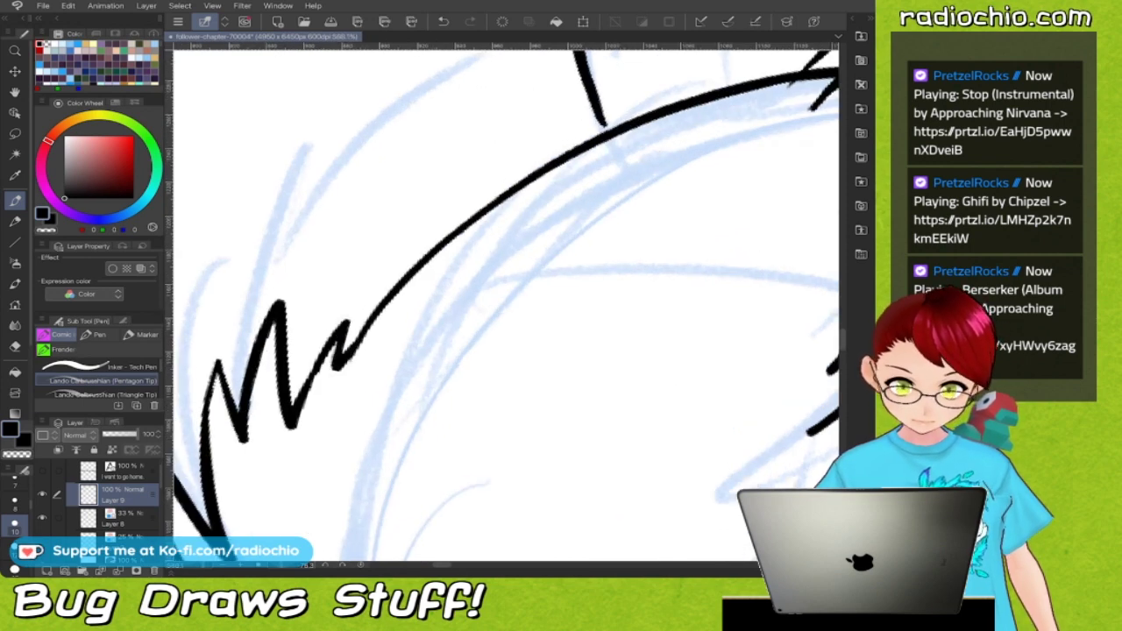
pyautogui.scroll(-5, 505, 302)
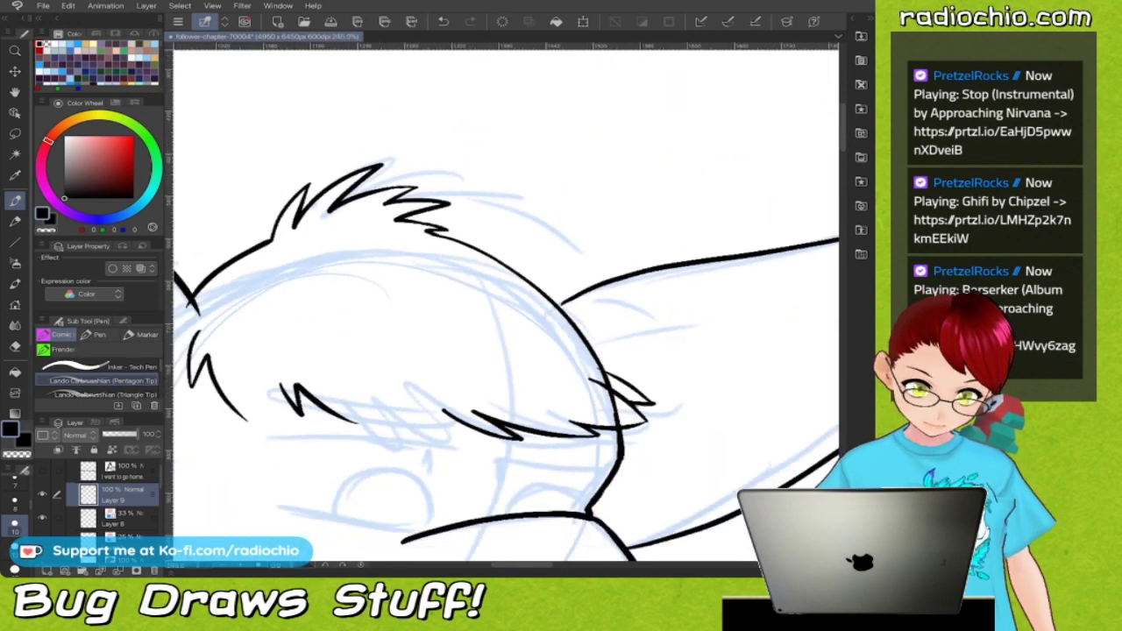
# Erase the head outline where it crosses the hair tufts beside the right ear.
pyautogui.scroll(5, 506, 303)
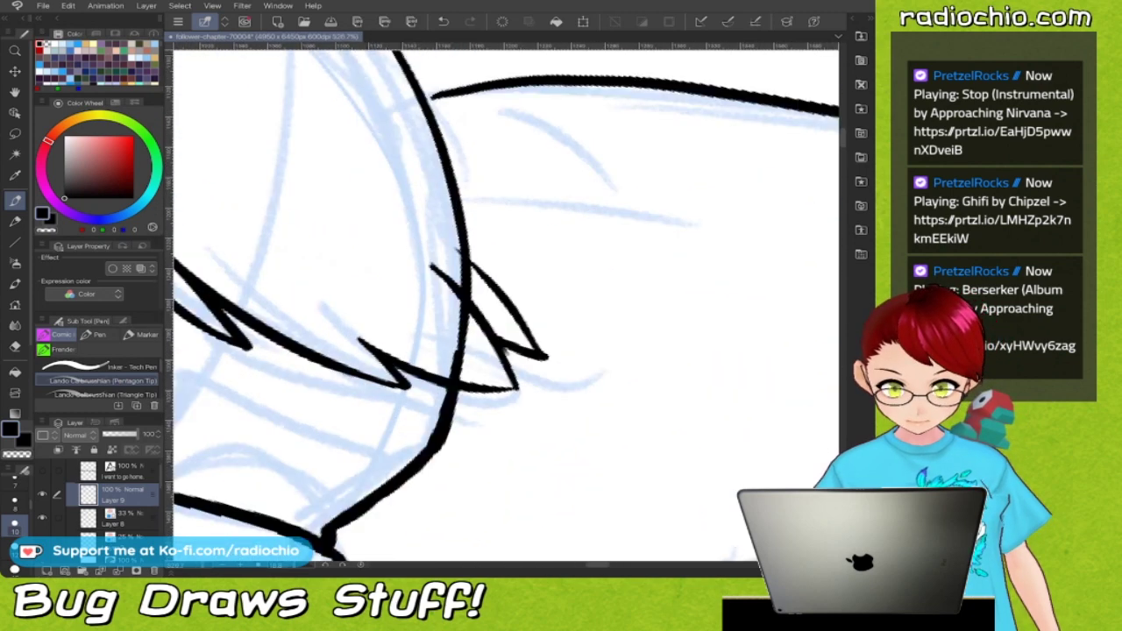
pyautogui.press('i')
pyautogui.press('p')
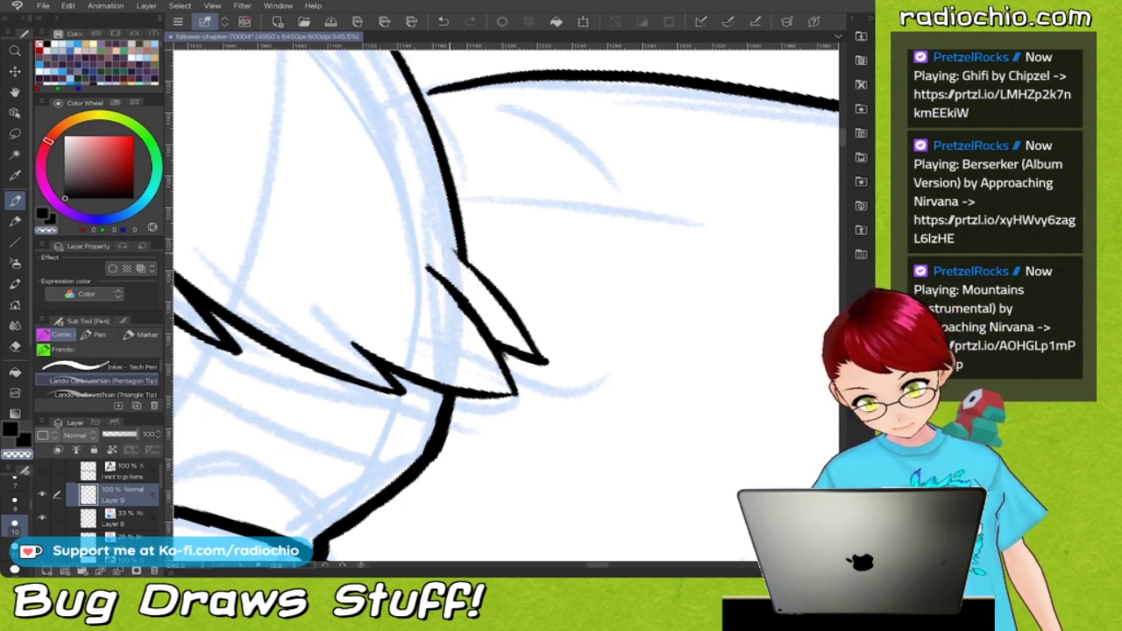
pyautogui.scroll(-5, 506, 356)
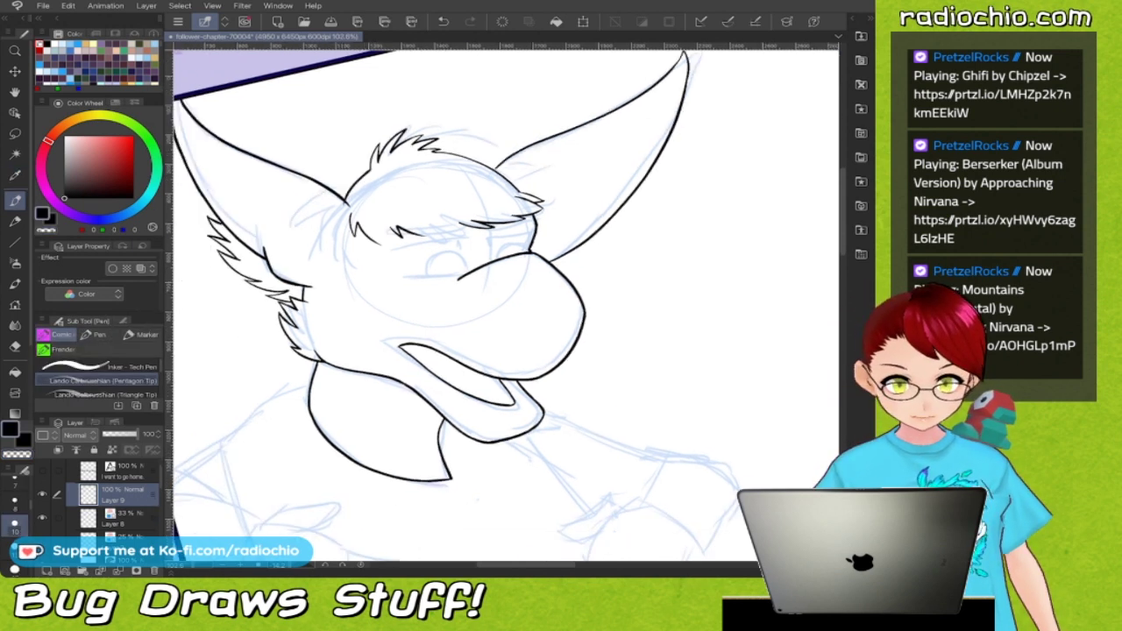
# Ink an inner contour line along the lower edge of both ears, ending in short dashes near each ear's base.
pyautogui.scroll(3, 505, 302)
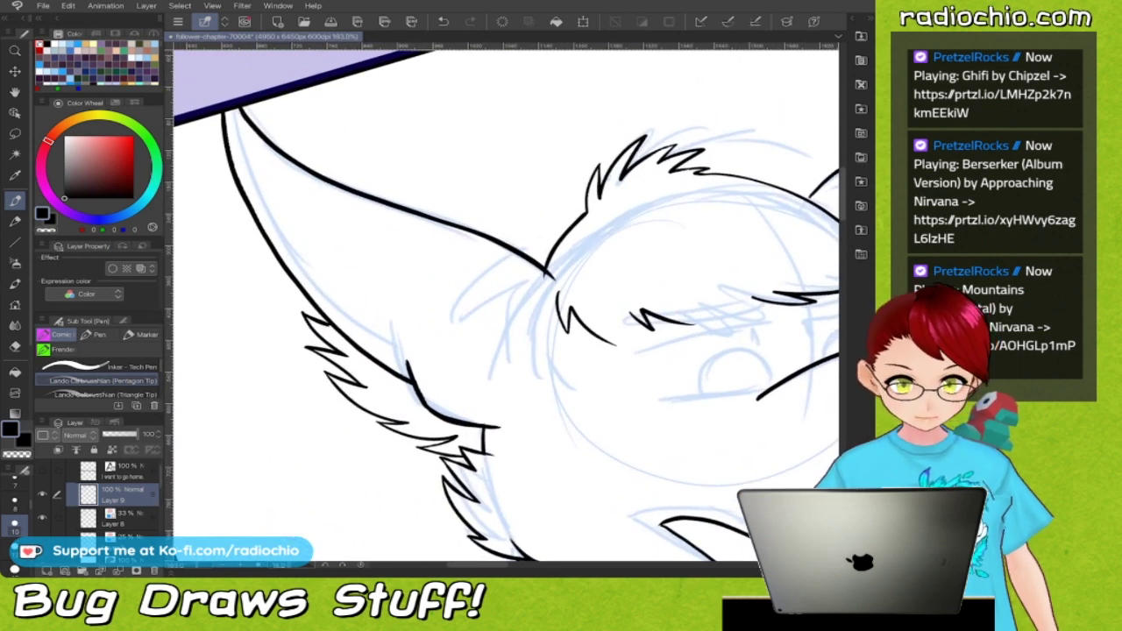
pyautogui.moveTo(252, 176); pyautogui.dragTo(372, 330)
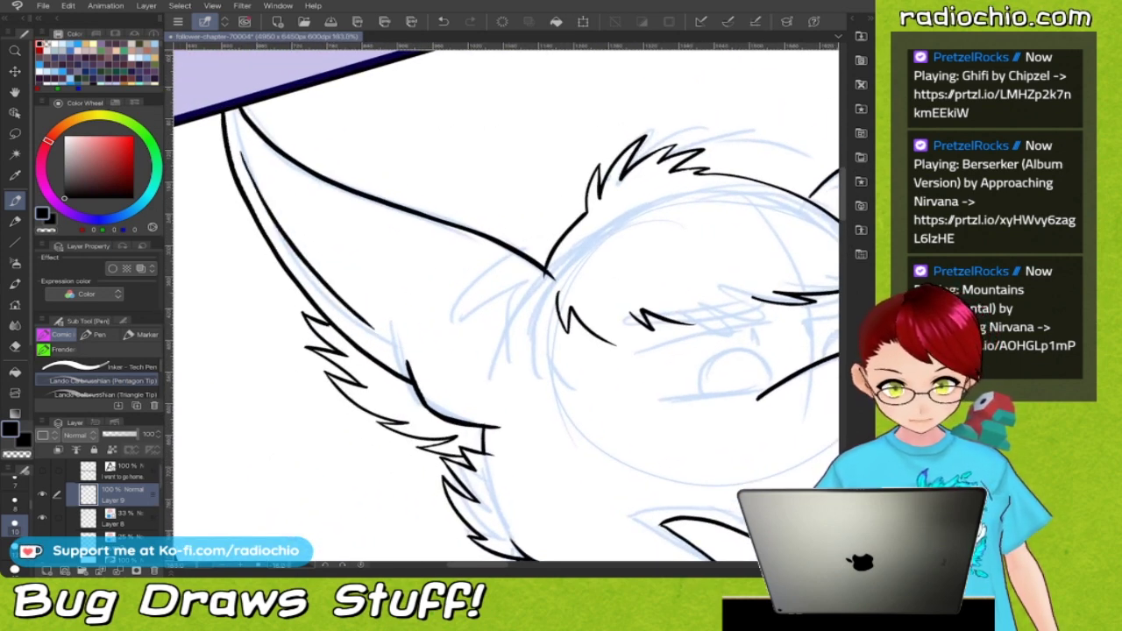
pyautogui.hscroll(5, 506, 302)
pyautogui.scroll(3, 506, 302)
pyautogui.scroll(-2, 506, 302)
pyautogui.hscroll(2, 506, 302)
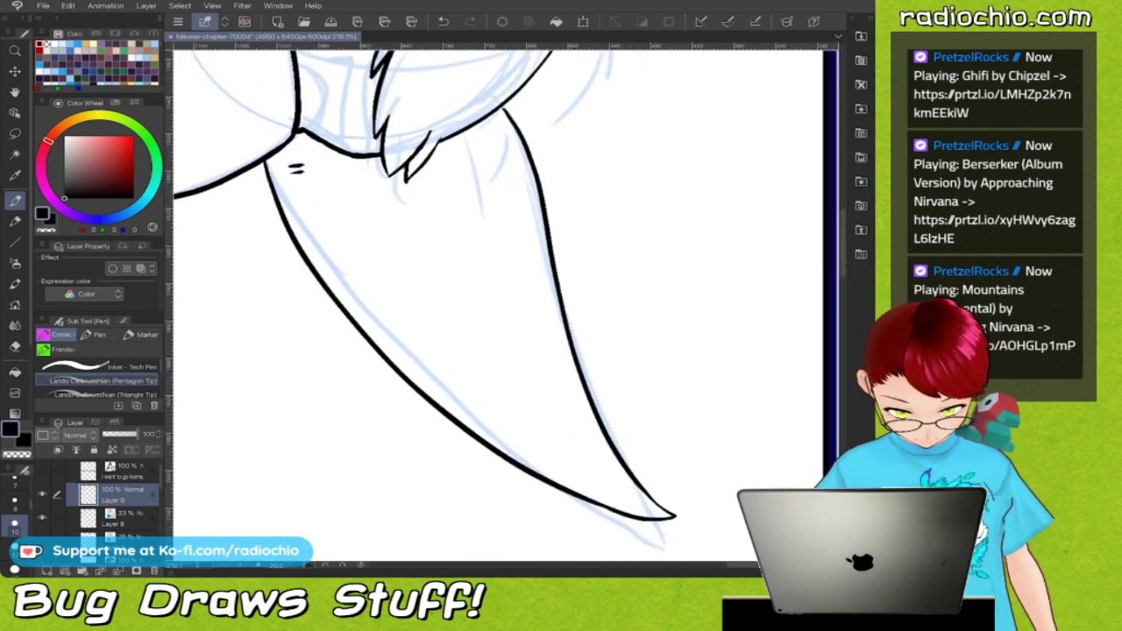
pyautogui.moveTo(293, 180)
pyautogui.mouseDown()
pyautogui.moveTo(319, 252)
pyautogui.moveTo(392, 345)
pyautogui.moveTo(479, 421)
pyautogui.mouseUp()
pyautogui.scroll(-2, 478, 421)
pyautogui.scroll(-8, 506, 302)
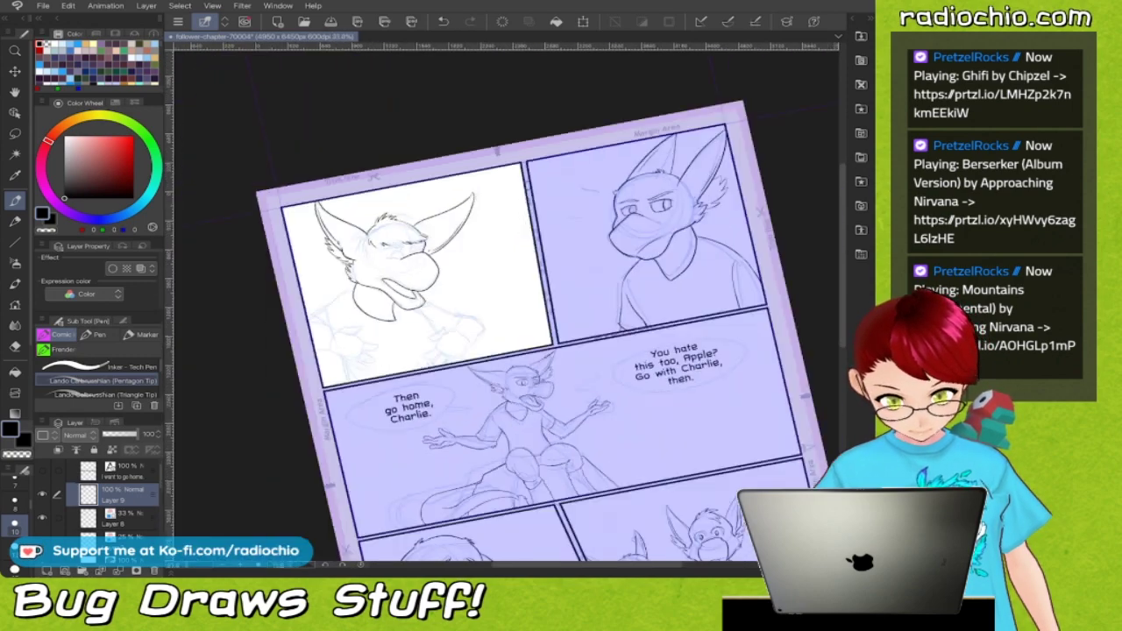
# Ink the curved upper lids of both eyes, each with a short downturned inner corner.
pyautogui.scroll(4, 506, 302)
pyautogui.scroll(6, 403, 216)
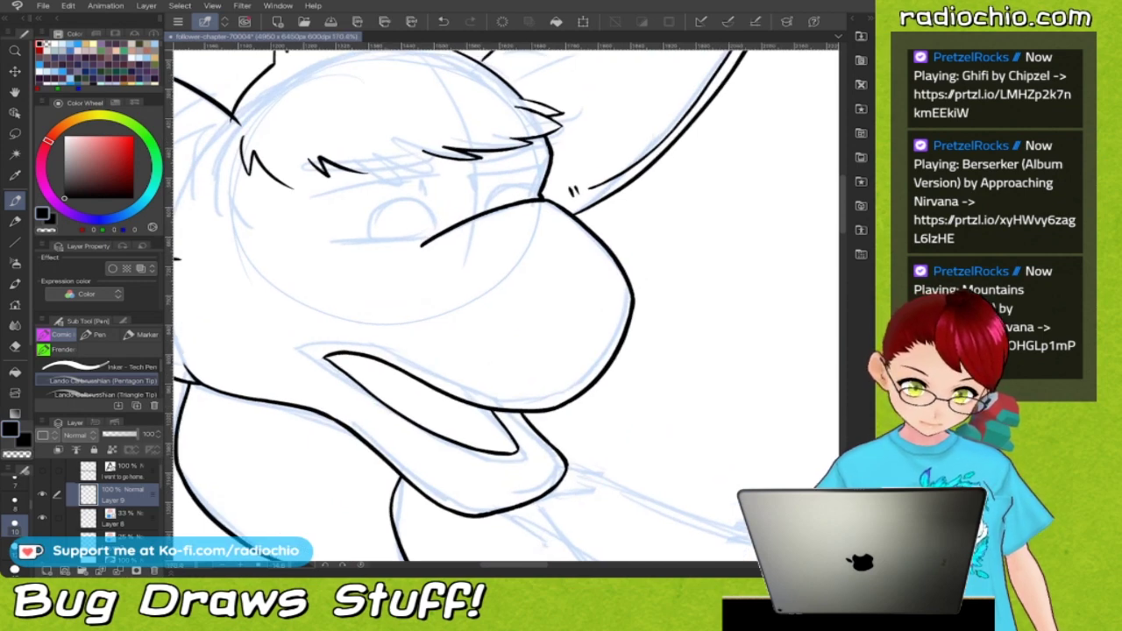
pyautogui.scroll(3, 488, 195)
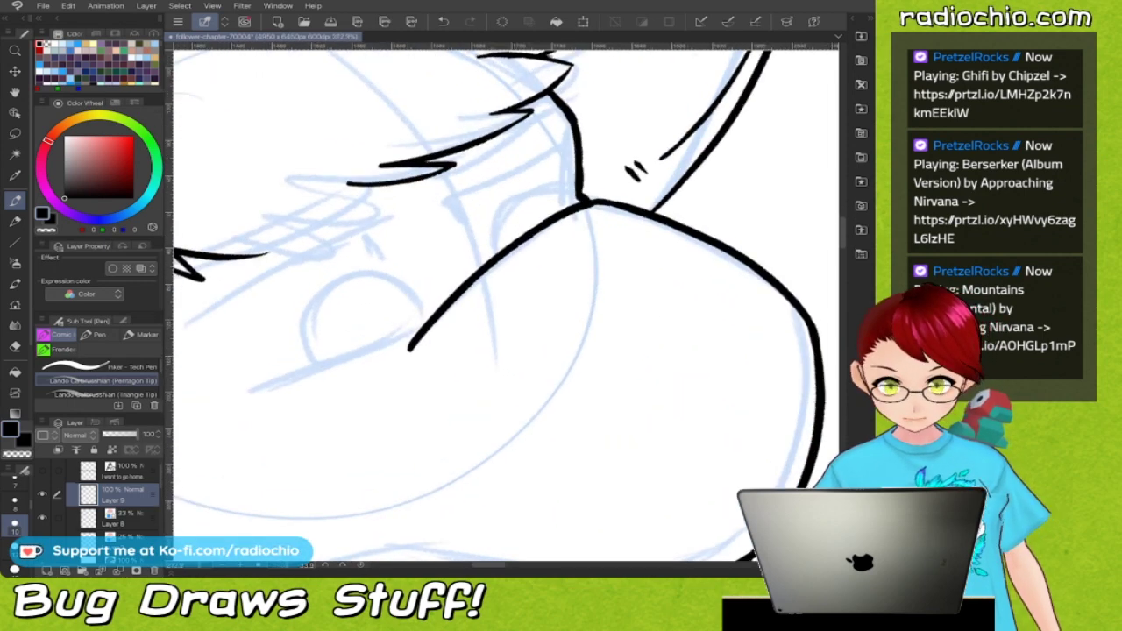
pyautogui.scroll(1, 438, 149)
pyautogui.moveTo(462, 226)
pyautogui.mouseDown()
pyautogui.moveTo(514, 162)
pyautogui.moveTo(559, 175)
pyautogui.mouseUp()
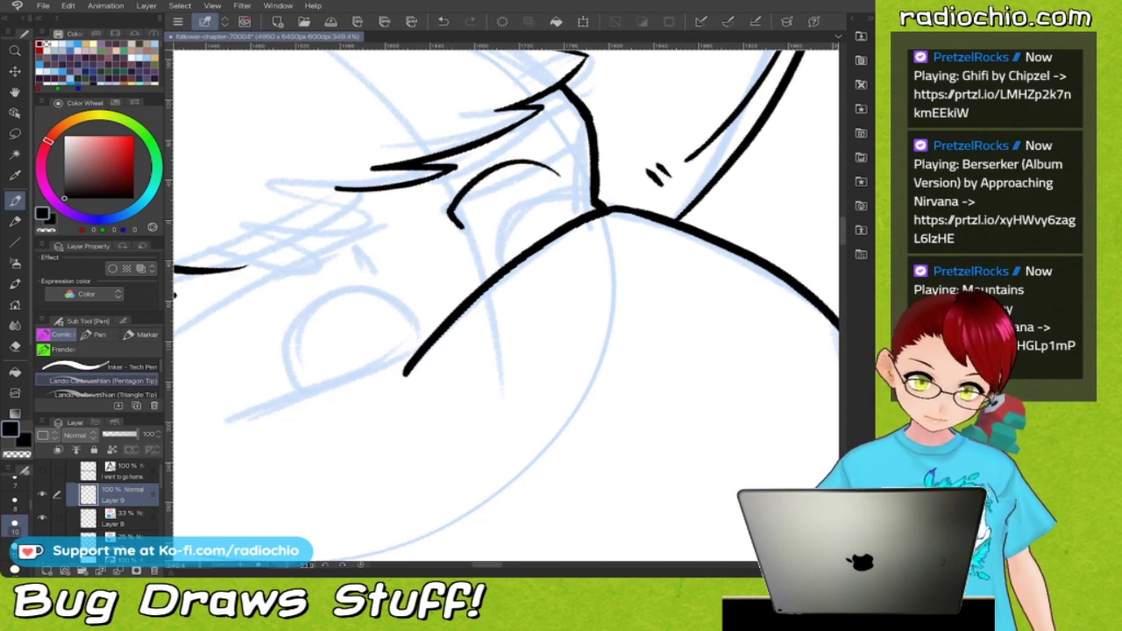
pyautogui.moveTo(405, 373); pyautogui.dragTo(522, 313)
pyautogui.moveTo(485, 206); pyautogui.dragTo(495, 220)
pyautogui.moveTo(486, 207)
pyautogui.mouseDown()
pyautogui.moveTo(412, 204)
pyautogui.moveTo(332, 300)
pyautogui.mouseUp()
pyautogui.moveTo(521, 313)
pyautogui.mouseDown()
pyautogui.moveTo(489, 316)
pyautogui.moveTo(339, 423)
pyautogui.mouseUp()
# Close the right eye's outline by inking both sides down from the upper lid to the muzzle line.
pyautogui.scroll(1, 506, 305)
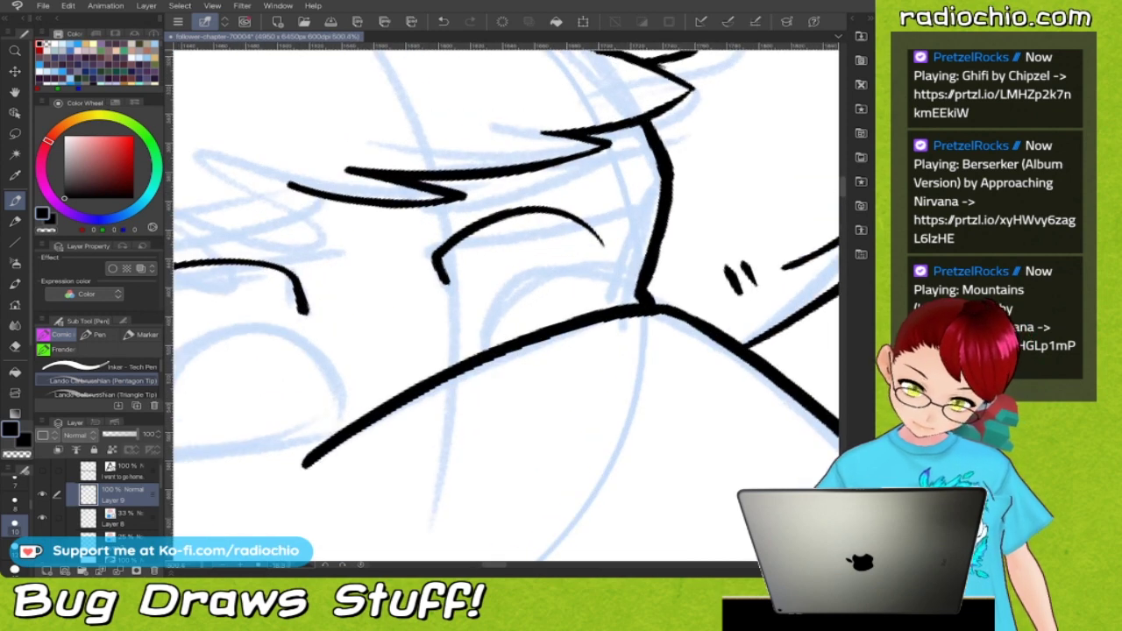
pyautogui.moveTo(446, 279); pyautogui.dragTo(486, 351)
pyautogui.moveTo(602, 244); pyautogui.dragTo(610, 317)
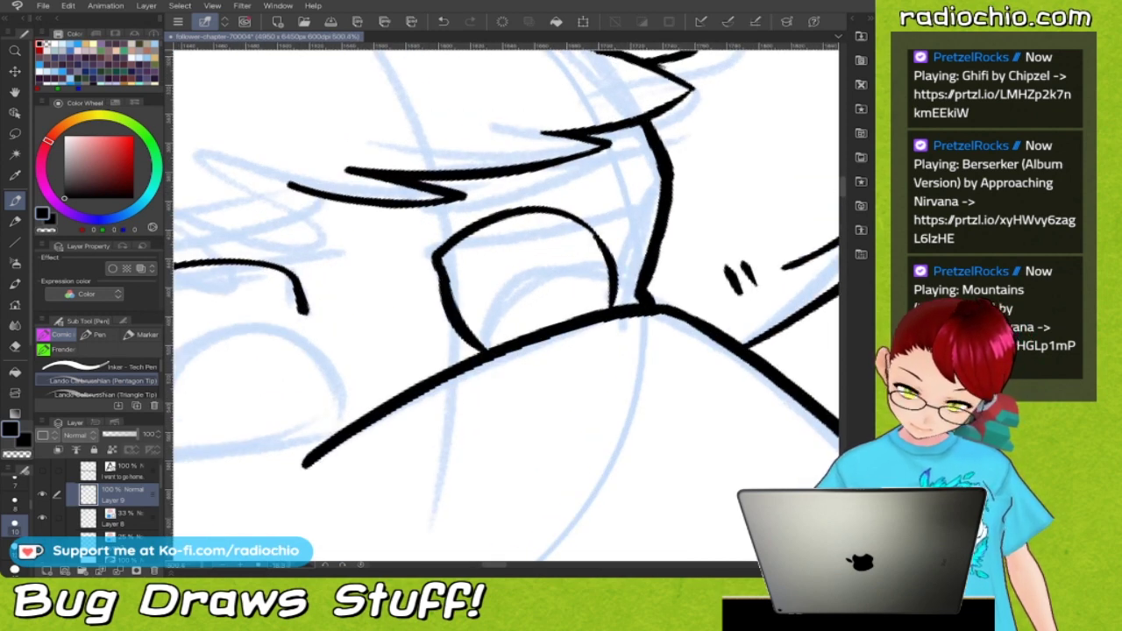
# Ink the left eye's inner edge, rounded outer side and lower lid, with a small tick at the outer corner.
pyautogui.scroll(-3, 506, 305)
pyautogui.moveTo(469, 280); pyautogui.dragTo(474, 348)
pyautogui.scroll(3, 506, 306)
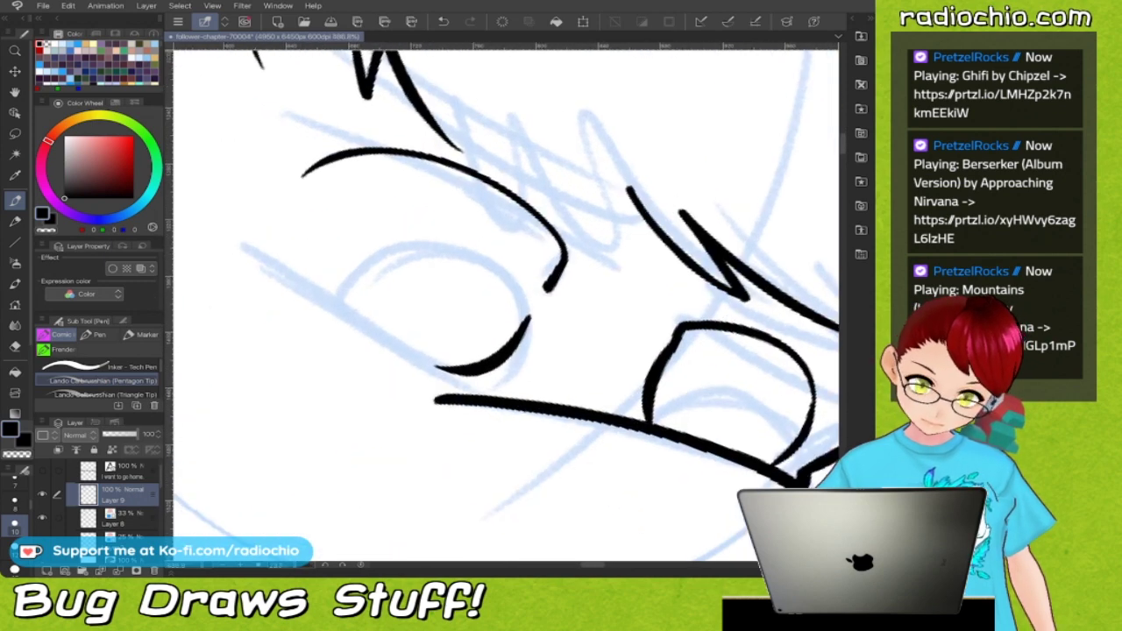
pyautogui.moveTo(303, 173)
pyautogui.mouseDown()
pyautogui.moveTo(291, 268)
pyautogui.moveTo(370, 342)
pyautogui.mouseUp()
pyautogui.hotkey('ctrl', 'z')
pyautogui.moveTo(289, 263)
pyautogui.mouseDown()
pyautogui.moveTo(316, 296)
pyautogui.moveTo(452, 369)
pyautogui.mouseUp()
pyautogui.scroll(-3, 507, 305)
pyautogui.scroll(4, 507, 305)
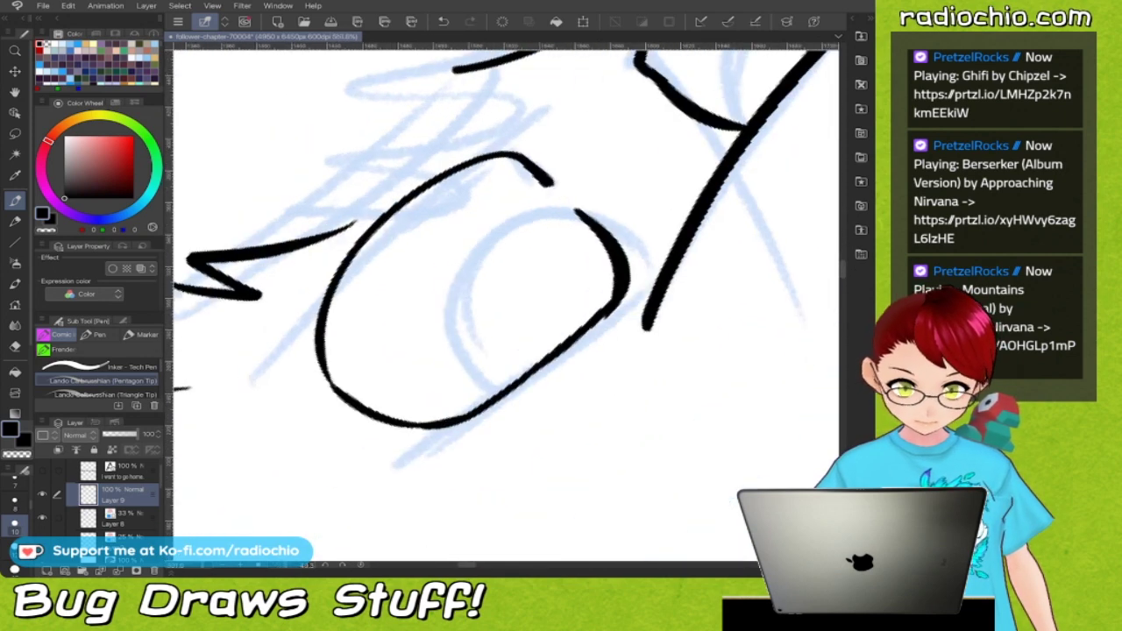
pyautogui.moveTo(323, 371); pyautogui.dragTo(337, 405)
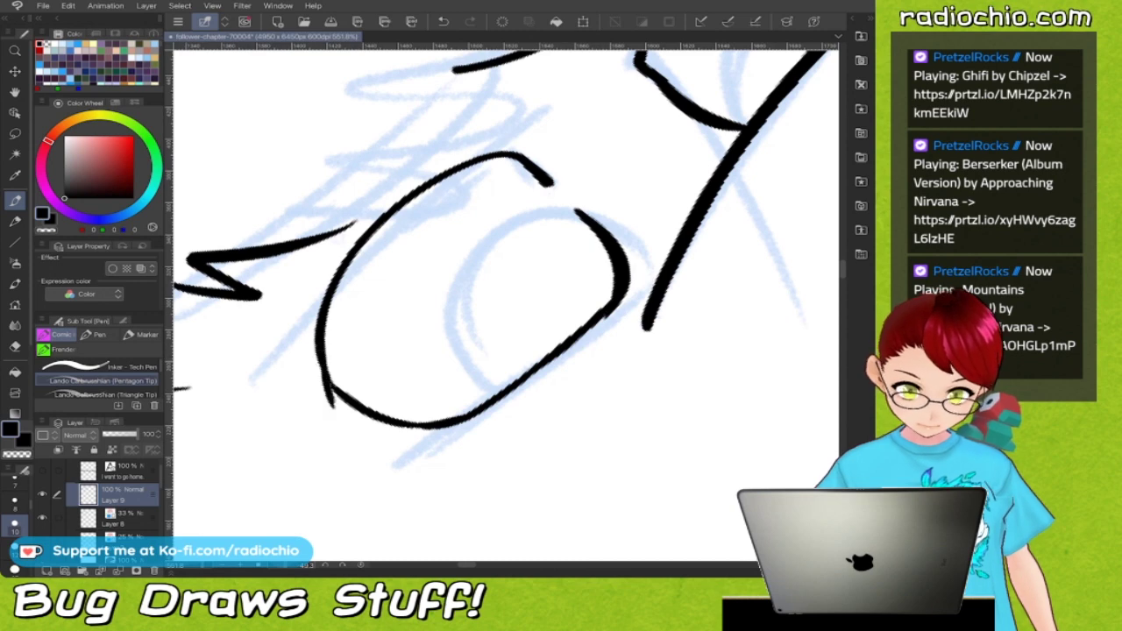
# Ink the curved iris outline in the right eye and in the left eye over the sketch.
pyautogui.scroll(-2, 507, 305)
pyautogui.scroll(-1, 507, 305)
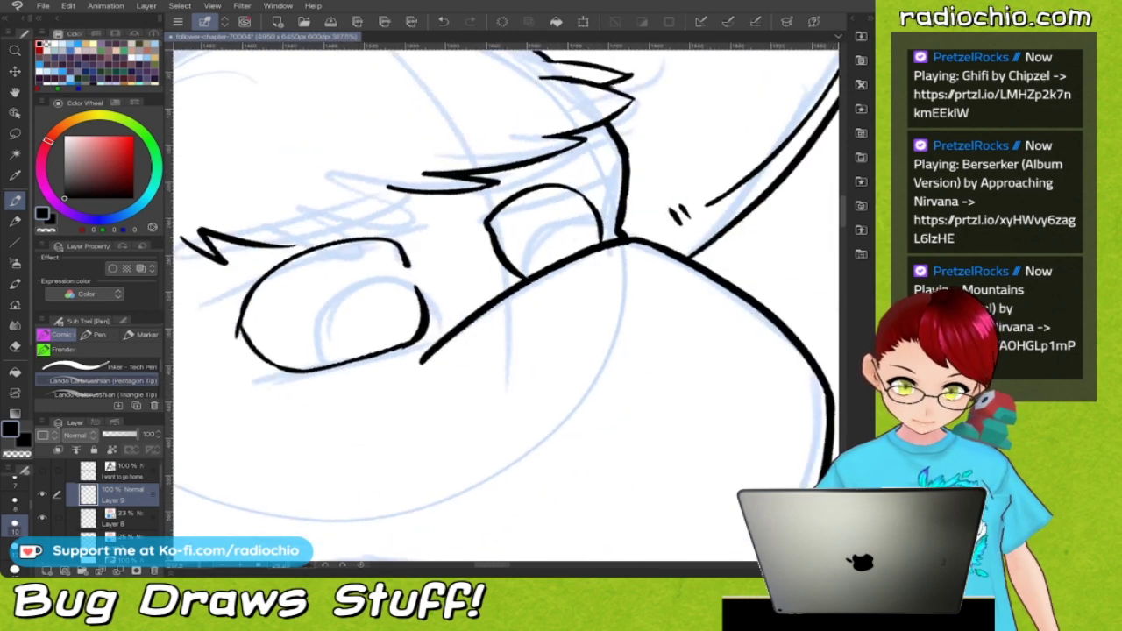
pyautogui.scroll(2, 506, 305)
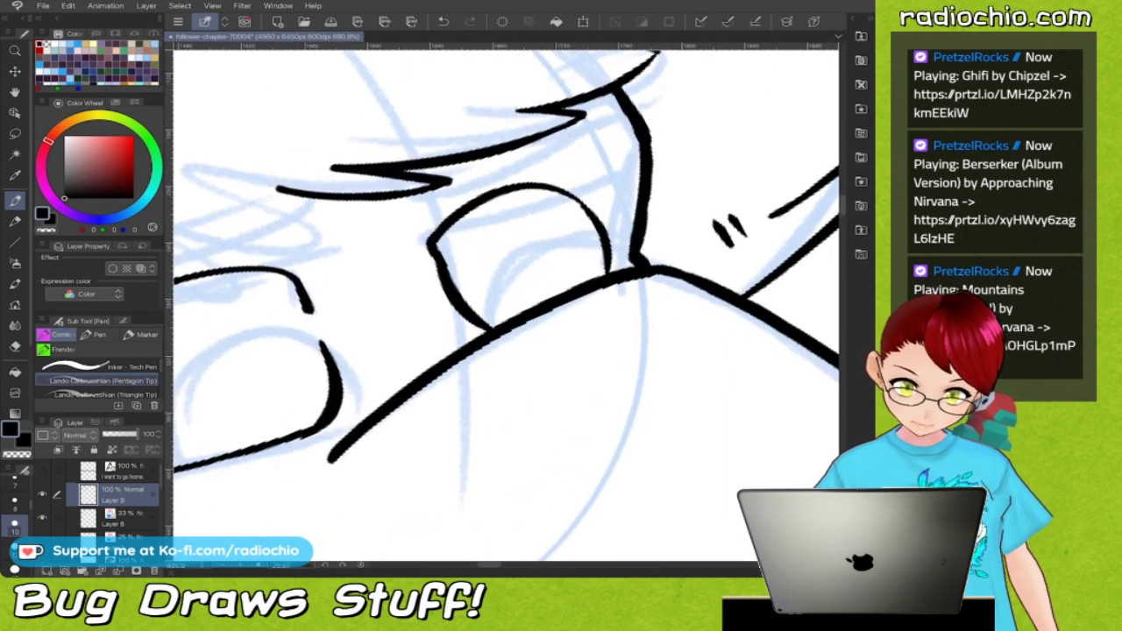
pyautogui.moveTo(496, 325)
pyautogui.mouseDown()
pyautogui.moveTo(593, 255)
pyautogui.moveTo(607, 275)
pyautogui.mouseUp()
pyautogui.moveTo(507, 305); pyautogui.dragTo(668, 212)
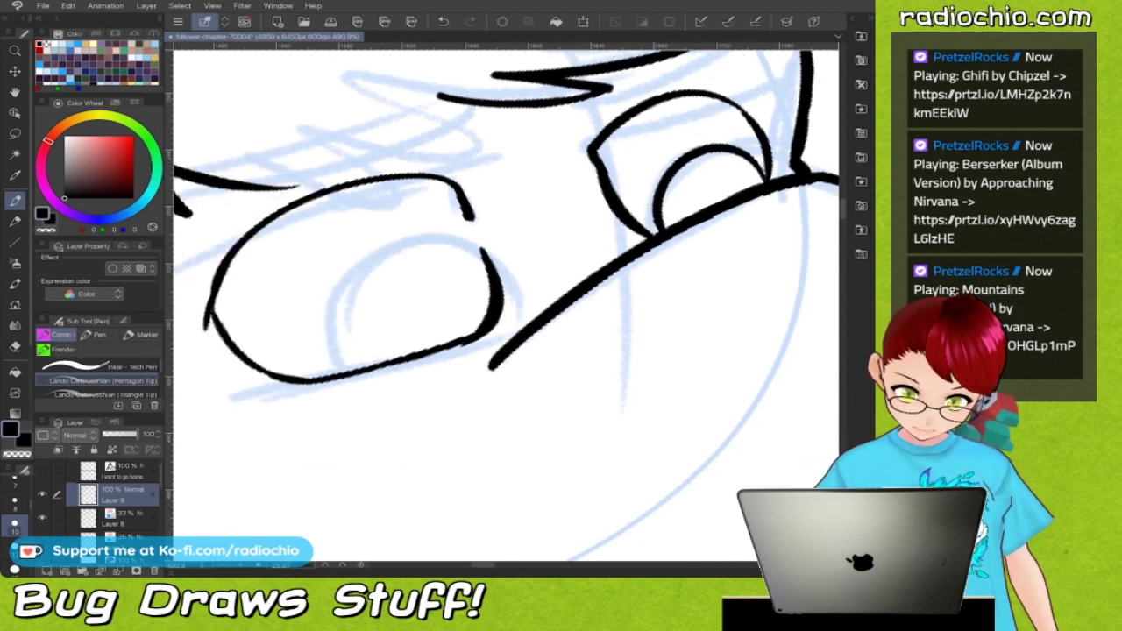
pyautogui.scroll(1, 507, 306)
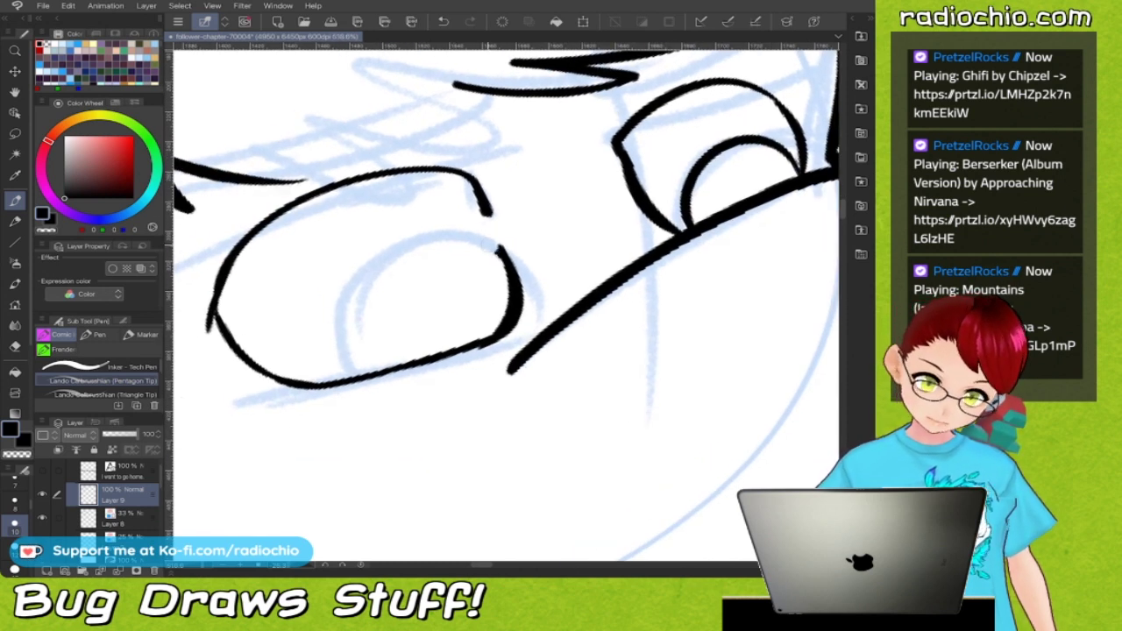
pyautogui.moveTo(492, 243); pyautogui.dragTo(351, 368)
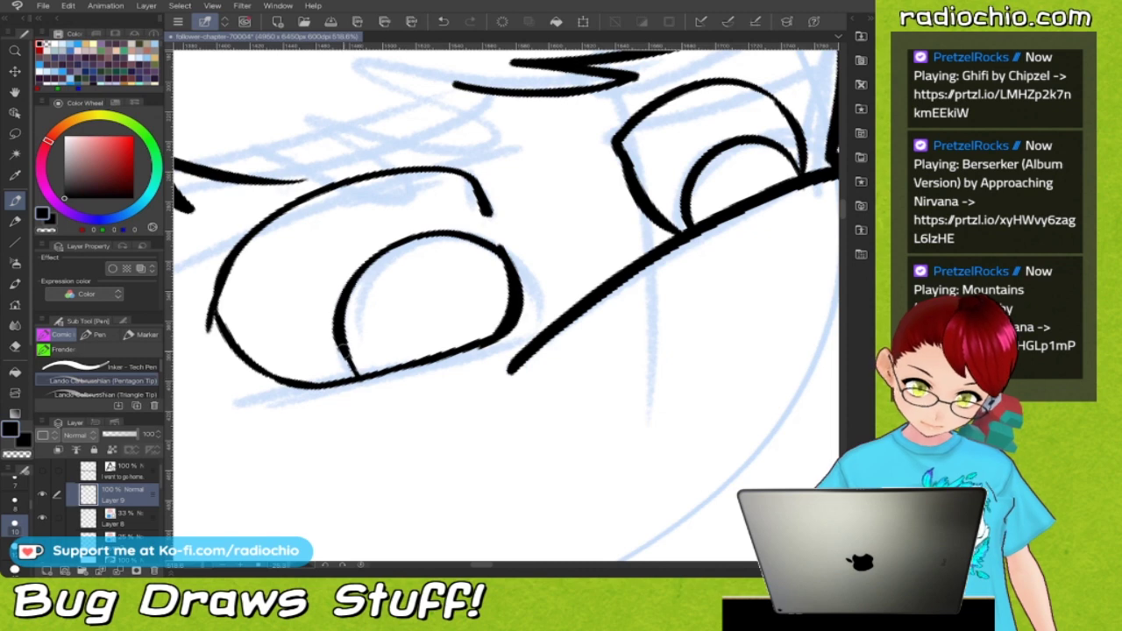
pyautogui.scroll(-4, 479, 281)
pyautogui.scroll(-2, 513, 289)
pyautogui.scroll(-3, 499, 302)
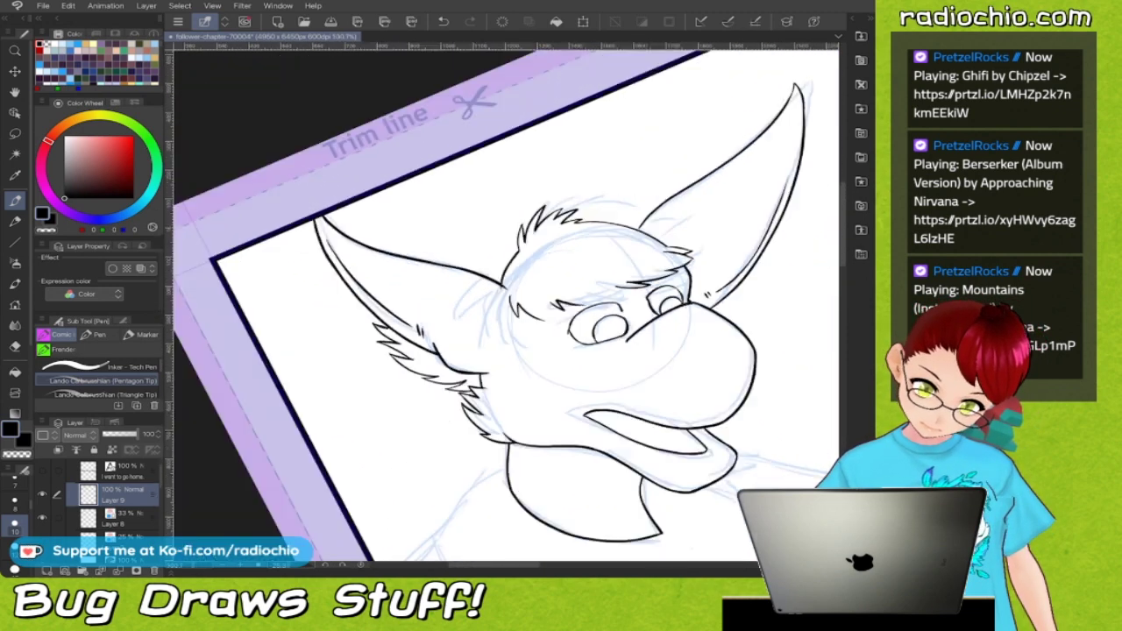
# Ink a narrow tapered eyebrow above the left eye, slanting down toward the muzzle.
pyautogui.scroll(5, 525, 233)
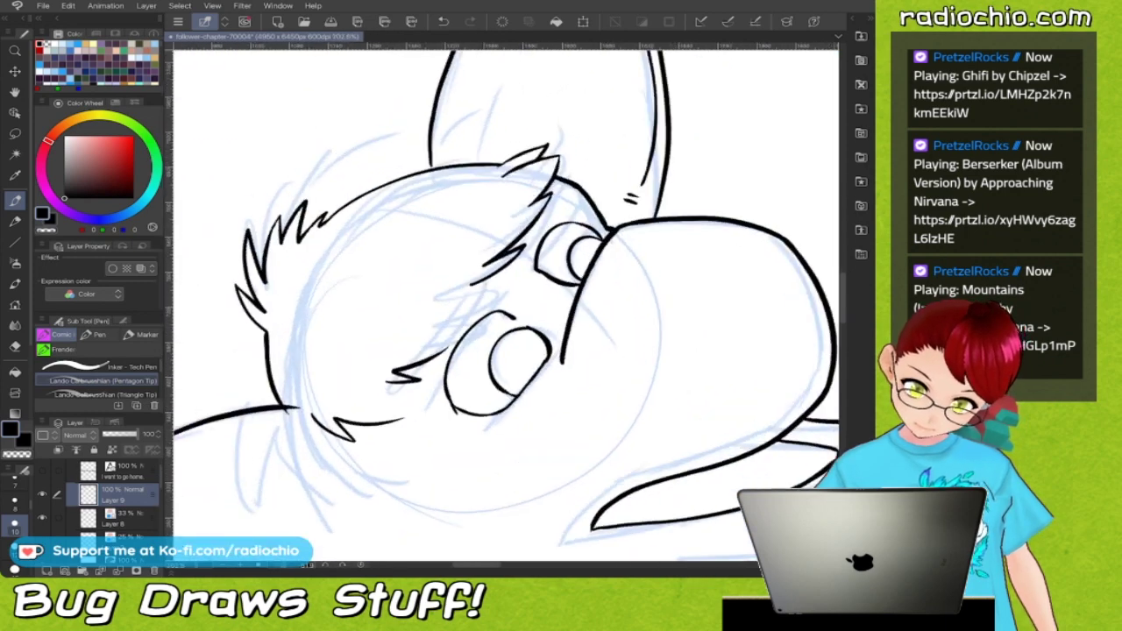
pyautogui.scroll(2, 377, 258)
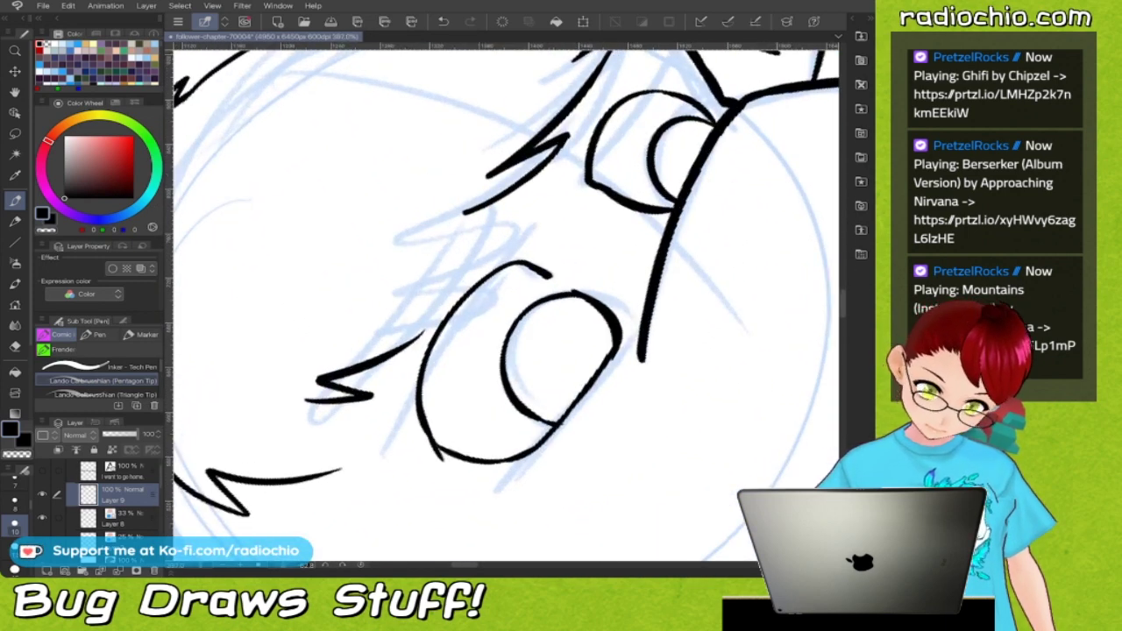
pyautogui.moveTo(485, 249)
pyautogui.mouseDown()
pyautogui.moveTo(340, 354)
pyautogui.moveTo(384, 300)
pyautogui.moveTo(481, 226)
pyautogui.mouseUp()
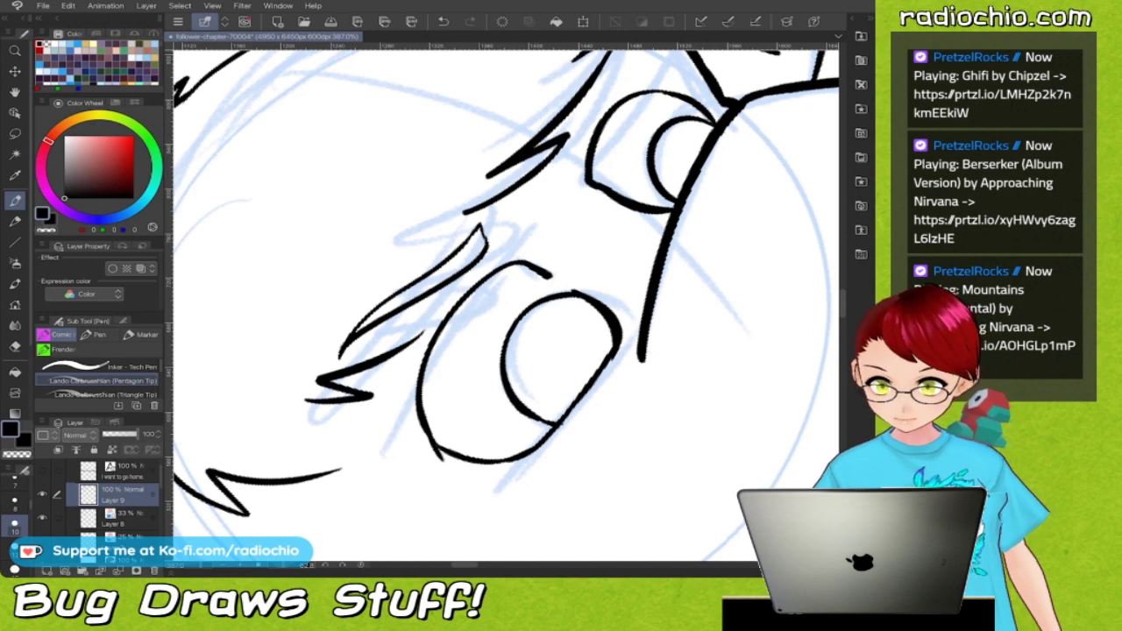
pyautogui.scroll(-5, 506, 305)
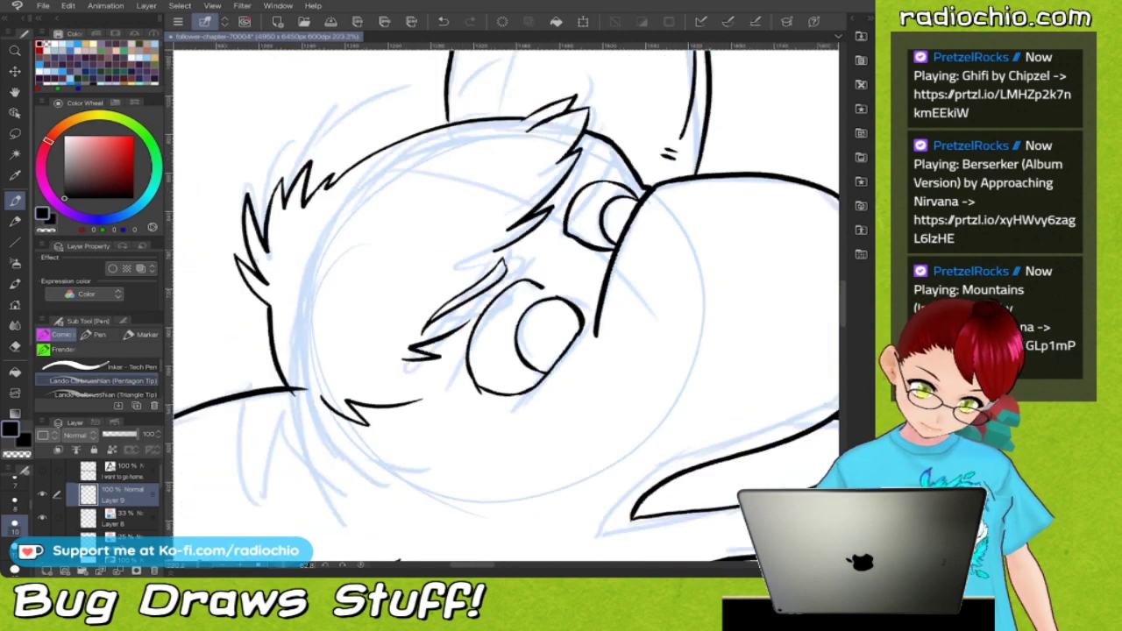
# Ink a tapered eyebrow above the right eye, crossing the pointed forehead hair tufts.
pyautogui.scroll(5, 505, 305)
pyautogui.scroll(3, 569, 215)
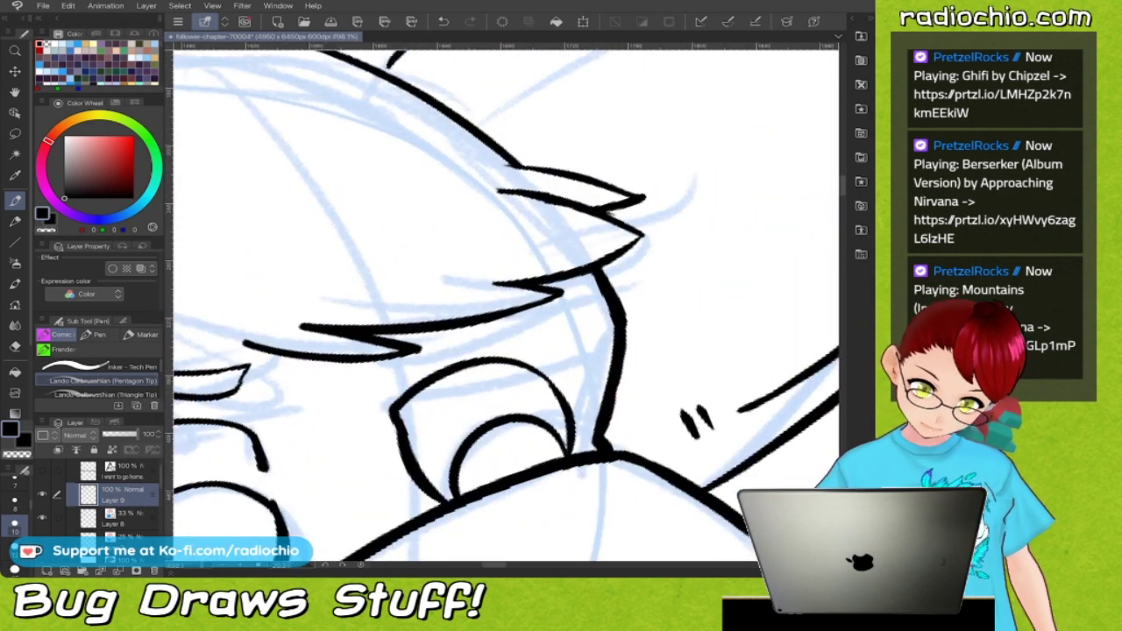
pyautogui.moveTo(371, 371)
pyautogui.mouseDown()
pyautogui.moveTo(458, 328)
pyautogui.moveTo(561, 289)
pyautogui.mouseUp()
pyautogui.moveTo(387, 372); pyautogui.dragTo(528, 288)
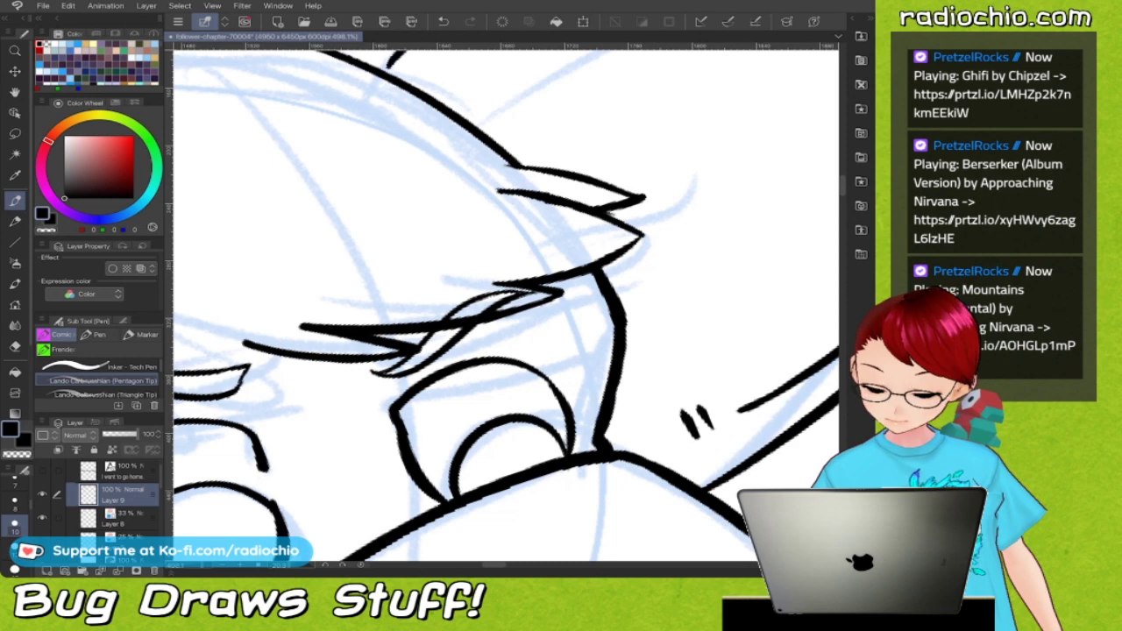
pyautogui.scroll(-5, 504, 303)
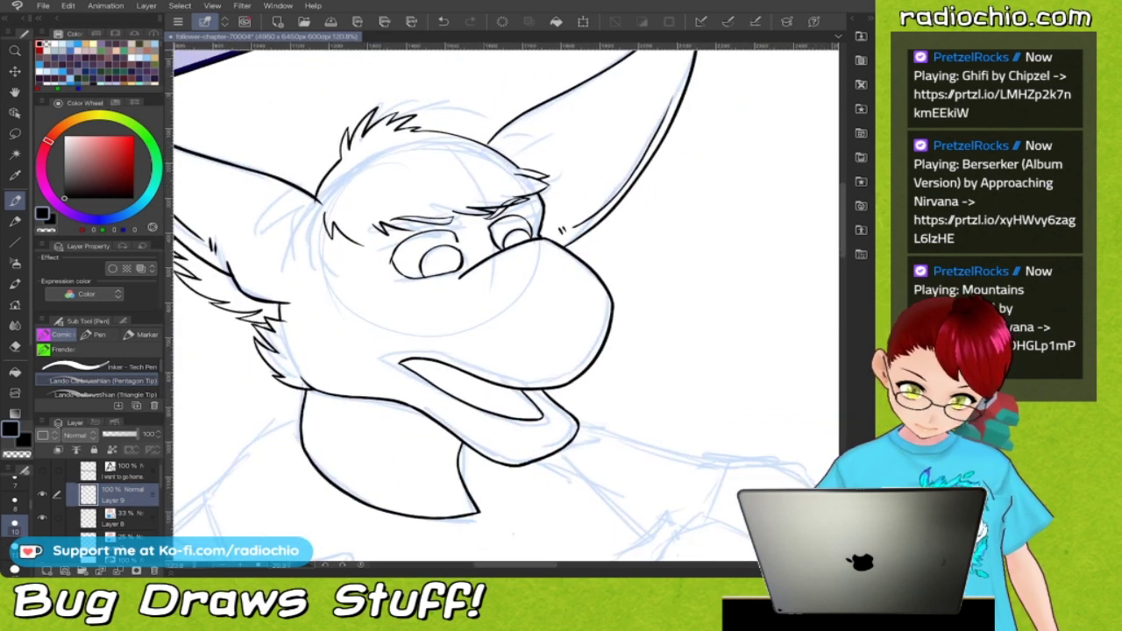
# Close the gap in the left eye's inner edge down to the iris and sharpen the eye's upper inner corner.
pyautogui.scroll(-3, 504, 303)
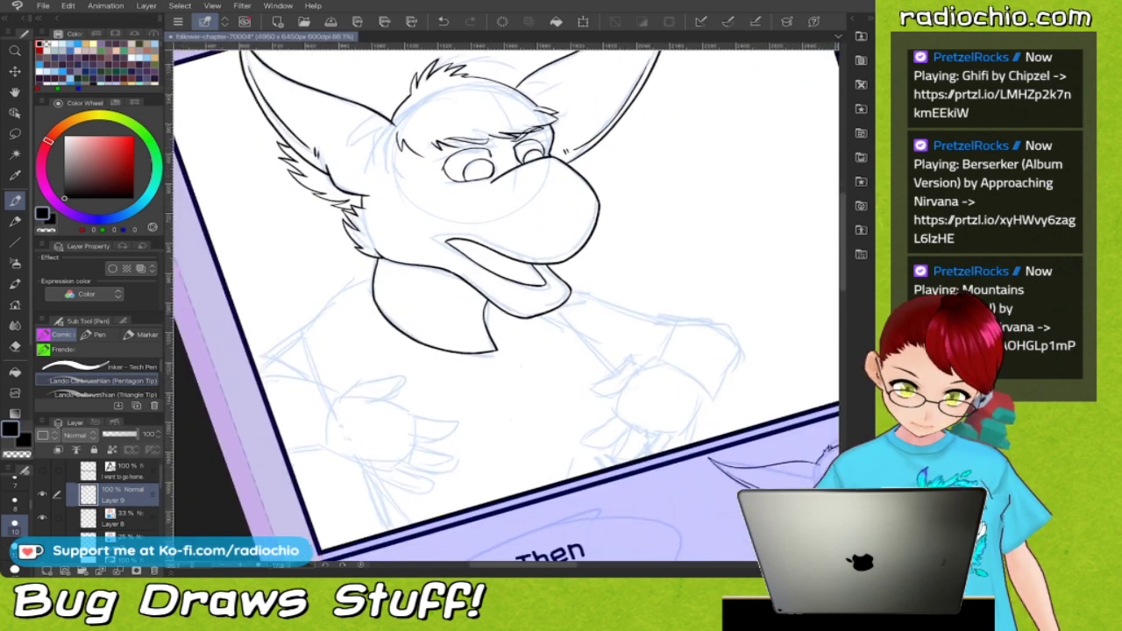
pyautogui.scroll(6, 486, 142)
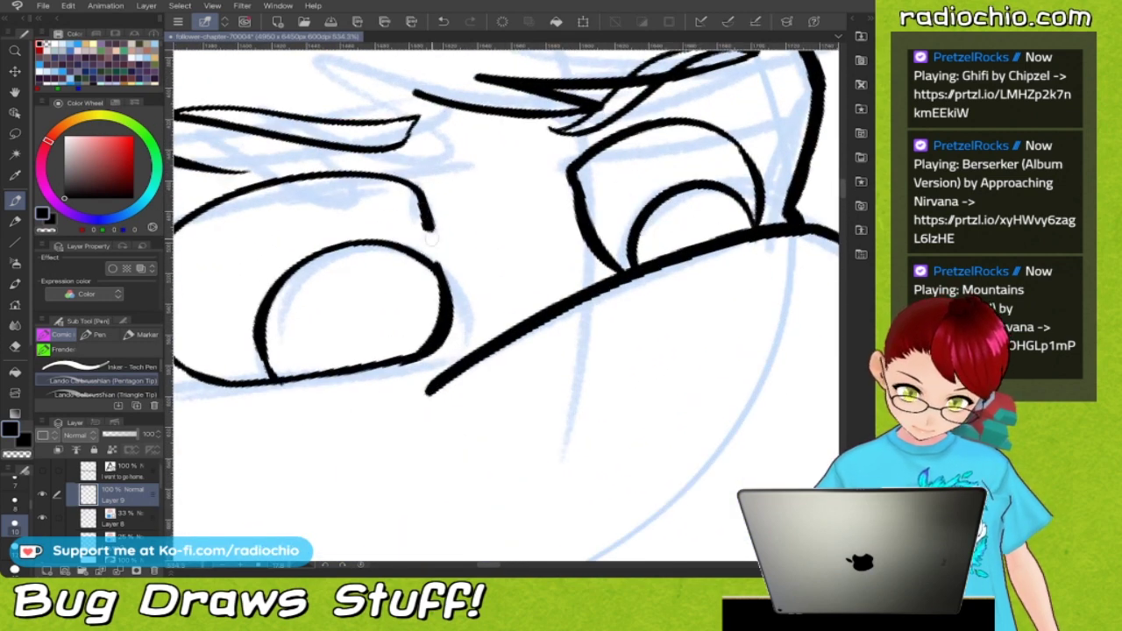
pyautogui.moveTo(432, 234); pyautogui.dragTo(441, 263)
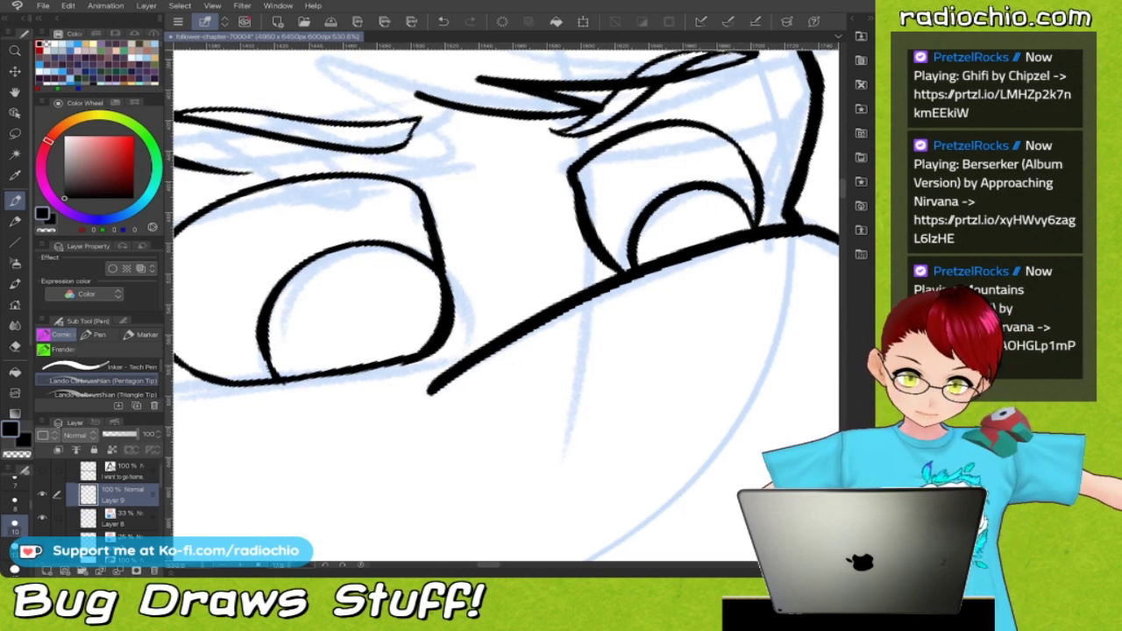
pyautogui.scroll(-5, 506, 307)
pyautogui.scroll(6, 506, 307)
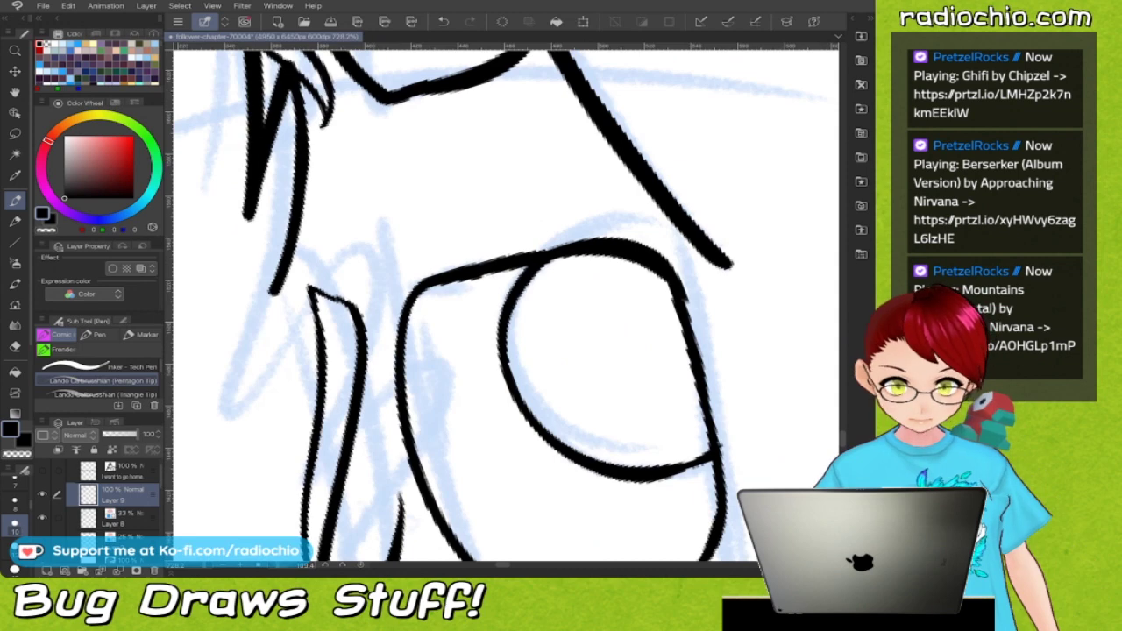
pyautogui.scroll(5, 385, 263)
pyautogui.moveTo(459, 273)
pyautogui.mouseDown()
pyautogui.moveTo(426, 304)
pyautogui.moveTo(444, 352)
pyautogui.mouseUp()
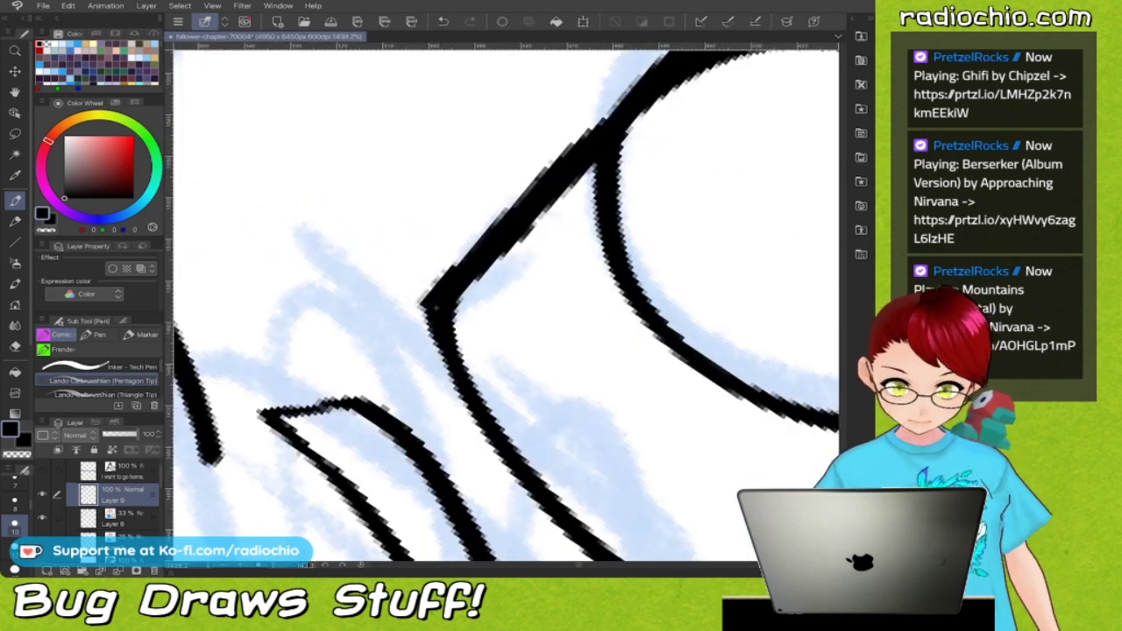
pyautogui.scroll(-5, 438, 307)
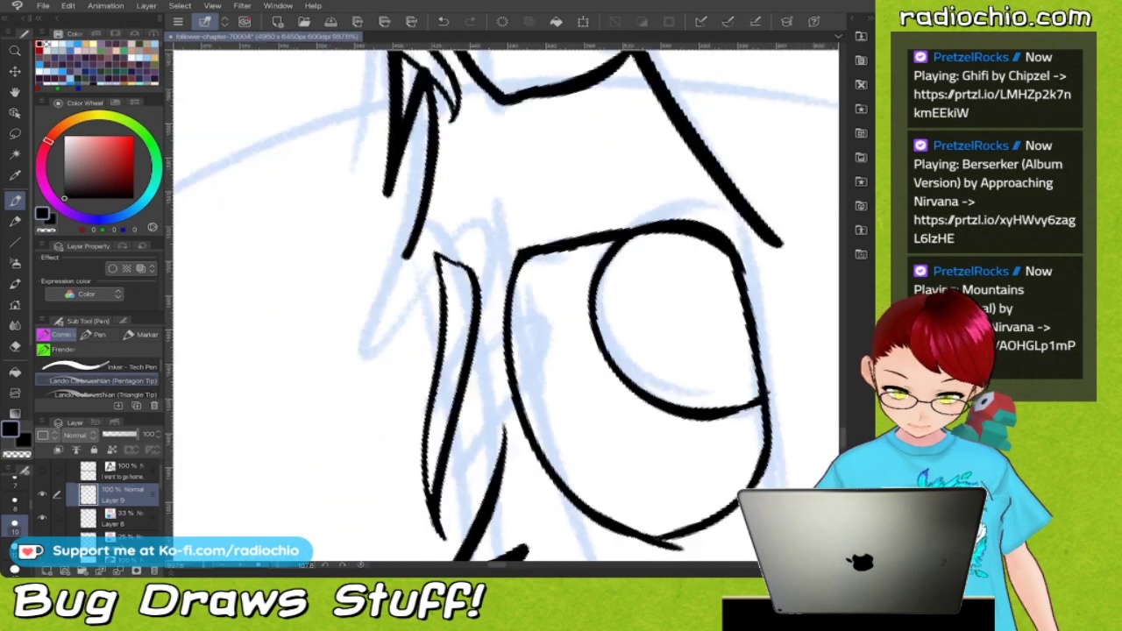
# Ink two small ticks and a tapered crease on the muzzle just below the lower end of its bridge line.
pyautogui.scroll(-5, 504, 303)
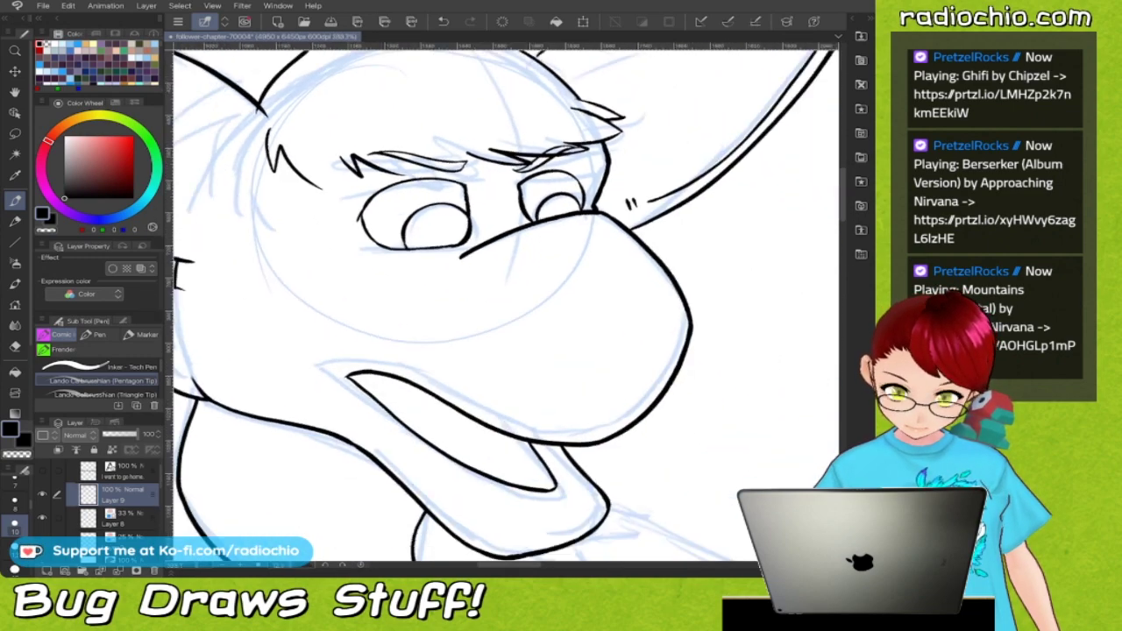
pyautogui.scroll(5, 491, 254)
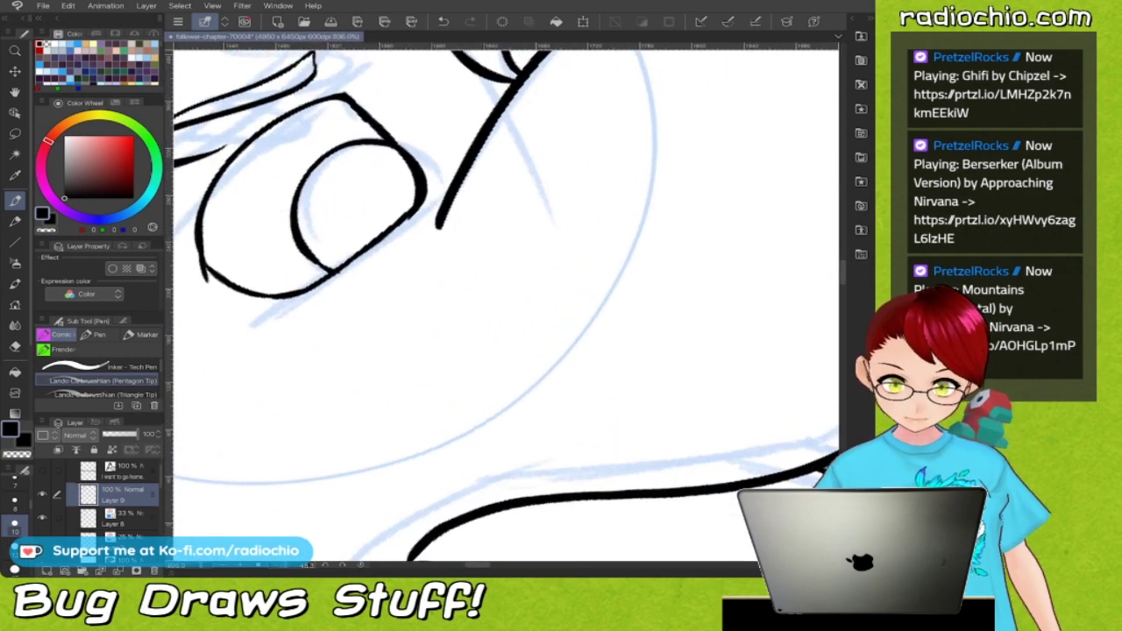
pyautogui.moveTo(415, 259); pyautogui.dragTo(405, 281)
pyautogui.moveTo(423, 261)
pyautogui.mouseDown()
pyautogui.moveTo(416, 278)
pyautogui.moveTo(598, 135)
pyautogui.mouseUp()
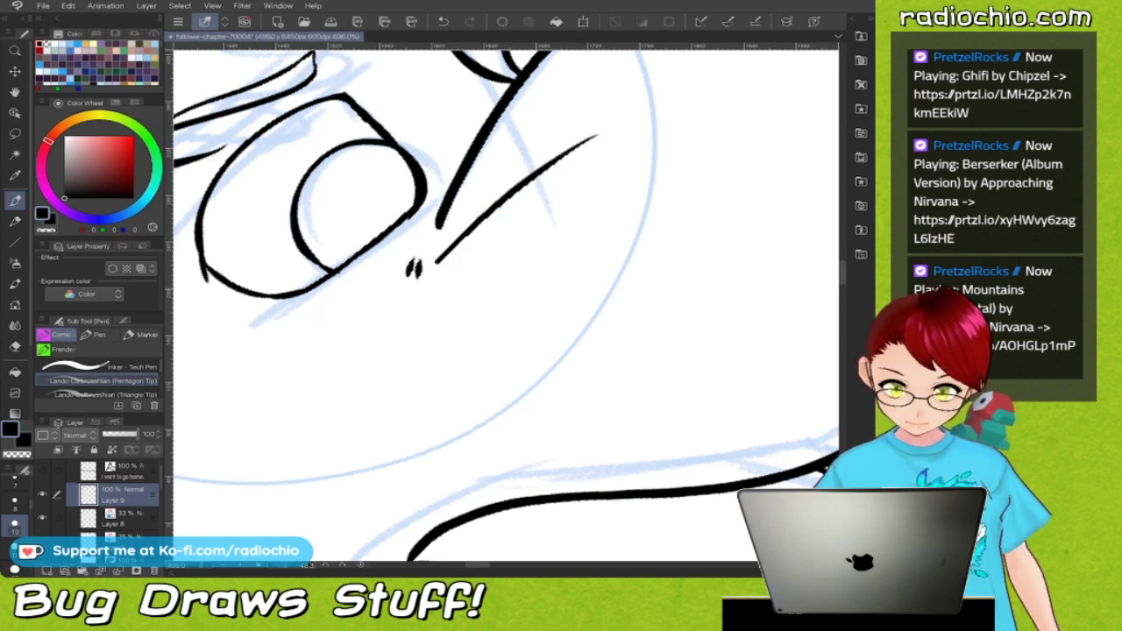
# Ink the left shoulder as one curved stroke running outward from the pointed shape under the jaw.
pyautogui.scroll(-5, 506, 302)
pyautogui.scroll(-5, 506, 302)
pyautogui.scroll(5, 506, 303)
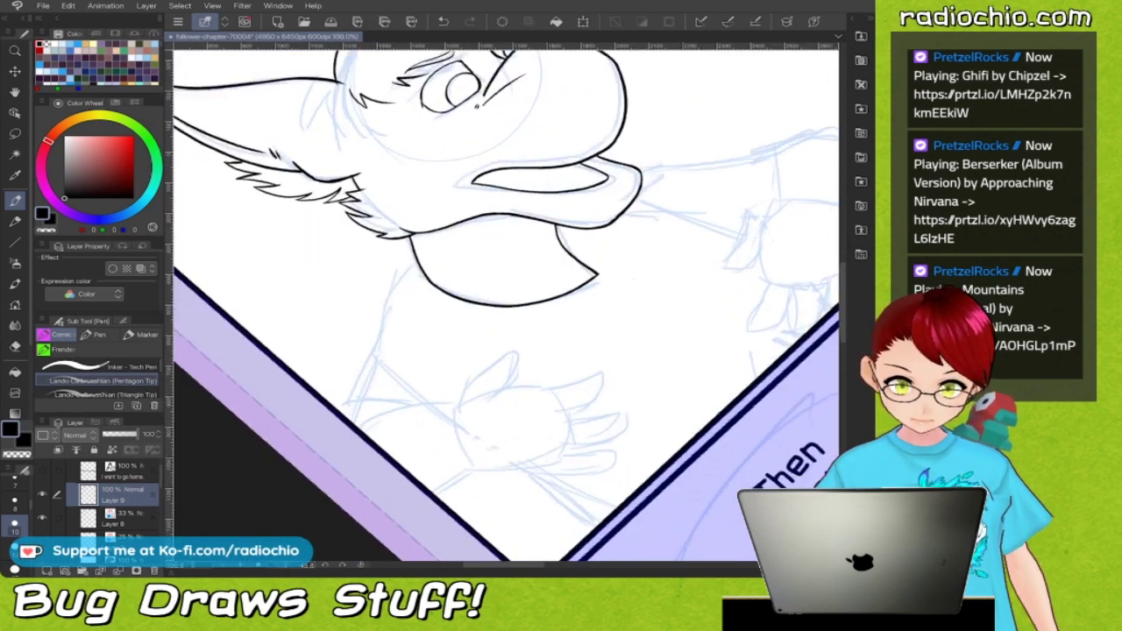
pyautogui.scroll(2, 506, 302)
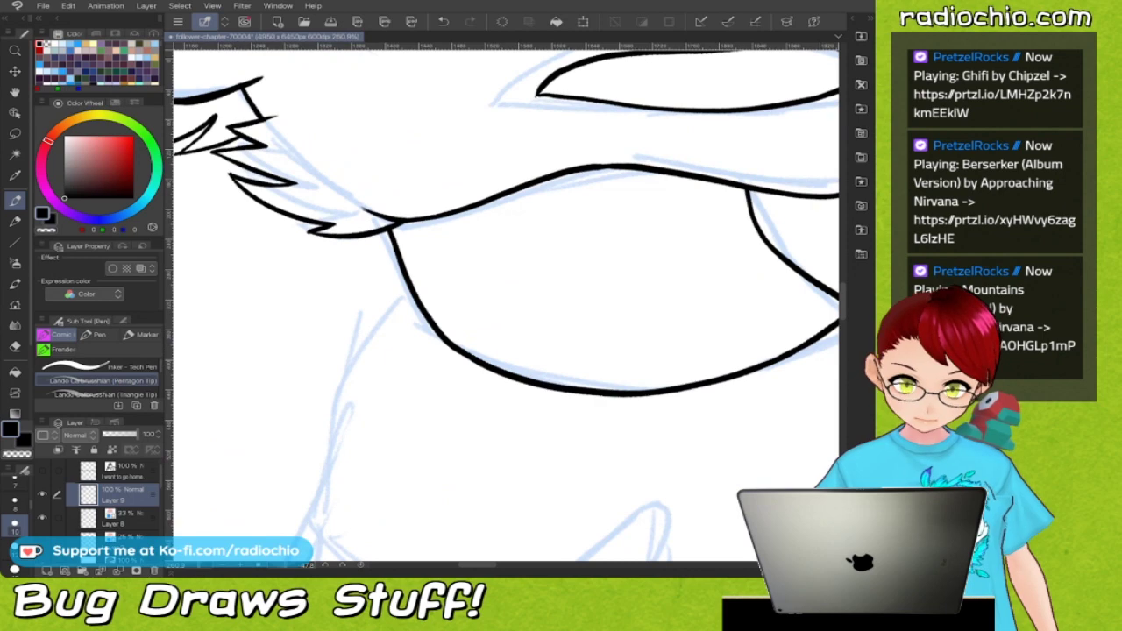
pyautogui.moveTo(402, 273); pyautogui.dragTo(306, 435)
pyautogui.scroll(-5, 505, 306)
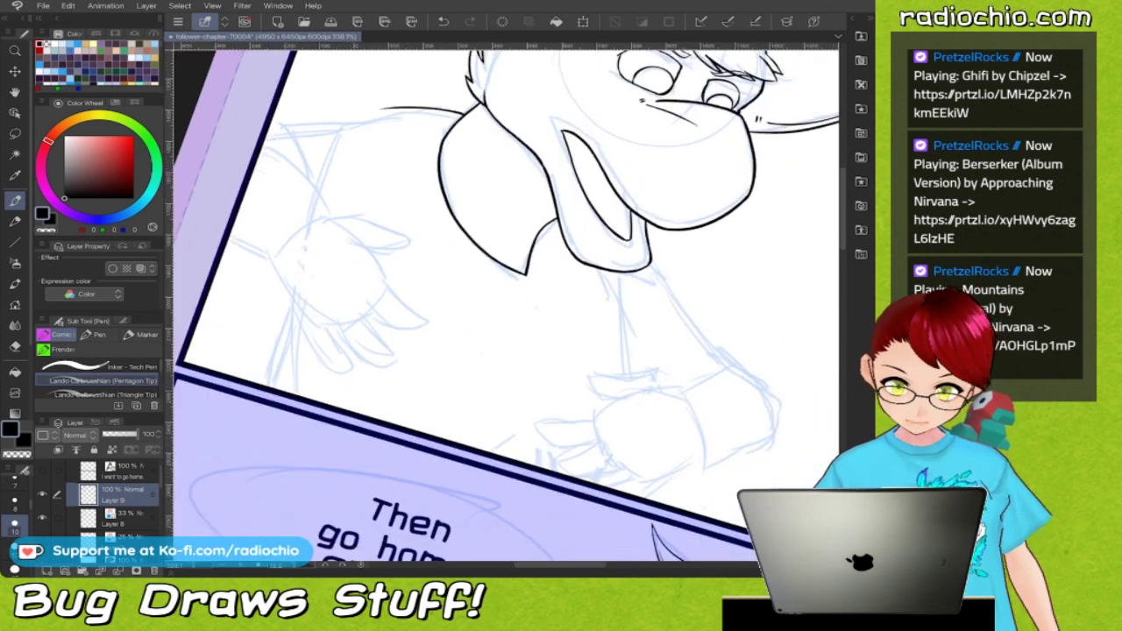
# Ink the right hand's thumb outline, curving into the notch between thumb and index finger.
pyautogui.scroll(4, 506, 306)
pyautogui.scroll(-2, 506, 306)
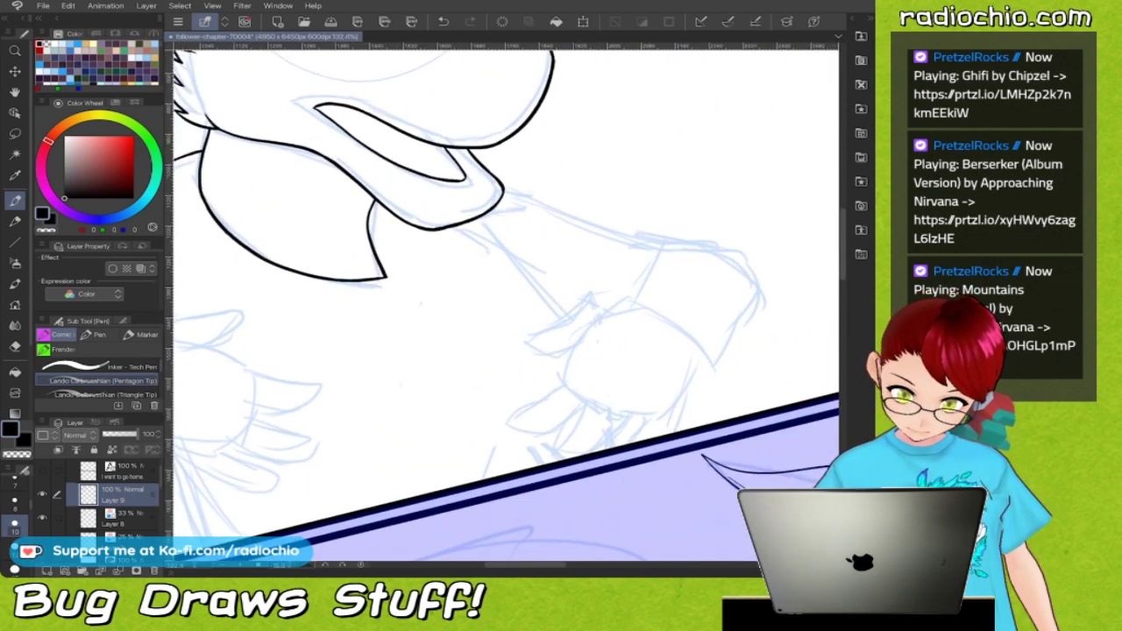
pyautogui.scroll(-2, 506, 306)
pyautogui.scroll(5, 506, 306)
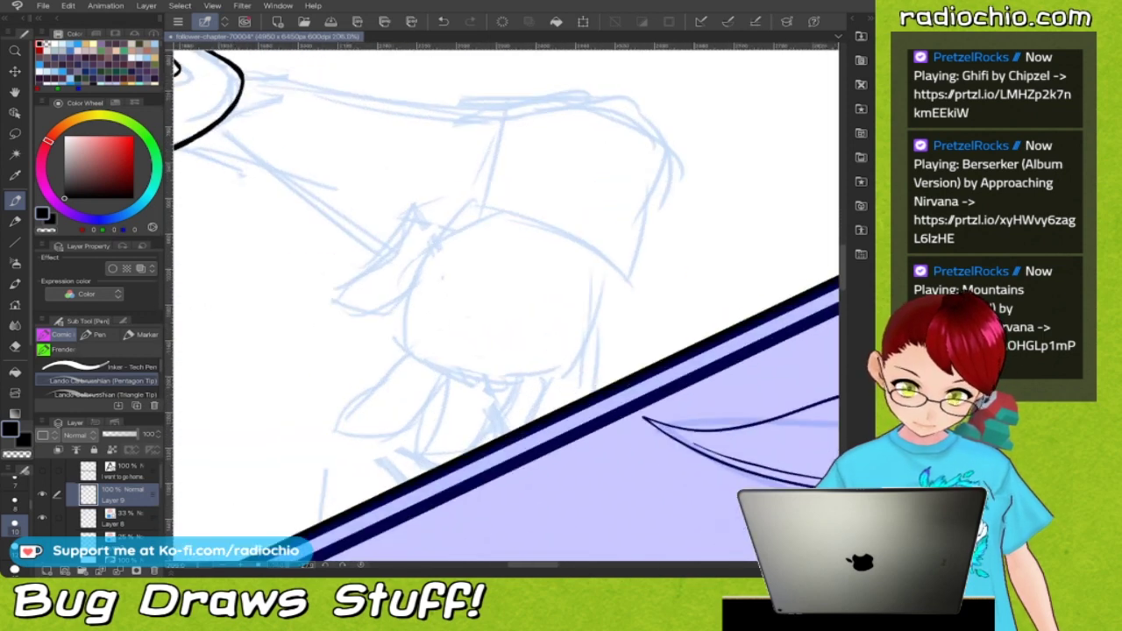
pyautogui.scroll(2, 506, 306)
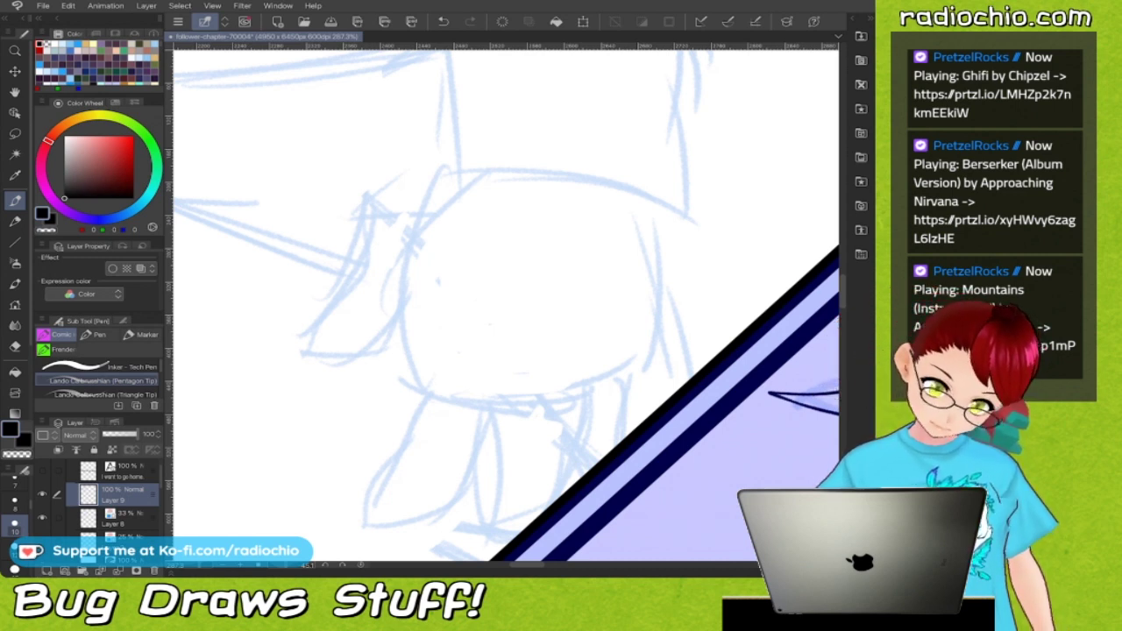
pyautogui.moveTo(431, 186)
pyautogui.mouseDown()
pyautogui.moveTo(382, 221)
pyautogui.moveTo(296, 341)
pyautogui.moveTo(322, 366)
pyautogui.moveTo(358, 370)
pyautogui.moveTo(466, 282)
pyautogui.moveTo(428, 396)
pyautogui.mouseUp()
pyautogui.moveTo(465, 282)
pyautogui.mouseDown()
pyautogui.moveTo(453, 195)
pyautogui.moveTo(493, 207)
pyautogui.moveTo(526, 270)
pyautogui.mouseUp()
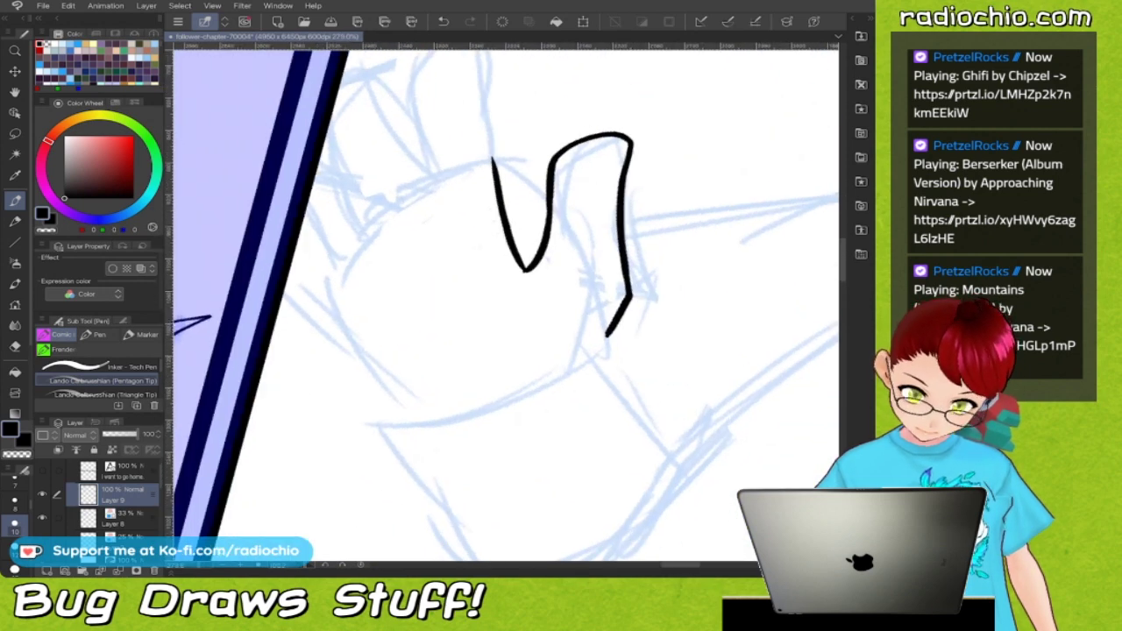
# Ink the right hand's curved outer edge and both sides of its long index finger.
pyautogui.moveTo(313, 237)
pyautogui.mouseDown()
pyautogui.moveTo(316, 317)
pyautogui.moveTo(385, 427)
pyautogui.mouseUp()
pyautogui.moveTo(327, 357); pyautogui.dragTo(397, 433)
pyautogui.moveTo(526, 270)
pyautogui.mouseDown()
pyautogui.moveTo(494, 258)
pyautogui.moveTo(559, 329)
pyautogui.moveTo(491, 163)
pyautogui.moveTo(469, 176)
pyautogui.moveTo(363, 133)
pyautogui.moveTo(341, 88)
pyautogui.mouseUp()
pyautogui.moveTo(347, 260)
pyautogui.mouseDown()
pyautogui.moveTo(335, 351)
pyautogui.moveTo(357, 463)
pyautogui.moveTo(404, 459)
pyautogui.moveTo(434, 351)
pyautogui.moveTo(452, 193)
pyautogui.moveTo(526, 263)
pyautogui.mouseUp()
# Ink the right hand's remaining fingers and fingertips tucked behind the index finger, down to the panel border.
pyautogui.scroll(3, 506, 305)
pyautogui.moveTo(456, 208)
pyautogui.mouseDown()
pyautogui.moveTo(506, 270)
pyautogui.moveTo(524, 321)
pyautogui.moveTo(530, 475)
pyautogui.mouseUp()
pyautogui.moveTo(541, 212); pyautogui.dragTo(559, 250)
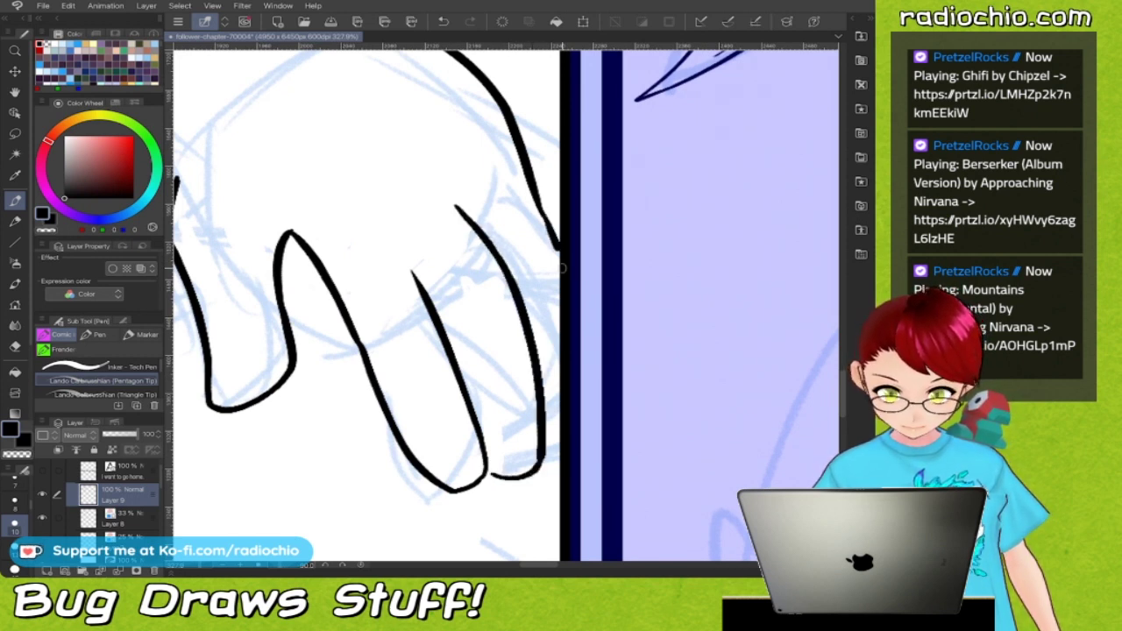
pyautogui.moveTo(550, 445); pyautogui.dragTo(561, 441)
pyautogui.scroll(5, 506, 305)
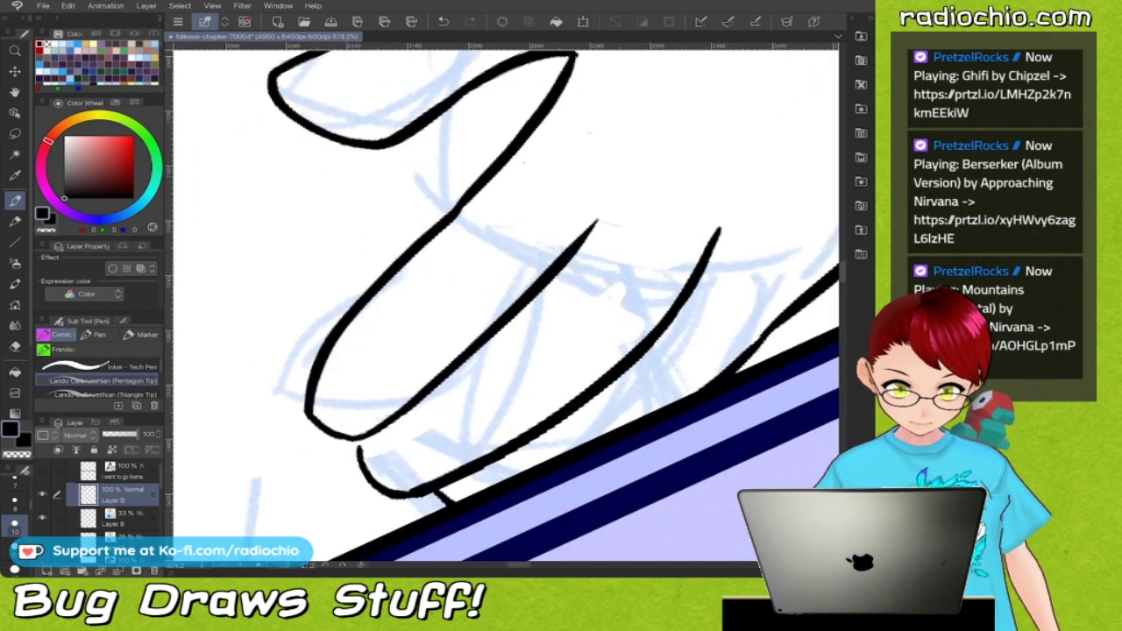
pyautogui.moveTo(354, 365); pyautogui.dragTo(369, 410)
# Ink the left hand's thumb with the notch beneath it, and the curved outer edge of the palm.
pyautogui.scroll(-6, 438, 332)
pyautogui.scroll(-5, 506, 305)
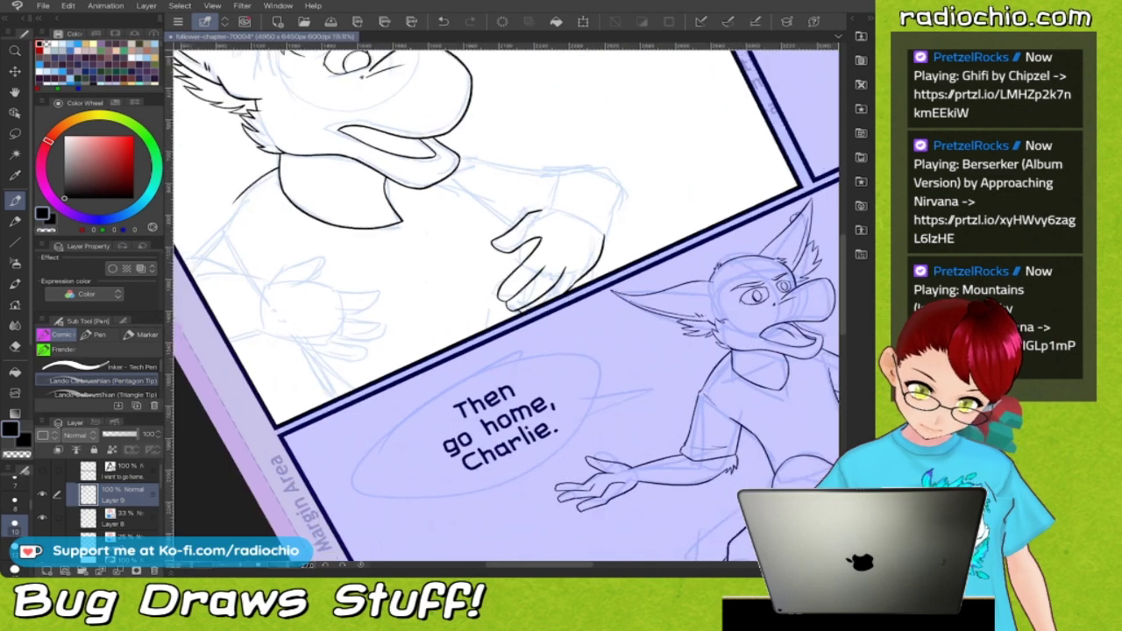
pyautogui.scroll(5, 505, 305)
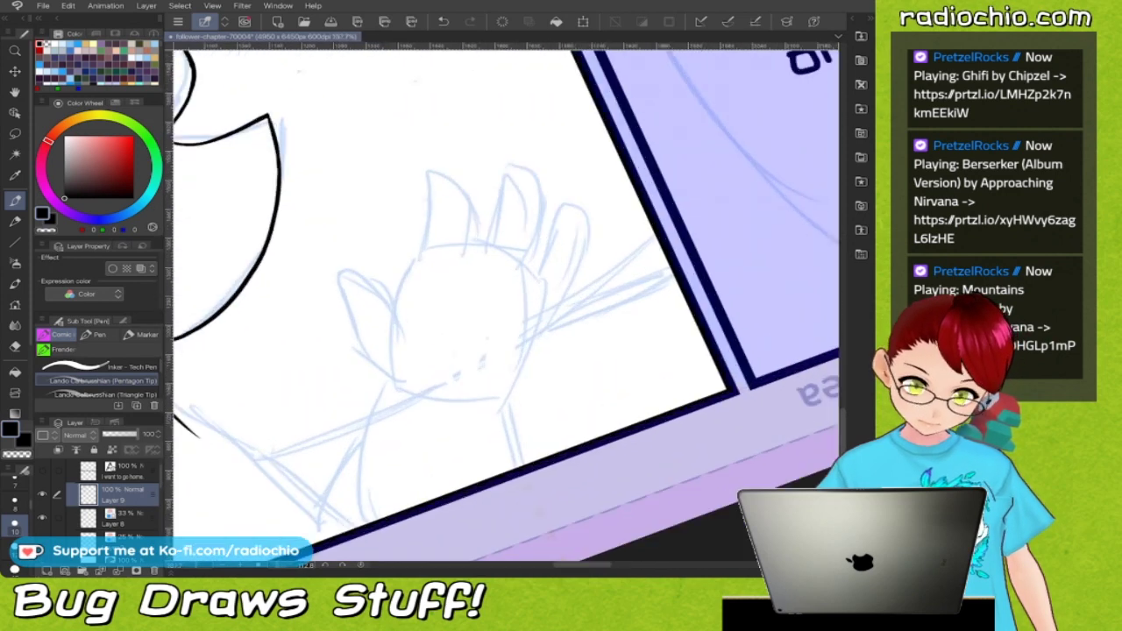
pyautogui.moveTo(332, 431)
pyautogui.mouseDown()
pyautogui.moveTo(297, 306)
pyautogui.moveTo(312, 197)
pyautogui.moveTo(355, 243)
pyautogui.moveTo(377, 333)
pyautogui.moveTo(408, 237)
pyautogui.moveTo(439, 219)
pyautogui.moveTo(561, 201)
pyautogui.moveTo(614, 289)
pyautogui.mouseUp()
pyautogui.scroll(-3, 464, 294)
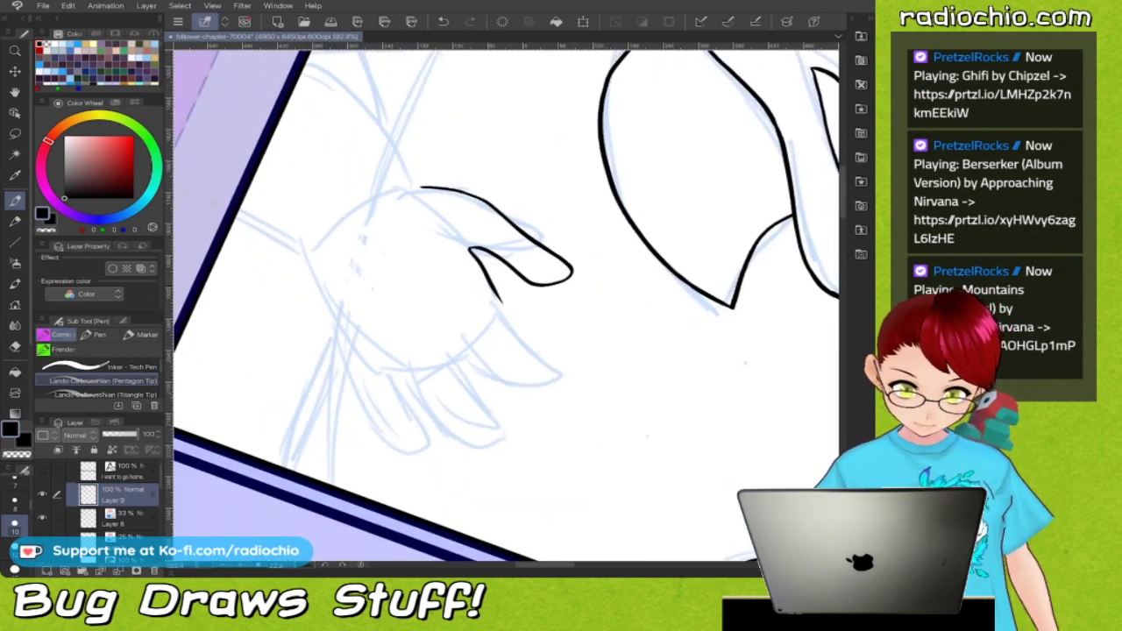
pyautogui.moveTo(324, 230); pyautogui.dragTo(351, 345)
pyautogui.scroll(-2, 506, 305)
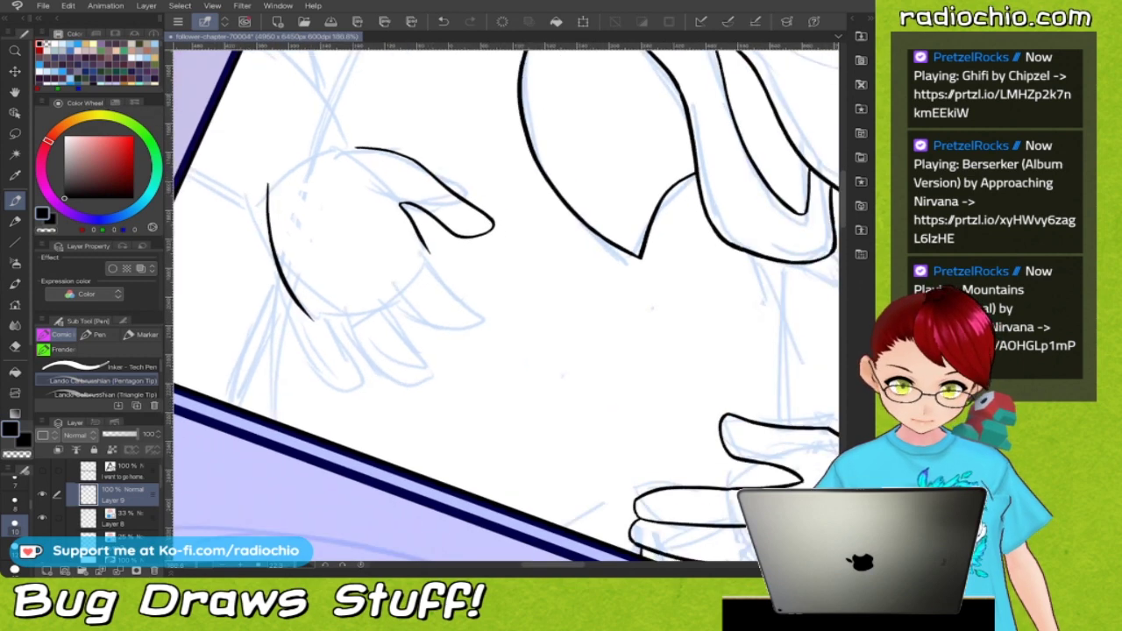
# Ink the left hand's index finger from the thumb notch around its rounded tip and back to the palm.
pyautogui.scroll(5, 507, 305)
pyautogui.moveTo(381, 303)
pyautogui.mouseDown()
pyautogui.moveTo(499, 394)
pyautogui.moveTo(506, 405)
pyautogui.moveTo(473, 433)
pyautogui.mouseUp()
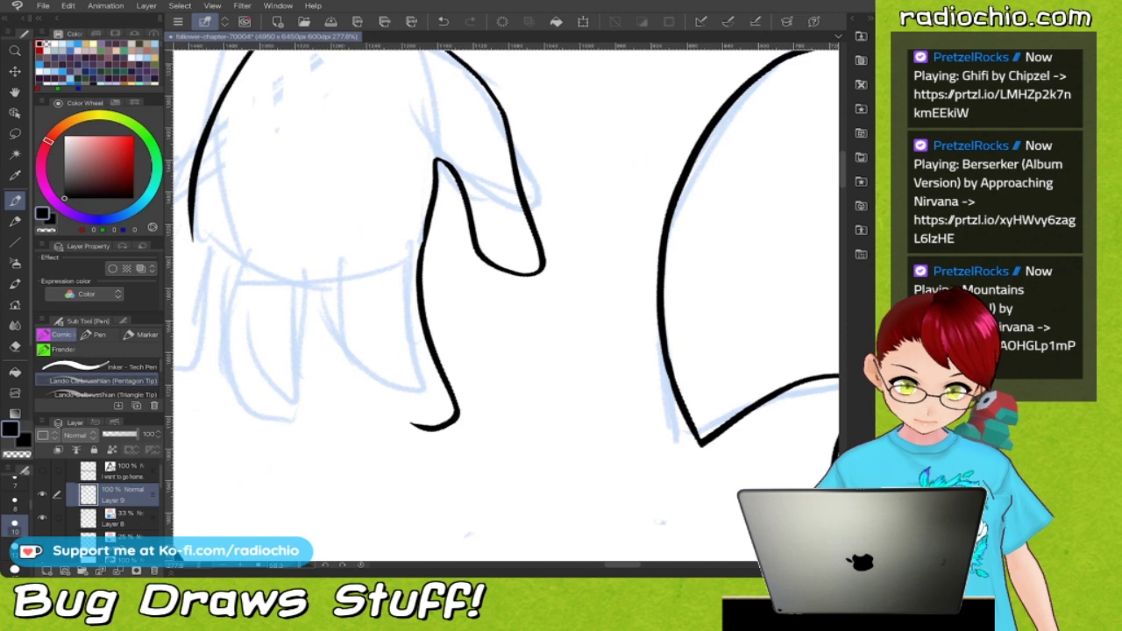
pyautogui.moveTo(340, 254)
pyautogui.mouseDown()
pyautogui.moveTo(354, 347)
pyautogui.moveTo(410, 422)
pyautogui.mouseUp()
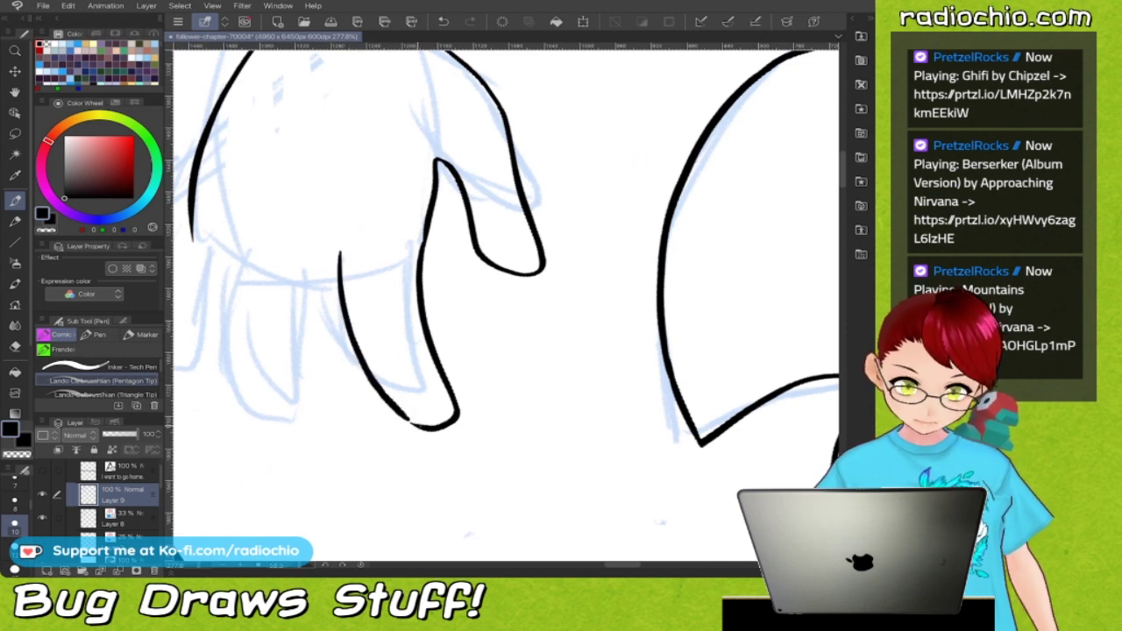
pyautogui.scroll(-2, 506, 305)
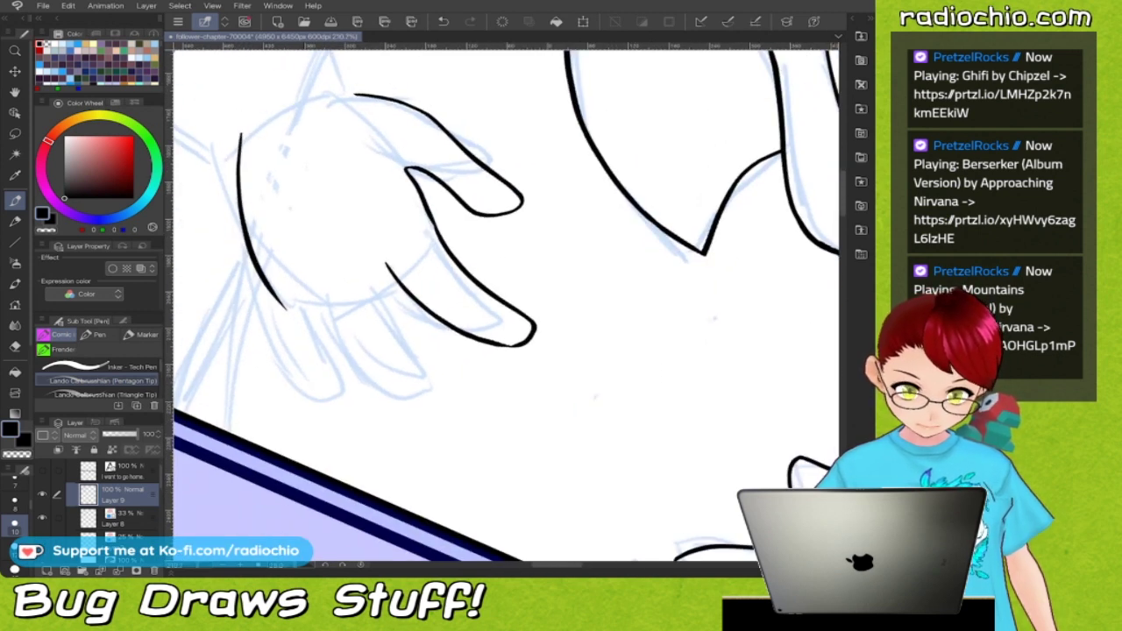
# Ink the left hand's middle and outer fingers, and join the index and middle fingers with a rounded notch at their base.
pyautogui.moveTo(373, 264)
pyautogui.mouseDown()
pyautogui.moveTo(393, 325)
pyautogui.moveTo(432, 379)
pyautogui.mouseUp()
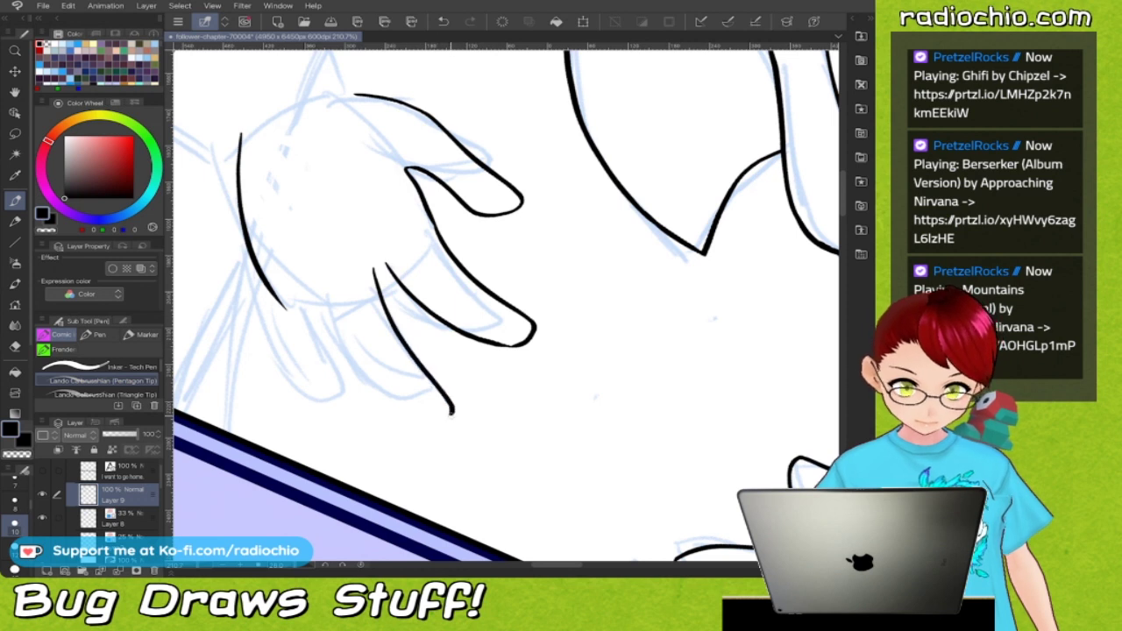
pyautogui.moveTo(323, 291)
pyautogui.mouseDown()
pyautogui.moveTo(358, 370)
pyautogui.moveTo(391, 404)
pyautogui.mouseUp()
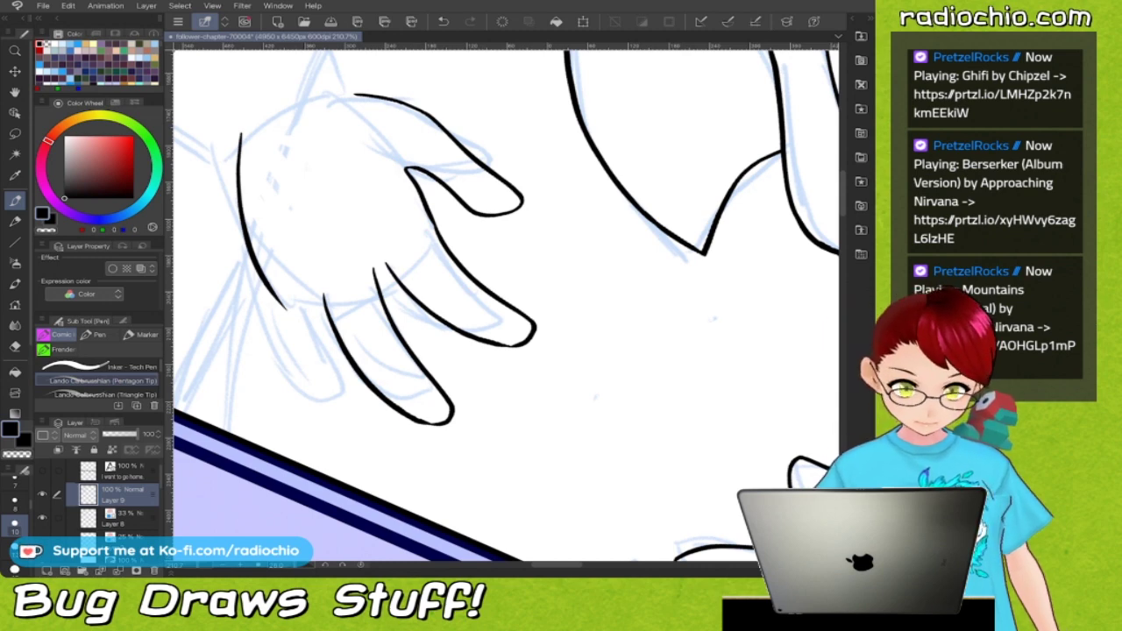
pyautogui.moveTo(283, 307)
pyautogui.mouseDown()
pyautogui.moveTo(331, 374)
pyautogui.moveTo(404, 419)
pyautogui.mouseUp()
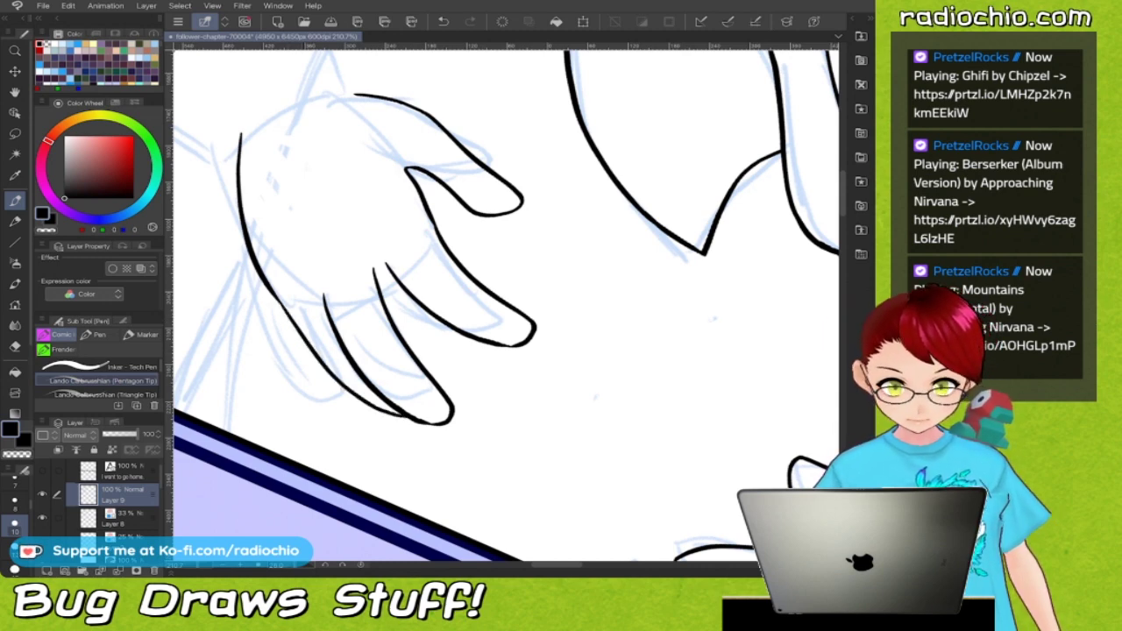
pyautogui.scroll(5, 437, 194)
pyautogui.moveTo(360, 388)
pyautogui.mouseDown()
pyautogui.moveTo(359, 368)
pyautogui.moveTo(383, 361)
pyautogui.moveTo(389, 372)
pyautogui.mouseUp()
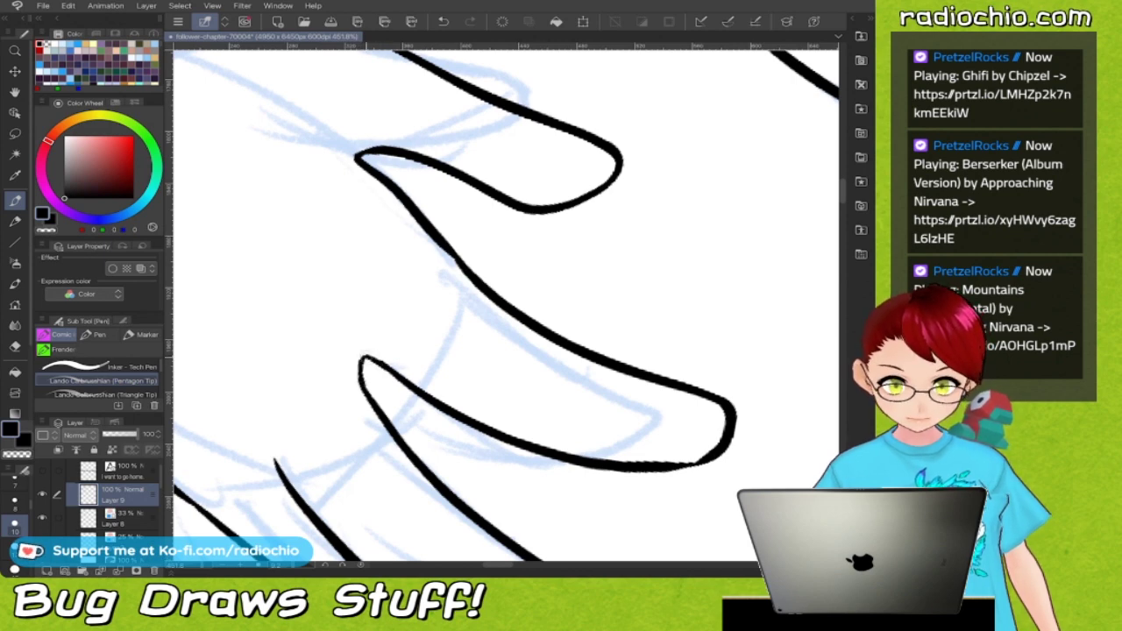
pyautogui.scroll(-5, 370, 254)
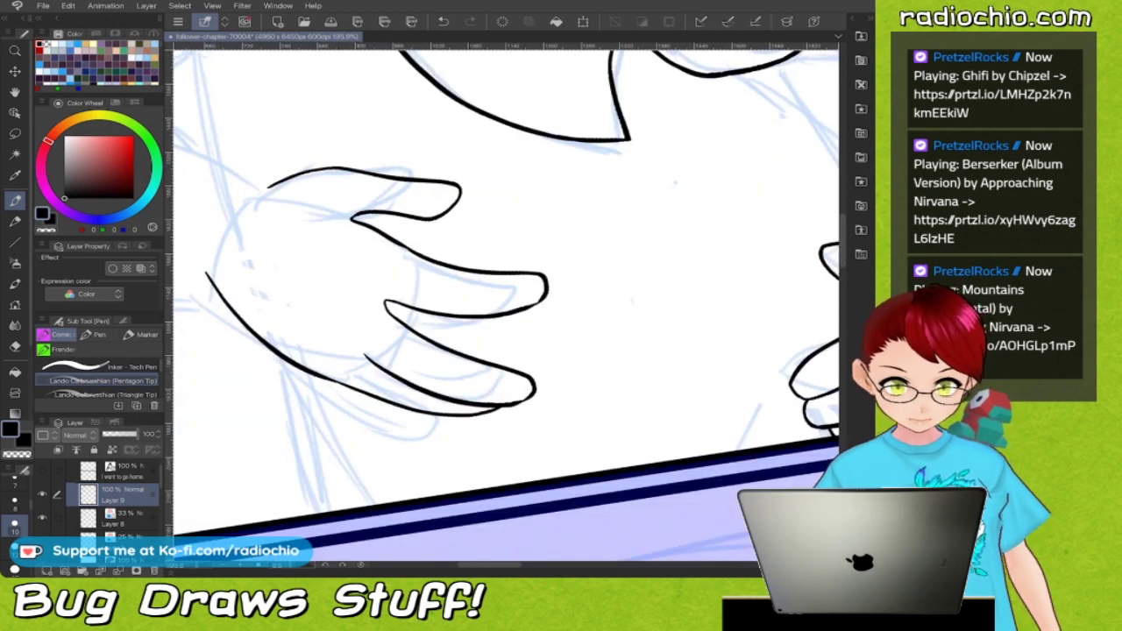
pyautogui.scroll(-5, 503, 301)
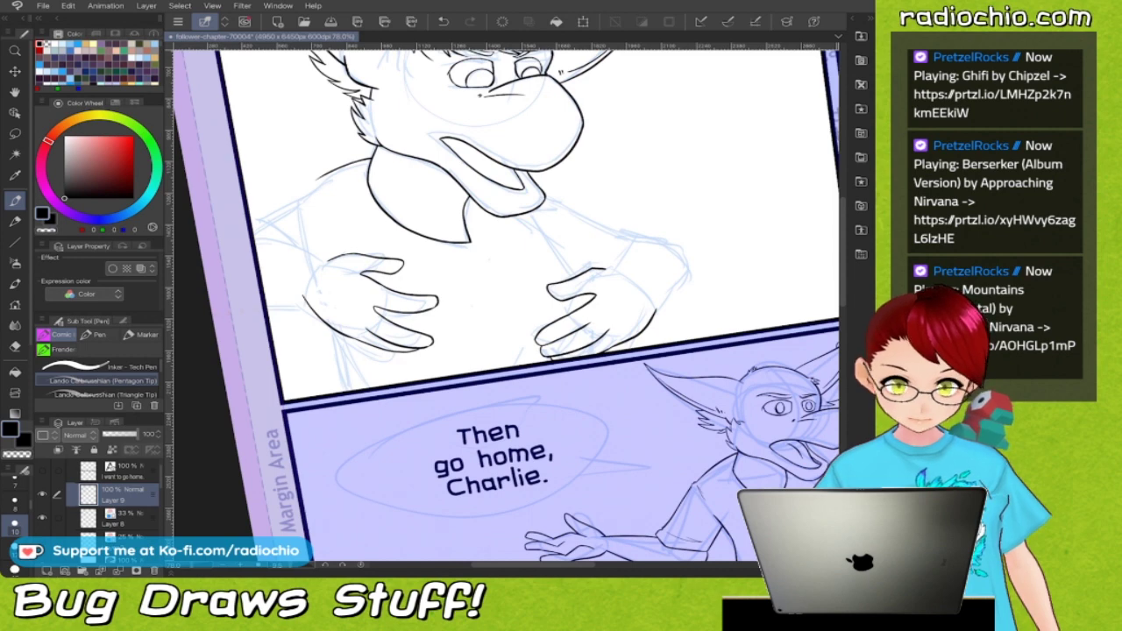
# Ink both curved sides of the right forearm above the hand, with a short crease at the wrist.
pyautogui.scroll(5, 561, 316)
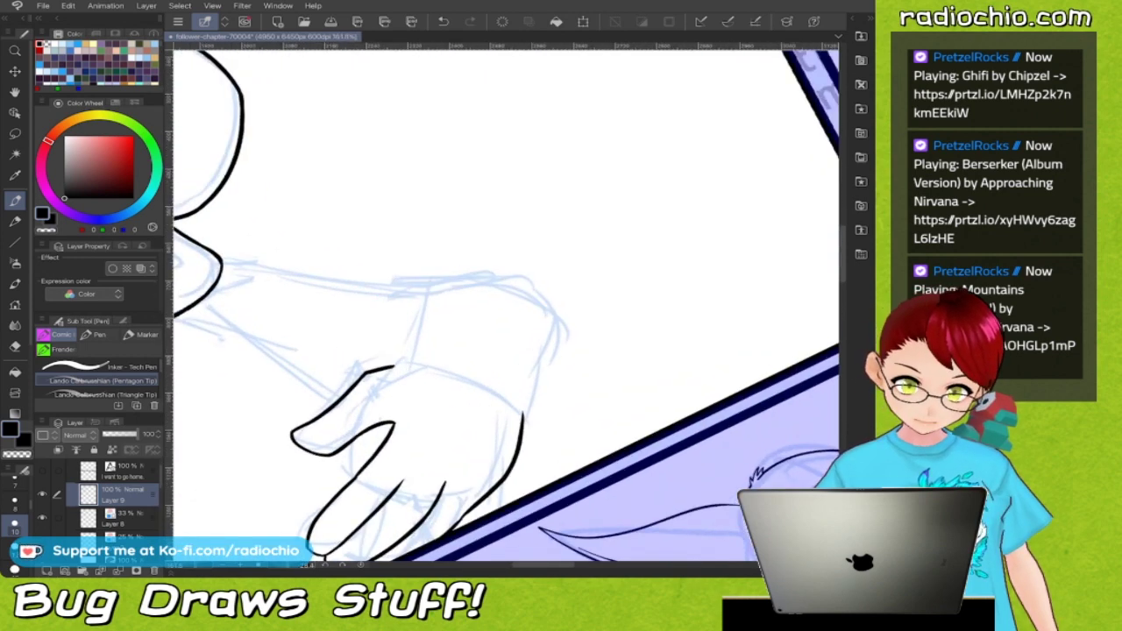
pyautogui.moveTo(405, 331); pyautogui.dragTo(449, 274)
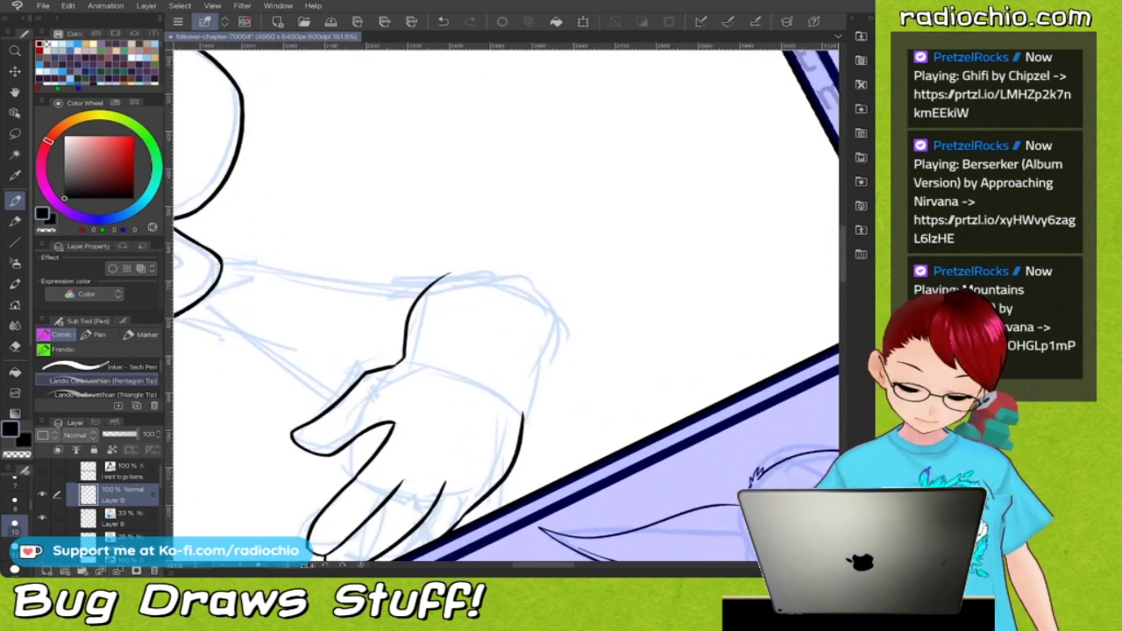
pyautogui.moveTo(537, 288)
pyautogui.mouseDown()
pyautogui.moveTo(555, 343)
pyautogui.moveTo(522, 417)
pyautogui.mouseUp()
pyautogui.scroll(3, 506, 305)
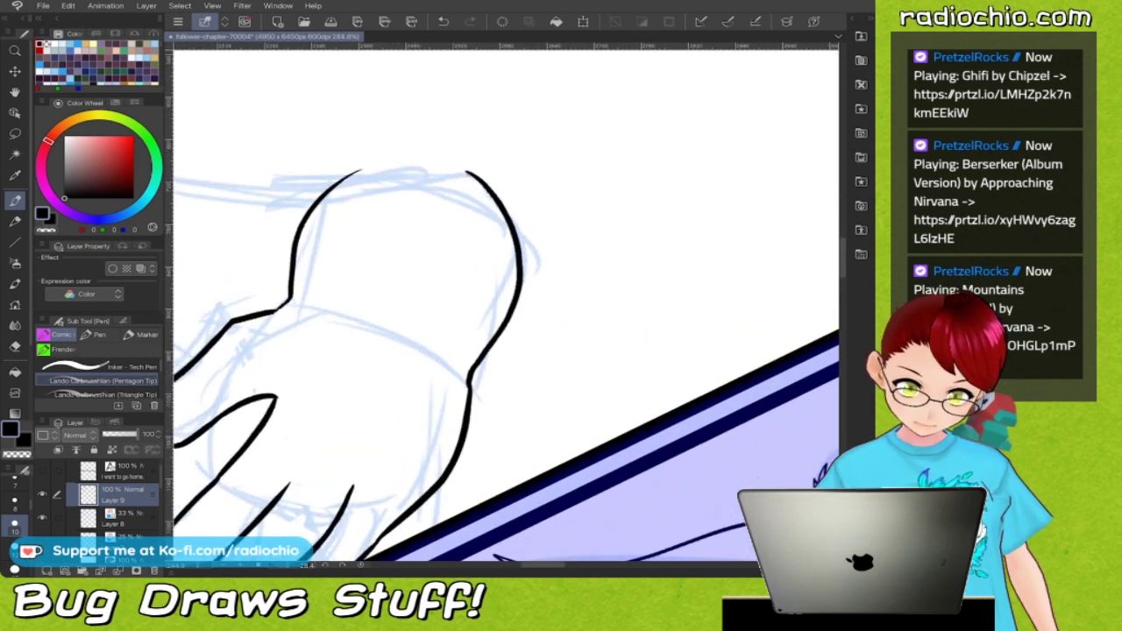
pyautogui.scroll(-3, 506, 305)
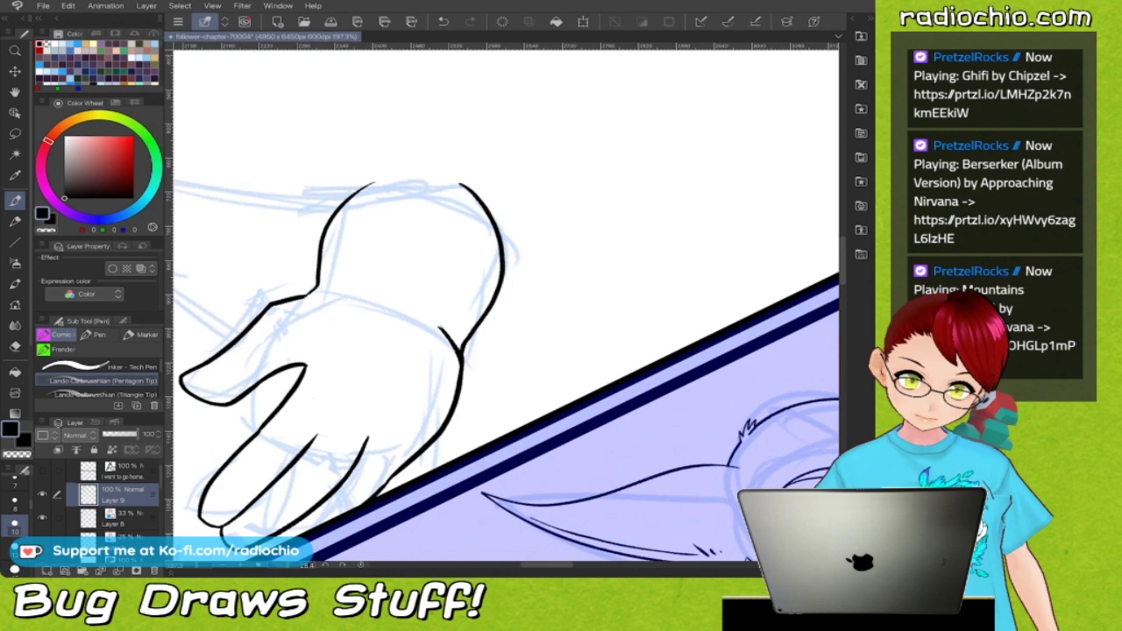
# Ink pointed fur tufts at the right forearm's elbow and curve the forearm's upper outline down to meet them.
pyautogui.scroll(5, 506, 305)
pyautogui.moveTo(498, 324)
pyautogui.mouseDown()
pyautogui.moveTo(525, 298)
pyautogui.moveTo(539, 377)
pyautogui.mouseUp()
pyautogui.scroll(2, 506, 305)
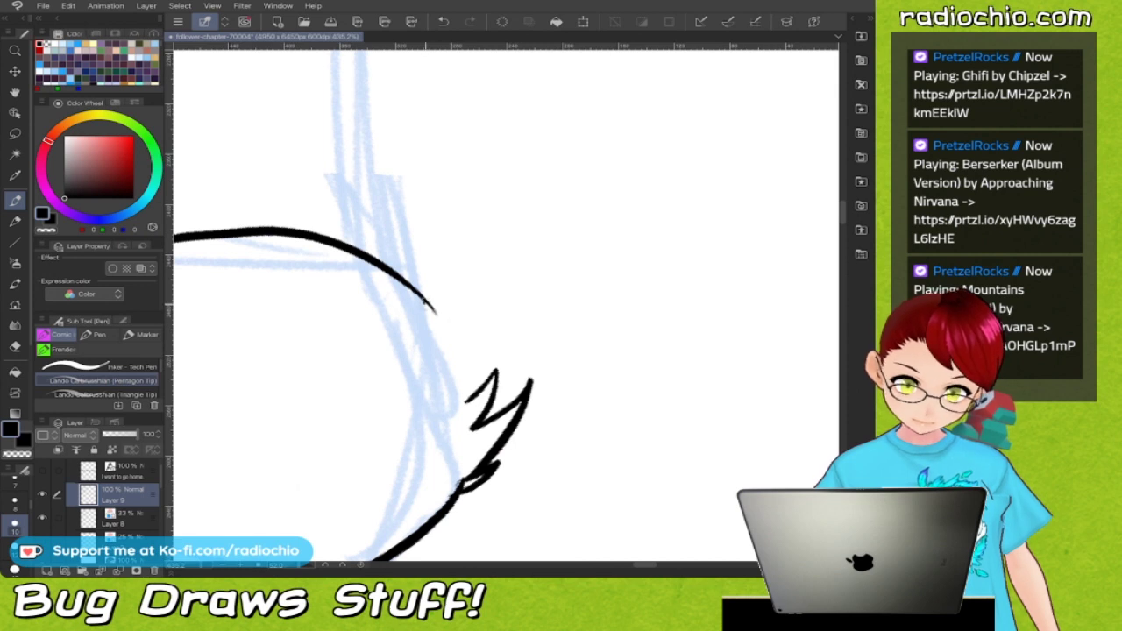
pyautogui.moveTo(431, 305); pyautogui.dragTo(478, 387)
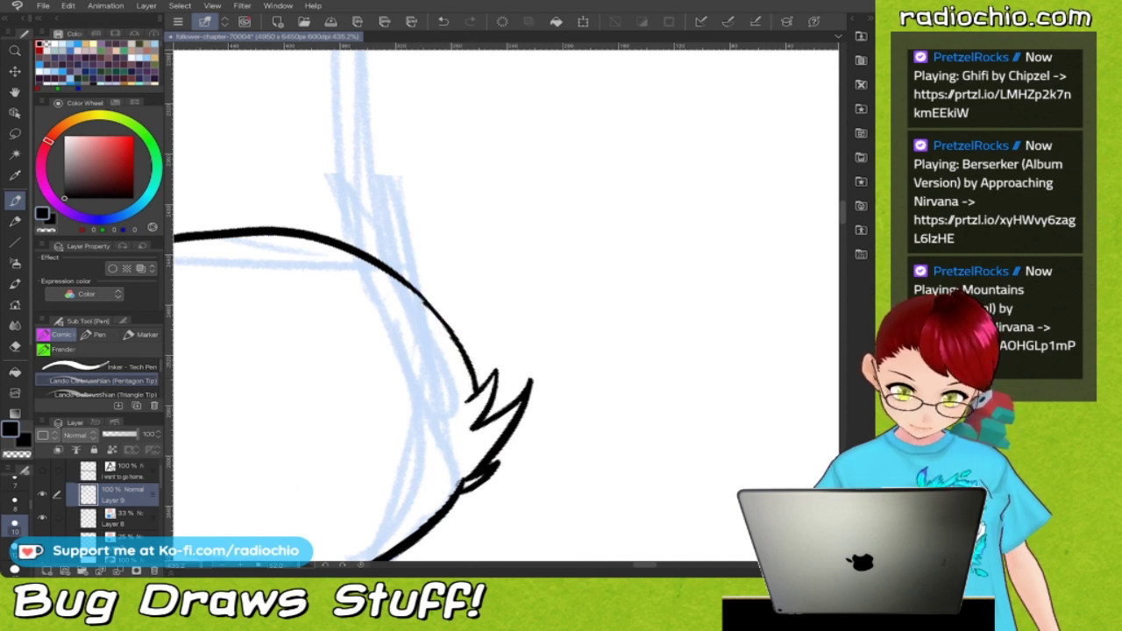
pyautogui.moveTo(403, 282)
pyautogui.mouseDown()
pyautogui.moveTo(457, 345)
pyautogui.moveTo(475, 397)
pyautogui.mouseUp()
pyautogui.scroll(-2, 506, 305)
# Clean up the right elbow's fur tufts, erasing excess ink at the base of the lower tuft.
pyautogui.press('i')
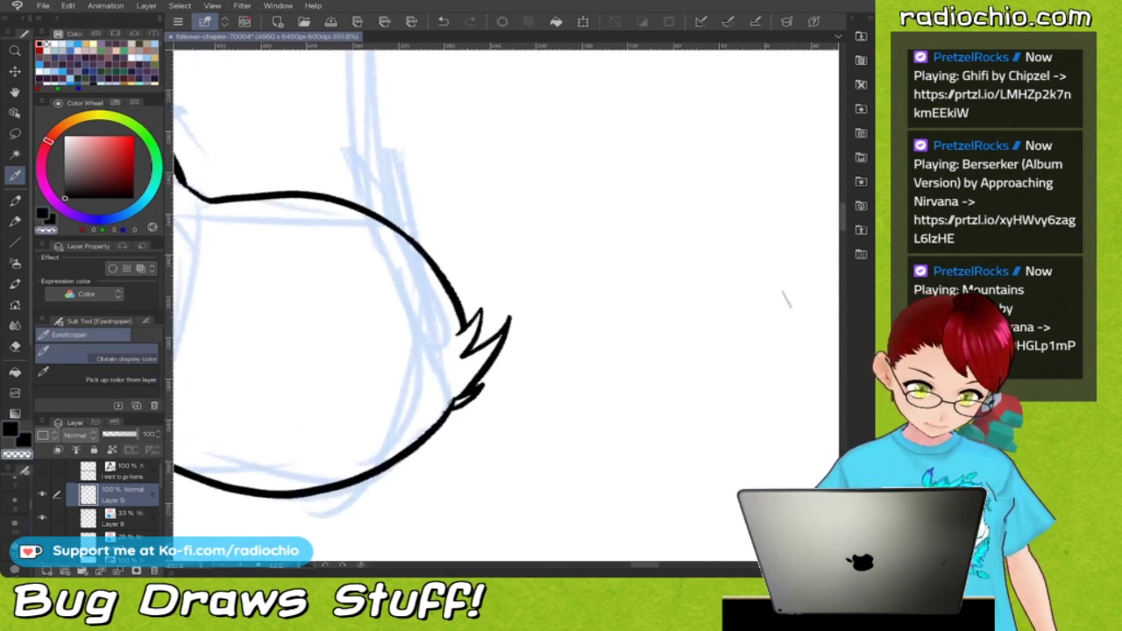
pyautogui.scroll(1, 506, 305)
pyautogui.press('p')
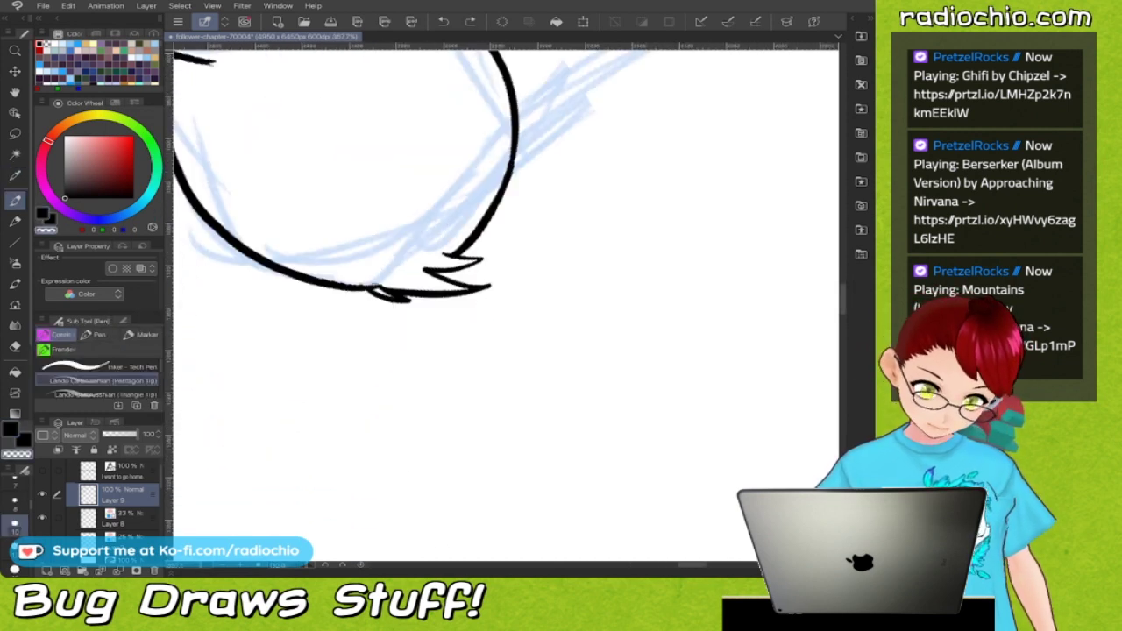
pyautogui.scroll(3, 506, 305)
pyautogui.moveTo(356, 332); pyautogui.dragTo(378, 346)
pyautogui.press('c')
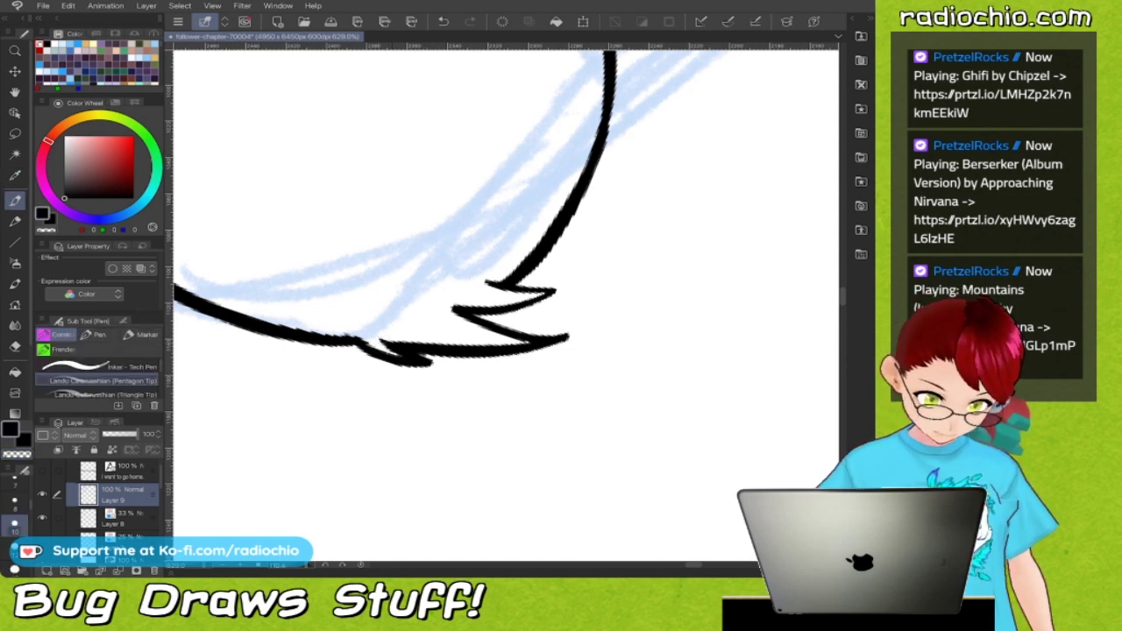
# Ink the right sleeve's upper edge with a small notch and its rounded hem curving back toward the hand.
pyautogui.scroll(-6, 506, 305)
pyautogui.scroll(-3, 506, 305)
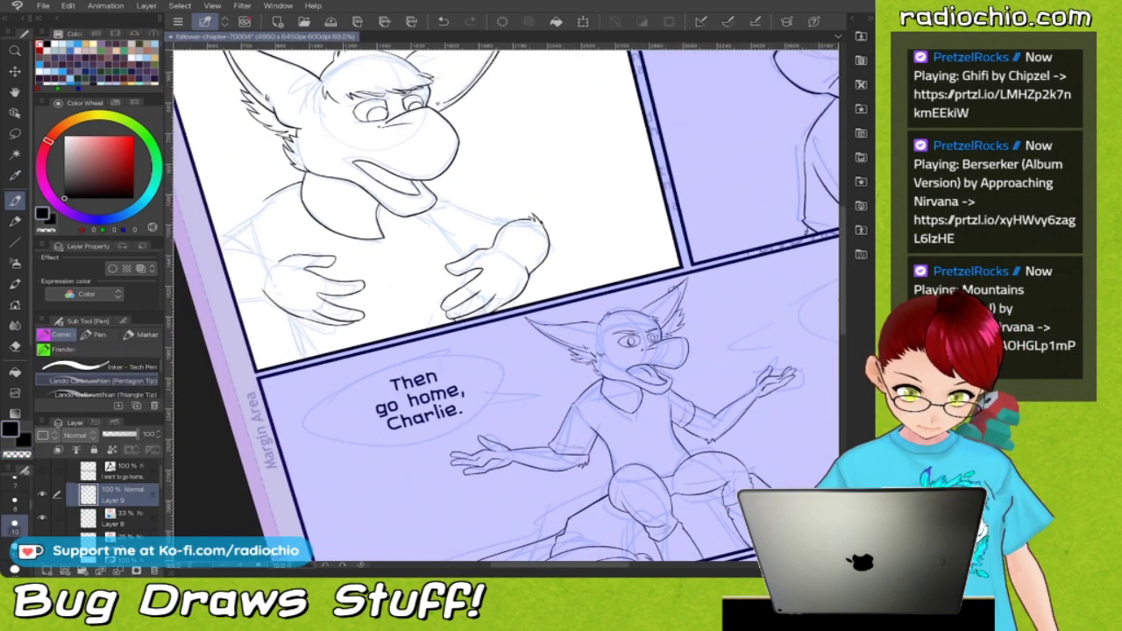
pyautogui.scroll(8, 526, 263)
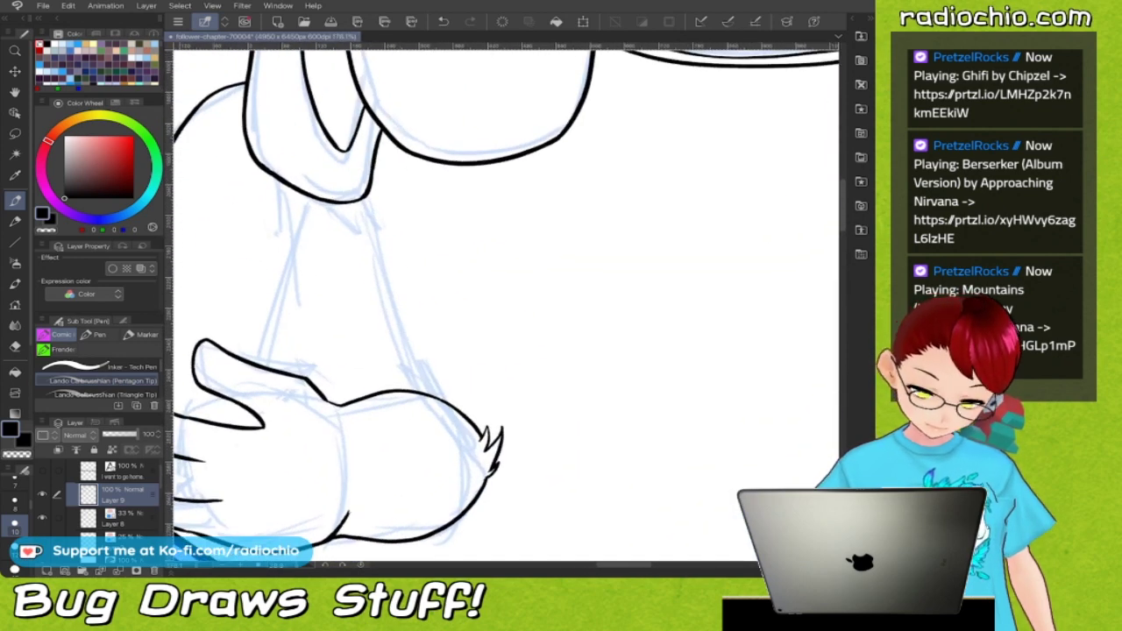
pyautogui.moveTo(382, 175); pyautogui.dragTo(417, 274)
pyautogui.moveTo(438, 314)
pyautogui.mouseDown()
pyautogui.moveTo(415, 349)
pyautogui.moveTo(381, 361)
pyautogui.moveTo(271, 346)
pyautogui.mouseUp()
pyautogui.scroll(-4, 505, 305)
pyautogui.scroll(3, 506, 305)
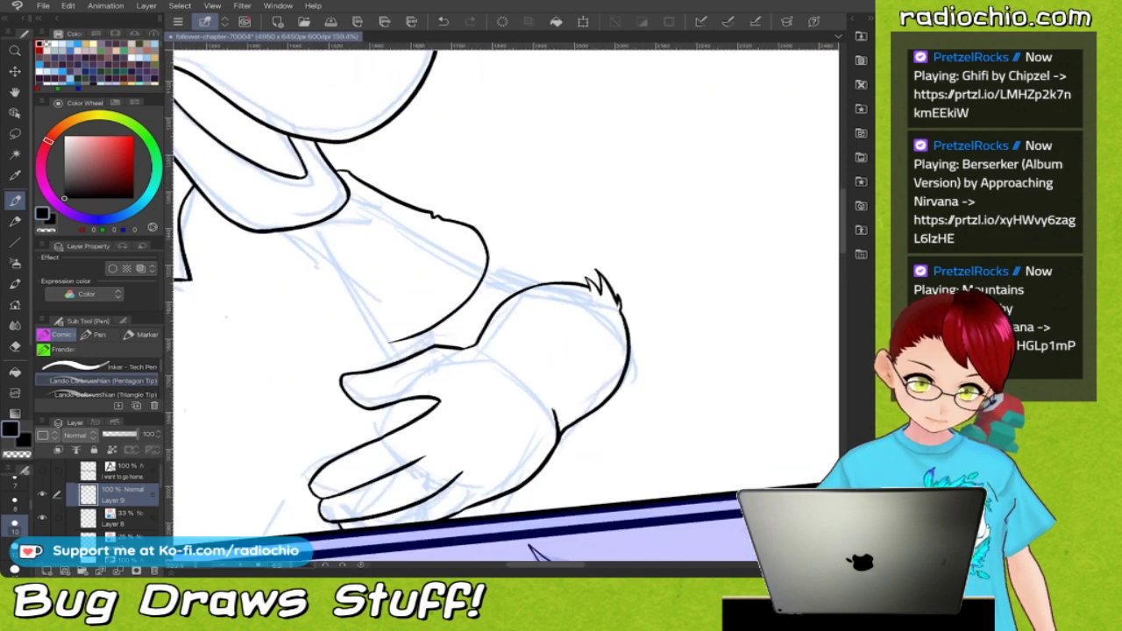
# Ink the torso's right side down to the thumb and continue it through the gap between thumb and index finger.
pyautogui.scroll(1, 506, 305)
pyautogui.moveTo(319, 254); pyautogui.dragTo(391, 380)
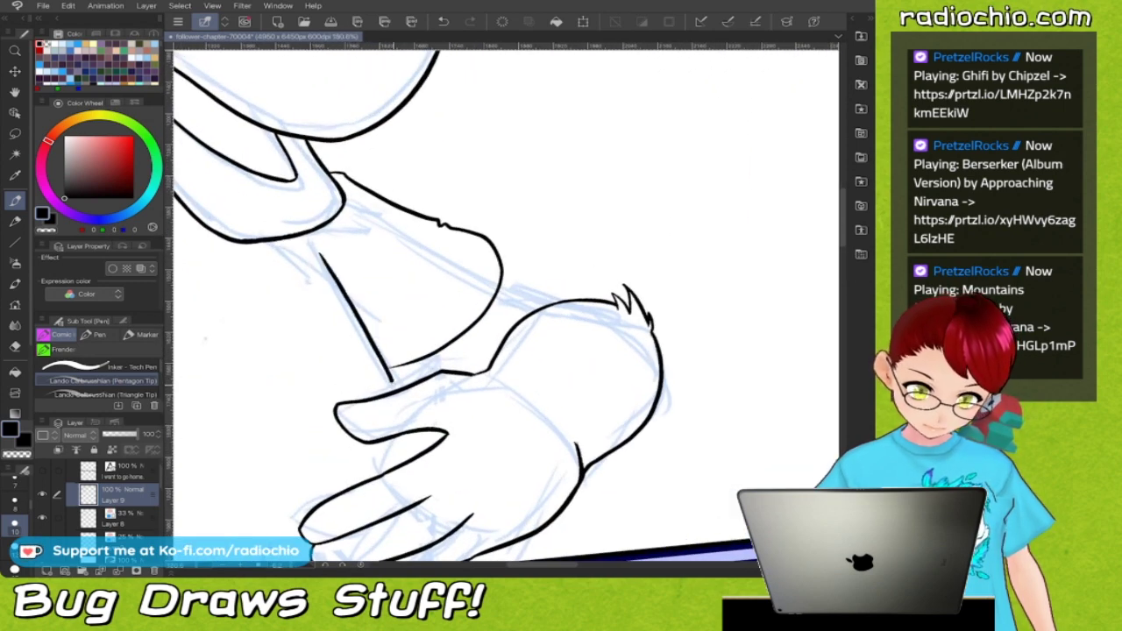
pyautogui.moveTo(408, 432); pyautogui.dragTo(421, 457)
# Ink both sides of the left forearm from the wrist down to the panel border.
pyautogui.scroll(-3, 506, 305)
pyautogui.moveTo(377, 351)
pyautogui.mouseDown()
pyautogui.moveTo(653, 288)
pyautogui.moveTo(711, 291)
pyautogui.mouseUp()
pyautogui.moveTo(438, 307)
pyautogui.mouseDown()
pyautogui.moveTo(500, 263)
pyautogui.moveTo(487, 193)
pyautogui.mouseUp()
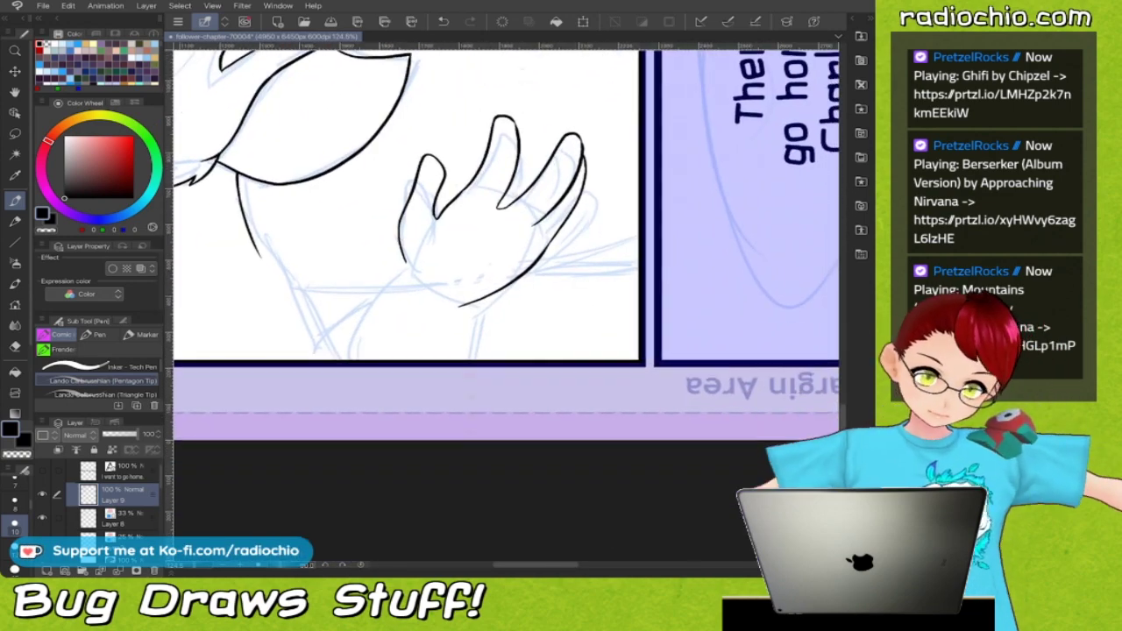
pyautogui.scroll(3, 421, 254)
pyautogui.moveTo(392, 265)
pyautogui.mouseDown()
pyautogui.moveTo(317, 358)
pyautogui.moveTo(292, 423)
pyautogui.mouseUp()
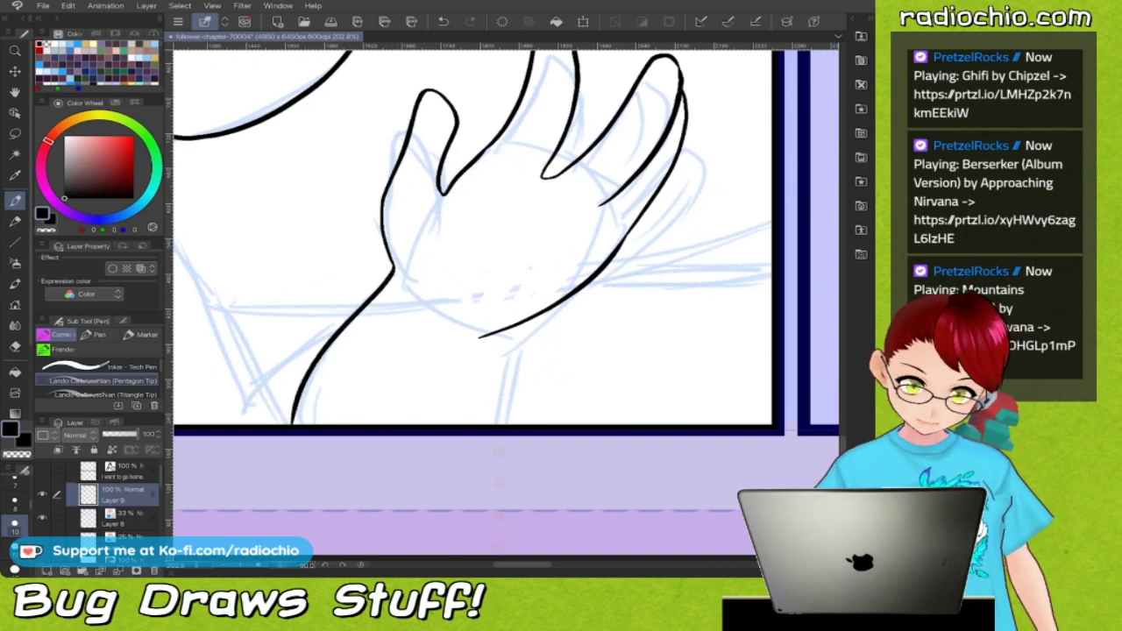
pyautogui.moveTo(480, 336); pyautogui.dragTo(441, 422)
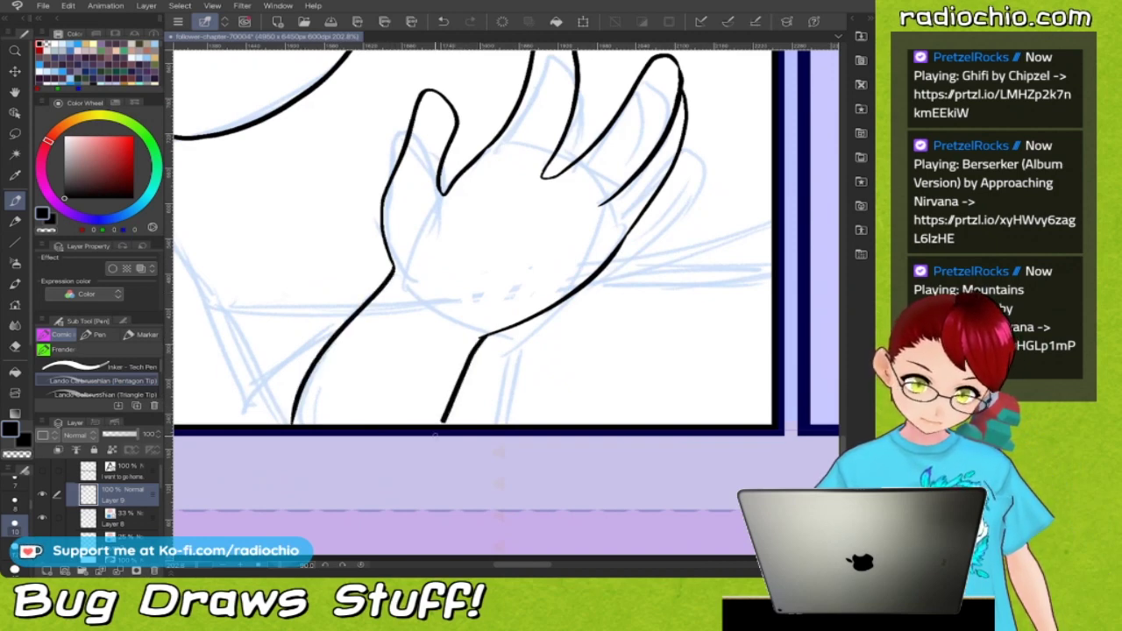
# Ink the torso's left side as a short line above the left hand and a longer one below it.
pyautogui.scroll(-3, 506, 302)
pyautogui.moveTo(443, 193)
pyautogui.mouseDown()
pyautogui.moveTo(521, 325)
pyautogui.moveTo(544, 395)
pyautogui.mouseUp()
pyautogui.scroll(4, 506, 303)
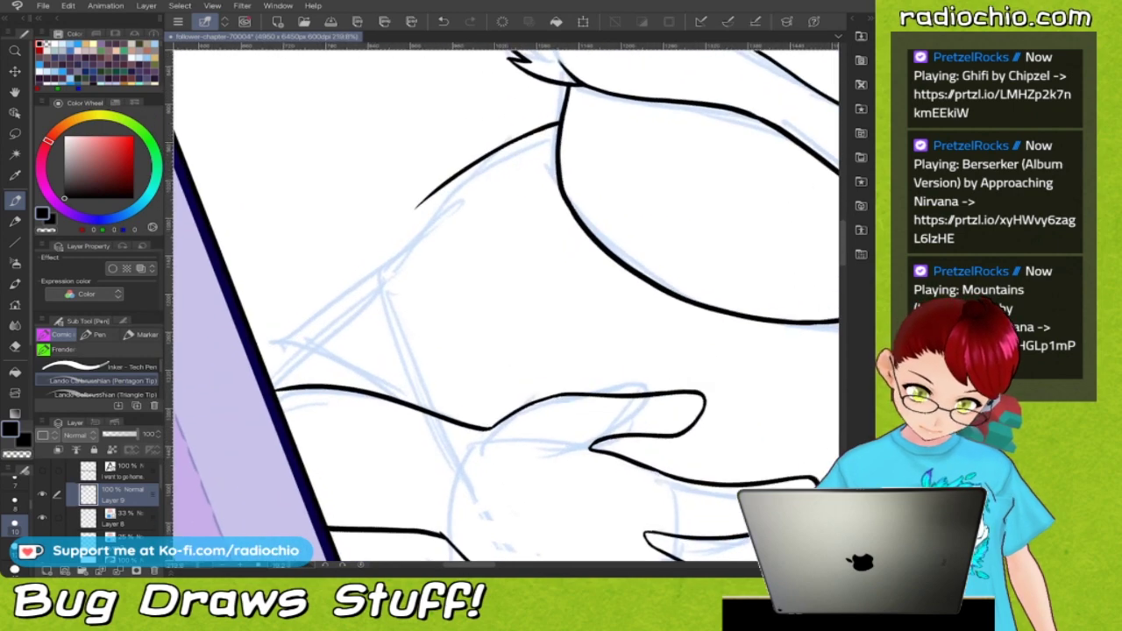
pyautogui.scroll(-5, 506, 303)
pyautogui.moveTo(608, 306)
pyautogui.mouseDown()
pyautogui.moveTo(520, 256)
pyautogui.moveTo(601, 275)
pyautogui.mouseUp()
pyautogui.scroll(2, 506, 302)
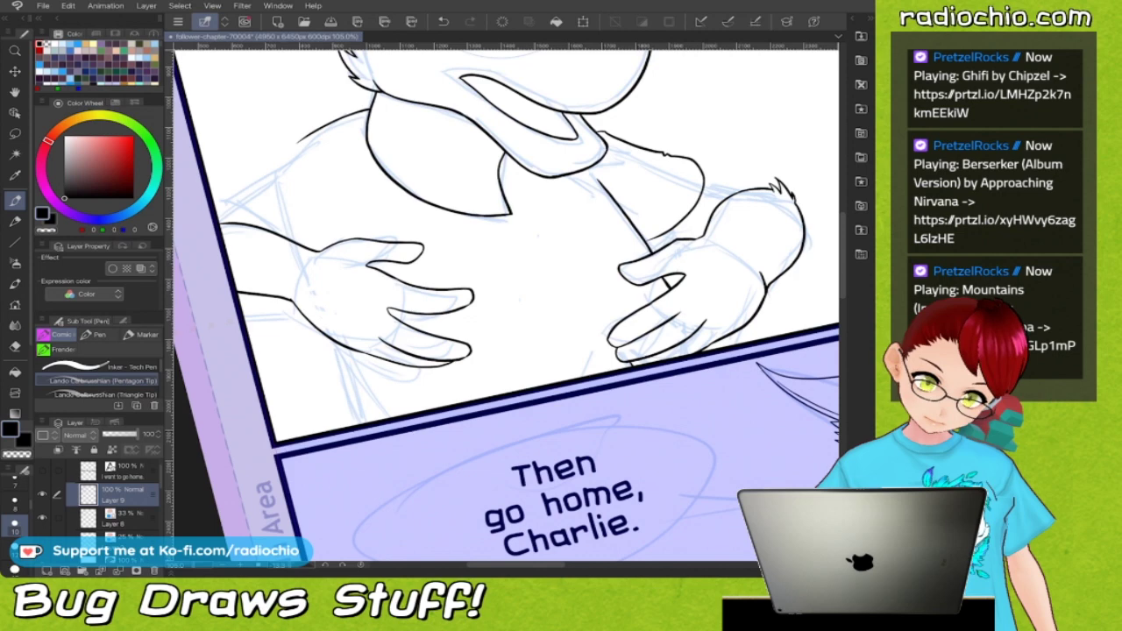
pyautogui.scroll(2, 505, 302)
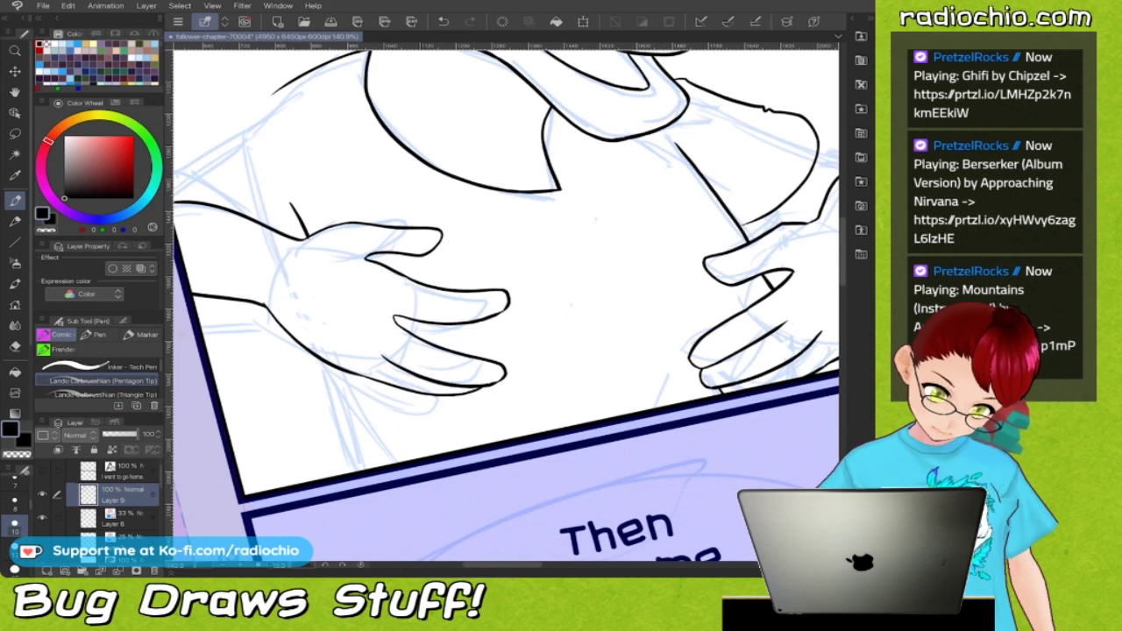
pyautogui.moveTo(343, 375); pyautogui.dragTo(367, 468)
# Erase the excess ink where the torso's left side meets the left hand.
pyautogui.scroll(6, 325, 200)
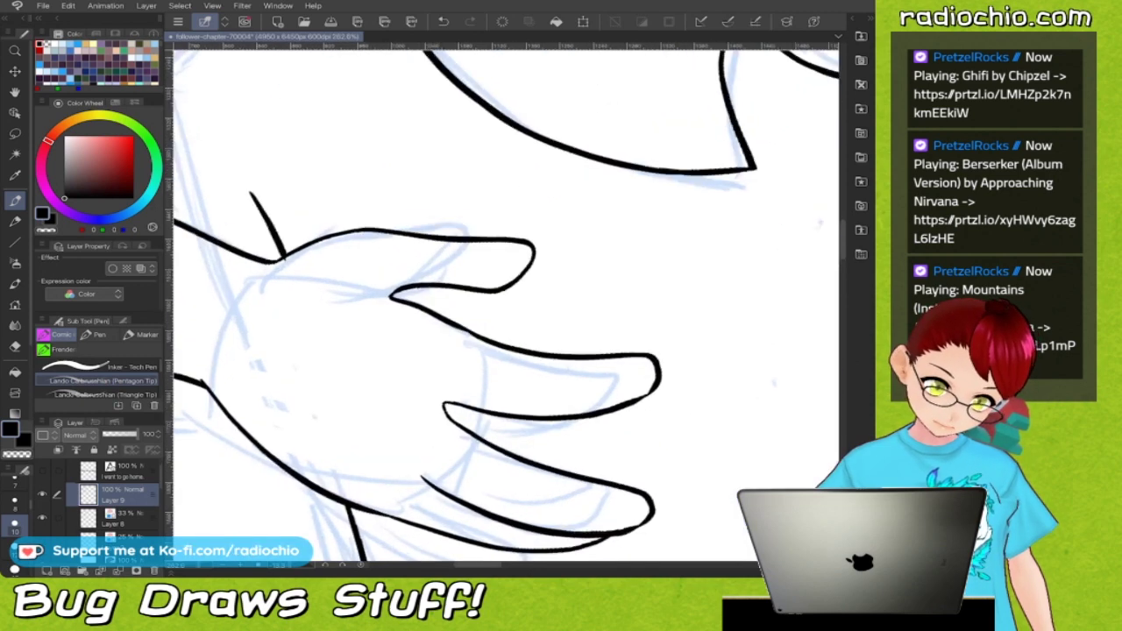
pyautogui.press('c')
pyautogui.press('i')
pyautogui.press('p')
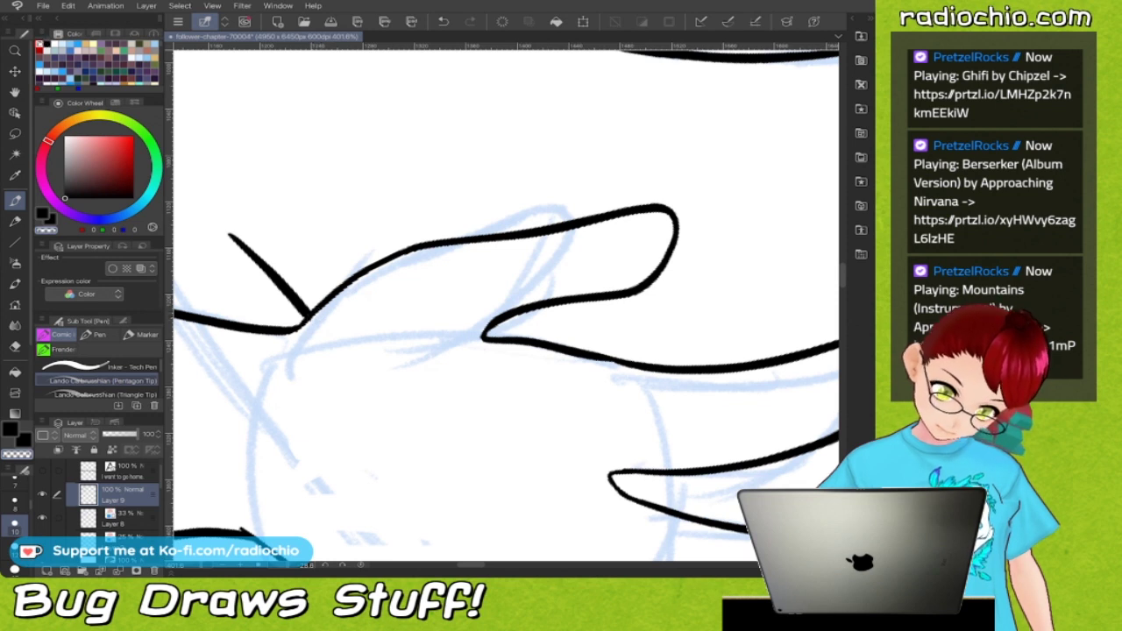
pyautogui.scroll(-4, 417, 294)
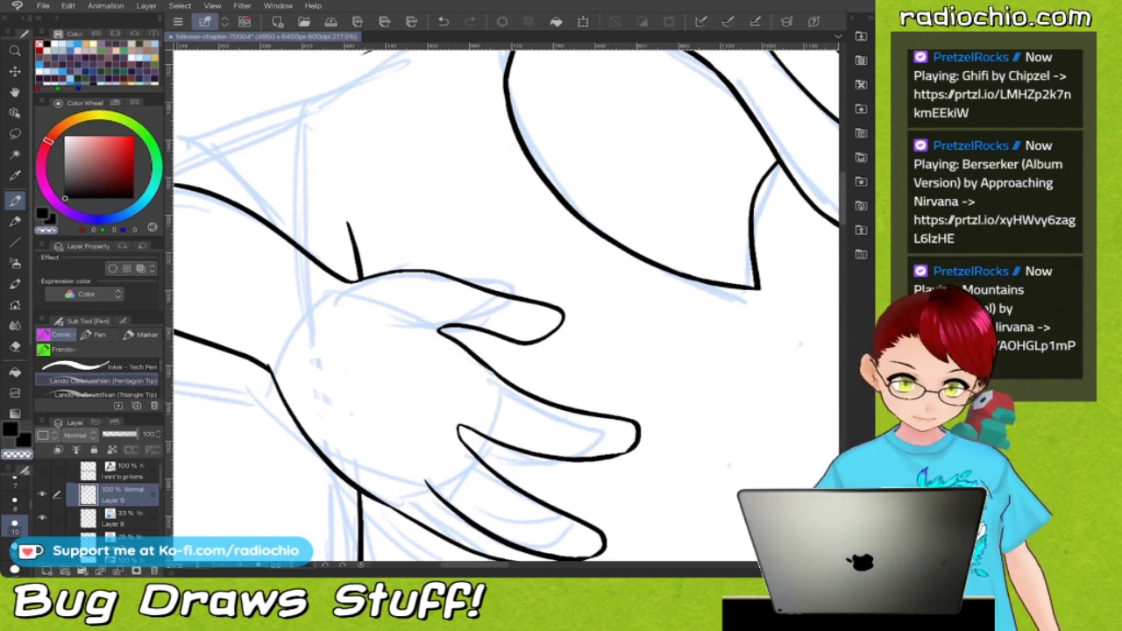
# Ink the left shoulder and sleeve outline with a small notch, extending it down to the panel border.
pyautogui.scroll(-3, 508, 298)
pyautogui.scroll(1, 507, 302)
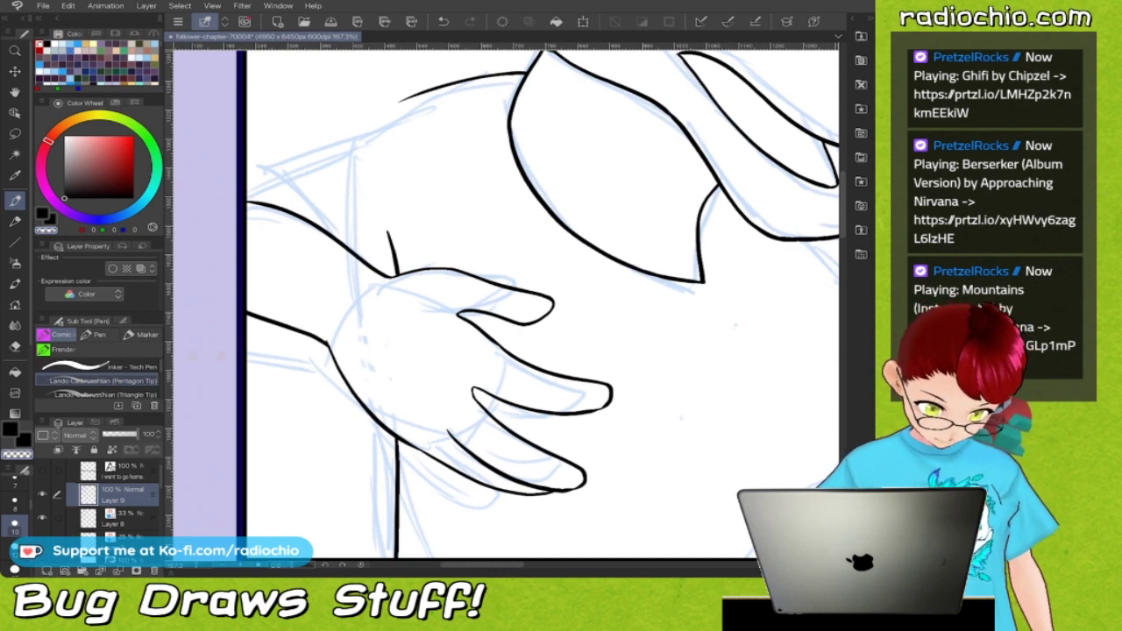
pyautogui.scroll(2, 506, 305)
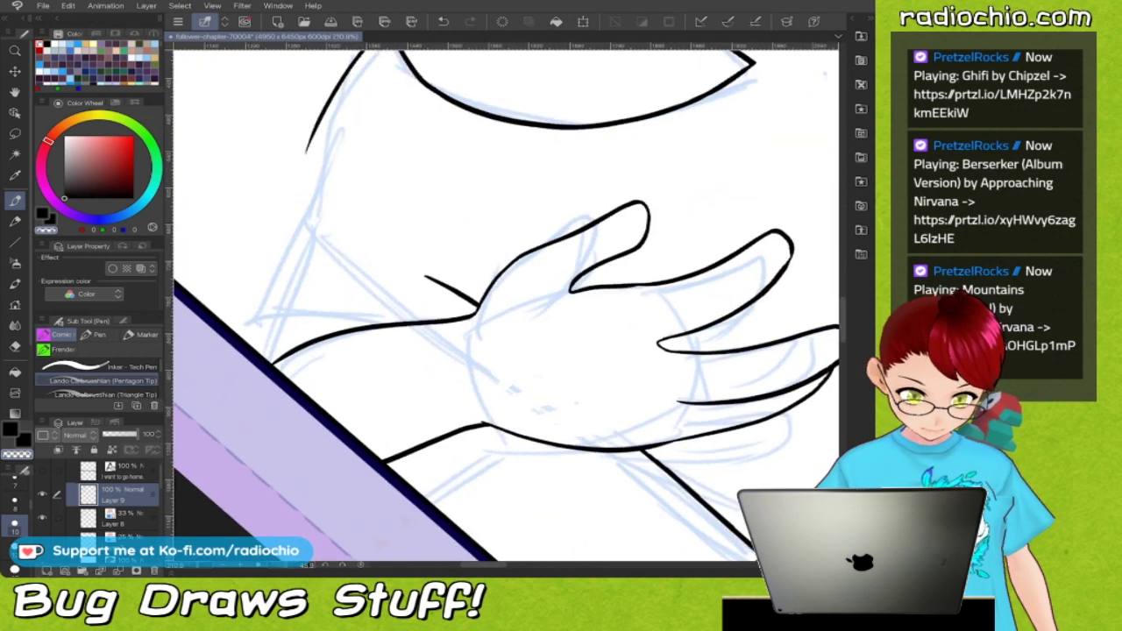
pyautogui.press('alt')
pyautogui.scroll(-2, 506, 305)
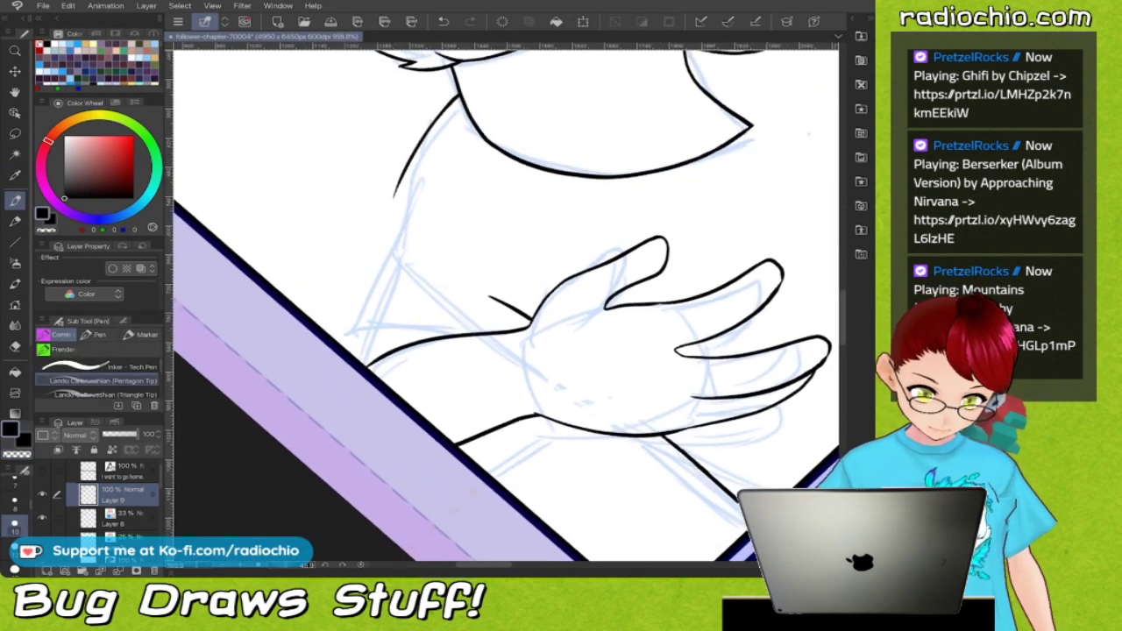
pyautogui.scroll(3, 506, 305)
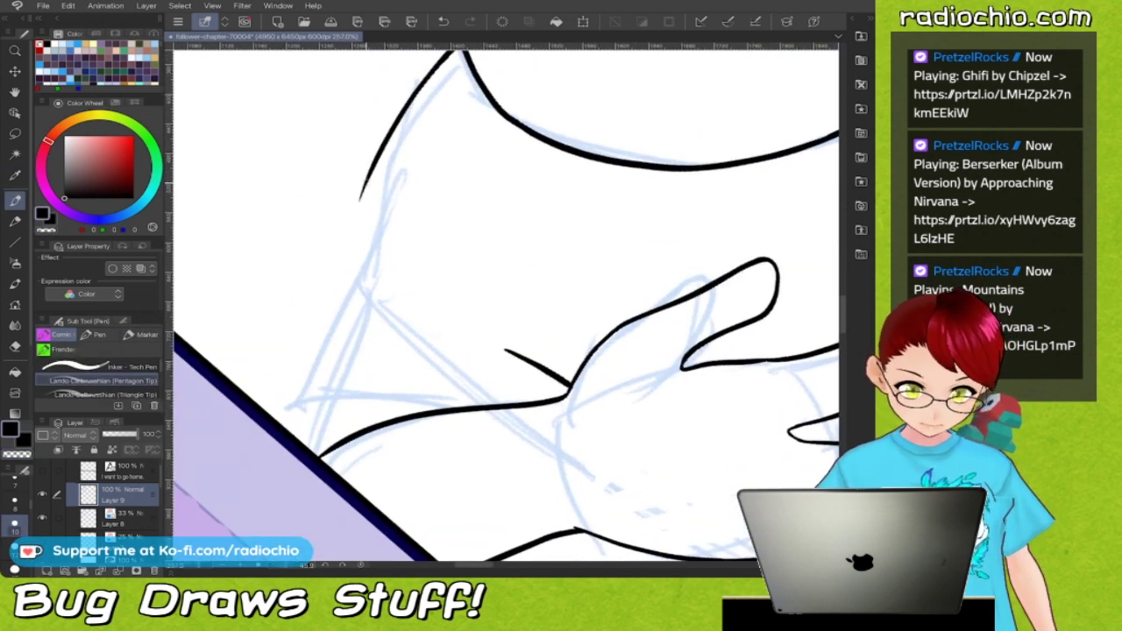
pyautogui.moveTo(351, 219); pyautogui.dragTo(267, 421)
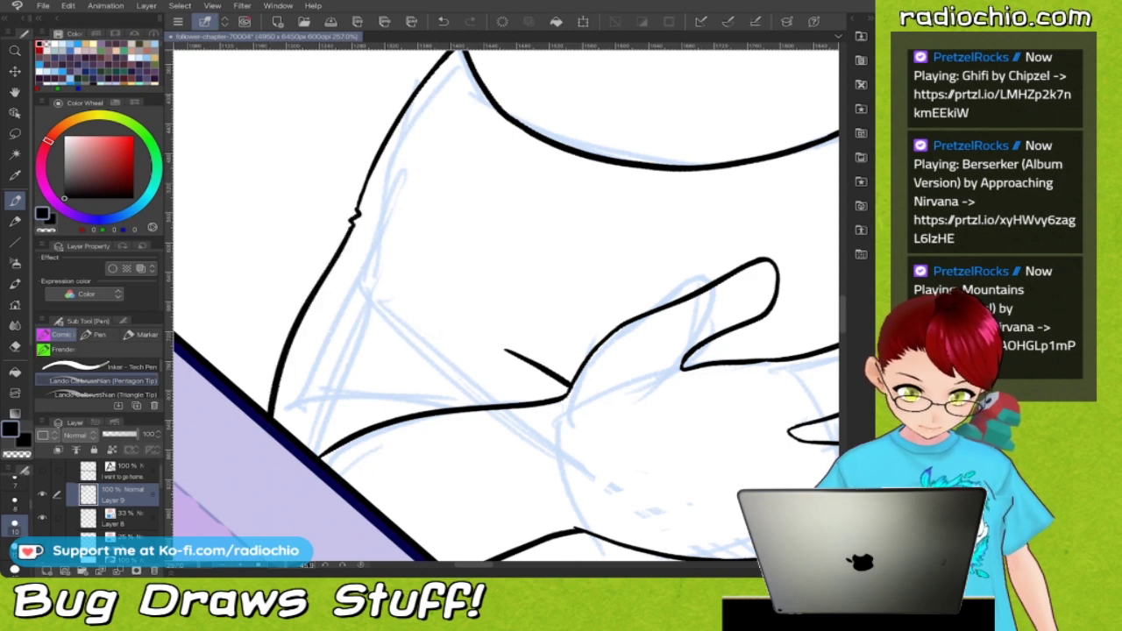
pyautogui.scroll(-3, 506, 305)
# Lengthen the torso's left side line upward above the left hand and add a short fold line beside it.
pyautogui.scroll(2, 506, 305)
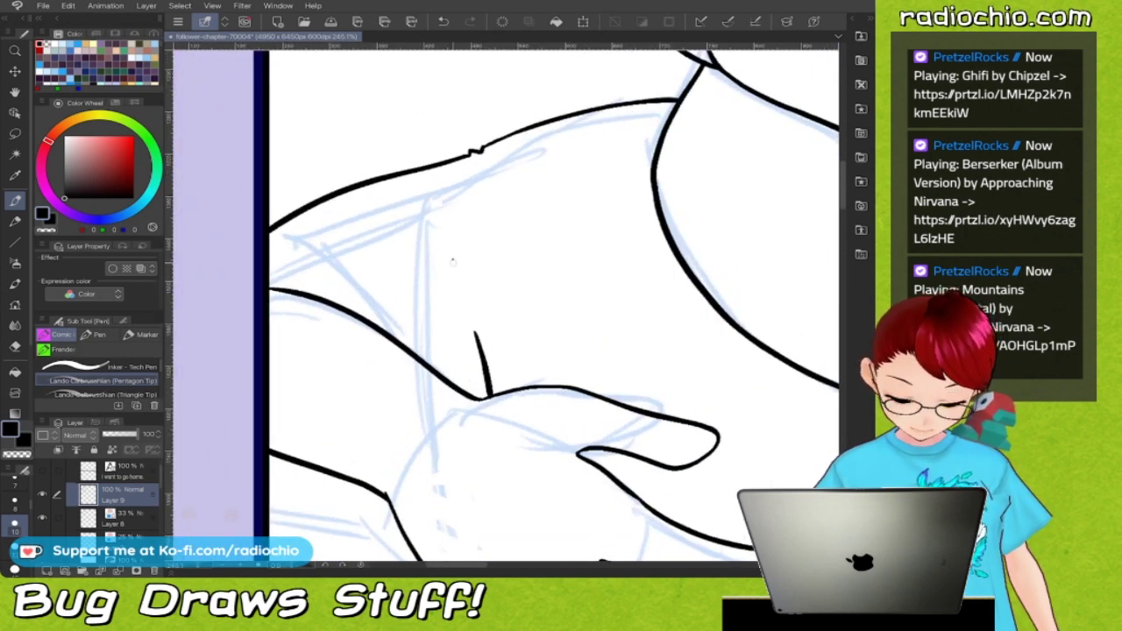
pyautogui.moveTo(462, 293); pyautogui.dragTo(478, 335)
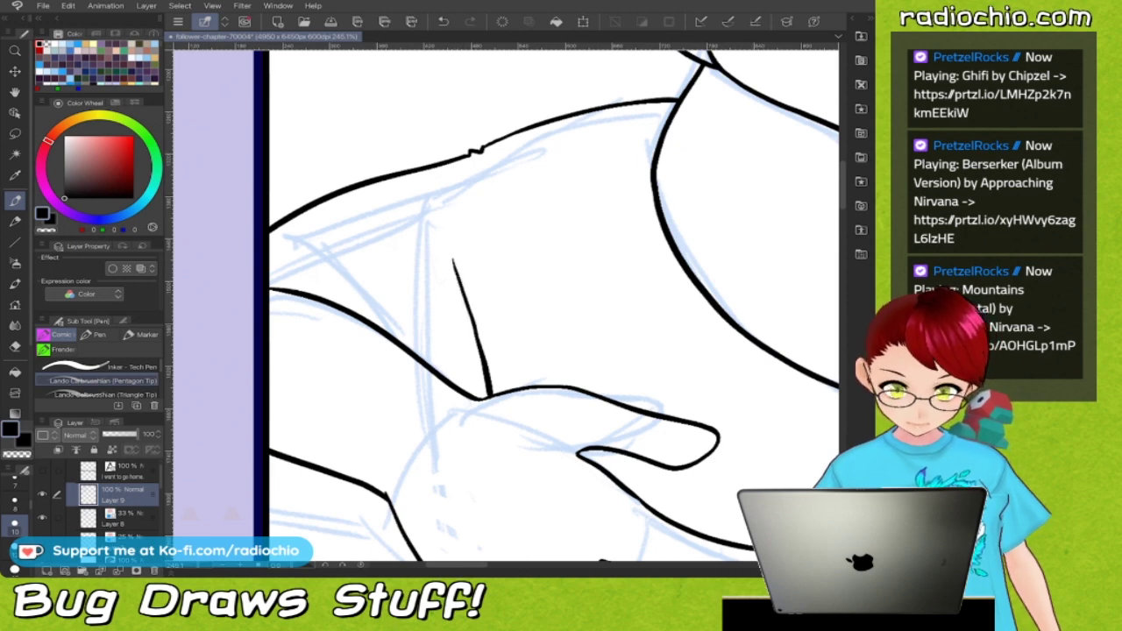
pyautogui.moveTo(478, 296); pyautogui.dragTo(487, 359)
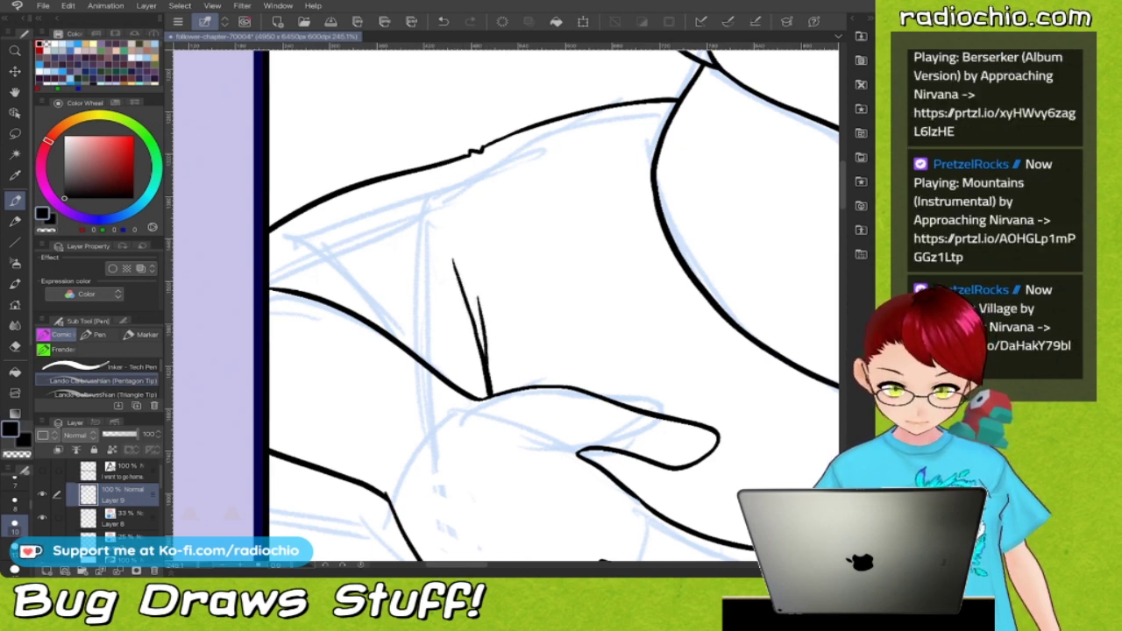
# Ink the right arm's outer edge from the sleeve hem down to the forearm beside the elbow tufts.
pyautogui.scroll(-5, 506, 305)
pyautogui.moveTo(675, 306); pyautogui.dragTo(439, 195)
pyautogui.scroll(5, 506, 305)
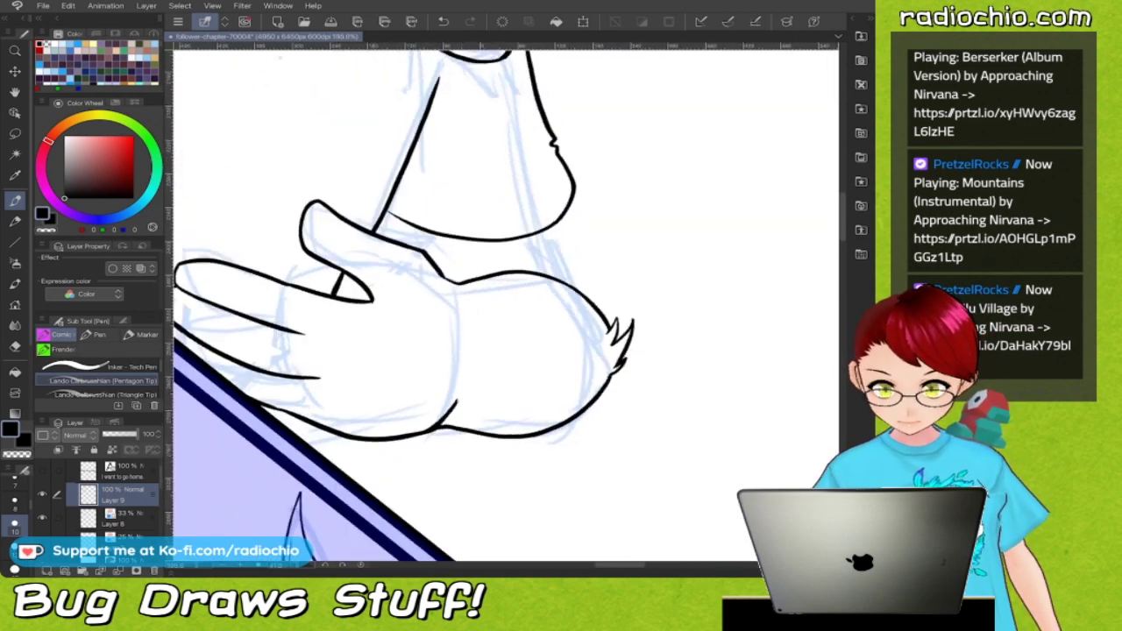
pyautogui.moveTo(368, 329); pyautogui.dragTo(390, 383)
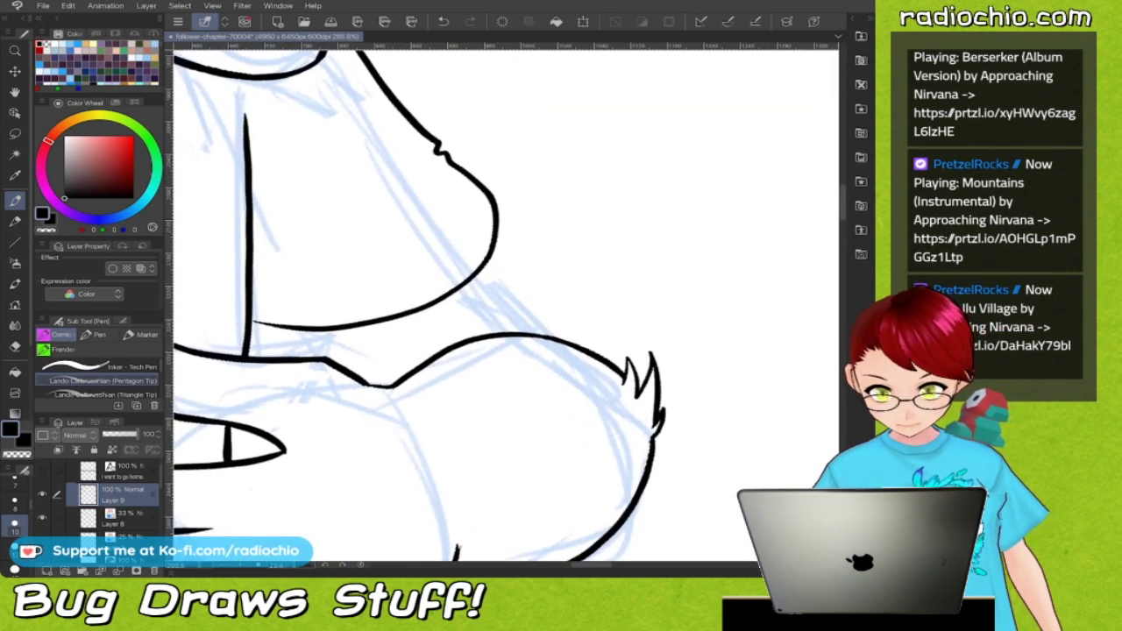
pyautogui.moveTo(497, 223); pyautogui.dragTo(596, 353)
pyautogui.moveTo(506, 250); pyautogui.dragTo(590, 350)
pyautogui.hotkey('ctrl', 'z')
pyautogui.scroll(3, 613, 263)
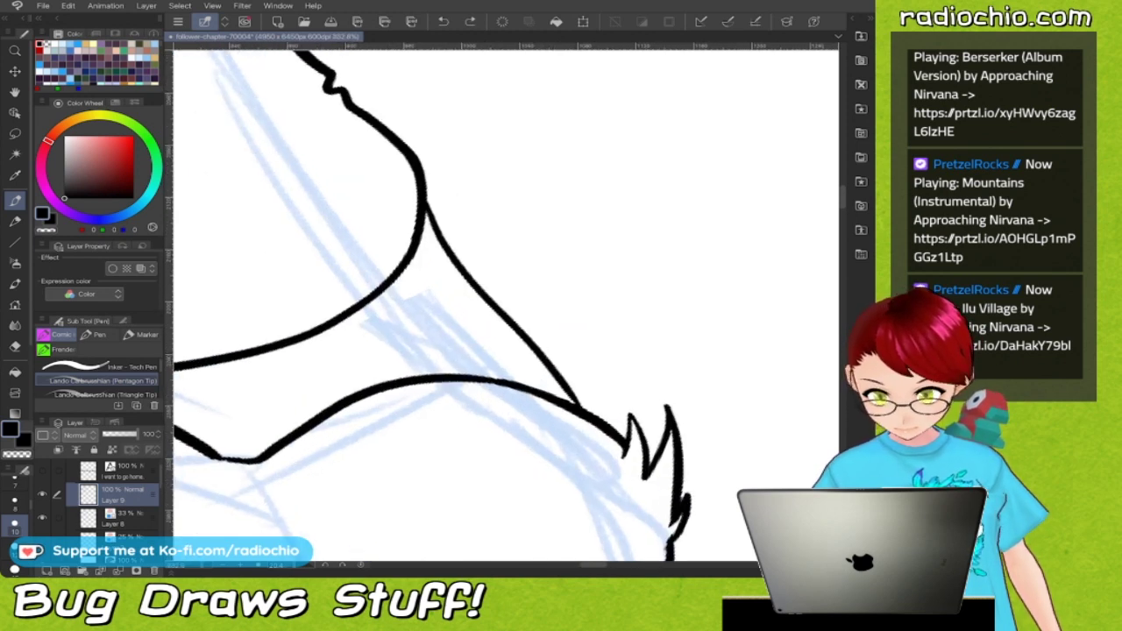
pyautogui.moveTo(427, 203)
pyautogui.mouseDown()
pyautogui.moveTo(457, 263)
pyautogui.moveTo(584, 409)
pyautogui.mouseUp()
pyautogui.scroll(-3, 506, 302)
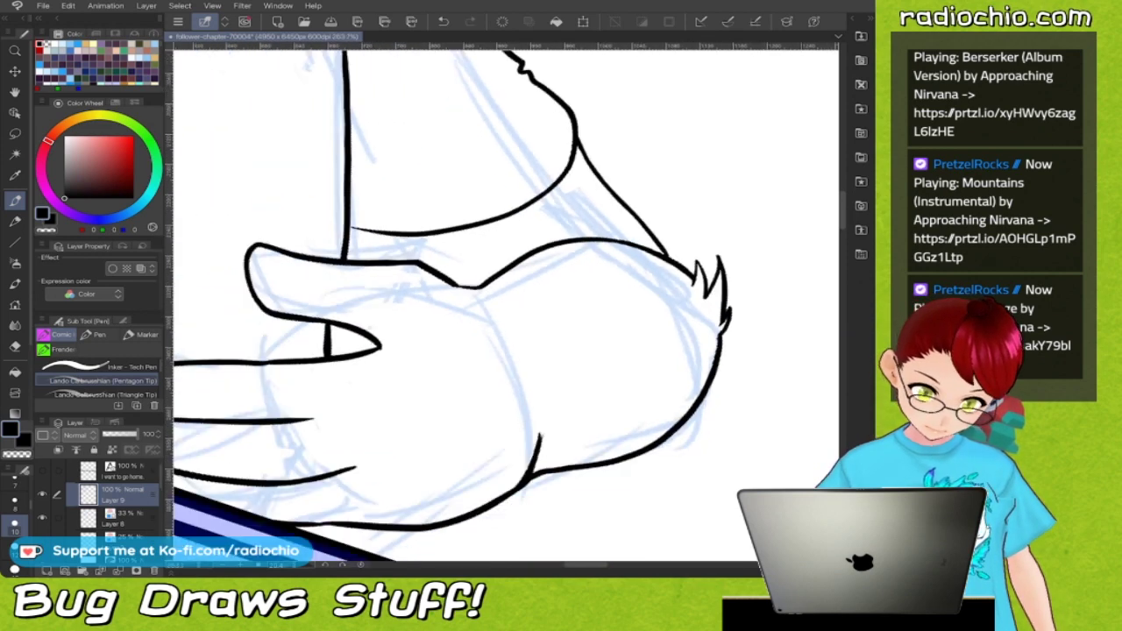
# Thicken the inner end of the right sleeve hem and join it to the torso line.
pyautogui.scroll(3, 378, 149)
pyautogui.moveTo(506, 176); pyautogui.dragTo(615, 239)
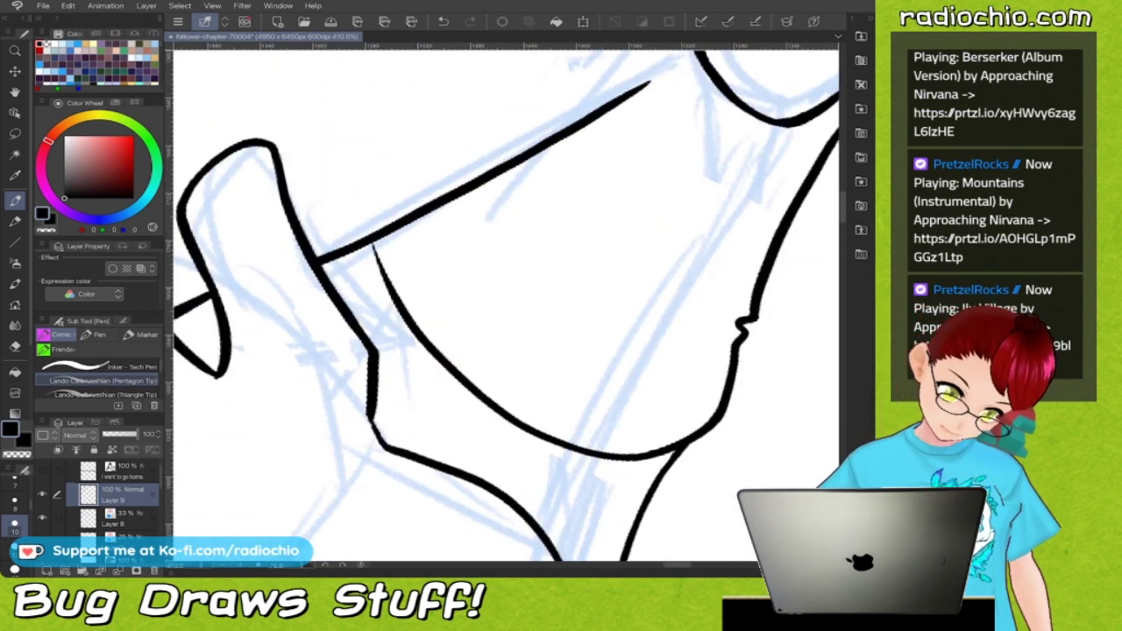
pyautogui.scroll(3, 423, 171)
pyautogui.moveTo(357, 269); pyautogui.dragTo(386, 346)
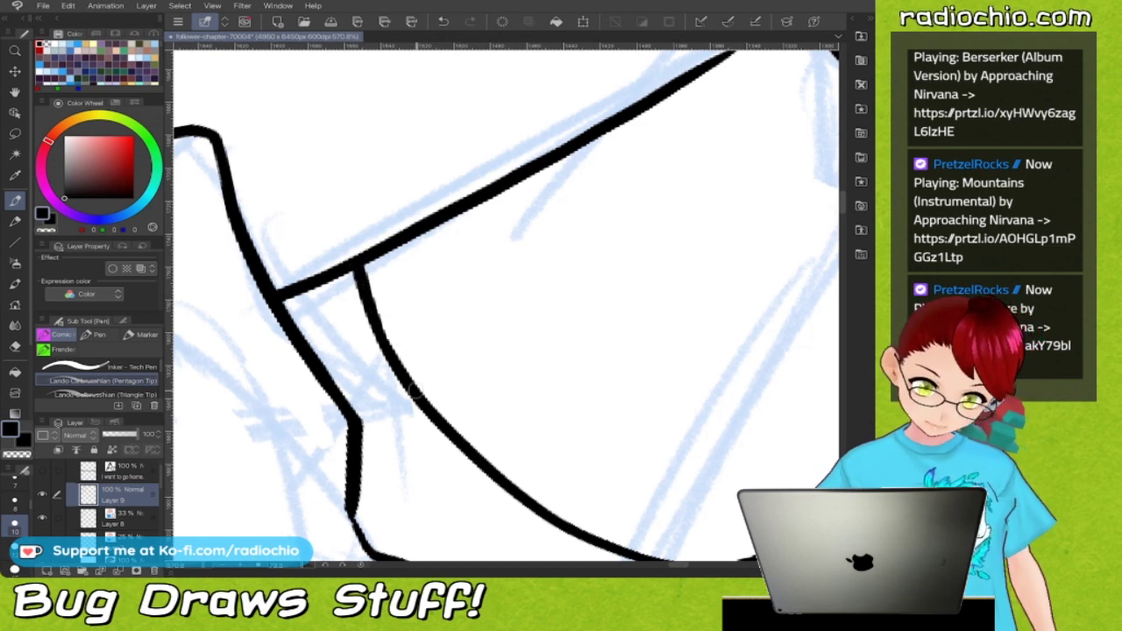
# Ink a short torso line between the right sleeve hem and the forearm, and erase its overshoot.
pyautogui.scroll(-4, 373, 278)
pyautogui.scroll(-2, 505, 303)
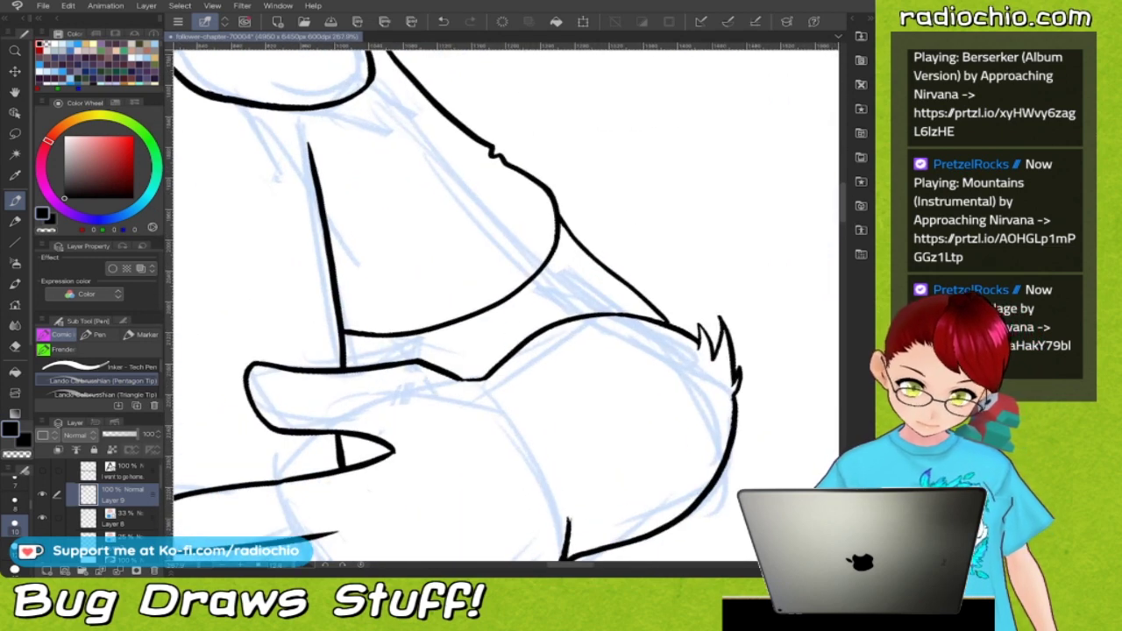
pyautogui.moveTo(387, 338); pyautogui.dragTo(405, 363)
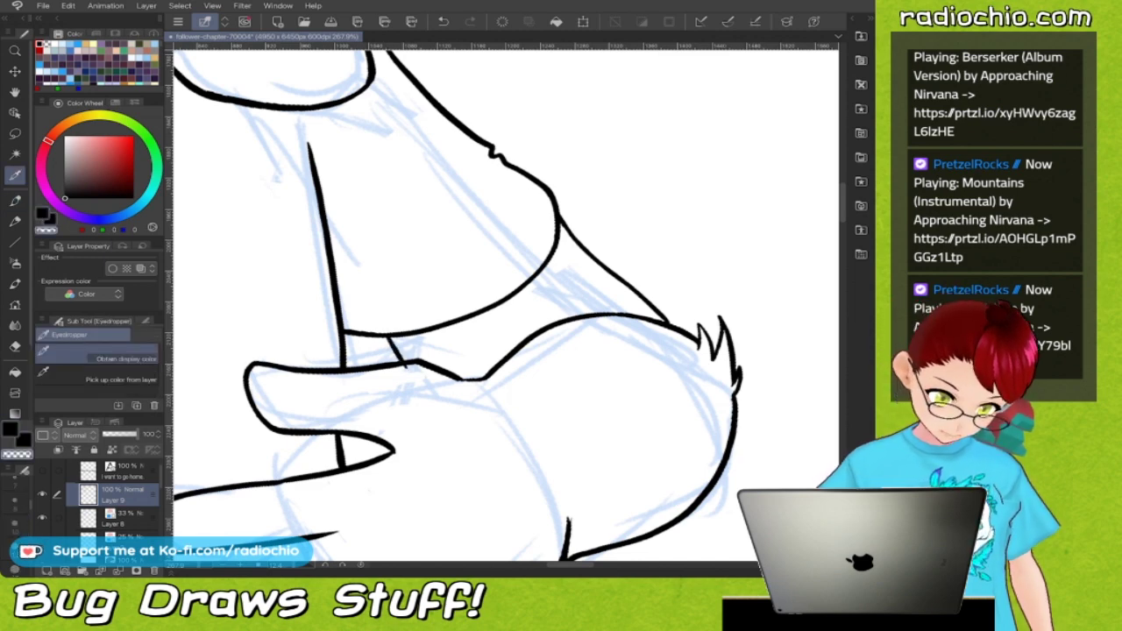
pyautogui.scroll(1, 505, 303)
pyautogui.scroll(6, 364, 375)
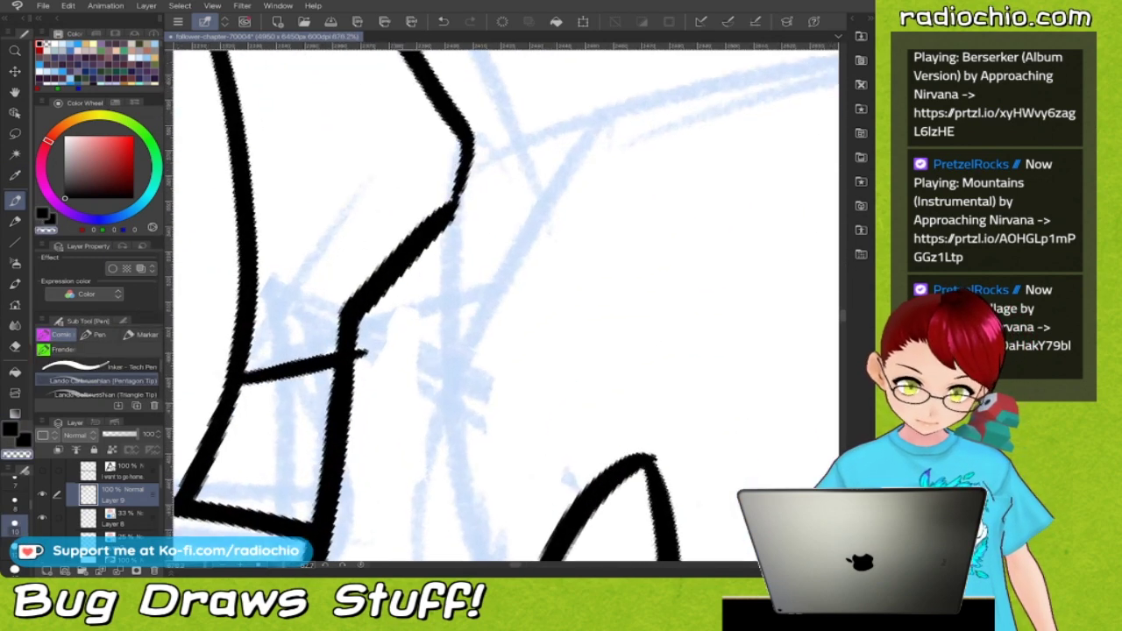
pyautogui.moveTo(367, 375); pyautogui.dragTo(354, 356)
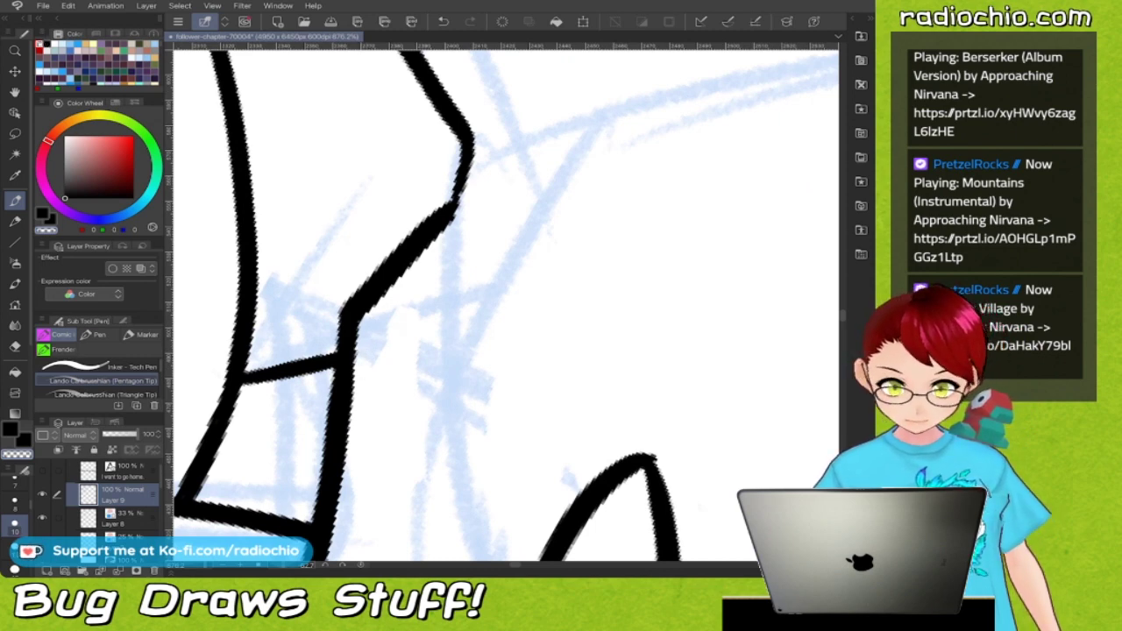
pyautogui.scroll(-10, 506, 303)
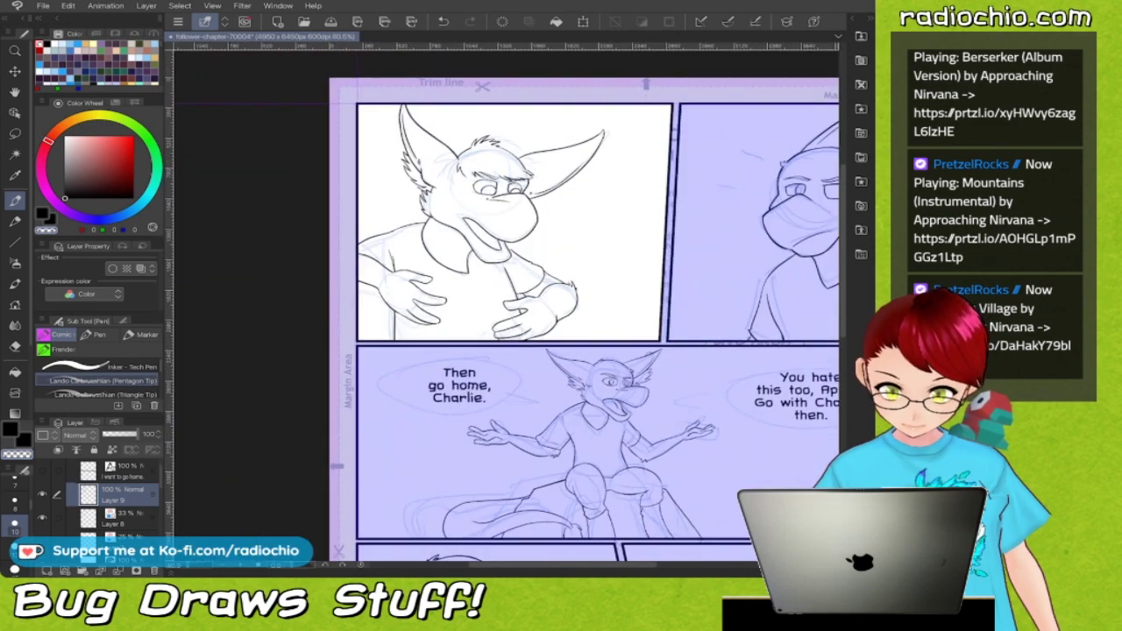
# Ink a small curved loop in black on the outer edge of the right ear, just below its tip.
pyautogui.press('i')
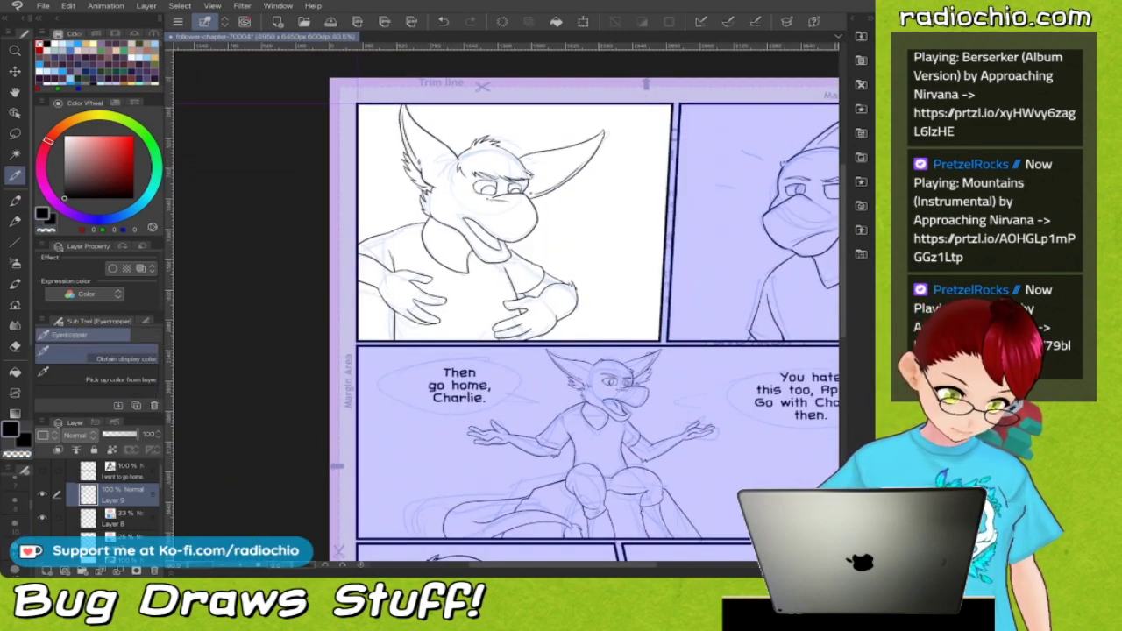
pyautogui.press('p')
pyautogui.scroll(8, 639, 156)
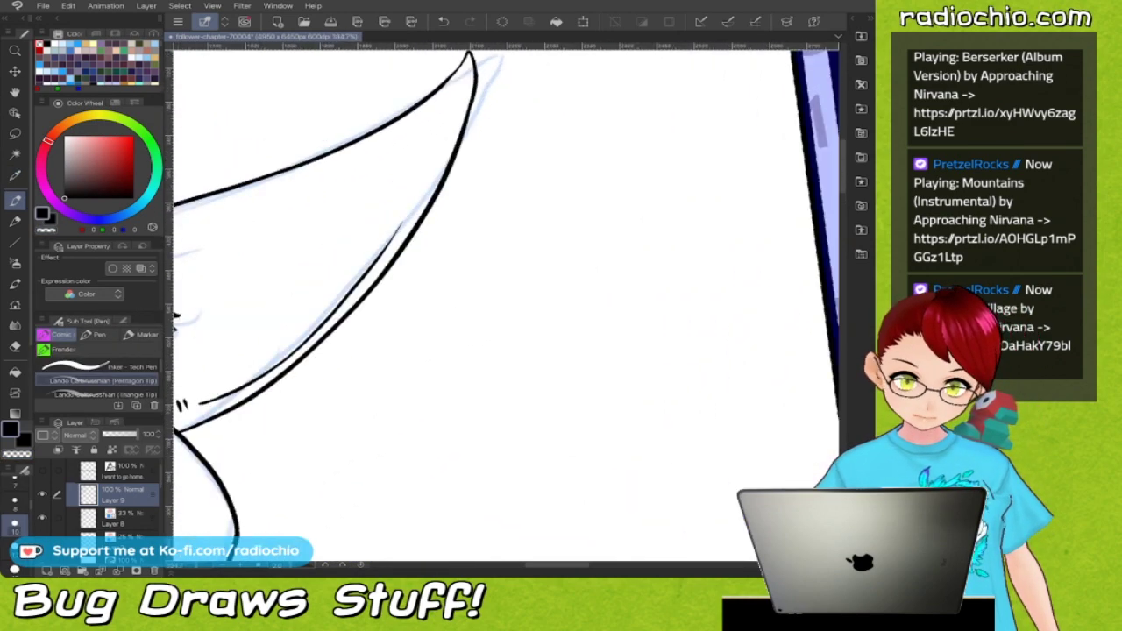
pyautogui.scroll(3, 506, 302)
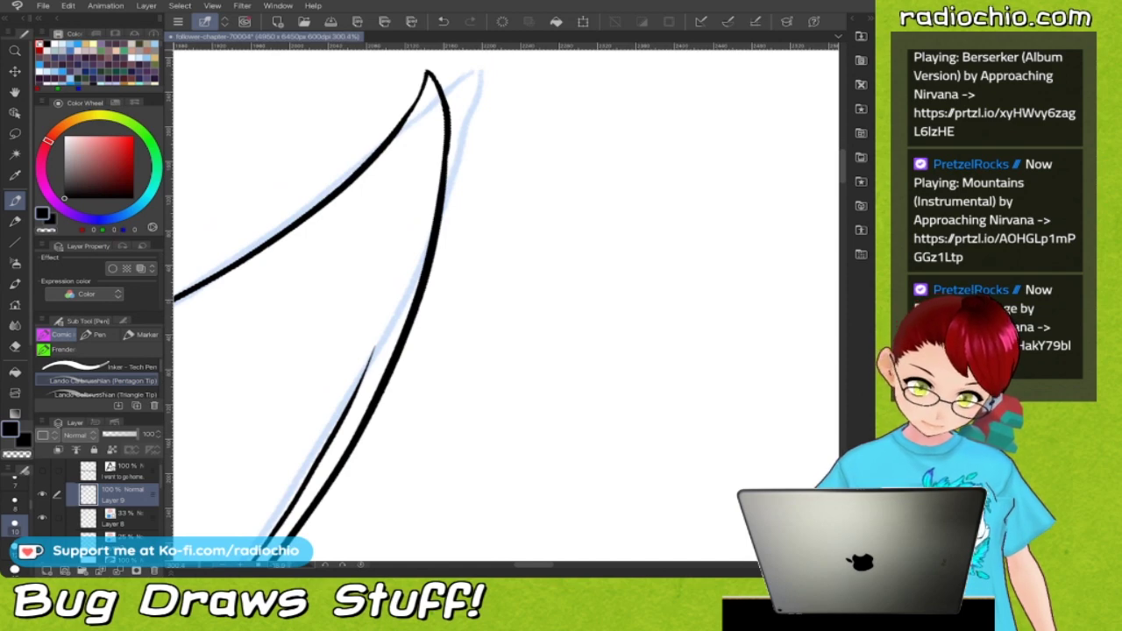
pyautogui.moveTo(445, 155)
pyautogui.mouseDown()
pyautogui.moveTo(469, 178)
pyautogui.moveTo(468, 198)
pyautogui.mouseUp()
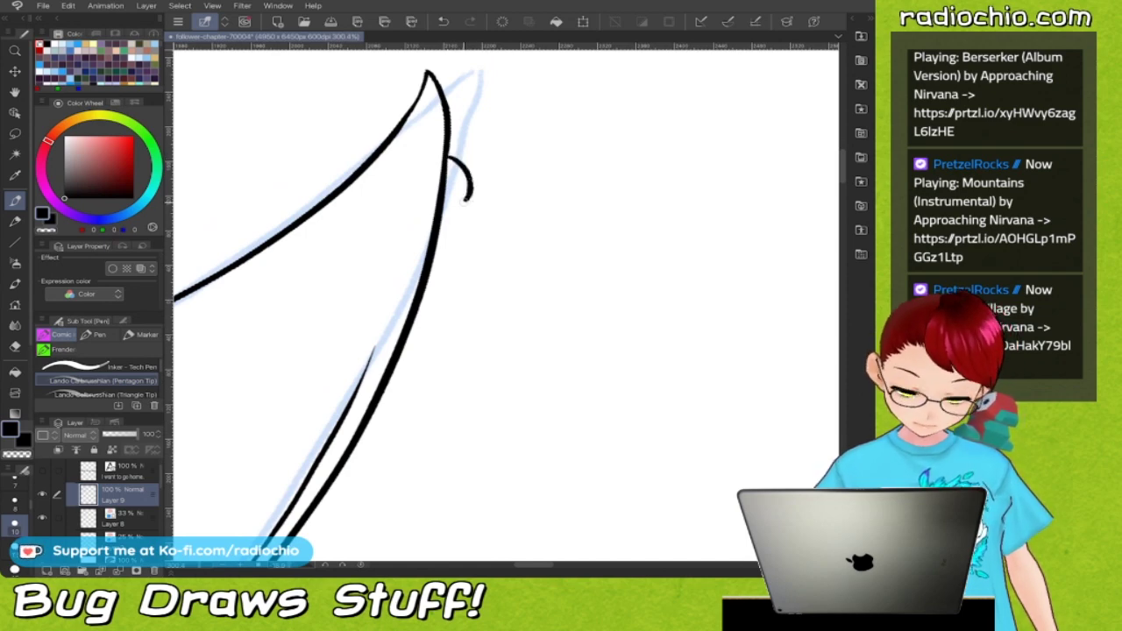
# Save the comic page file.
pyautogui.scroll(-10, 502, 305)
pyautogui.scroll(-5, 502, 303)
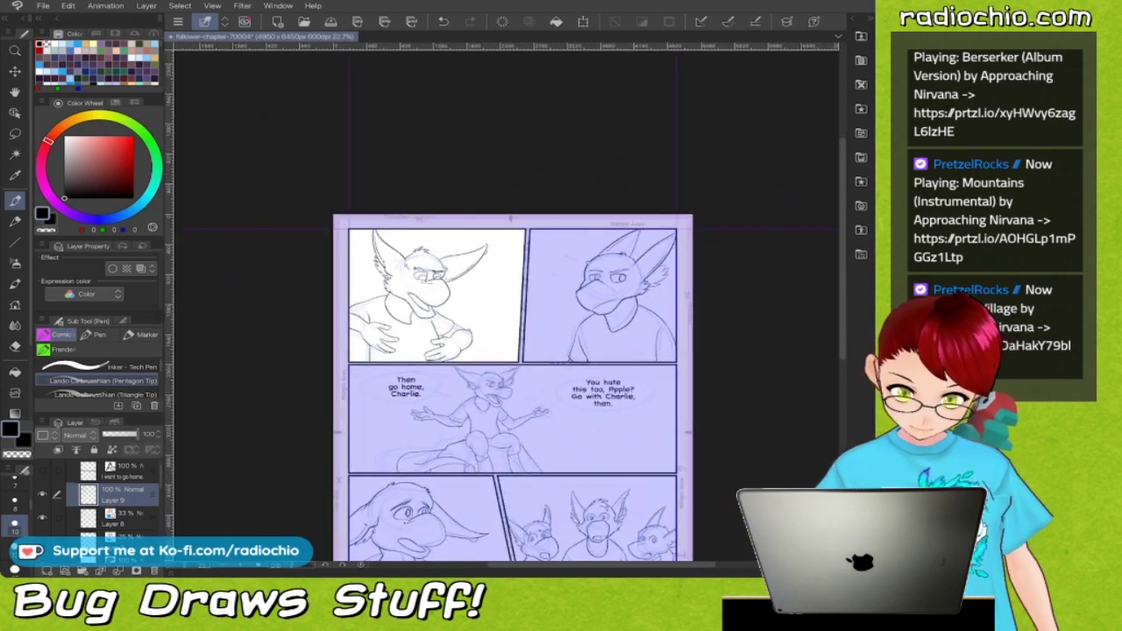
pyautogui.moveTo(502, 303); pyautogui.dragTo(464, 258)
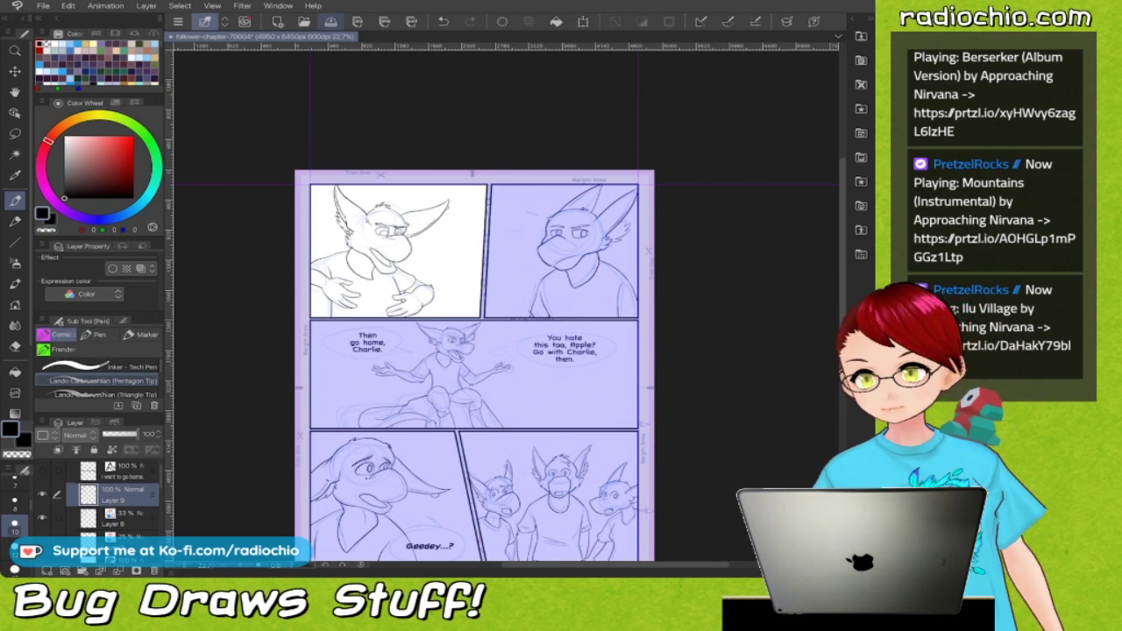
pyautogui.click(330, 21)
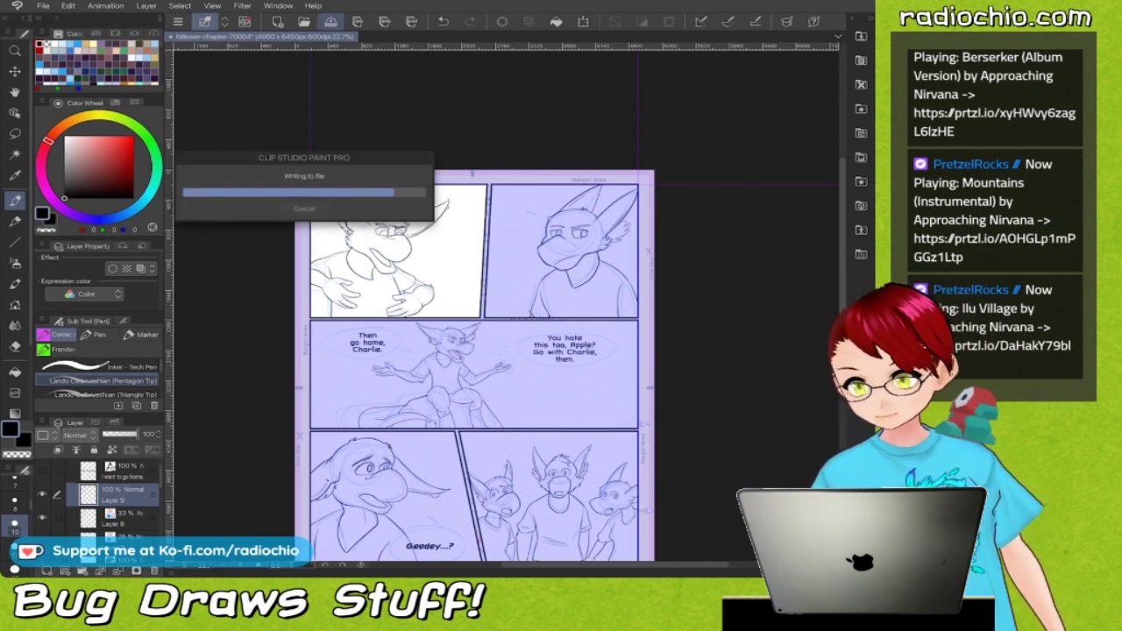
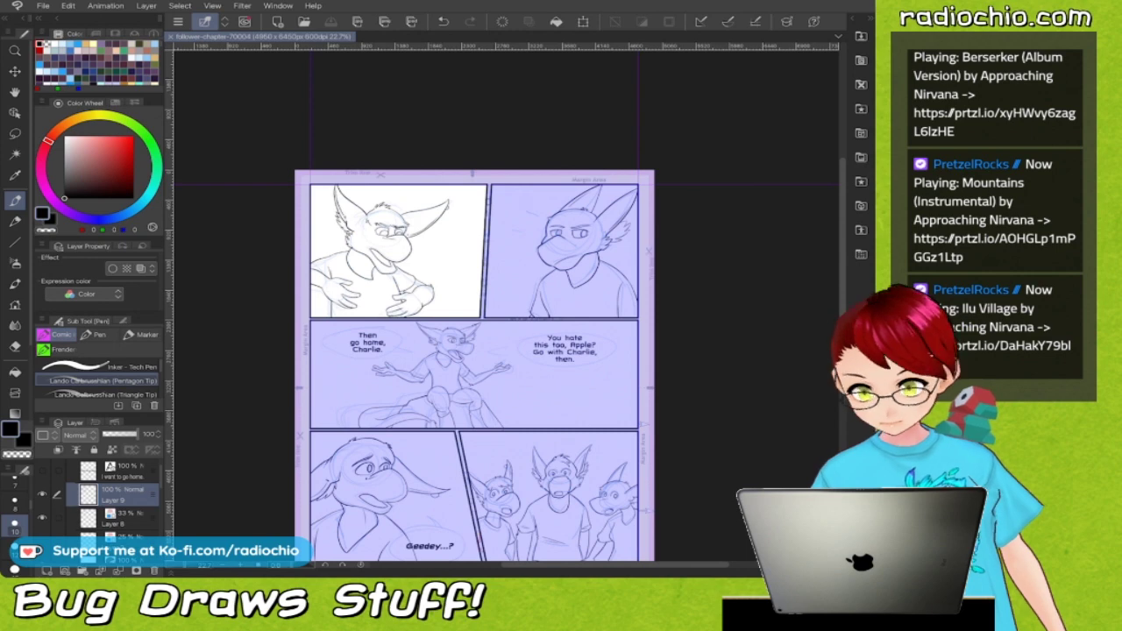
pyautogui.scroll(5, 434, 313)
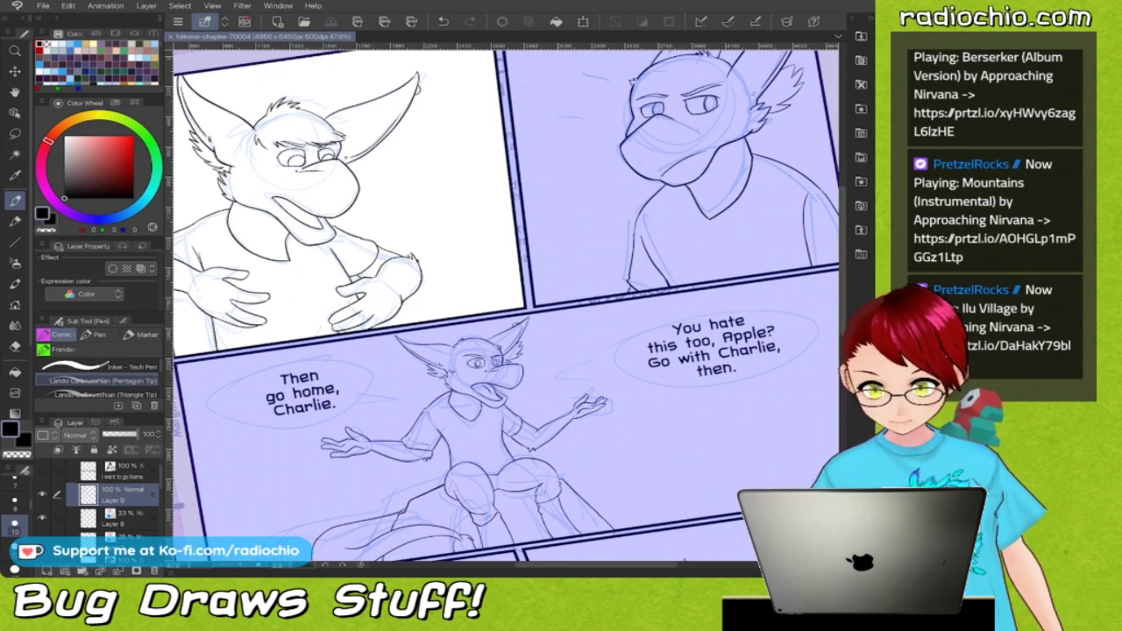
pyautogui.scroll(1, 491, 307)
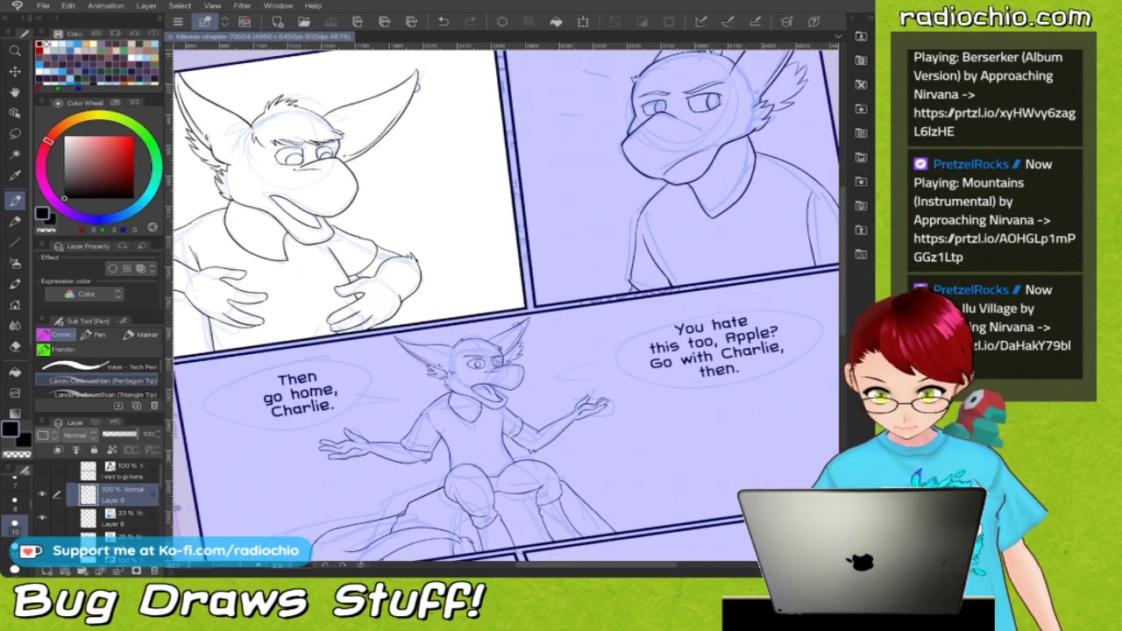
pyautogui.scroll(-3, 571, 302)
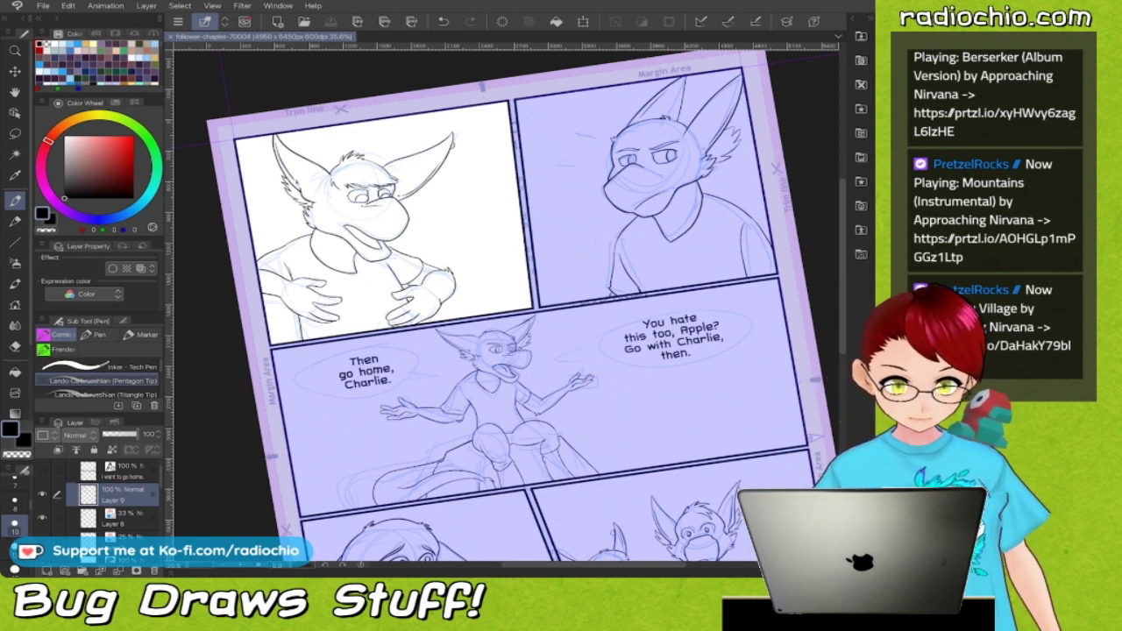
pyautogui.scroll(2, 424, 202)
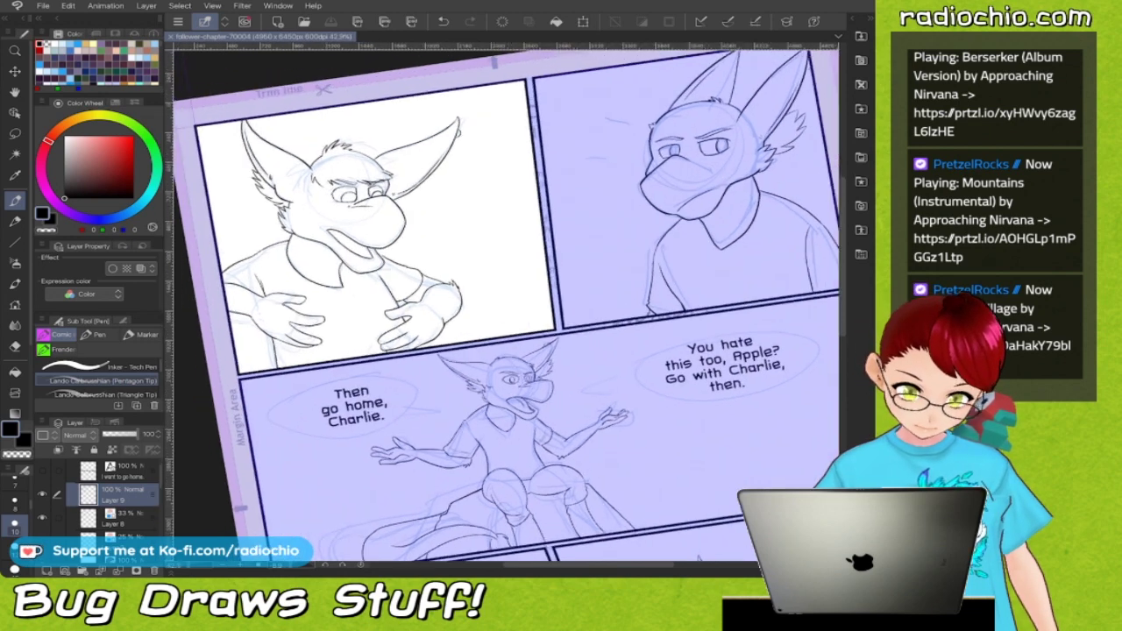
pyautogui.moveTo(424, 202); pyautogui.dragTo(453, 228)
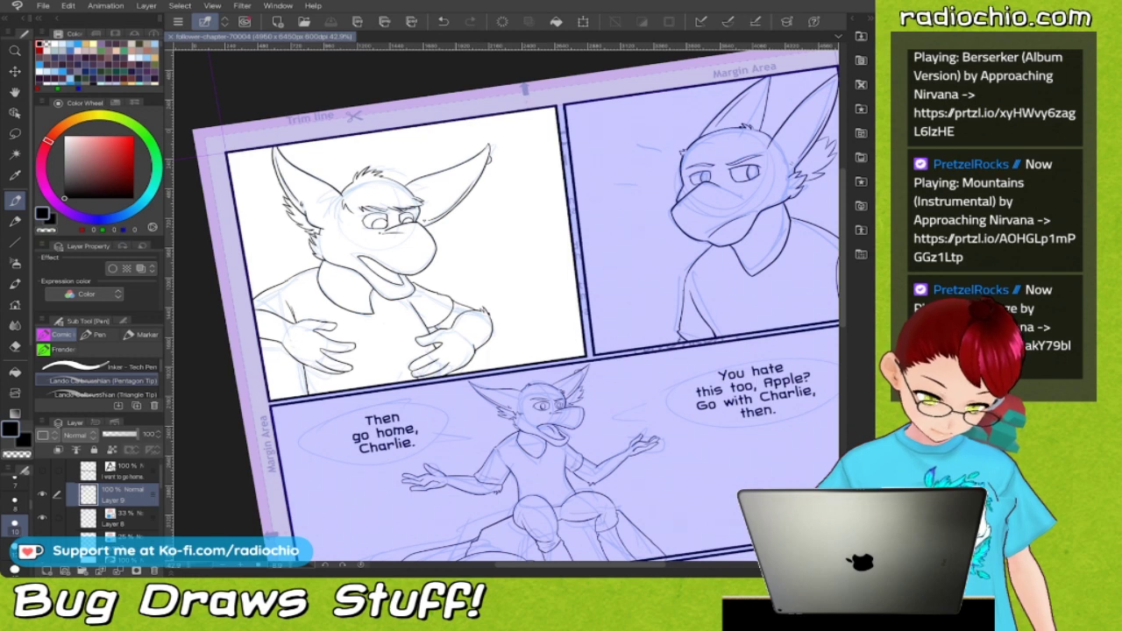
# Create a layer folder named Color between the ink layer and the sketch layer, and add a new layer inside it.
pyautogui.scroll(-1, 114, 507)
pyautogui.click(119, 494)
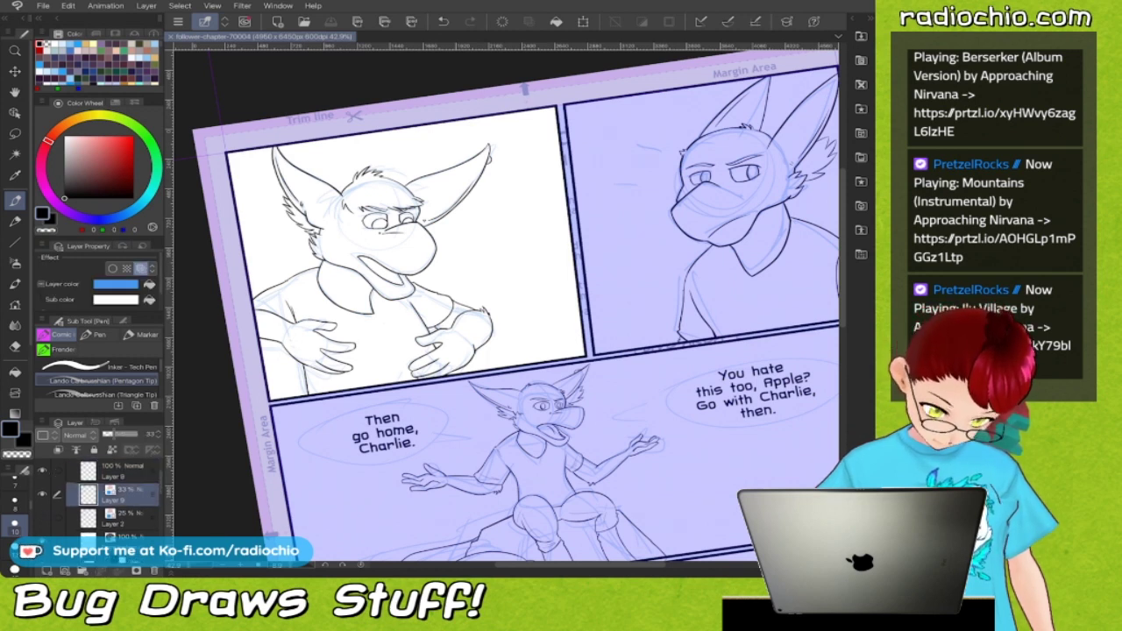
pyautogui.click(83, 571)
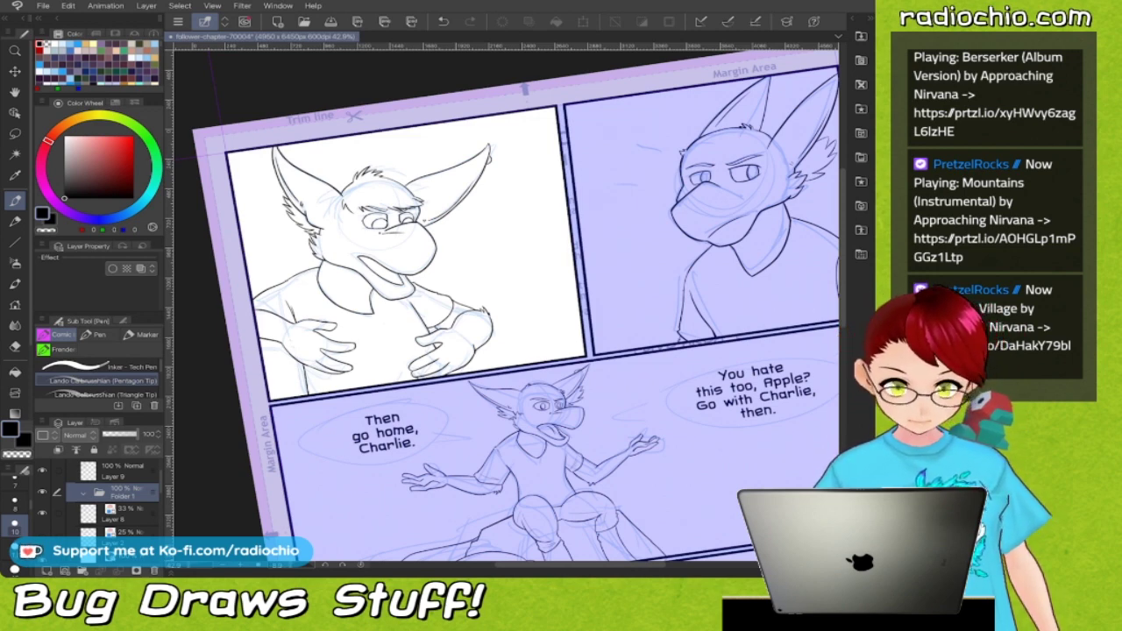
pyautogui.scroll(2, 421, 254)
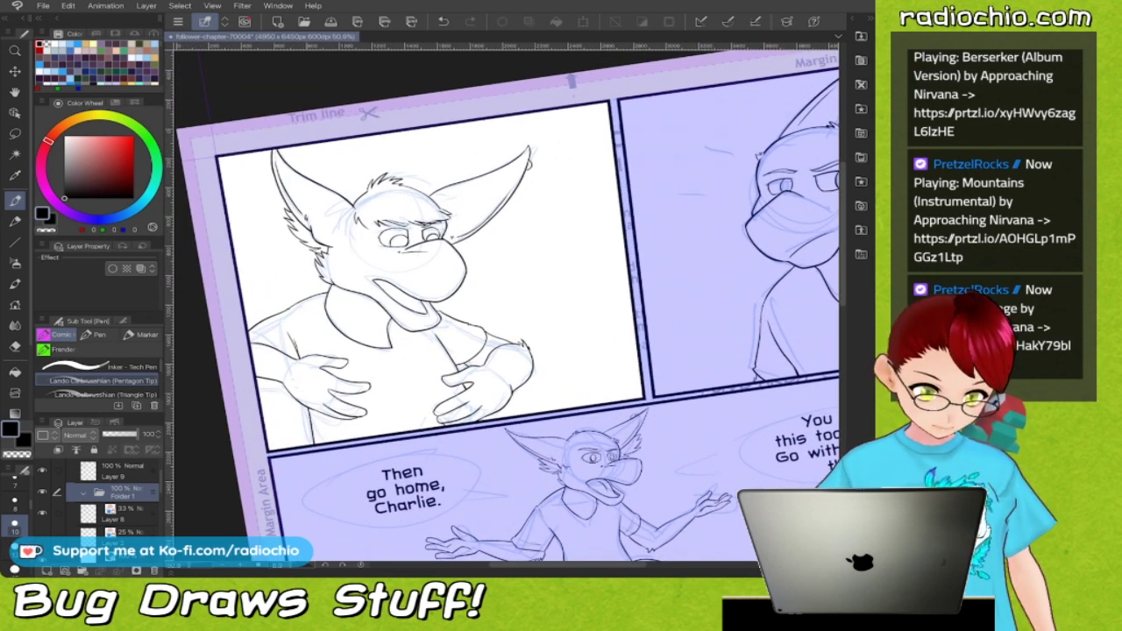
pyautogui.scroll(-5, 526, 294)
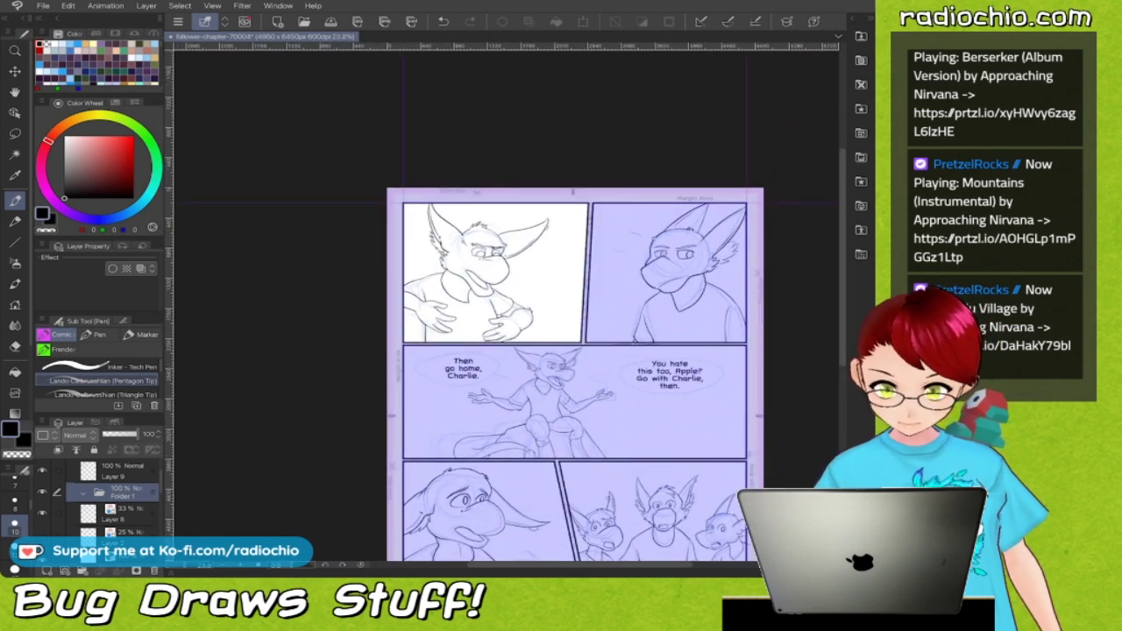
pyautogui.scroll(5, 587, 275)
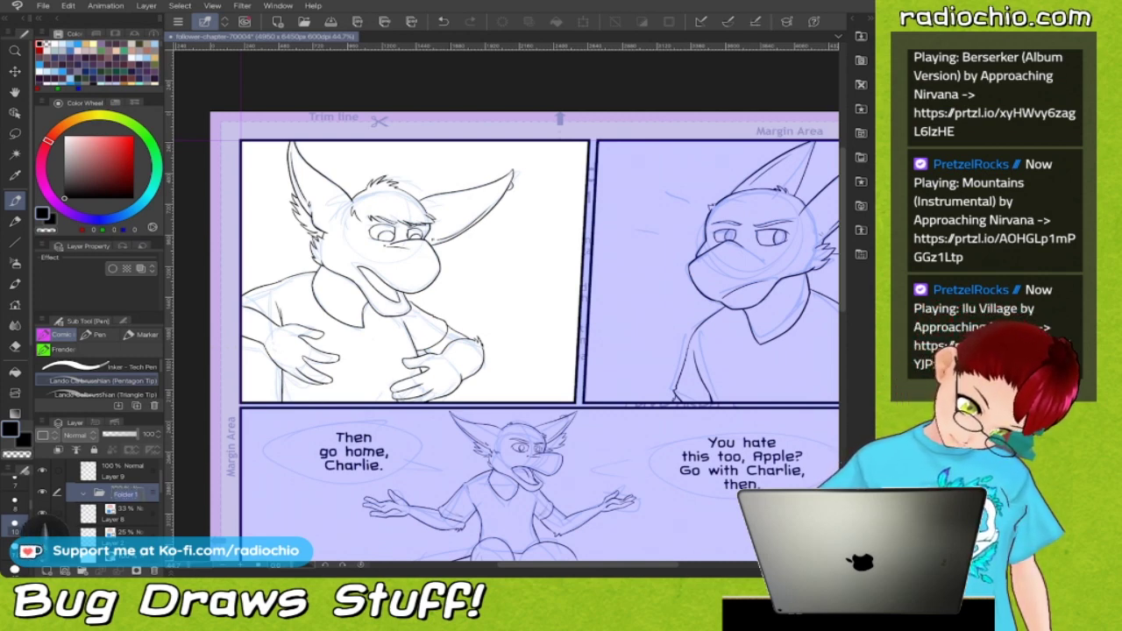
pyautogui.press('BackSpace')
pyautogui.write('Color')
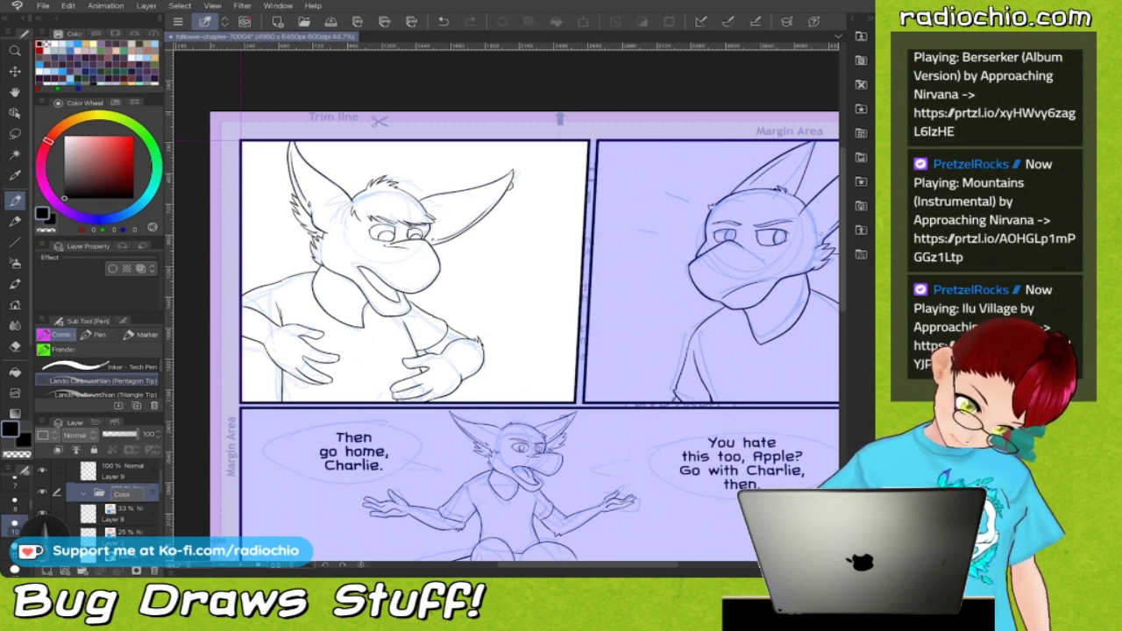
pyautogui.press('Return')
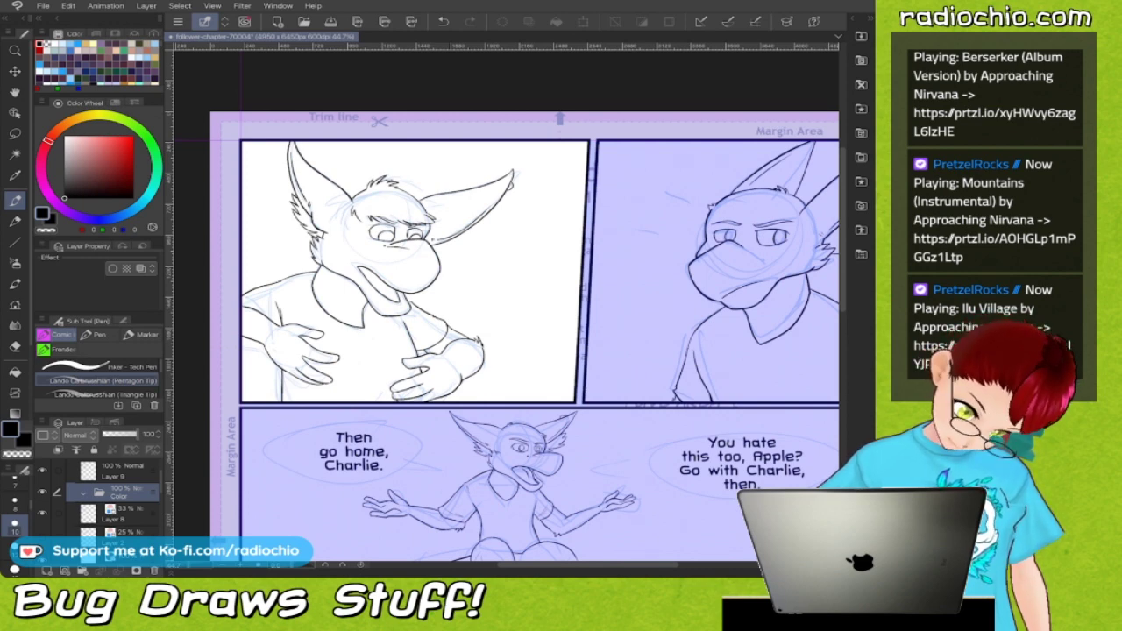
pyautogui.hotkey('ctrl', 'shift', 'n')
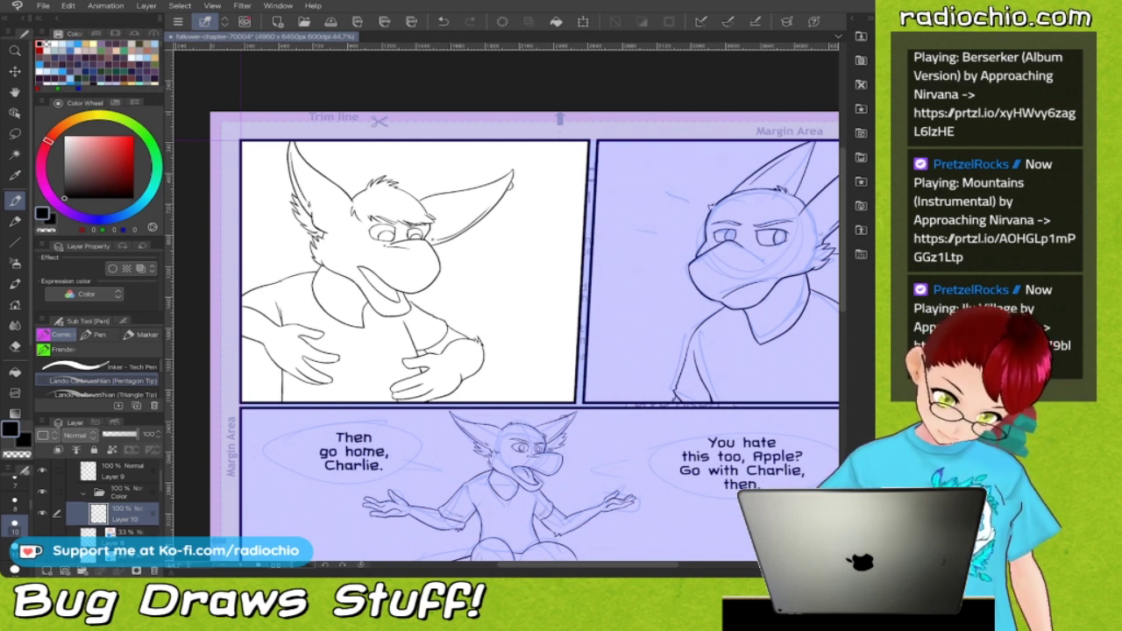
# Set the ink line layer as the reference layer and keep it as the active layer.
pyautogui.click(122, 471)
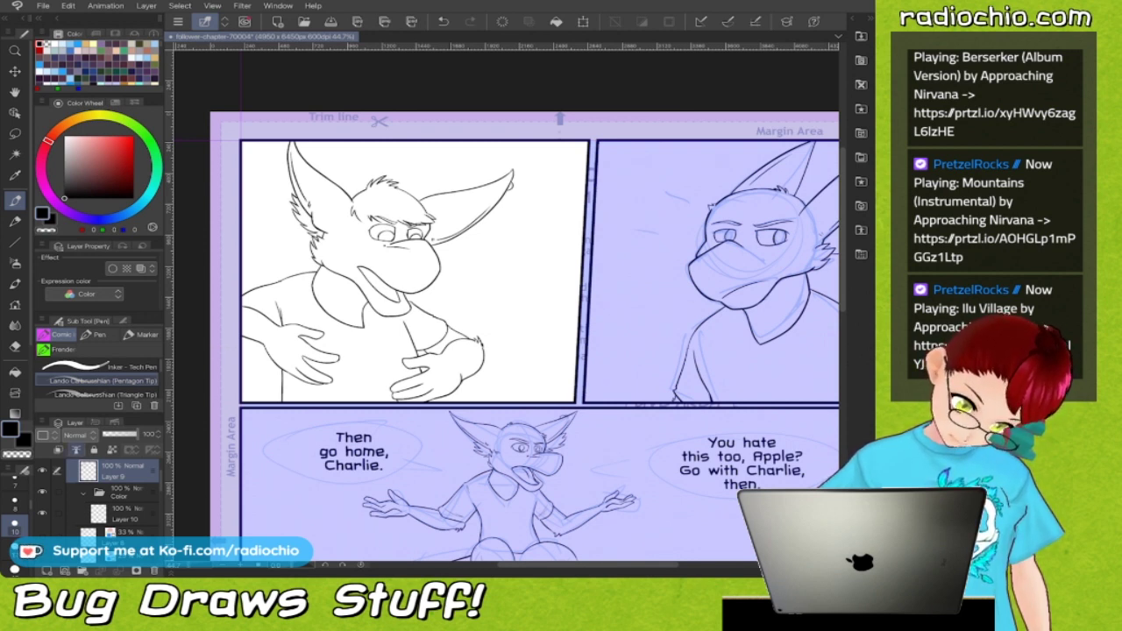
pyautogui.click(76, 450)
pyautogui.scroll(-1, 507, 306)
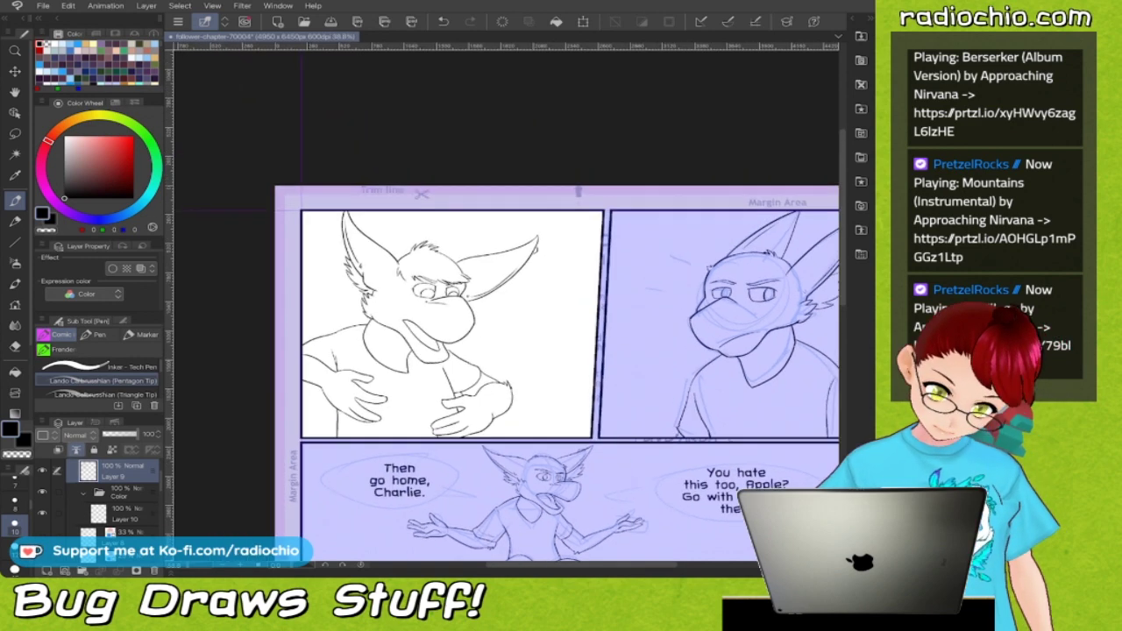
pyautogui.scroll(2, 426, 381)
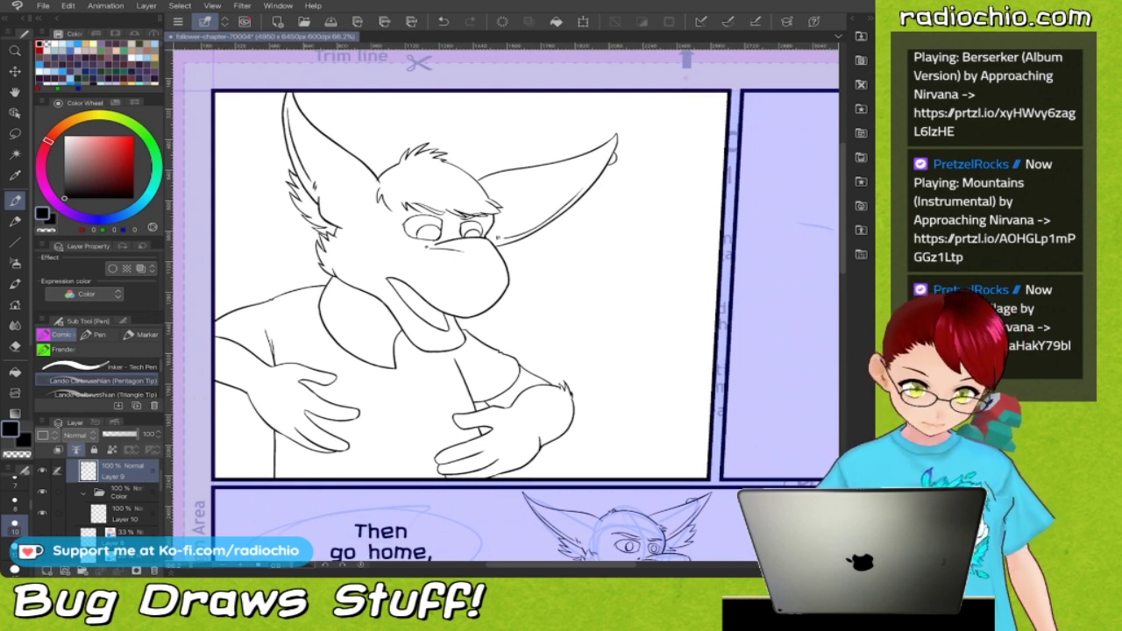
pyautogui.click(127, 514)
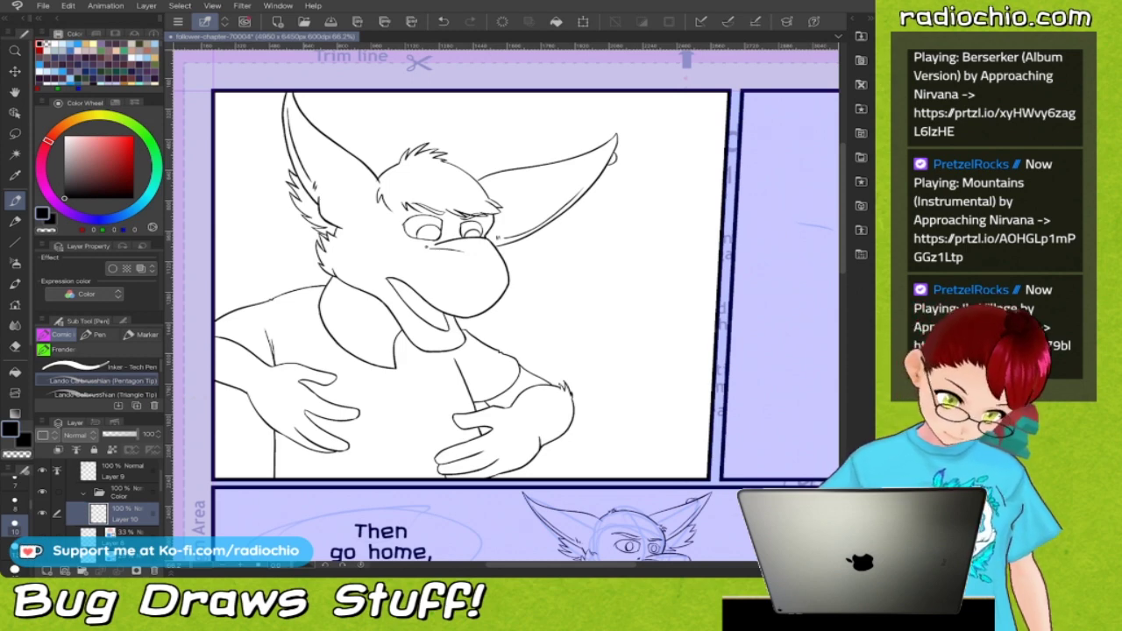
pyautogui.click(123, 471)
pyautogui.scroll(8, 496, 197)
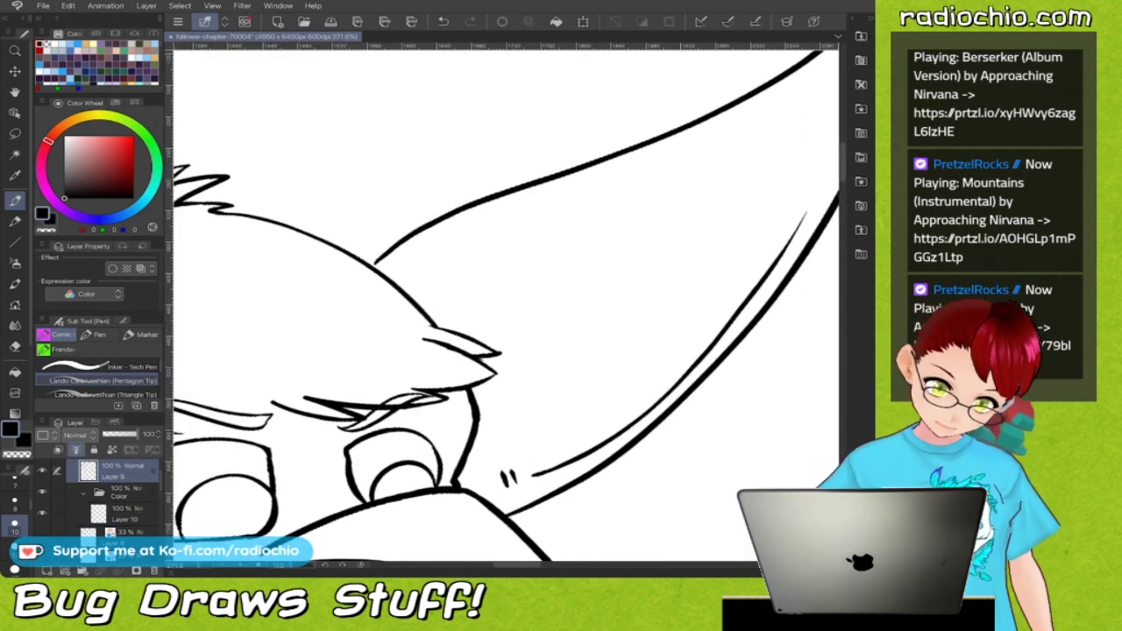
pyautogui.click(96, 334)
pyautogui.moveTo(377, 263); pyautogui.dragTo(384, 254)
pyautogui.hotkey('ctrl', 'z')
pyautogui.click(58, 334)
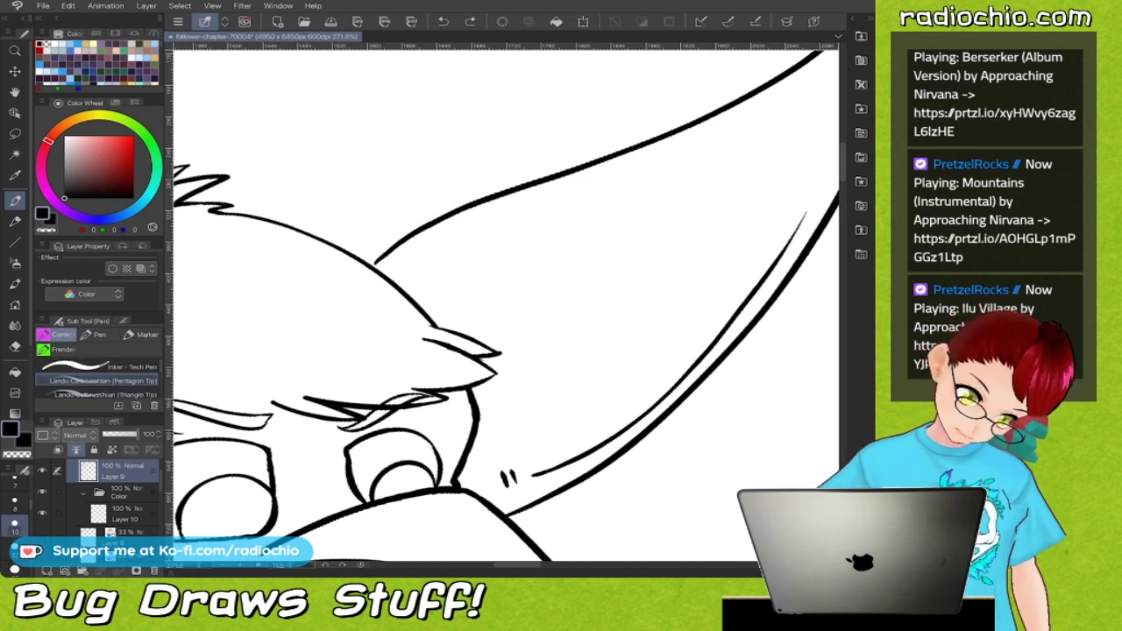
# Close the gap between the right ear's upper line and the head outline in black, and erase the overshoot inside the head.
pyautogui.moveTo(383, 257)
pyautogui.mouseDown()
pyautogui.moveTo(369, 269)
pyautogui.moveTo(401, 246)
pyautogui.mouseUp()
pyautogui.press('i')
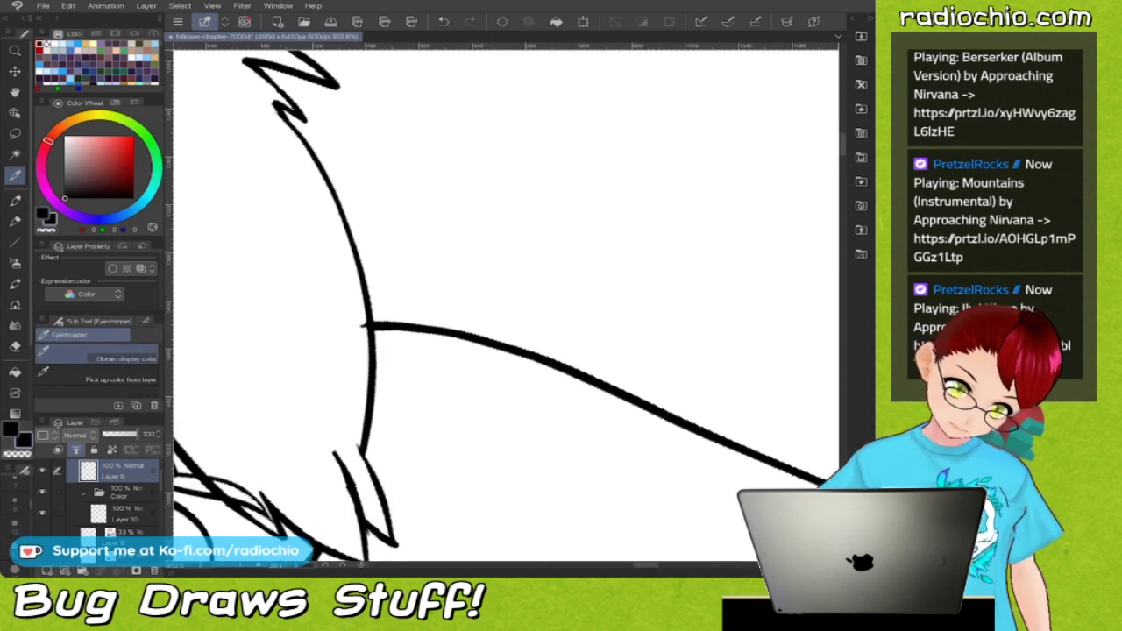
pyautogui.press('p')
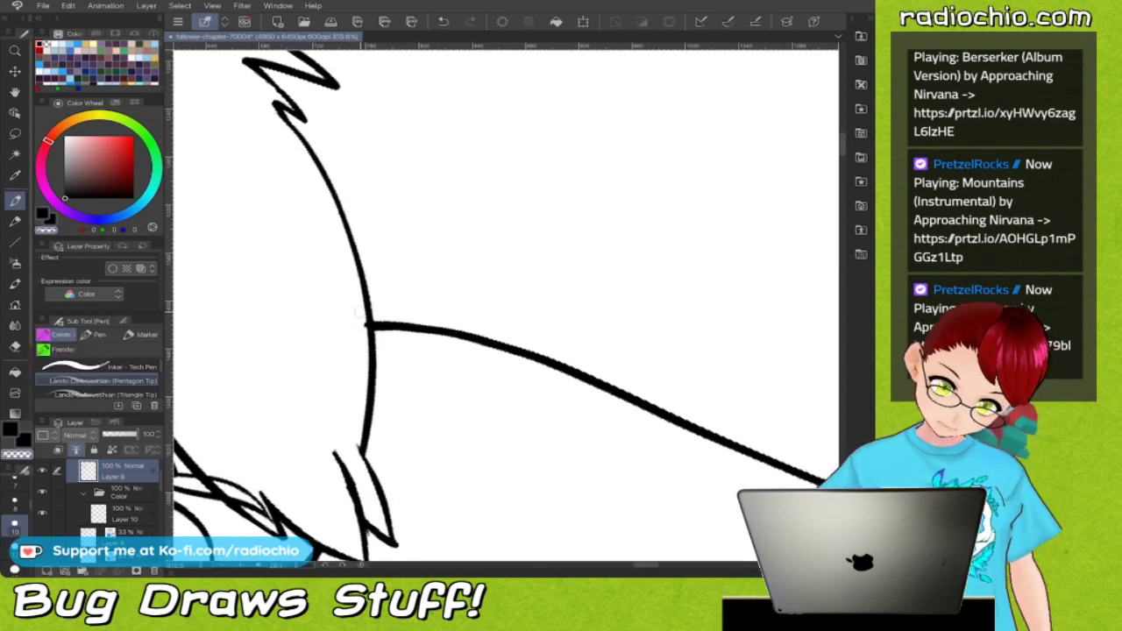
pyautogui.scroll(-8, 507, 305)
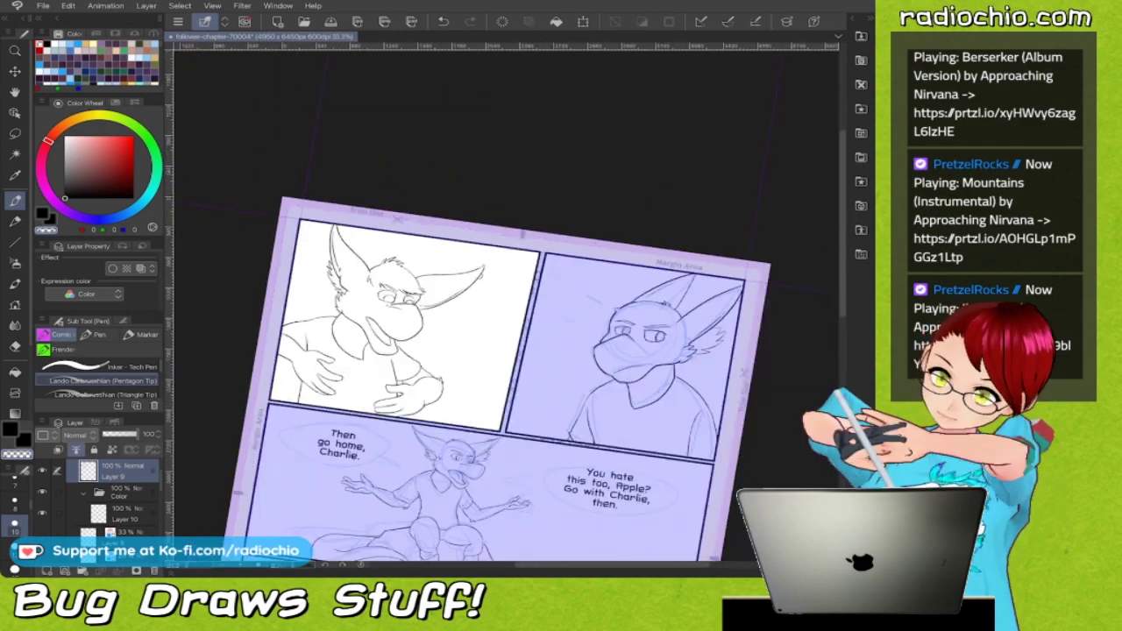
# Make the empty layer inside the Color folder active and look through the follower_swatches color set for the character's colors.
pyautogui.scroll(3, 506, 305)
pyautogui.scroll(3, 507, 333)
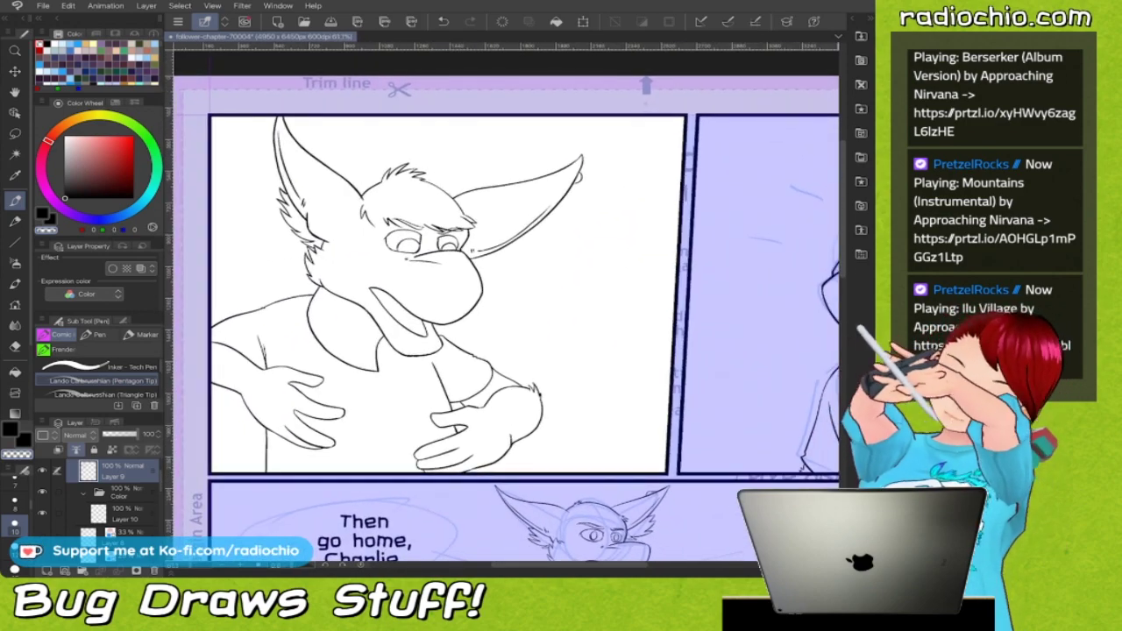
pyautogui.click(123, 514)
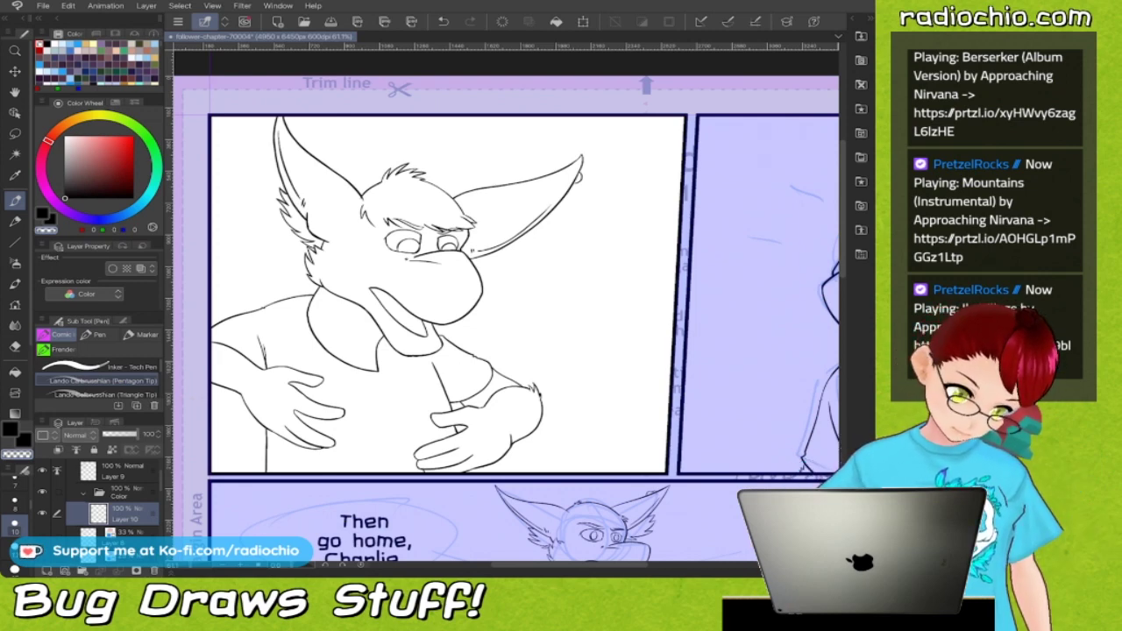
pyautogui.press('F1')
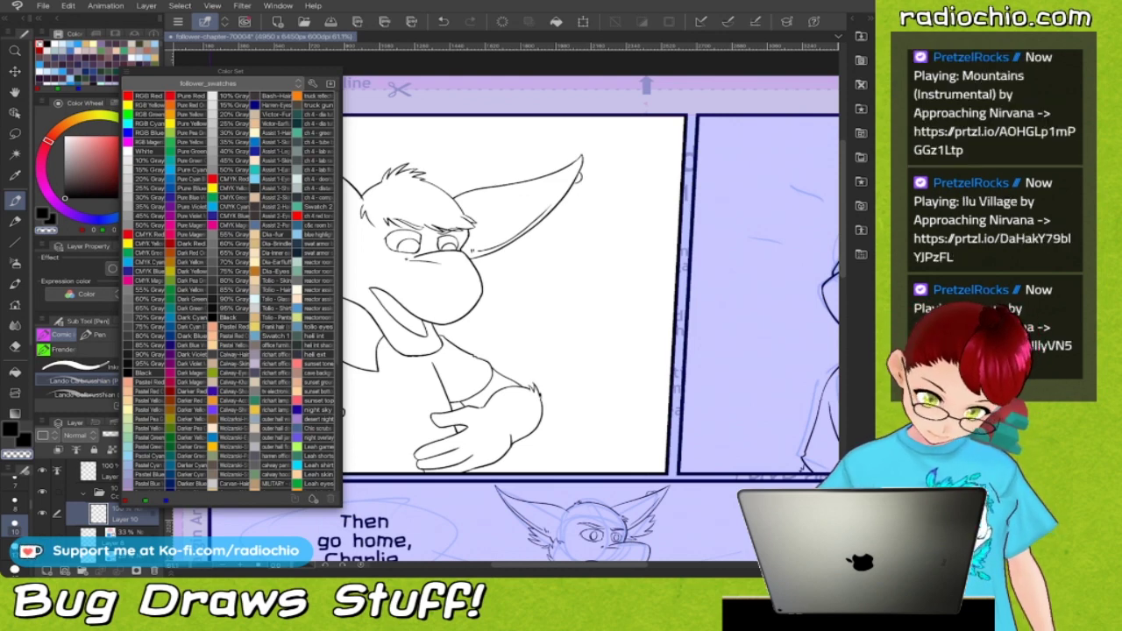
pyautogui.scroll(-5, 231, 290)
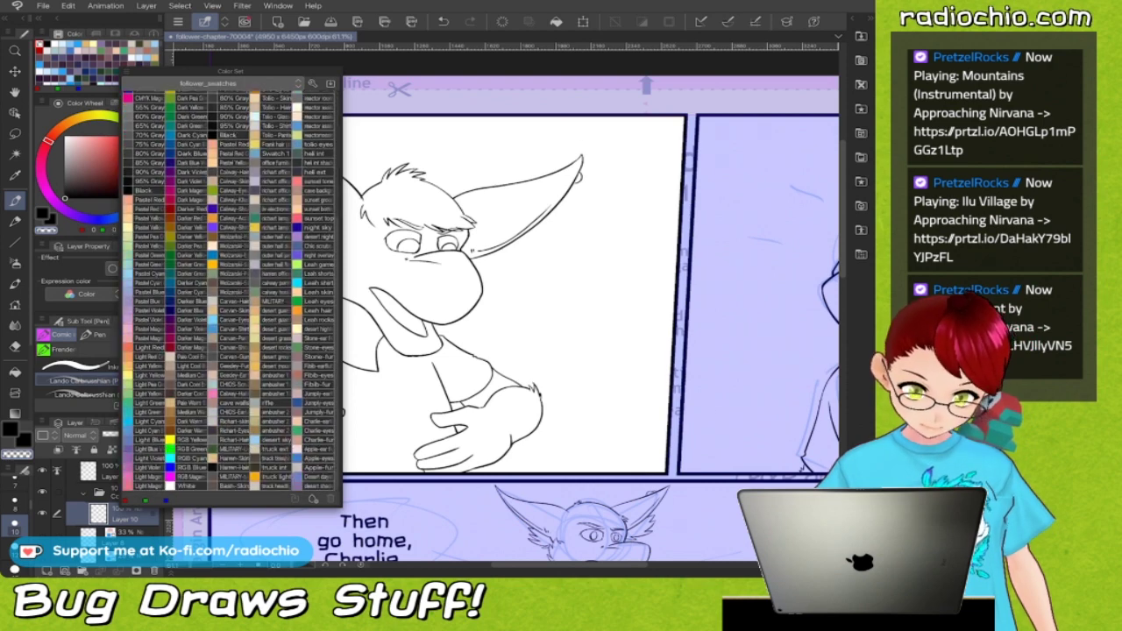
pyautogui.scroll(5, 231, 290)
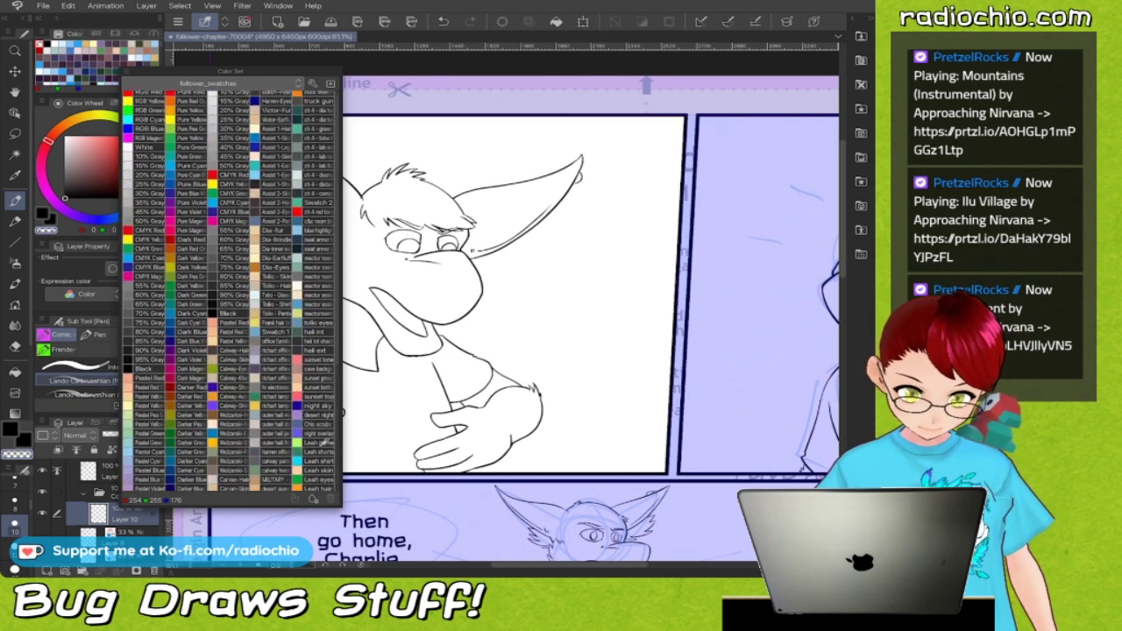
pyautogui.scroll(-5, 230, 290)
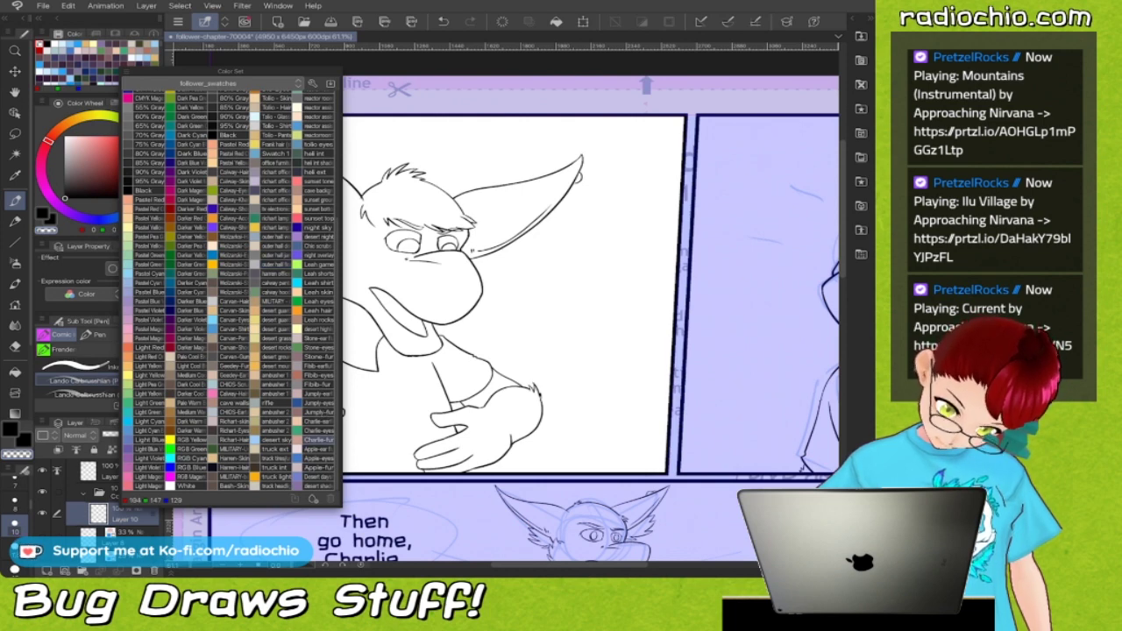
pyautogui.press('Escape')
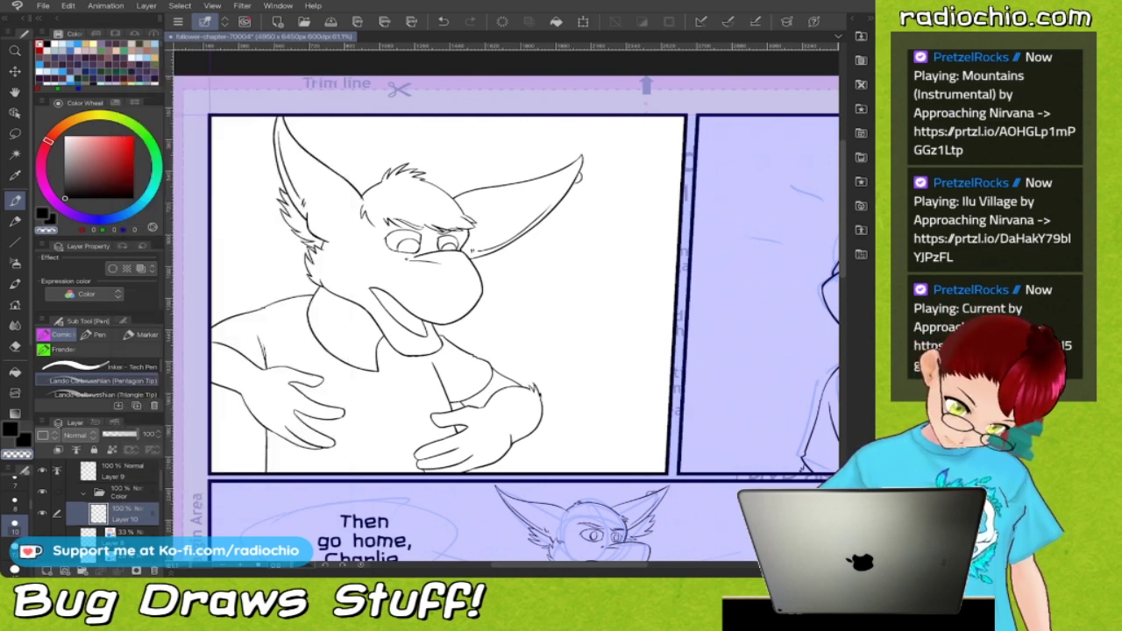
# Choose the Charlie-fur swatch from the follower_swatches color set as the drawing color and switch to the Fill tool.
pyautogui.press('g')
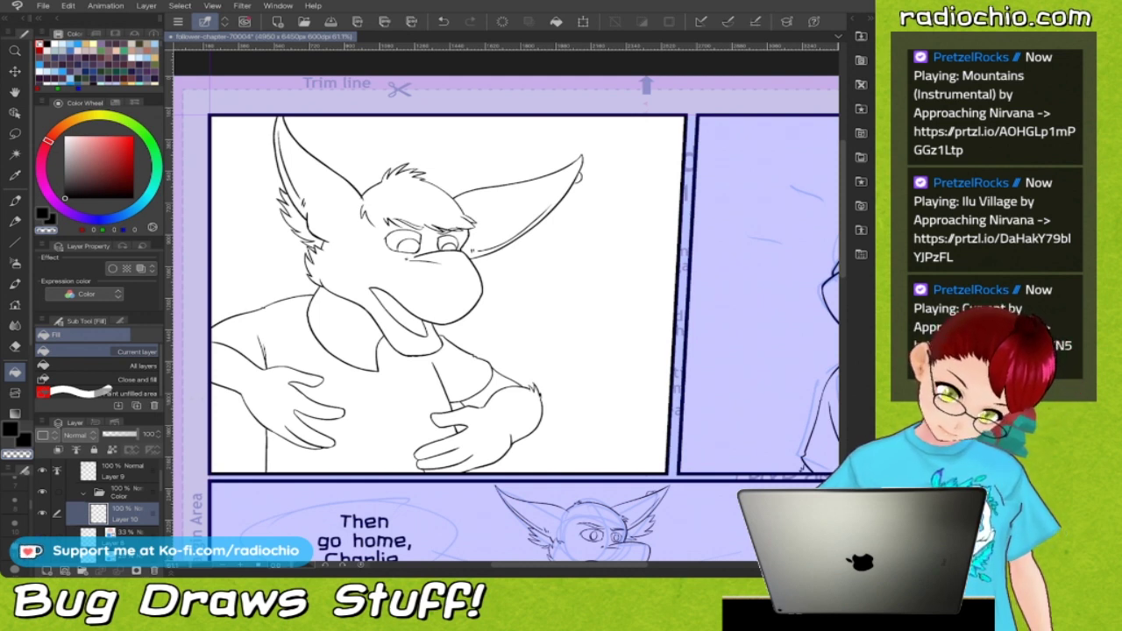
pyautogui.press('c')
pyautogui.press('i')
pyautogui.press('F6')
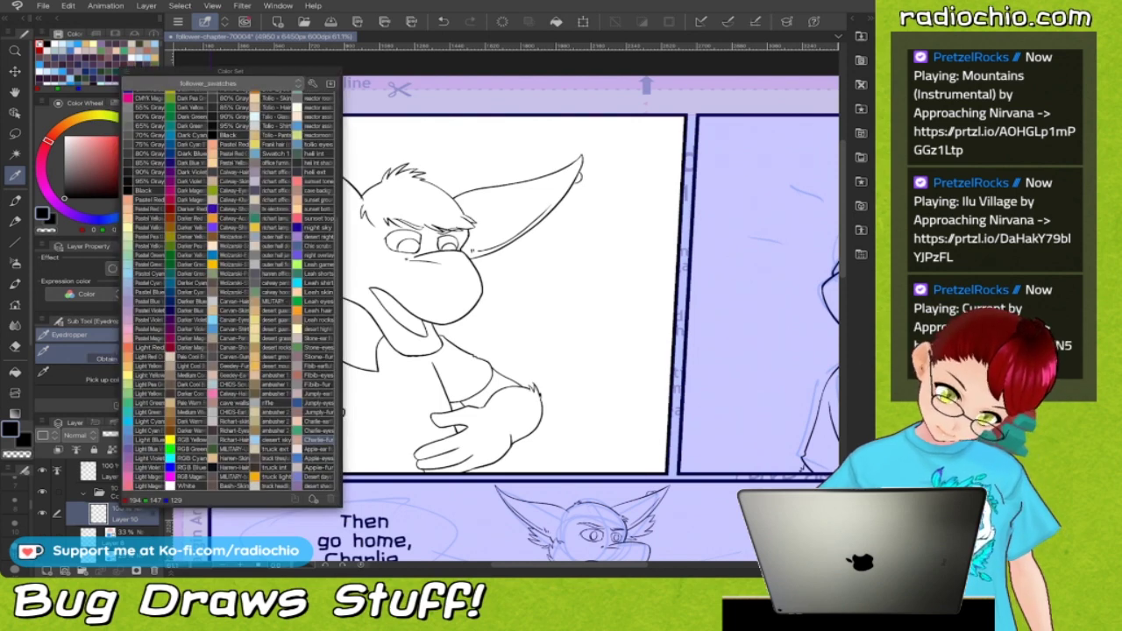
pyautogui.click(317, 449)
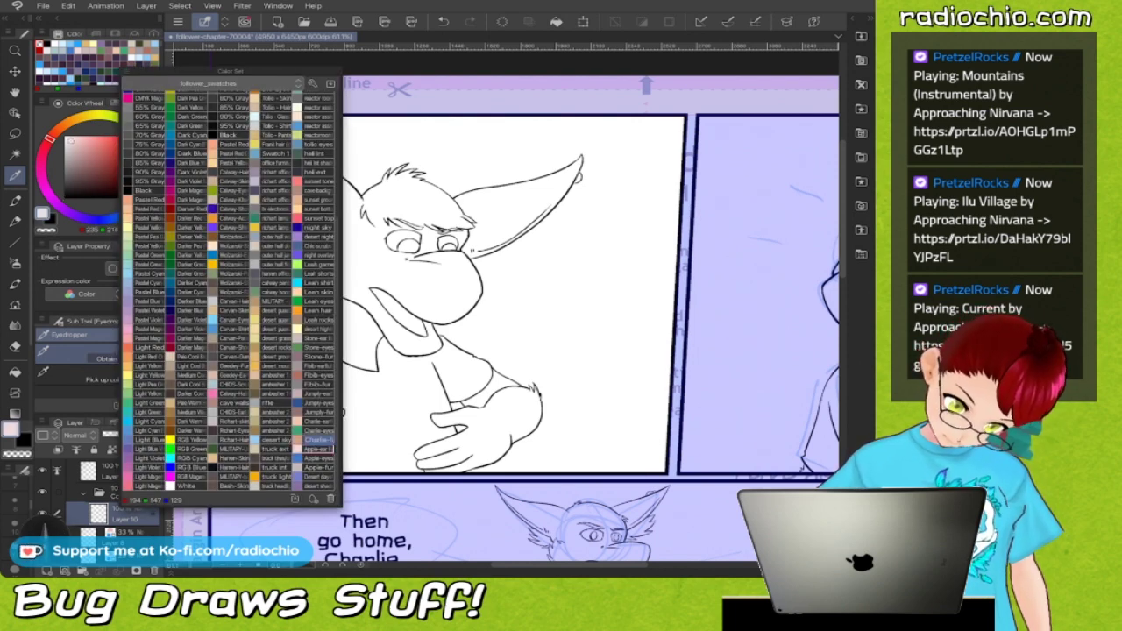
pyautogui.click(318, 439)
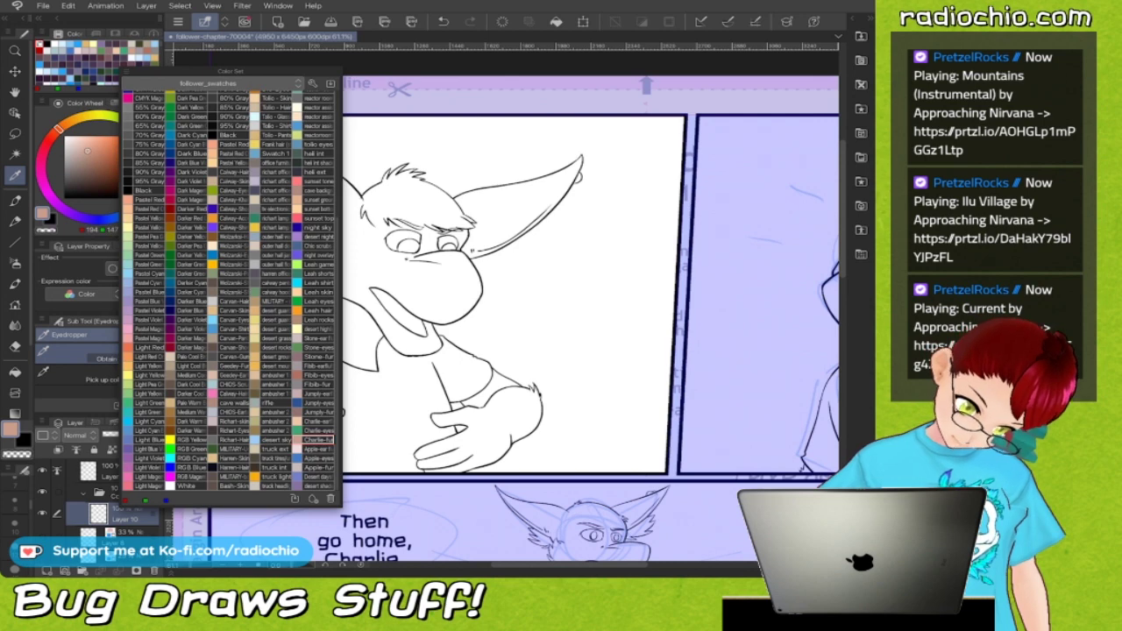
pyautogui.press('F6')
pyautogui.press('g')
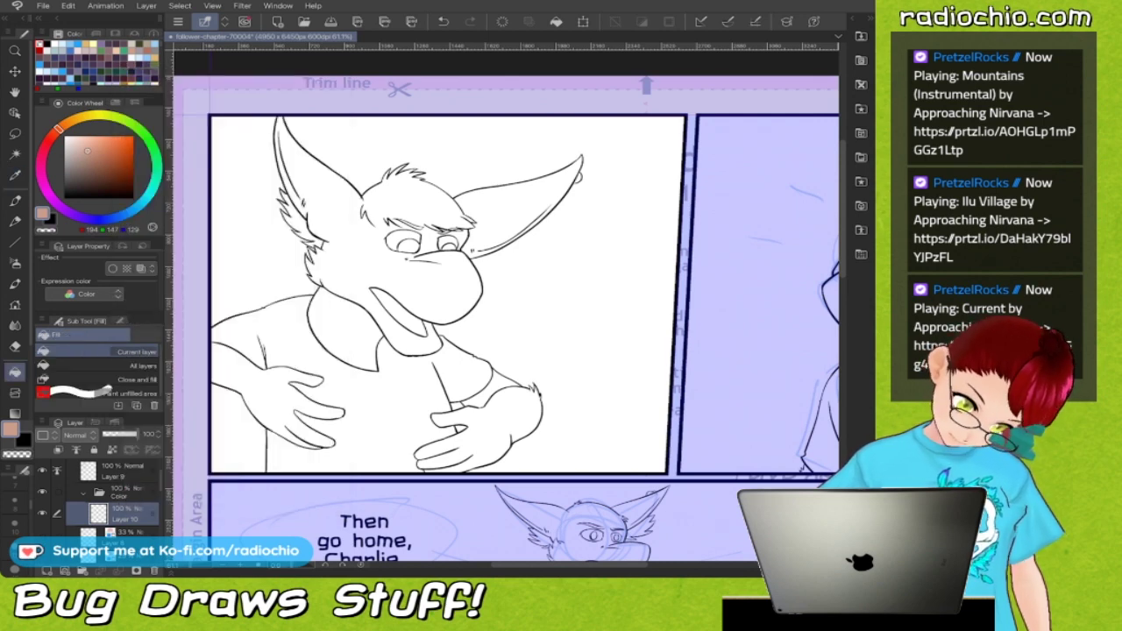
# Fill the character's head, both ears, neck, arms and hands in the first panel with the Charlie-fur color.
pyautogui.click(429, 241)
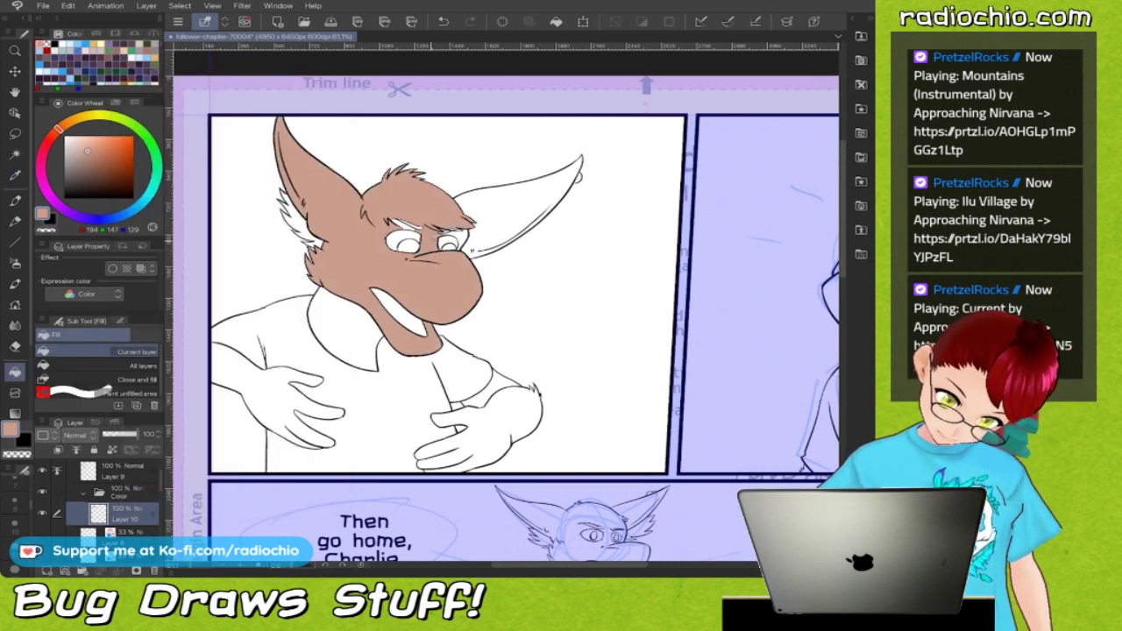
pyautogui.click(518, 193)
pyautogui.click(456, 238)
pyautogui.click(403, 225)
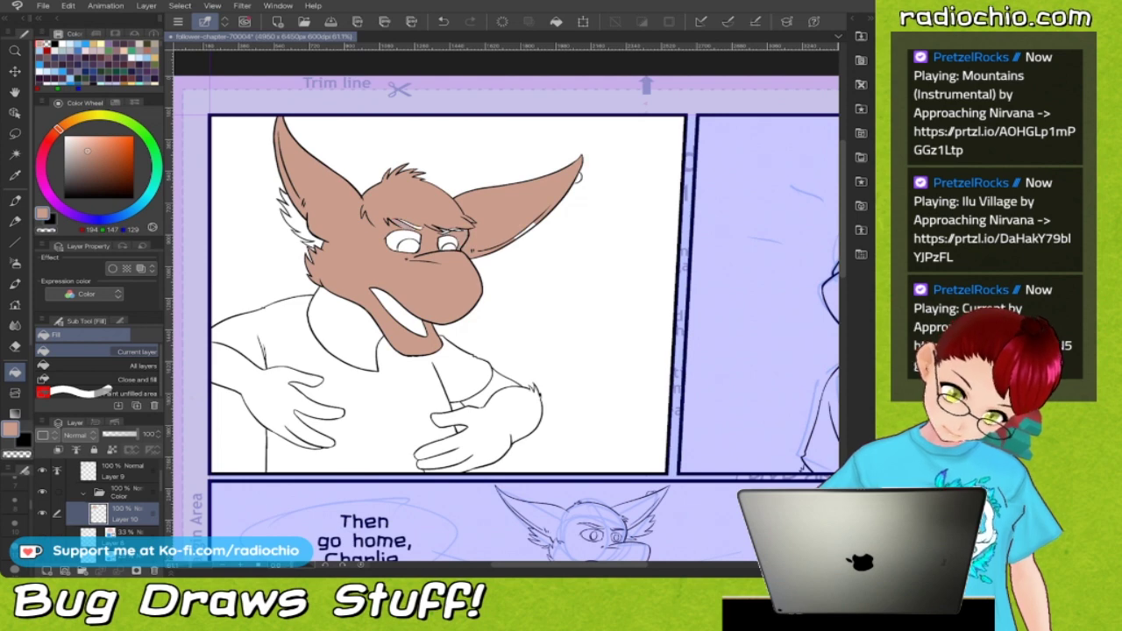
pyautogui.click(346, 326)
pyautogui.click(473, 434)
pyautogui.click(491, 387)
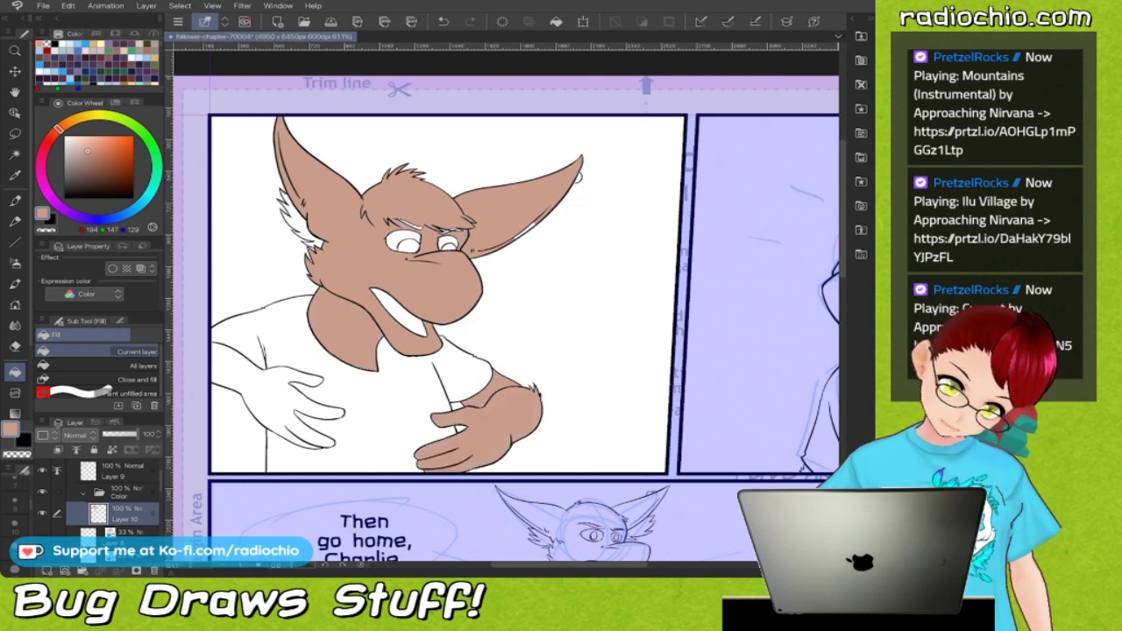
pyautogui.click(281, 394)
# Fill the small unpainted gaps around the brows and fringe above both eyes with the fur color.
pyautogui.scroll(5, 483, 219)
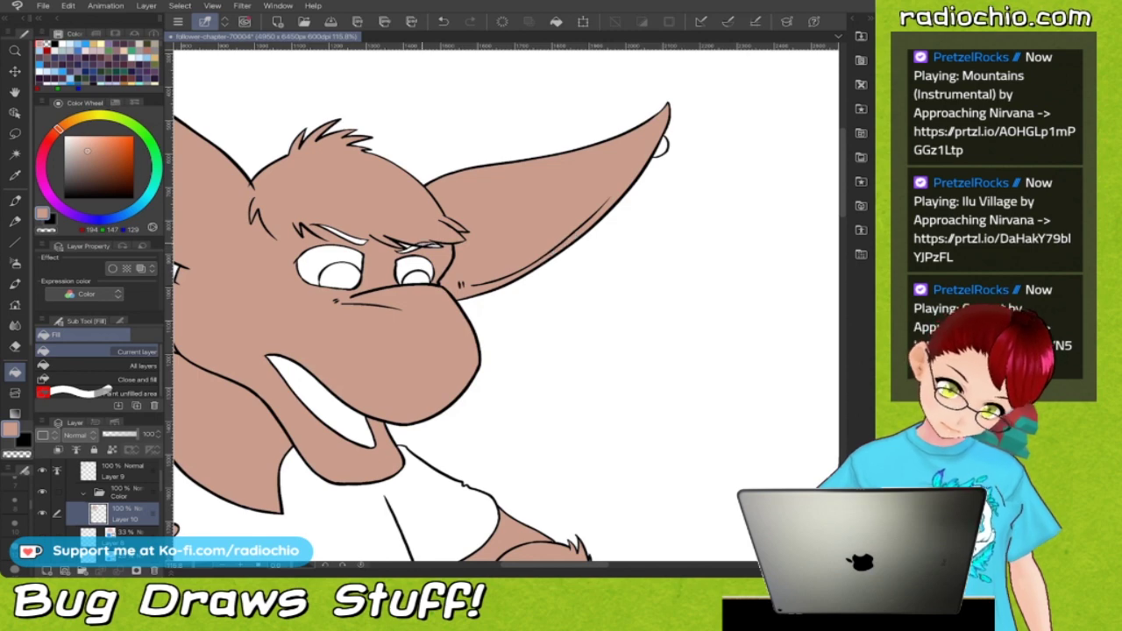
pyautogui.click(409, 249)
pyautogui.click(434, 246)
pyautogui.click(405, 246)
pyautogui.click(344, 236)
pyautogui.scroll(-4, 521, 318)
pyautogui.scroll(3, 455, 298)
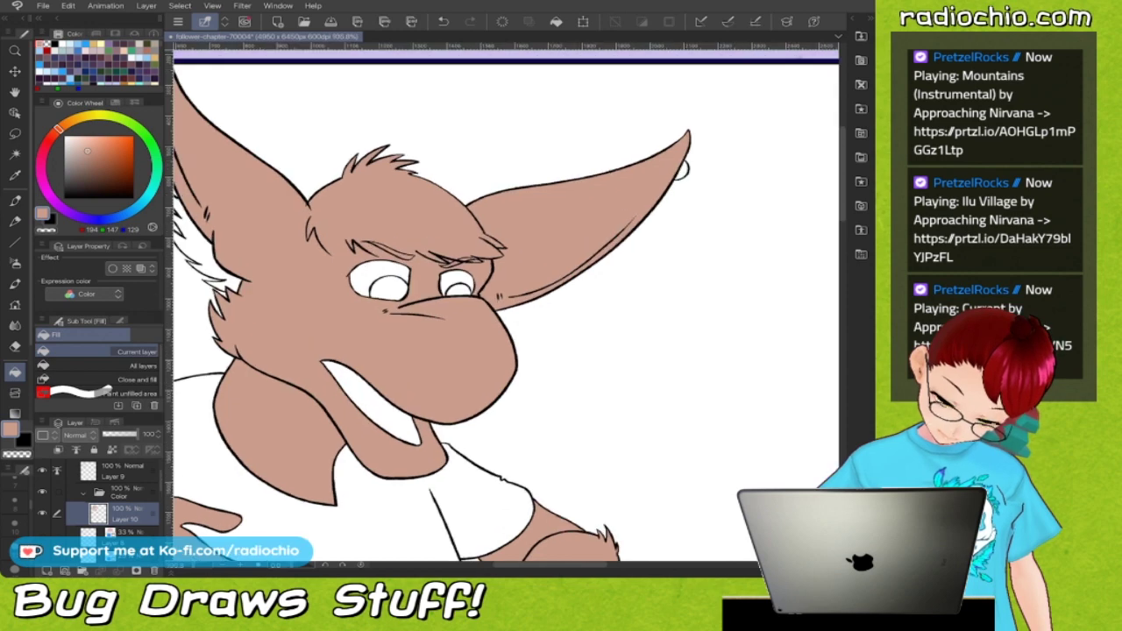
# Fill both irises with the green Charlie-eyes swatch.
pyautogui.press('F8')
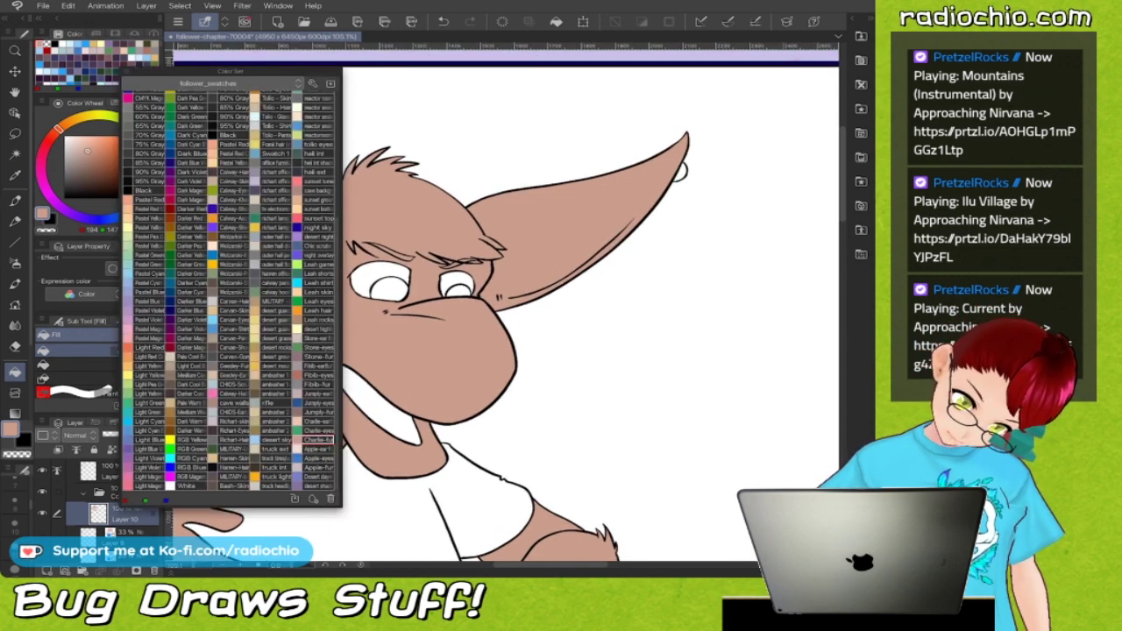
pyautogui.click(297, 429)
pyautogui.click(458, 291)
pyautogui.click(388, 289)
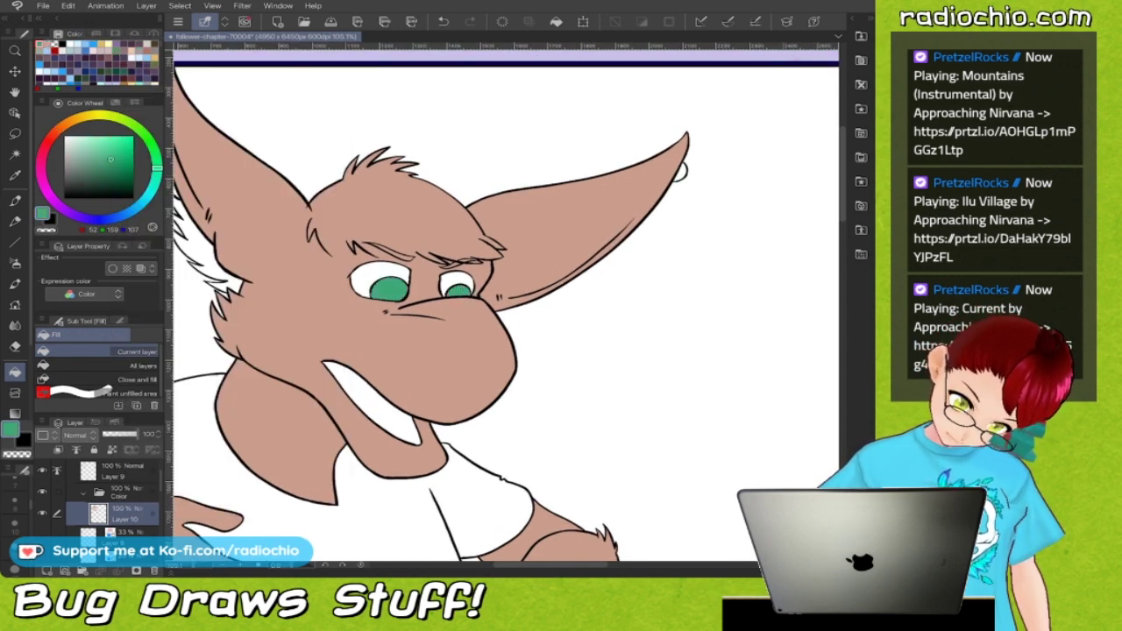
# Fill the fluffy inner tuft of the upright ear with the light peach Charlie-ear swatch.
pyautogui.scroll(-1, 506, 303)
pyautogui.press('F8')
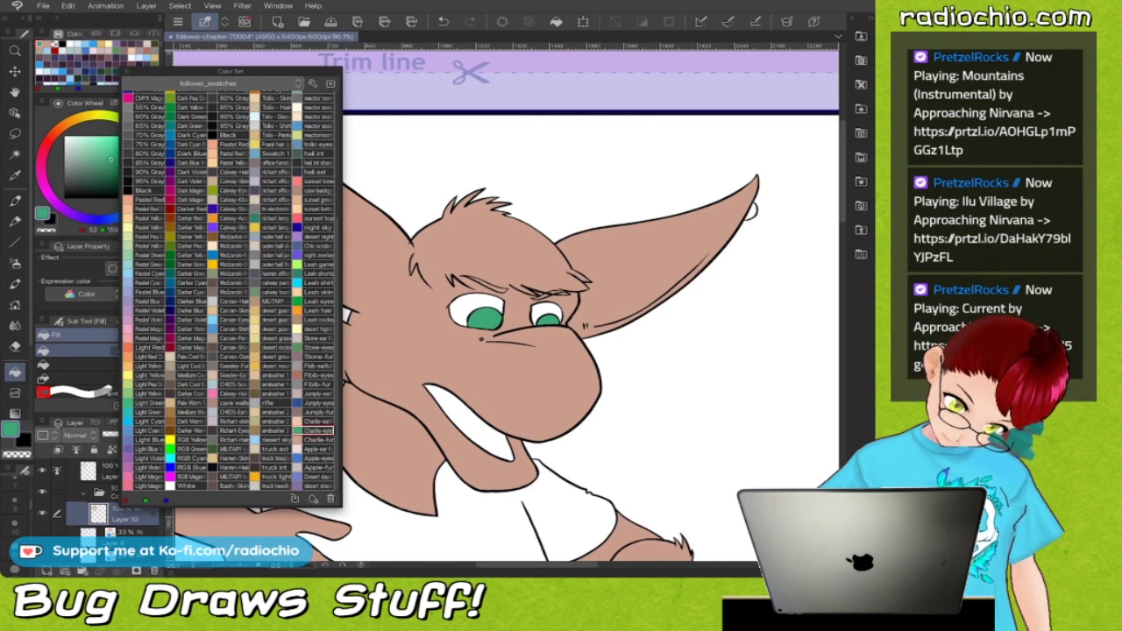
pyautogui.click(298, 422)
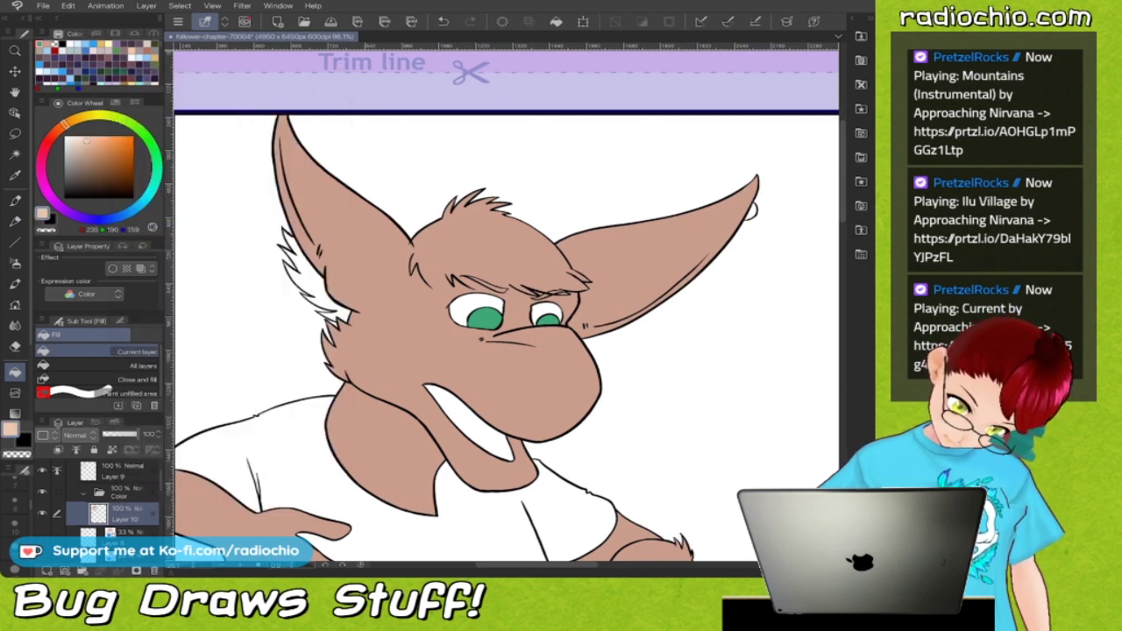
pyautogui.click(310, 279)
pyautogui.scroll(-4, 506, 302)
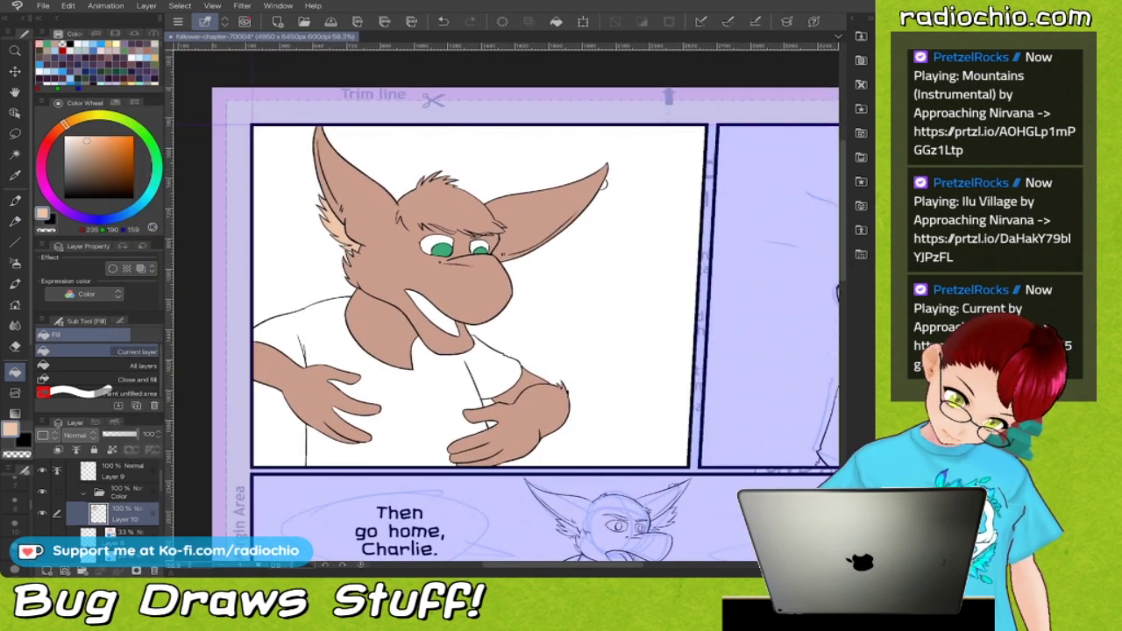
# Fill the character's shirt with the pale teal CHIDS swatch (RGB 159, 192, 194).
pyautogui.press('F8')
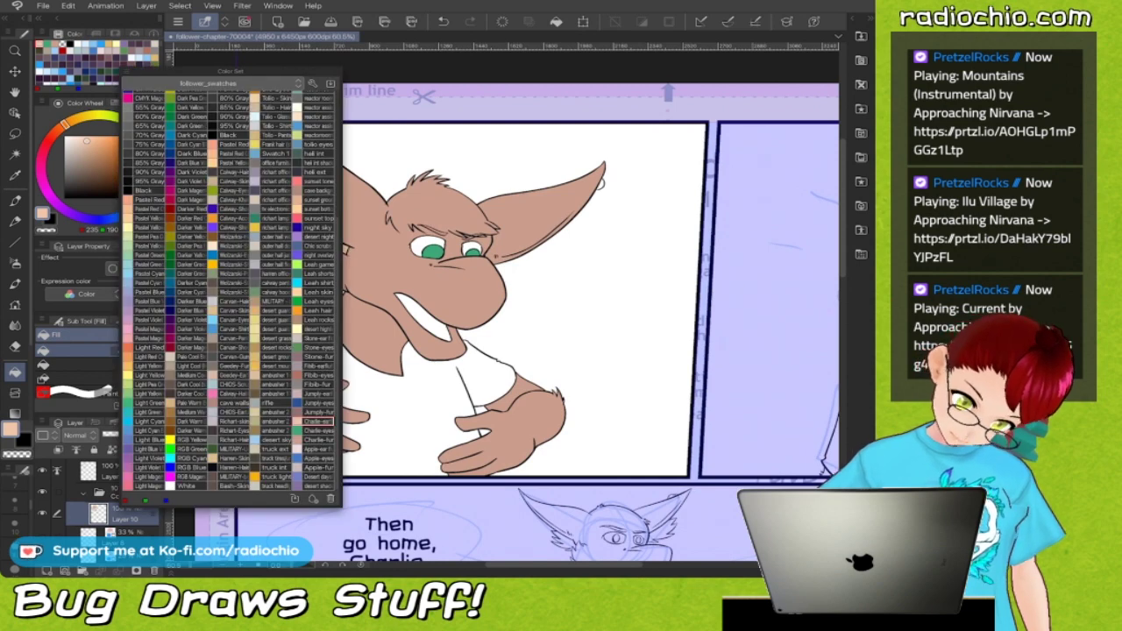
pyautogui.click(231, 384)
pyautogui.click(399, 405)
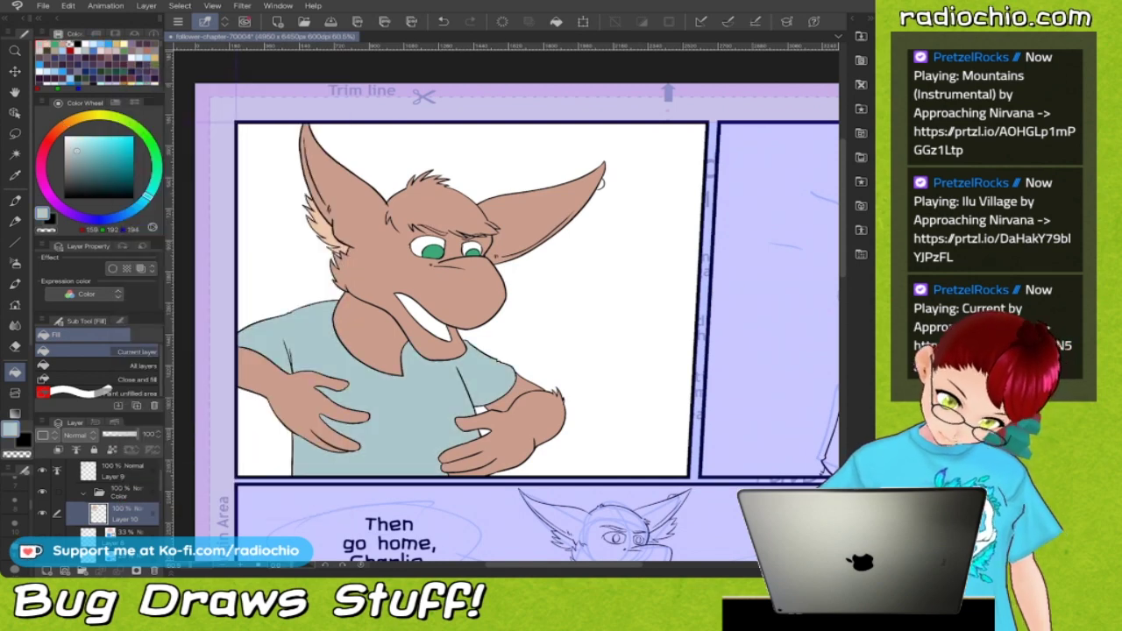
# Fill the small round tag near the tip of the outstretched ear with the grey-blue CHIDS swatch (RGB 172, 182, 191).
pyautogui.hscroll(2, 506, 302)
pyautogui.scroll(2, 505, 302)
pyautogui.press('F8')
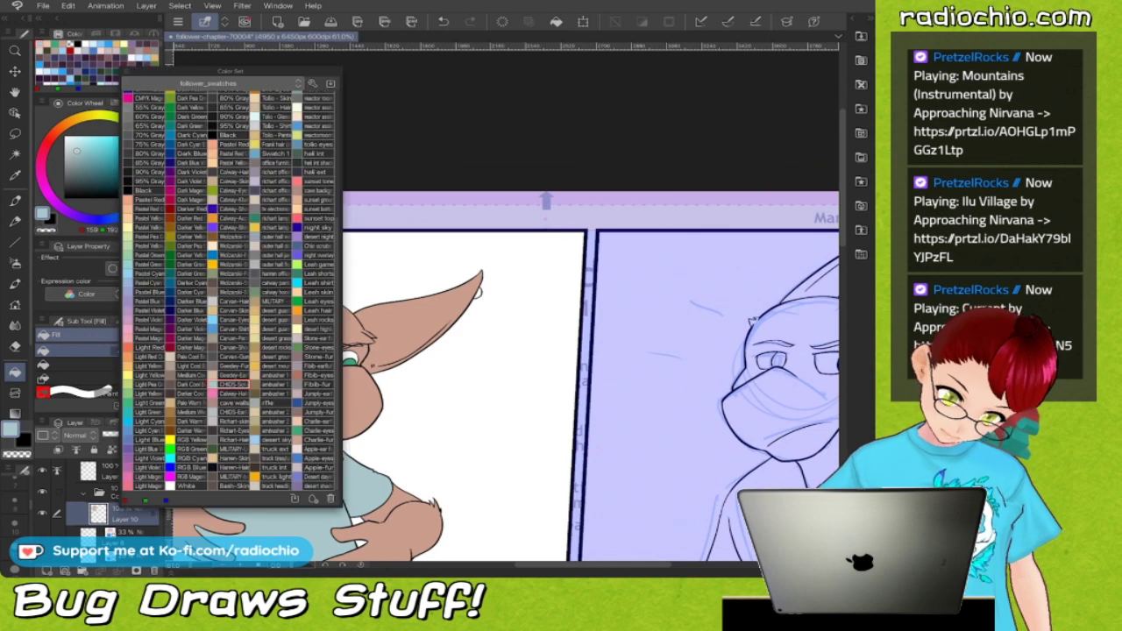
pyautogui.click(233, 412)
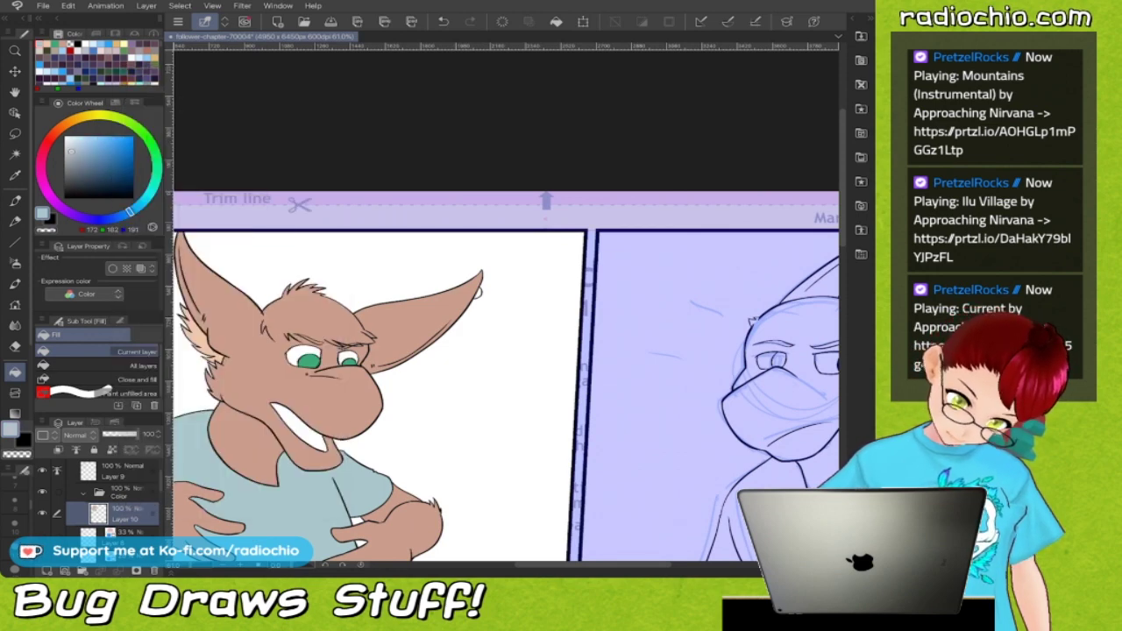
pyautogui.scroll(5, 522, 278)
pyautogui.click(426, 313)
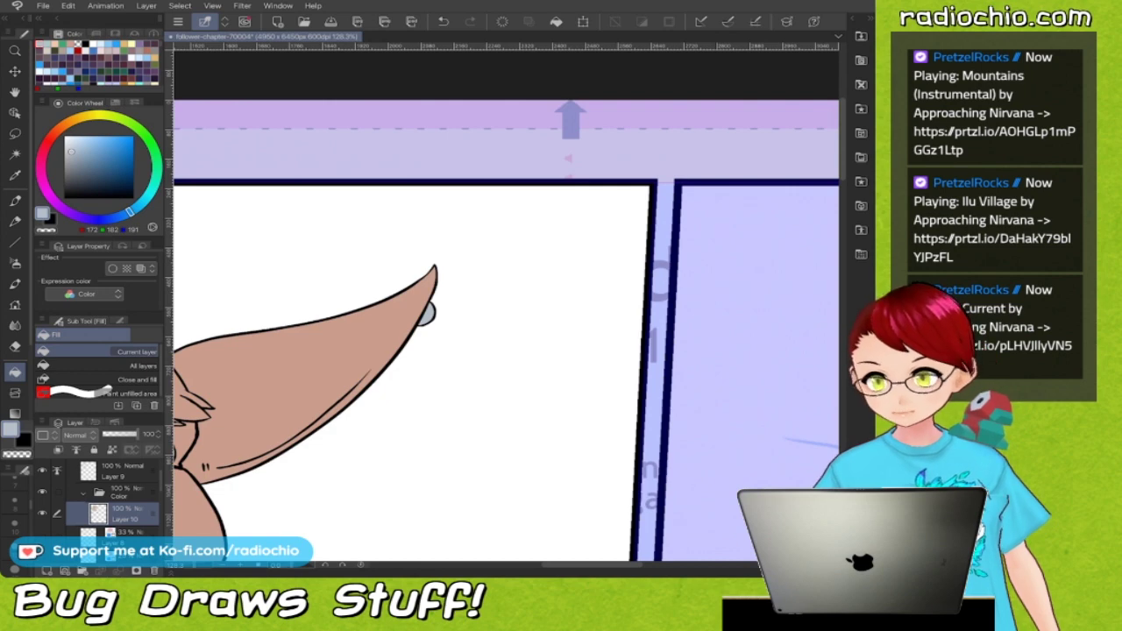
pyautogui.scroll(-5, 506, 303)
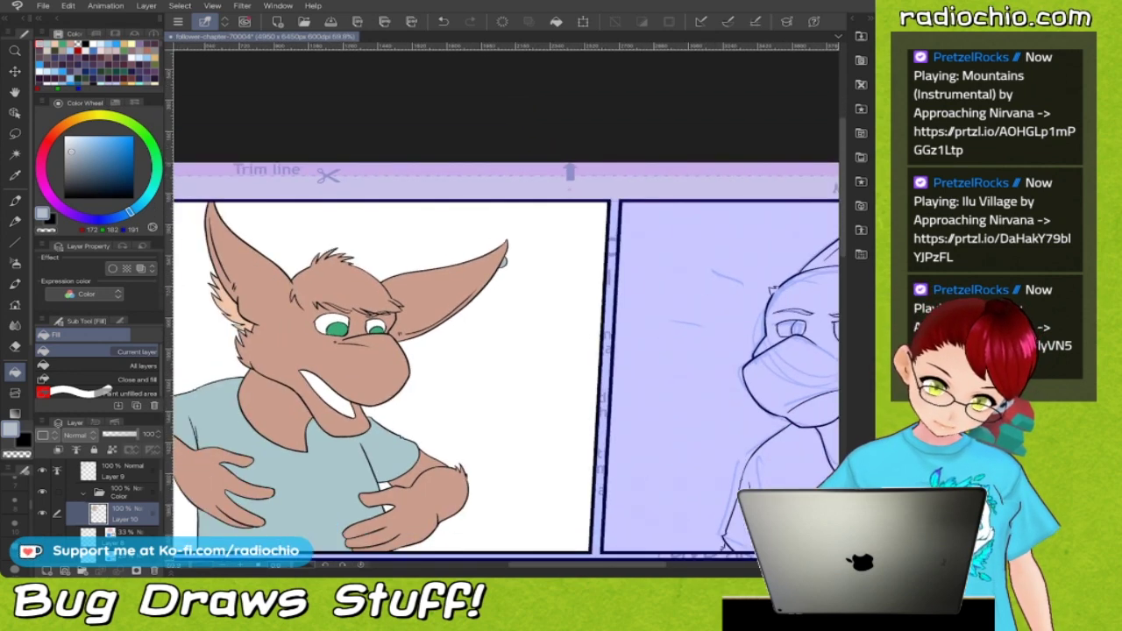
# Fill the inside of the open mouth with the Dark Red swatch.
pyautogui.scroll(5, 401, 318)
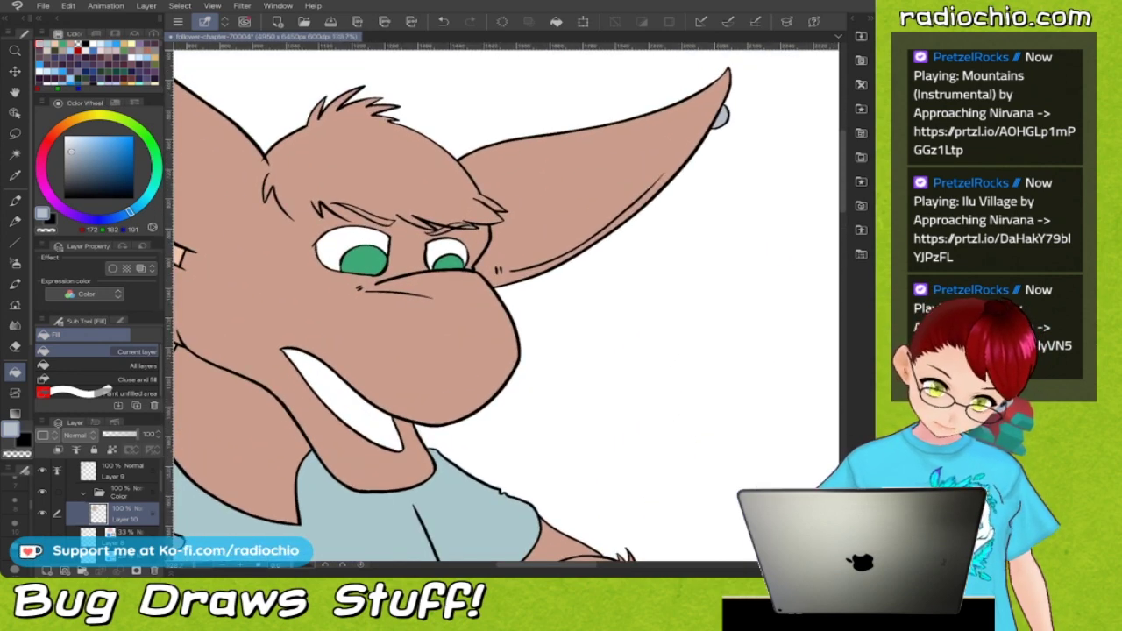
pyautogui.press('c')
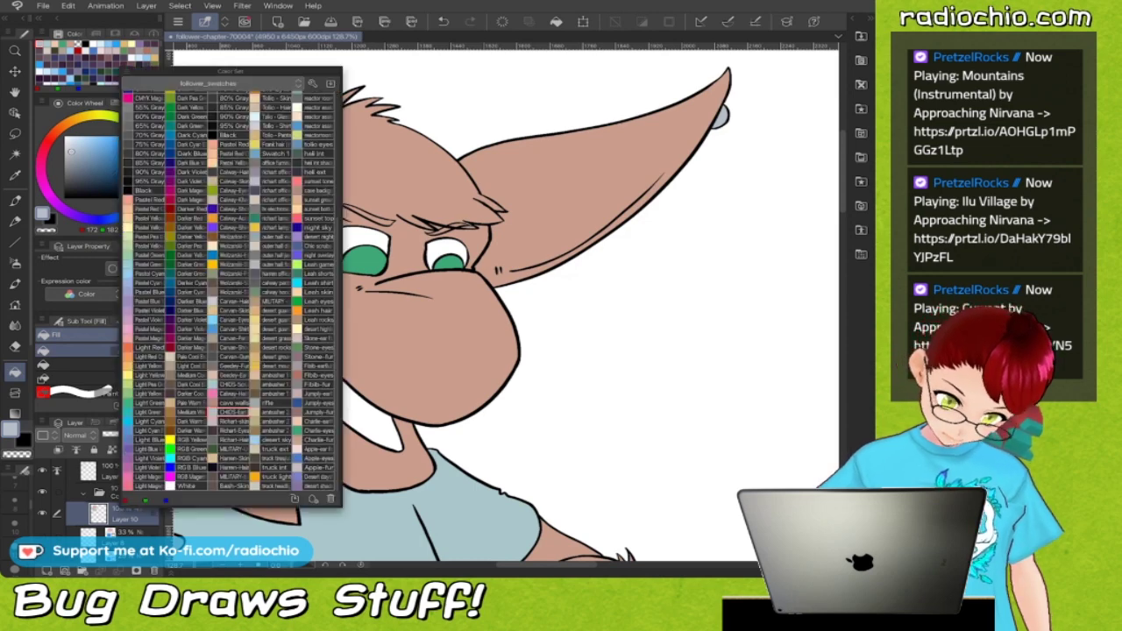
pyautogui.scroll(5, 229, 289)
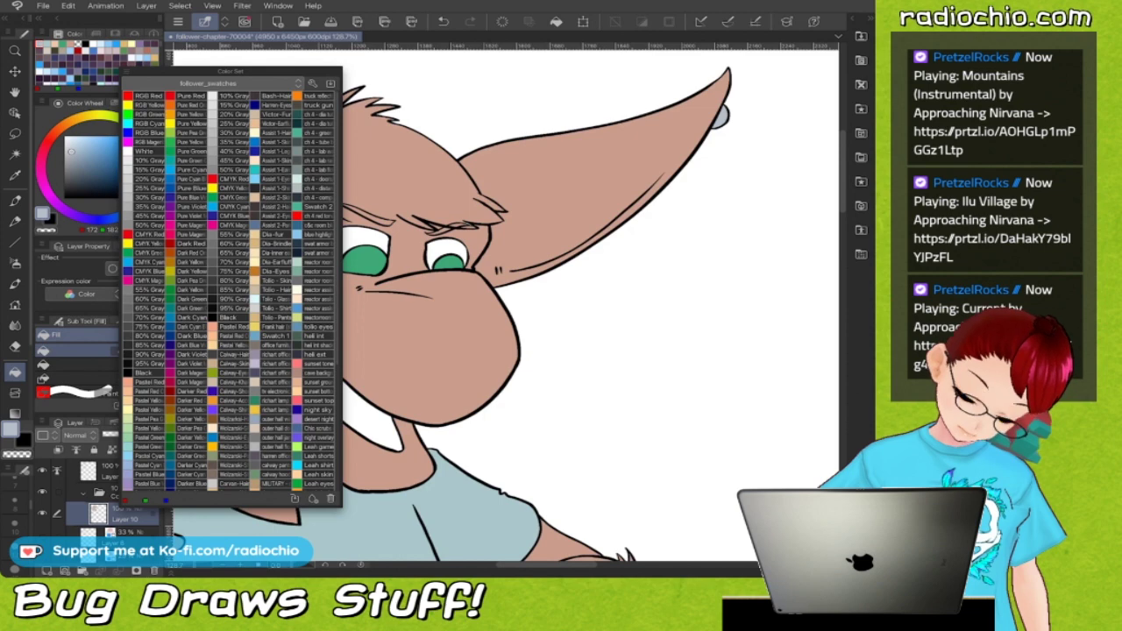
pyautogui.click(186, 244)
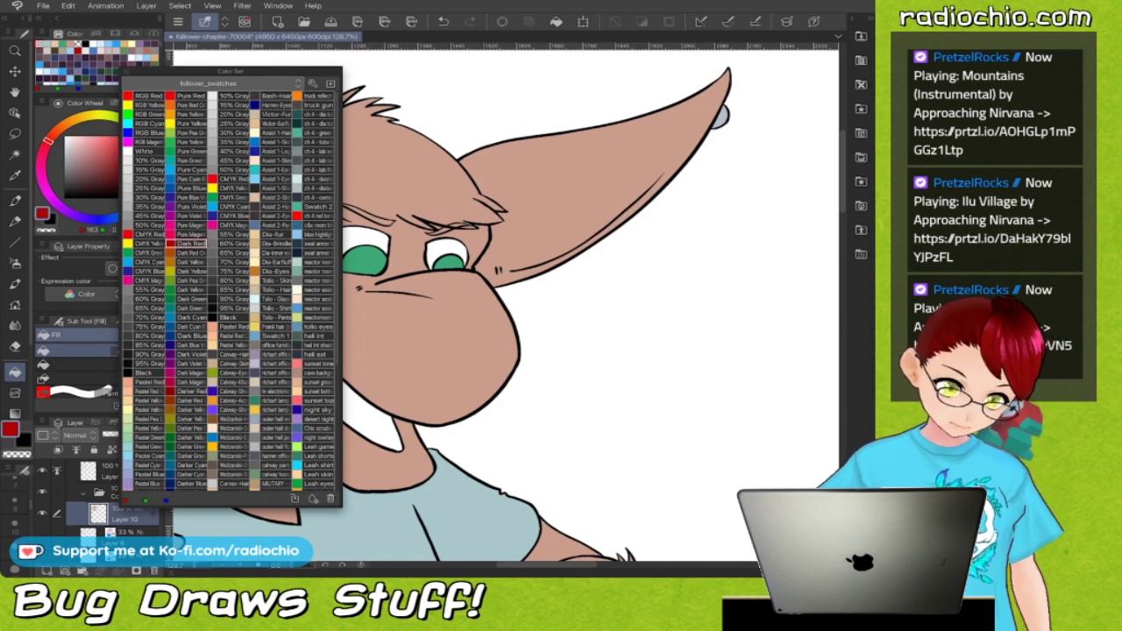
pyautogui.press('c')
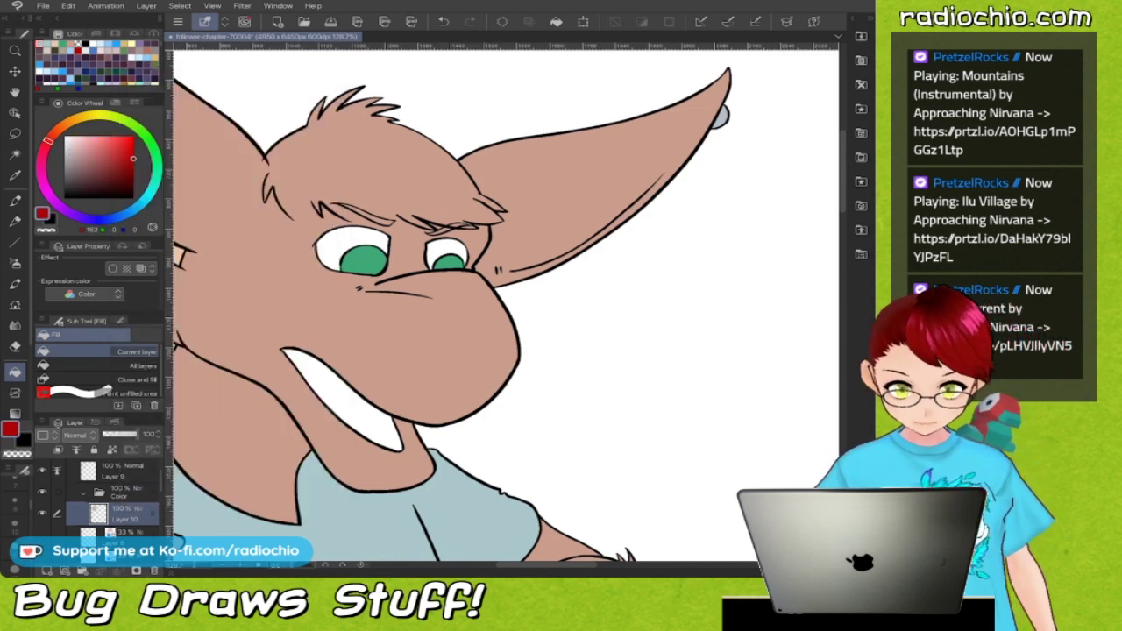
pyautogui.click(342, 395)
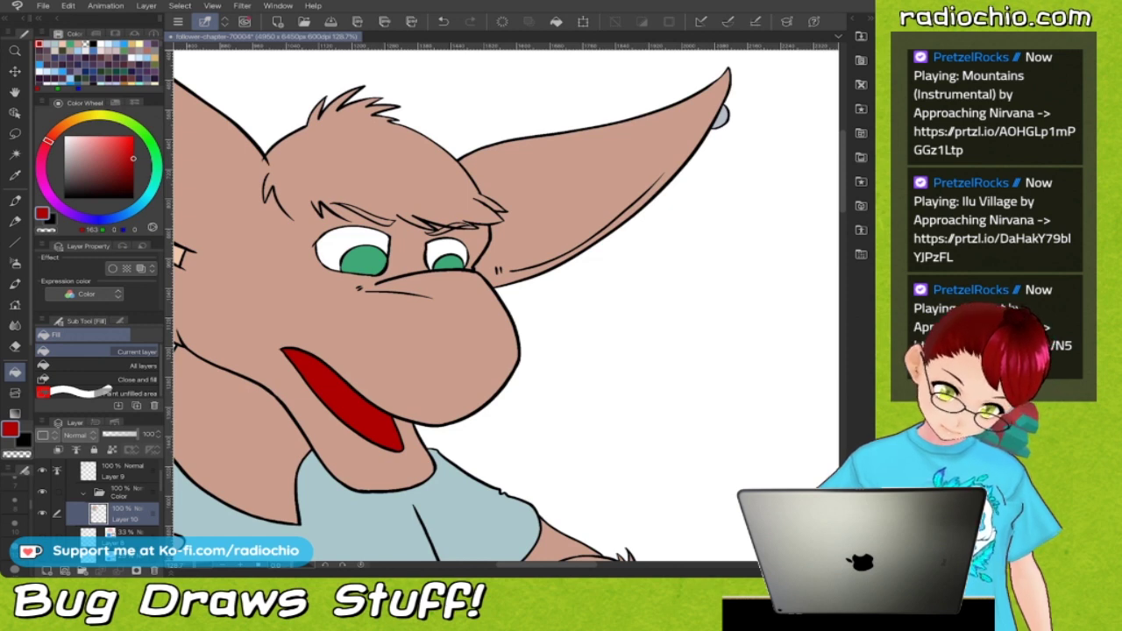
# Fill the whites of both eyes with the 10% Gray swatch (RGB 230, 230, 230).
pyautogui.press('c')
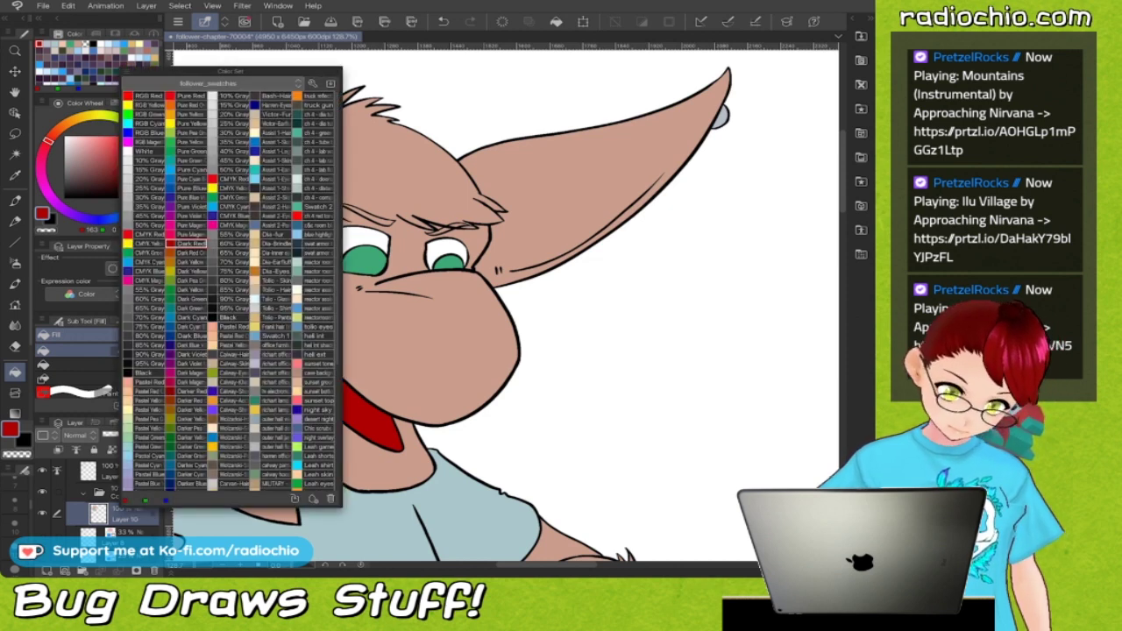
pyautogui.click(146, 161)
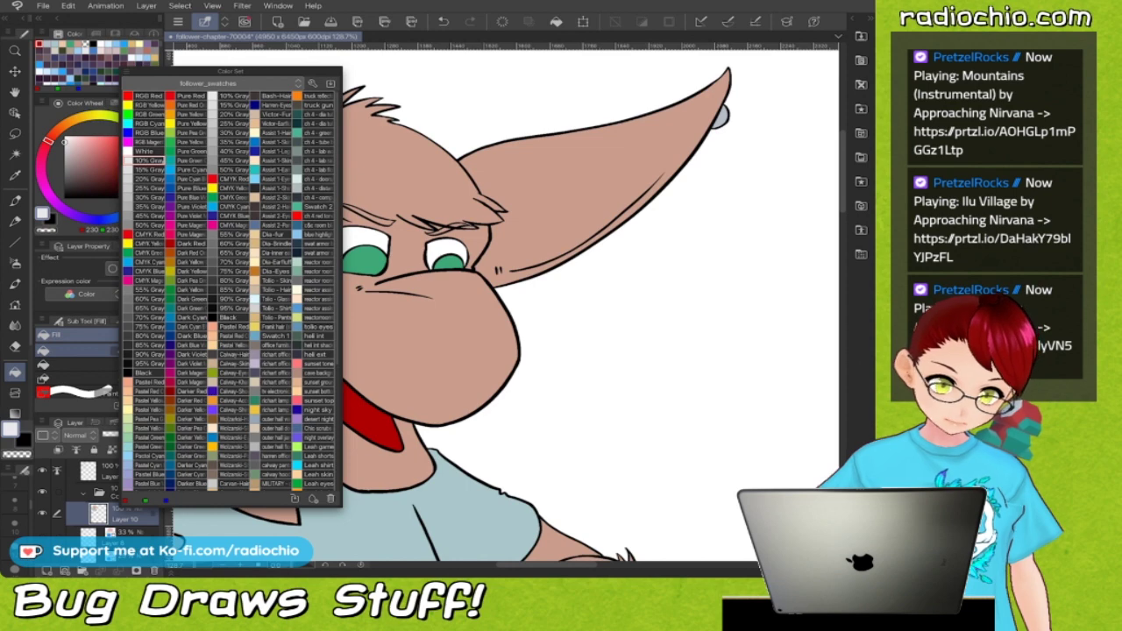
pyautogui.press('c')
pyautogui.scroll(4, 370, 228)
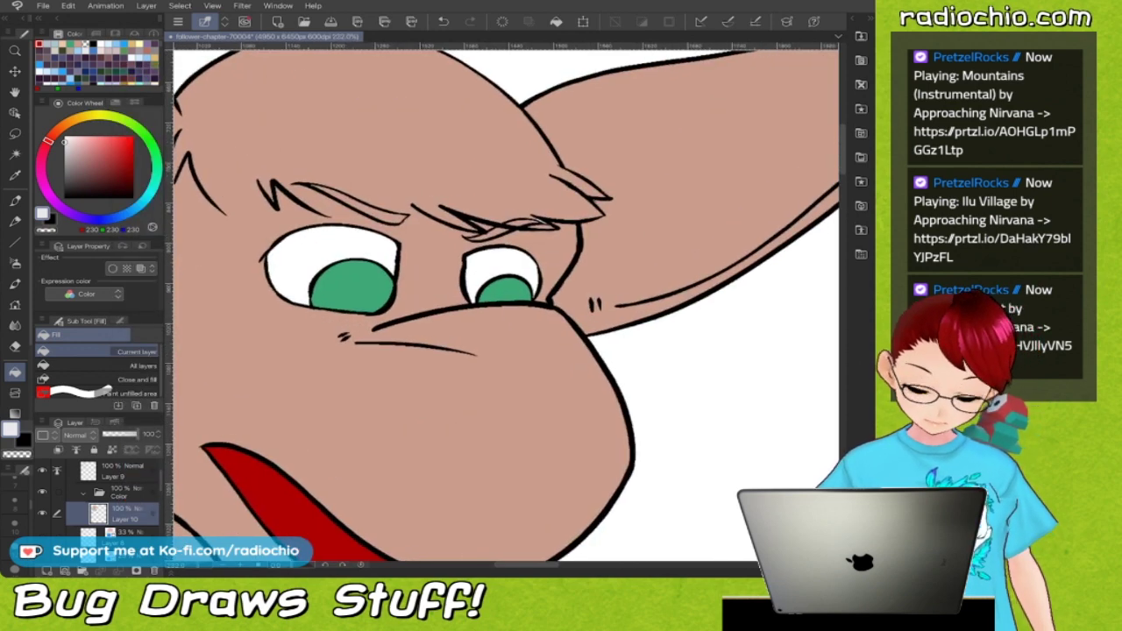
pyautogui.click(296, 265)
pyautogui.click(482, 268)
pyautogui.scroll(-2, 470, 277)
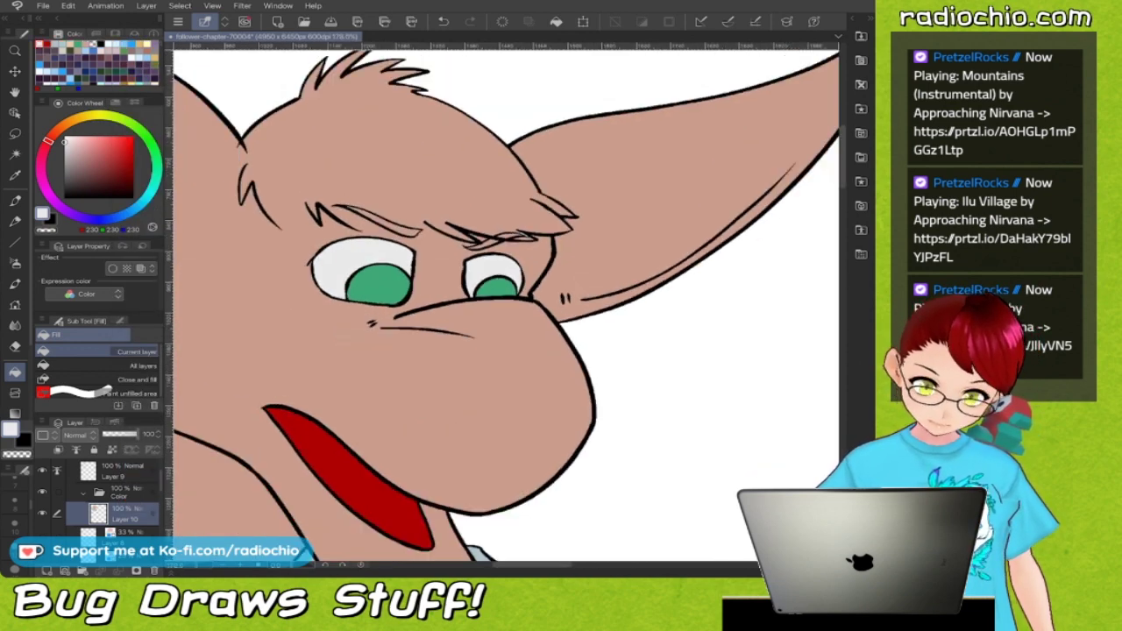
# Examine the flat colors around the character's eyes, brows and hair for gaps along the line art.
pyautogui.scroll(-5, 471, 277)
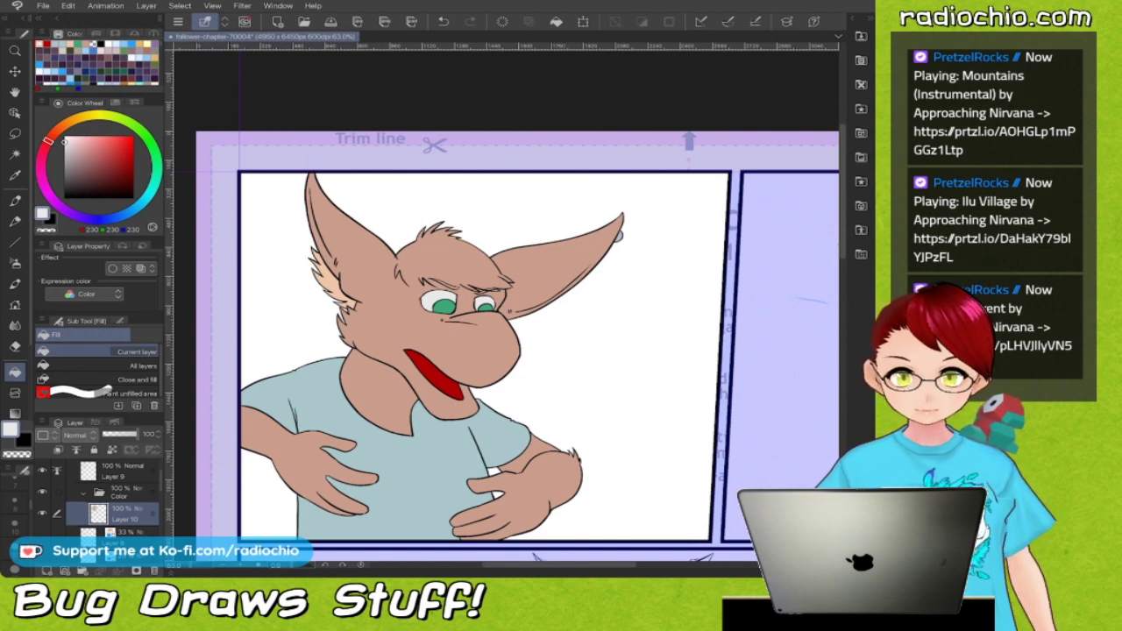
pyautogui.scroll(6, 506, 305)
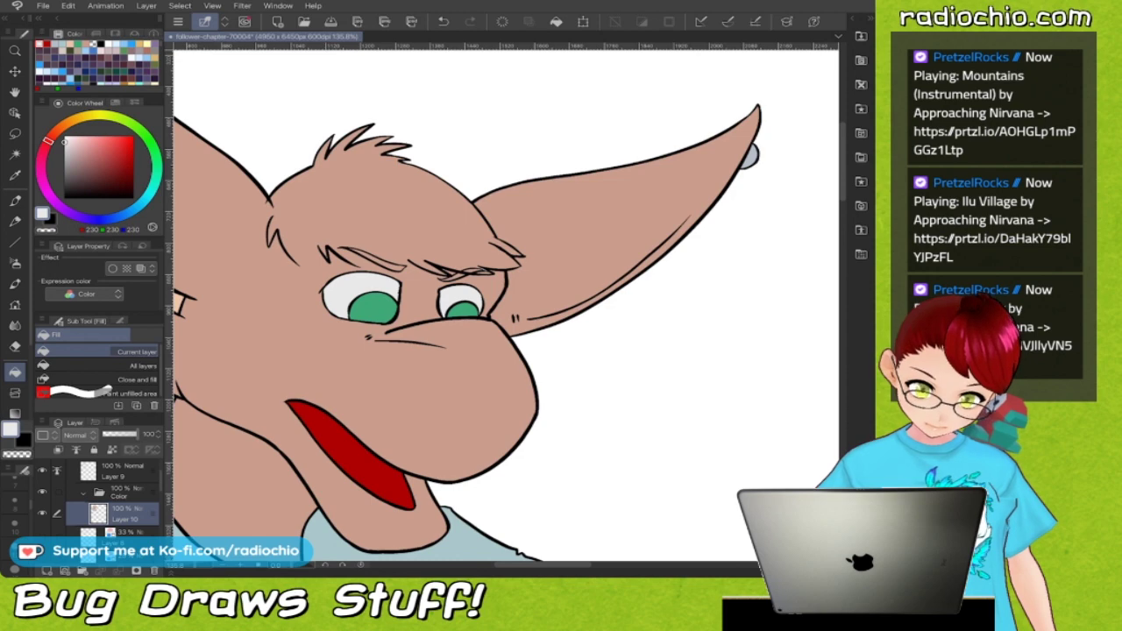
pyautogui.scroll(8, 480, 254)
pyautogui.scroll(1, 506, 305)
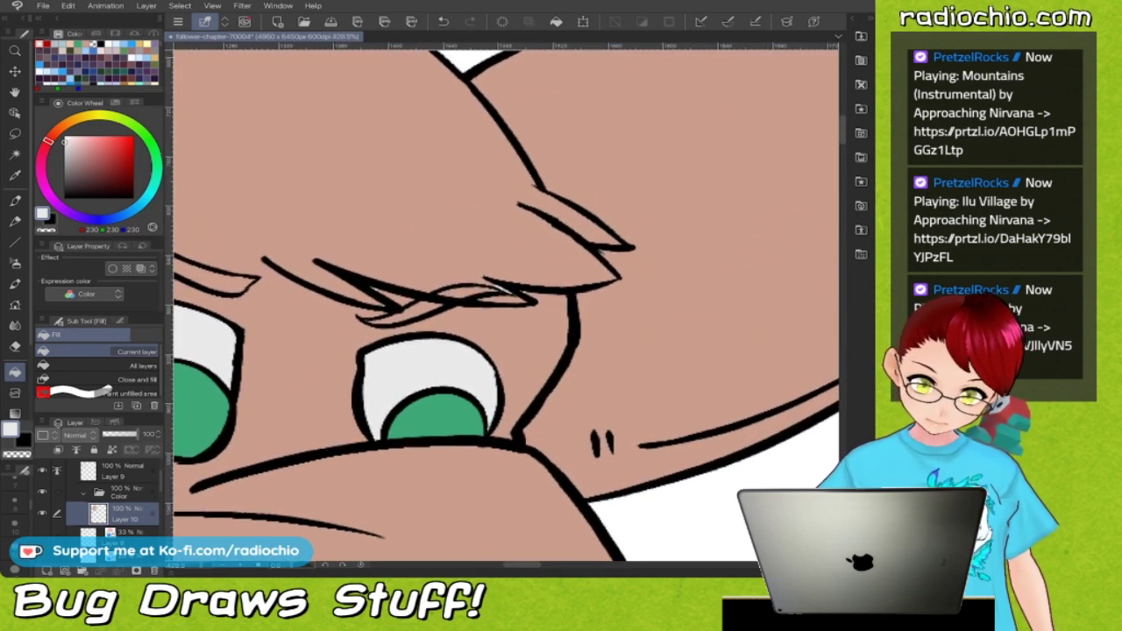
pyautogui.moveTo(500, 338); pyautogui.dragTo(534, 373)
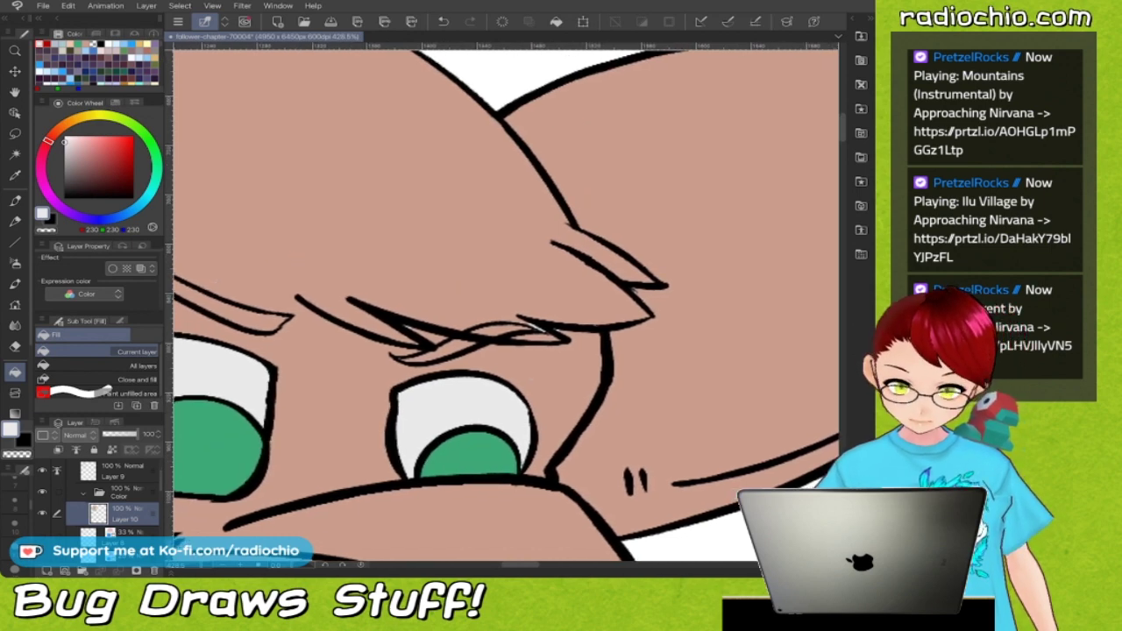
pyautogui.scroll(4, 588, 316)
pyautogui.scroll(-3, 561, 347)
pyautogui.scroll(-3, 545, 397)
pyautogui.scroll(-5, 540, 391)
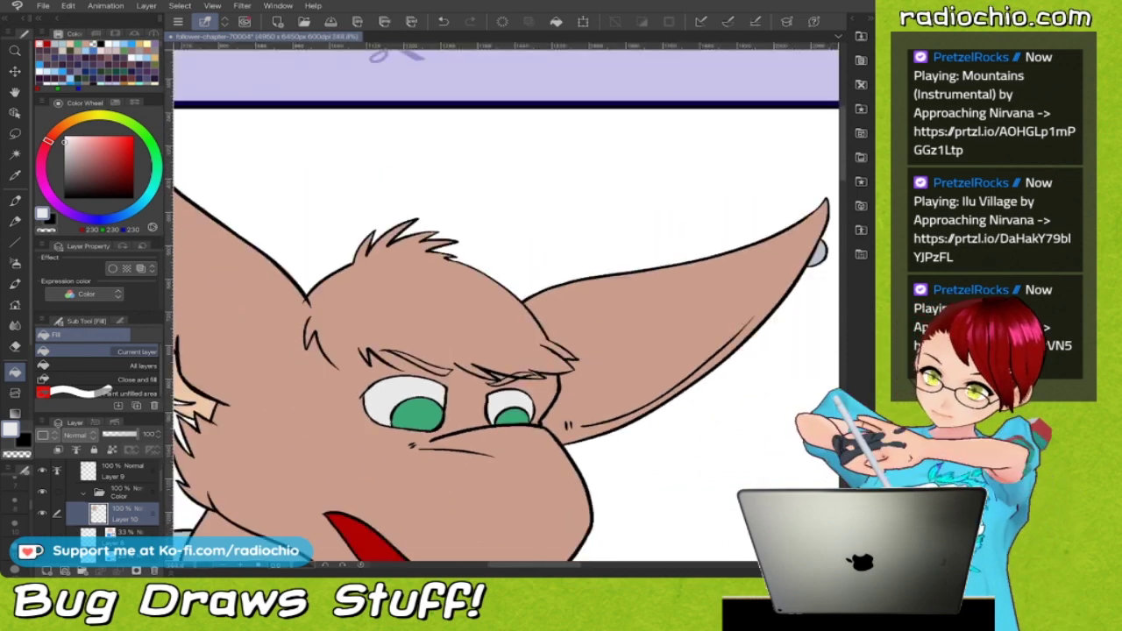
# Expand the flat colors under the line art by applying Adjust line width with Thicken at scale 7.10.
pyautogui.scroll(4, 526, 377)
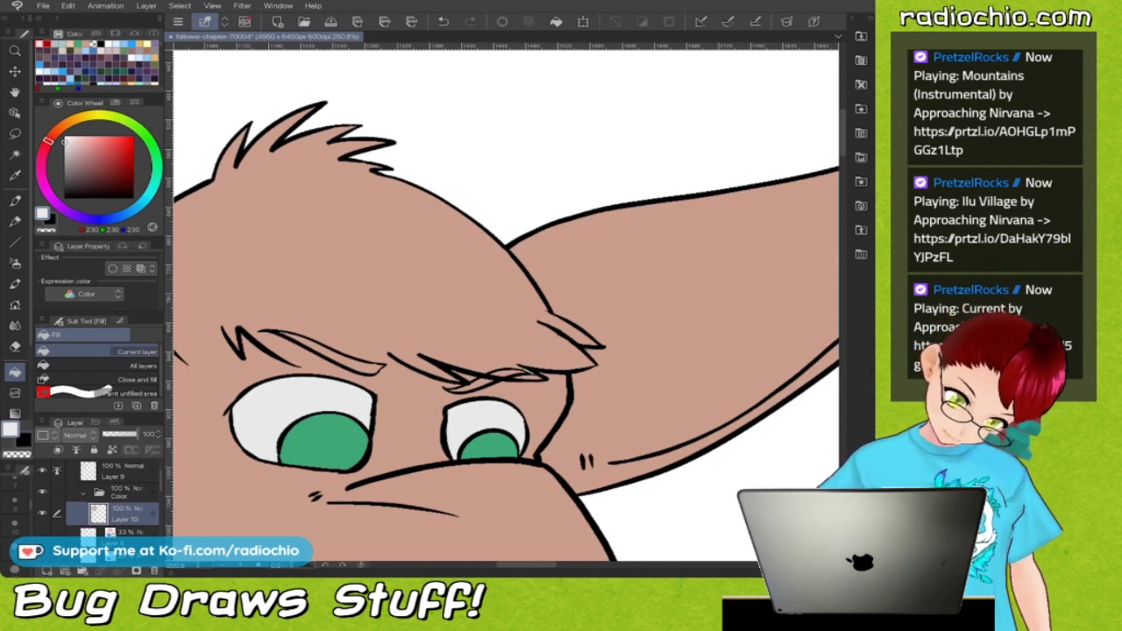
pyautogui.click(241, 6)
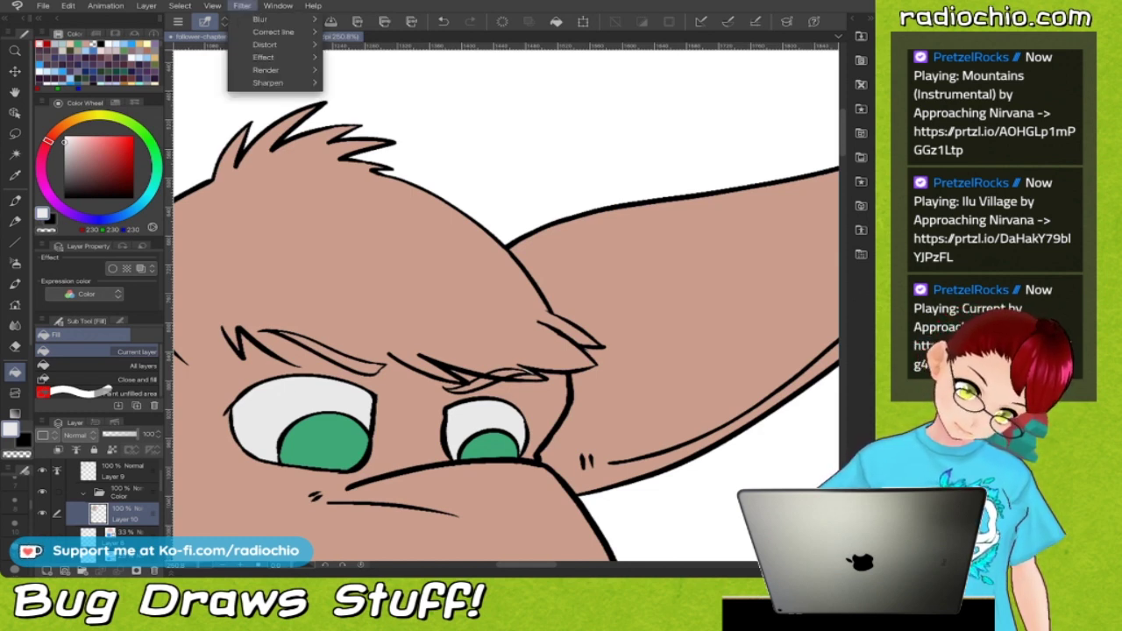
pyautogui.moveTo(273, 31)
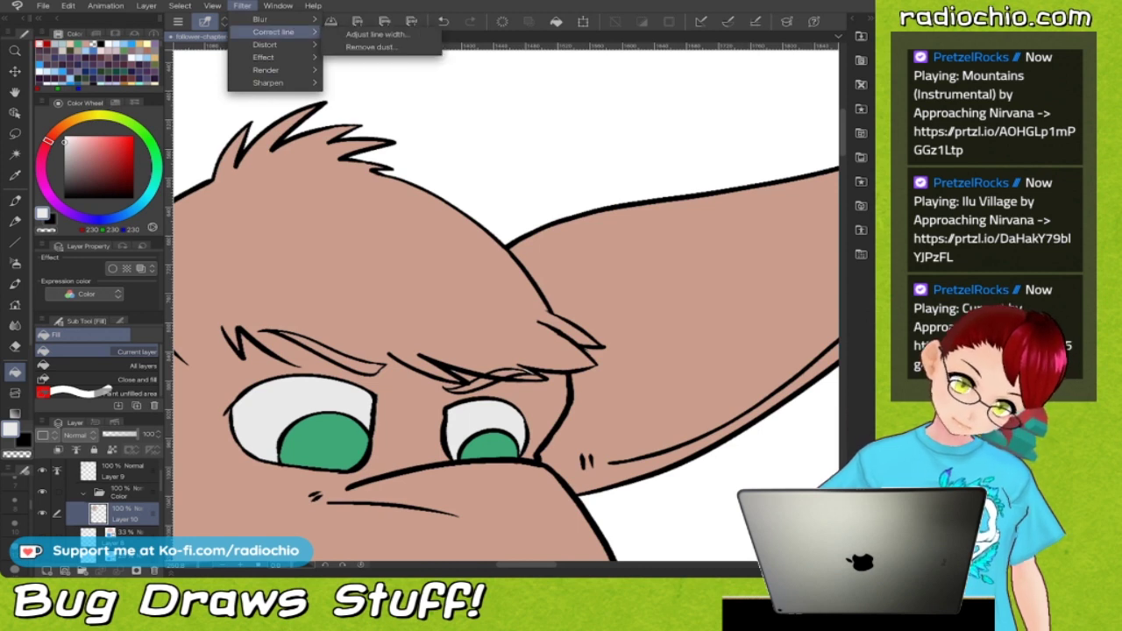
pyautogui.click(377, 34)
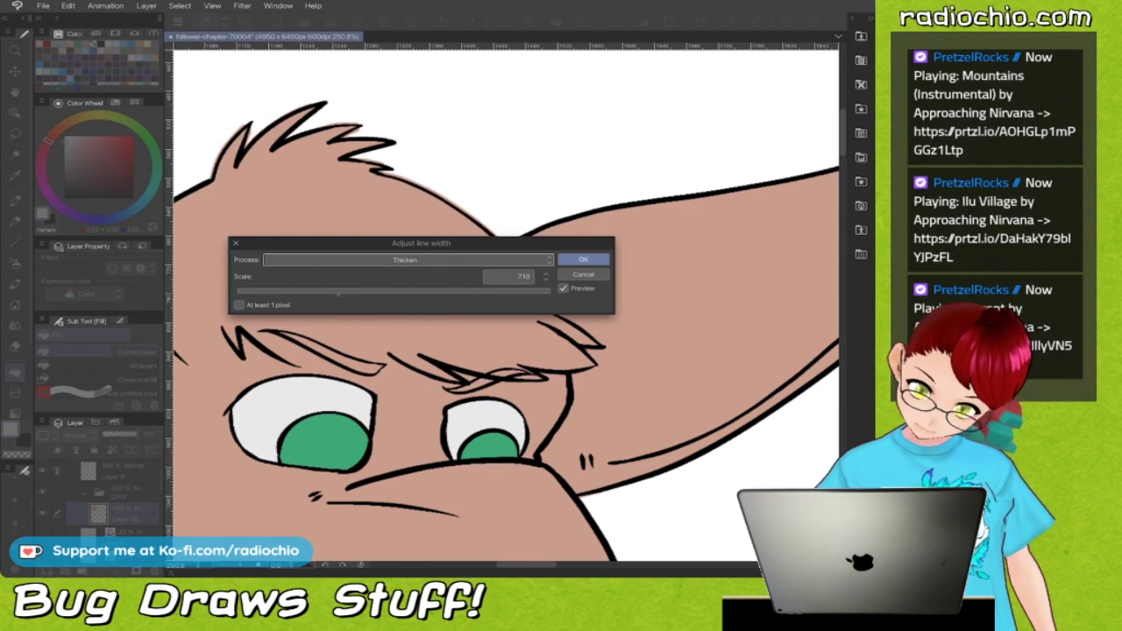
pyautogui.scroll(5, 506, 302)
pyautogui.scroll(-6, 505, 302)
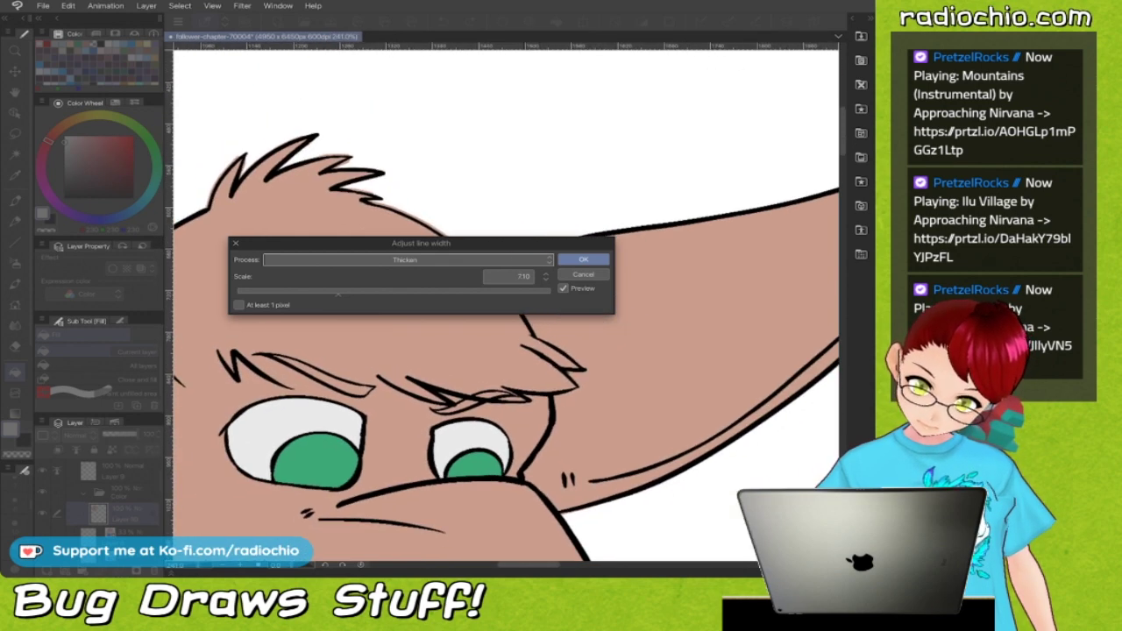
pyautogui.scroll(-3, 506, 302)
pyautogui.press('Return')
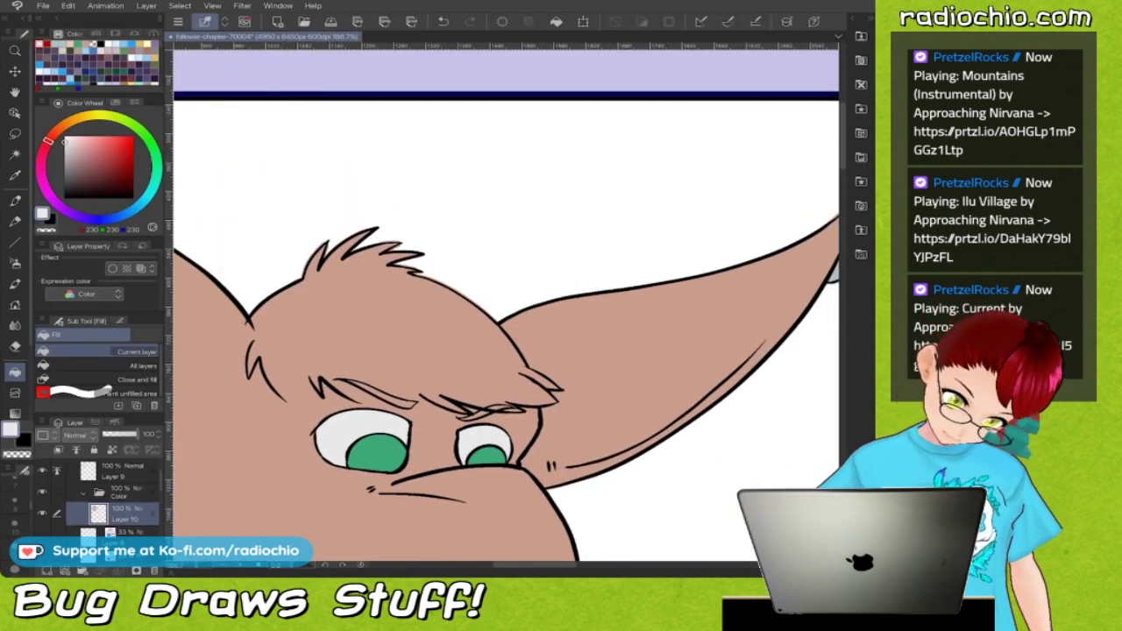
# Clear the color spilling past the hair and head outline by filling the surrounding background with transparent color.
pyautogui.scroll(2, 438, 255)
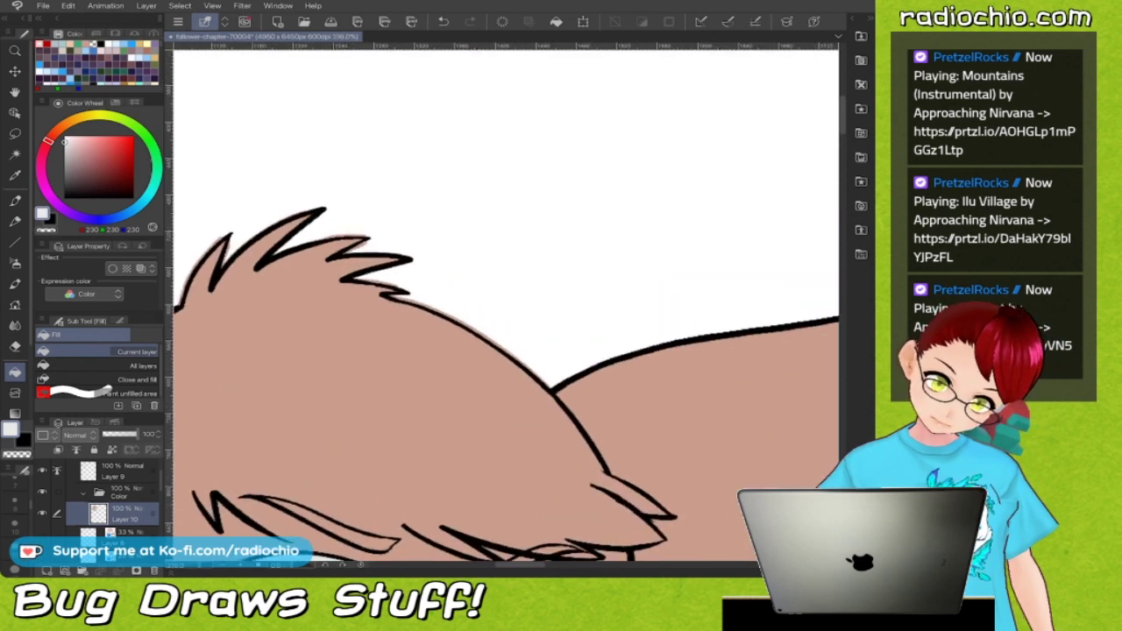
pyautogui.scroll(2, 377, 228)
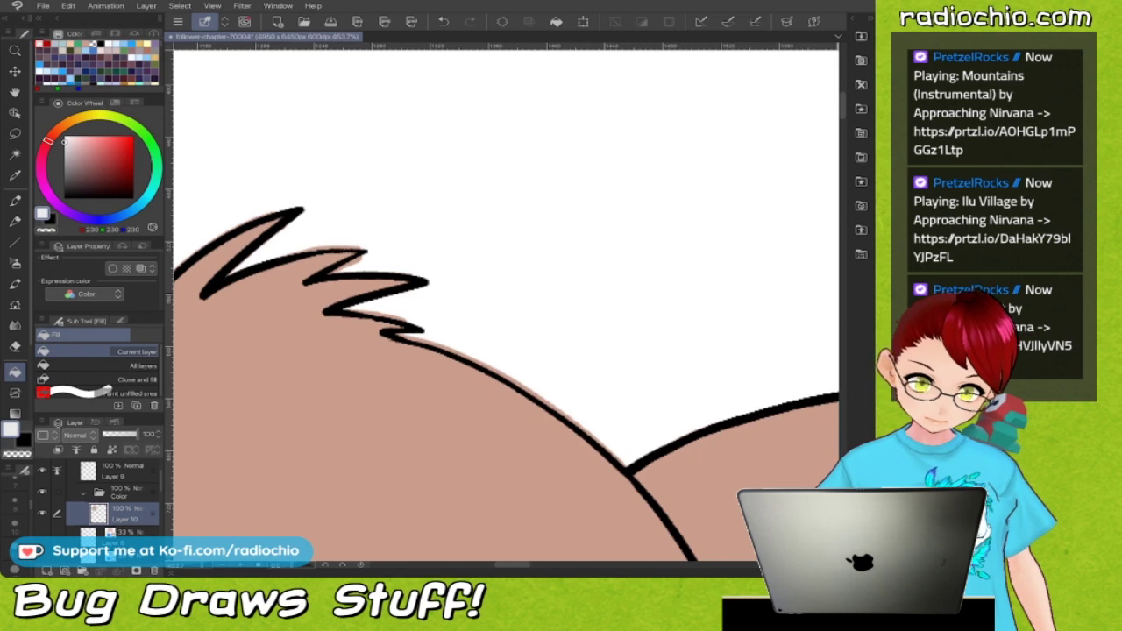
pyautogui.scroll(-2, 500, 351)
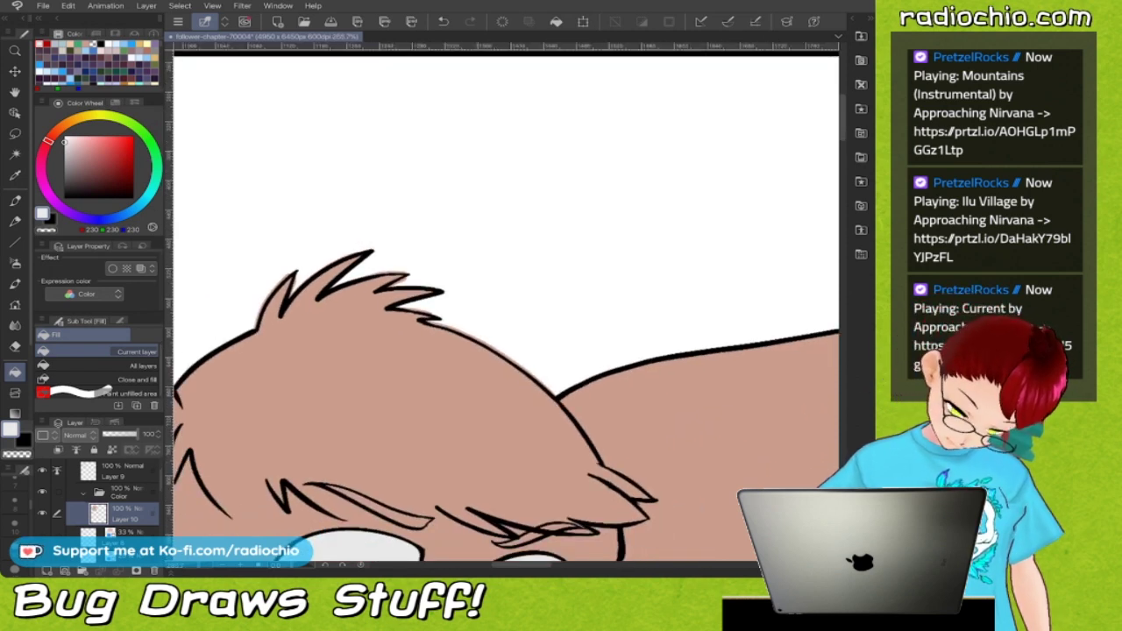
pyautogui.press('c')
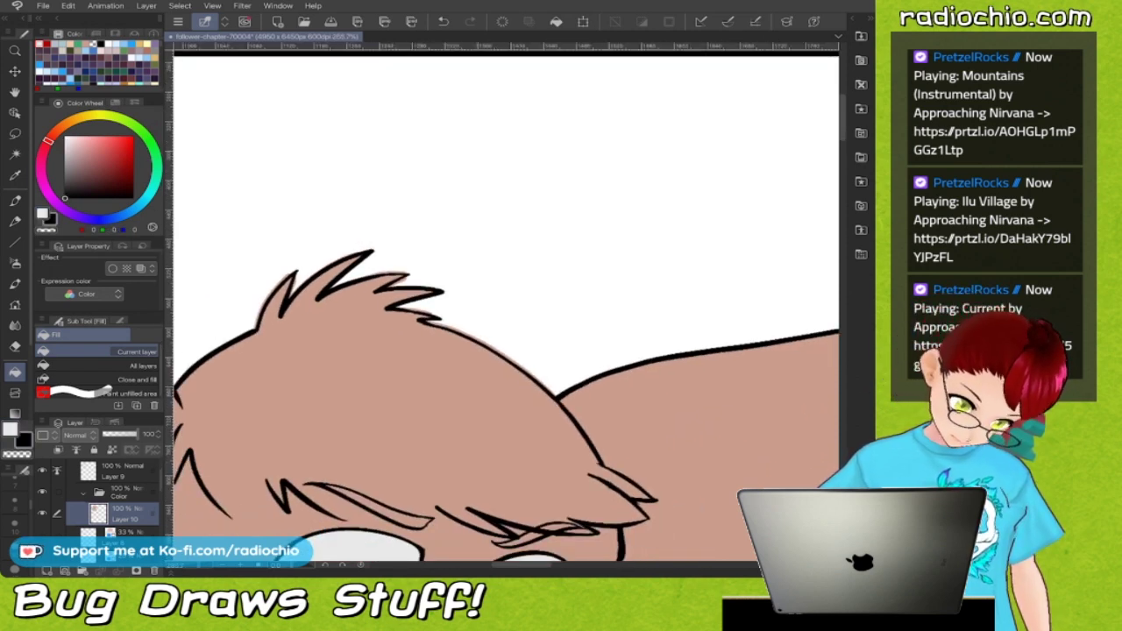
pyautogui.press('i')
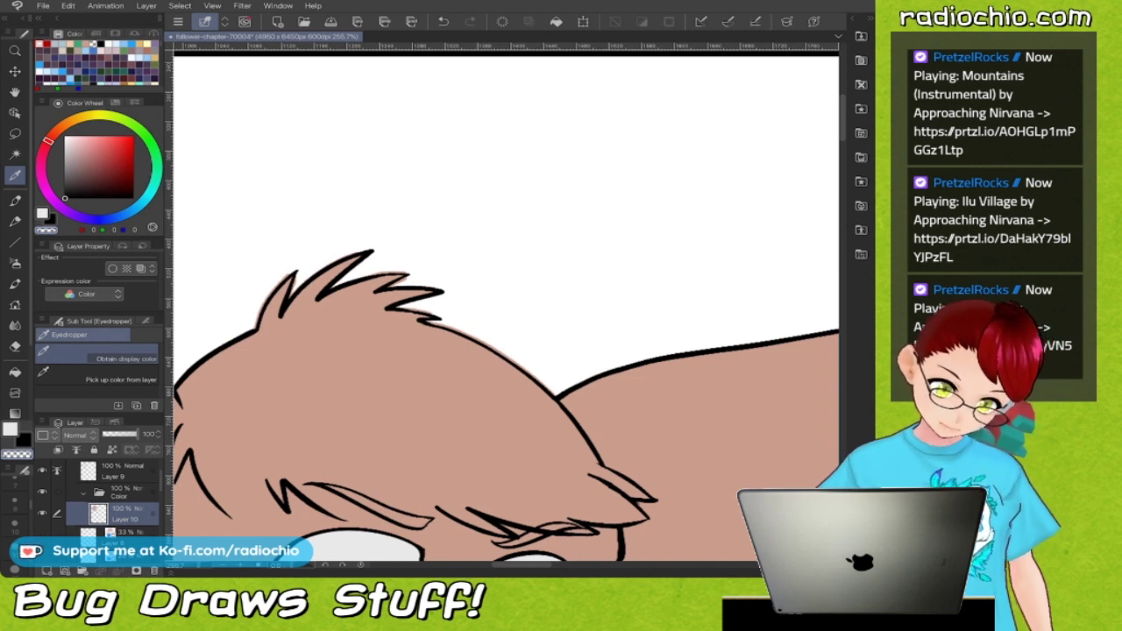
pyautogui.press('g')
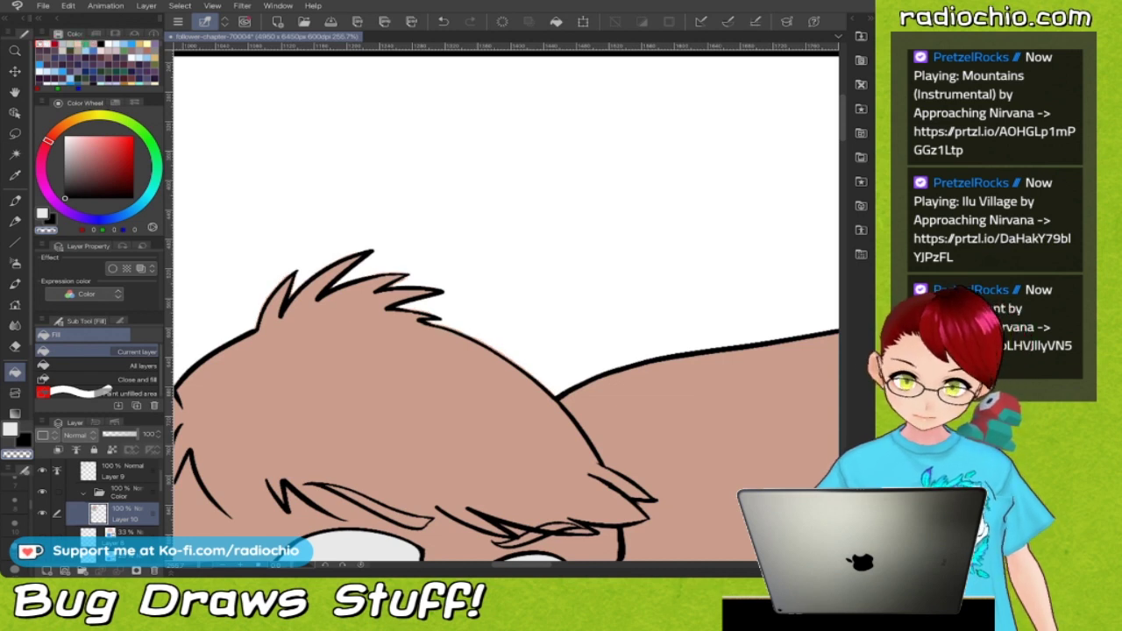
pyautogui.scroll(4, 436, 266)
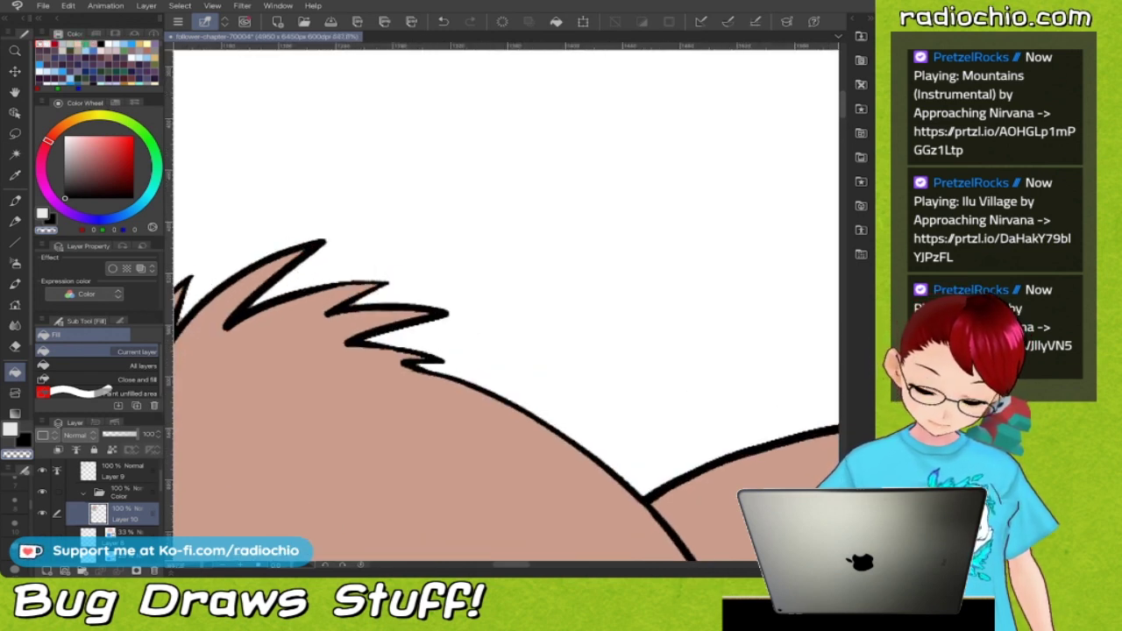
pyautogui.scroll(-4, 506, 302)
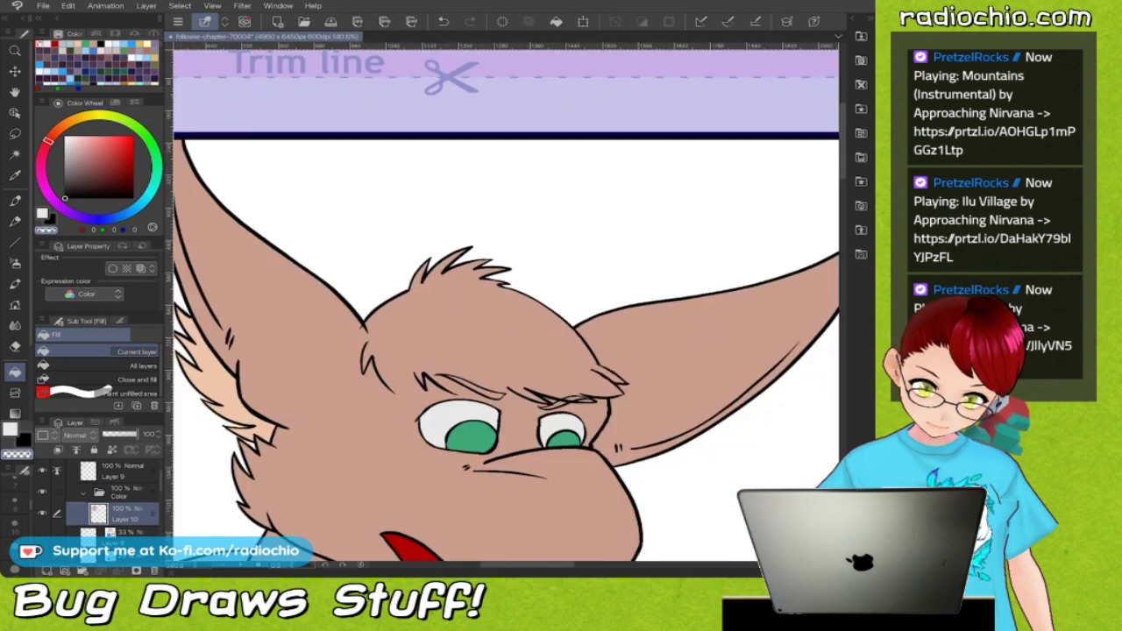
# Inspect the outer edges of the ears, shirt, hands and elbow tuft for color spill or unfilled gaps.
pyautogui.scroll(2, 506, 303)
pyautogui.scroll(-2, 506, 303)
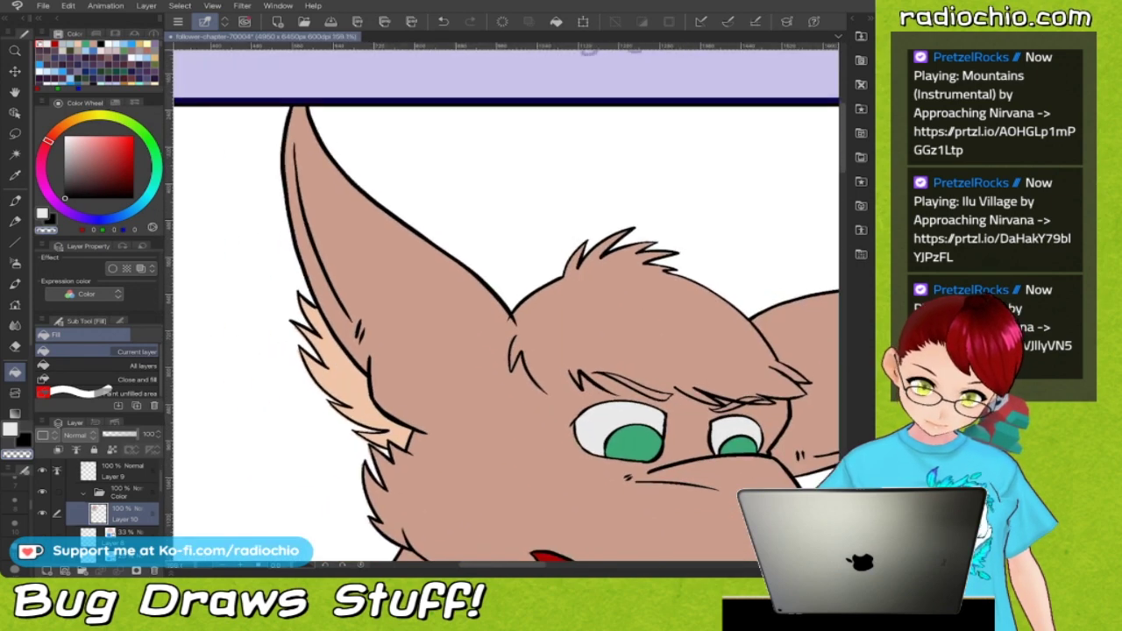
pyautogui.scroll(2, 506, 303)
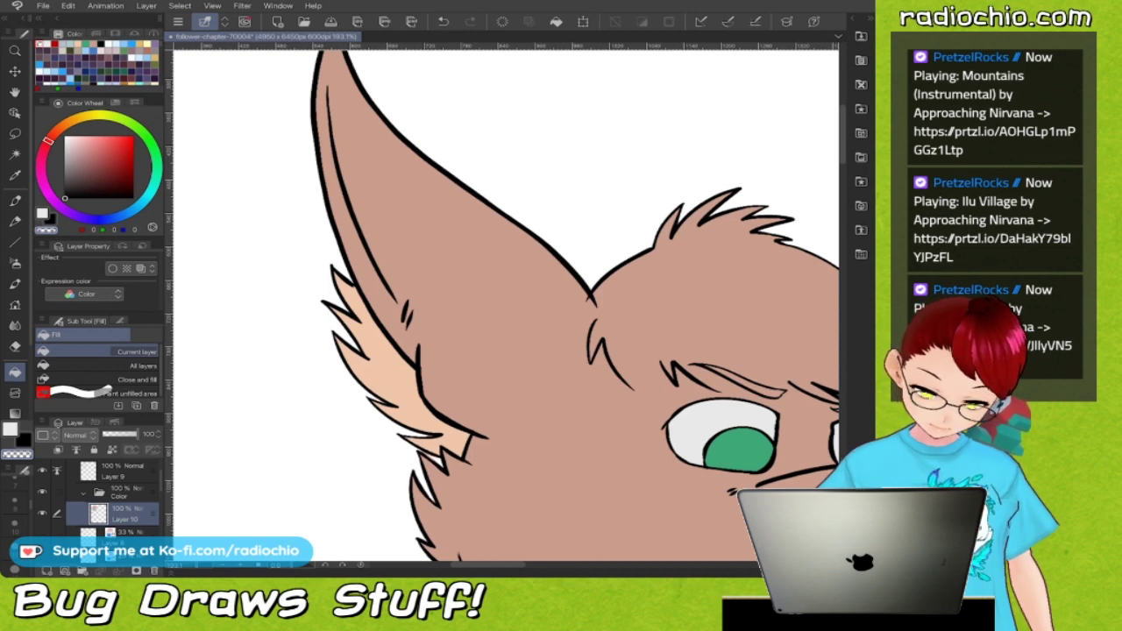
pyautogui.scroll(-3, 506, 302)
pyautogui.scroll(4, 506, 302)
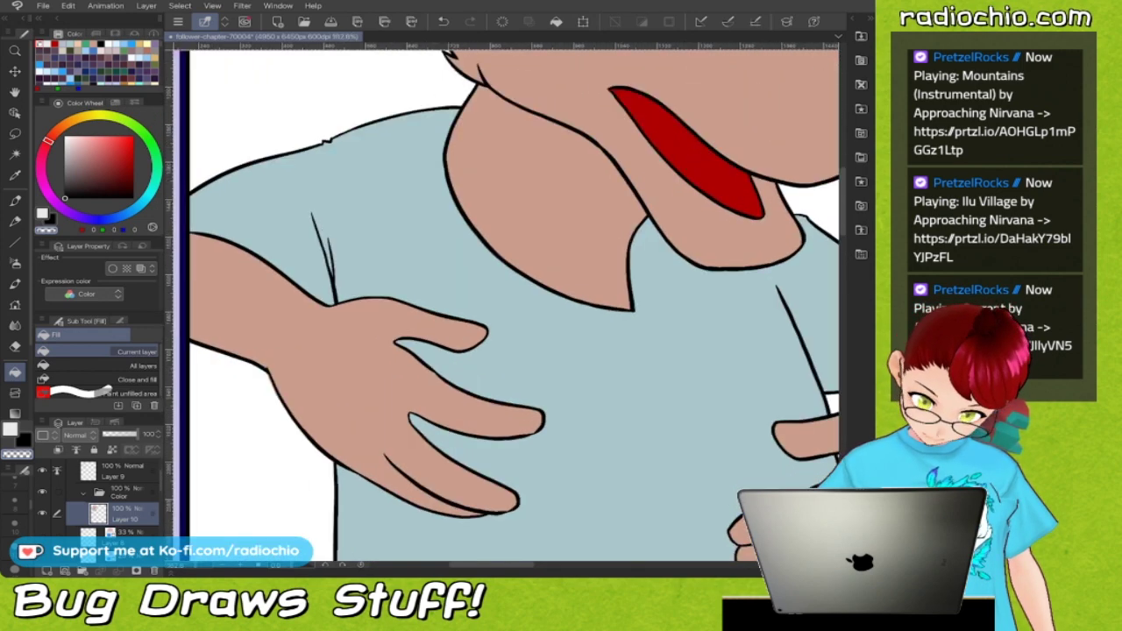
pyautogui.scroll(2, 506, 303)
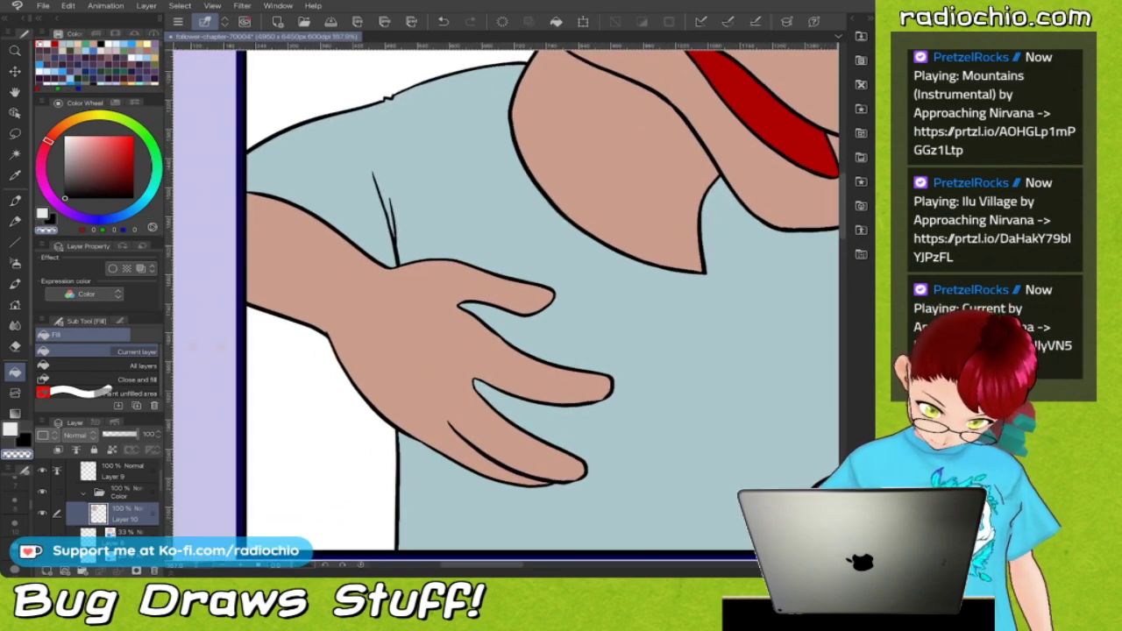
pyautogui.scroll(-2, 506, 302)
pyautogui.scroll(4, 506, 302)
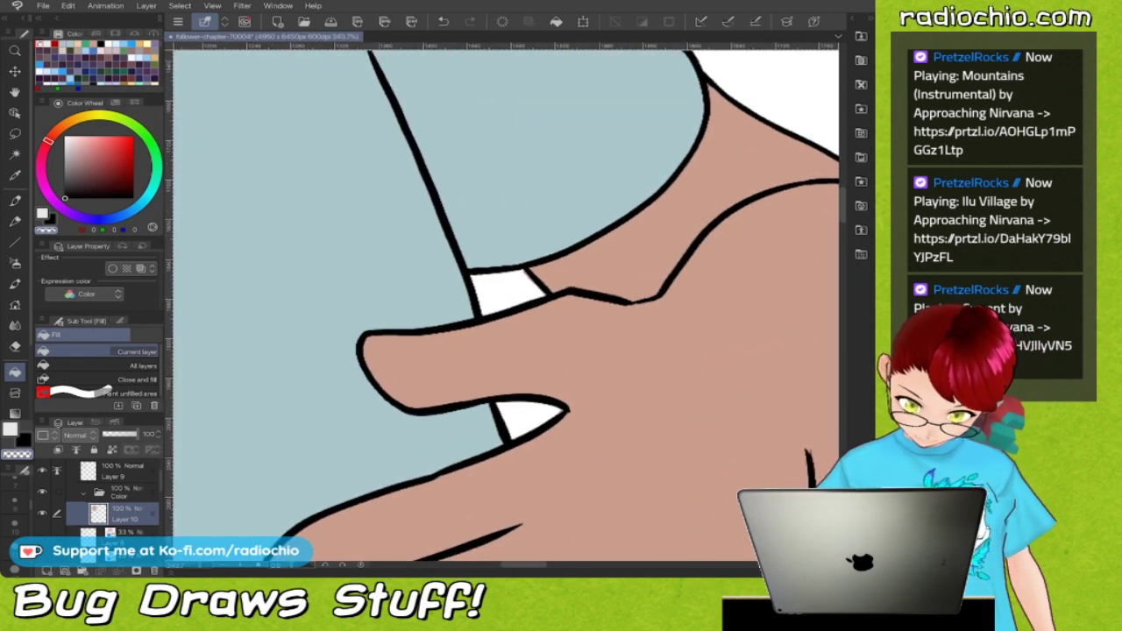
pyautogui.scroll(-3, 506, 302)
pyautogui.scroll(2, 506, 302)
pyautogui.scroll(2, 506, 303)
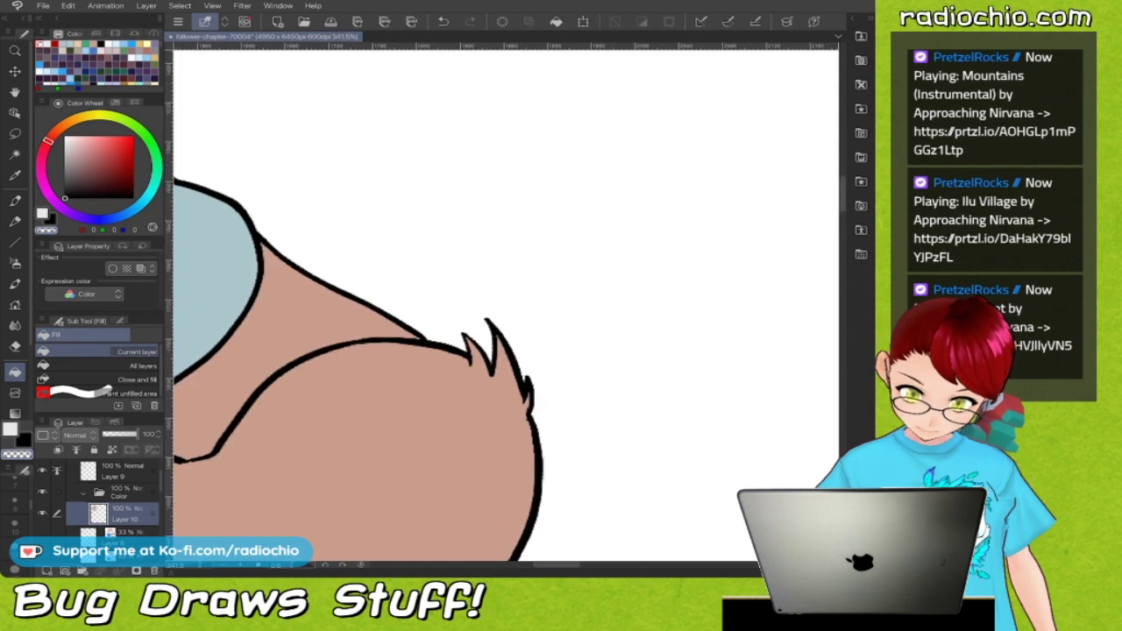
pyautogui.scroll(-3, 506, 303)
pyautogui.scroll(2, 506, 303)
pyautogui.scroll(-3, 506, 303)
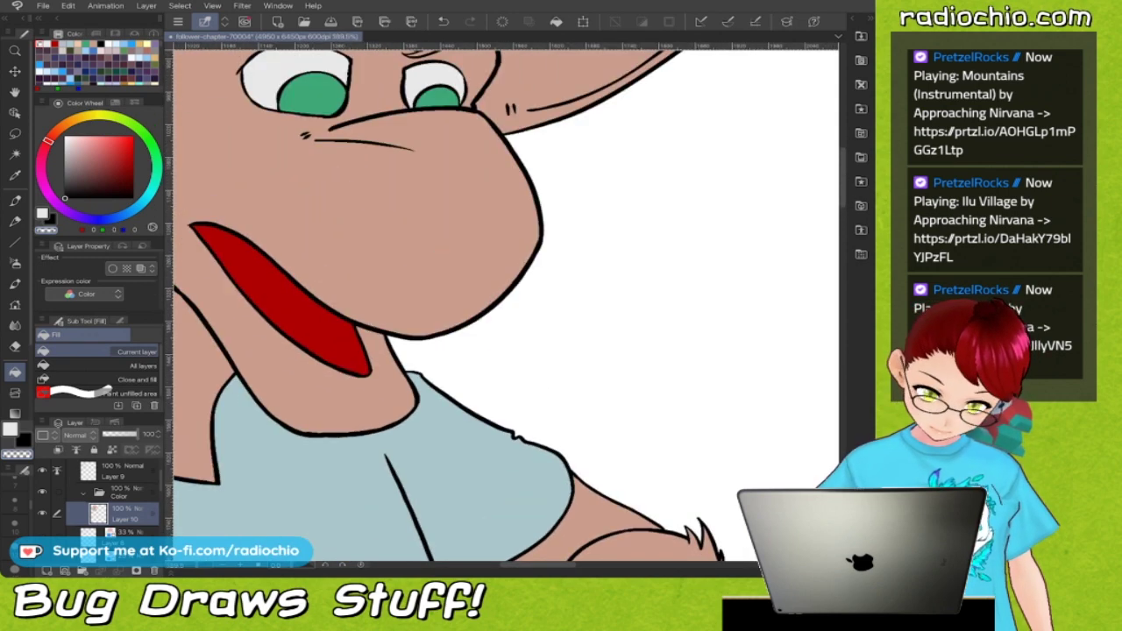
pyautogui.scroll(3, 506, 303)
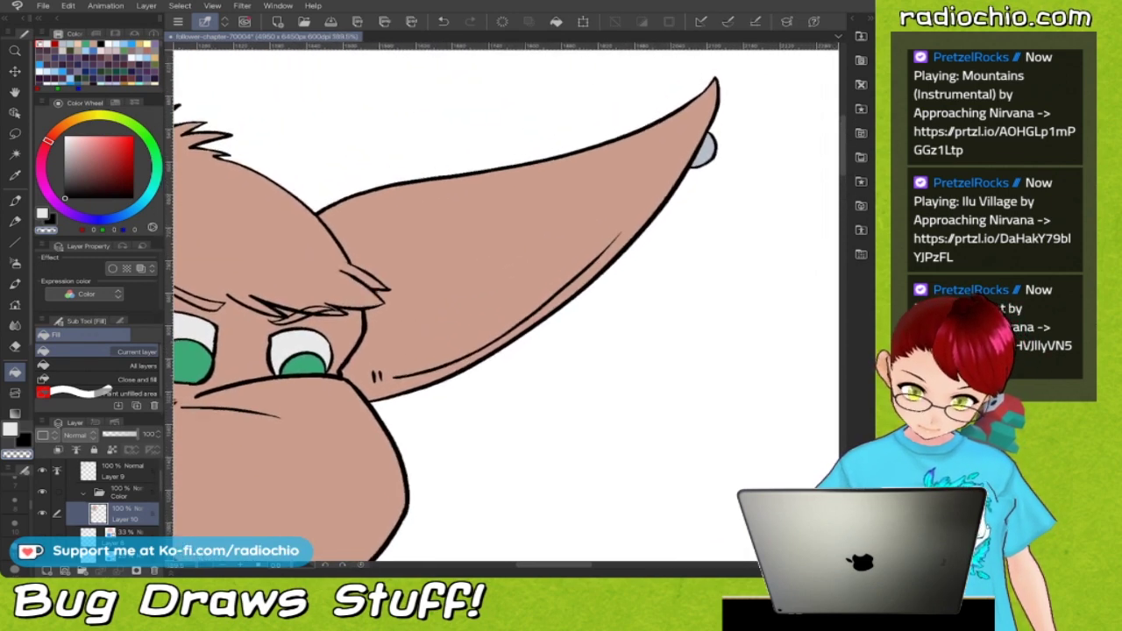
pyautogui.hscroll(-3, 506, 302)
pyautogui.scroll(-1, 506, 303)
pyautogui.hscroll(-3, 506, 303)
pyautogui.scroll(4, 506, 303)
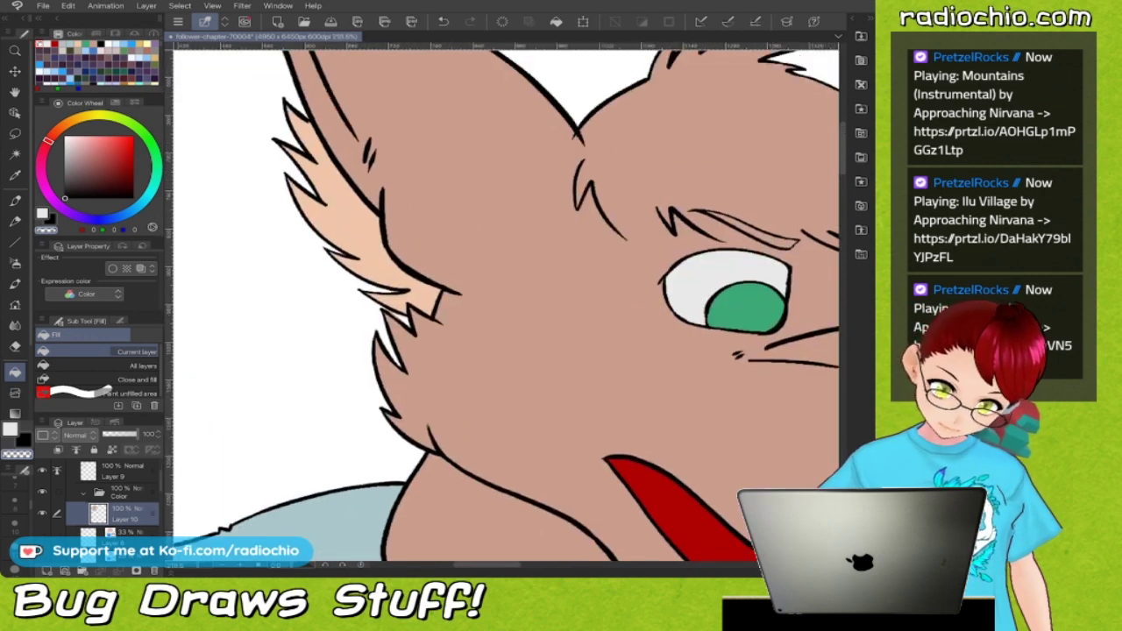
# Inspect the coloured character in the first panel up close, checking the ear tuft, face, shirt and elbow fur.
pyautogui.scroll(1, 506, 302)
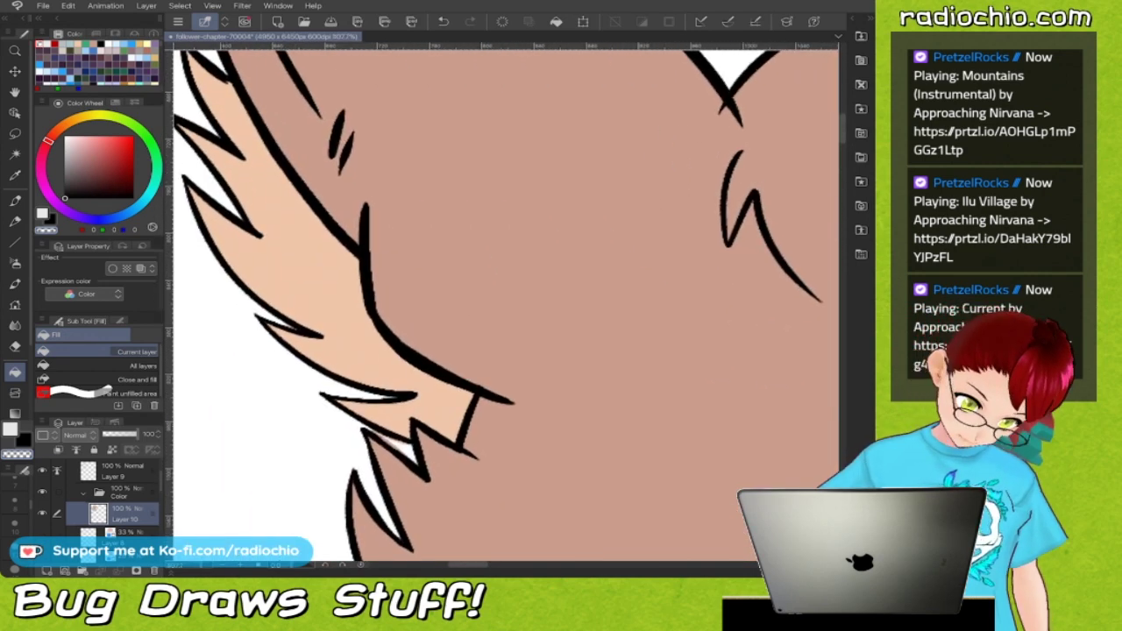
pyautogui.press('i')
pyautogui.press('p')
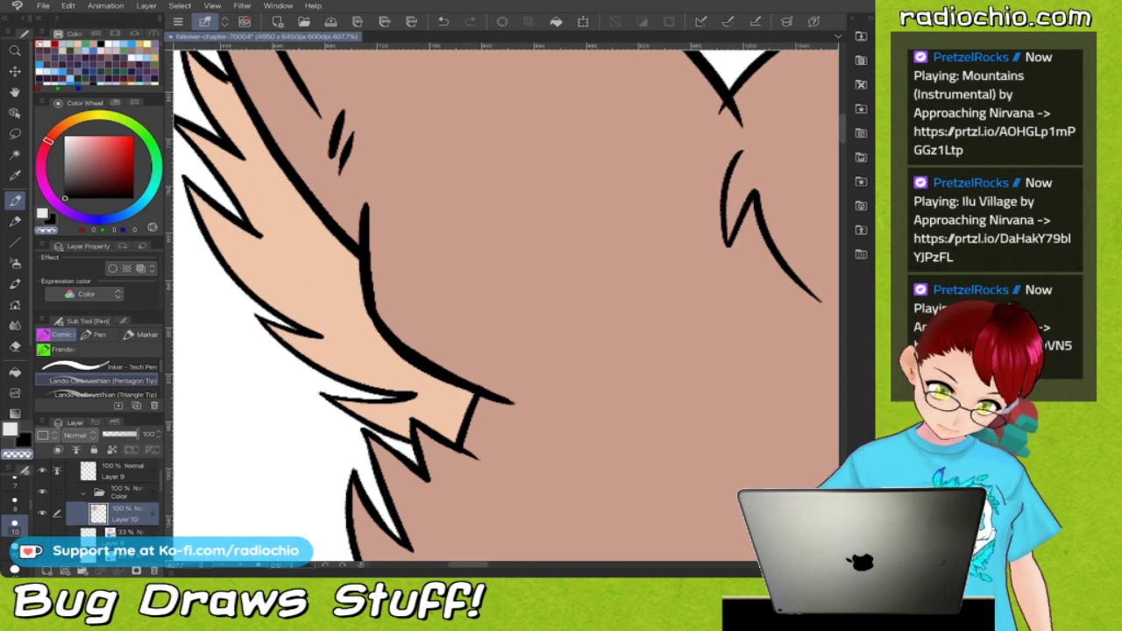
pyautogui.scroll(-5, 505, 303)
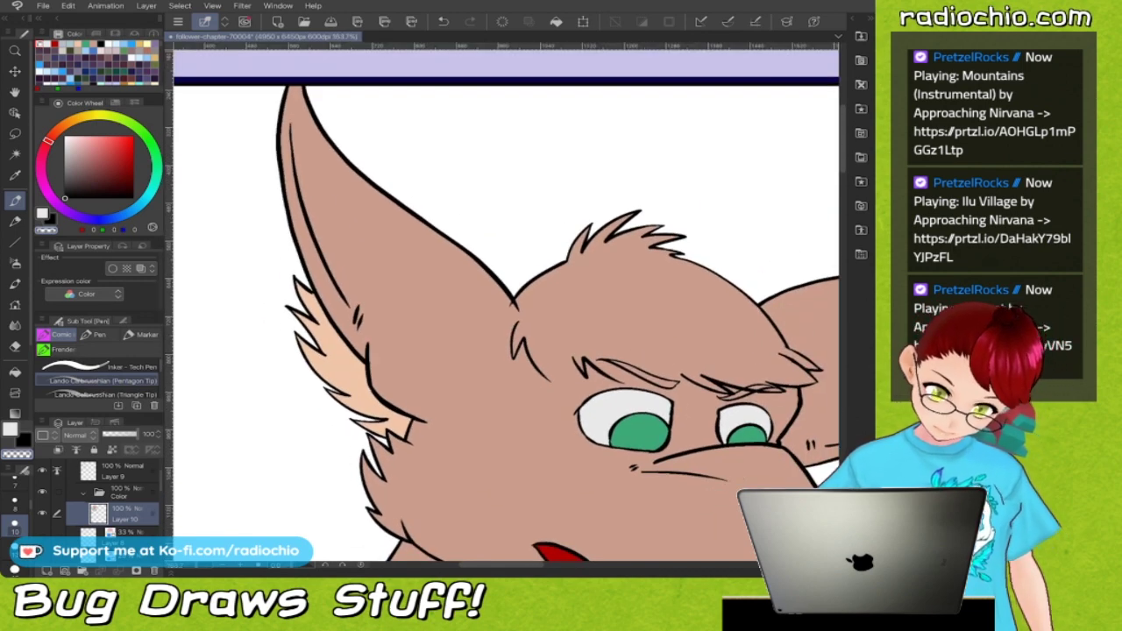
pyautogui.scroll(-6, 427, 214)
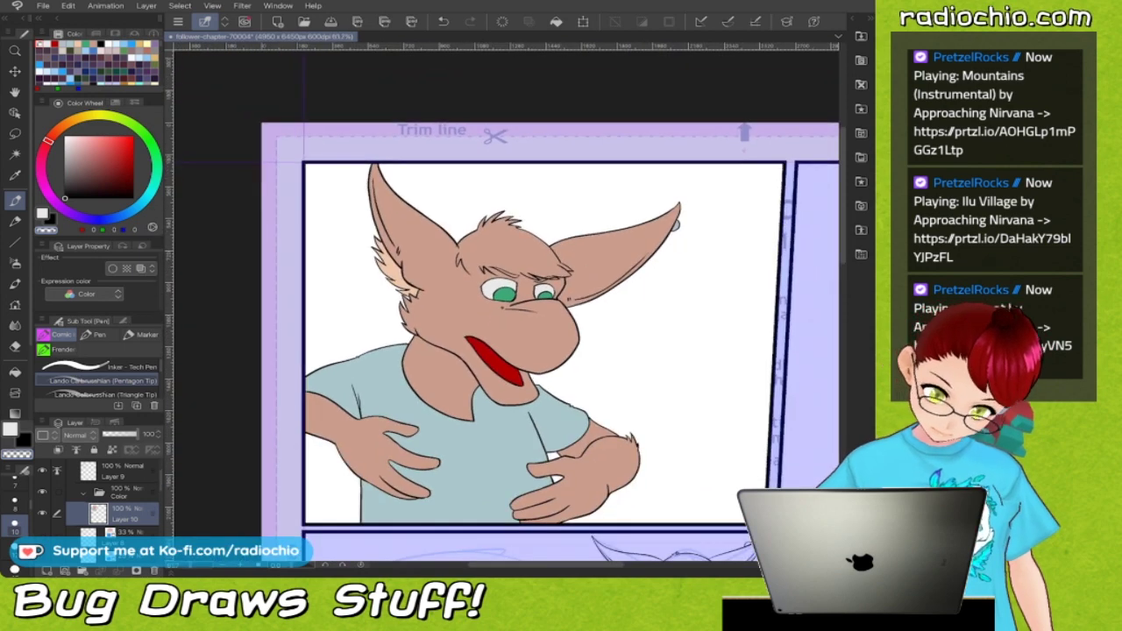
pyautogui.moveTo(611, 450); pyautogui.dragTo(546, 342)
pyautogui.scroll(6, 545, 342)
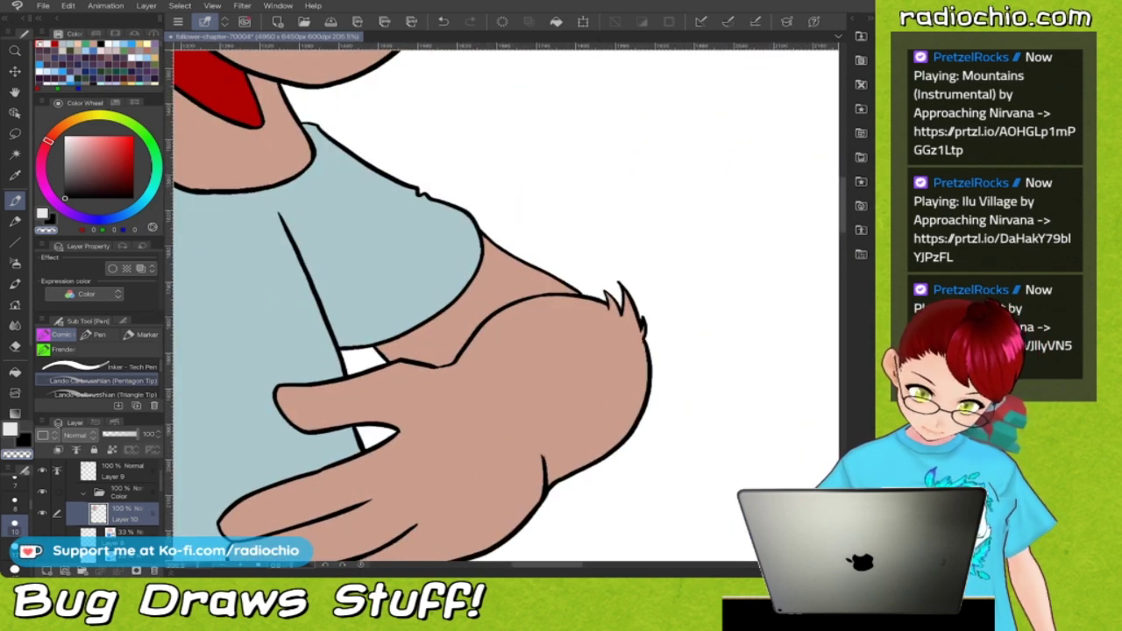
pyautogui.scroll(-5, 506, 302)
pyautogui.scroll(5, 506, 303)
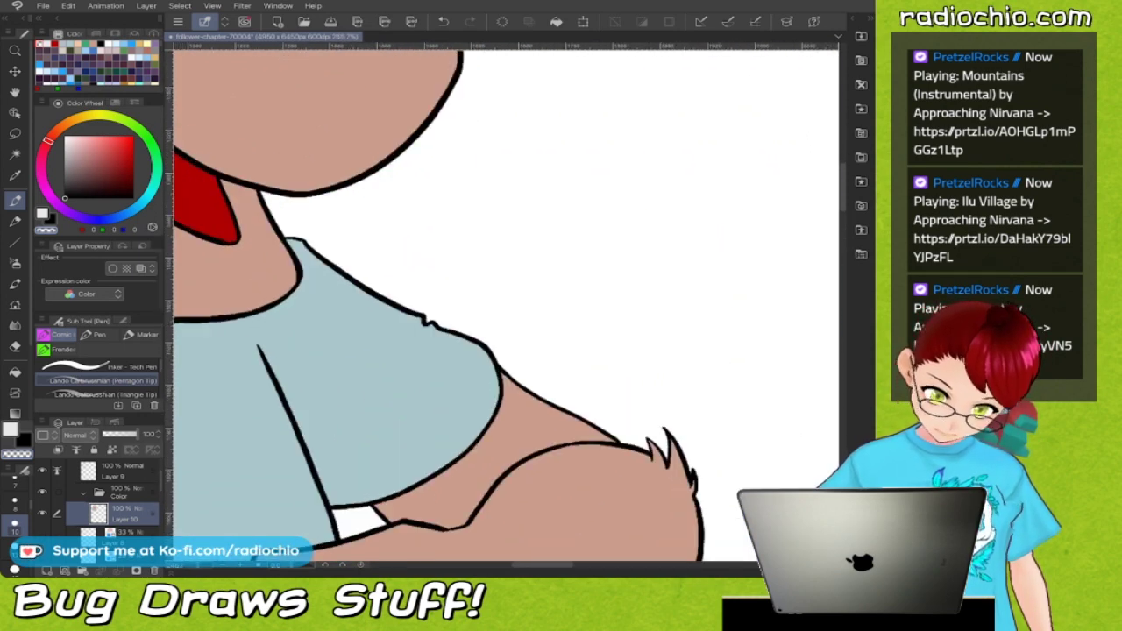
pyautogui.scroll(-5, 555, 175)
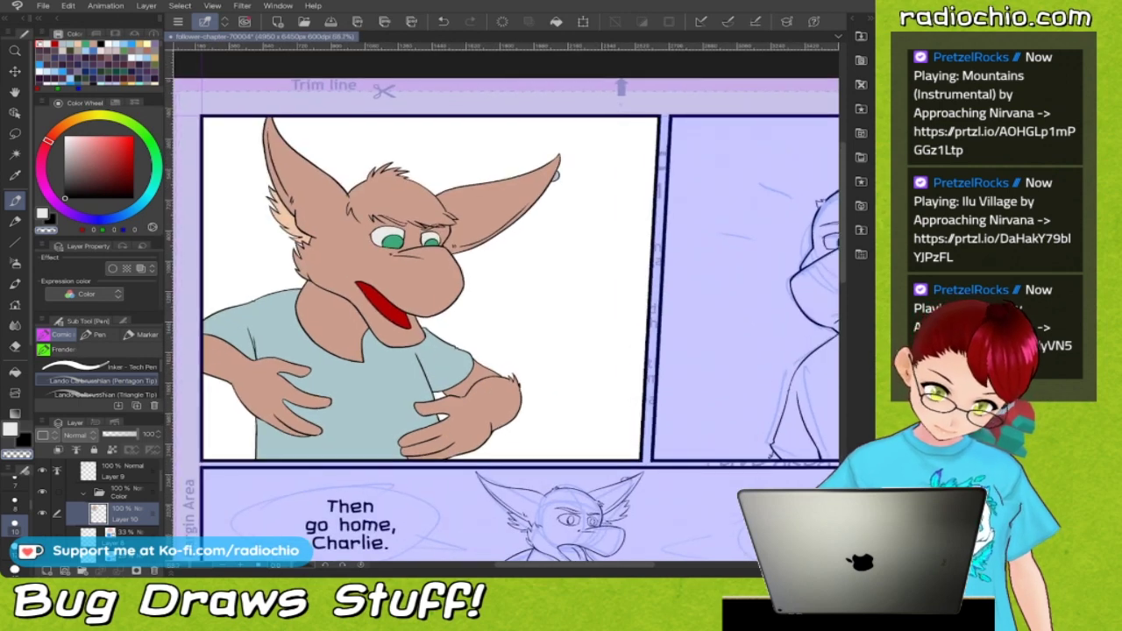
# Add a new layer in the first panel's Color folder and move it below Layer 10.
pyautogui.hotkey('ctrl', 'shift', 'n')
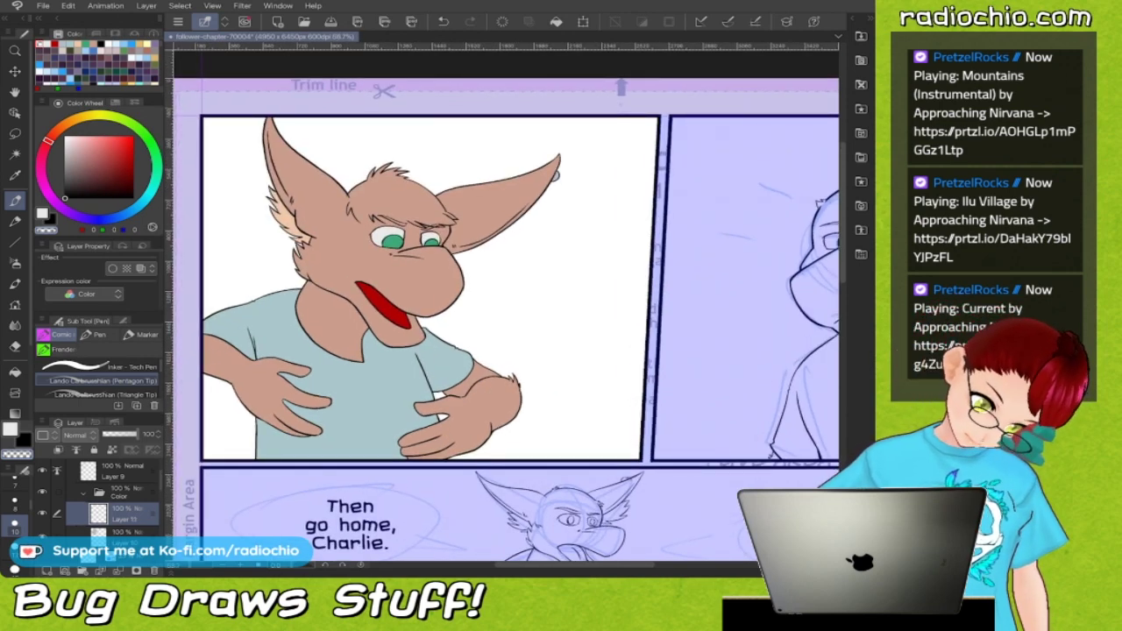
pyautogui.moveTo(124, 514); pyautogui.dragTo(125, 542)
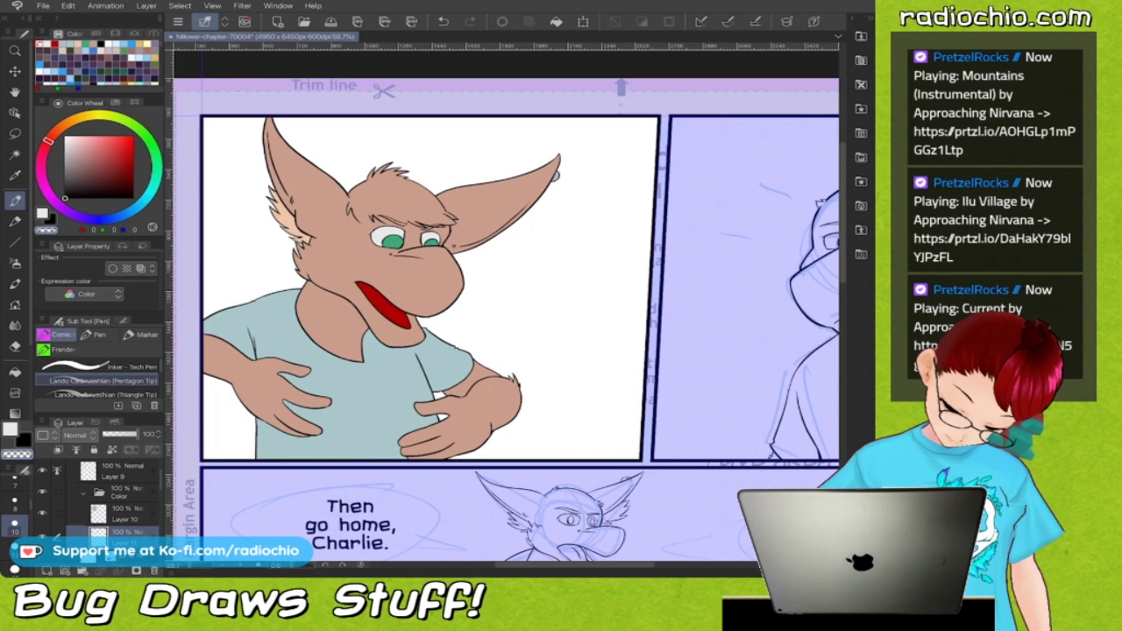
pyautogui.scroll(-2, 464, 376)
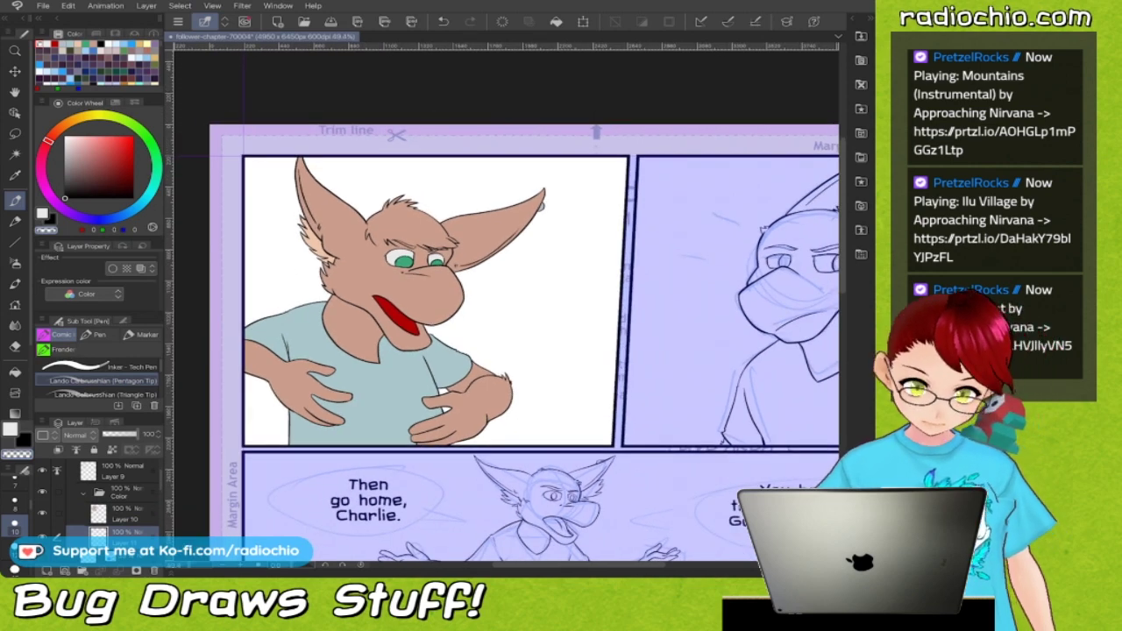
# Choose the light blue desert sky swatch from the follower_swatches colour set as the drawing colour.
pyautogui.press('F8')
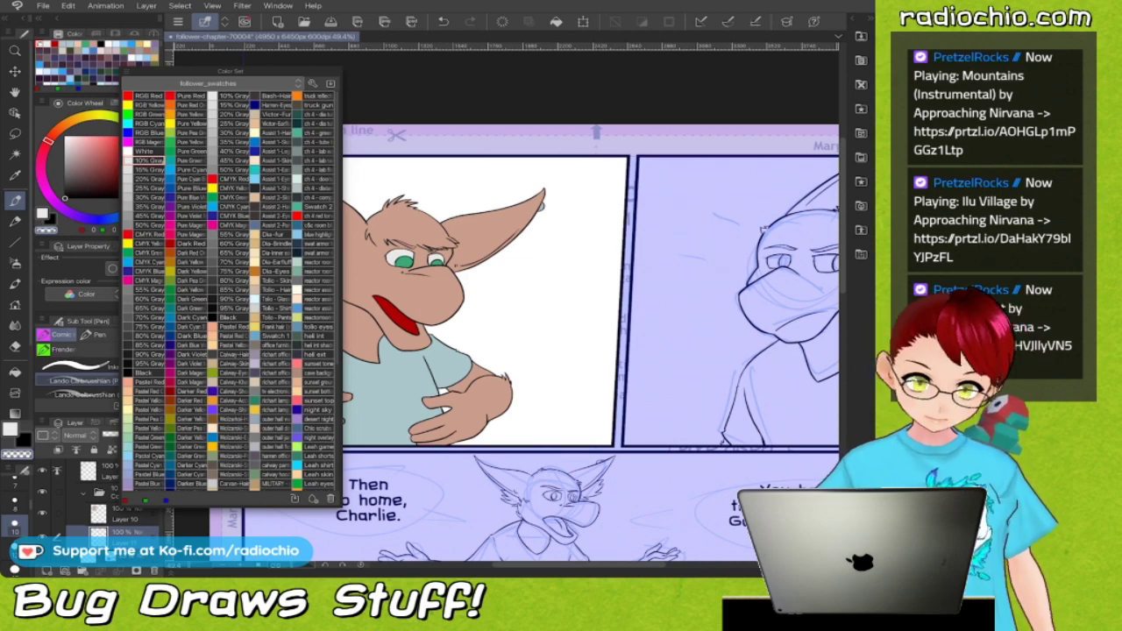
pyautogui.scroll(-6, 230, 290)
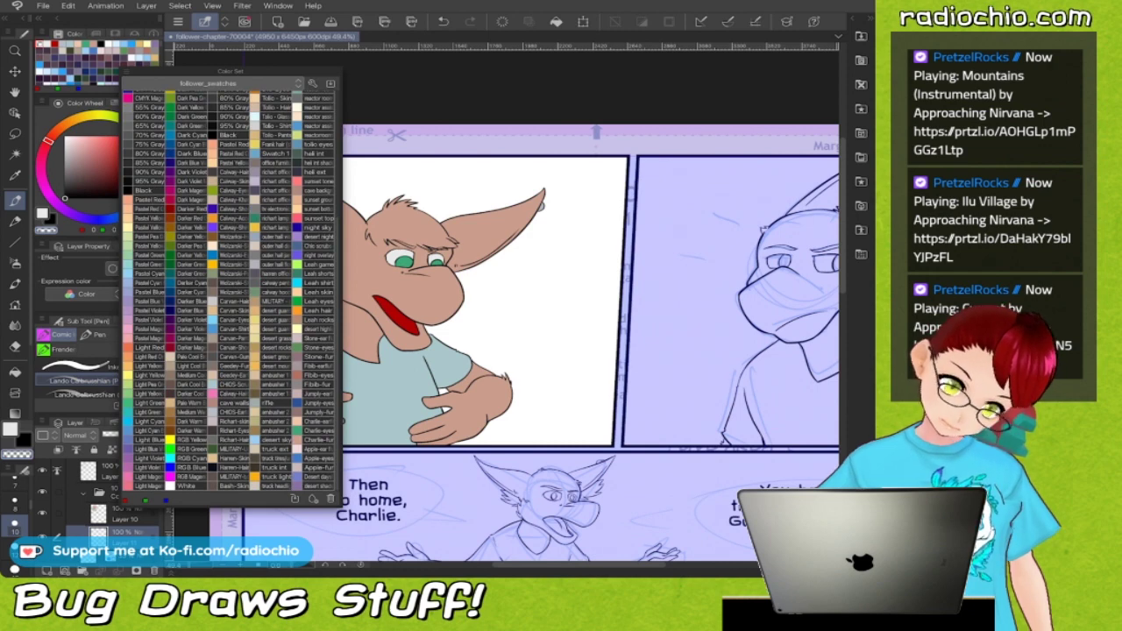
pyautogui.click(275, 357)
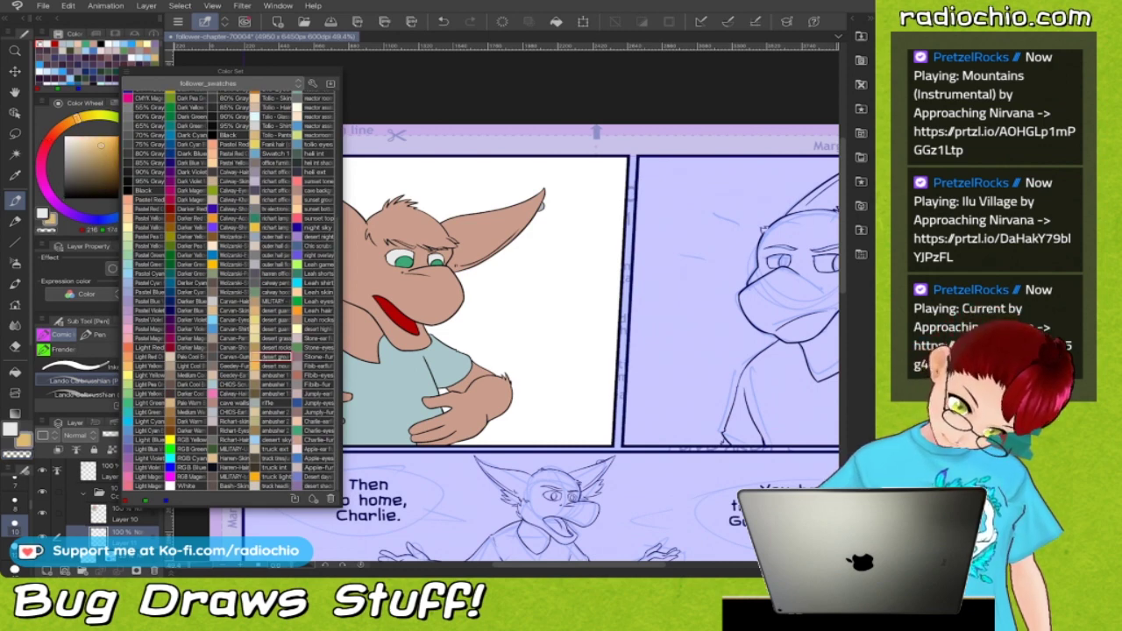
pyautogui.click(275, 440)
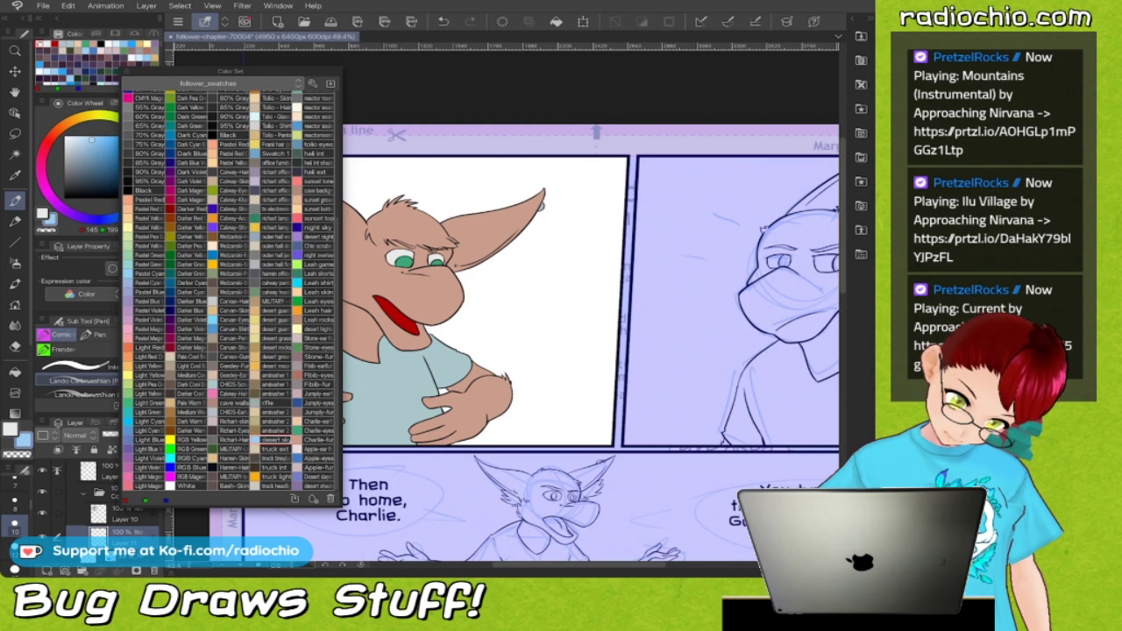
pyautogui.click(127, 72)
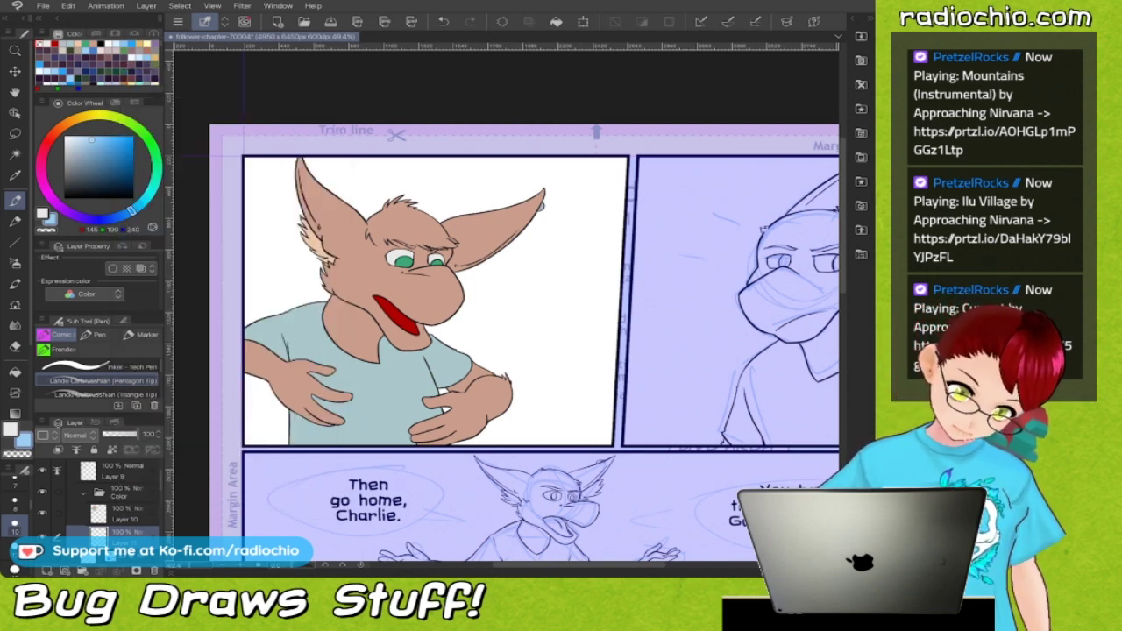
# Select the area around the whole first panel with a rectangular marquee.
pyautogui.press('m')
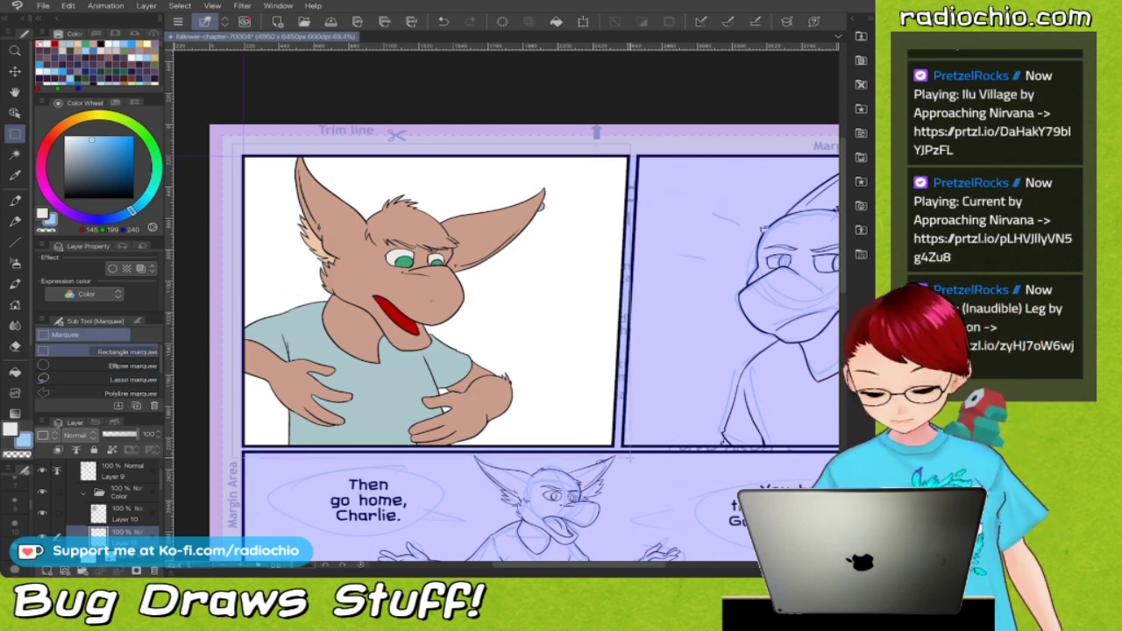
pyautogui.moveTo(232, 144); pyautogui.dragTo(629, 454)
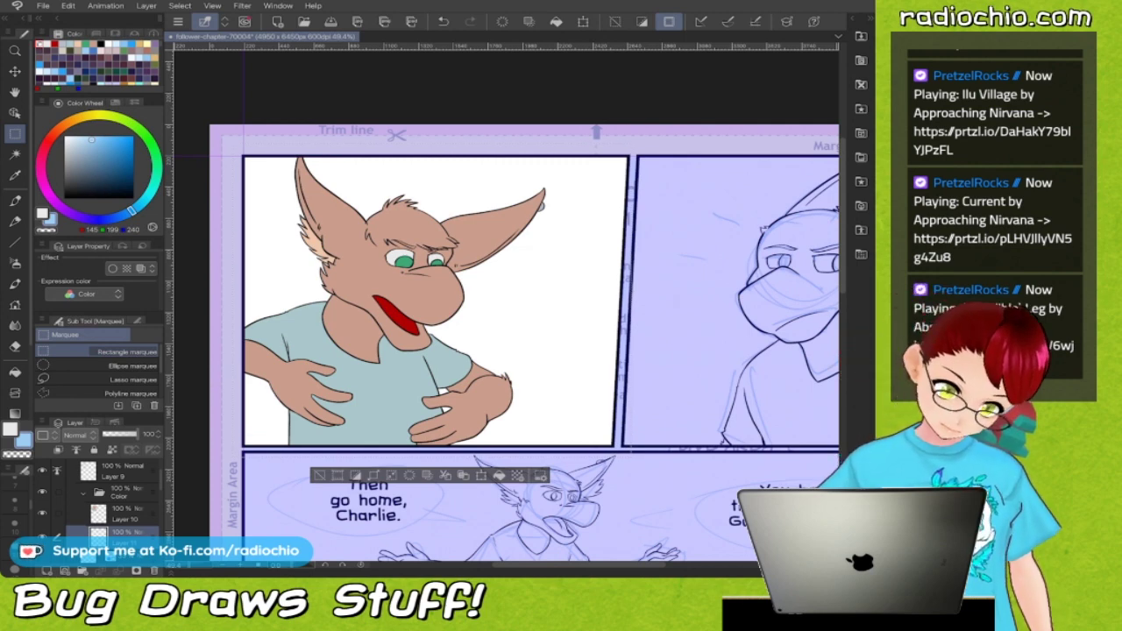
# Try to fill the first panel's background with the sky blue, and undo the fill.
pyautogui.press('g')
pyautogui.click(540, 206)
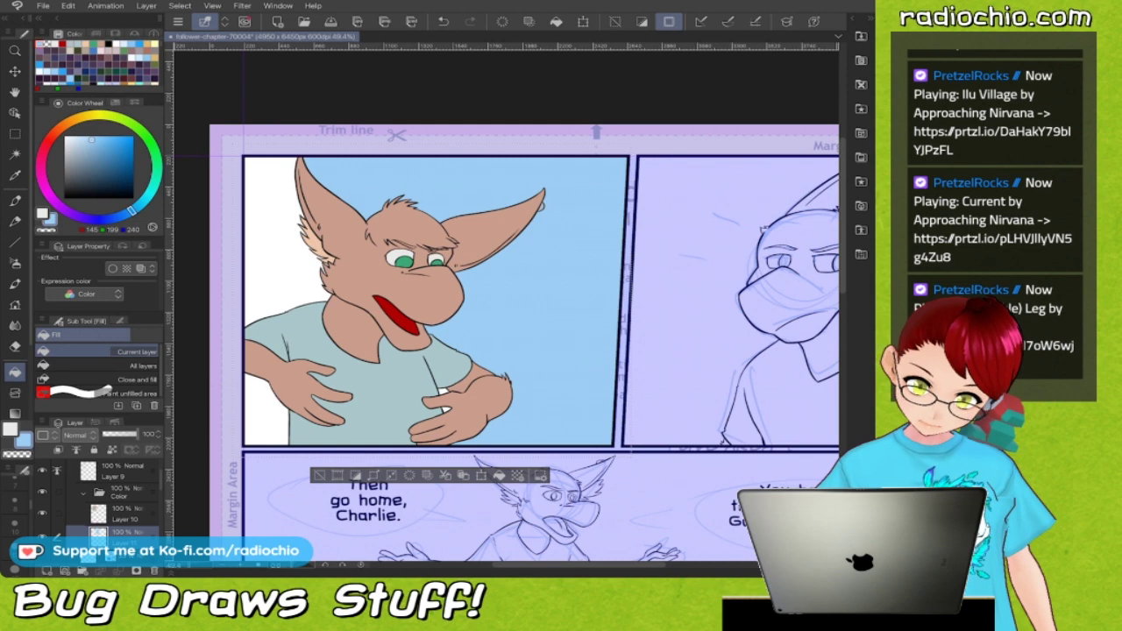
pyautogui.hotkey('ctrl', 'z')
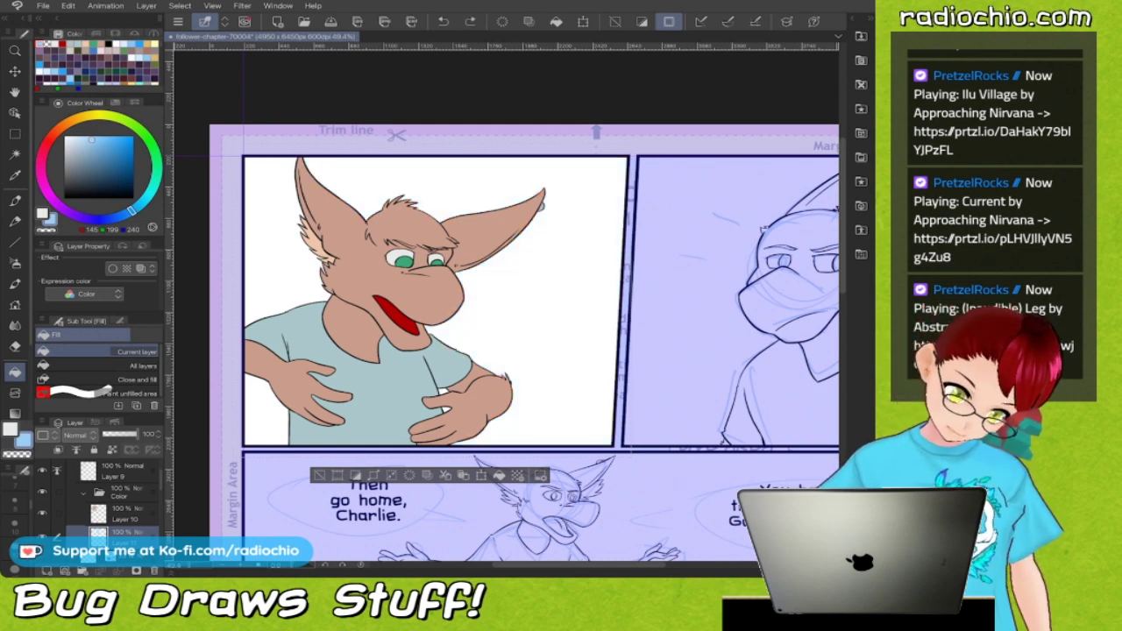
# Fill the first panel's background with the sky blue on the new layer below Layer 10 and clear the selection.
pyautogui.click(123, 472)
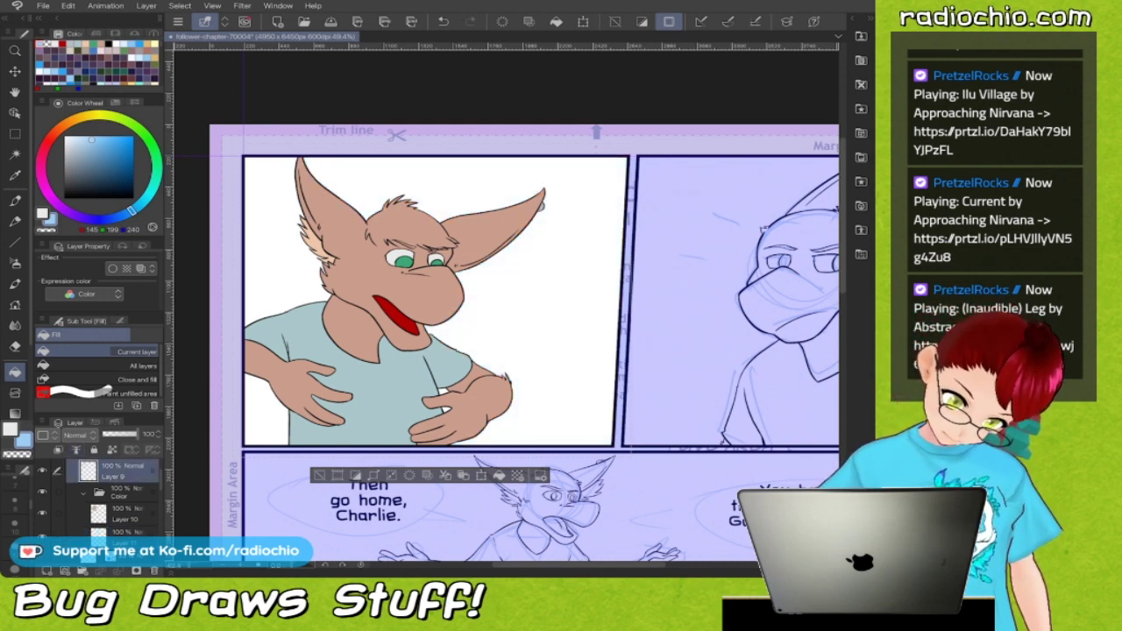
pyautogui.click(125, 533)
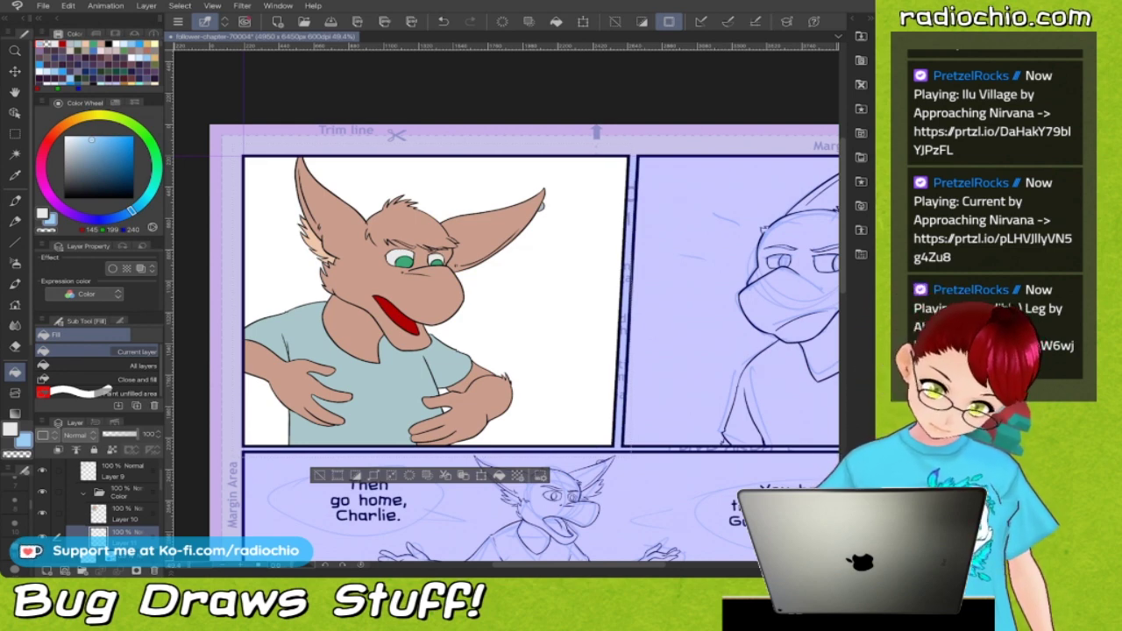
pyautogui.click(541, 205)
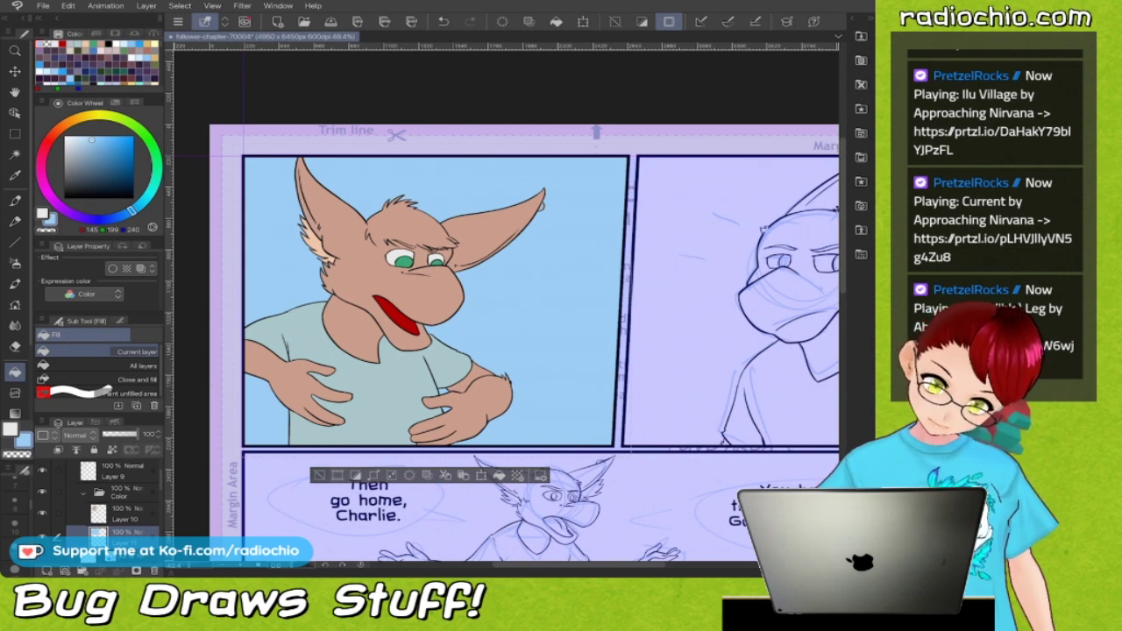
pyautogui.hotkey('ctrl', 'd')
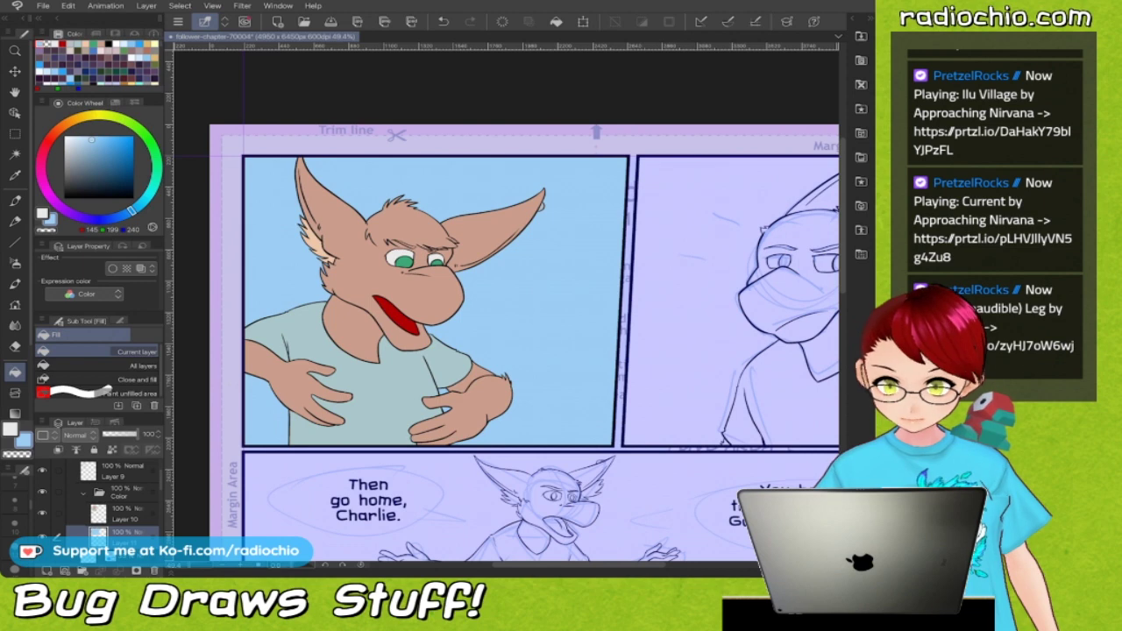
# Review the whole comic page and compare the coloured first panel with the remaining sketched panels.
pyautogui.scroll(-5, 540, 206)
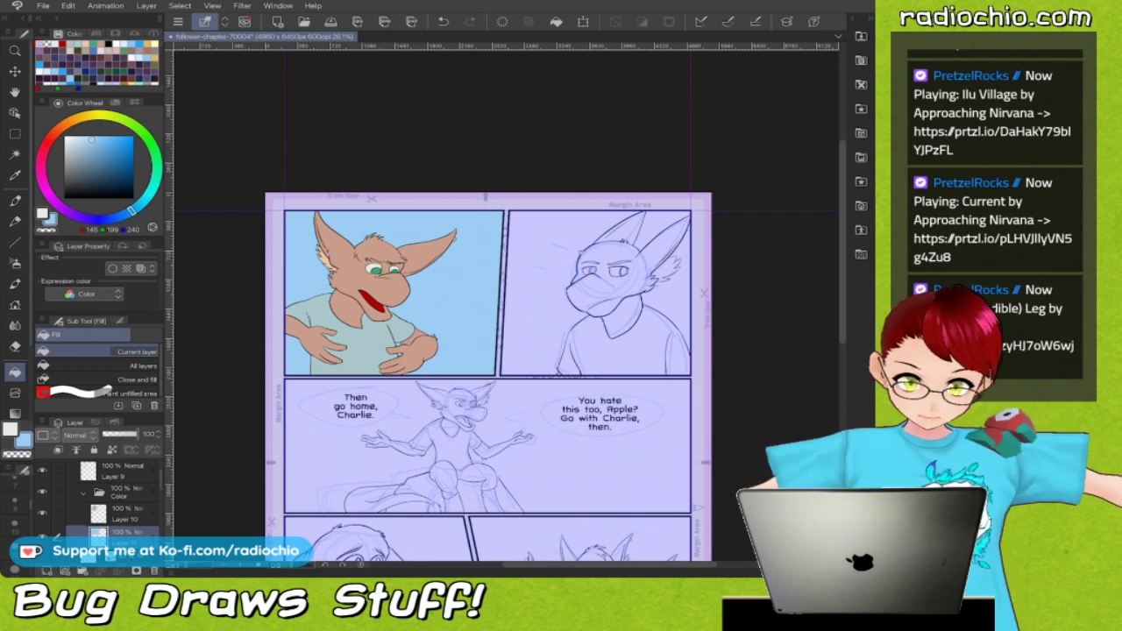
pyautogui.scroll(-3, 488, 377)
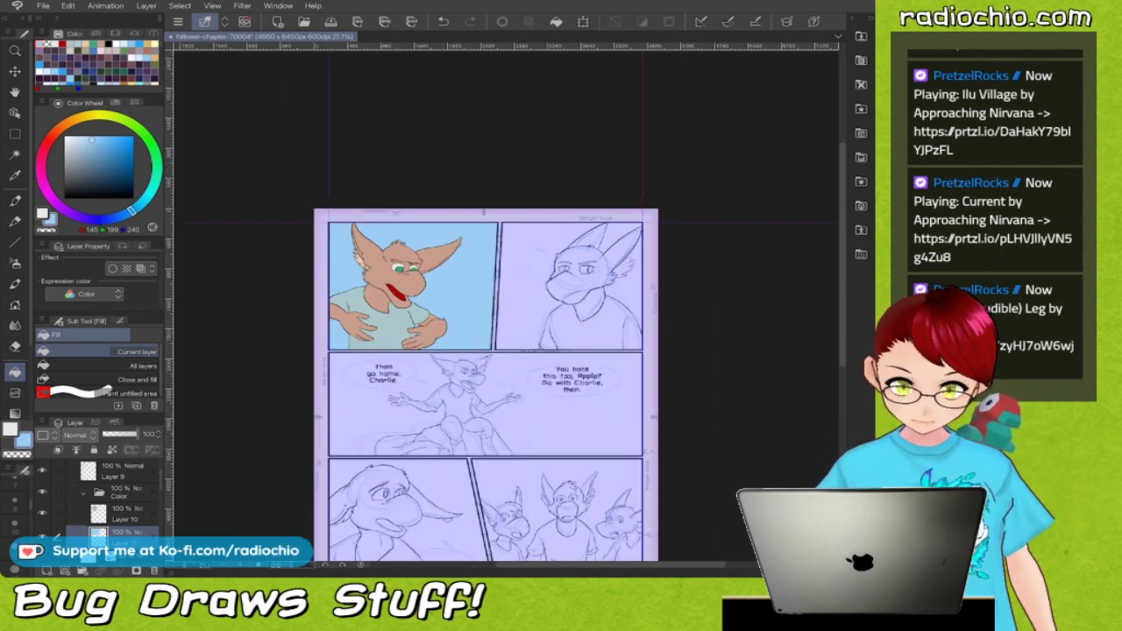
pyautogui.moveTo(174, 83); pyautogui.dragTo(256, 346)
pyautogui.moveTo(473, 491); pyautogui.dragTo(372, 165)
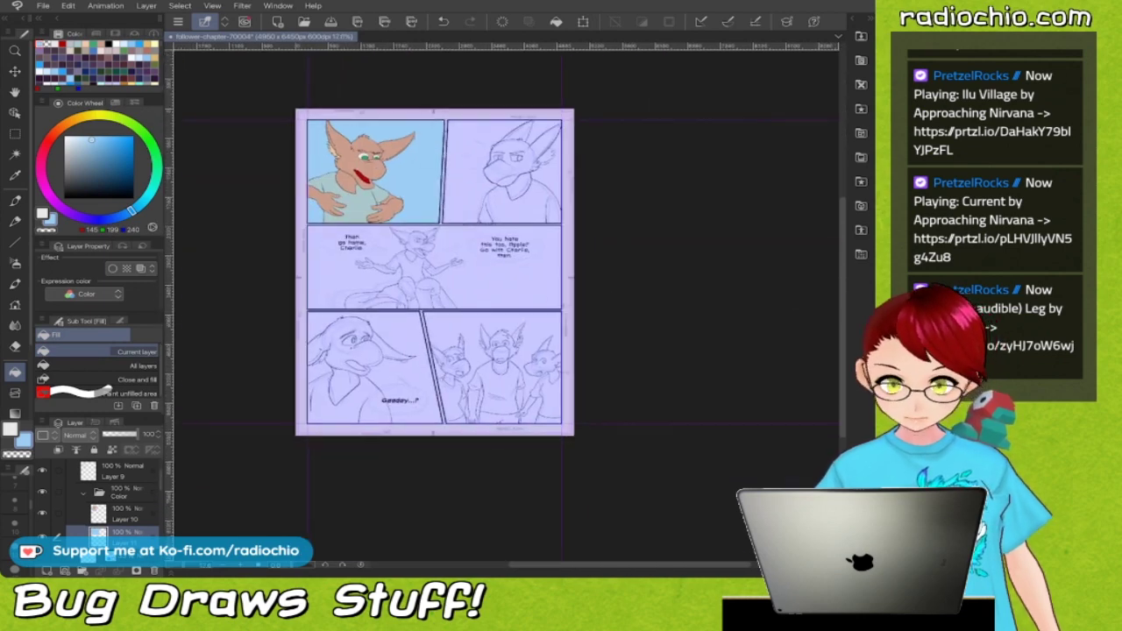
pyautogui.scroll(5, 400, 159)
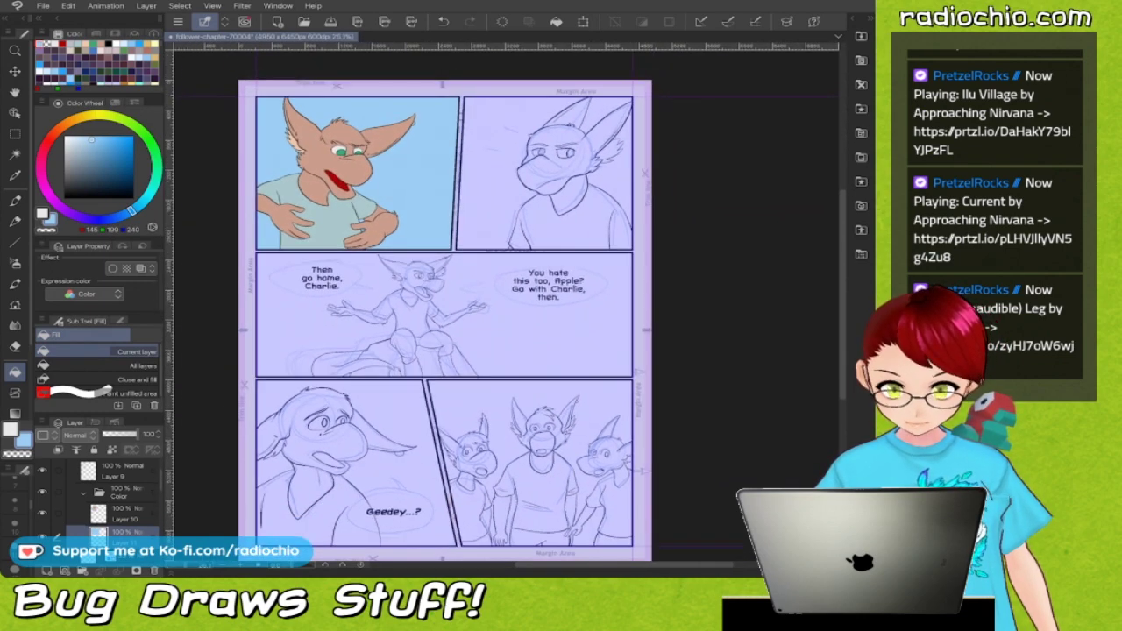
pyautogui.scroll(3, 500, 316)
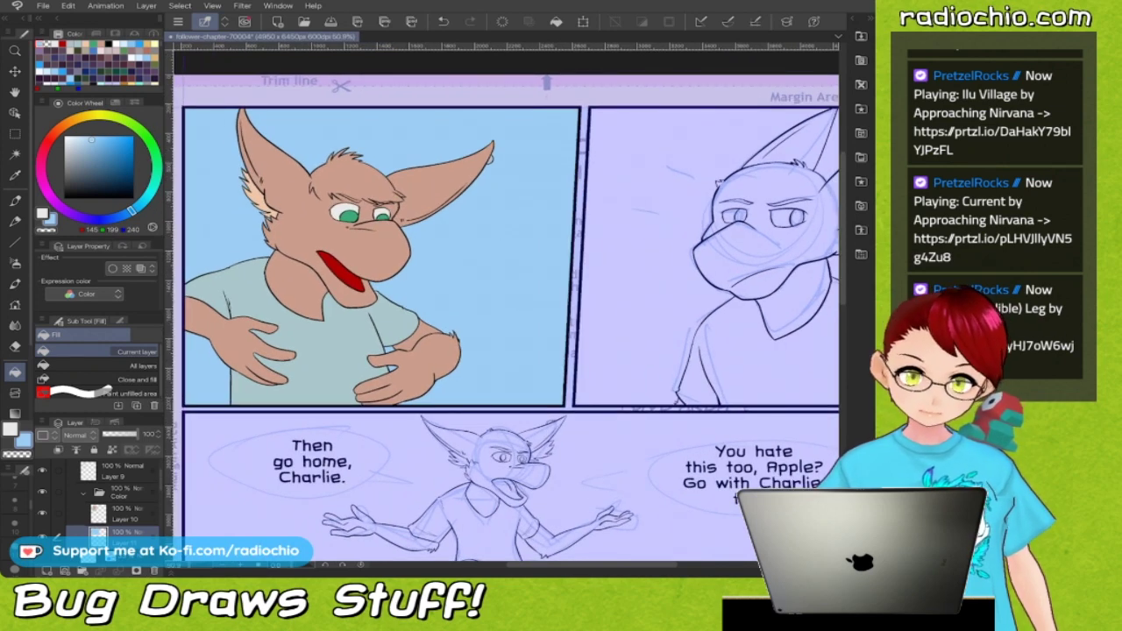
pyautogui.scroll(-1, 502, 315)
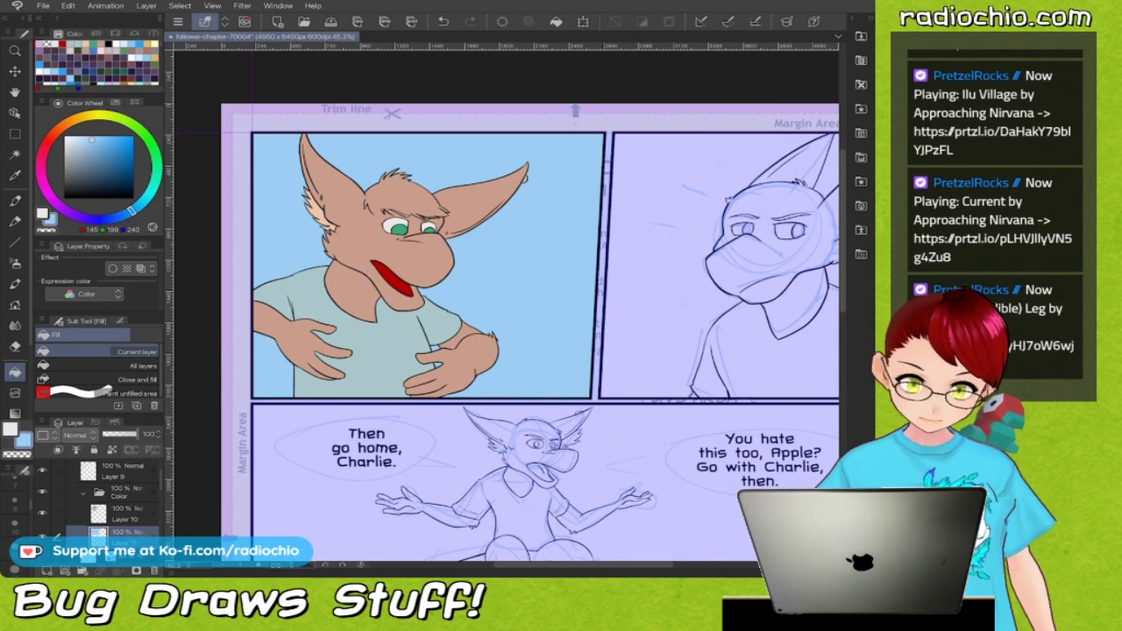
# Collapse the first panel's frame folder, expand the second panel's, and select its line art layer, Layer 3.
pyautogui.hscroll(5, 503, 316)
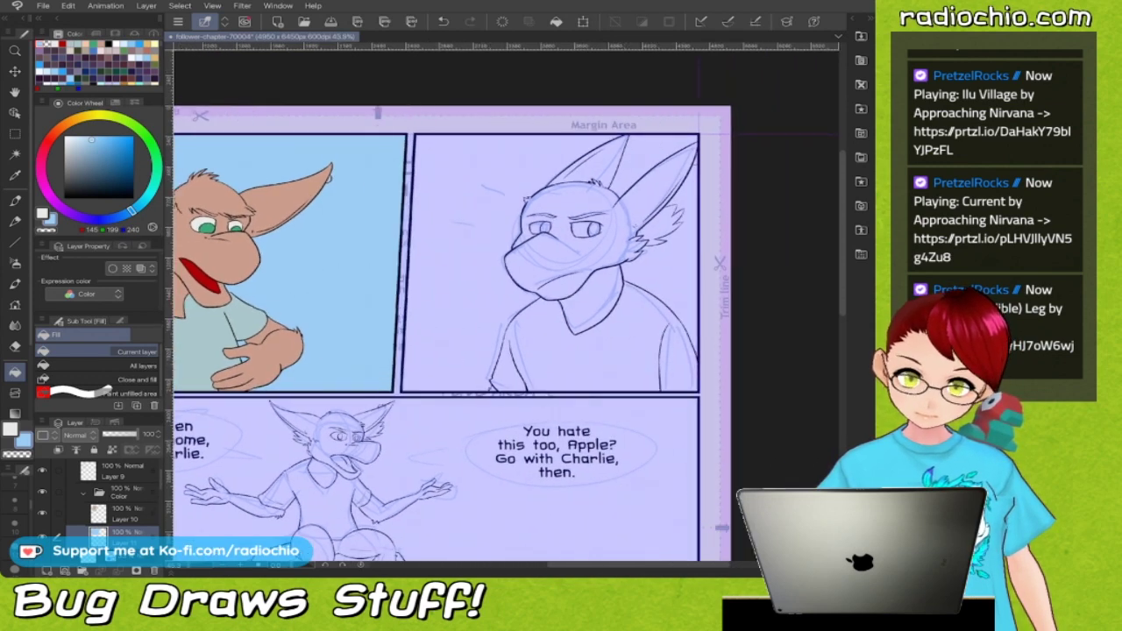
pyautogui.scroll(2, 106, 509)
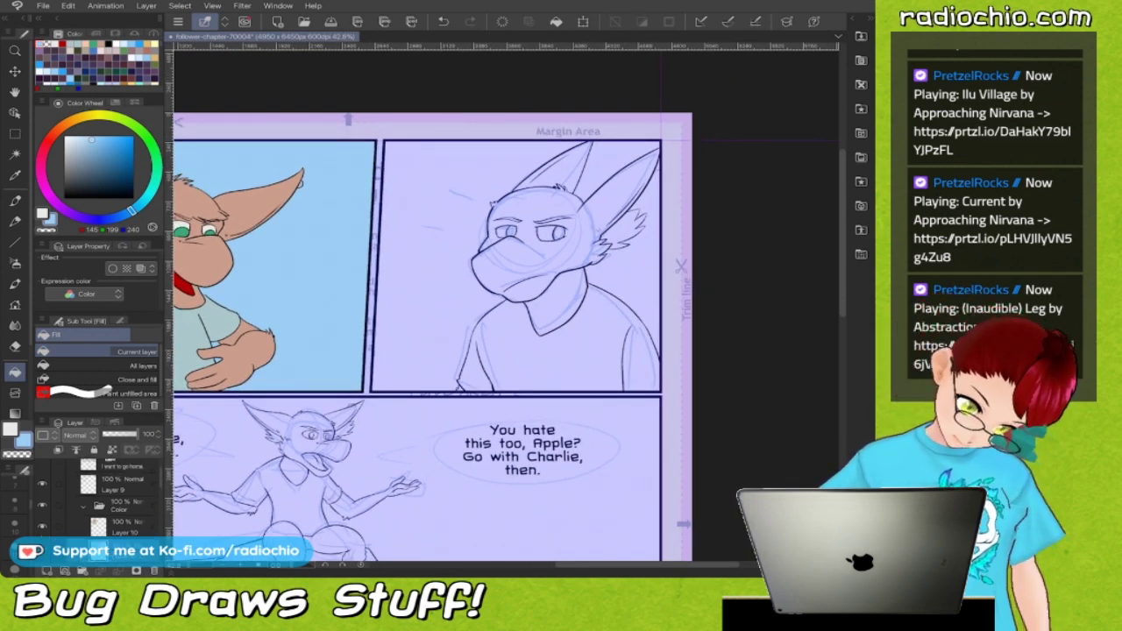
pyautogui.click(73, 471)
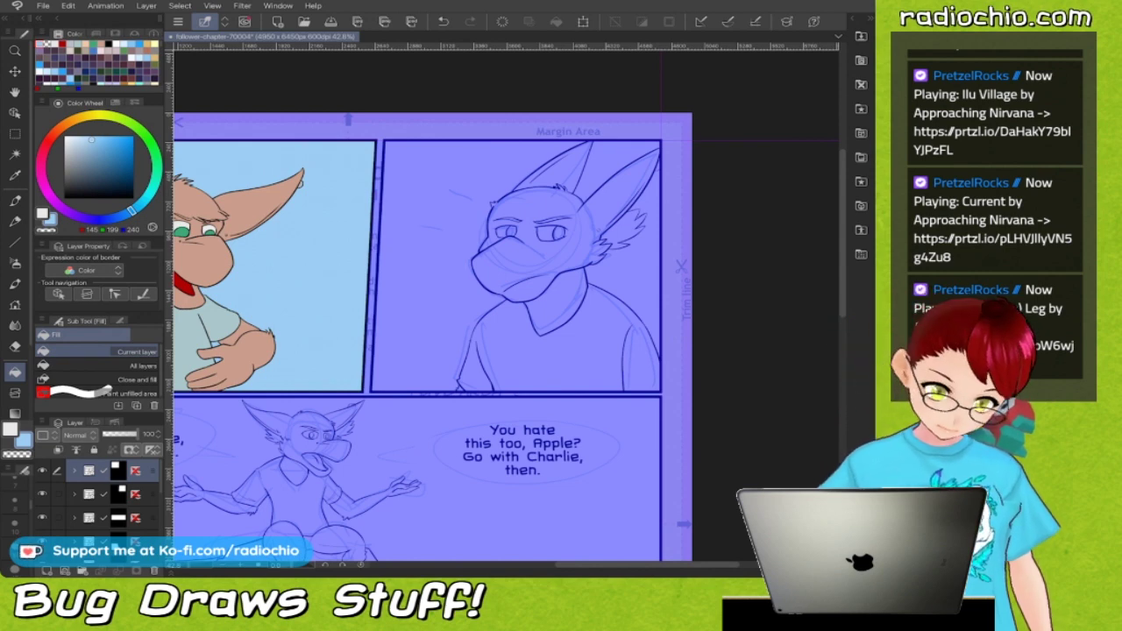
pyautogui.click(74, 494)
pyautogui.click(123, 518)
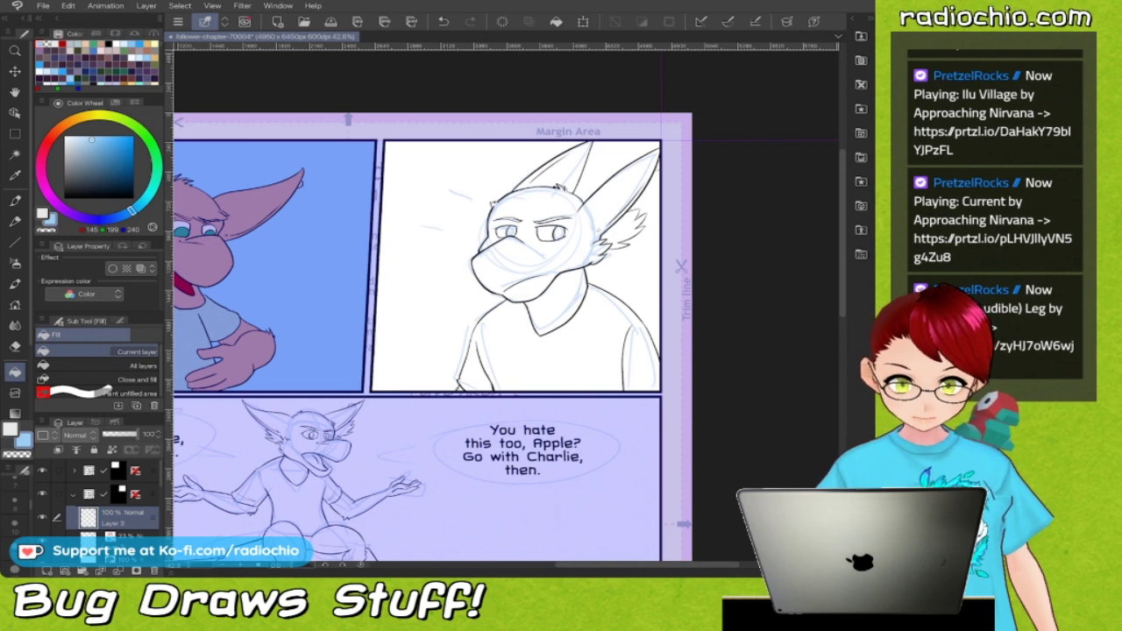
# Hide the second panel's blue sketch on Layer 2 and create a new layer folder between it and Layer 3.
pyautogui.scroll(2, 517, 280)
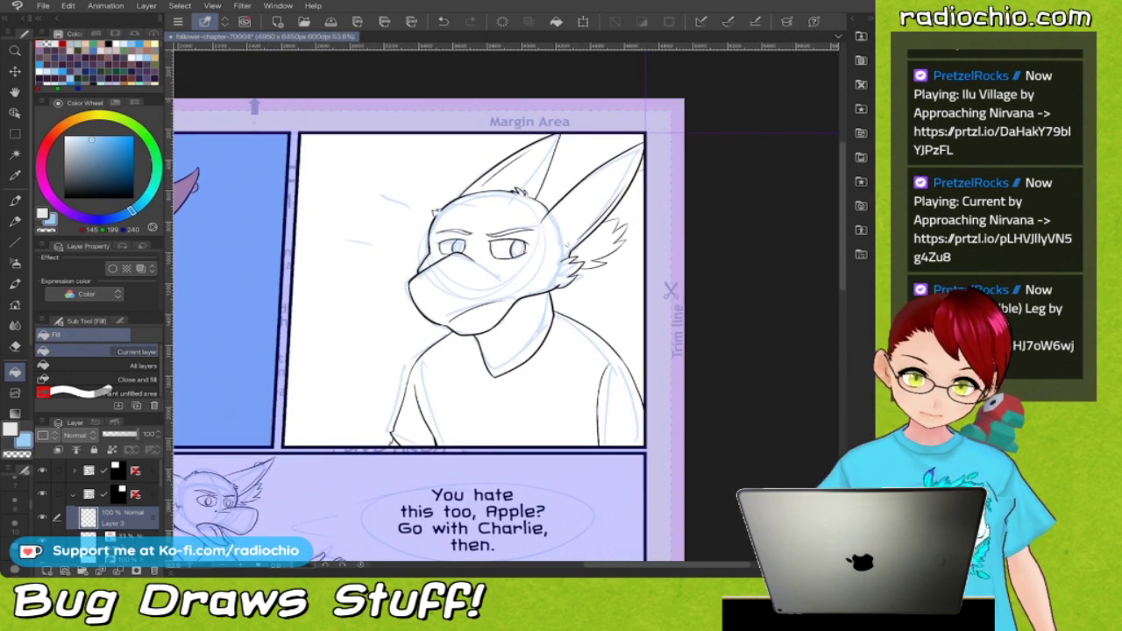
pyautogui.scroll(-1, 98, 513)
pyautogui.click(42, 508)
pyautogui.click(127, 510)
pyautogui.click(82, 571)
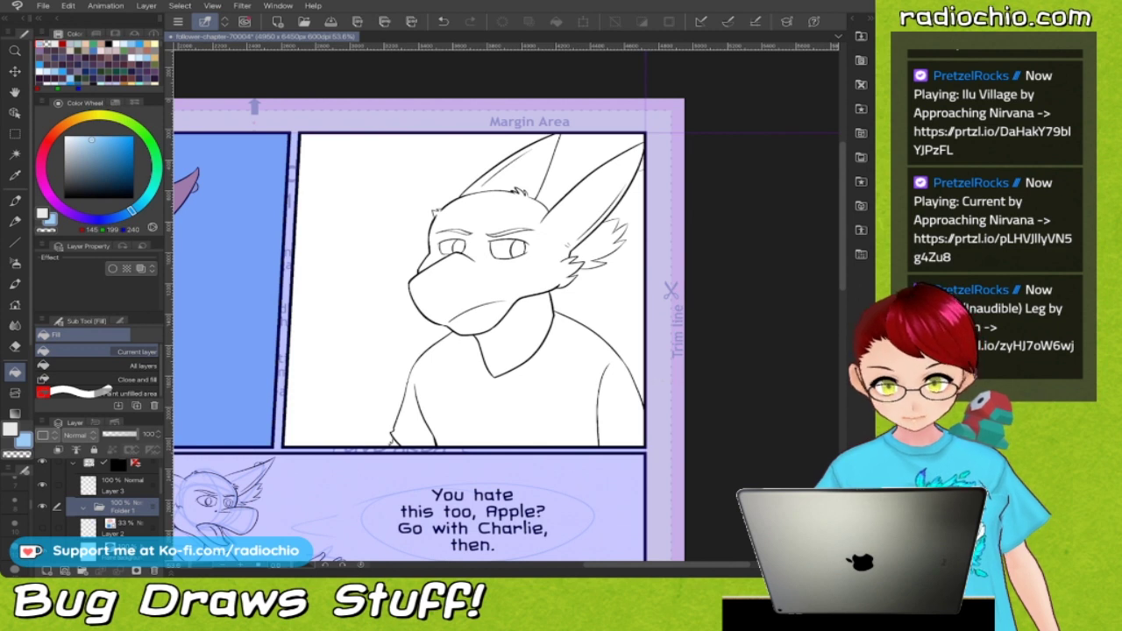
# Create a new layer inside the second panel's new folder and set the line art on Layer 3 as the reference layer.
pyautogui.scroll(-5, 473, 355)
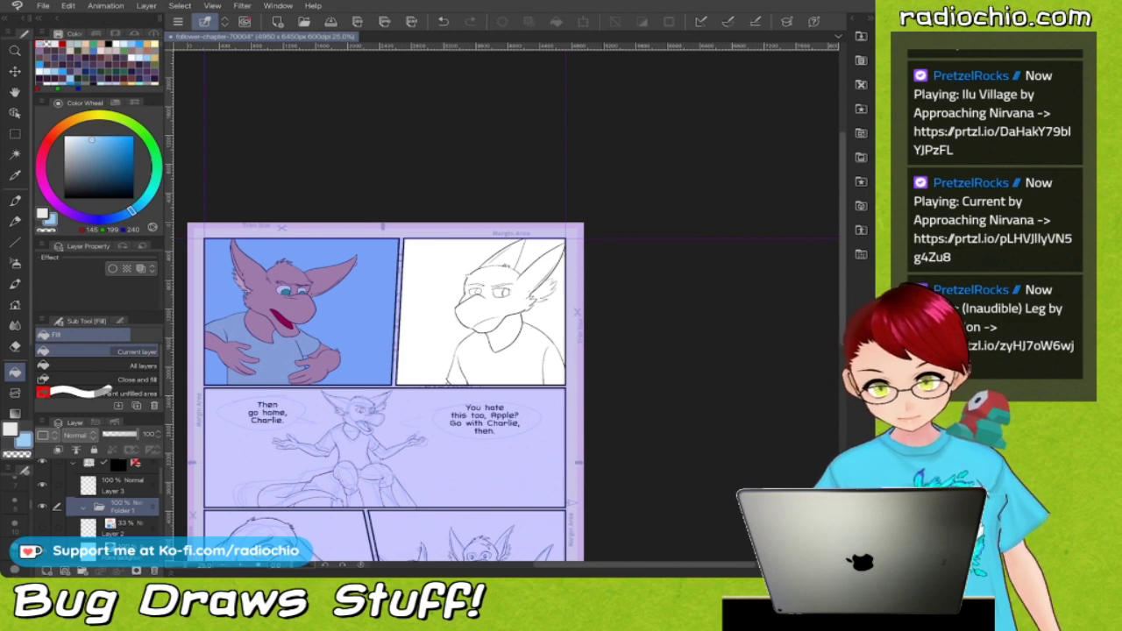
pyautogui.scroll(5, 499, 330)
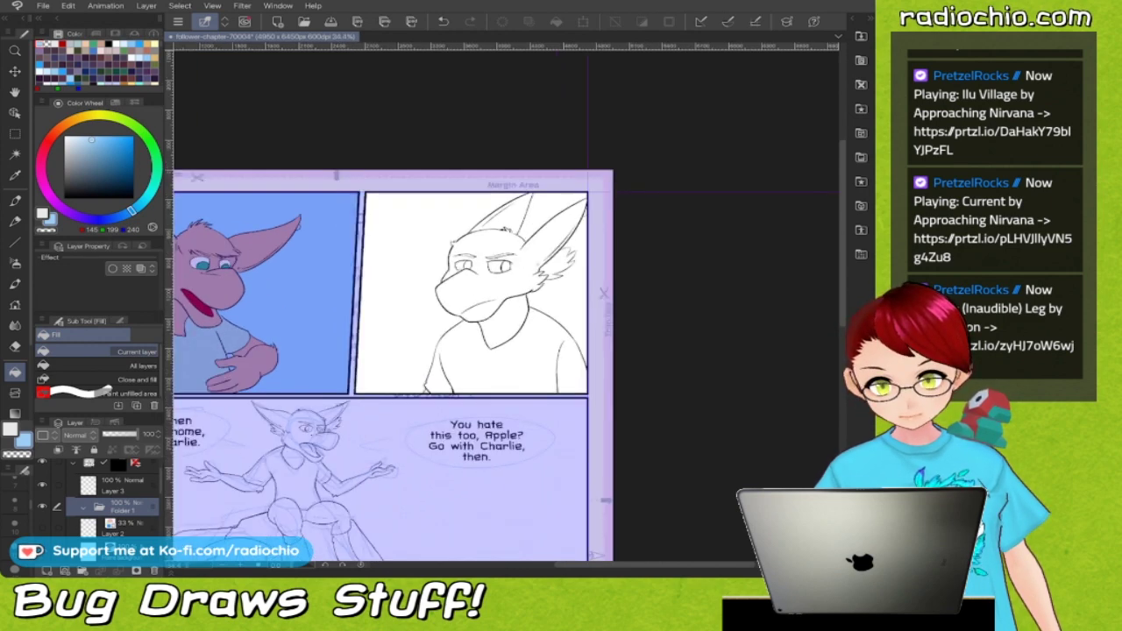
pyautogui.scroll(1, 499, 330)
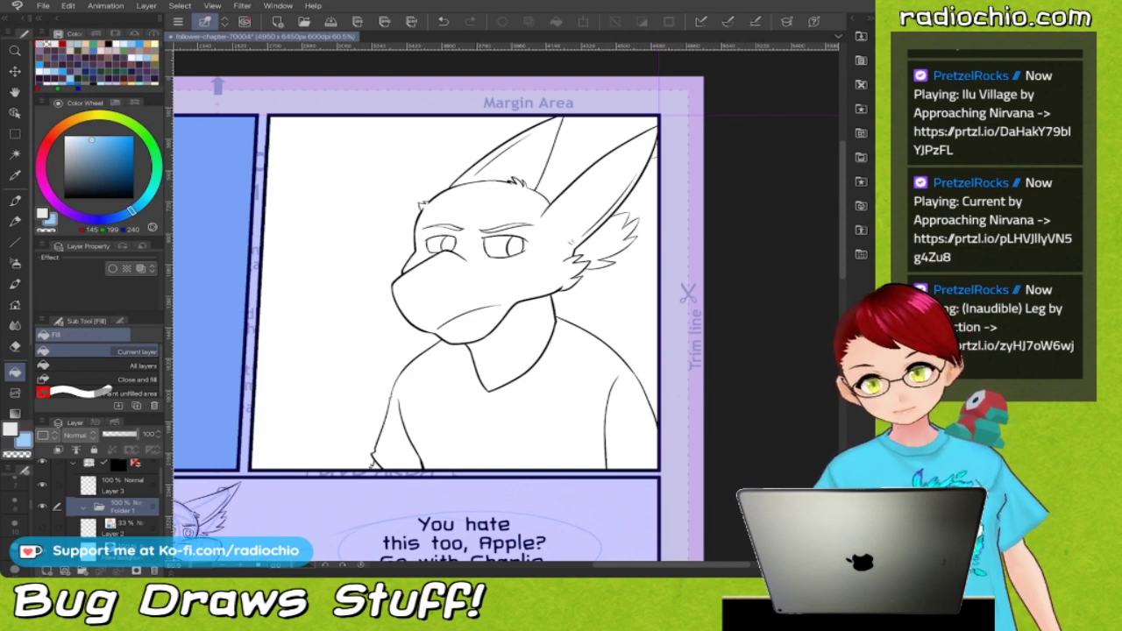
pyautogui.scroll(2, 456, 205)
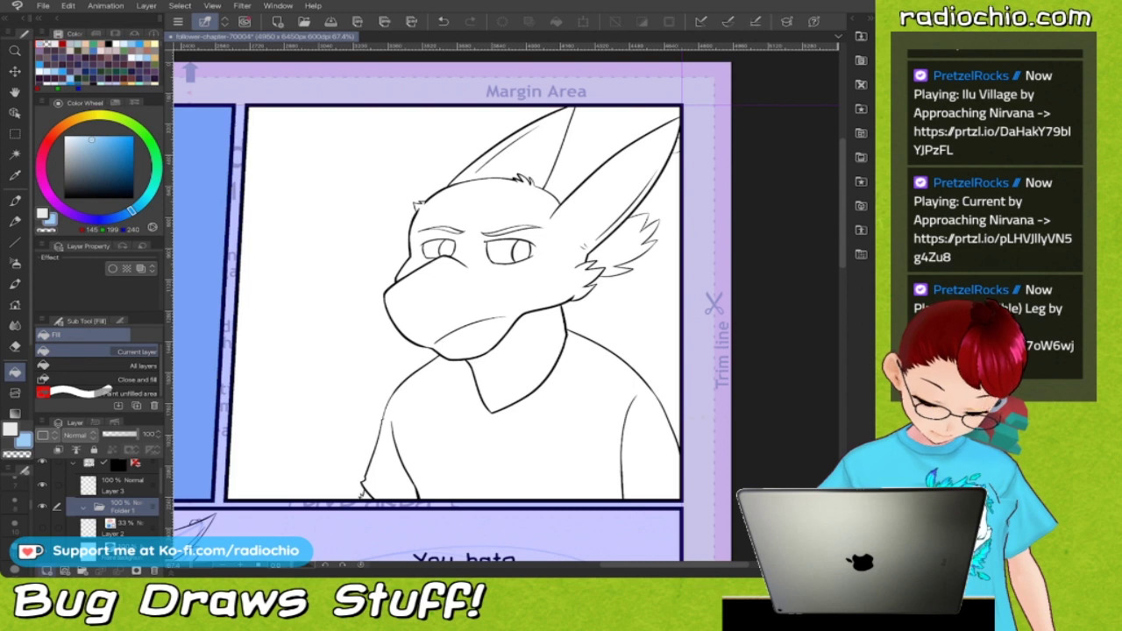
pyautogui.click(123, 526)
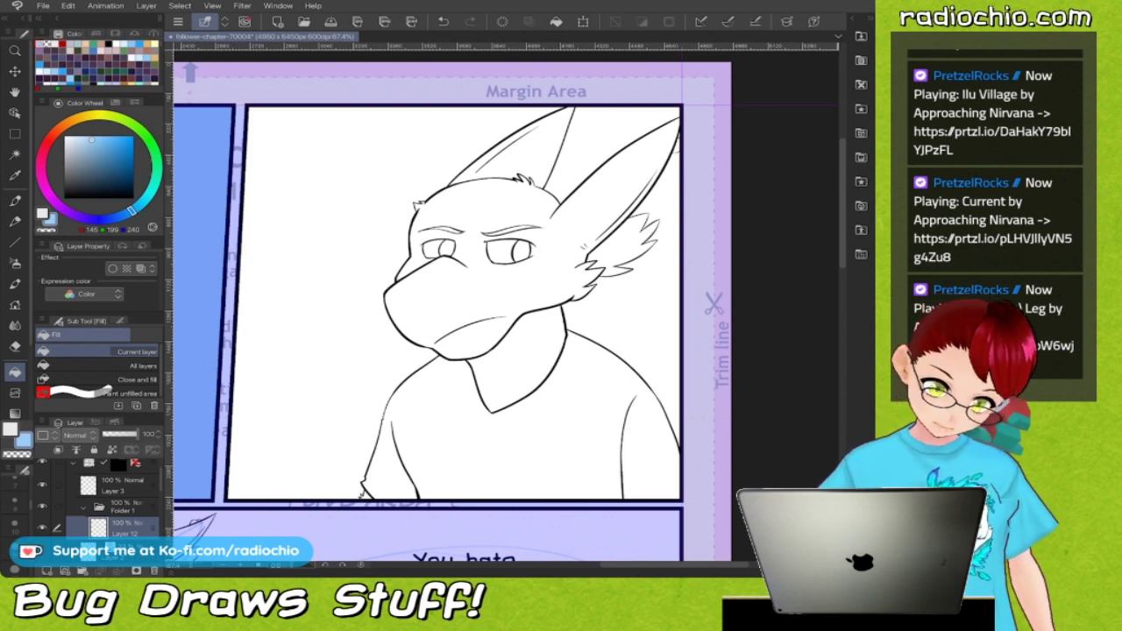
pyautogui.click(121, 485)
pyautogui.click(77, 449)
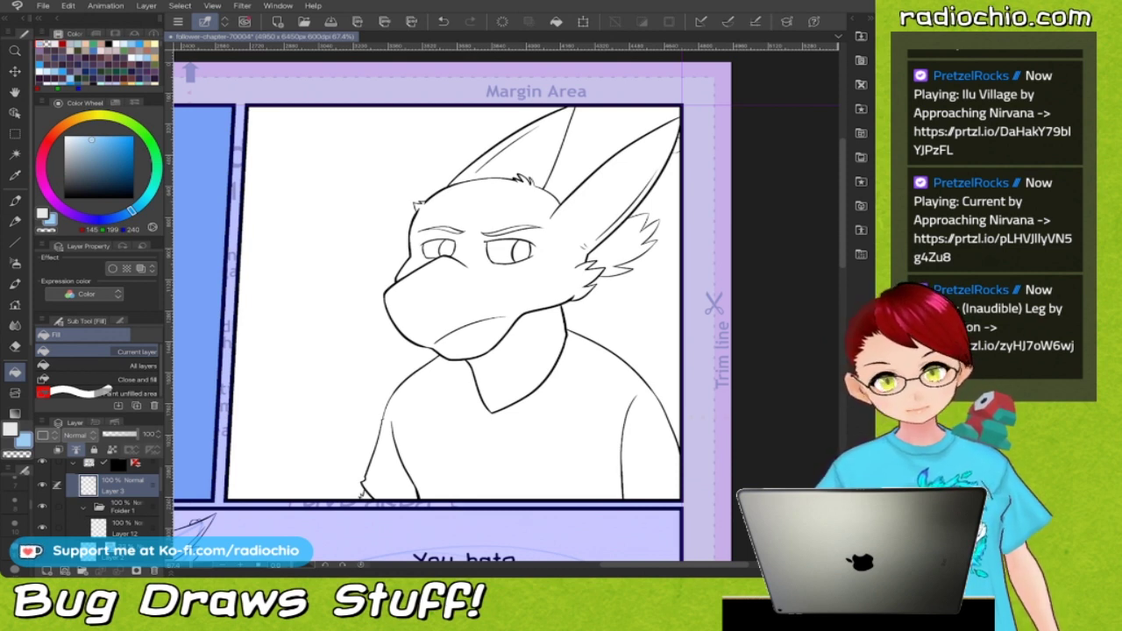
# Select Layer 12 and pick the grey-brown fur colour from the follower_swatches colour set.
pyautogui.scroll(2, 560, 307)
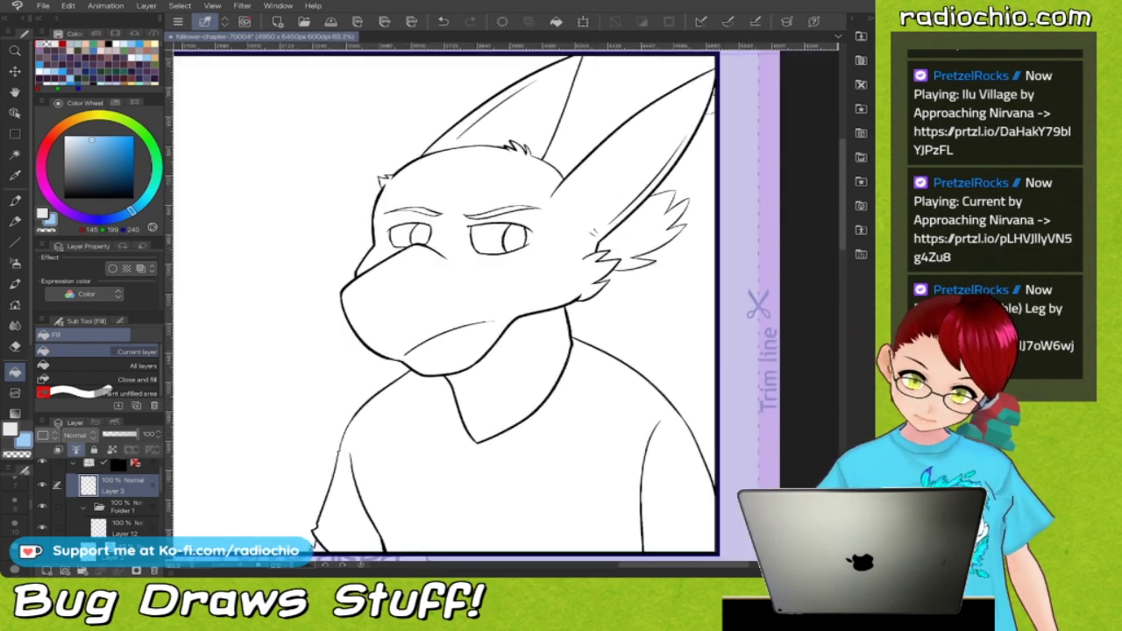
pyautogui.scroll(-2, 561, 306)
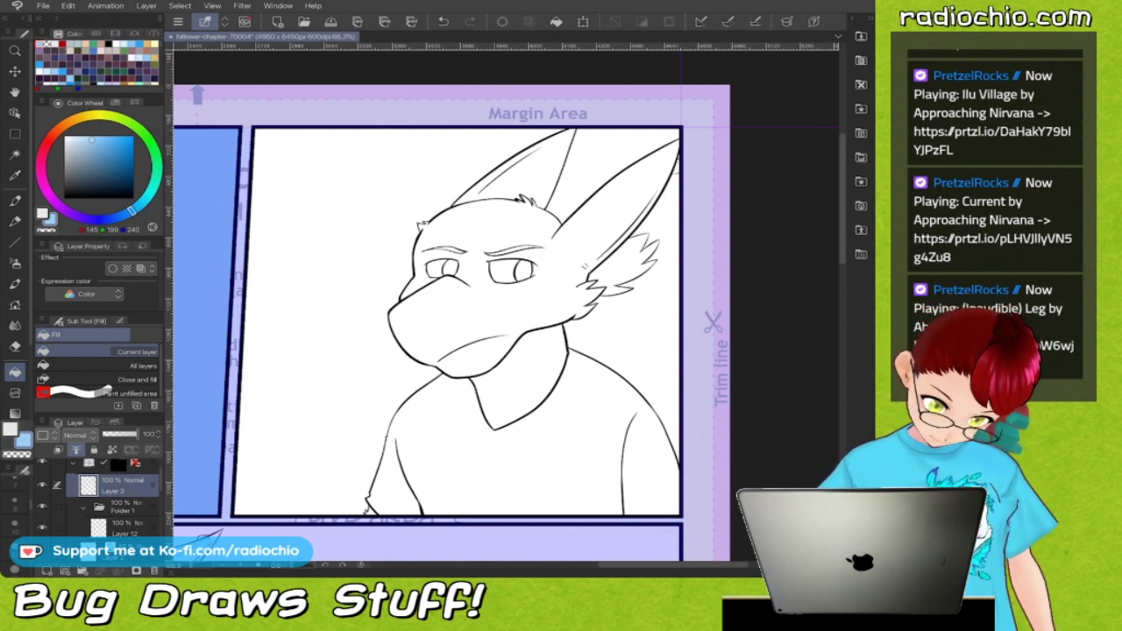
pyautogui.click(122, 526)
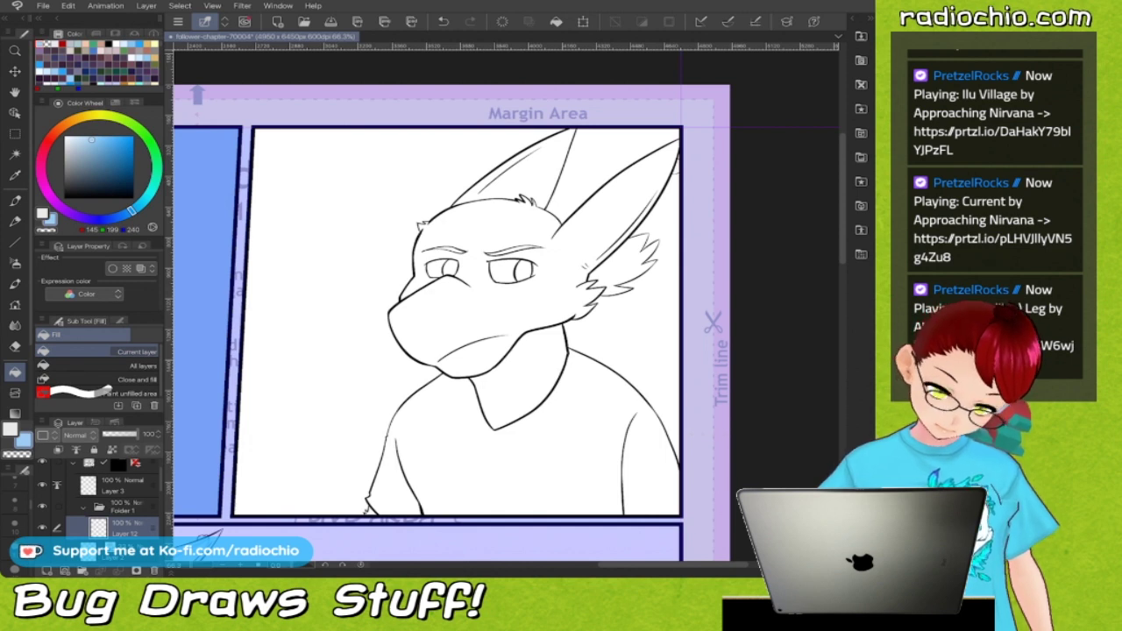
pyautogui.press('F4')
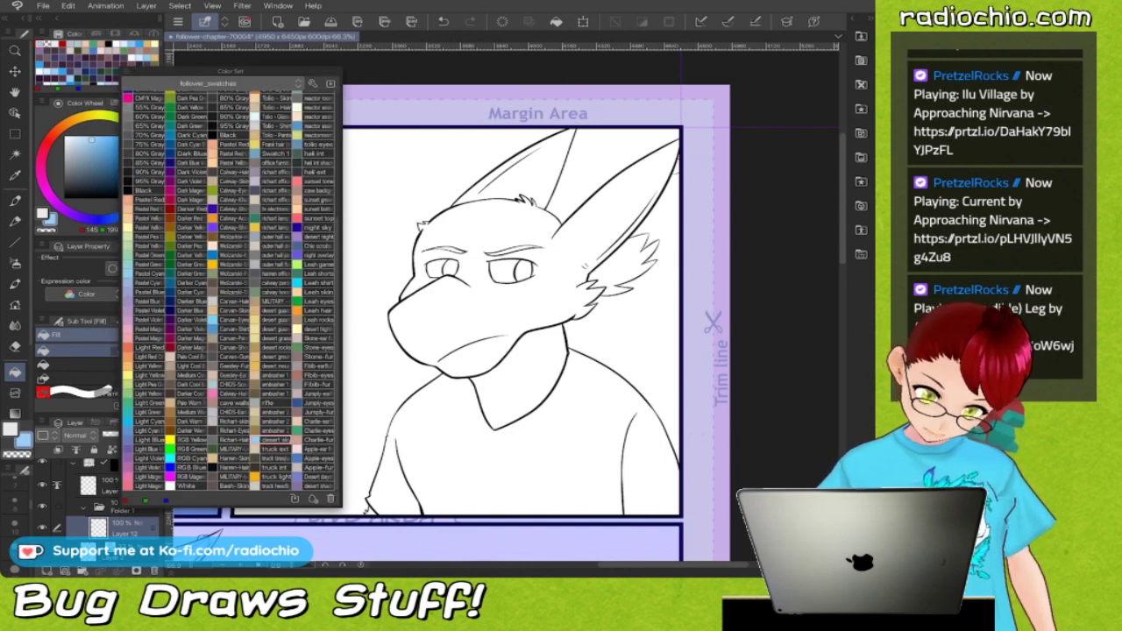
pyautogui.press('F4')
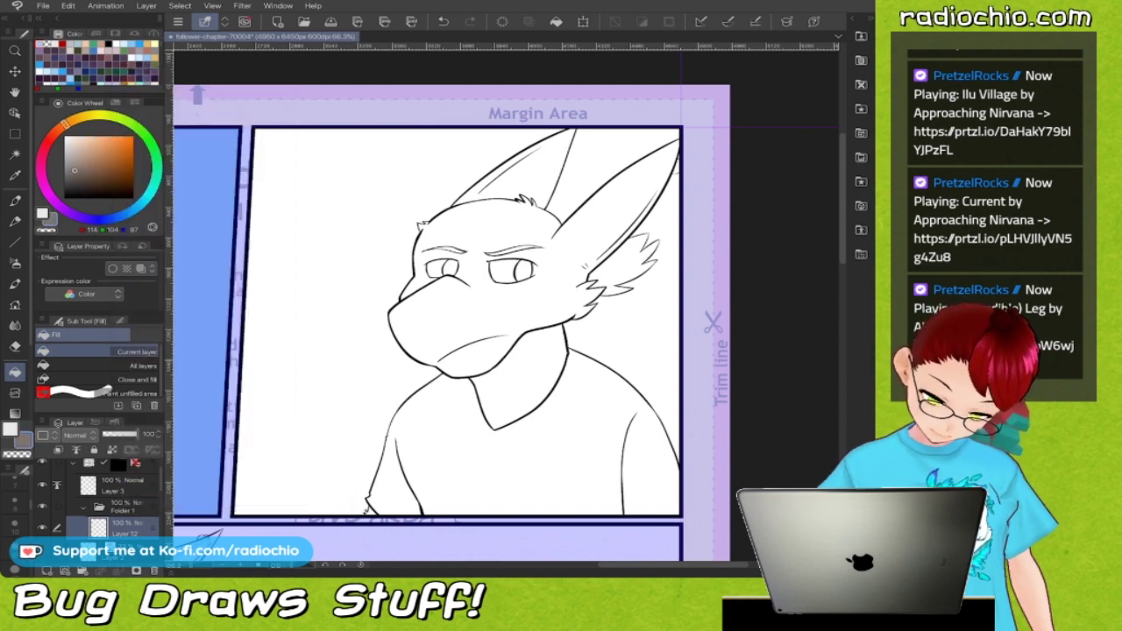
pyautogui.press('m')
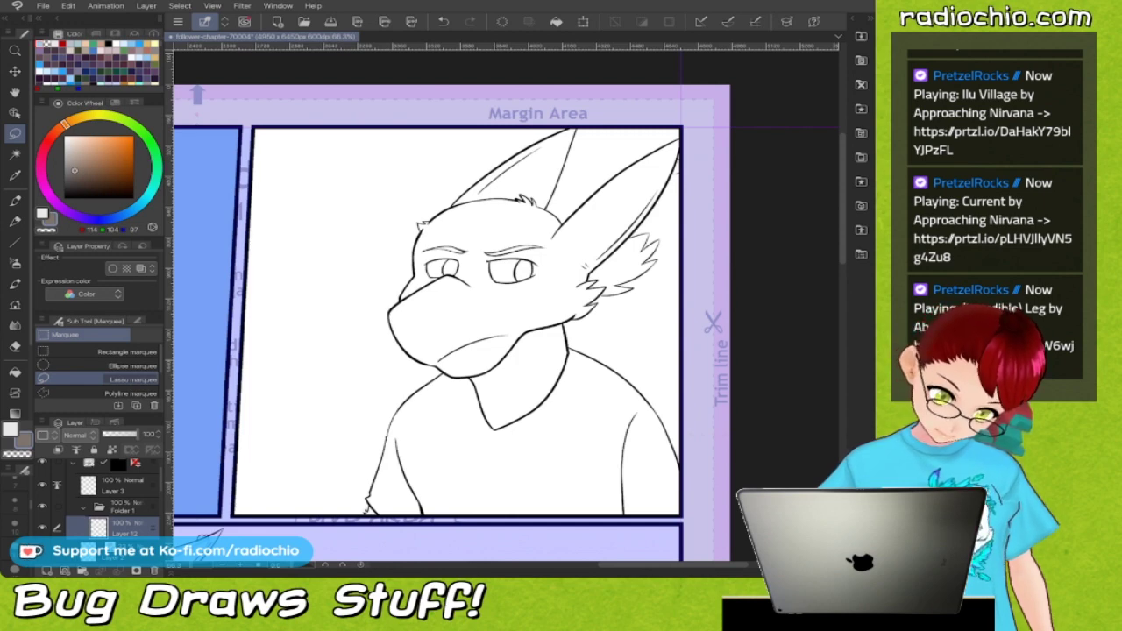
pyautogui.scroll(4, 577, 283)
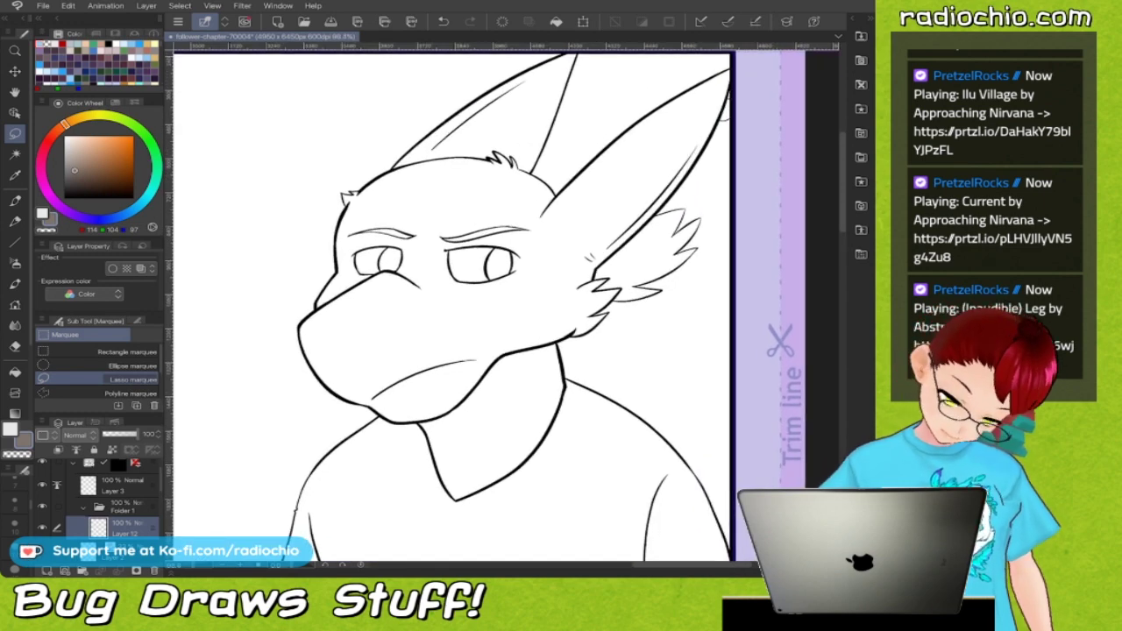
pyautogui.scroll(-2, 456, 320)
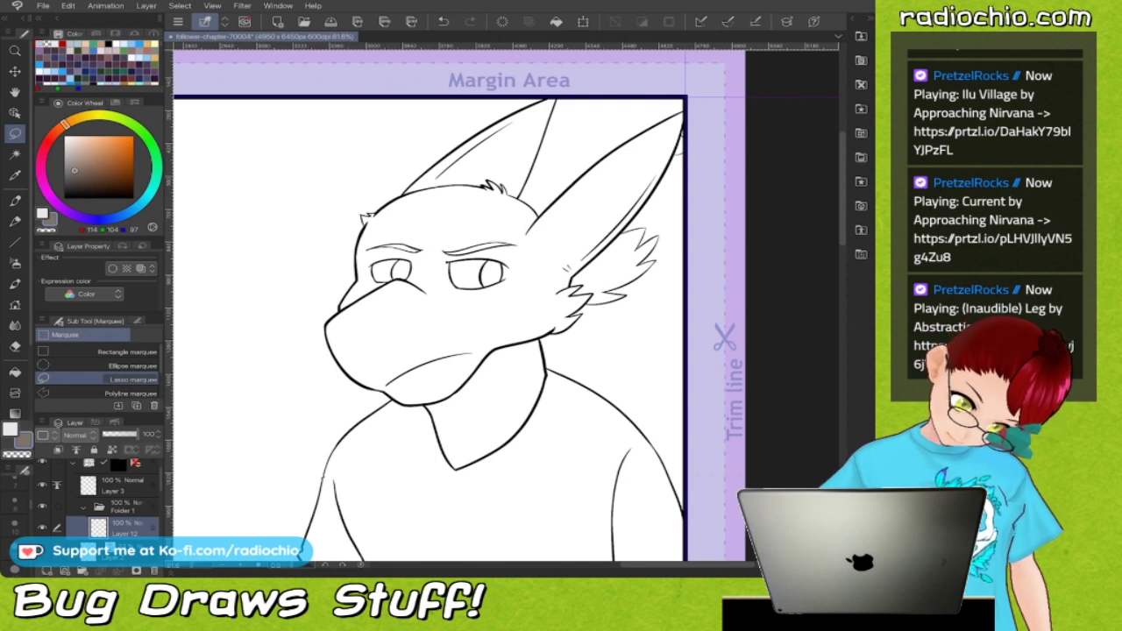
pyautogui.moveTo(163, 479); pyautogui.dragTo(161, 478)
pyautogui.scroll(1, 114, 508)
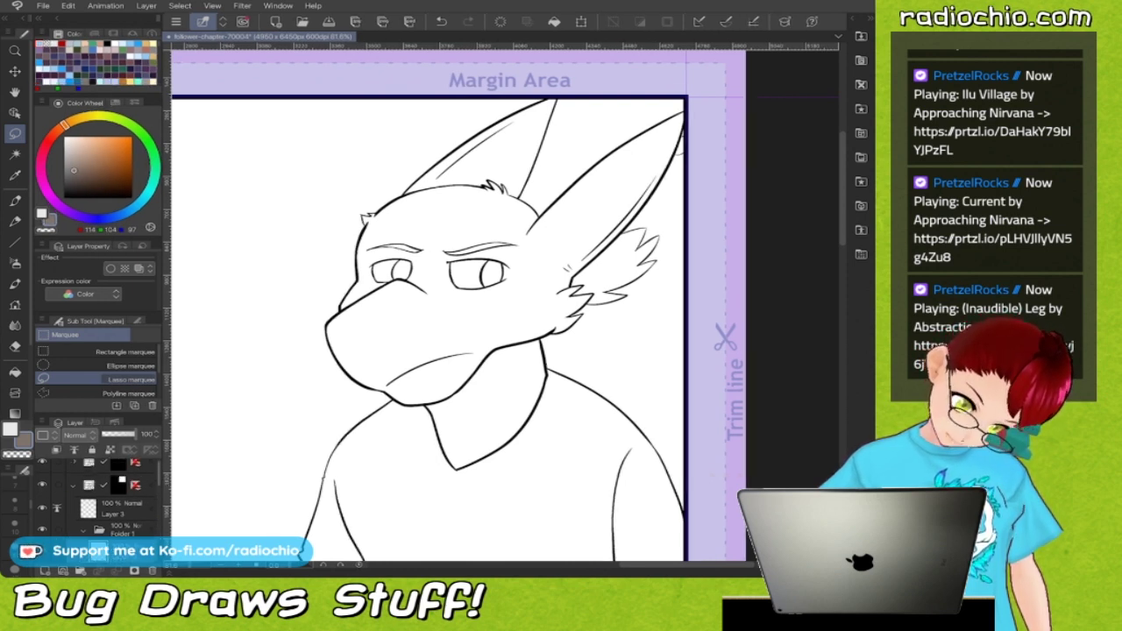
pyautogui.click(42, 485)
pyautogui.click(42, 485)
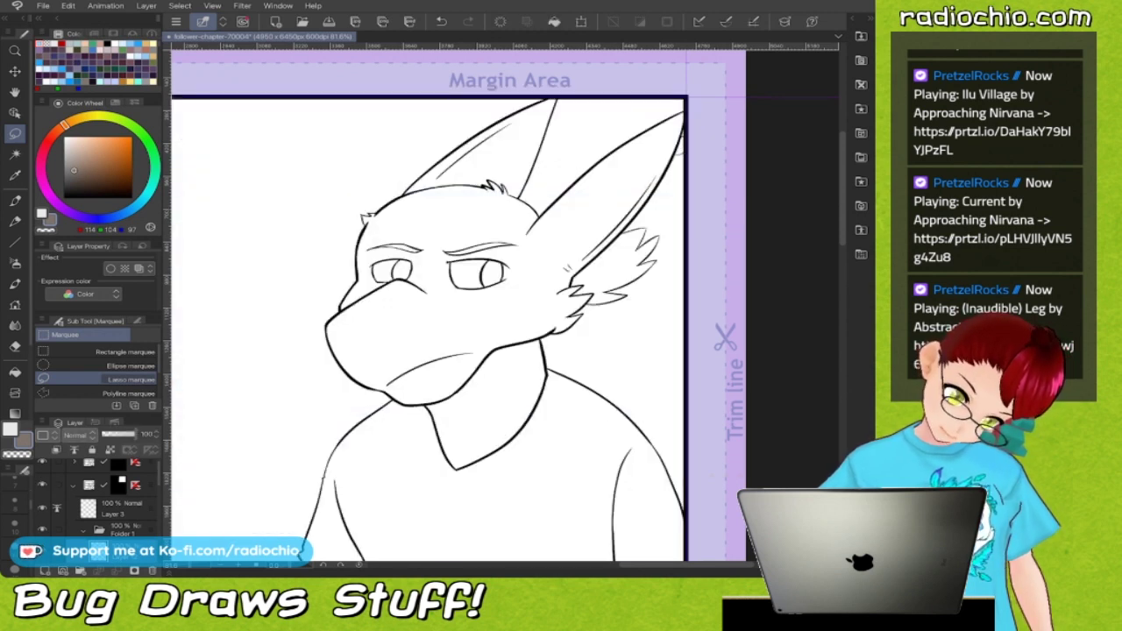
# Fill the second panel character's head, both ears and neck with the grey-brown fur colour.
pyautogui.press('u')
pyautogui.press('g')
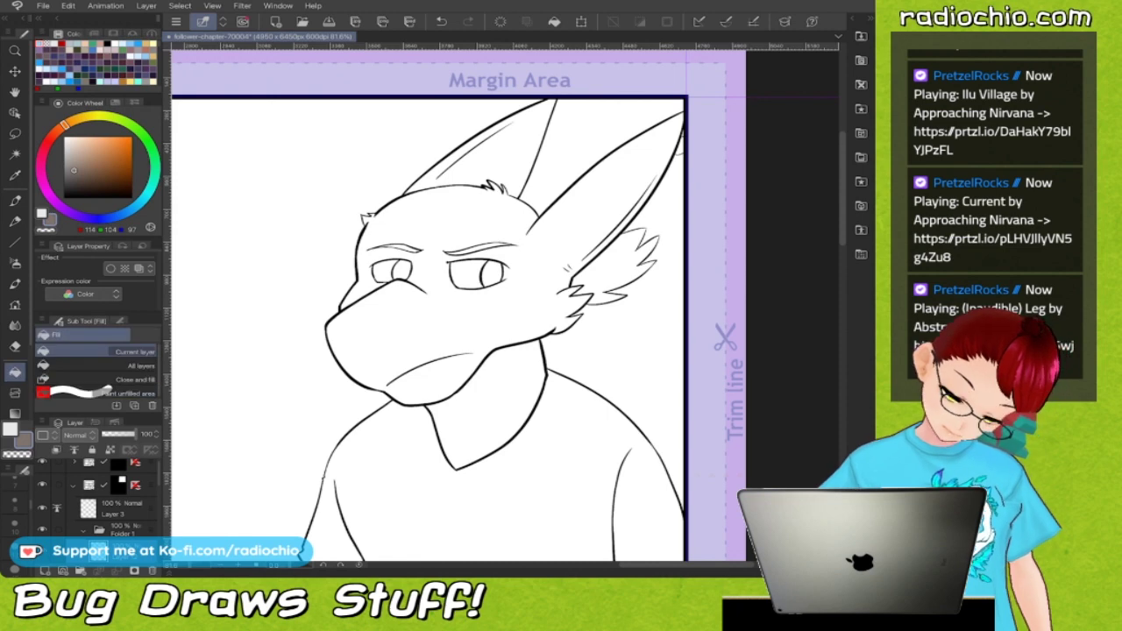
pyautogui.click(474, 315)
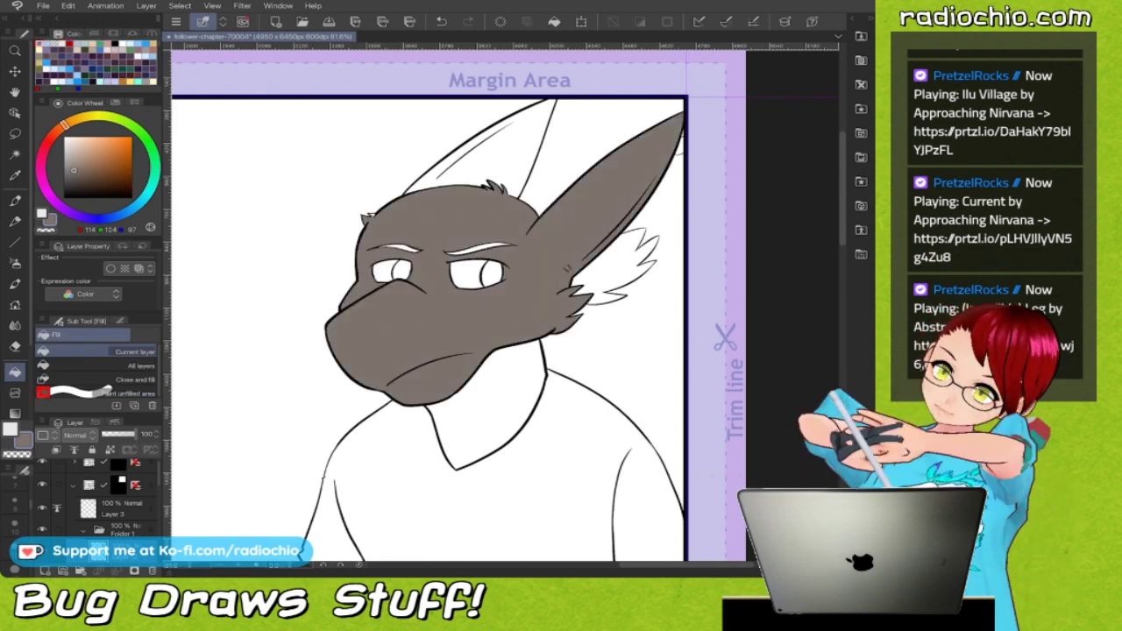
pyautogui.click(504, 160)
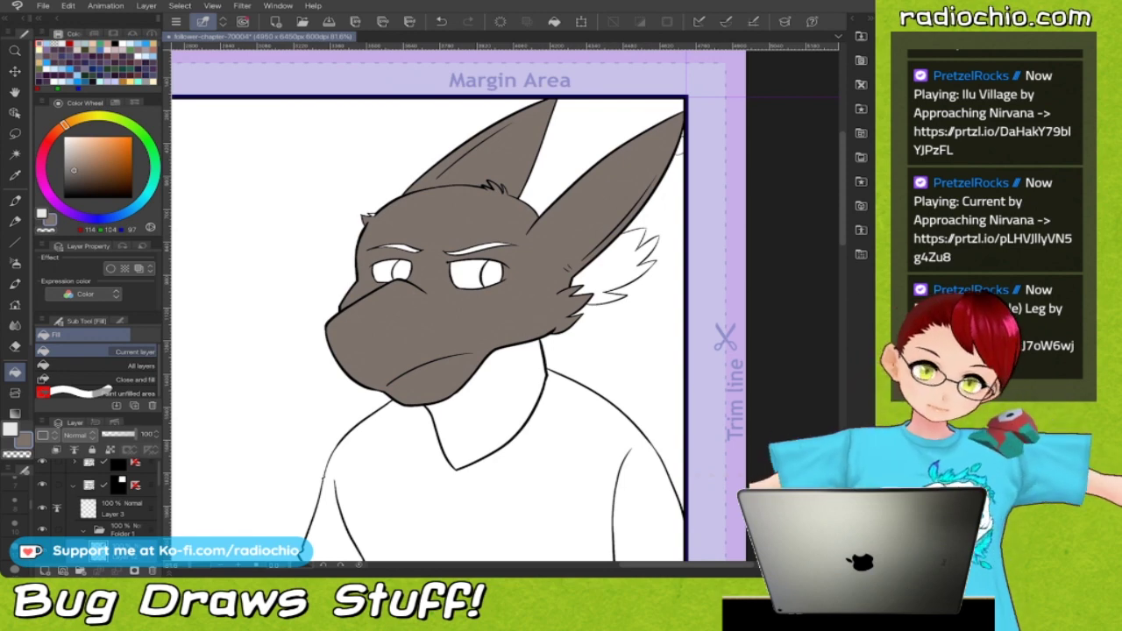
pyautogui.click(487, 412)
# Fill the remaining fur gaps, the arm tuft at the sleeve's end and the eyebrows, with the same grey-brown.
pyautogui.scroll(-3, 504, 307)
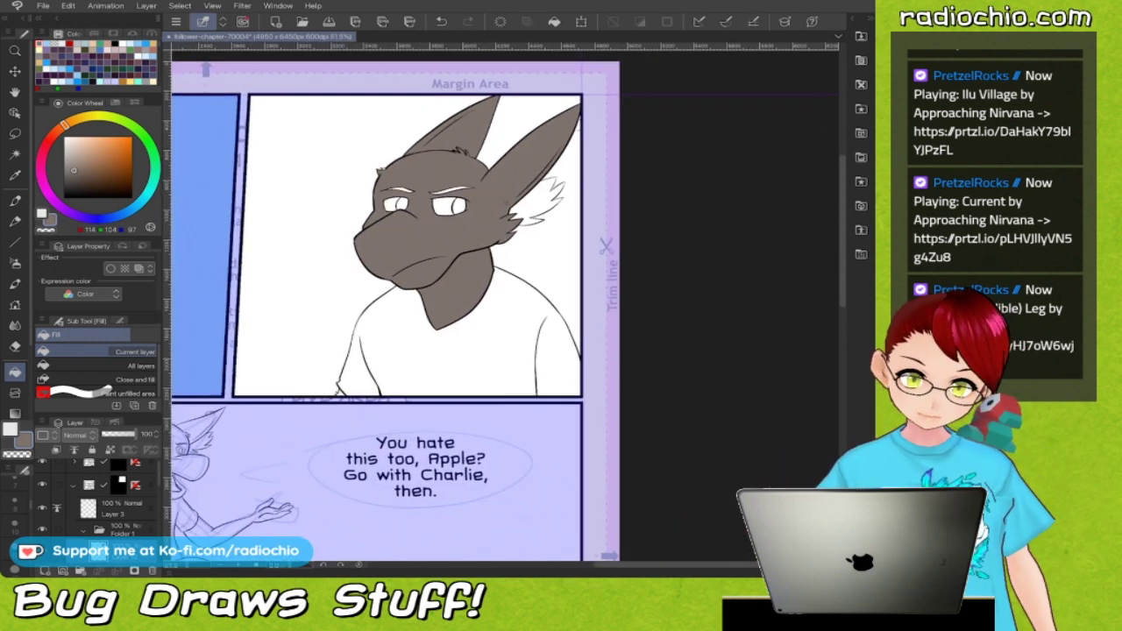
pyautogui.scroll(5, 504, 307)
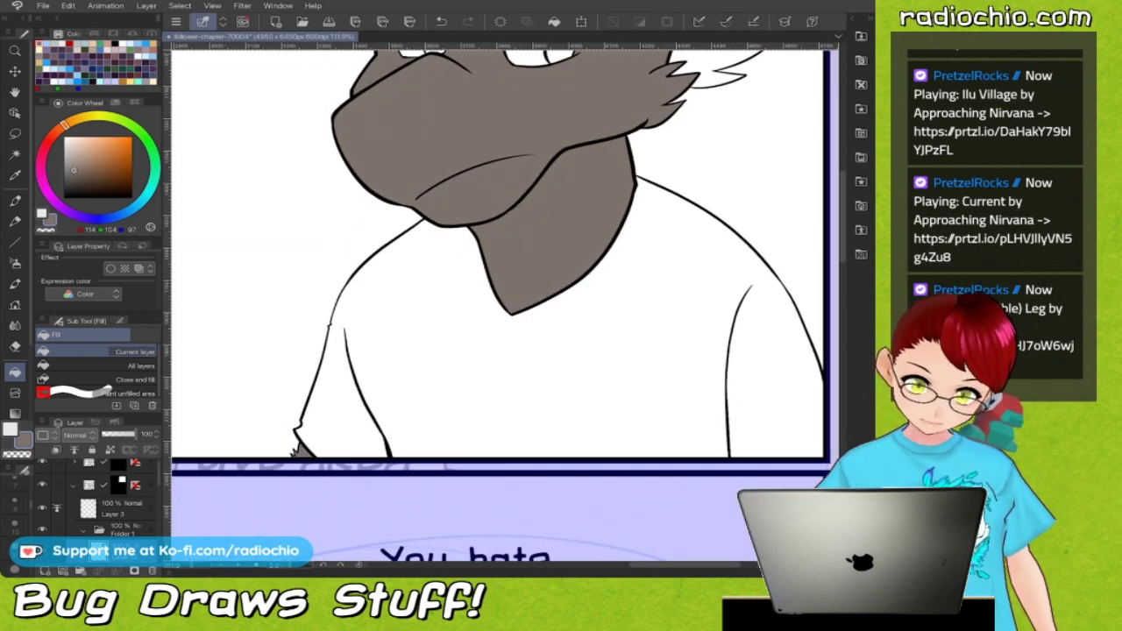
pyautogui.scroll(-3, 504, 307)
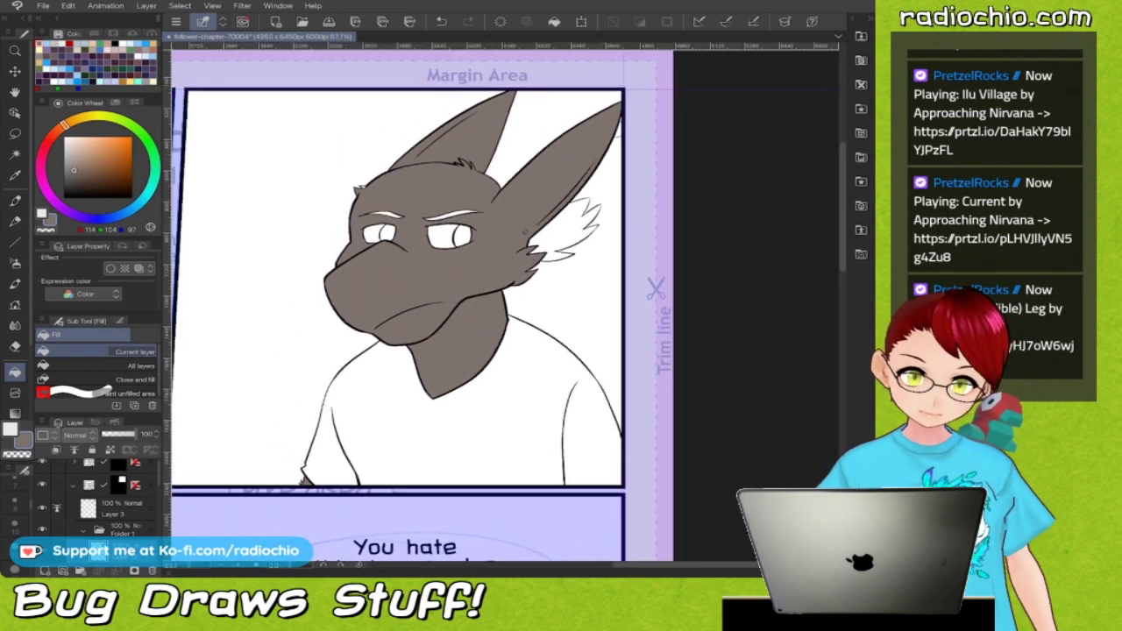
pyautogui.scroll(3, 474, 263)
pyautogui.scroll(2, 468, 244)
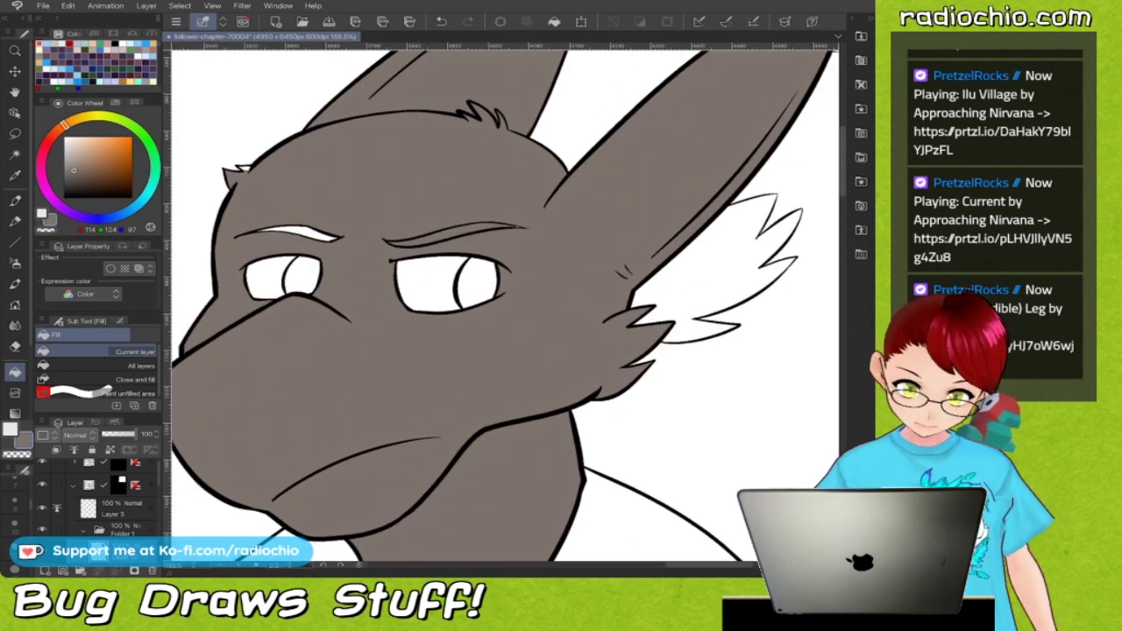
pyautogui.click(298, 232)
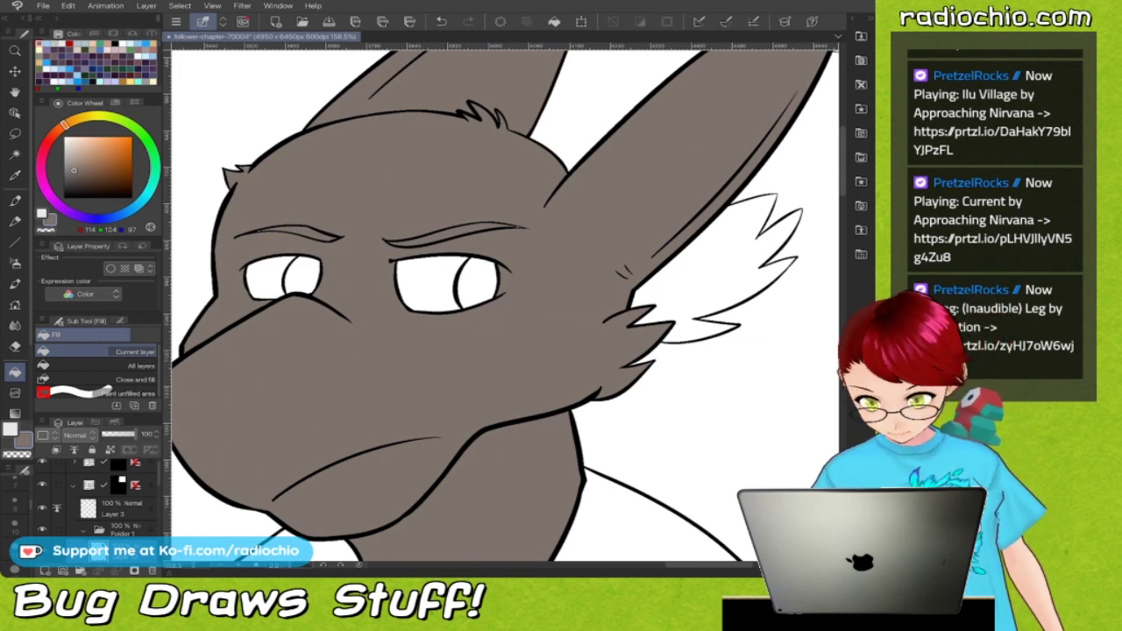
pyautogui.scroll(-2, 561, 316)
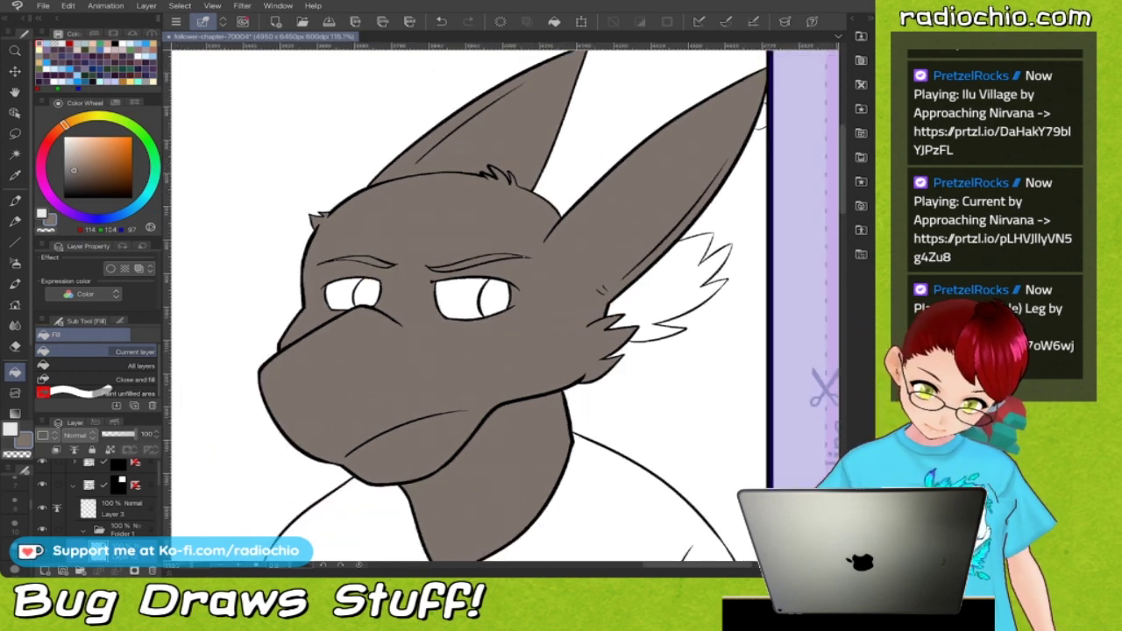
pyautogui.scroll(2, 504, 303)
pyautogui.scroll(-2, 504, 303)
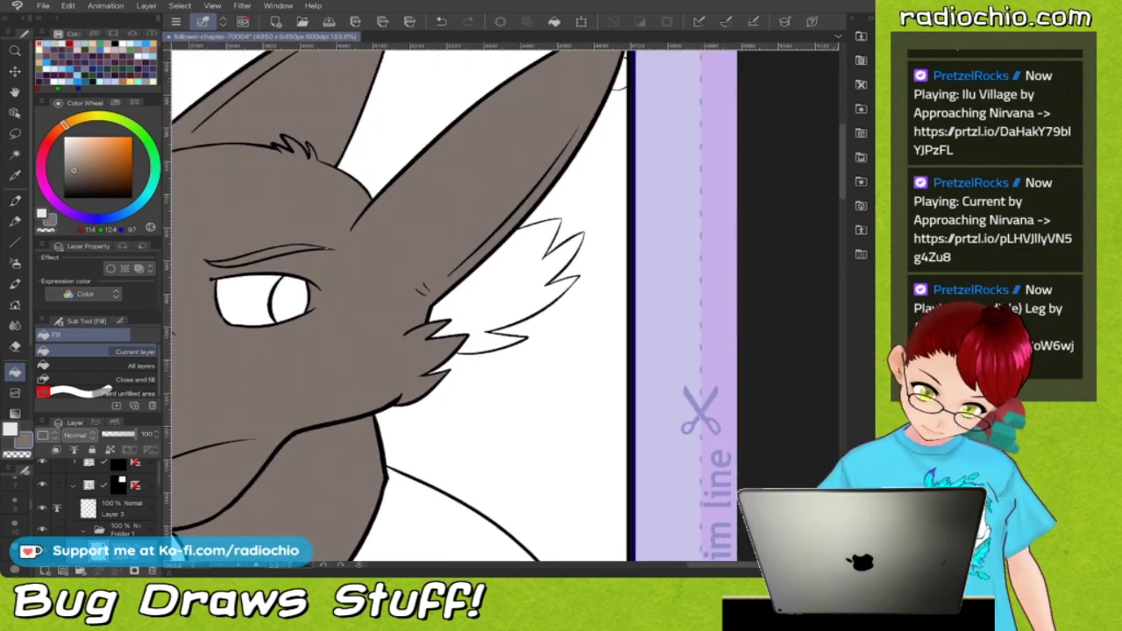
# Pick the light tan ear swatch from the colour set and fill the fluffy tuft below the ear with it.
pyautogui.press('F6')
pyautogui.click(219, 365)
pyautogui.click(526, 281)
pyautogui.scroll(-5, 504, 303)
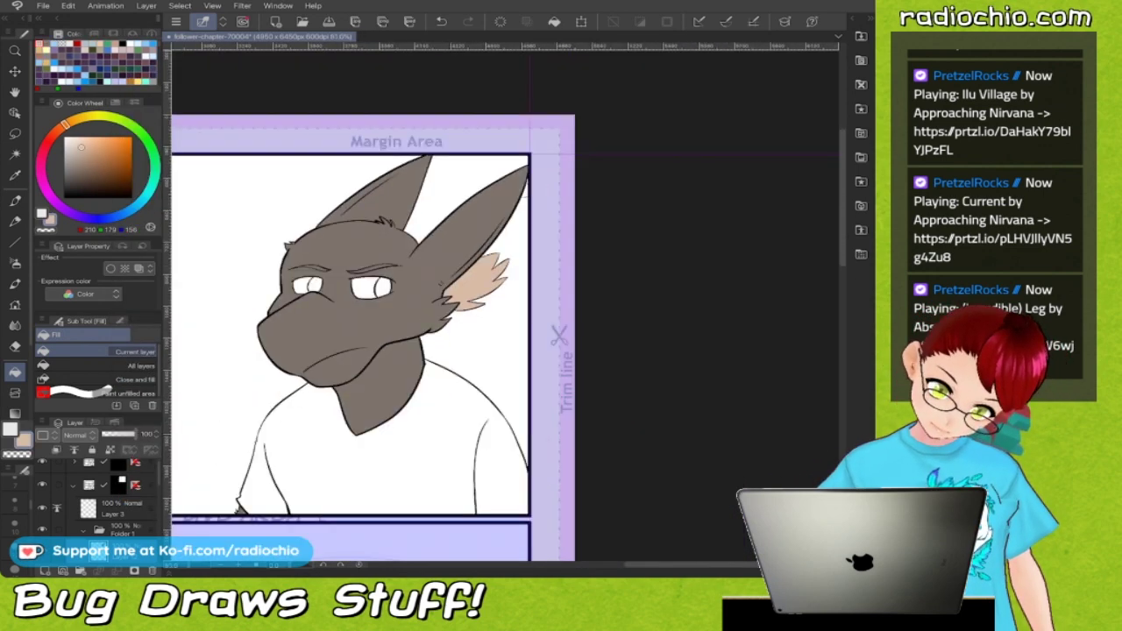
# Pick the pale blue CHIOS swatch from the colour set and fill the character's shirt with it.
pyautogui.press('F6')
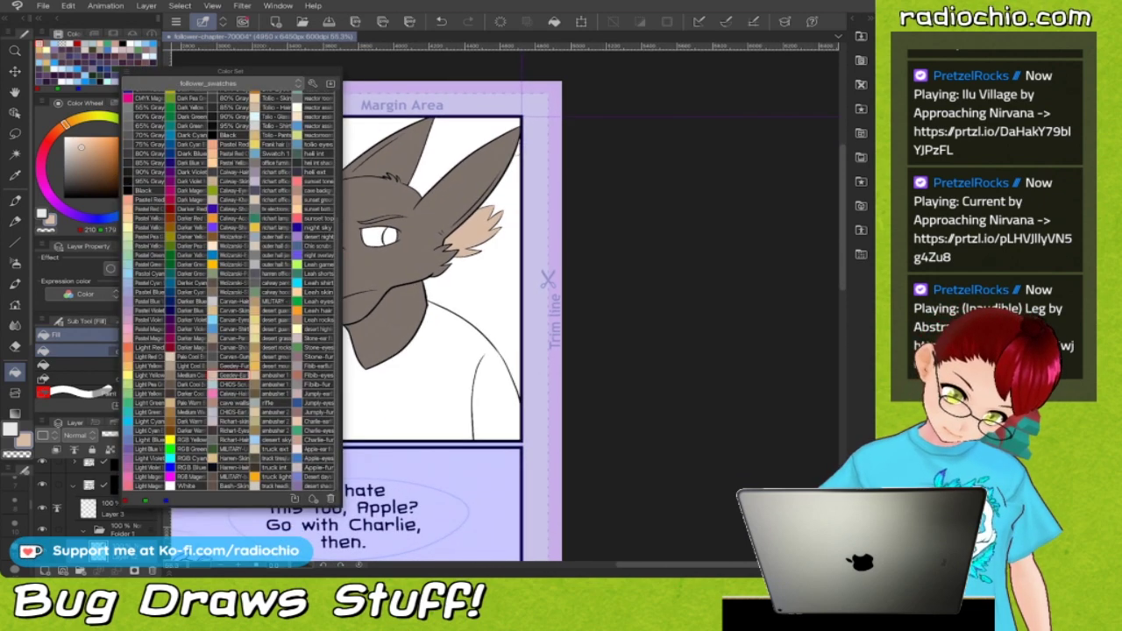
pyautogui.click(230, 380)
pyautogui.click(261, 432)
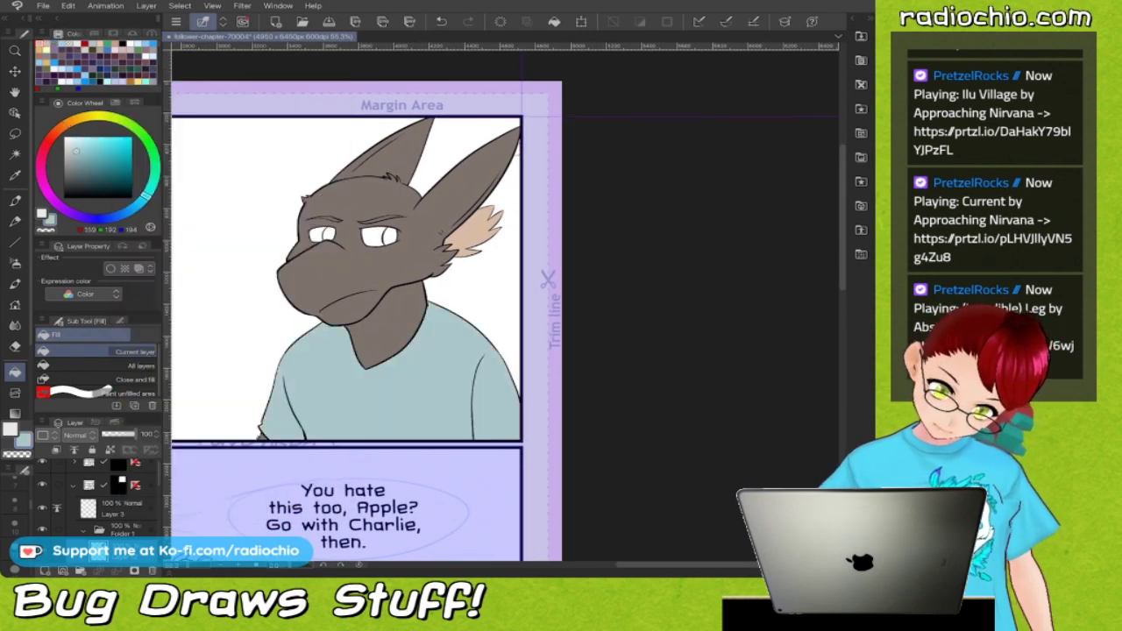
# Sample the grey-brown from the fur and fill both of the character's irises with it.
pyautogui.scroll(5, 390, 219)
pyautogui.keyDown('alt'); pyautogui.click(456, 316); pyautogui.keyUp('alt')
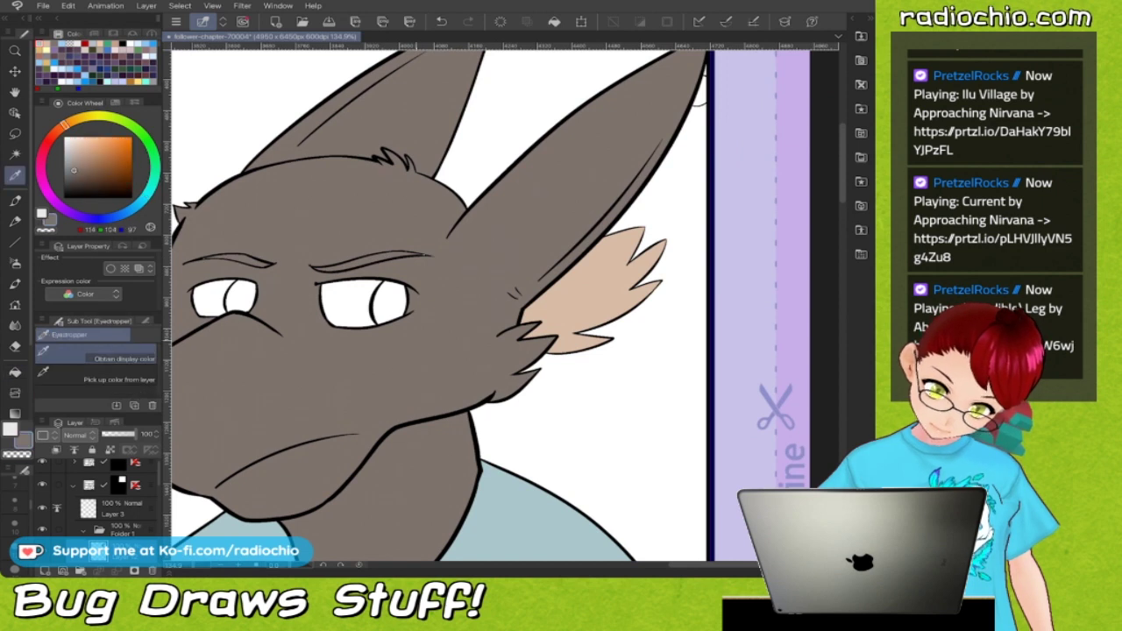
pyautogui.click(391, 303)
pyautogui.click(242, 296)
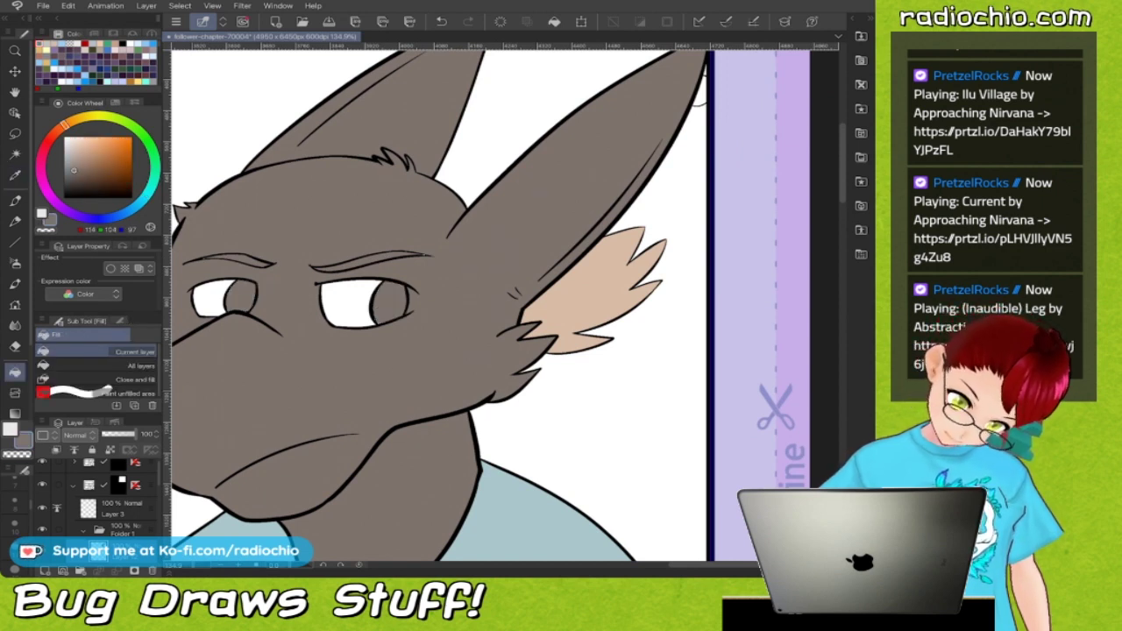
# Pick the 10% Gray swatch from the follower_swatches colour set and fill the whites of both of the character's eyes with it.
pyautogui.press('F1')
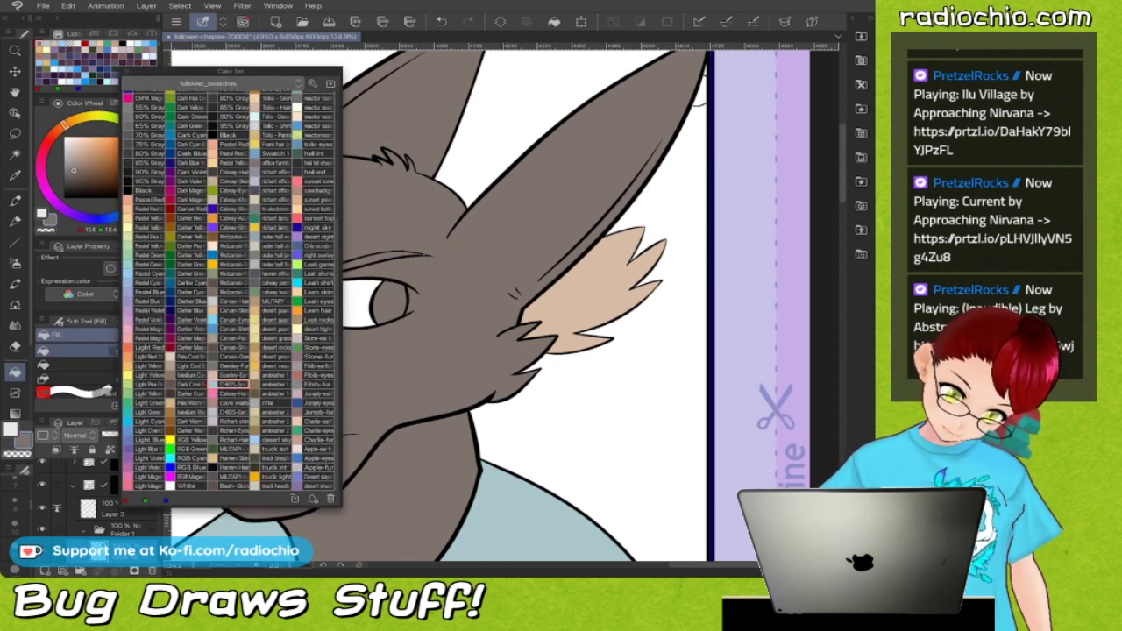
pyautogui.scroll(5, 240, 296)
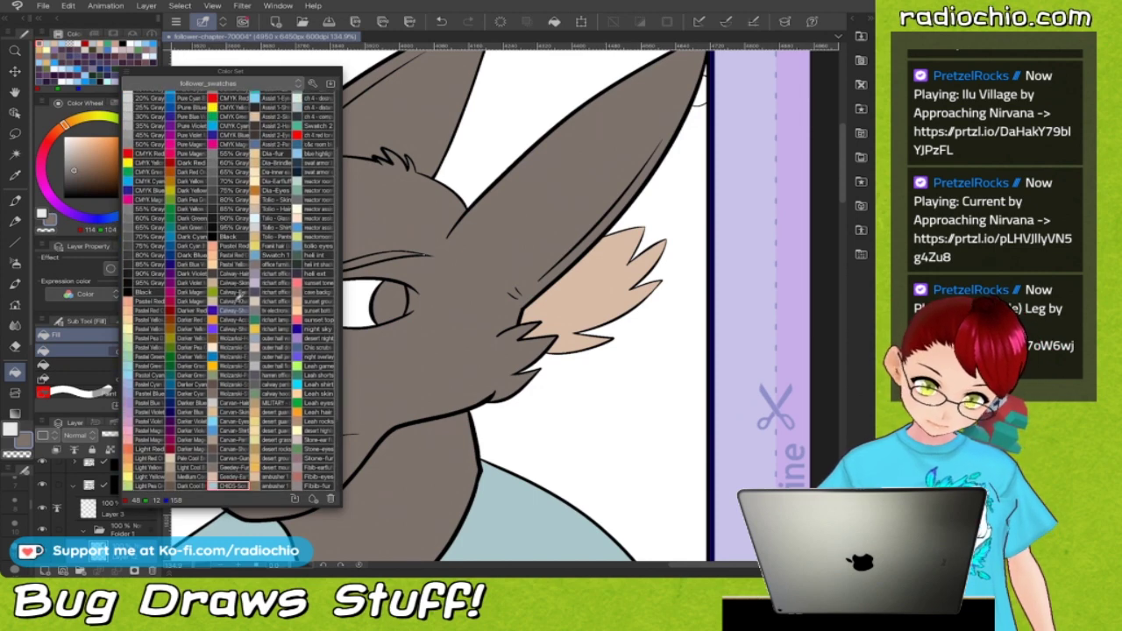
pyautogui.scroll(4, 239, 297)
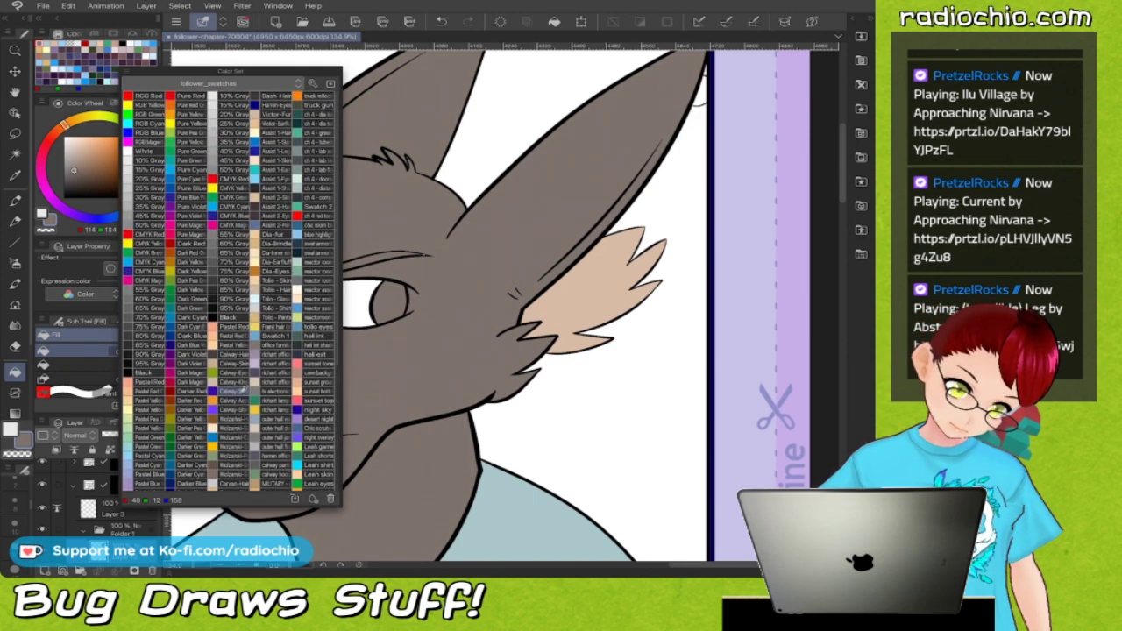
pyautogui.click(147, 161)
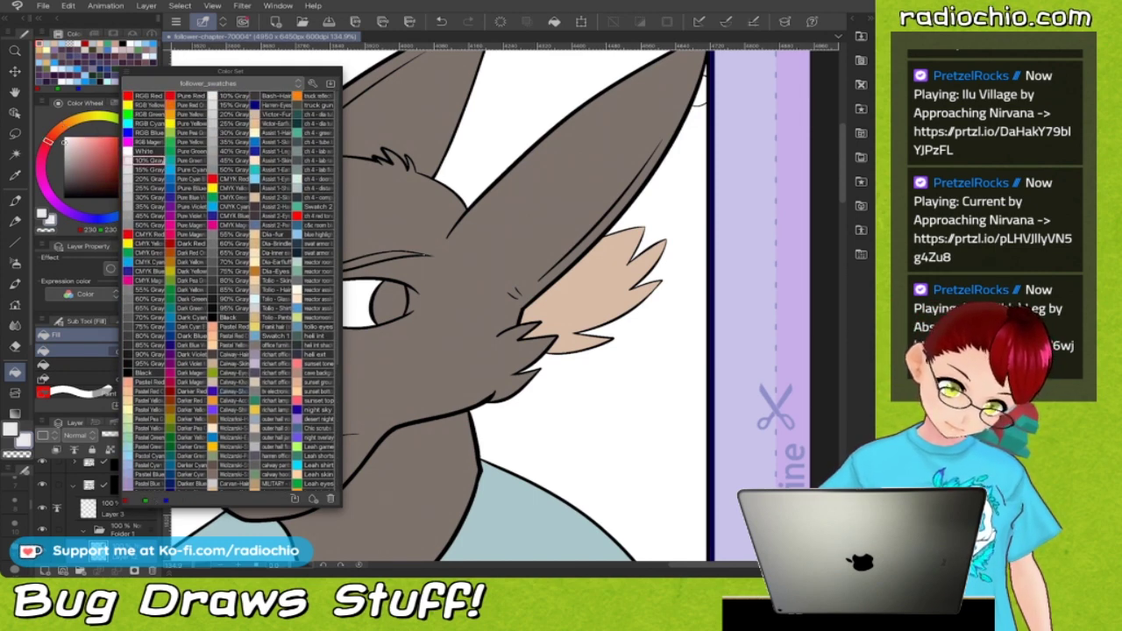
pyautogui.press('F1')
pyautogui.click(349, 304)
pyautogui.click(210, 300)
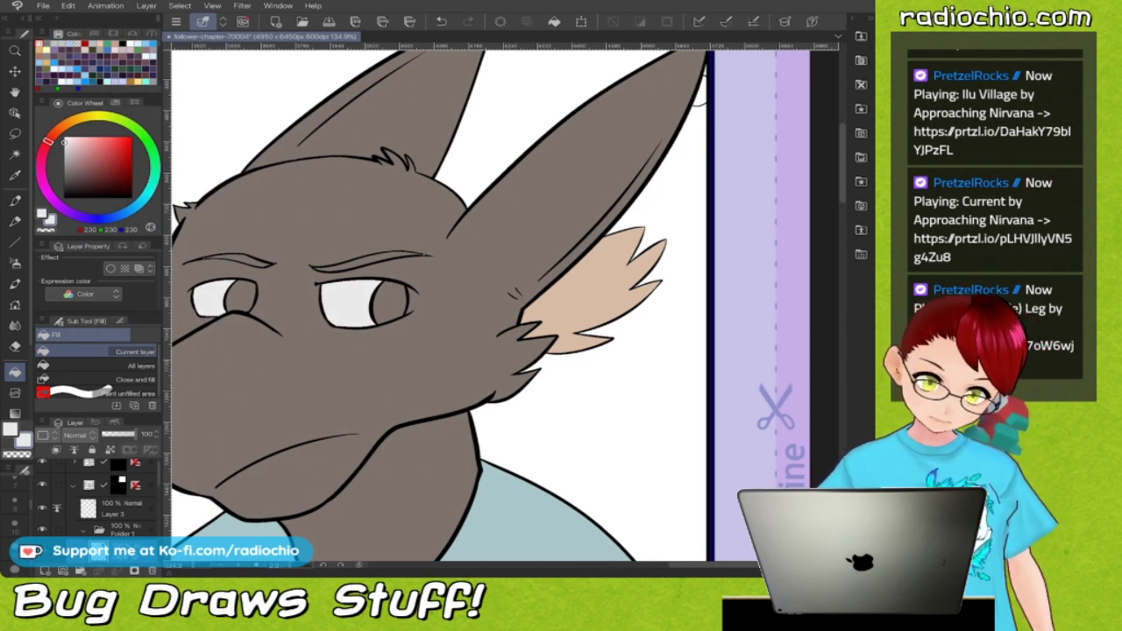
# Pick the pale blue-grey CHIOS swatch from the colour set and fill the small shape beneath the ear tip at the panel's edge.
pyautogui.scroll(-3, 491, 263)
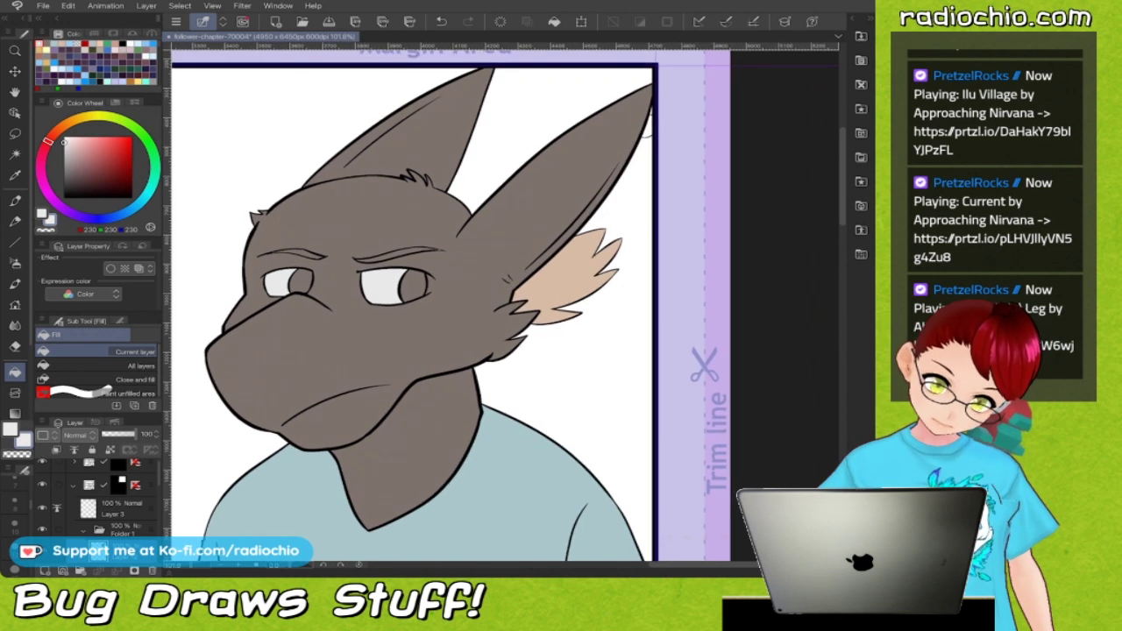
pyautogui.scroll(-1, 490, 307)
pyautogui.scroll(-2, 491, 236)
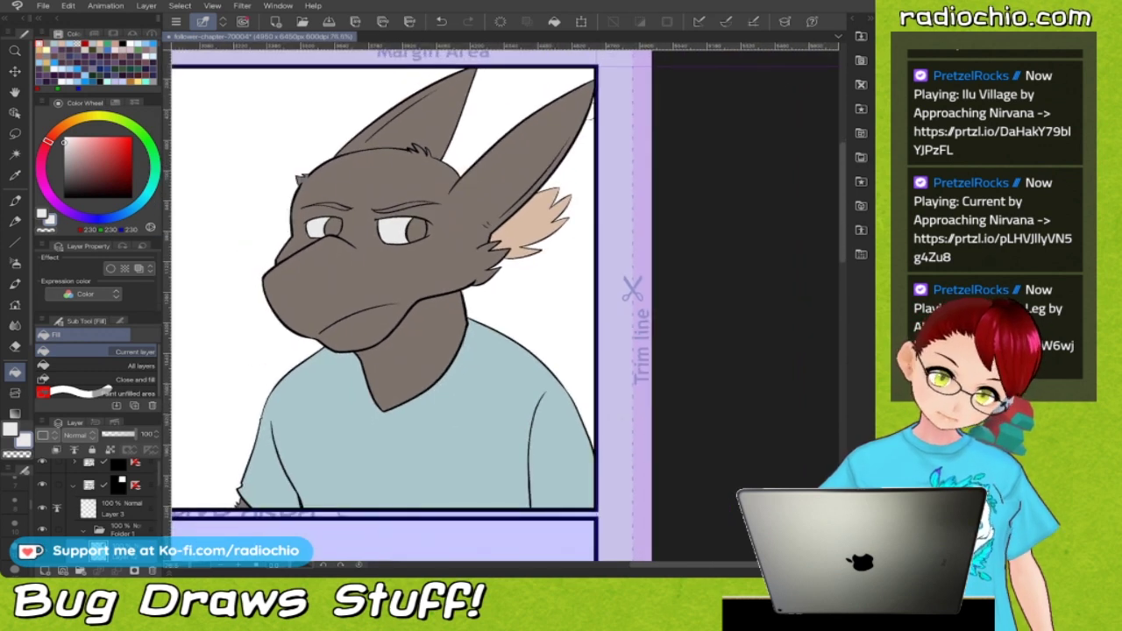
pyautogui.scroll(-1, 491, 263)
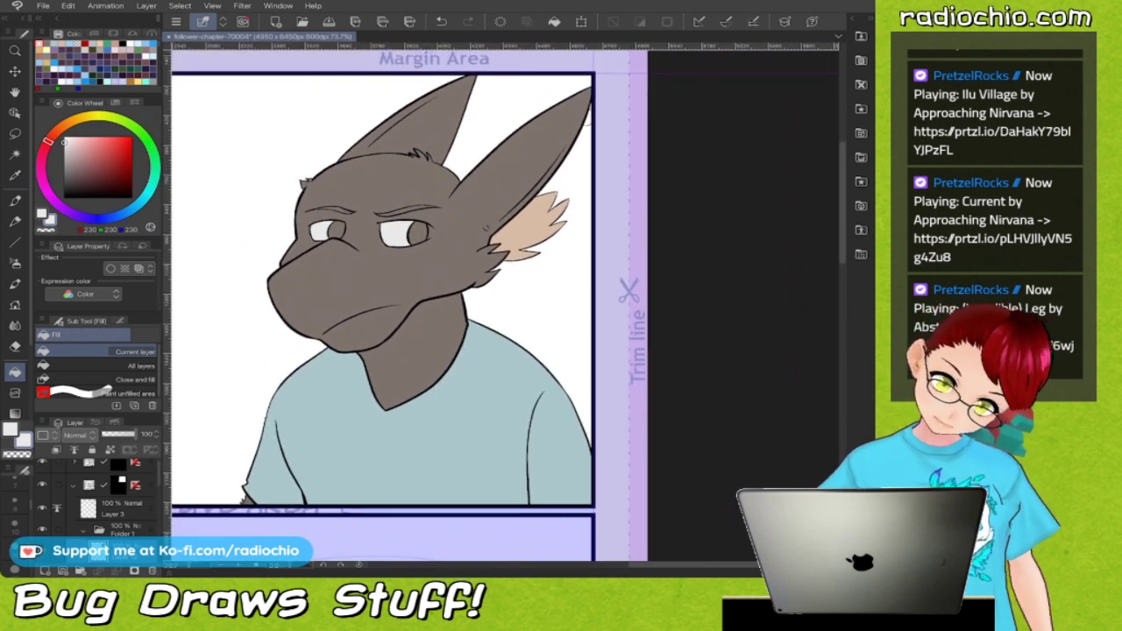
pyautogui.scroll(-2, 435, 266)
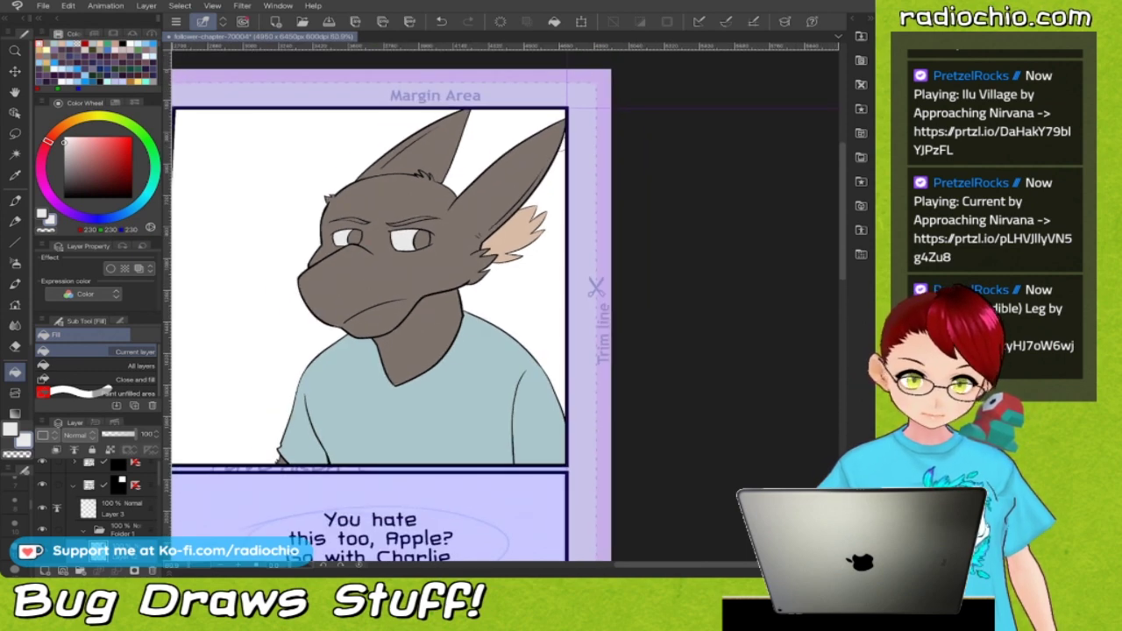
pyautogui.scroll(2, 377, 220)
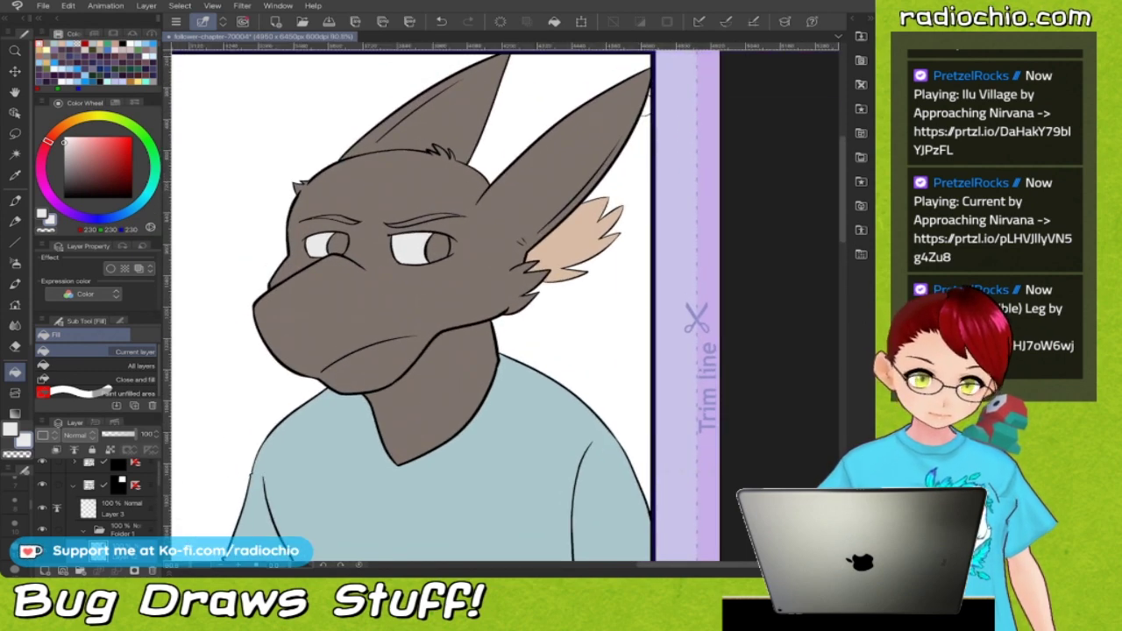
pyautogui.press('F8')
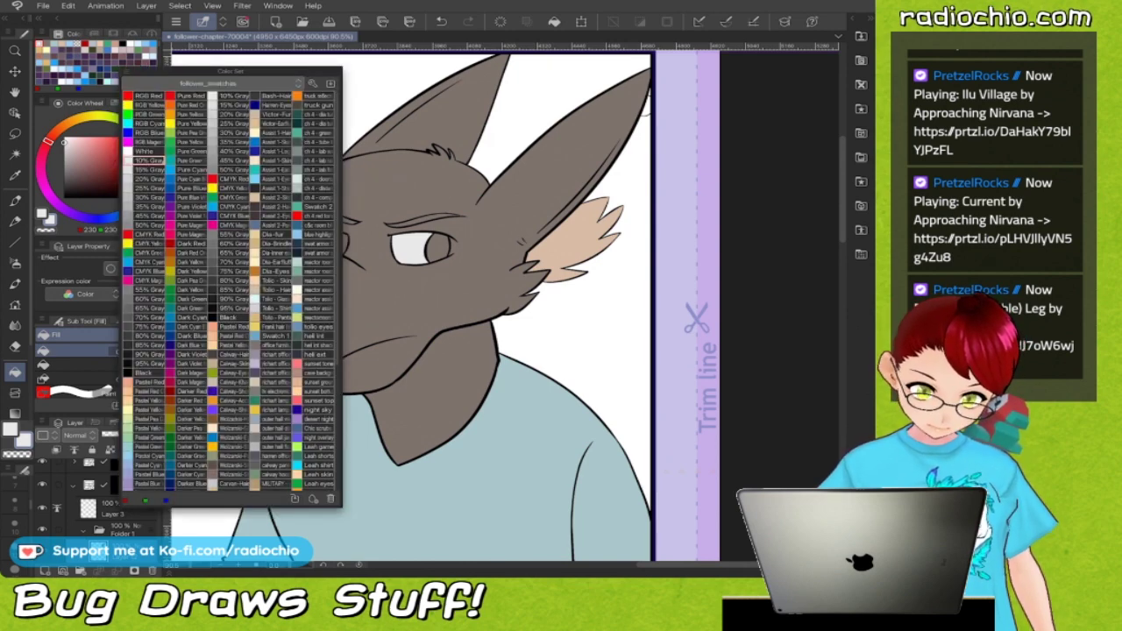
pyautogui.scroll(-5, 230, 289)
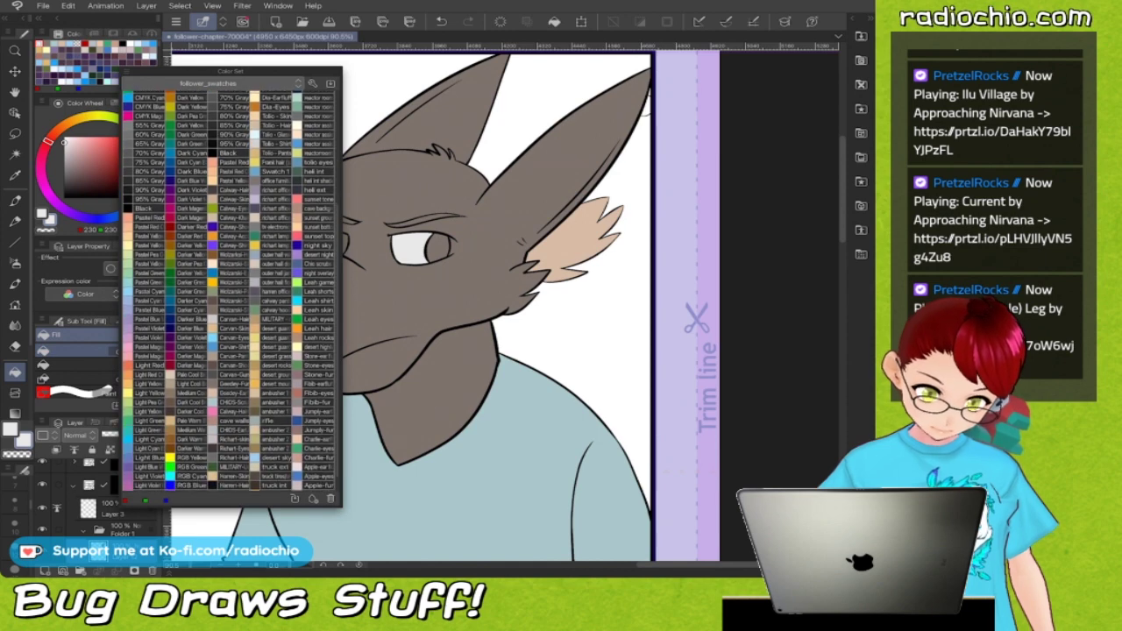
pyautogui.click(229, 429)
pyautogui.press('F8')
pyautogui.click(647, 105)
# Apply the Adjust line width filter to the second panel's flat colour layer.
pyautogui.scroll(-4, 482, 246)
pyautogui.scroll(5, 533, 193)
pyautogui.scroll(1, 516, 188)
pyautogui.click(242, 6)
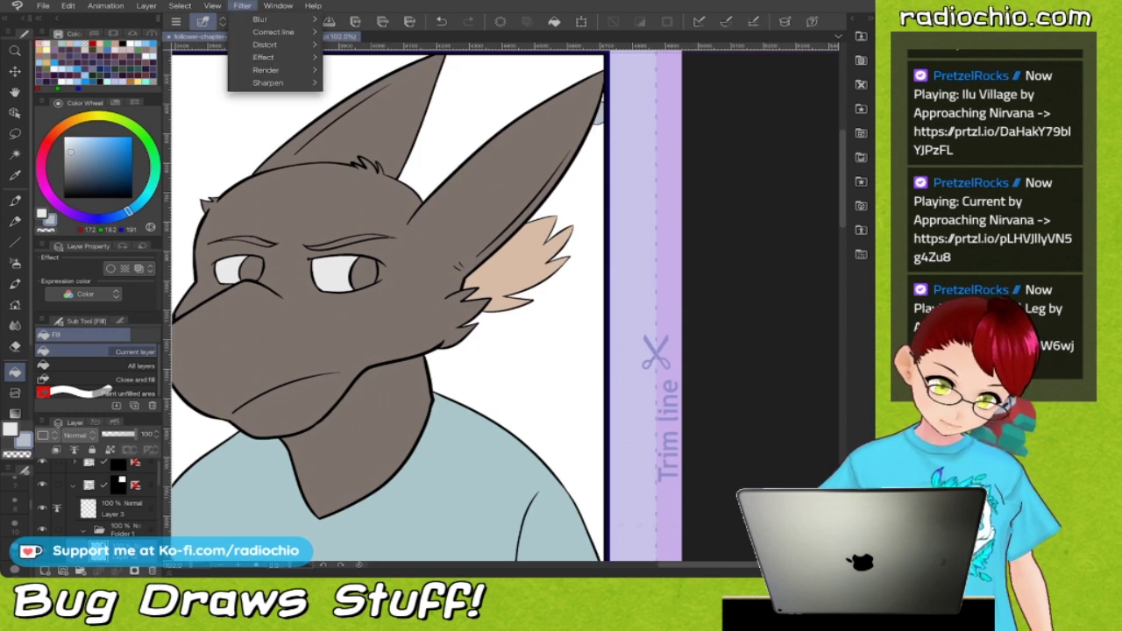
pyautogui.click(273, 32)
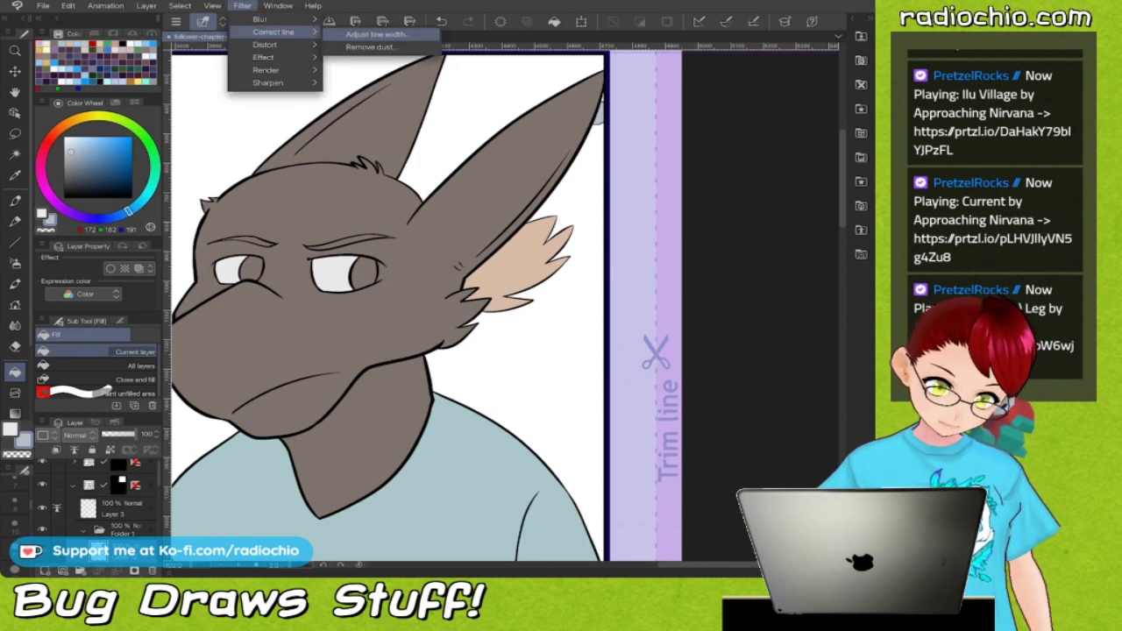
pyautogui.click(380, 35)
pyautogui.click(584, 259)
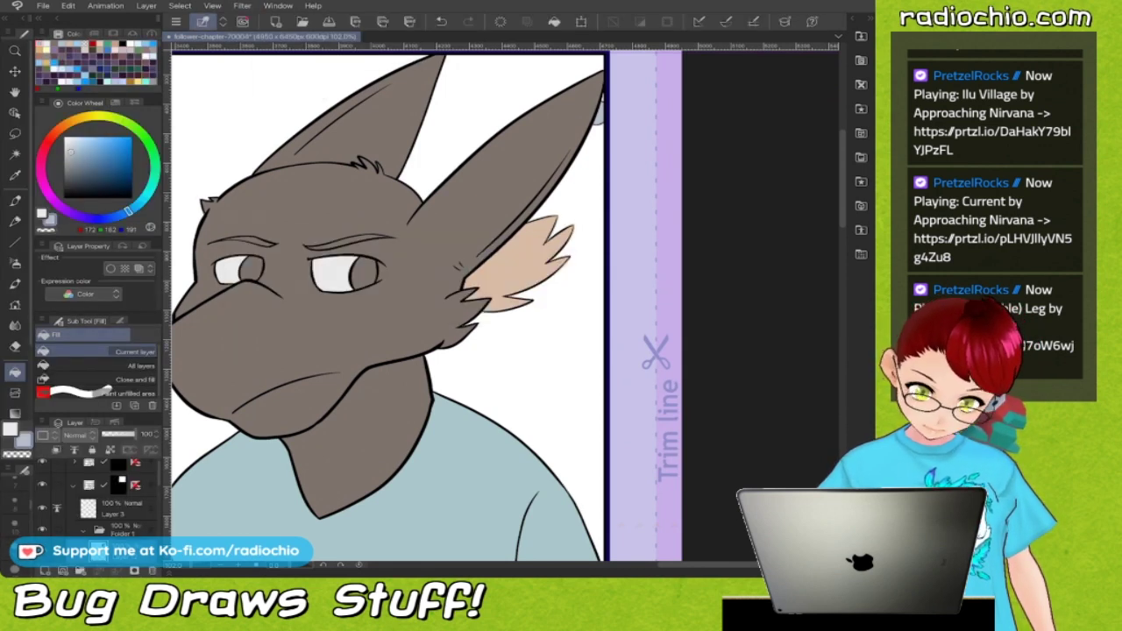
# Erase the colour spill between the spikes of the tan ear tuft using the 6B Real Pencil with transparent colour.
pyautogui.scroll(5, 543, 255)
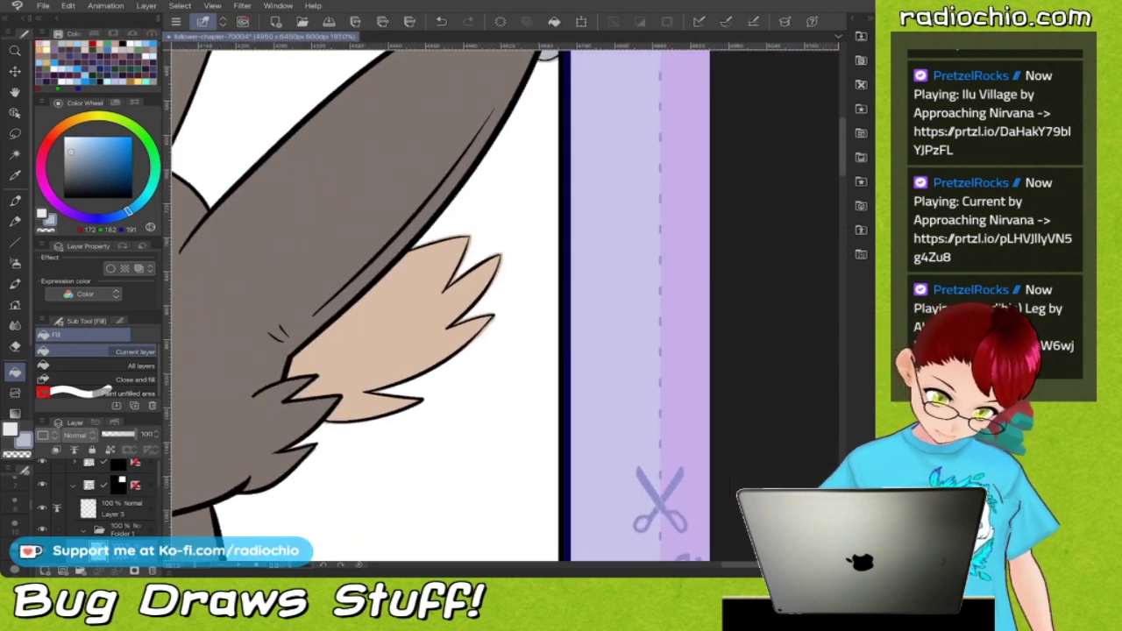
pyautogui.press('i')
pyautogui.press('g')
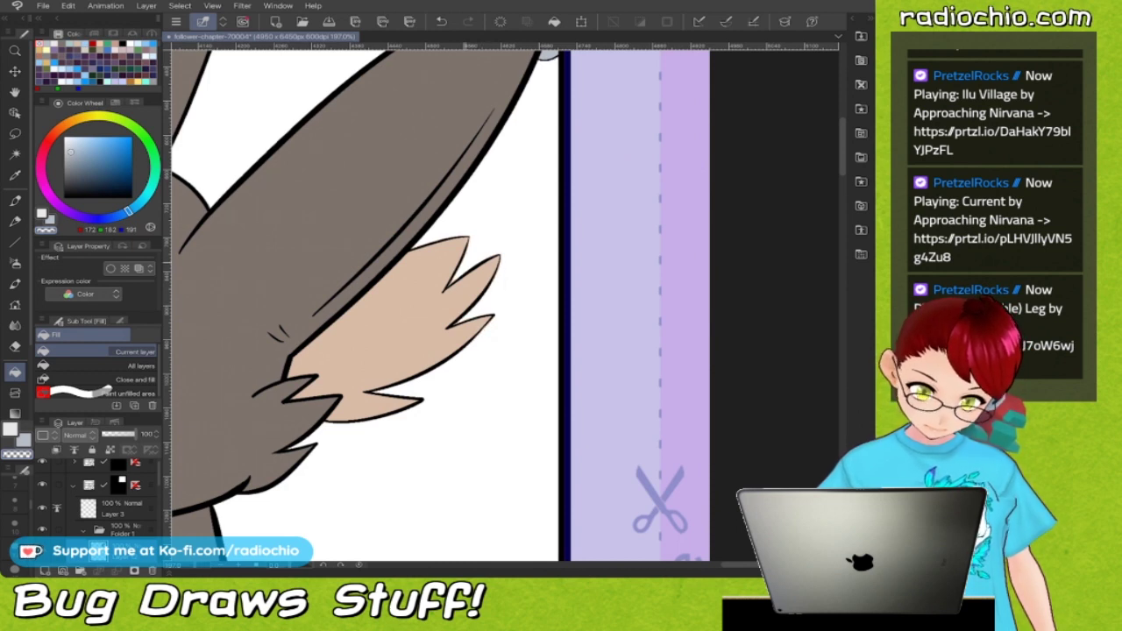
pyautogui.scroll(5, 513, 237)
pyautogui.press('p')
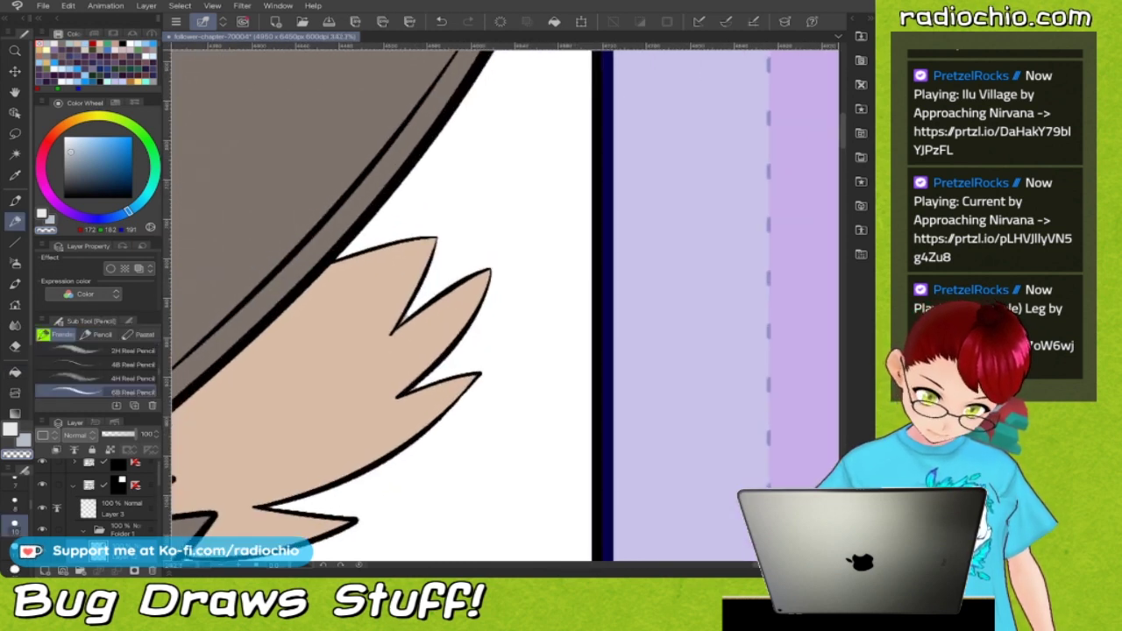
pyautogui.moveTo(413, 387); pyautogui.dragTo(409, 390)
# Examine the second character's ears, face and shirt for remaining gaps or colour spill.
pyautogui.scroll(-8, 464, 289)
pyautogui.scroll(-6, 504, 302)
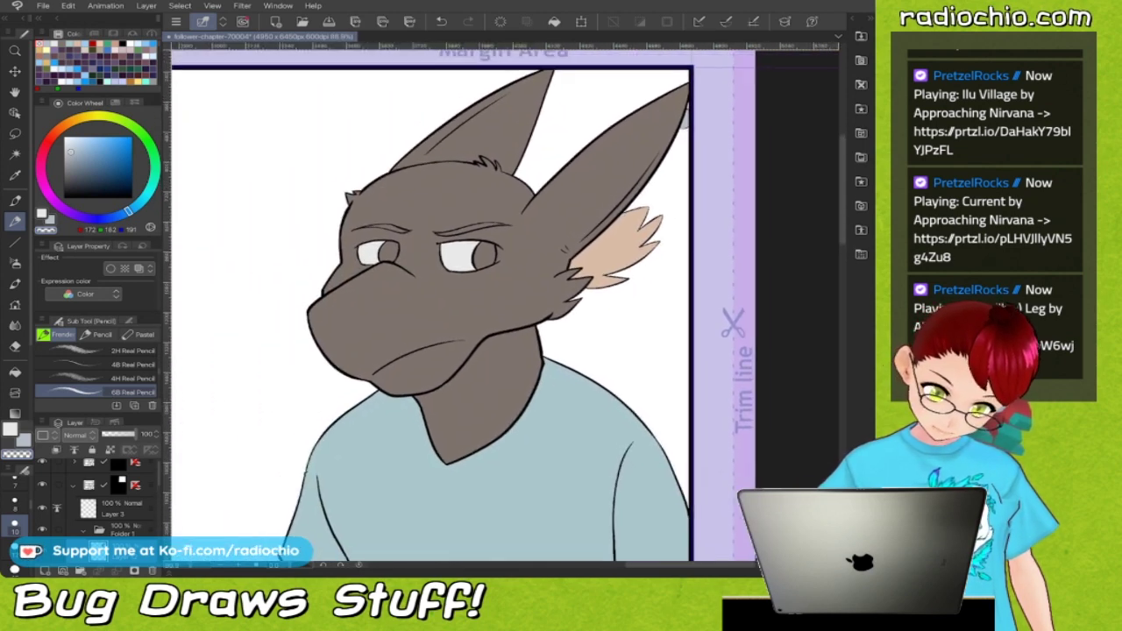
pyautogui.press('g')
pyautogui.scroll(4, 316, 359)
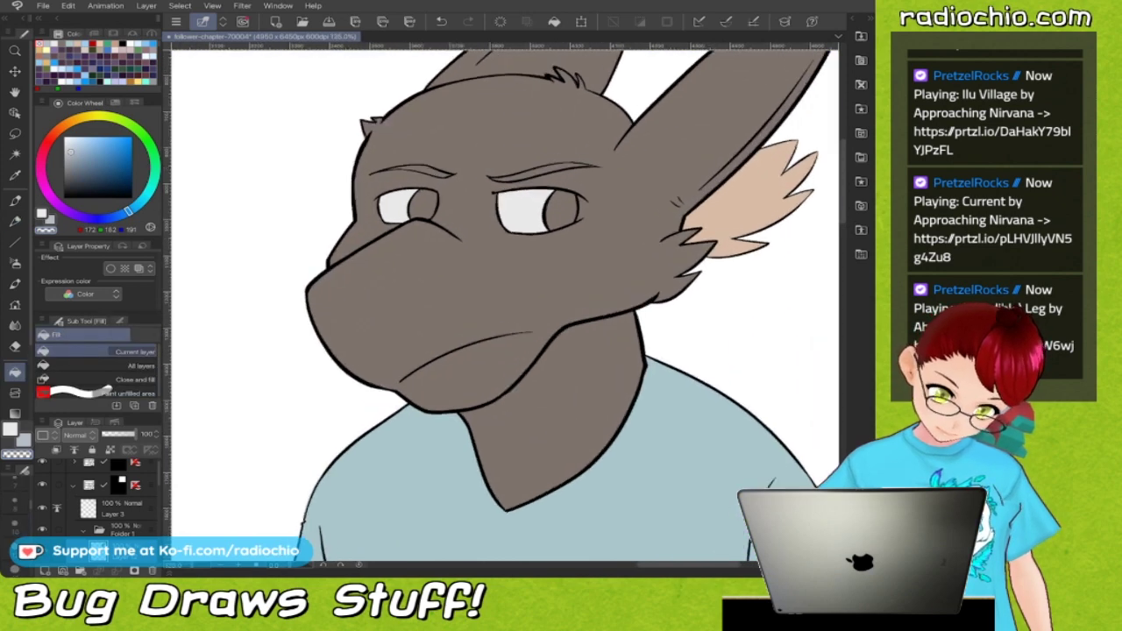
pyautogui.scroll(4, 464, 307)
pyautogui.moveTo(600, 234); pyautogui.dragTo(411, 377)
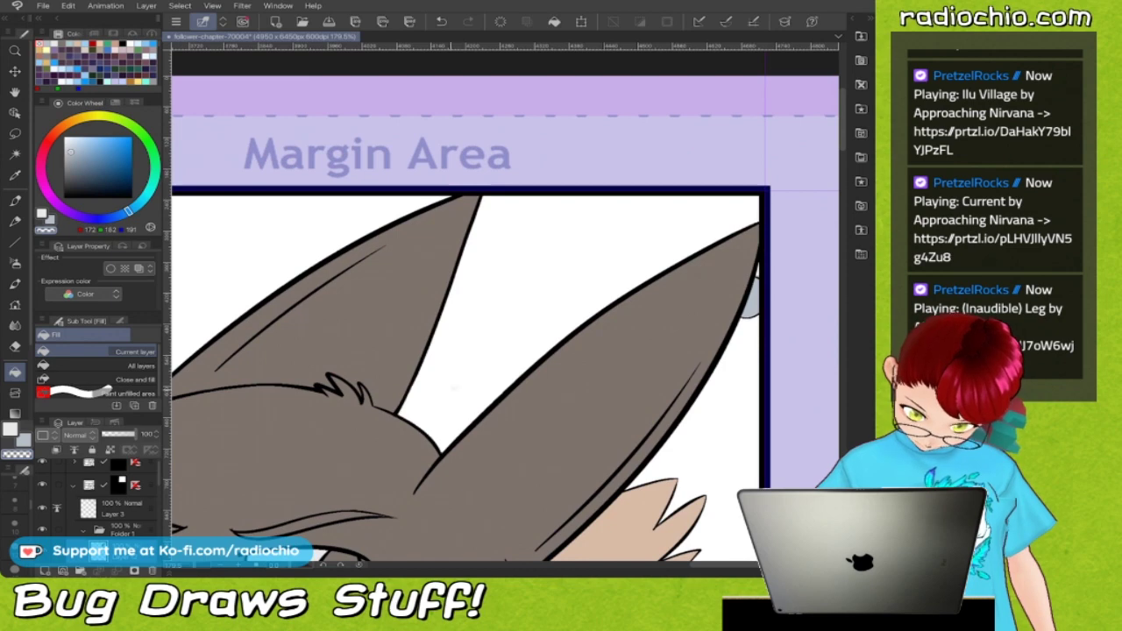
pyautogui.scroll(-3, 412, 412)
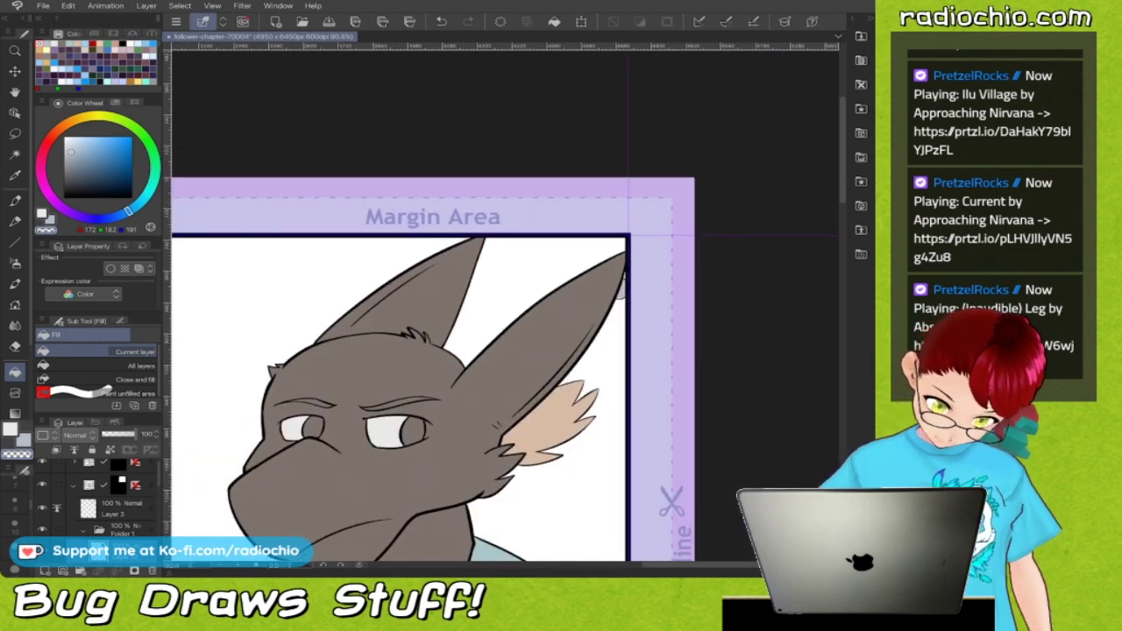
pyautogui.scroll(-3, 485, 352)
pyautogui.scroll(4, 421, 333)
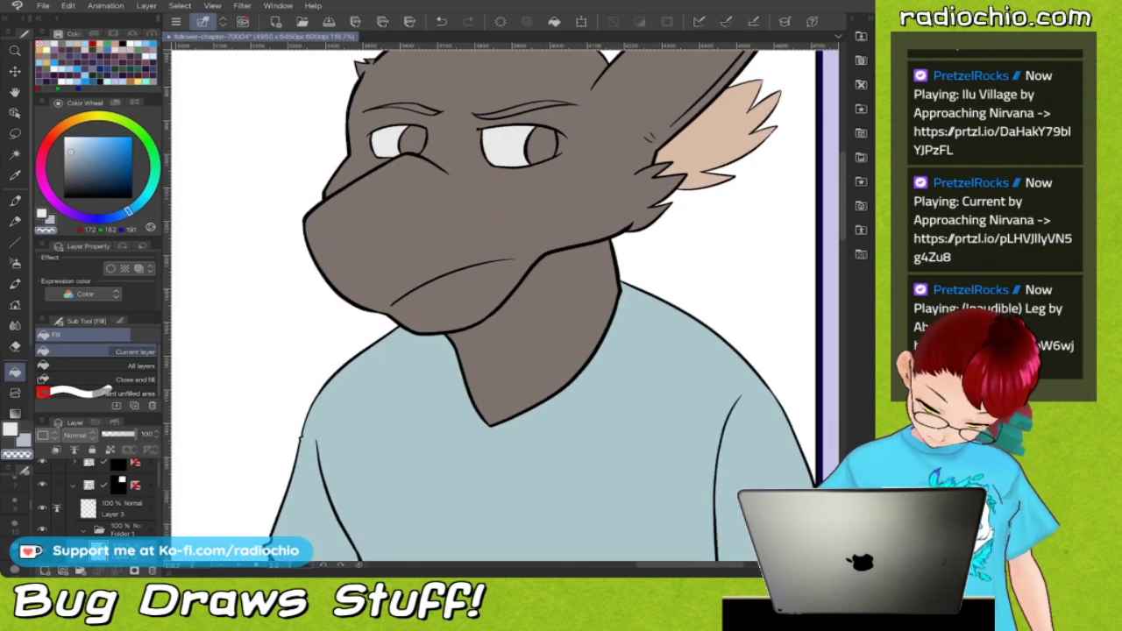
pyautogui.scroll(-4, 403, 386)
pyautogui.scroll(-1, 114, 512)
# Add a new layer for the background directly beneath Layer 12 in the second panel's Folder 1.
pyautogui.click(121, 472)
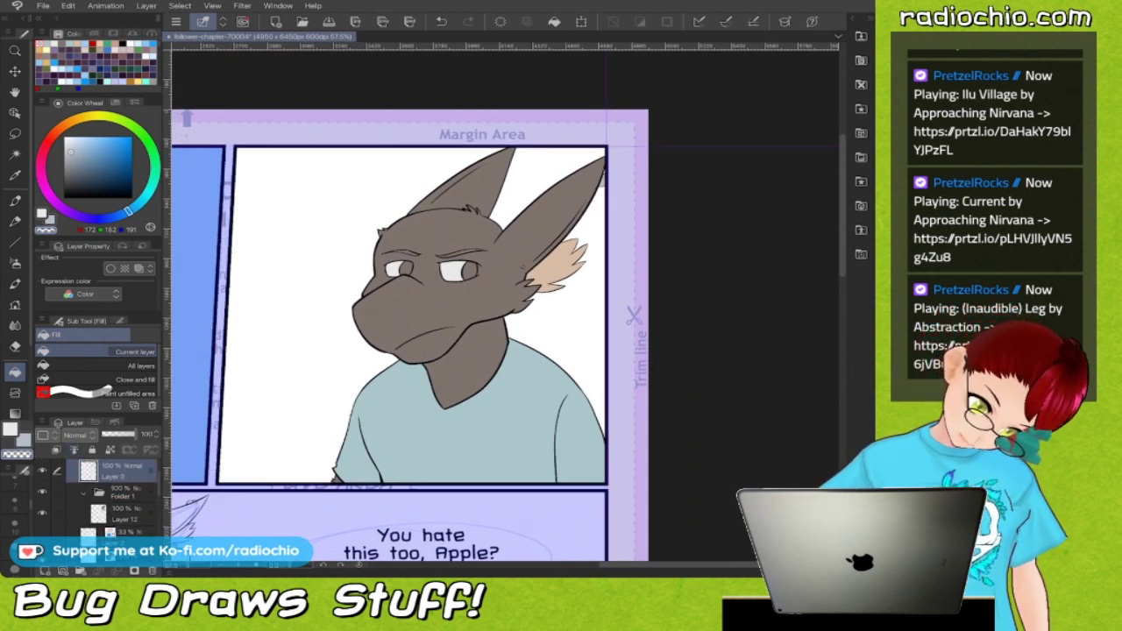
pyautogui.click(123, 515)
pyautogui.click(45, 571)
pyautogui.keyDown('shift'); pyautogui.click(122, 533); pyautogui.keyUp('shift')
pyautogui.moveTo(123, 517); pyautogui.dragTo(123, 543)
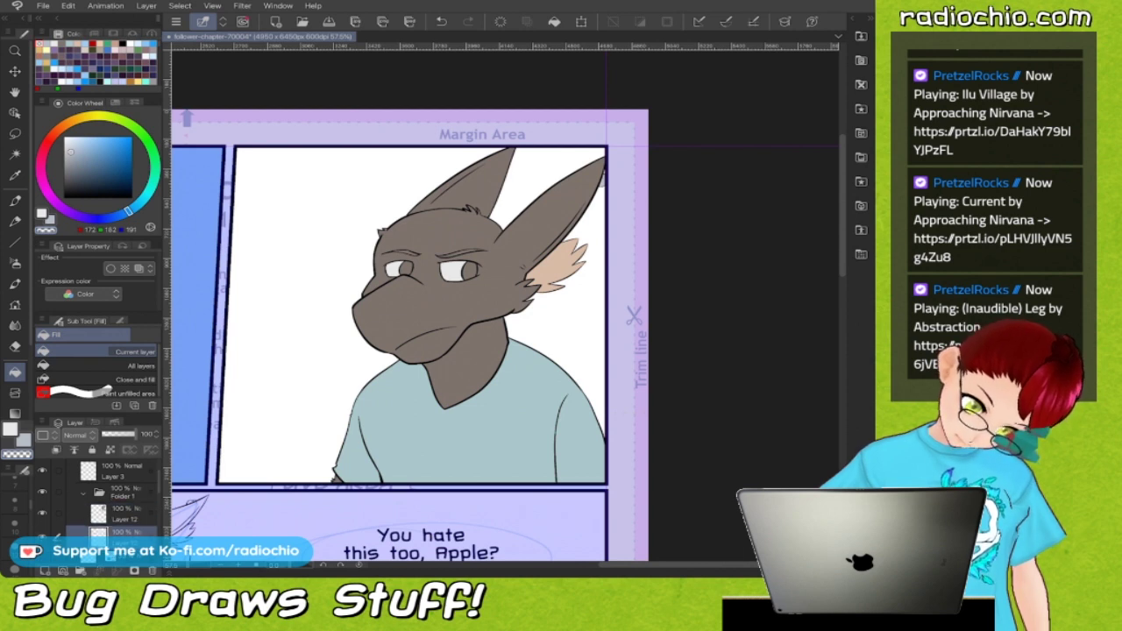
# Fill the second panel's background with the light blue desert sky swatch inside a rectangular selection around the panel, and deselect.
pyautogui.press('F2')
pyautogui.click(268, 457)
pyautogui.press('F2')
pyautogui.press('m')
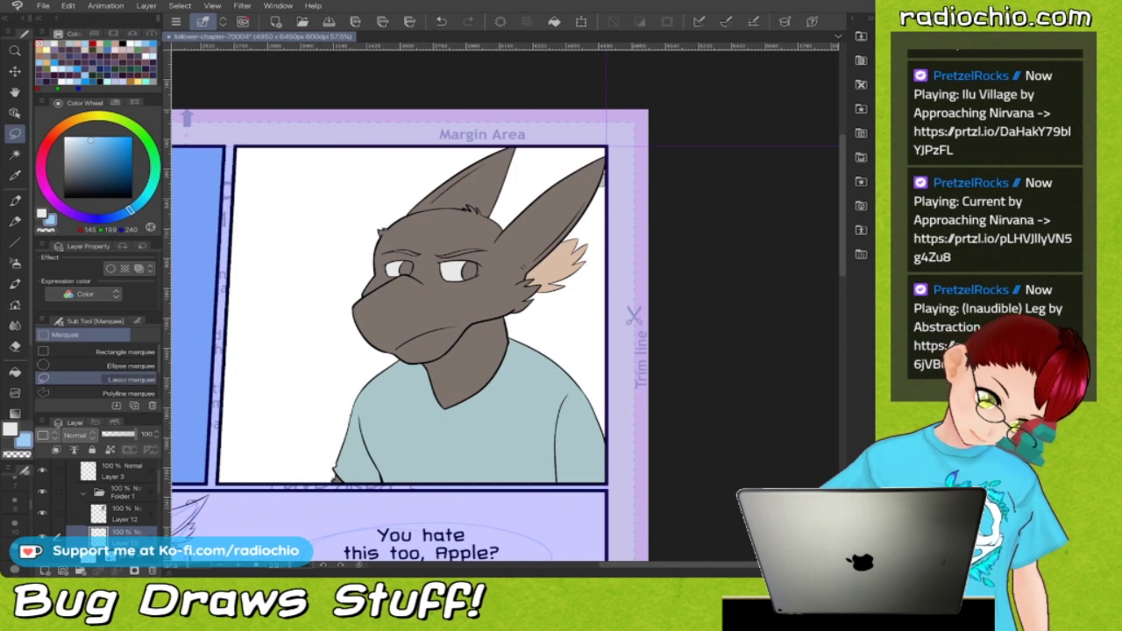
pyautogui.click(119, 353)
pyautogui.moveTo(209, 138); pyautogui.dragTo(617, 490)
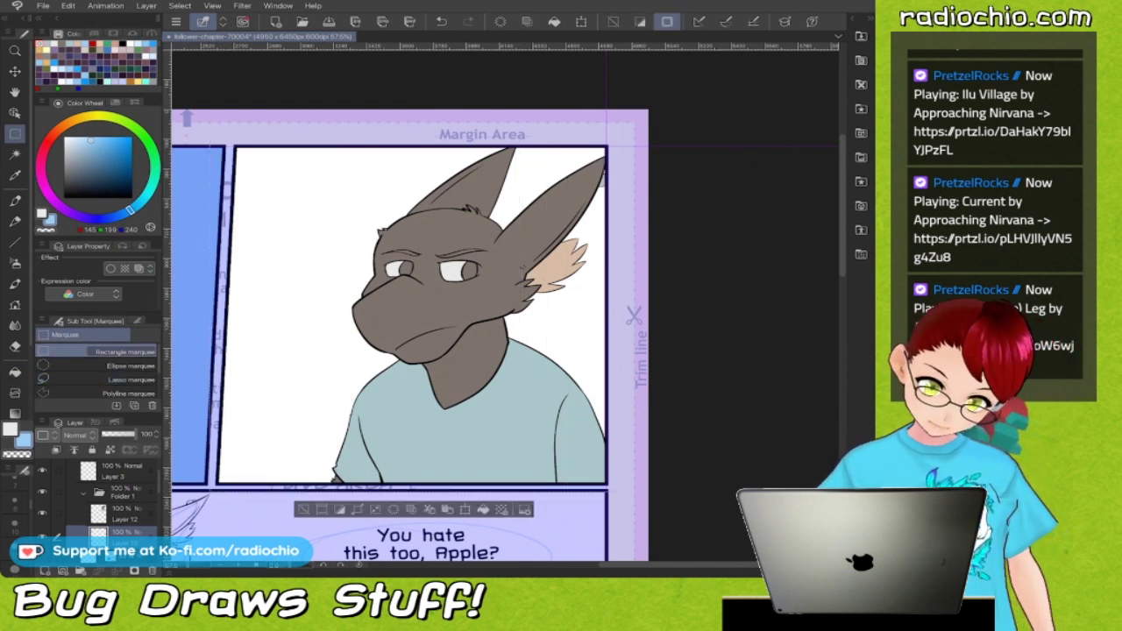
pyautogui.press('g')
pyautogui.click(302, 263)
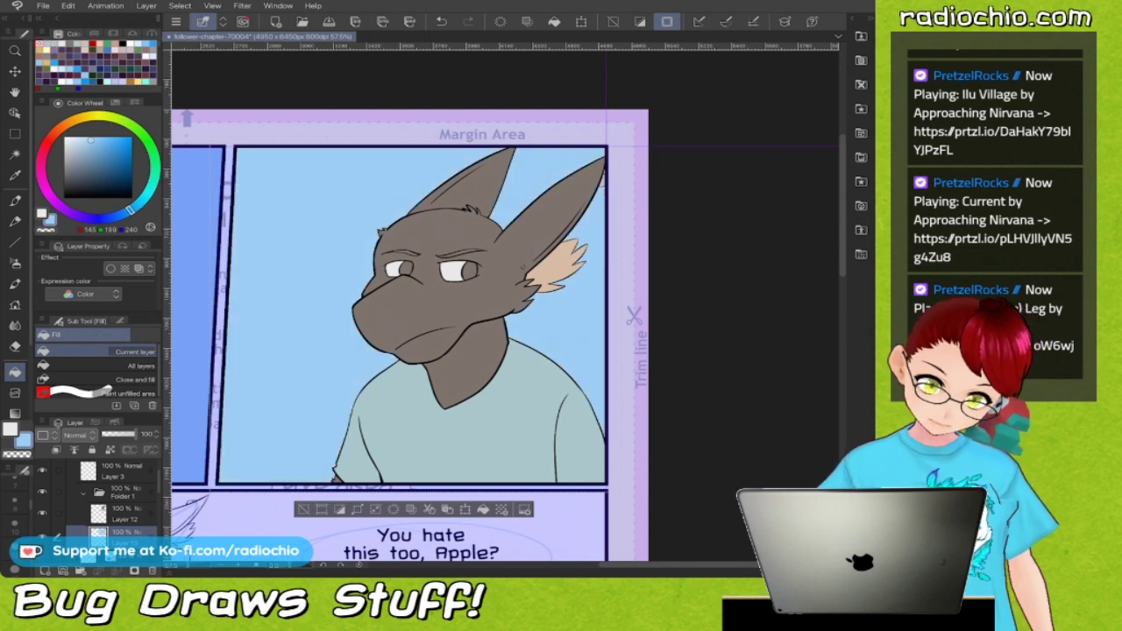
pyautogui.hotkey('ctrl', 'd')
# Examine how the second panel's new colours look beside the first panel and on the whole page.
pyautogui.scroll(-5, 493, 315)
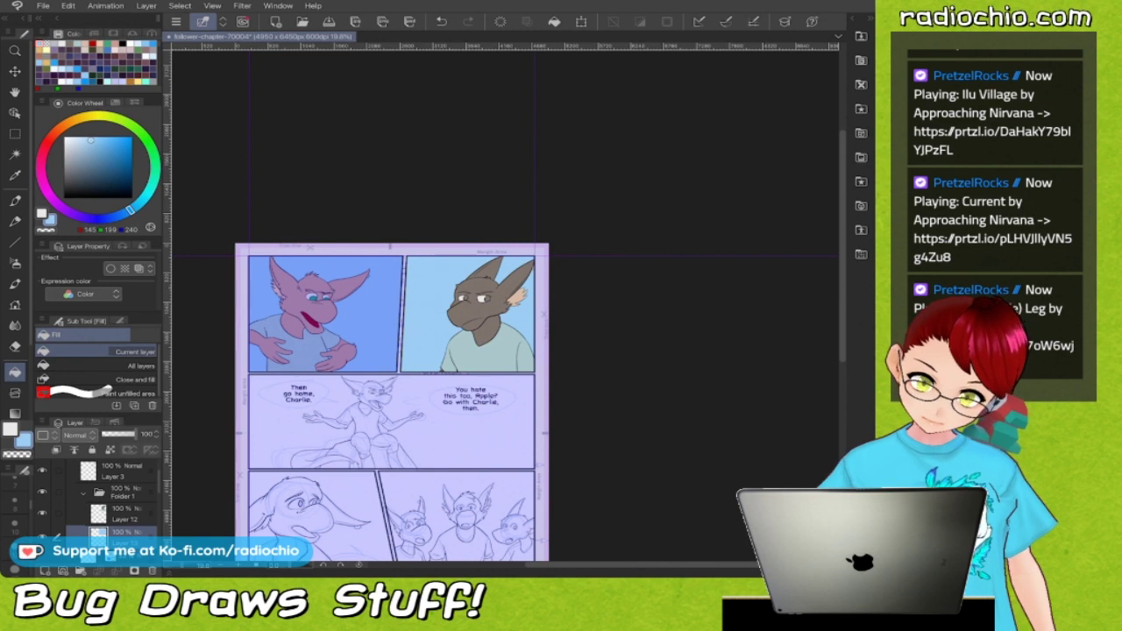
pyautogui.scroll(3, 495, 327)
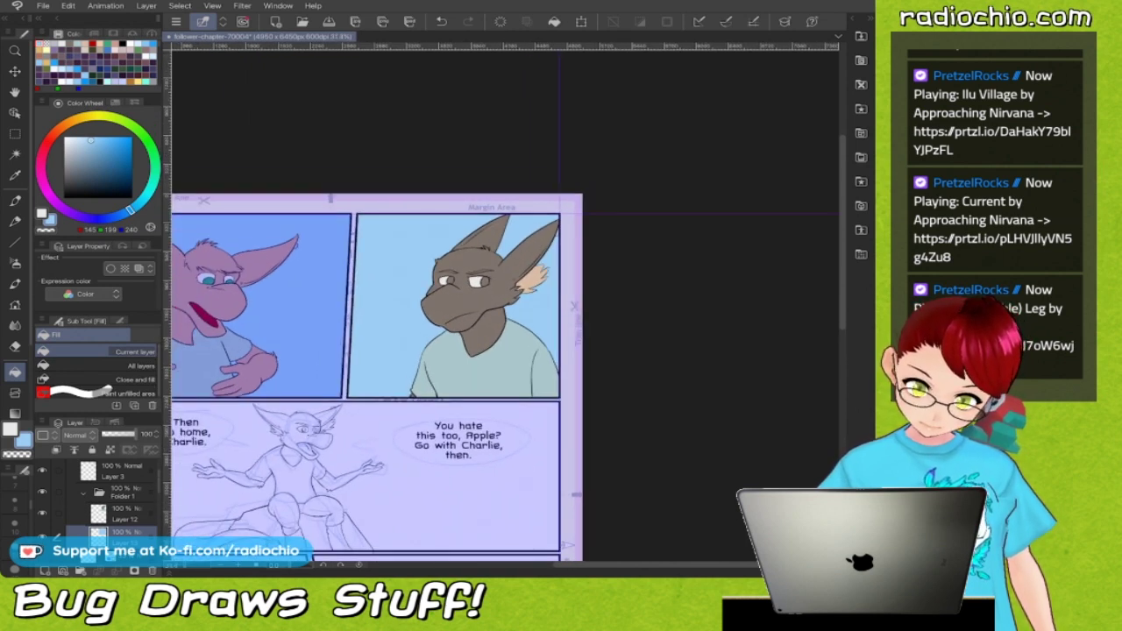
pyautogui.scroll(2, 565, 331)
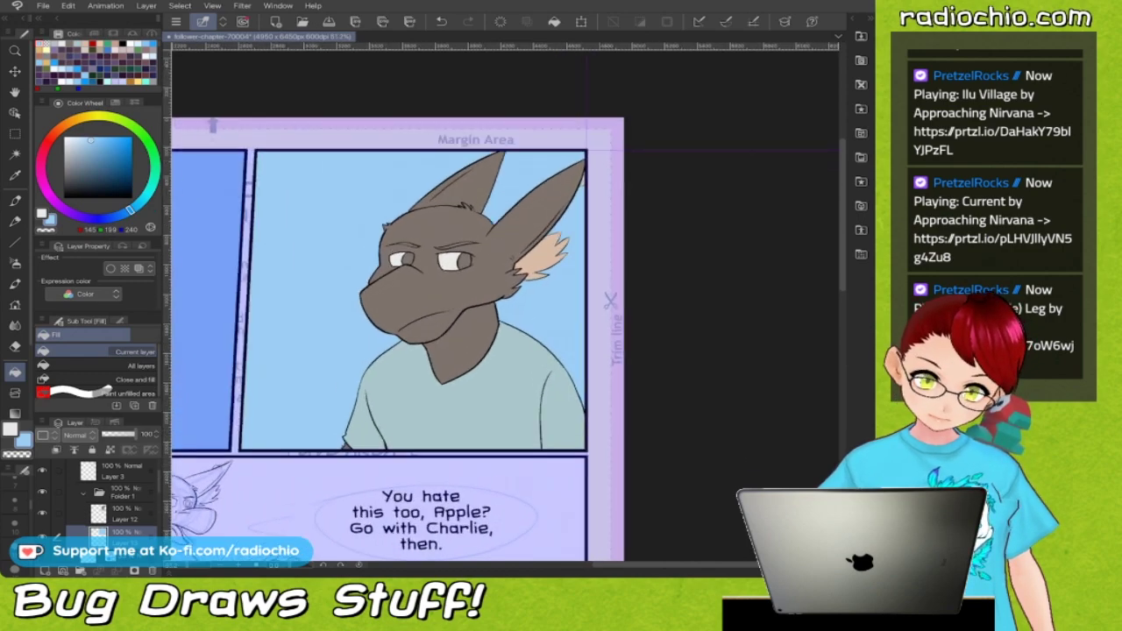
pyautogui.scroll(-4, 438, 333)
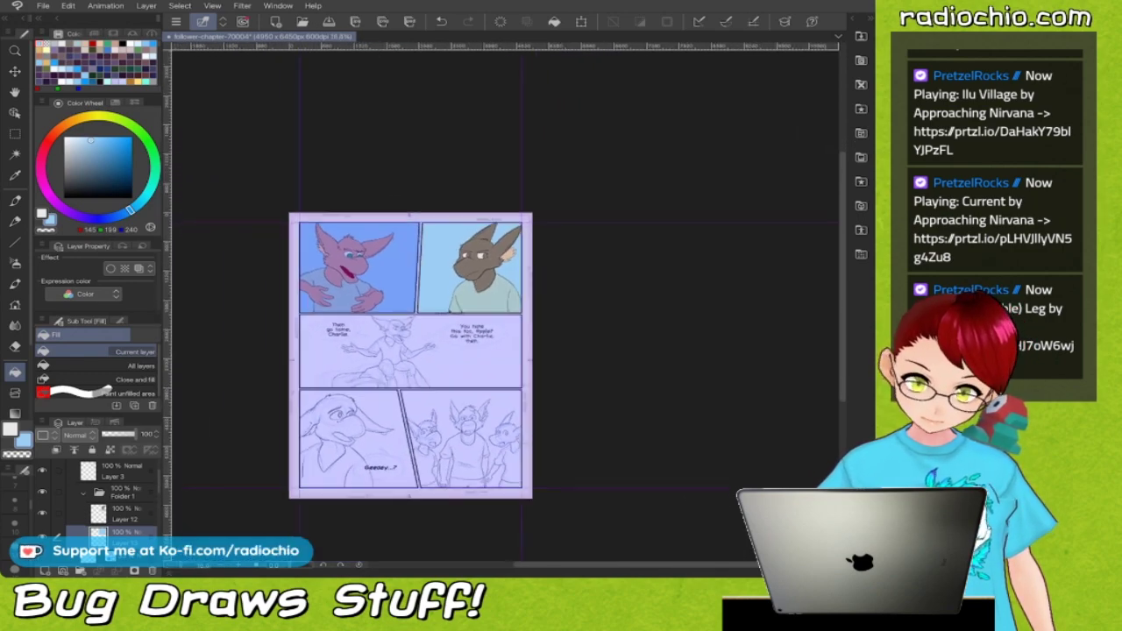
pyautogui.scroll(3, 438, 333)
pyautogui.scroll(2, 456, 333)
pyautogui.scroll(-2, 456, 333)
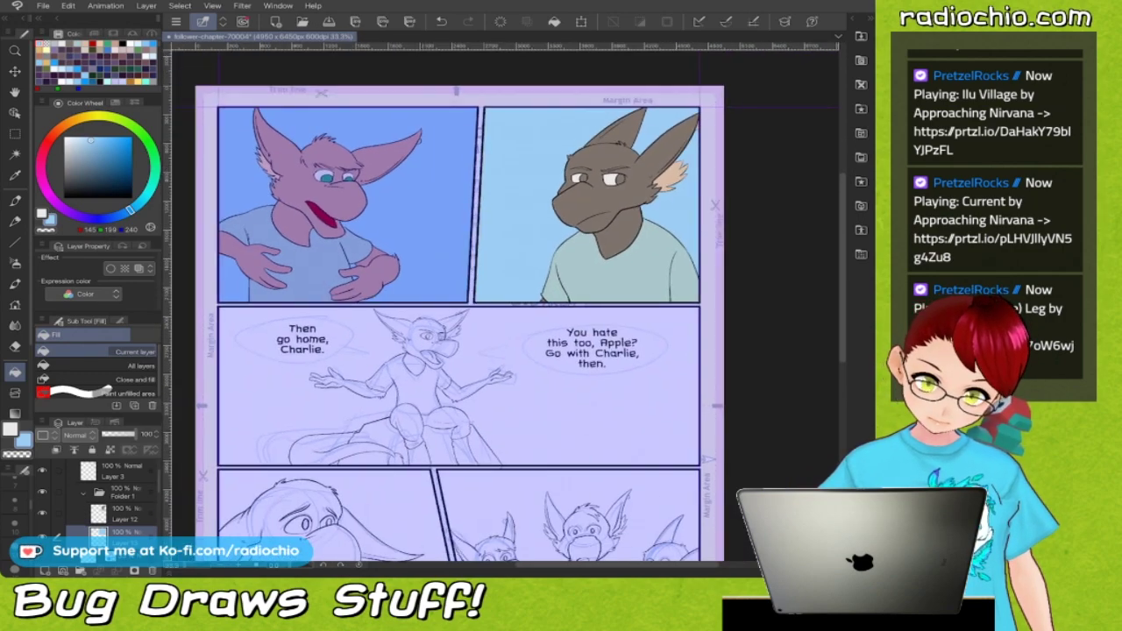
# Collapse the second panel's frame folder in the layer list.
pyautogui.scroll(2, 105, 508)
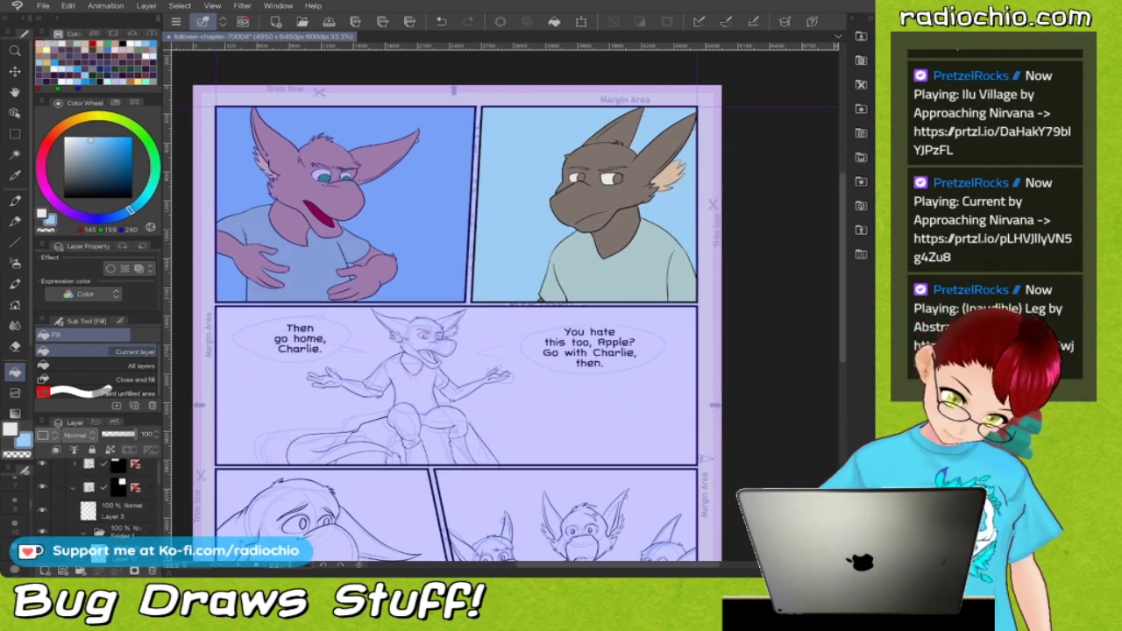
pyautogui.click(74, 487)
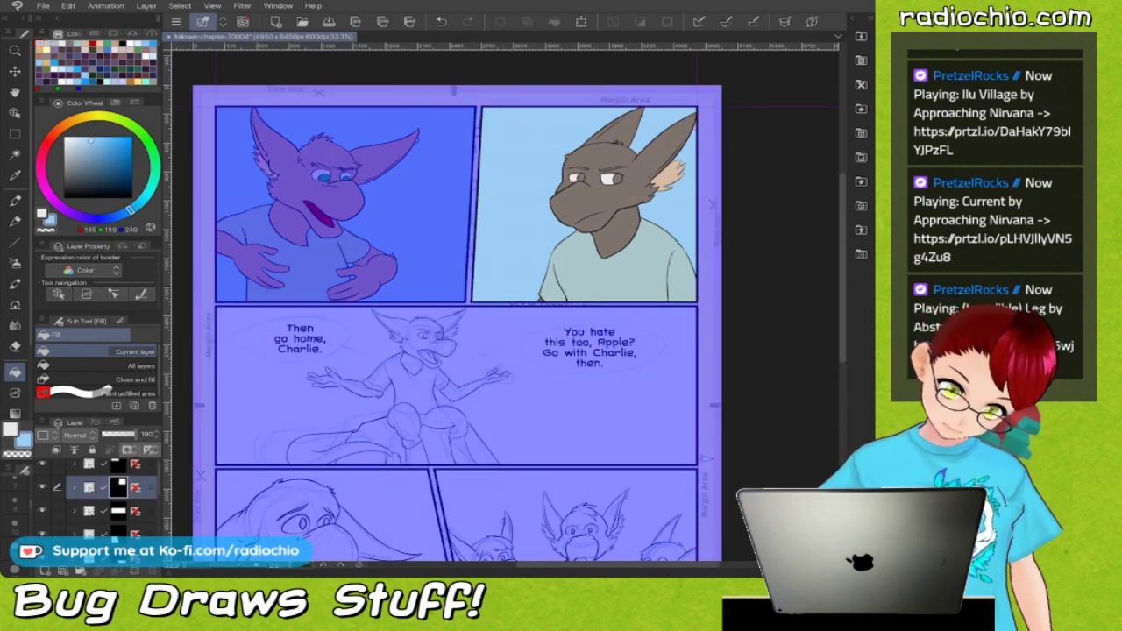
# Expand the third panel's frame folder and hide its blue sketch, Layer 2.
pyautogui.scroll(-1, 105, 504)
pyautogui.click(75, 489)
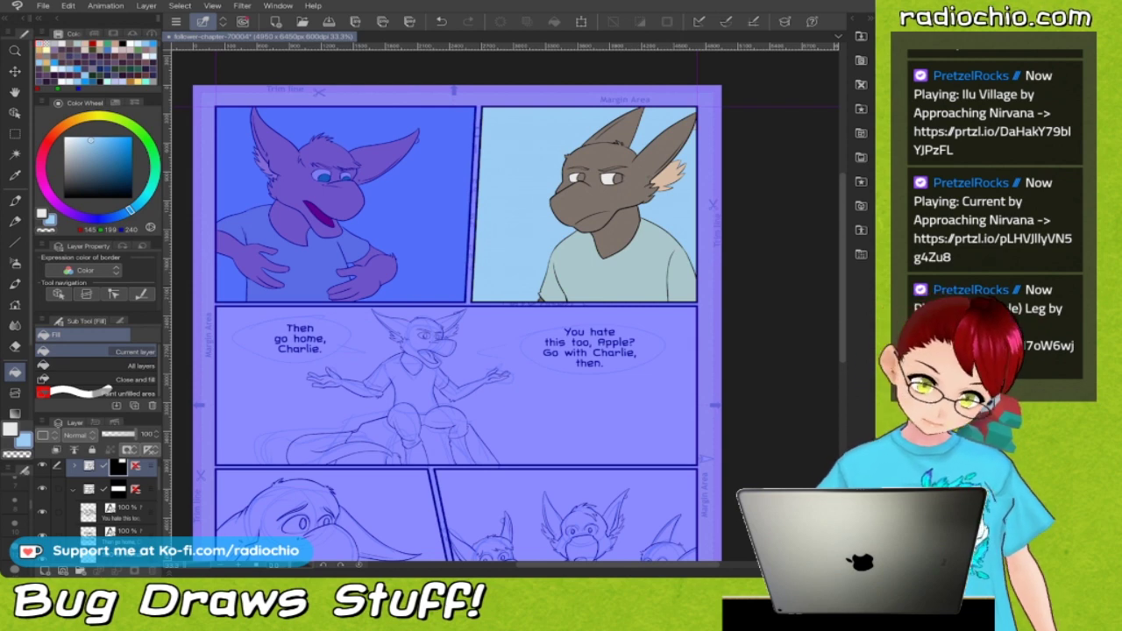
pyautogui.scroll(-1, 453, 307)
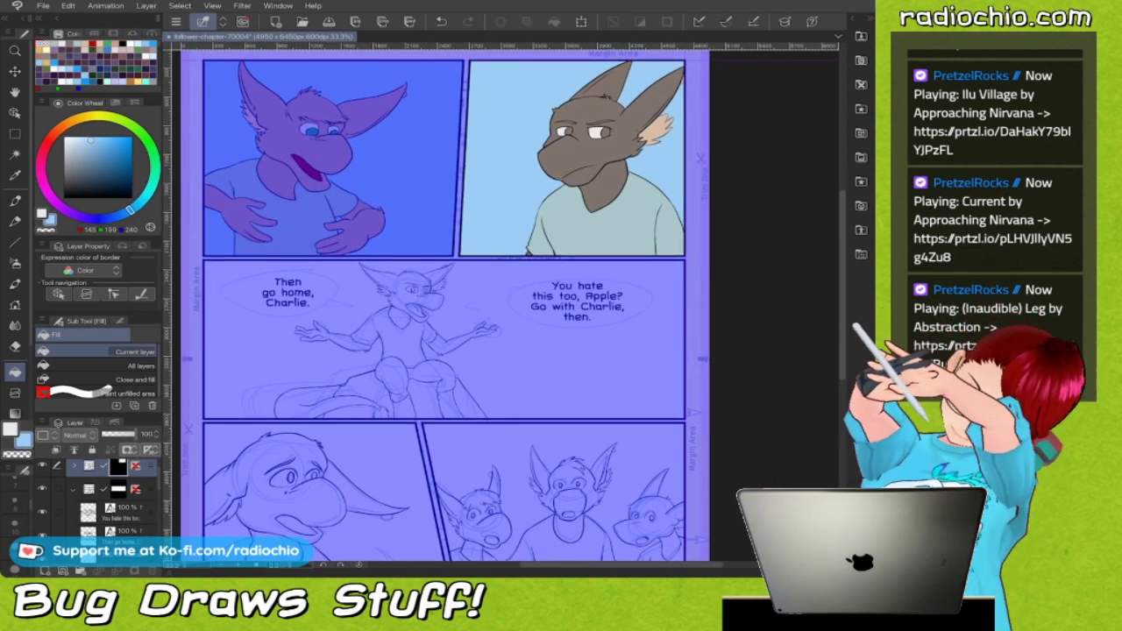
pyautogui.scroll(-3, 96, 499)
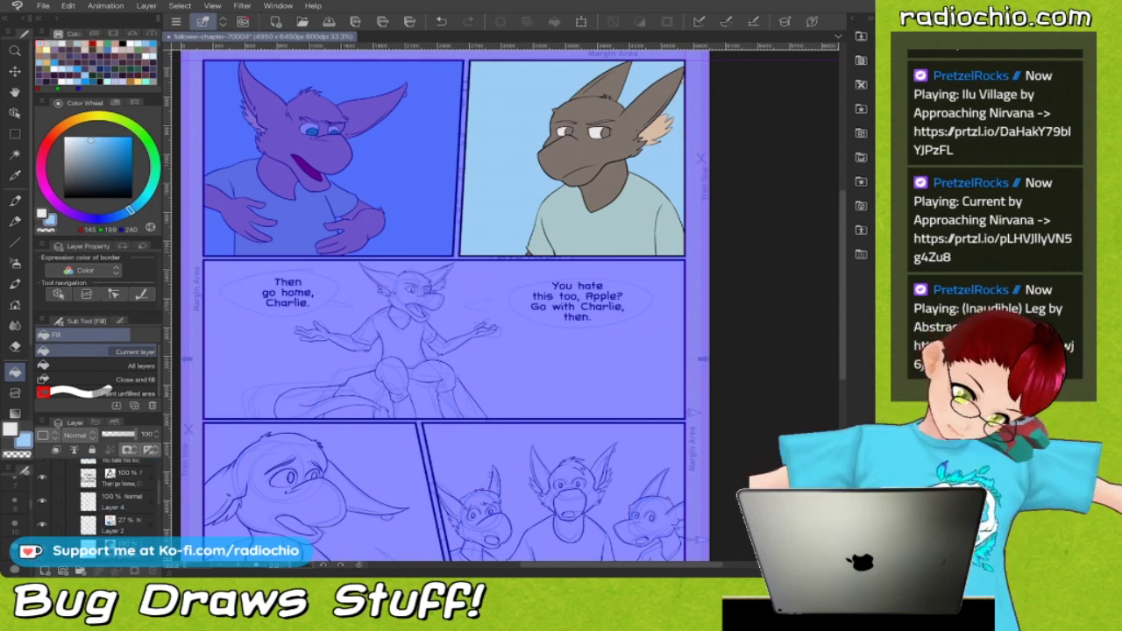
pyautogui.click(114, 524)
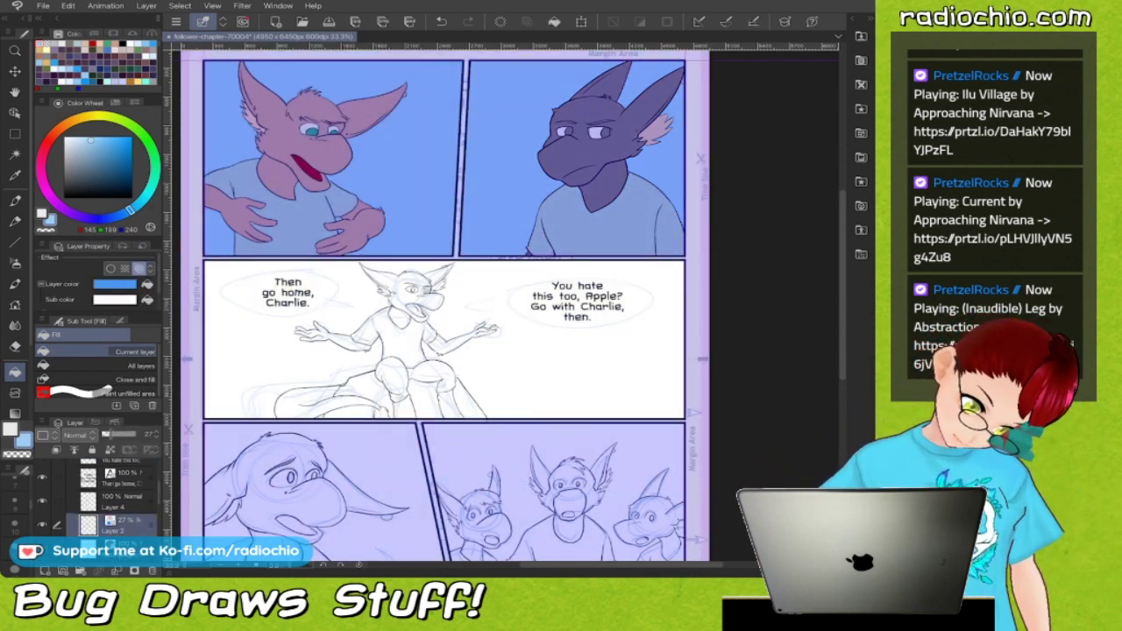
pyautogui.click(42, 524)
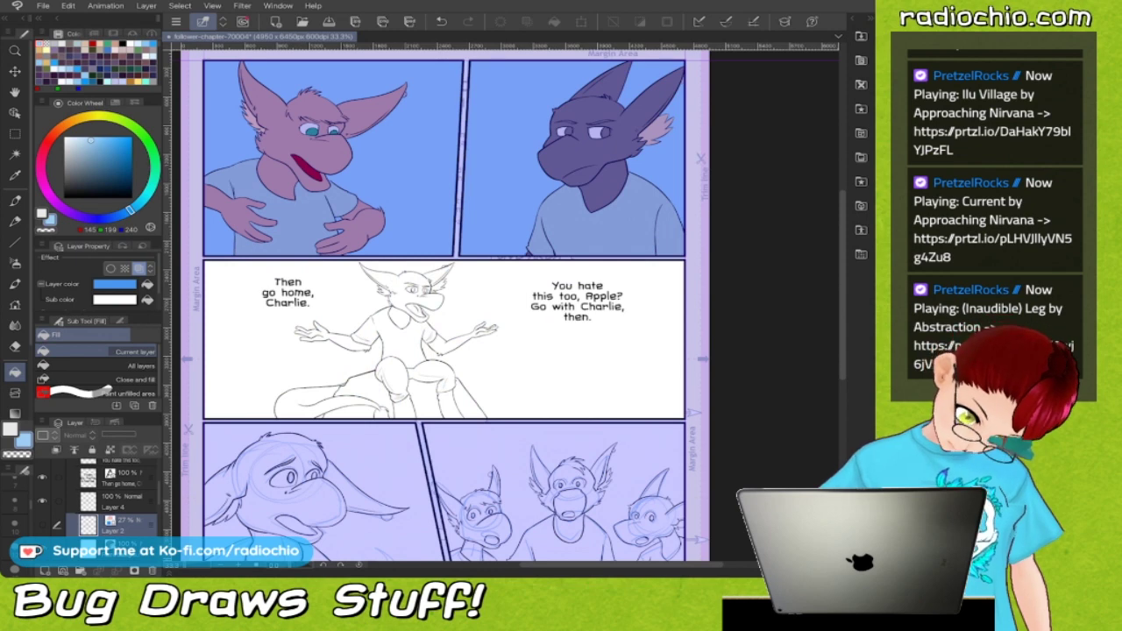
# Create a layer folder named Color directly beneath the third panel's line art, Layer 4.
pyautogui.click(79, 571)
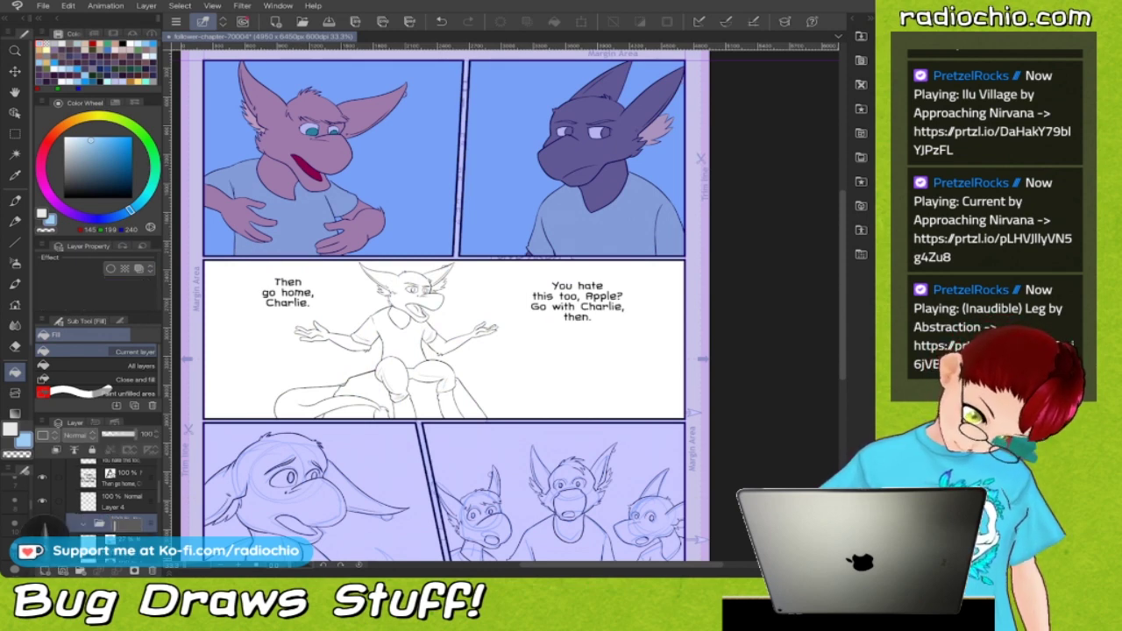
pyautogui.write('Color')
pyautogui.press('Return')
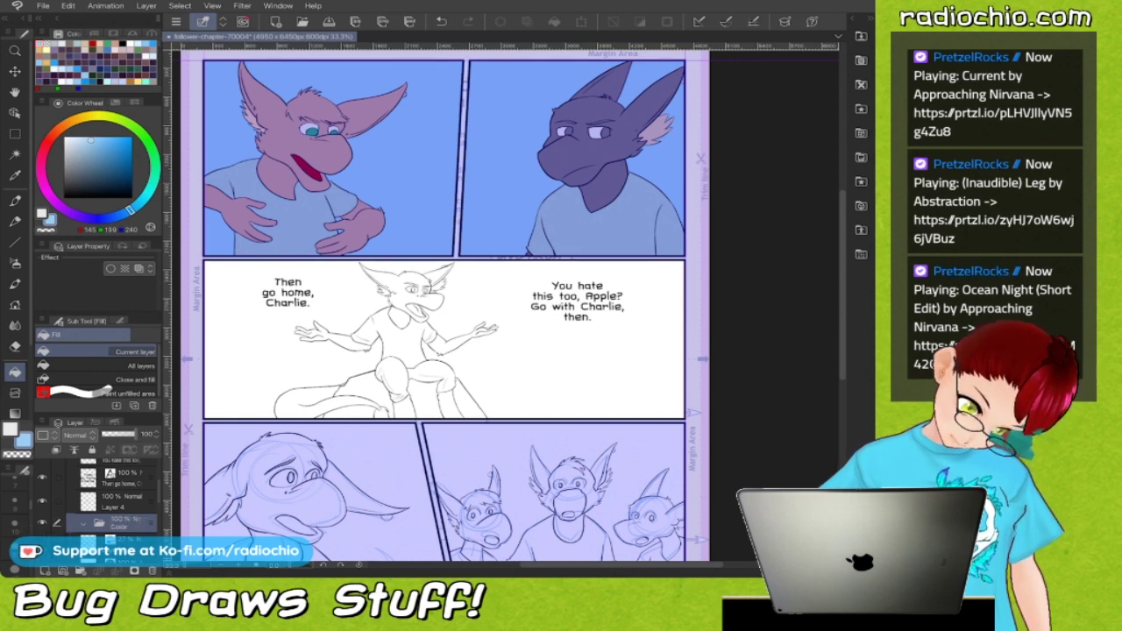
# Set Layer 4 as the reference layer and add a new layer inside the third panel's Color folder.
pyautogui.click(122, 502)
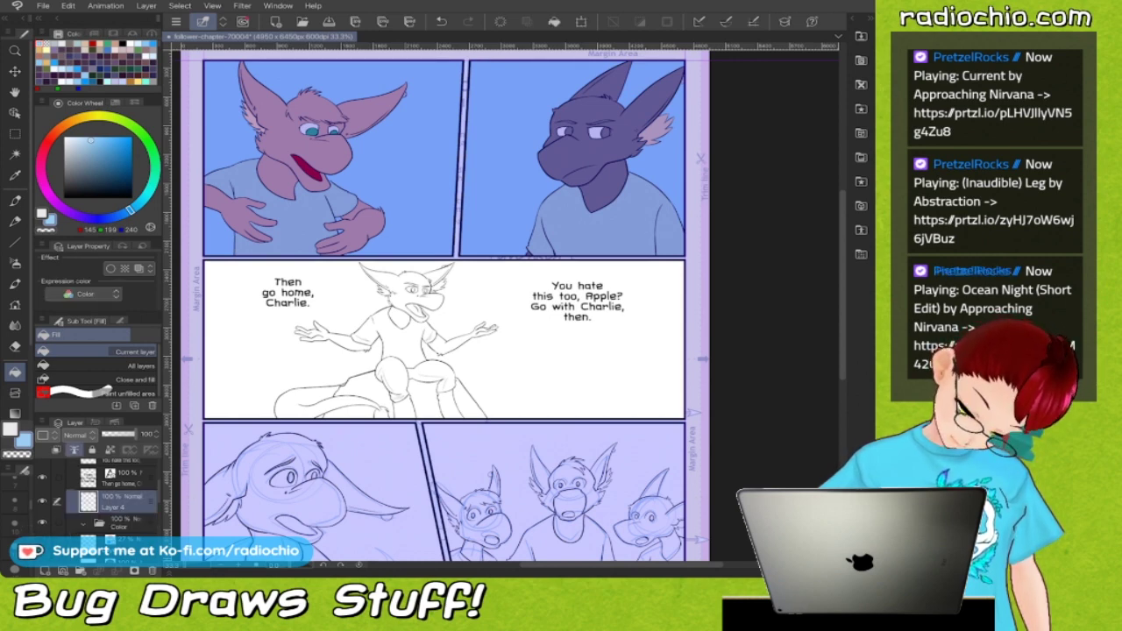
pyautogui.click(123, 522)
pyautogui.click(123, 540)
# Fill the third panel character's head, neck and outer ears with the saved grey-brown fur swatch.
pyautogui.scroll(3, 395, 290)
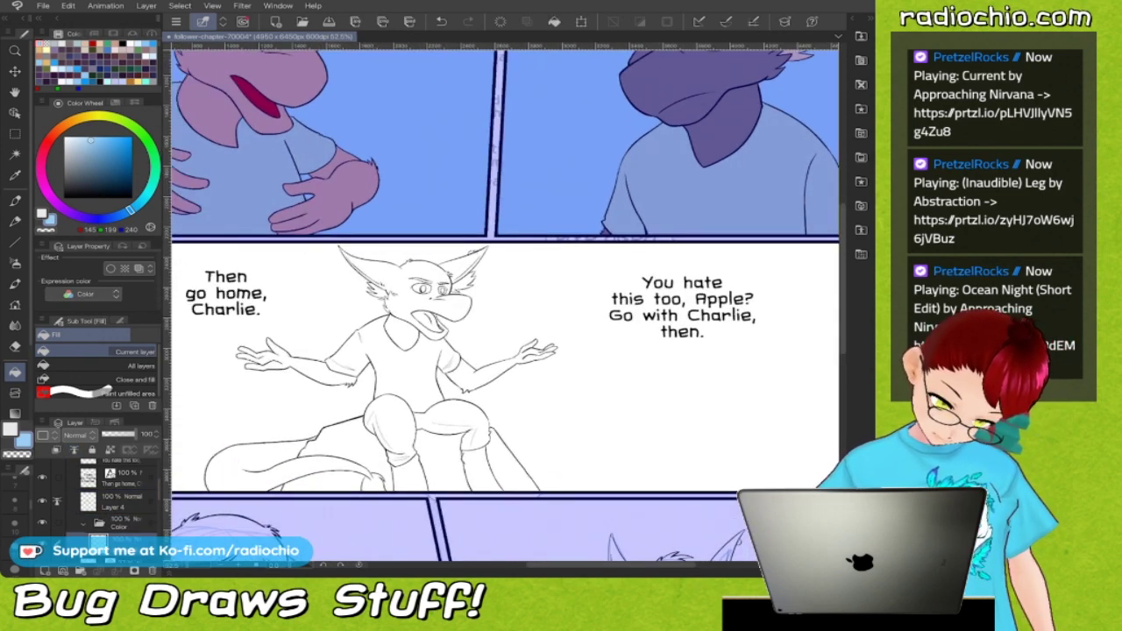
pyautogui.press('F6')
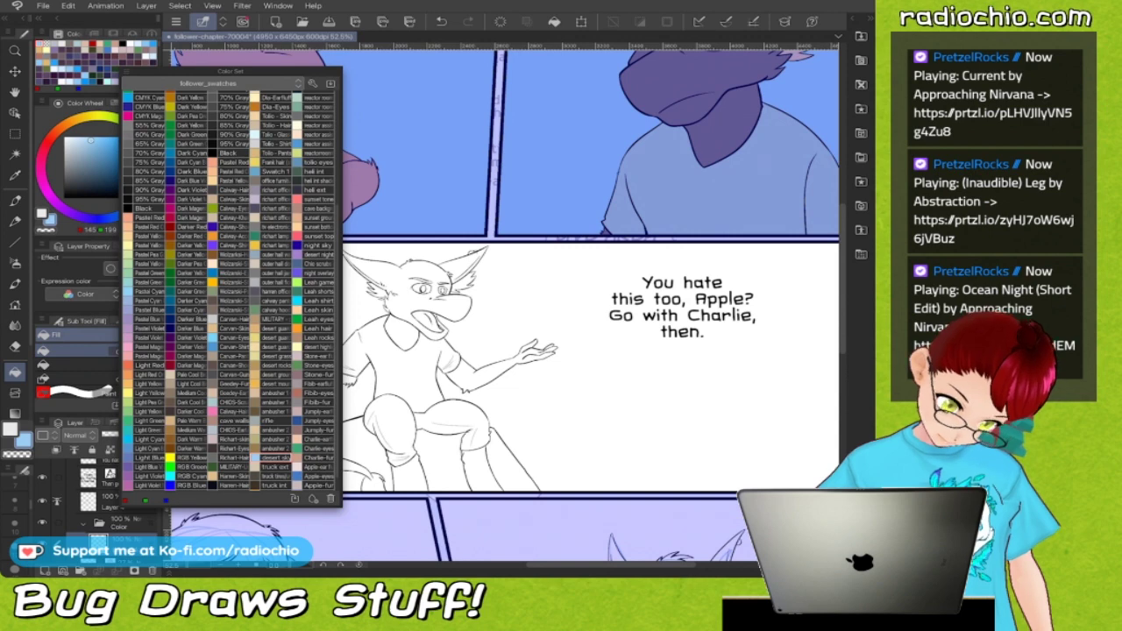
pyautogui.press('F6')
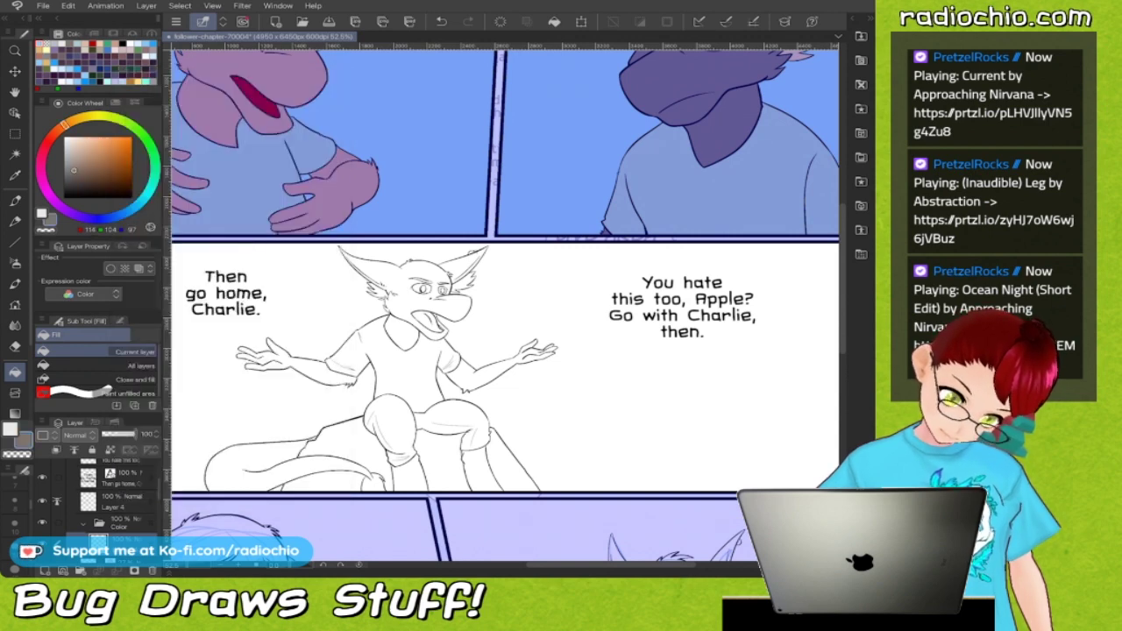
pyautogui.press('m')
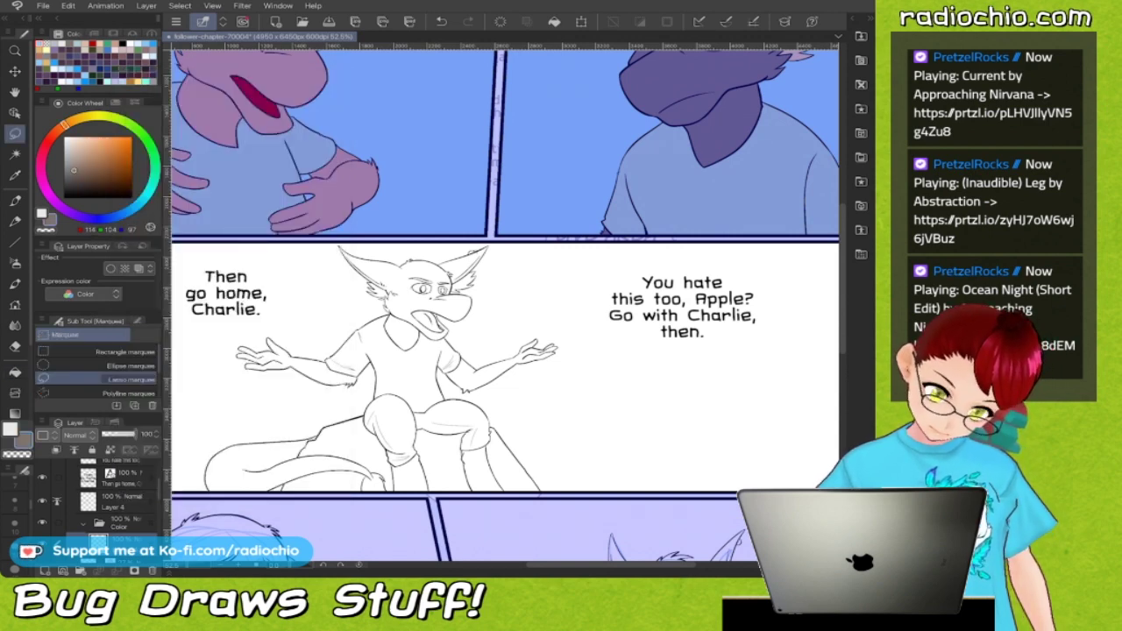
pyautogui.press('g')
pyautogui.press('g')
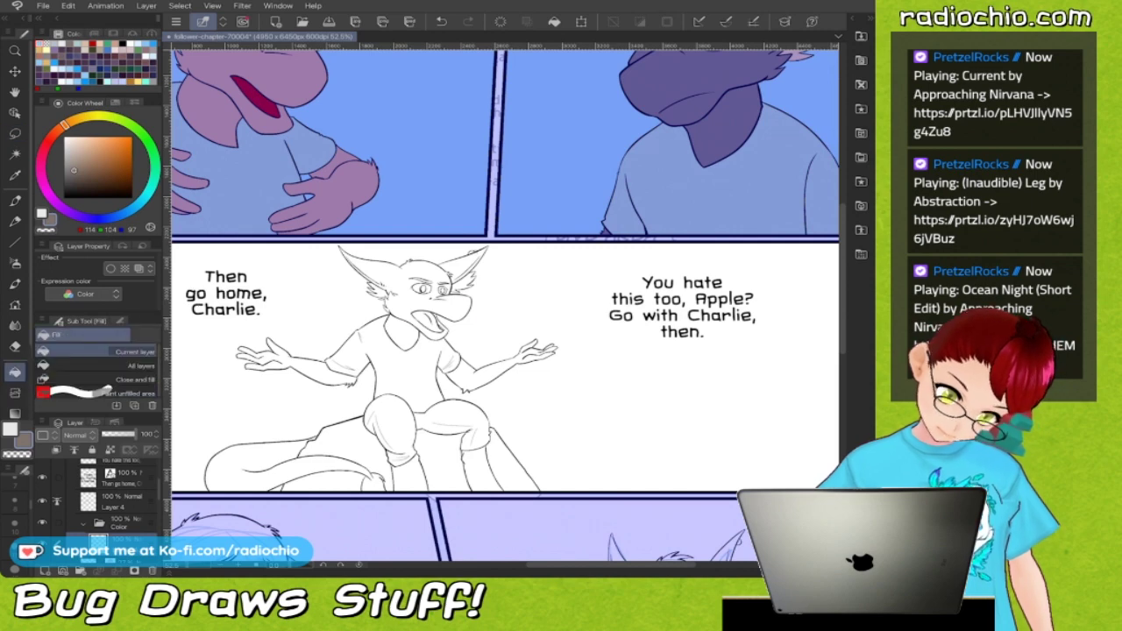
pyautogui.click(409, 303)
pyautogui.click(402, 333)
pyautogui.scroll(5, 481, 236)
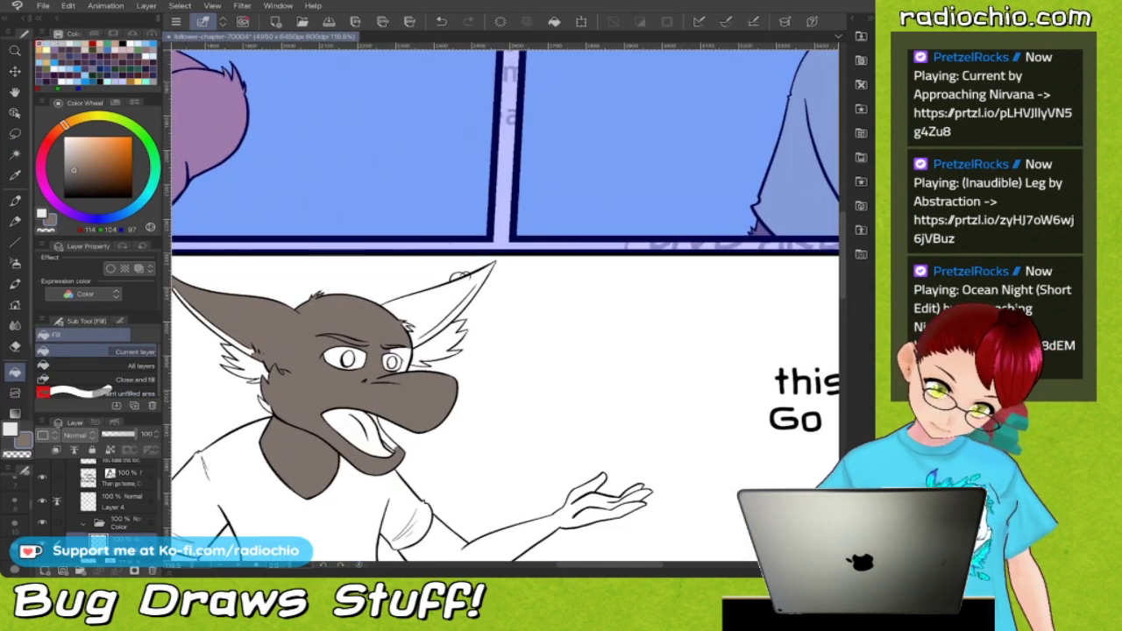
pyautogui.click(406, 355)
pyautogui.click(415, 319)
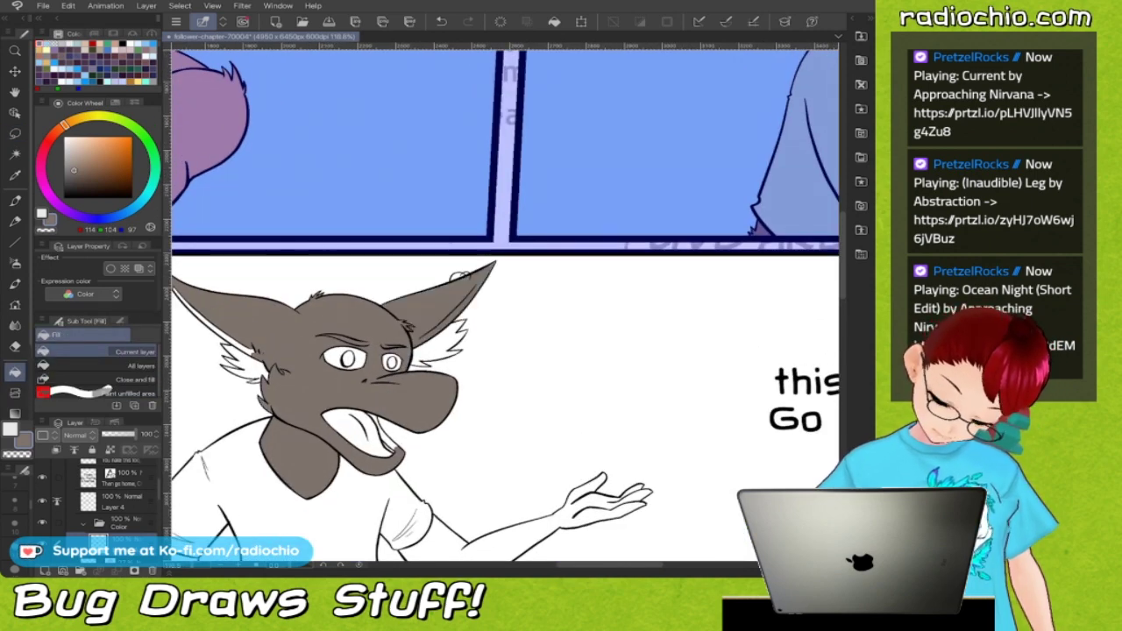
# Fill the remaining gap beside the mouth and the character's right-hand arm, palm and fingers with the grey-brown fur colour.
pyautogui.moveTo(459, 277); pyautogui.dragTo(518, 290)
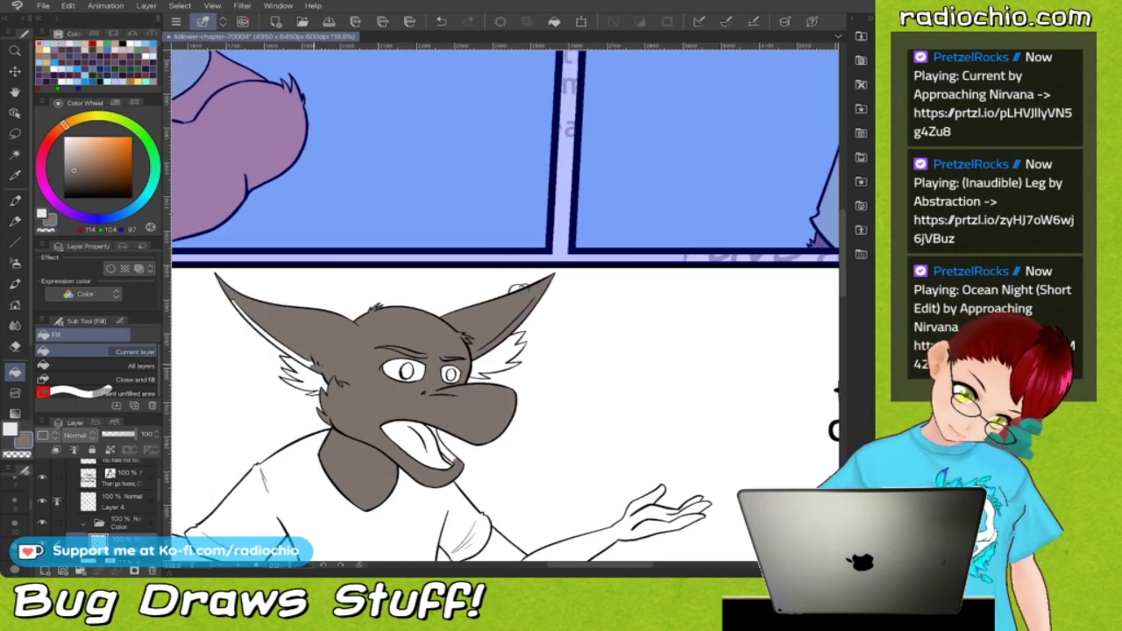
pyautogui.scroll(-2, 517, 290)
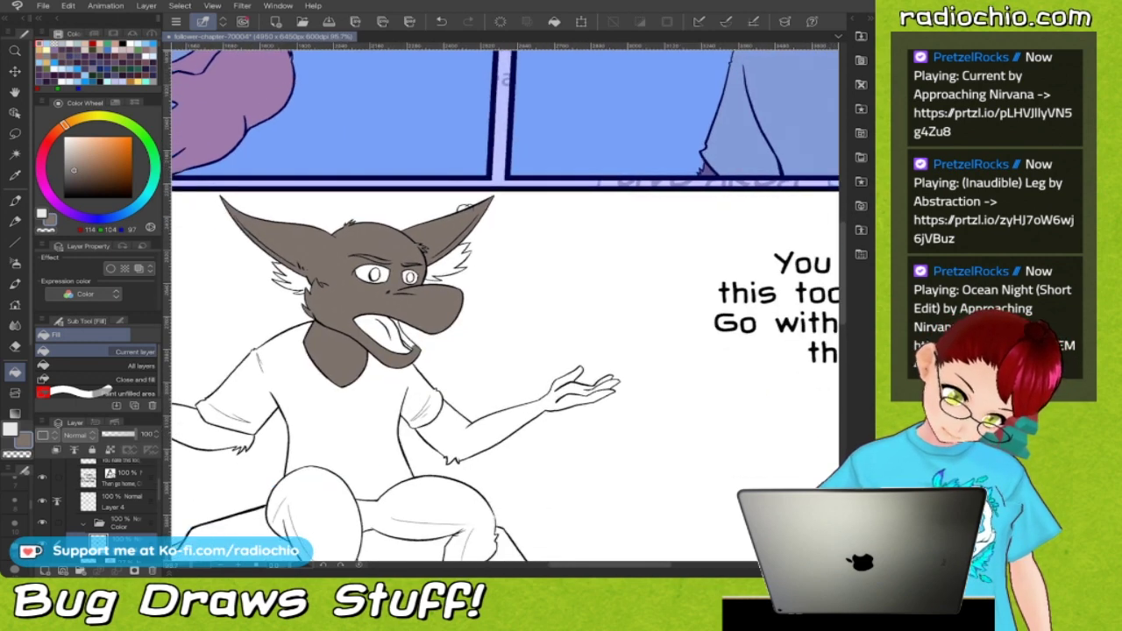
pyautogui.scroll(3, 452, 294)
pyautogui.click(383, 379)
pyautogui.scroll(-2, 383, 378)
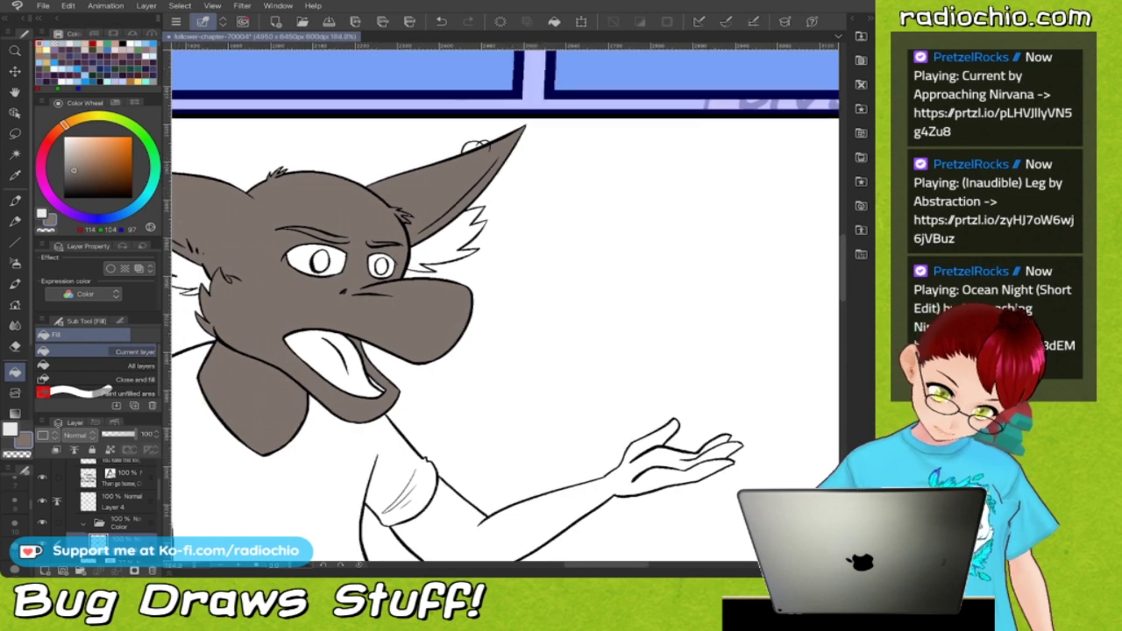
pyautogui.click(420, 390)
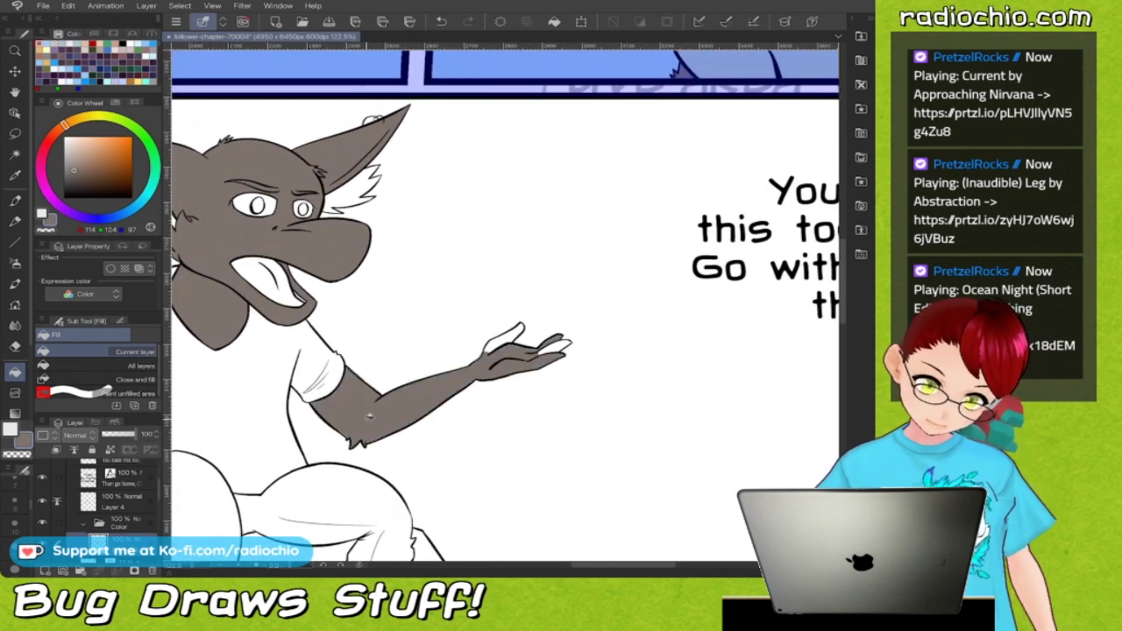
pyautogui.click(552, 347)
pyautogui.click(507, 340)
pyautogui.scroll(-2, 507, 340)
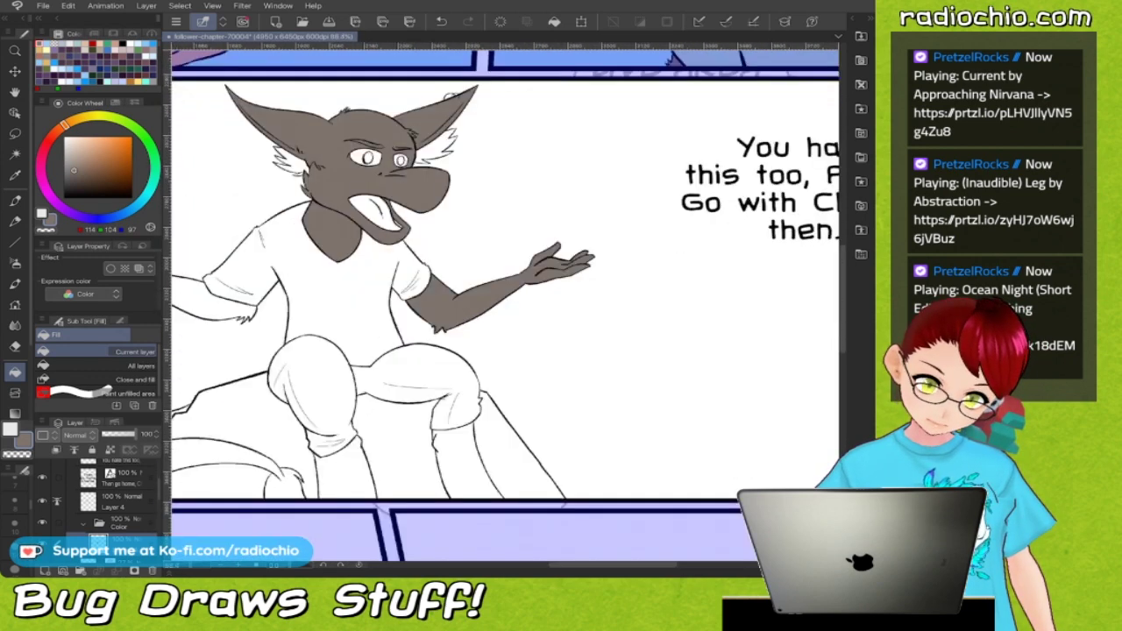
# Fill the character's lower legs, tail and left-hand arm with the same grey-brown fur colour.
pyautogui.scroll(1, 507, 340)
pyautogui.click(388, 474)
pyautogui.click(539, 465)
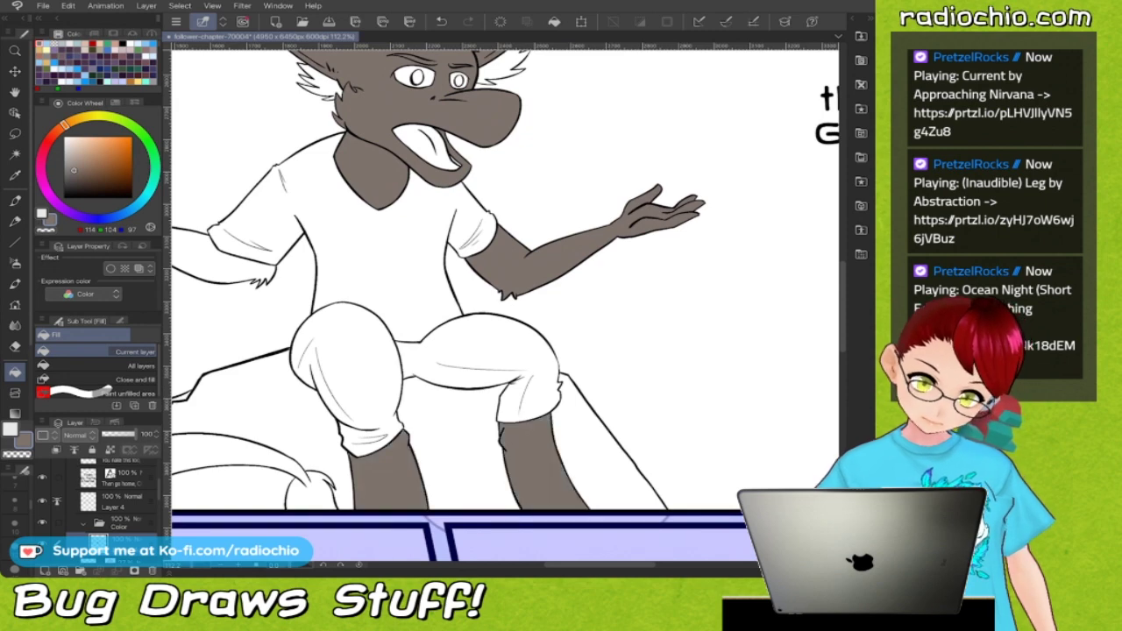
pyautogui.hscroll(-3, 505, 298)
pyautogui.click(263, 412)
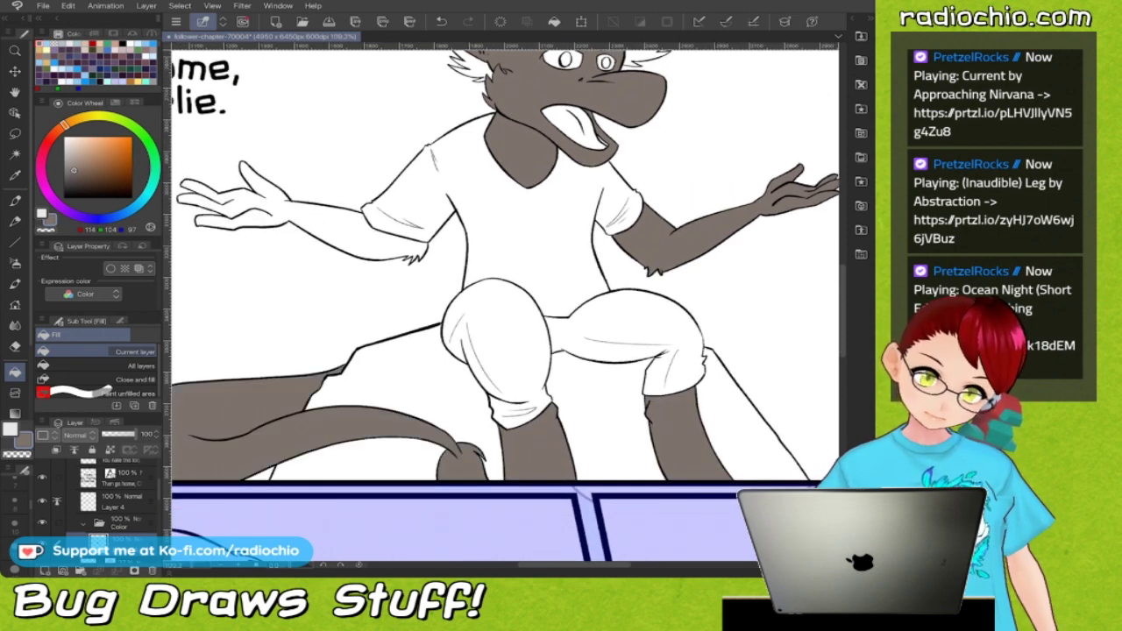
pyautogui.scroll(-2, 505, 298)
pyautogui.scroll(3, 504, 298)
pyautogui.click(368, 272)
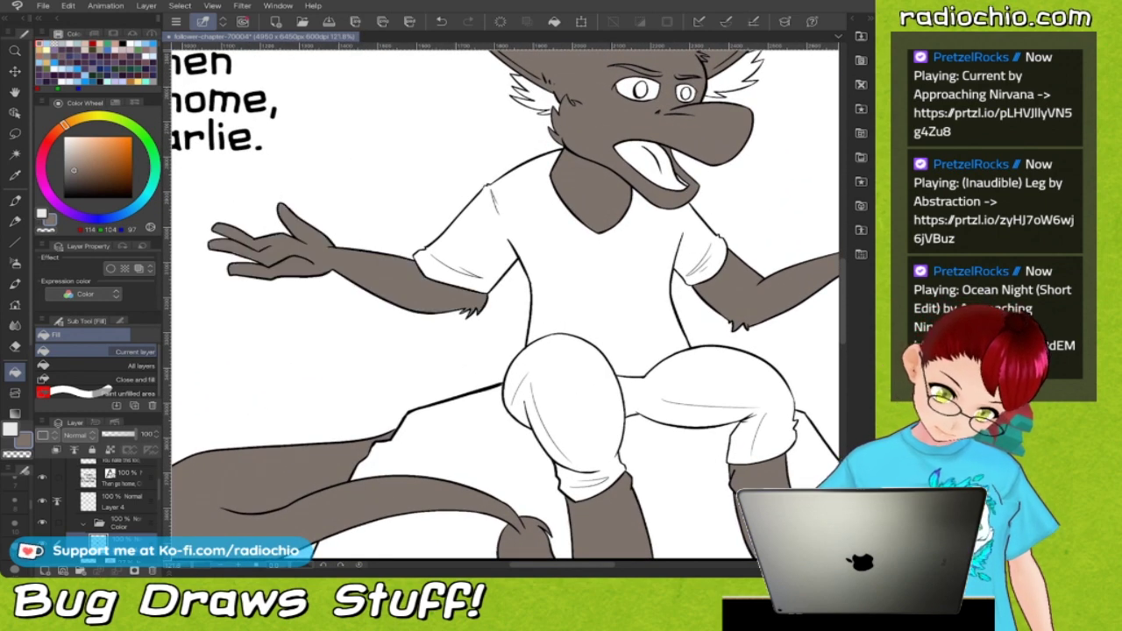
# Fill the character's shirt and trousers with the pale teal swatch, RGB 159, 192, 194, from the follower_swatches colour set.
pyautogui.scroll(-3, 505, 298)
pyautogui.scroll(4, 505, 298)
pyautogui.scroll(-1, 505, 298)
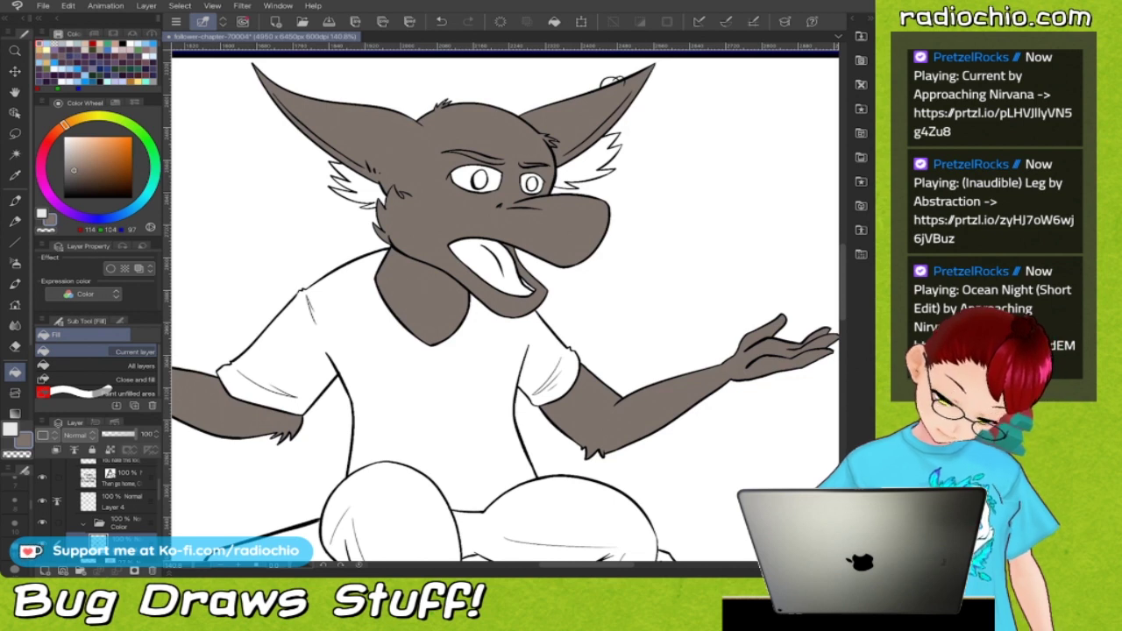
pyautogui.press('F8')
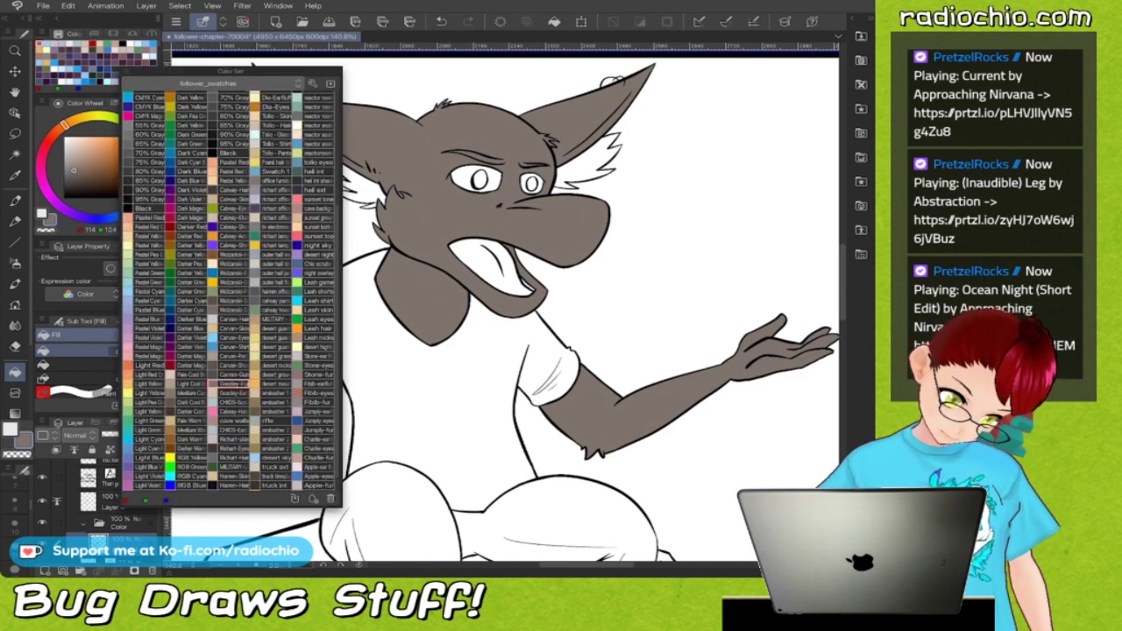
pyautogui.click(233, 411)
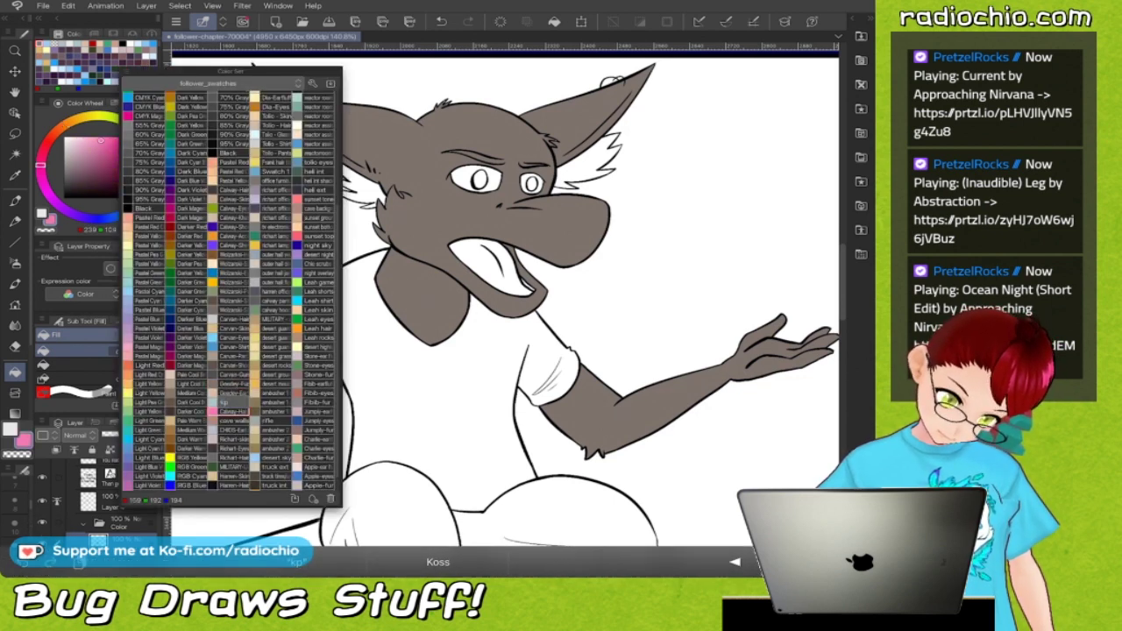
pyautogui.click(231, 403)
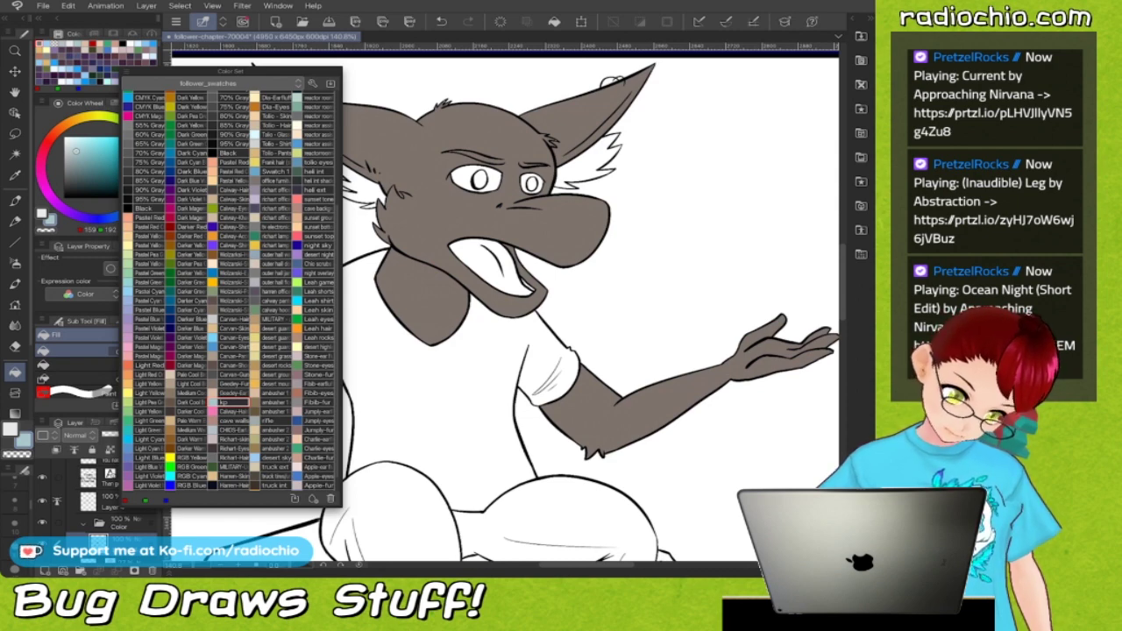
pyautogui.press('Escape')
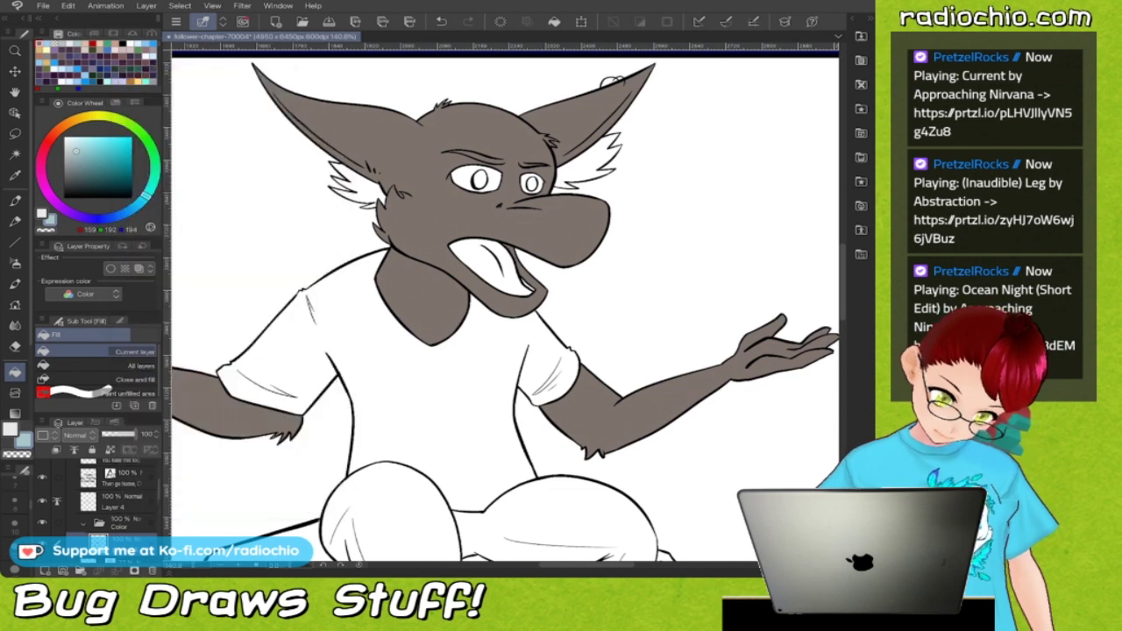
pyautogui.click(438, 386)
pyautogui.click(561, 526)
pyautogui.click(386, 517)
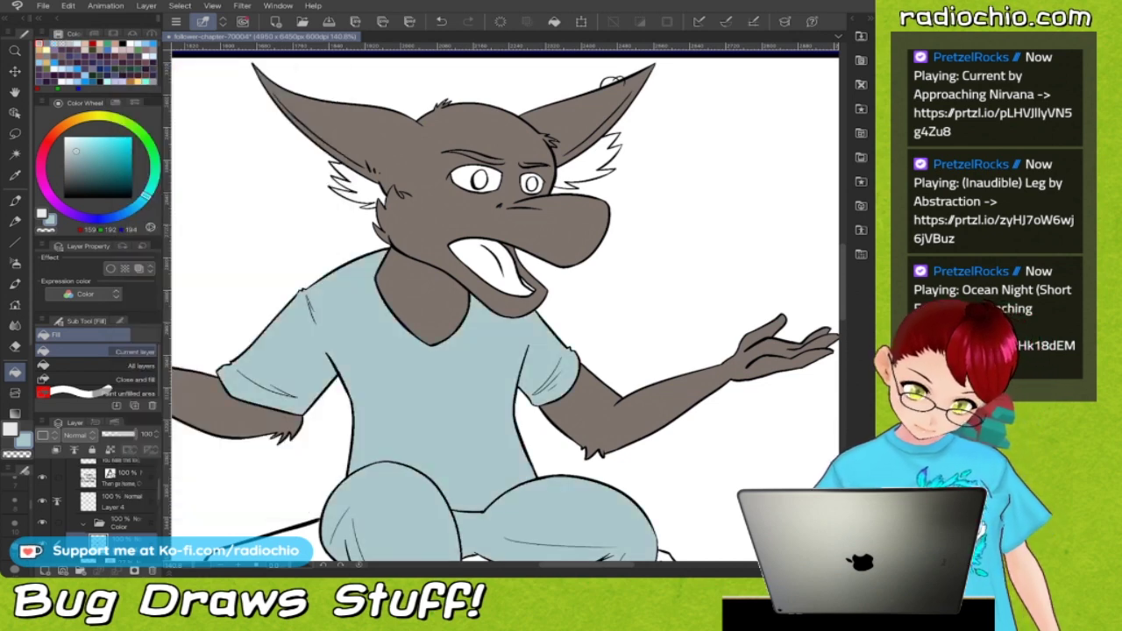
# Sample the grey-brown fur colour from the character's face and fill the iris of the larger eye with it.
pyautogui.scroll(-3, 505, 303)
pyautogui.scroll(-3, 505, 302)
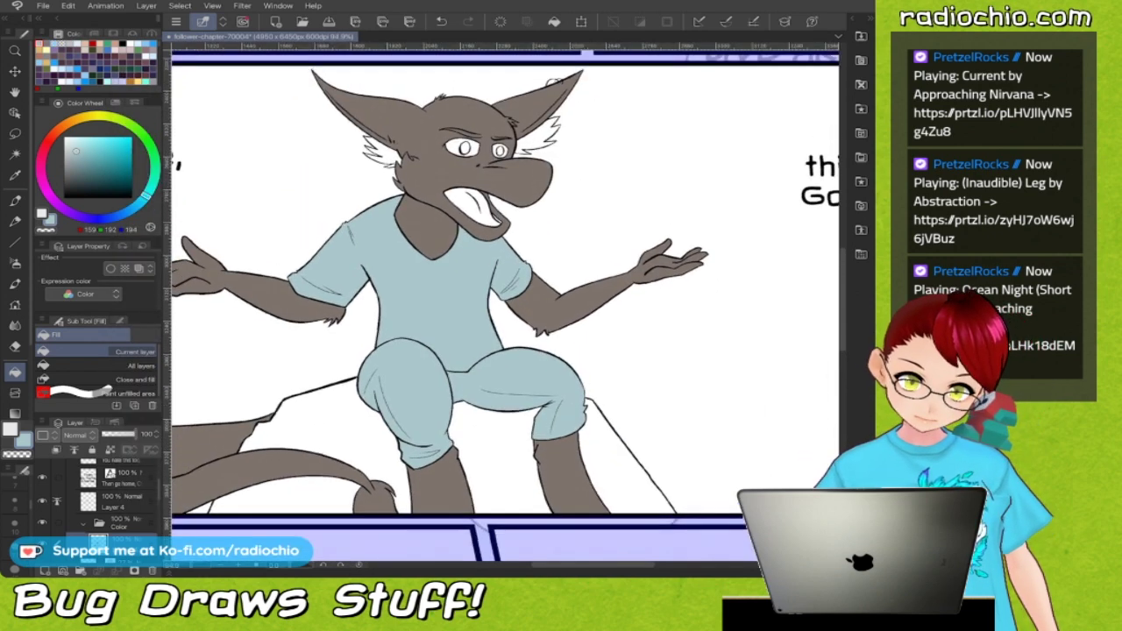
pyautogui.scroll(5, 505, 303)
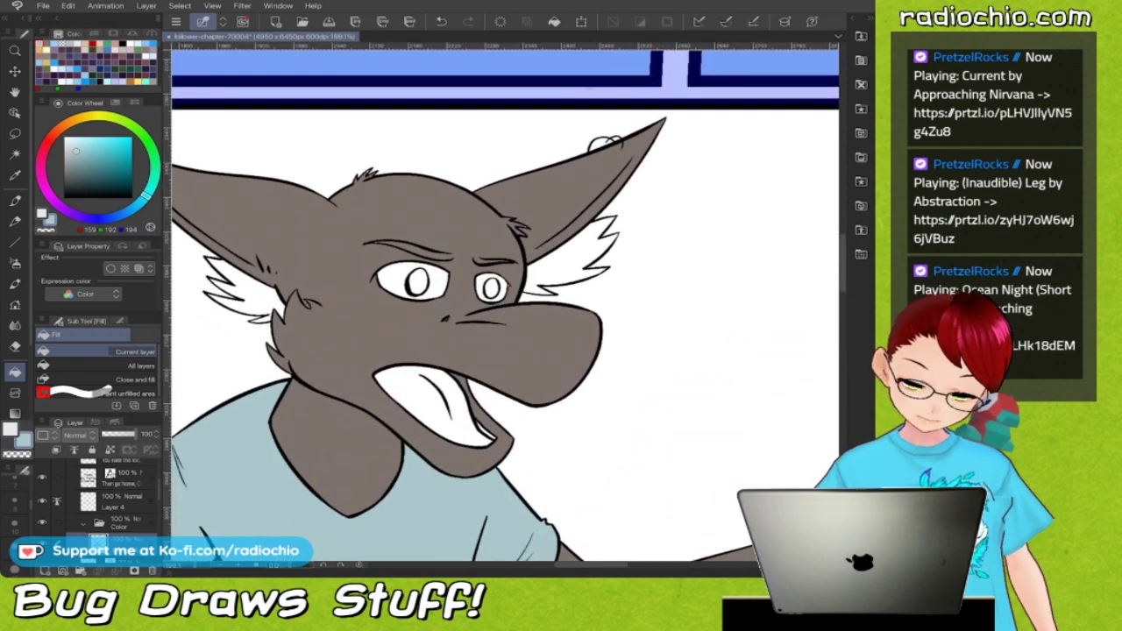
pyautogui.keyDown('alt'); pyautogui.click(386, 333); pyautogui.keyUp('alt')
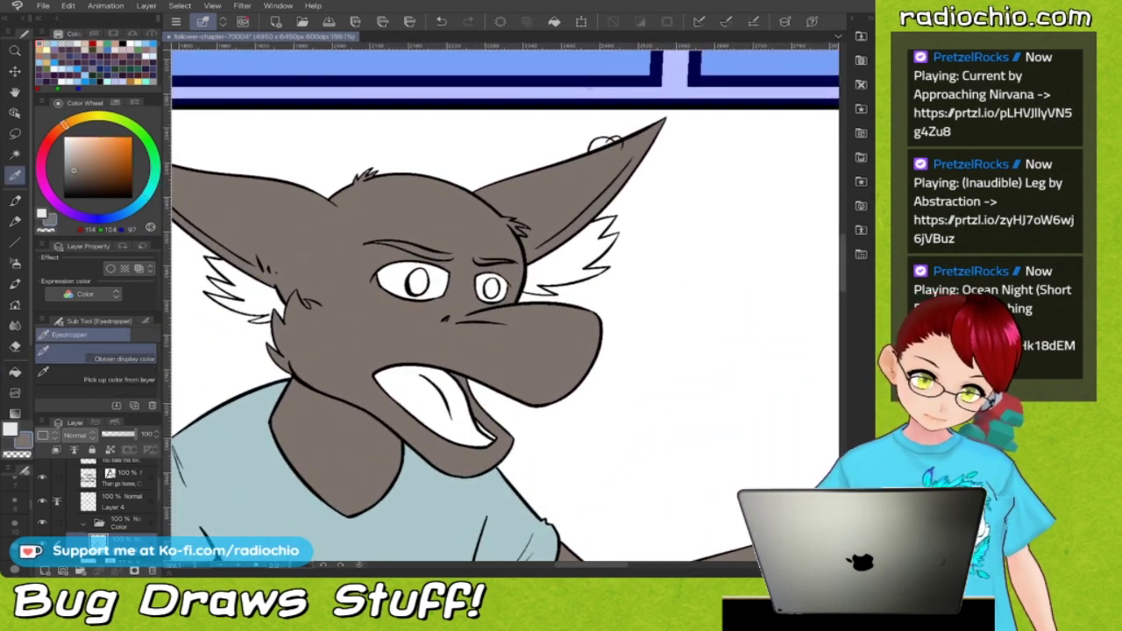
pyautogui.press('F6')
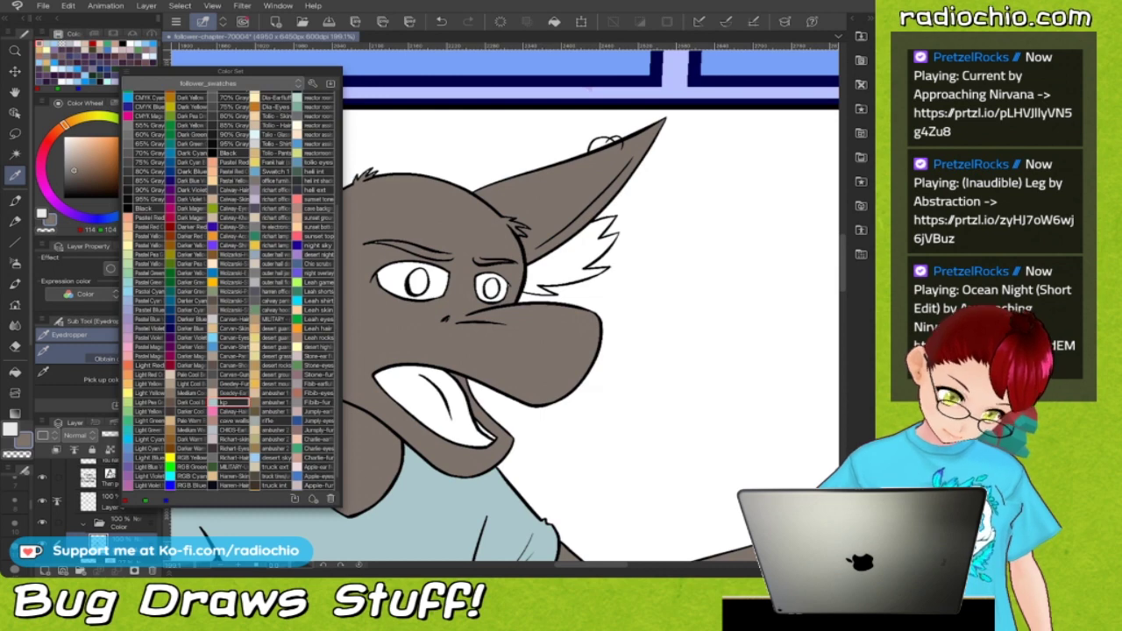
pyautogui.press('F6')
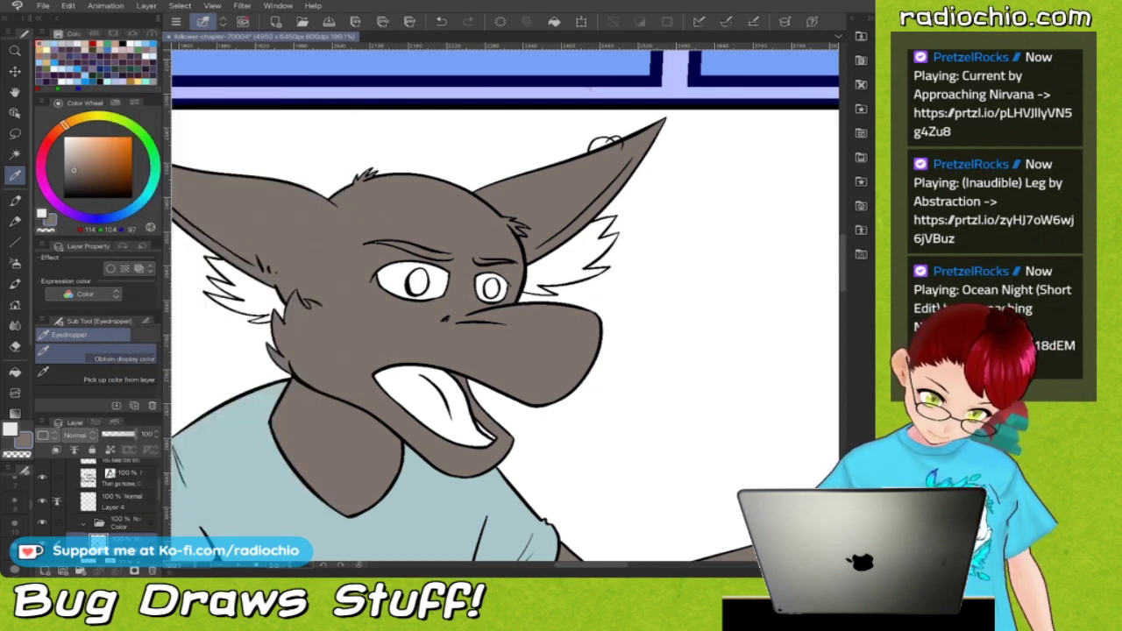
pyautogui.press('p')
pyautogui.press('g')
pyautogui.click(418, 282)
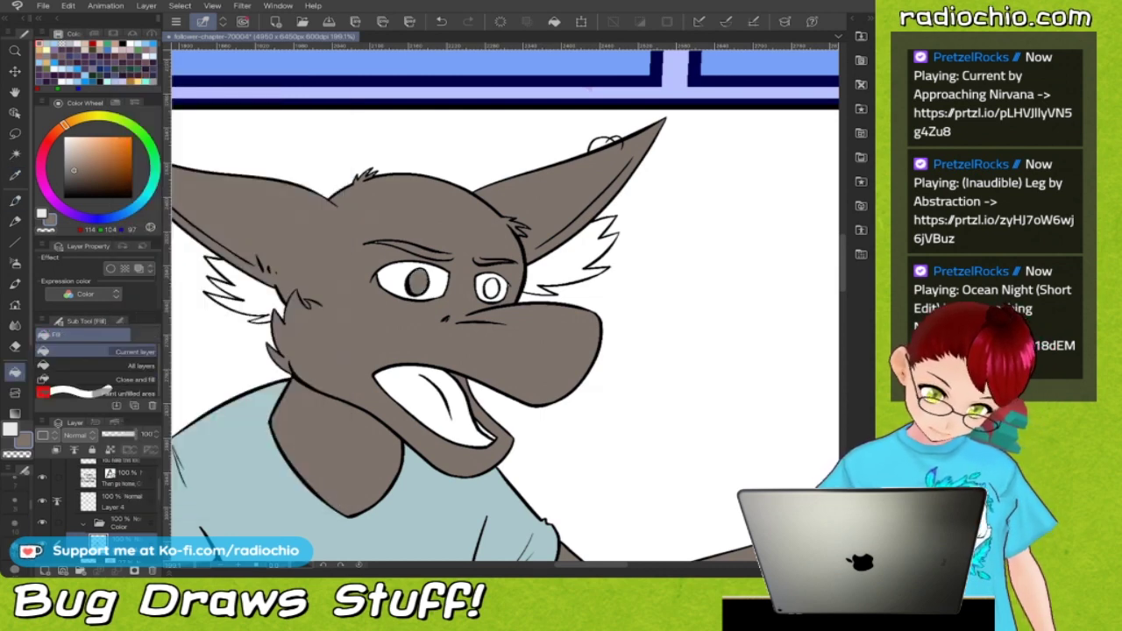
# Fill the smaller eye's iris with the grey-brown fur colour and both ear tufts with the peach swatch, RGB 210, 179, 156.
pyautogui.click(492, 289)
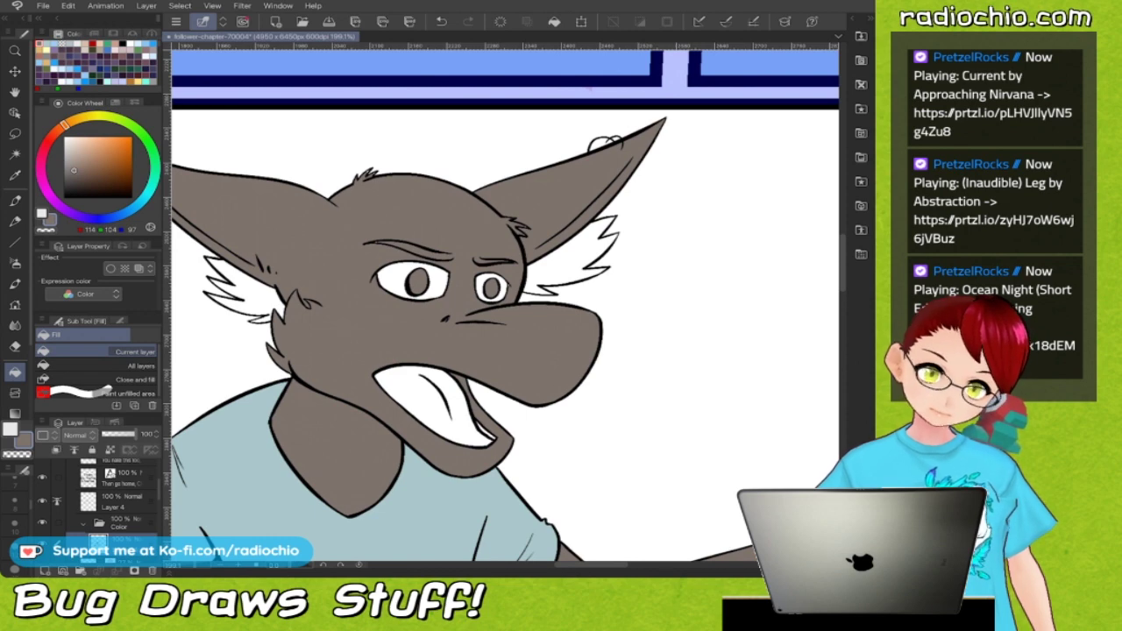
pyautogui.press('F6')
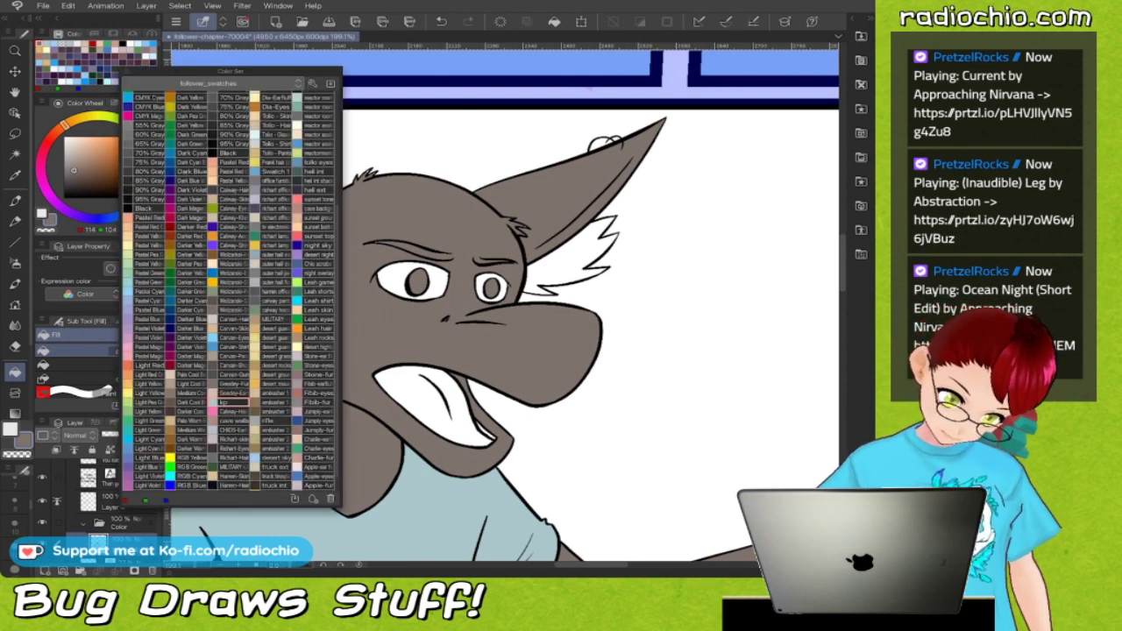
pyautogui.click(232, 393)
pyautogui.press('F6')
pyautogui.click(574, 256)
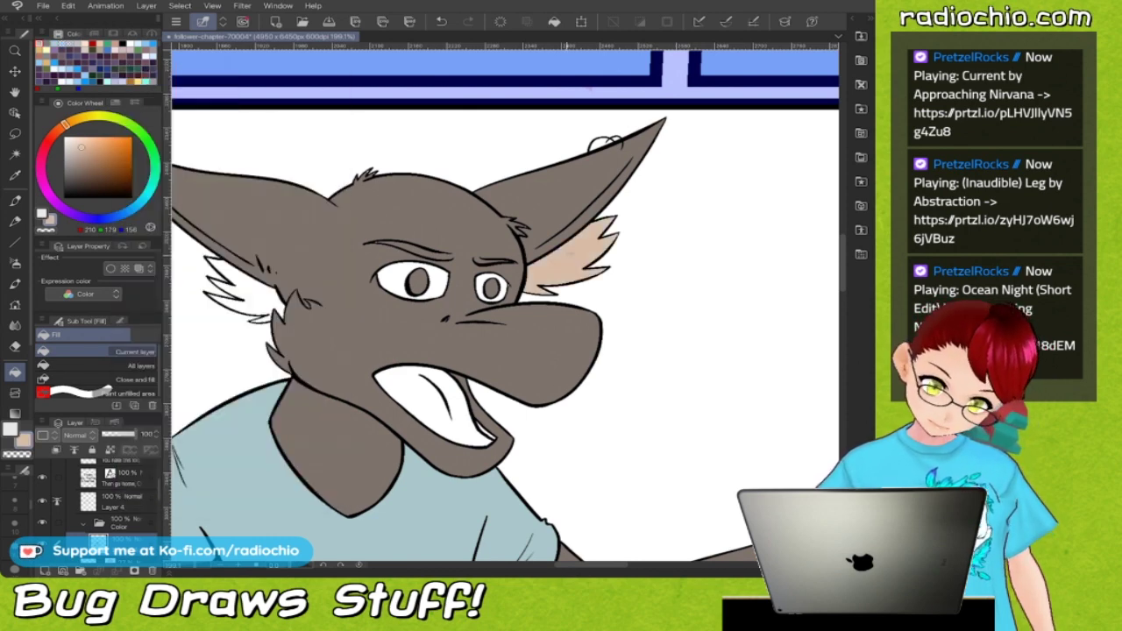
pyautogui.click(243, 291)
pyautogui.scroll(-4, 473, 236)
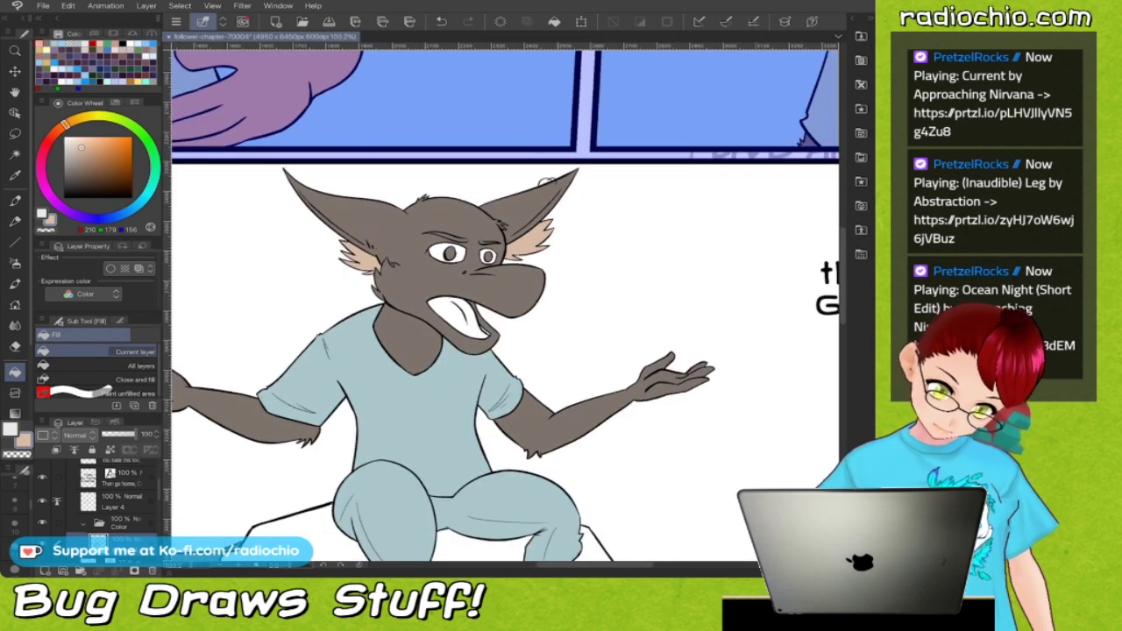
# Fill the inside of the character's open mouth, including the small gap beside the tongue line, with the Dark Red swatch.
pyautogui.press('F6')
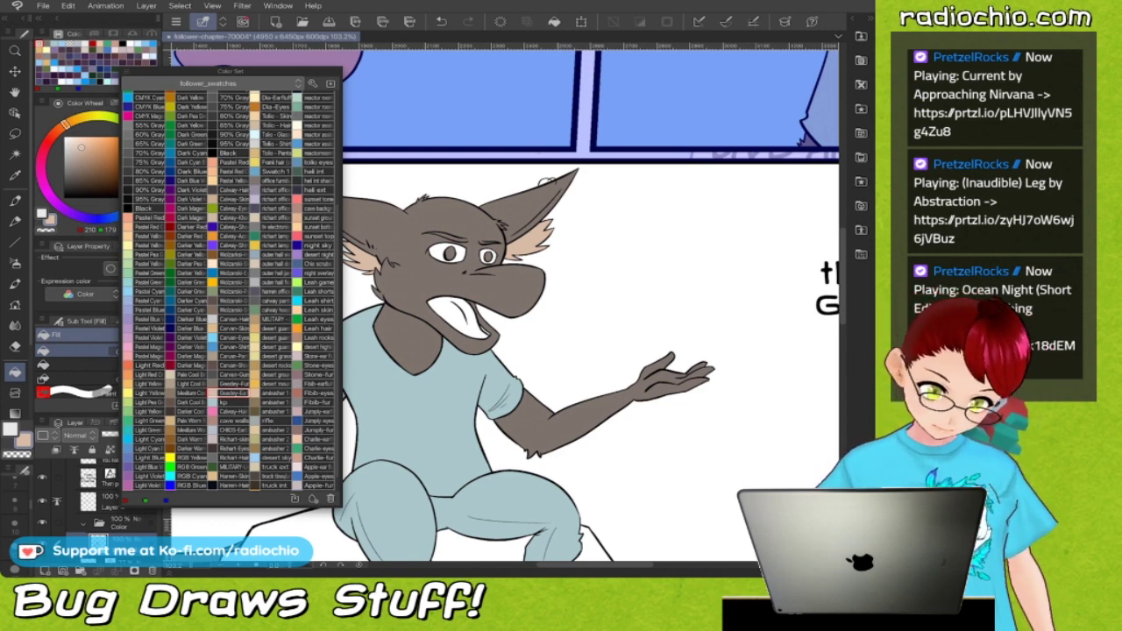
pyautogui.scroll(5, 231, 290)
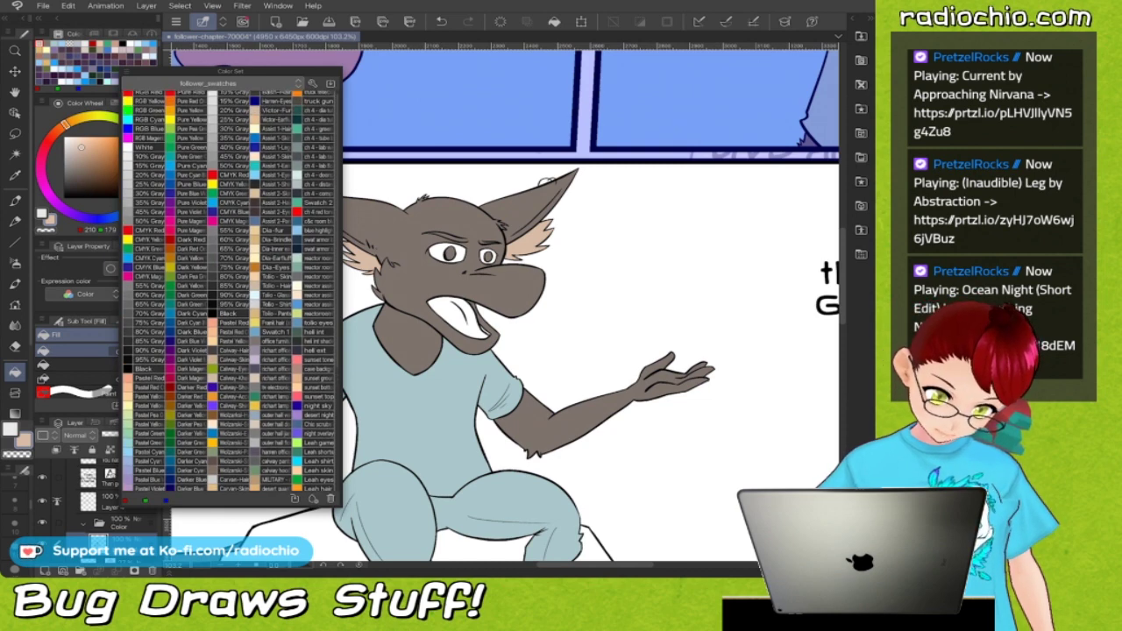
pyautogui.scroll(1, 252, 291)
pyautogui.press('Escape')
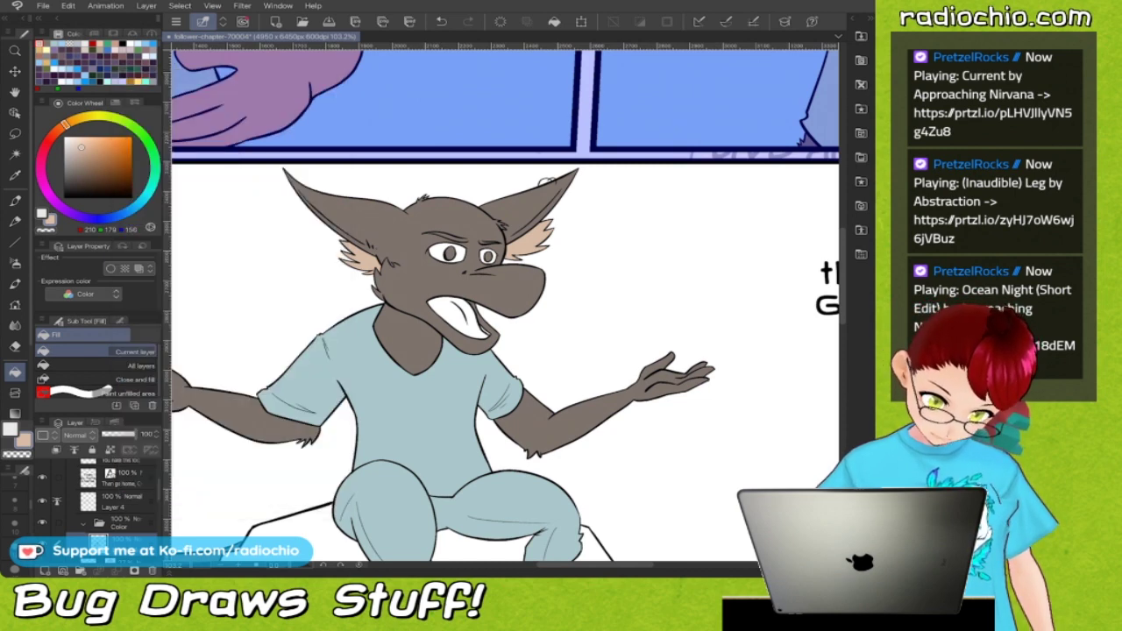
pyautogui.press('F4')
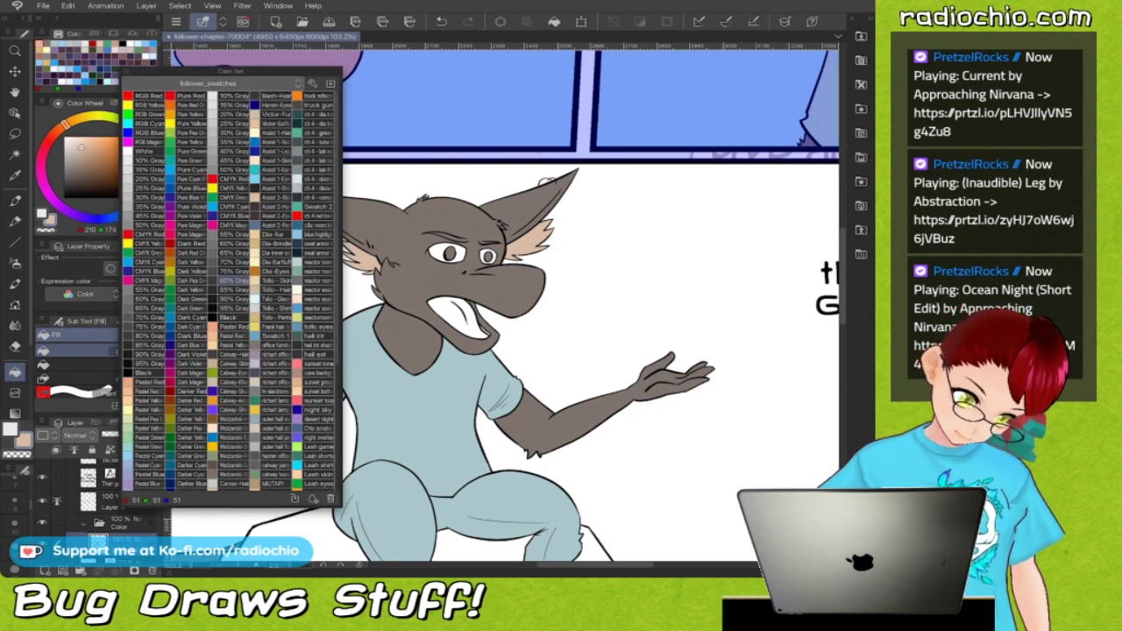
pyautogui.click(190, 243)
pyautogui.press('F4')
pyautogui.click(457, 315)
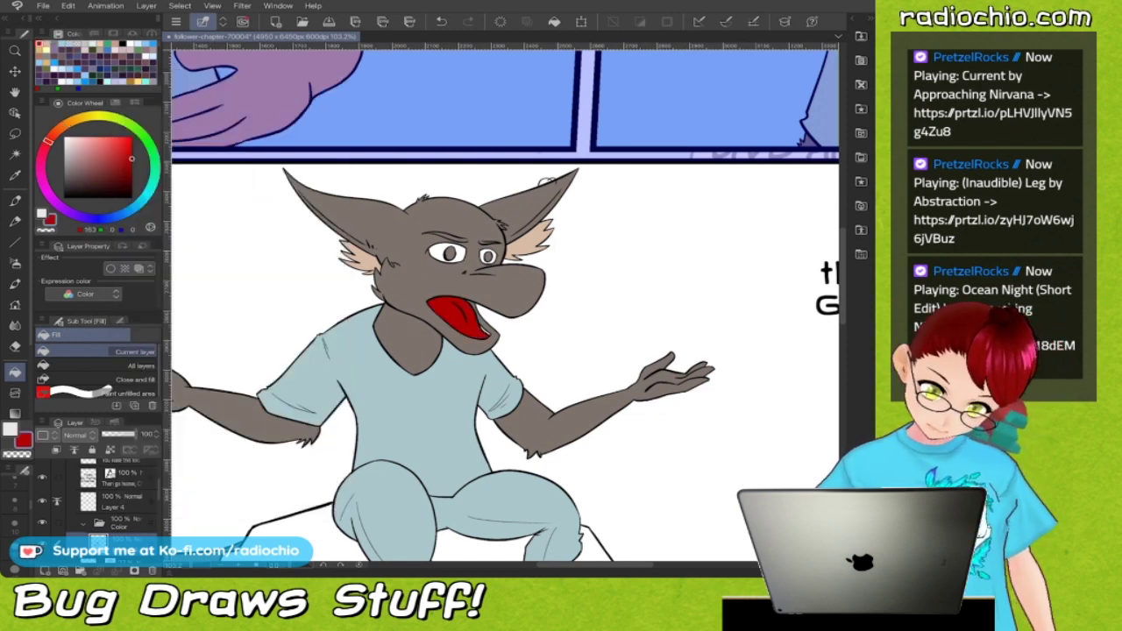
pyautogui.scroll(5, 491, 297)
pyautogui.click(477, 369)
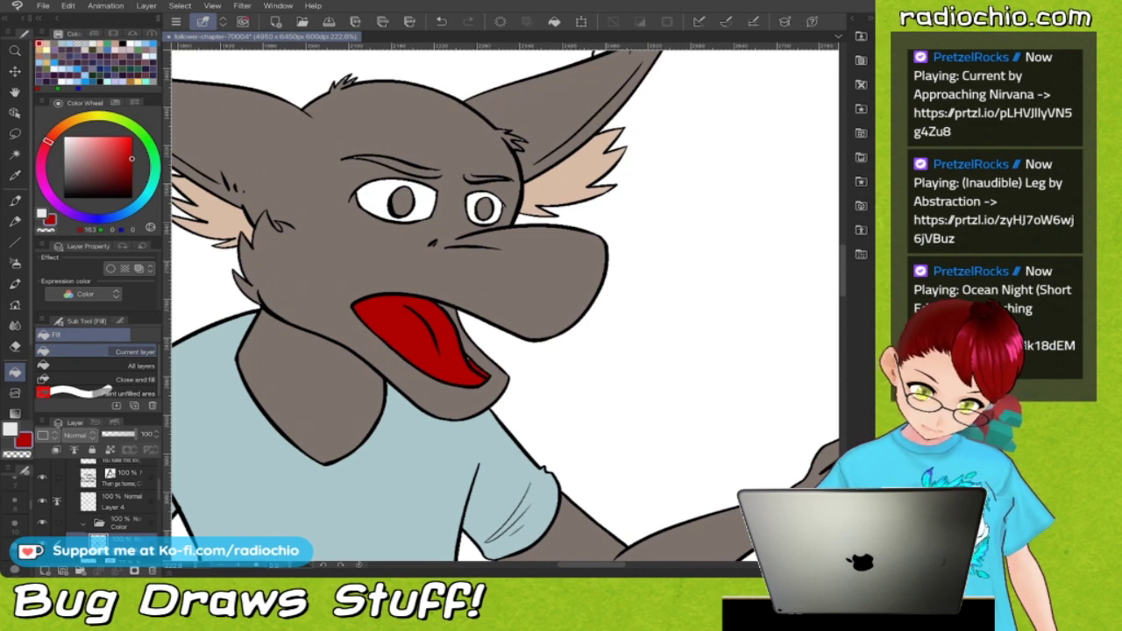
# Fill the whites of both eyes with the light grey swatch, RGB 230, 230, 230.
pyautogui.scroll(-5, 395, 291)
pyautogui.scroll(2, 326, 169)
pyautogui.press('F4')
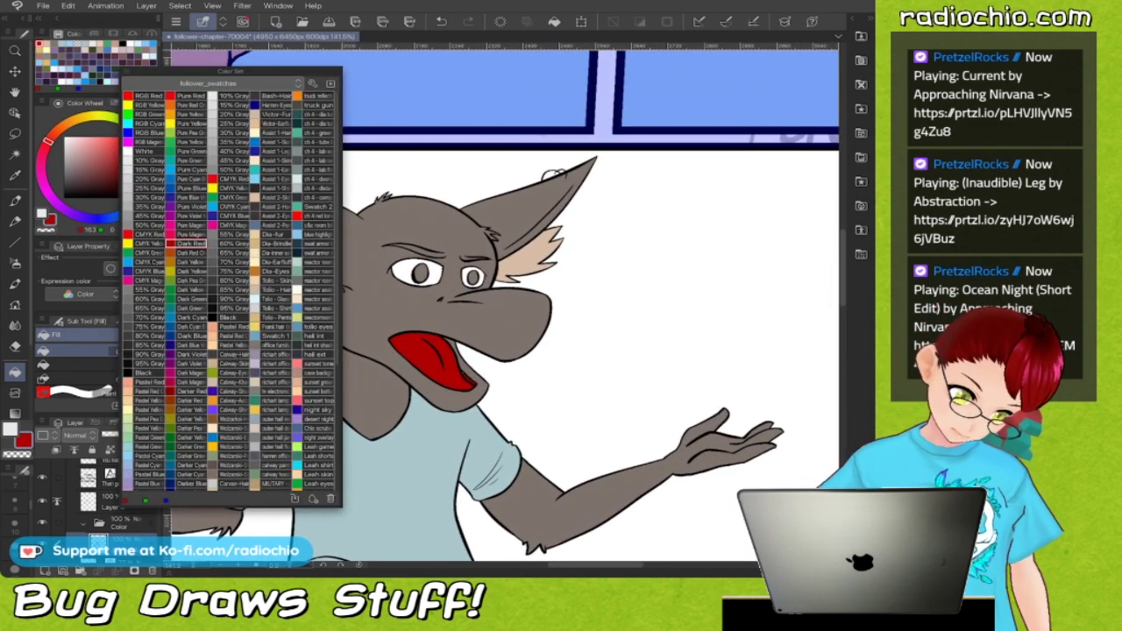
pyautogui.press('F4')
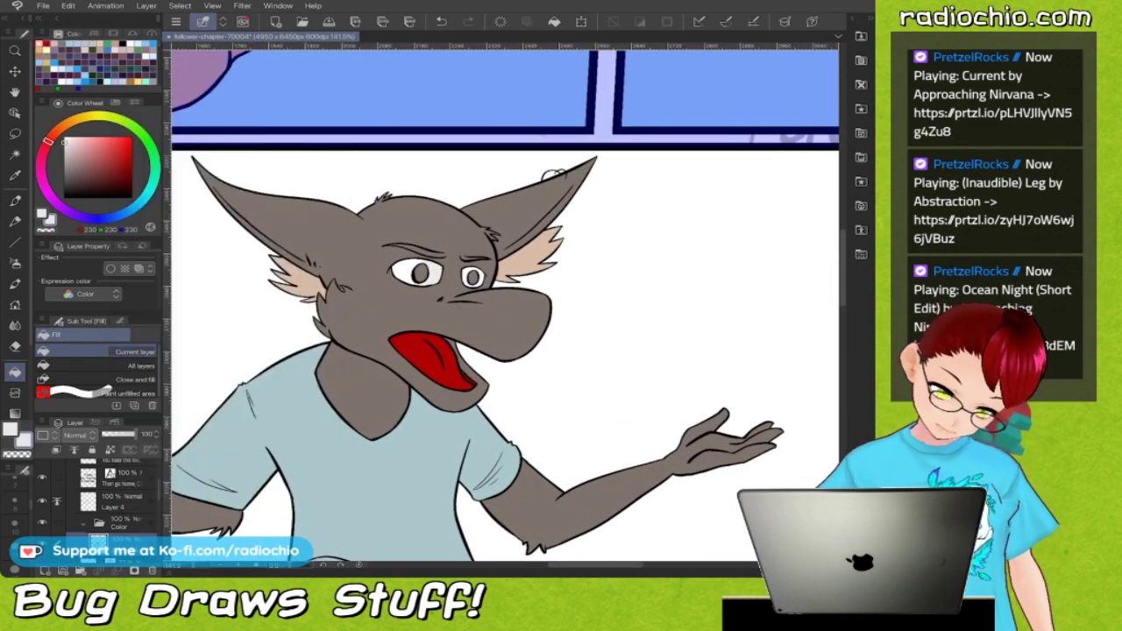
pyautogui.scroll(4, 519, 233)
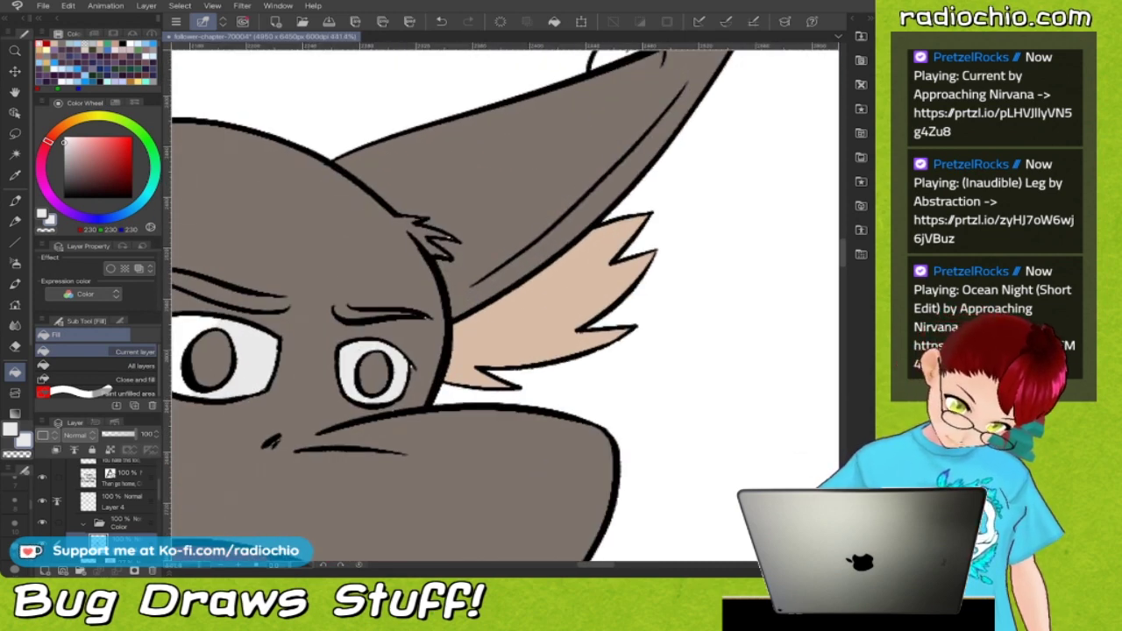
pyautogui.scroll(-2, 505, 302)
pyautogui.scroll(-3, 504, 302)
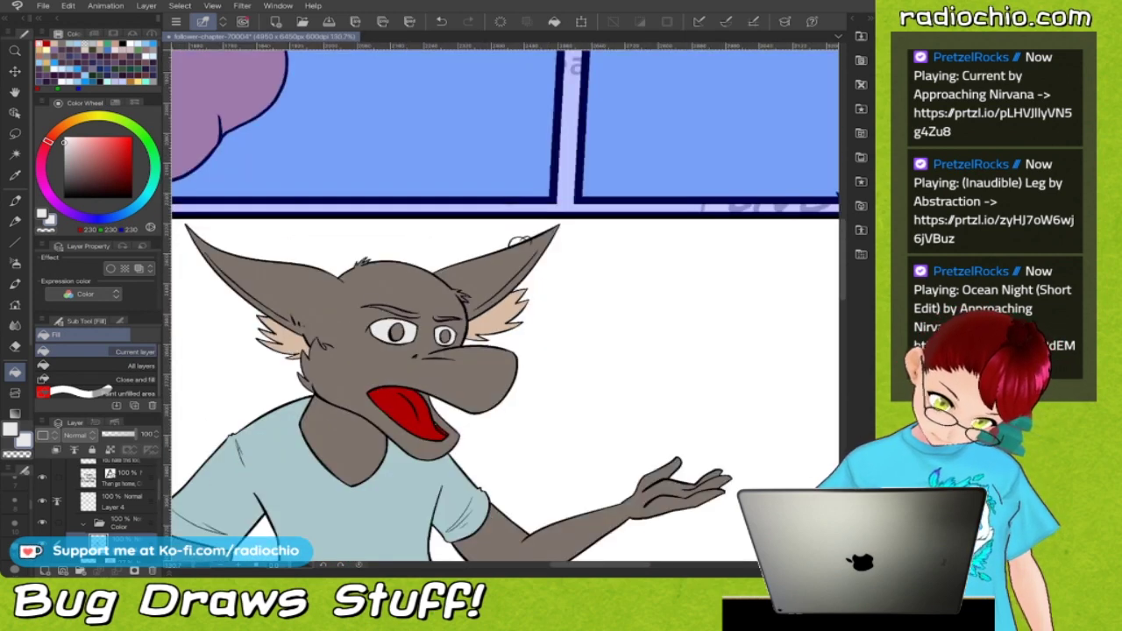
pyautogui.scroll(-4, 518, 241)
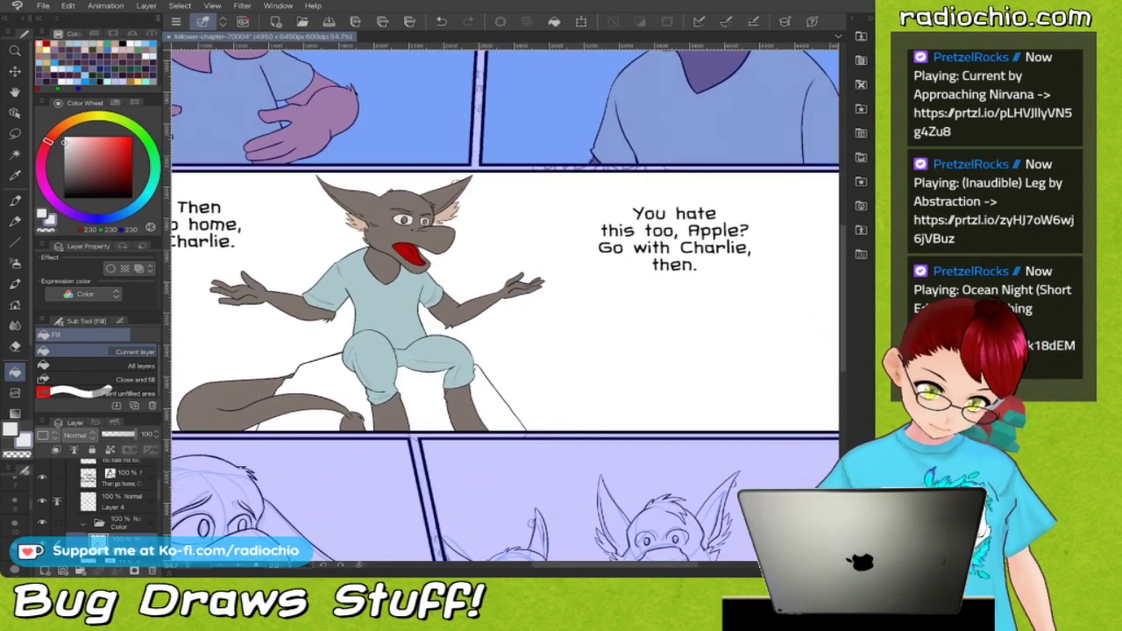
# Fill the small ring on the upper edge of the character's ear with the blue-grey swatch, RGB 172, 182, 191.
pyautogui.scroll(6, 458, 155)
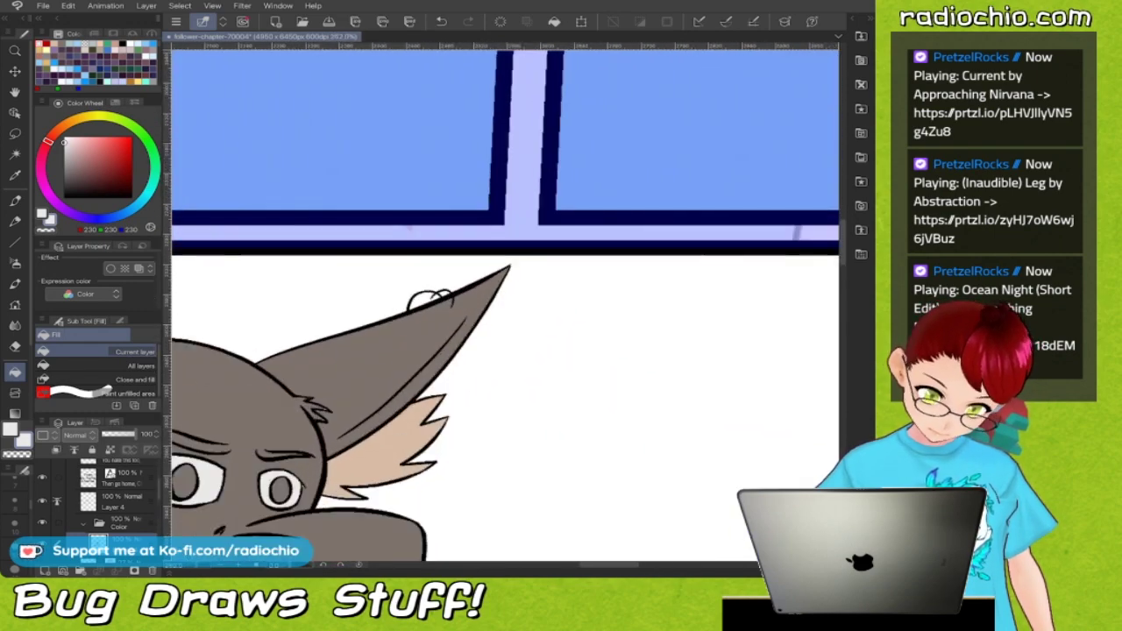
pyautogui.press('c')
pyautogui.scroll(-3, 230, 290)
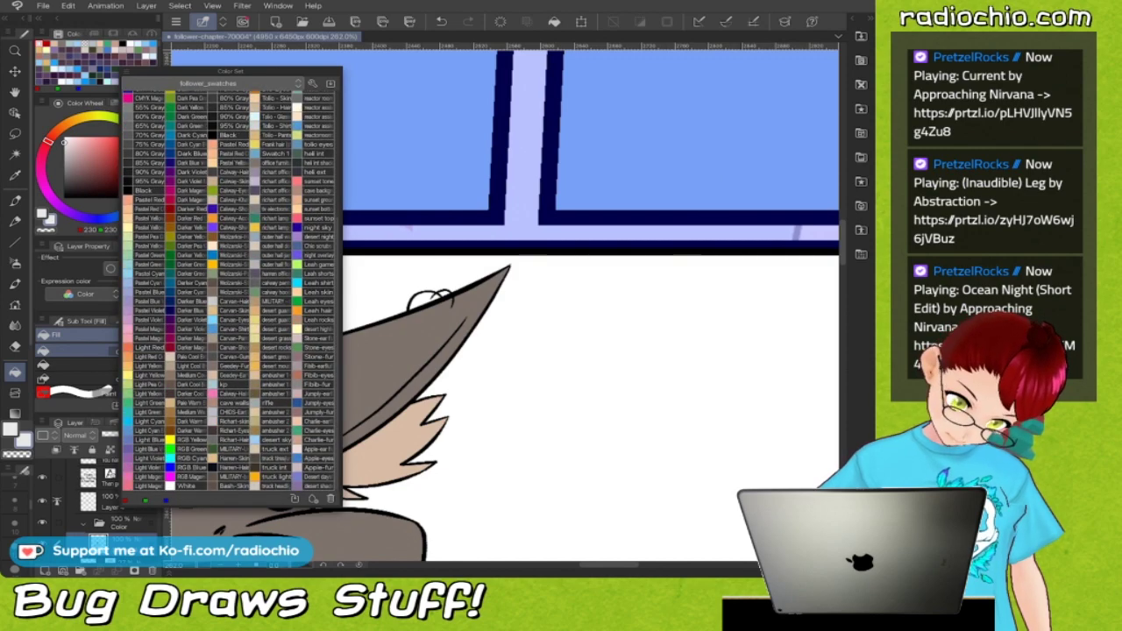
pyautogui.click(232, 412)
pyautogui.click(424, 303)
pyautogui.scroll(-5, 397, 309)
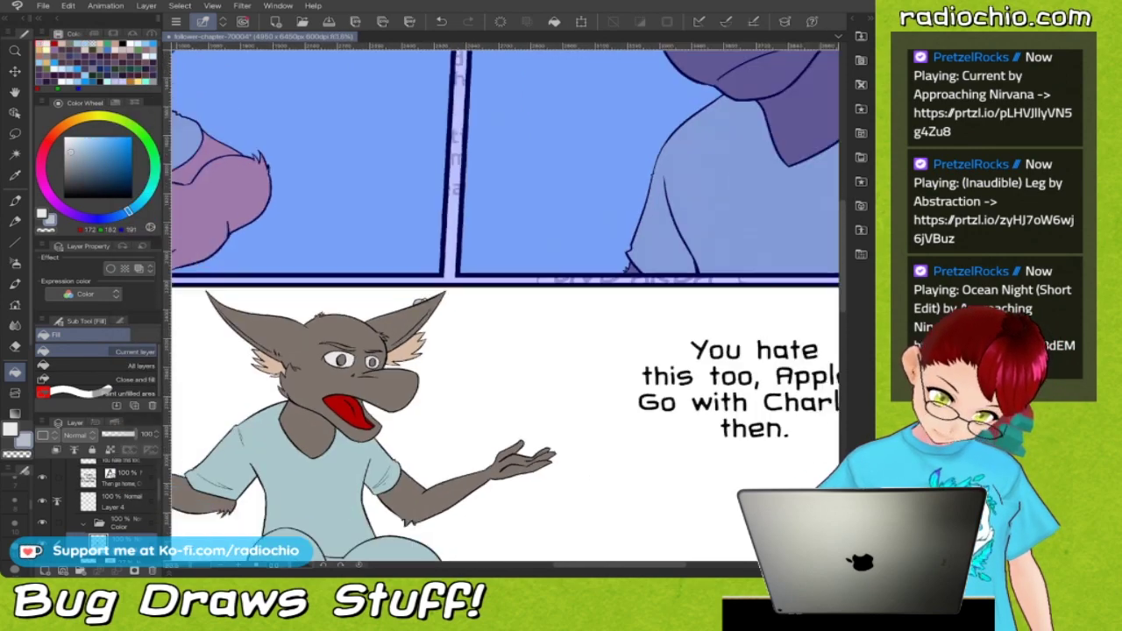
# Fill every visible section of the rock under the seated character with the sandy desert swatch, RGB 216, 174, 101.
pyautogui.scroll(-4, 505, 305)
pyautogui.press('c')
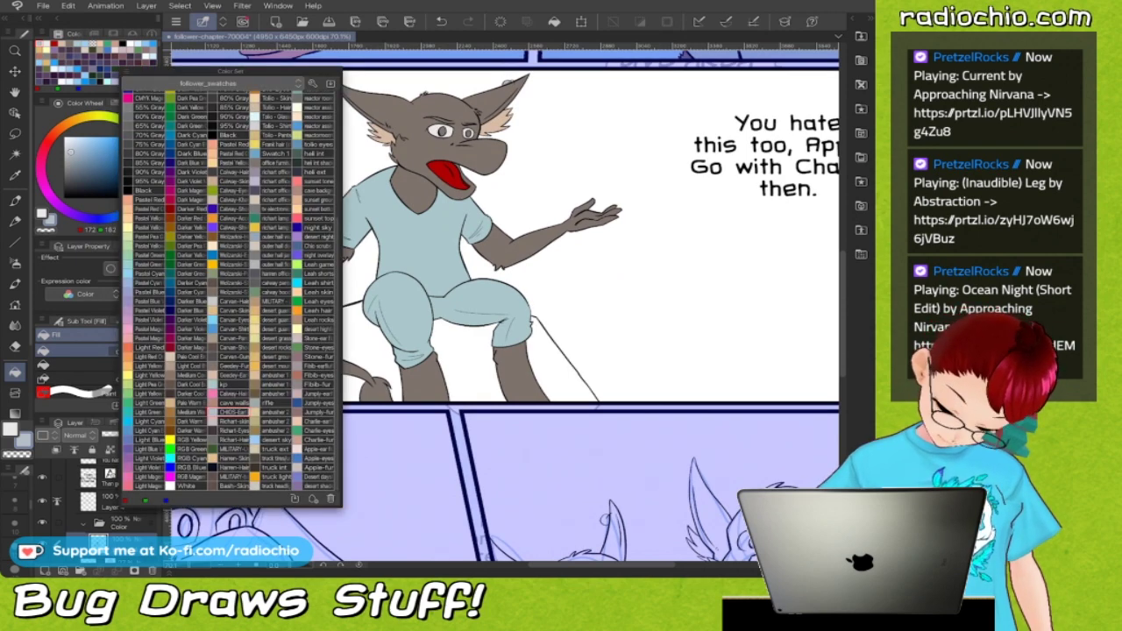
pyautogui.click(275, 348)
pyautogui.click(338, 337)
pyautogui.click(316, 390)
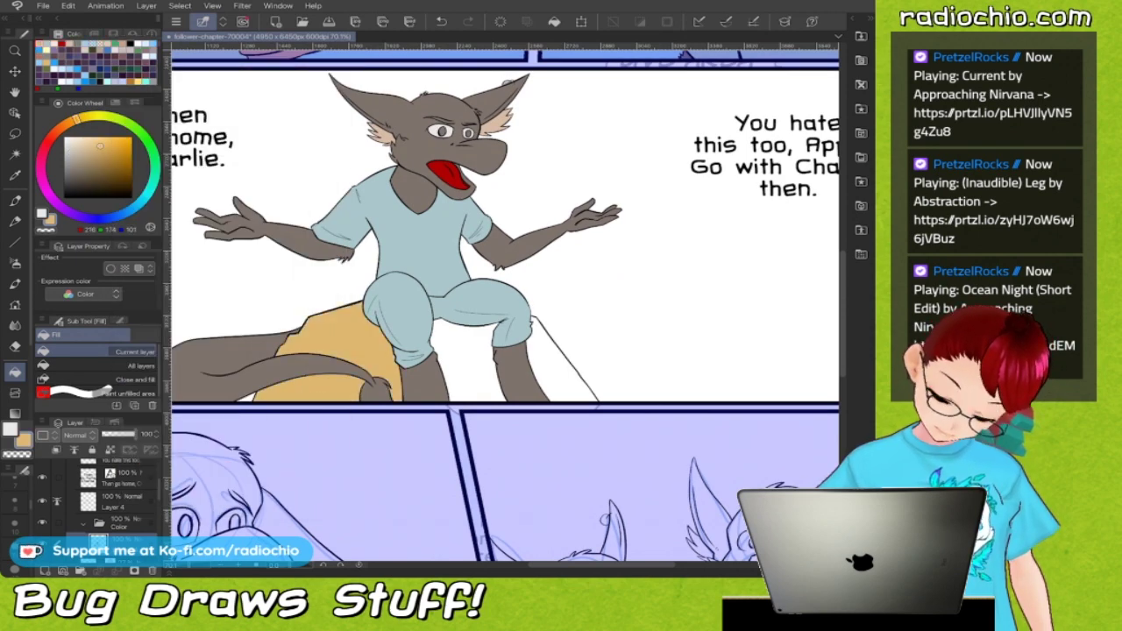
pyautogui.click(469, 386)
pyautogui.click(557, 378)
pyautogui.scroll(-5, 465, 452)
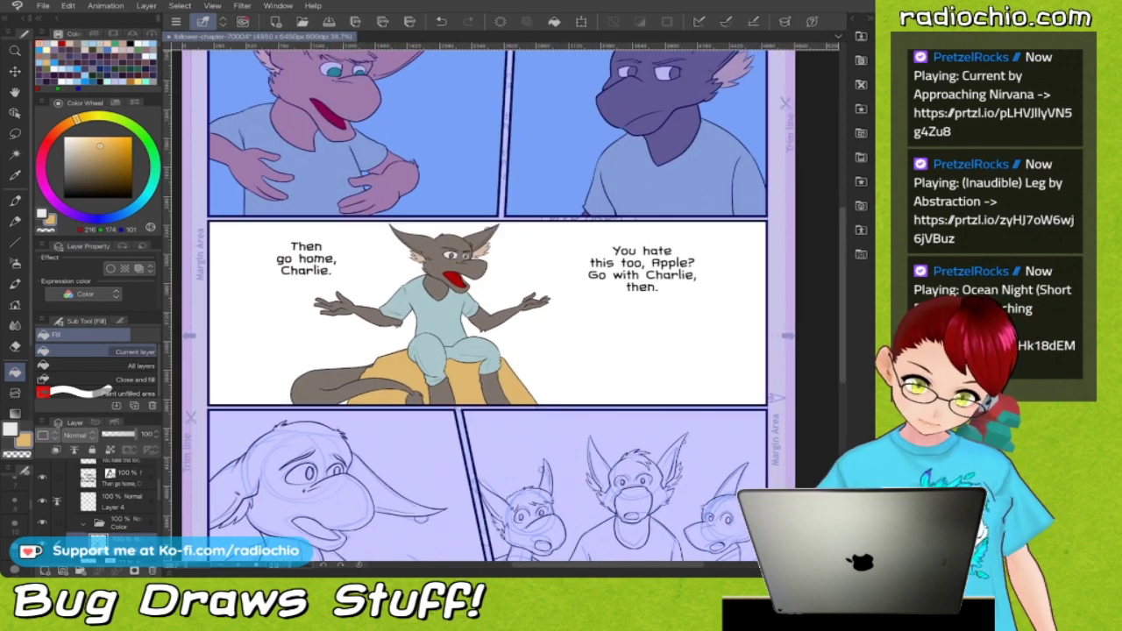
pyautogui.scroll(1, 464, 451)
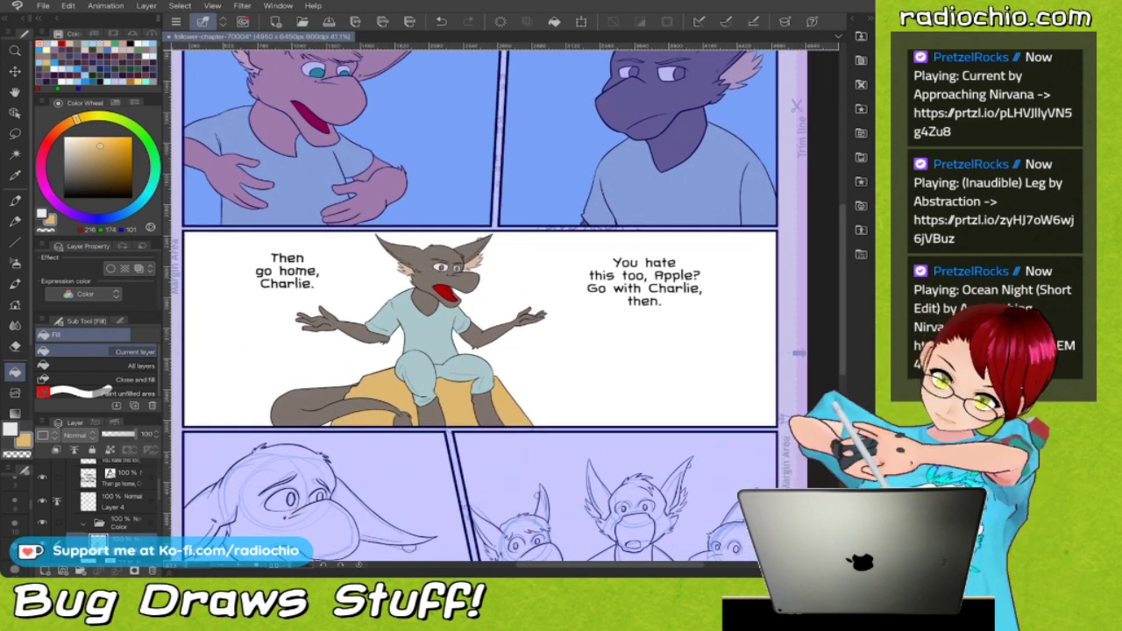
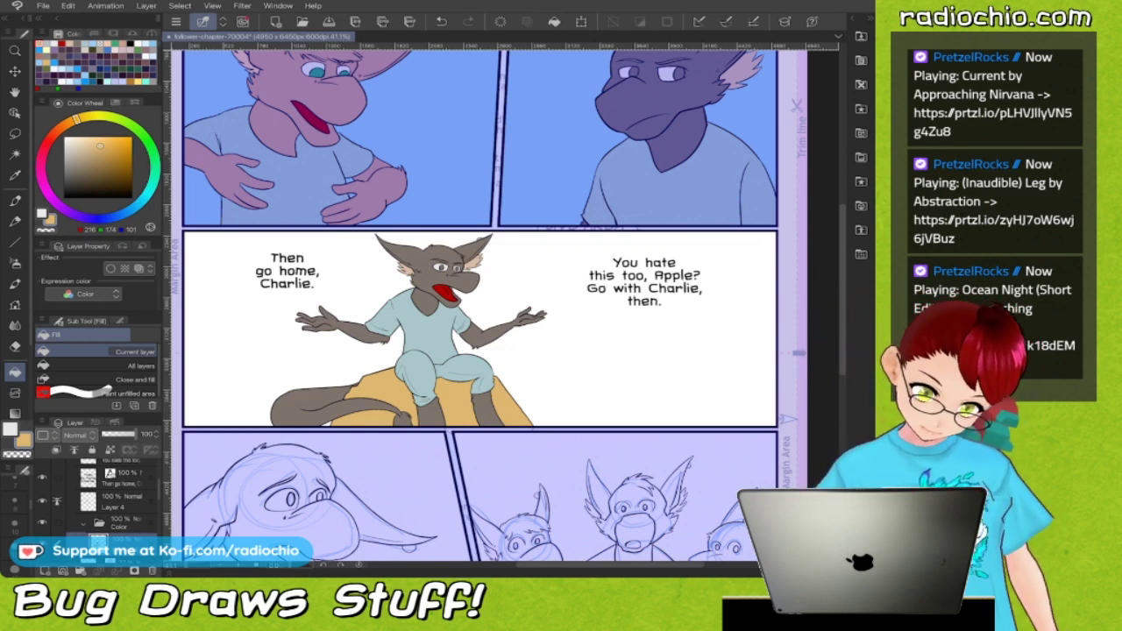
# Create a new layer for the background and place it beneath Layer 14 inside the Color folder.
pyautogui.scroll(-2, 504, 397)
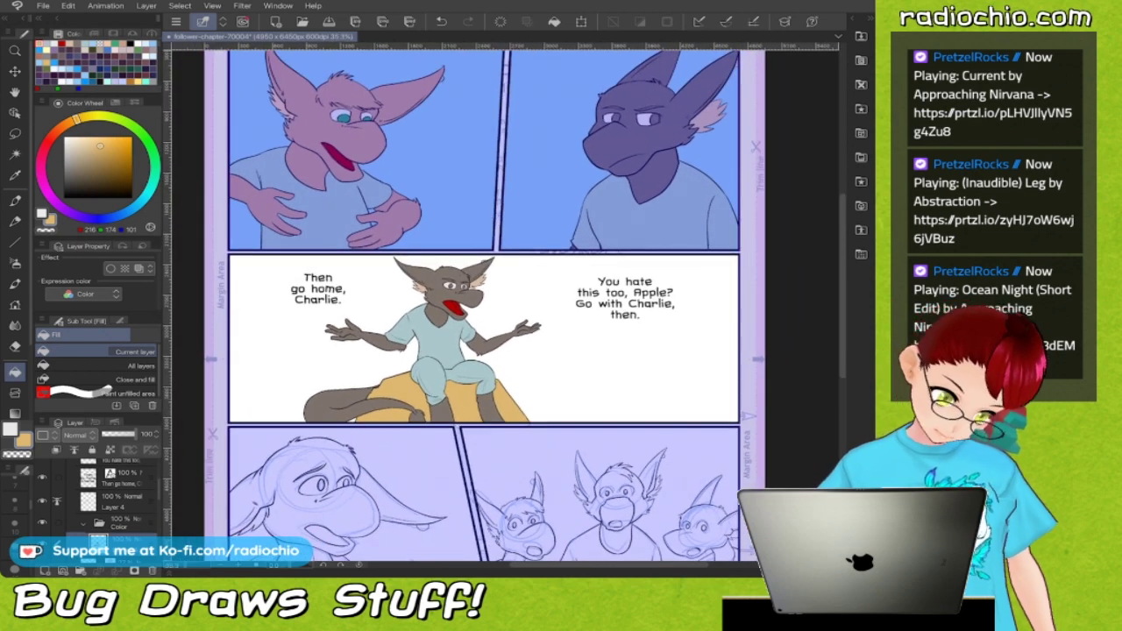
pyautogui.scroll(-2, 109, 508)
pyautogui.hotkey('ctrl', 'shift', 'n')
pyautogui.moveTo(123, 494); pyautogui.dragTo(123, 531)
pyautogui.click(124, 540)
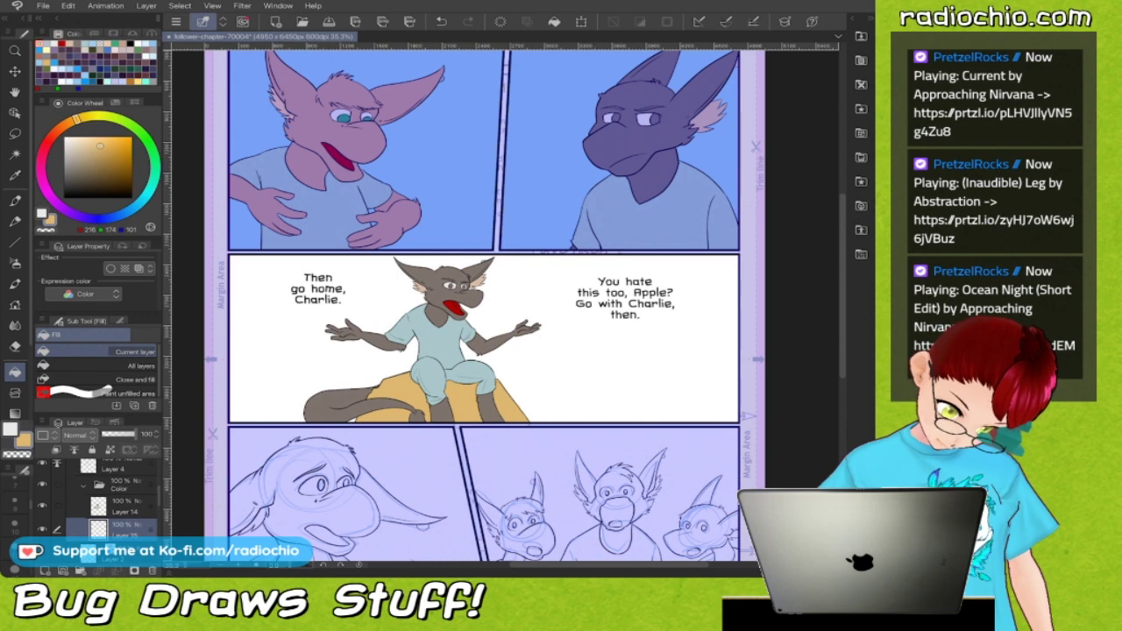
pyautogui.click(119, 460)
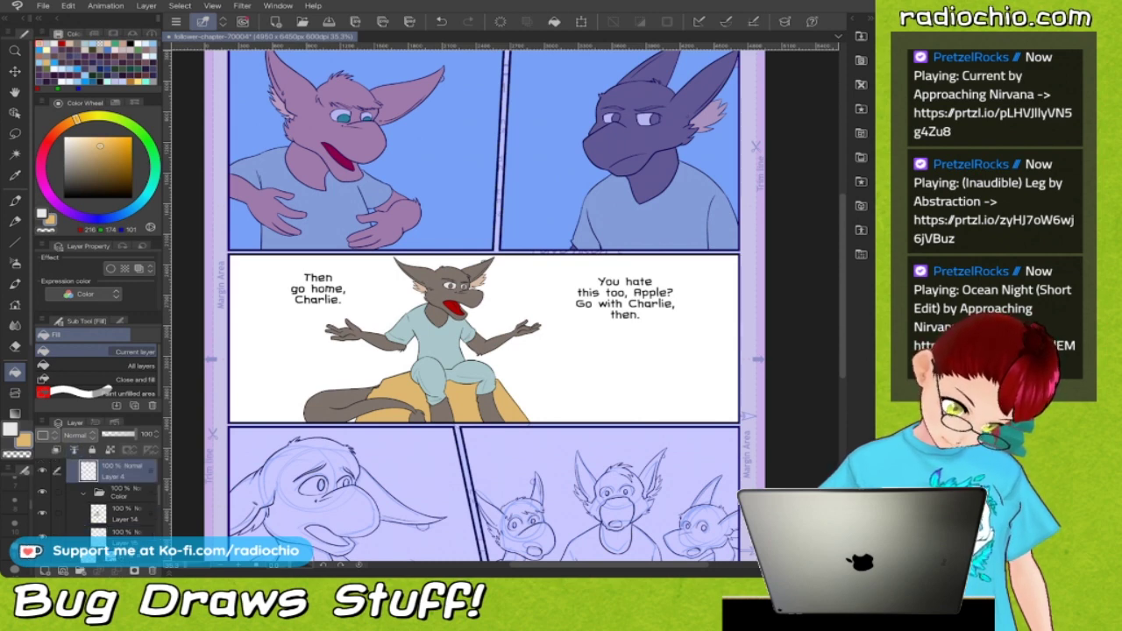
pyautogui.click(122, 532)
# Fill a rectangular selection around the third panel with the light blue desert sky swatch, RGB 145, 199, 240, and deselect.
pyautogui.press('F6')
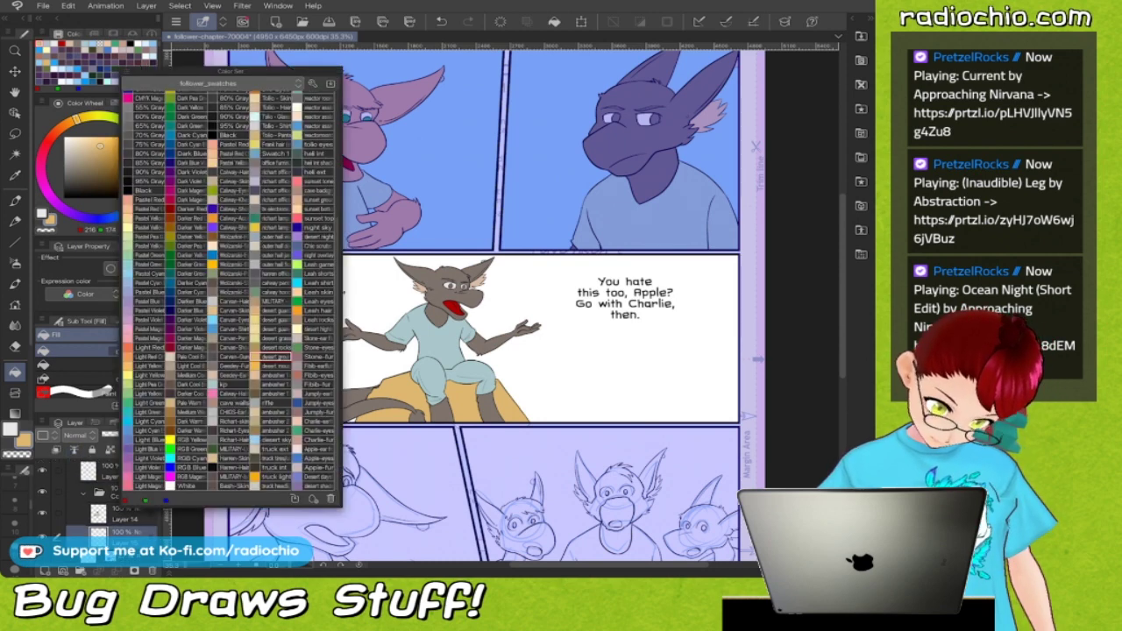
pyautogui.press('Escape')
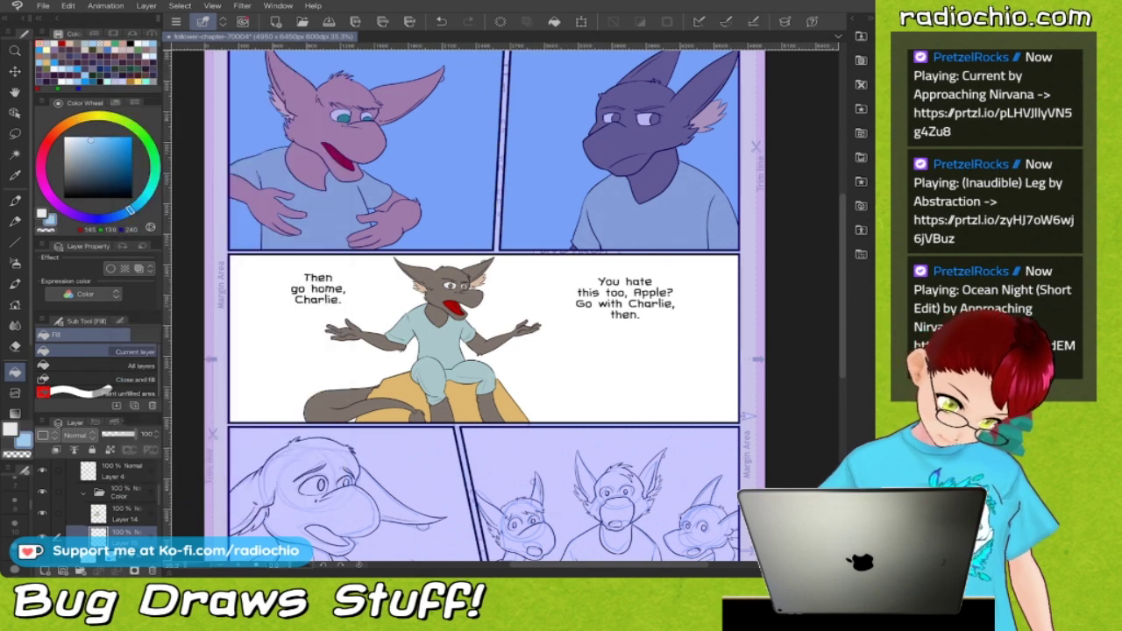
pyautogui.press('m')
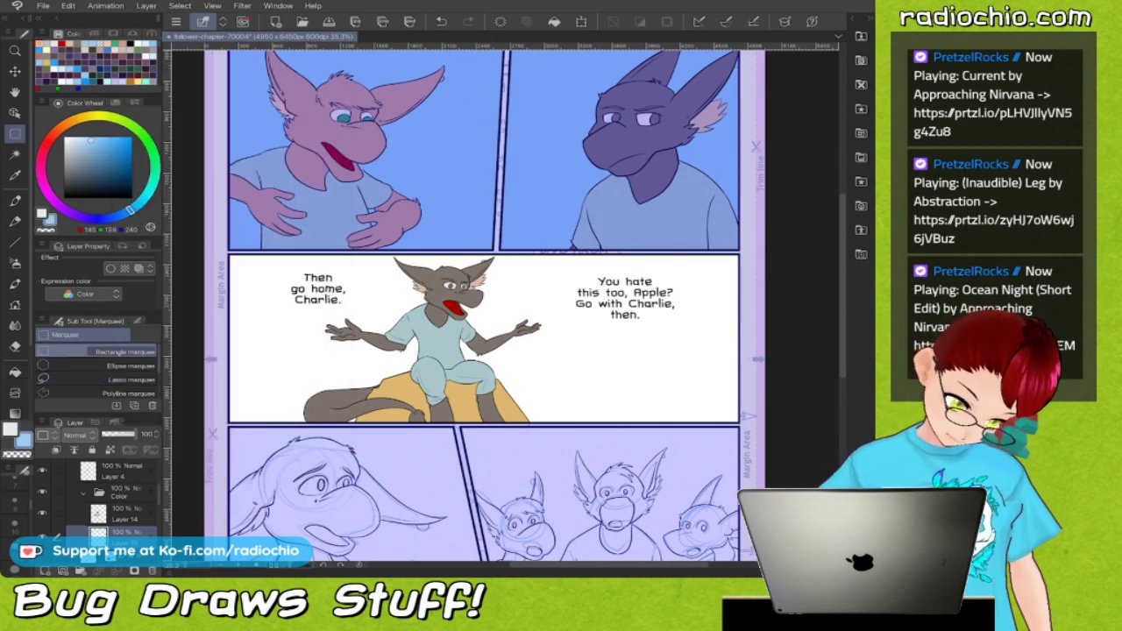
pyautogui.moveTo(218, 244); pyautogui.dragTo(749, 430)
pyautogui.press('g')
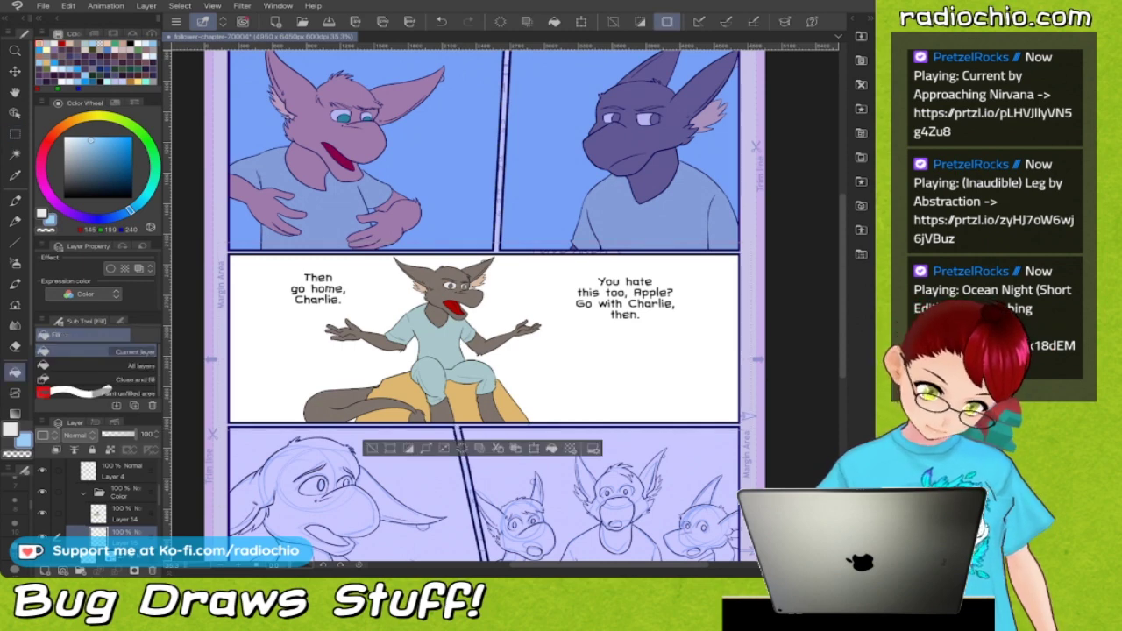
pyautogui.click(574, 360)
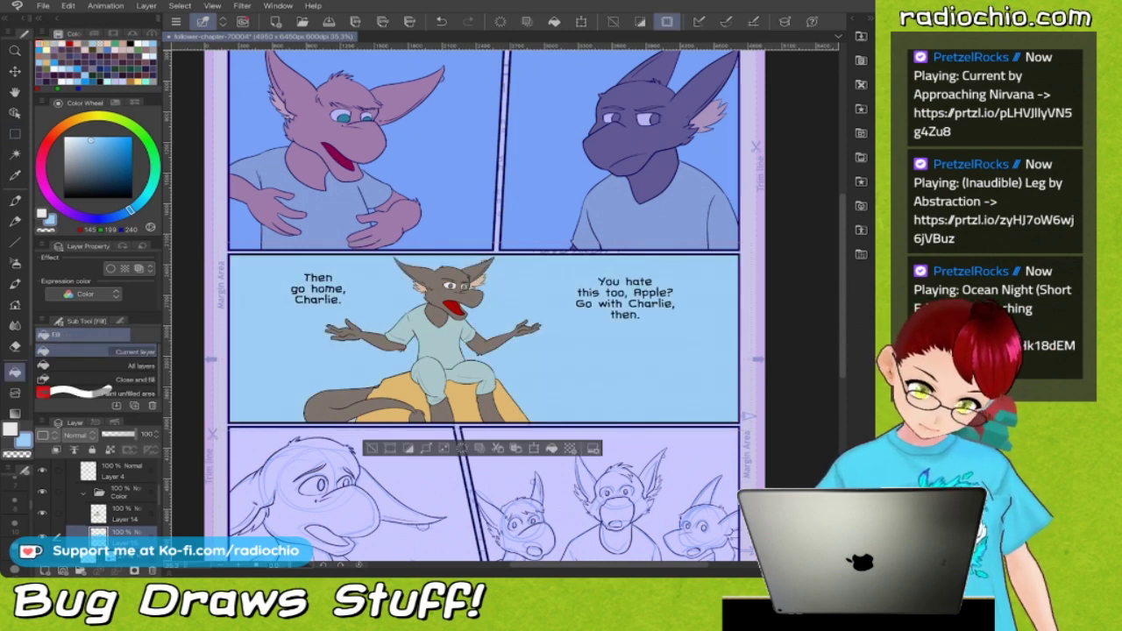
pyautogui.hotkey('ctrl', 'd')
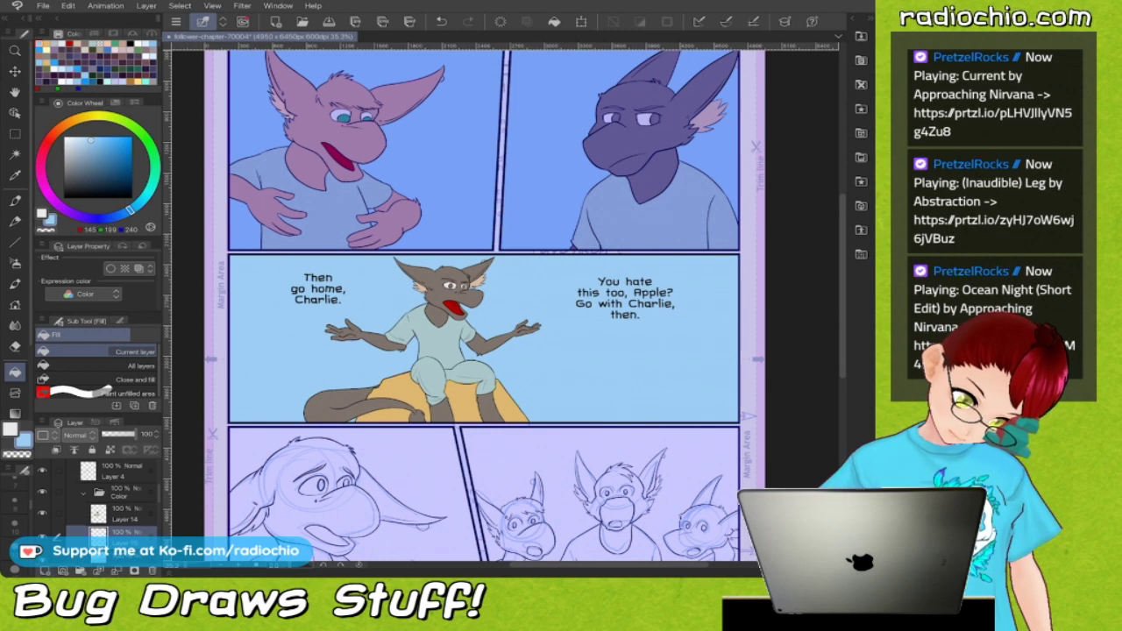
# Fill a freehand selection with an uneven horizon across the third panel's lower part with the desert ground swatch, RGB 235, 176, 69, and deselect.
pyautogui.press('c')
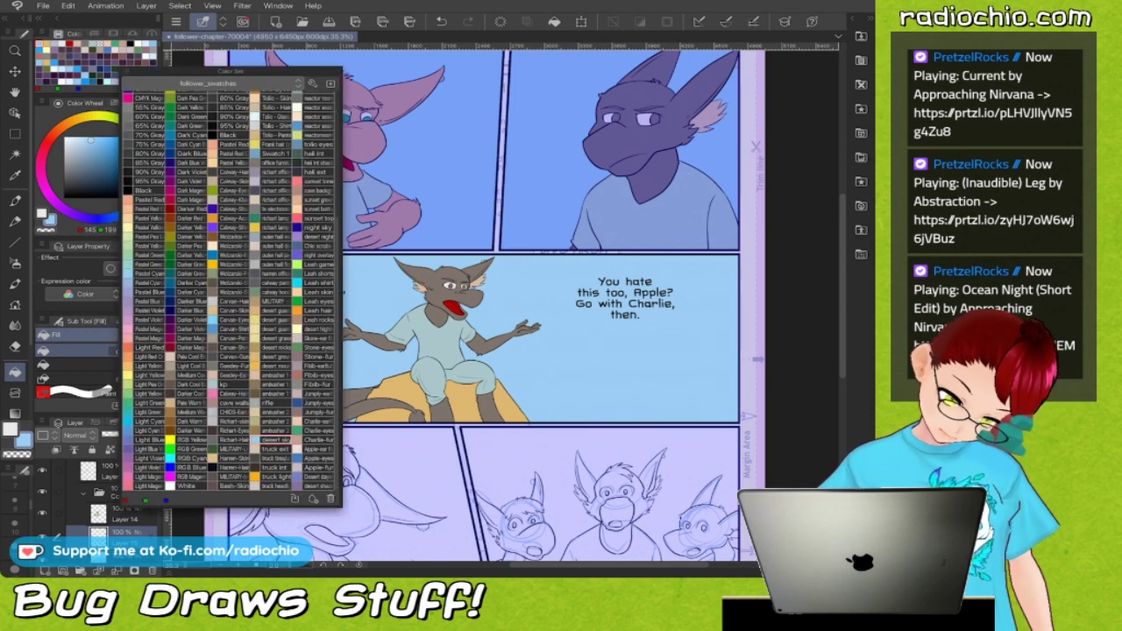
pyautogui.click(274, 366)
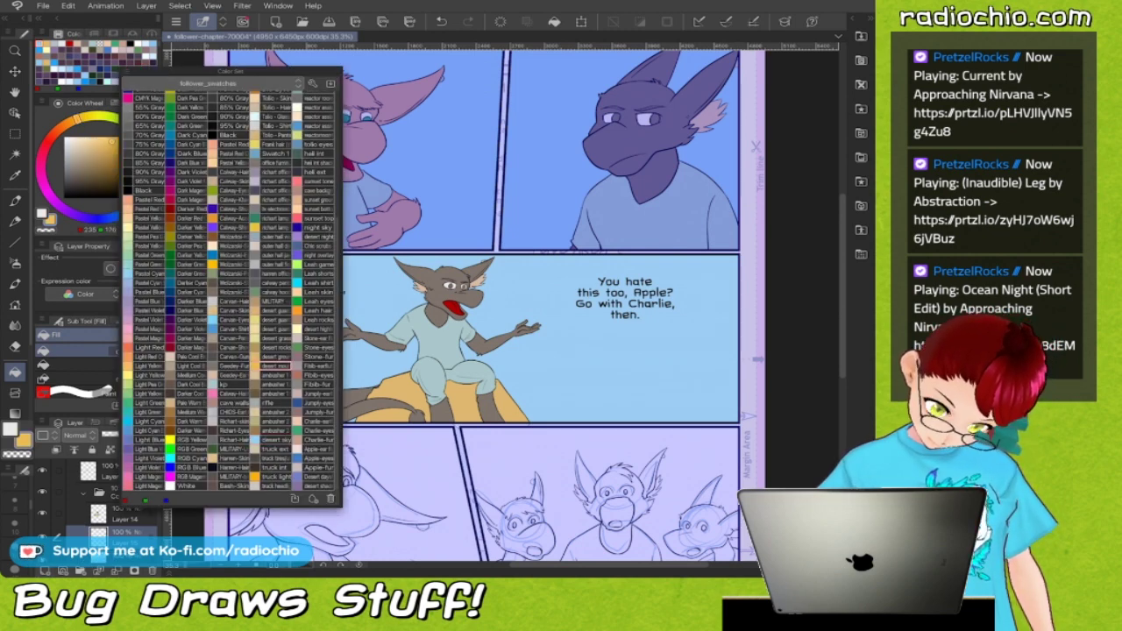
pyautogui.press('c')
pyautogui.press('m')
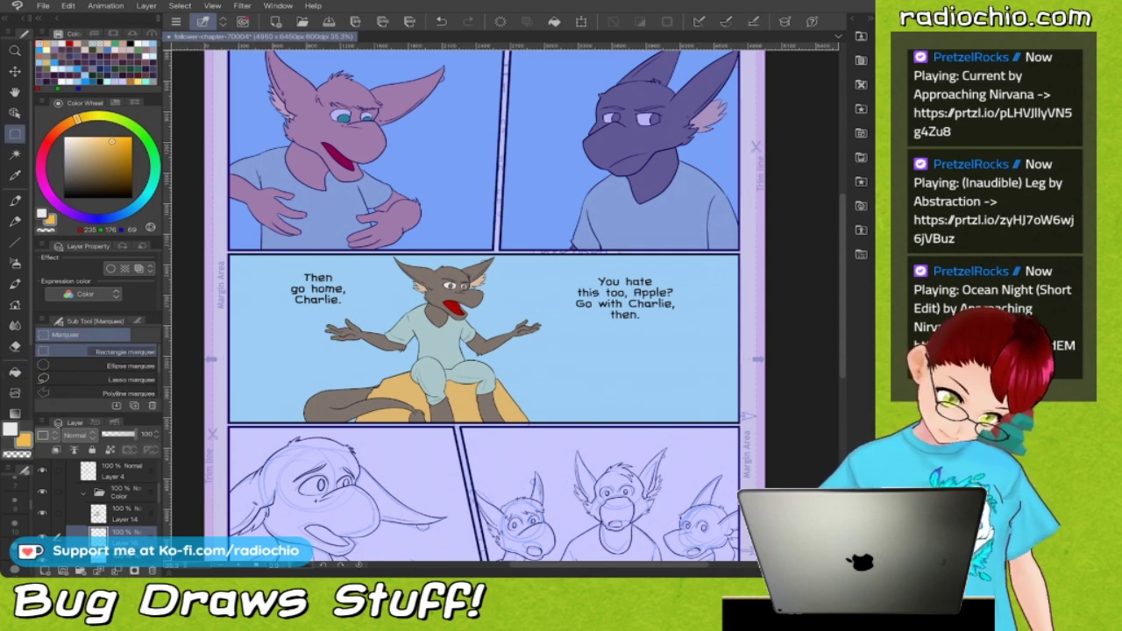
pyautogui.click(129, 380)
pyautogui.moveTo(614, 325); pyautogui.dragTo(563, 233)
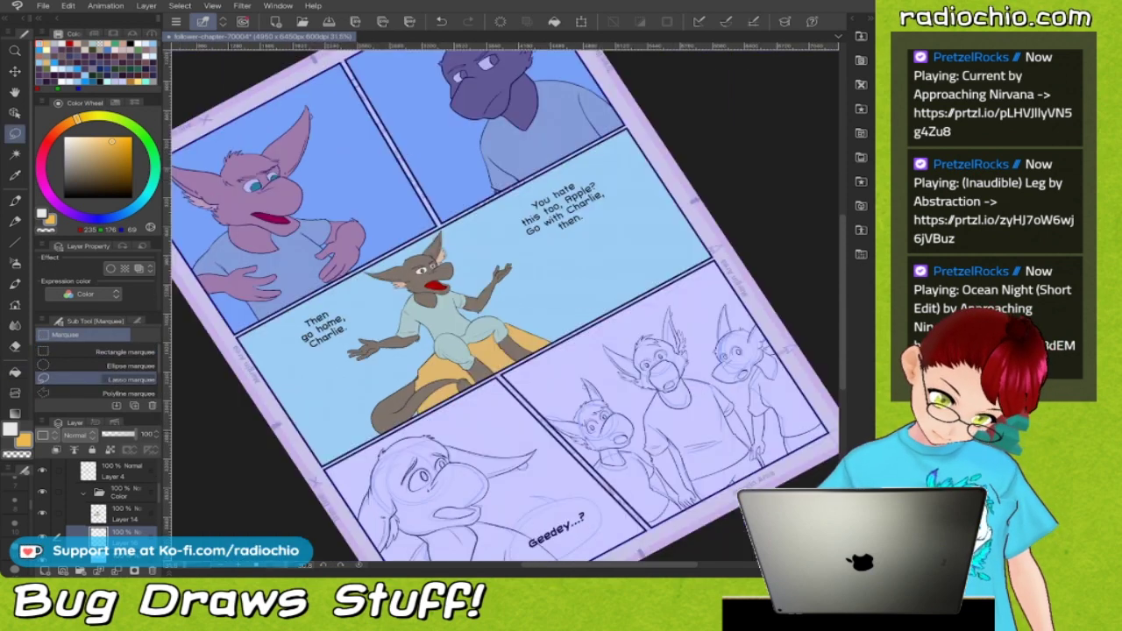
pyautogui.scroll(2, 461, 264)
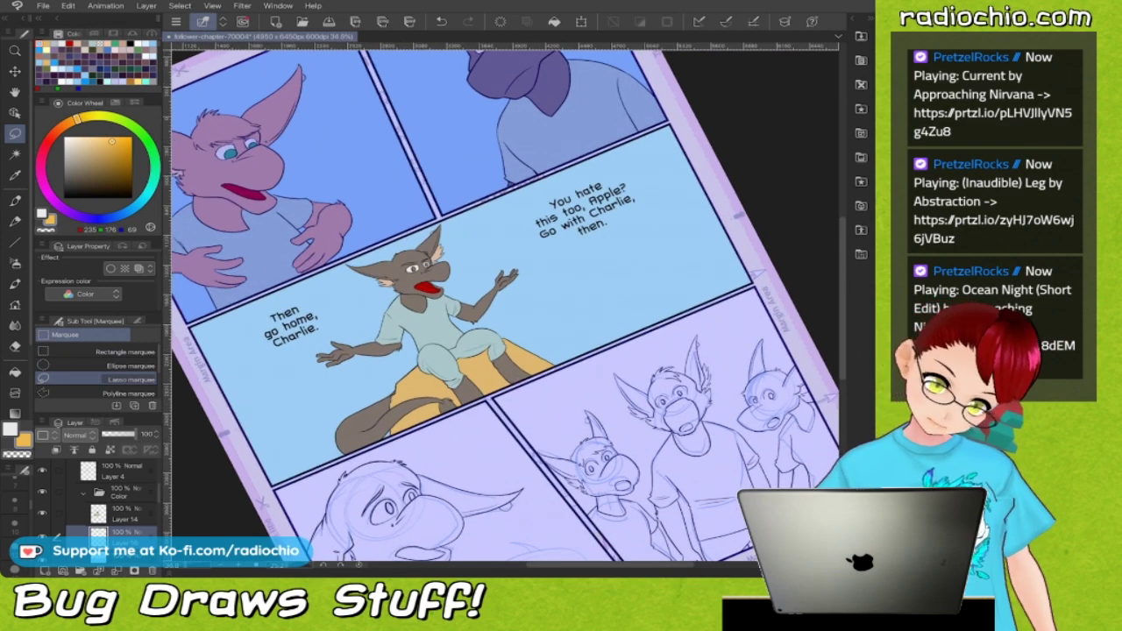
pyautogui.moveTo(347, 389); pyautogui.dragTo(525, 310)
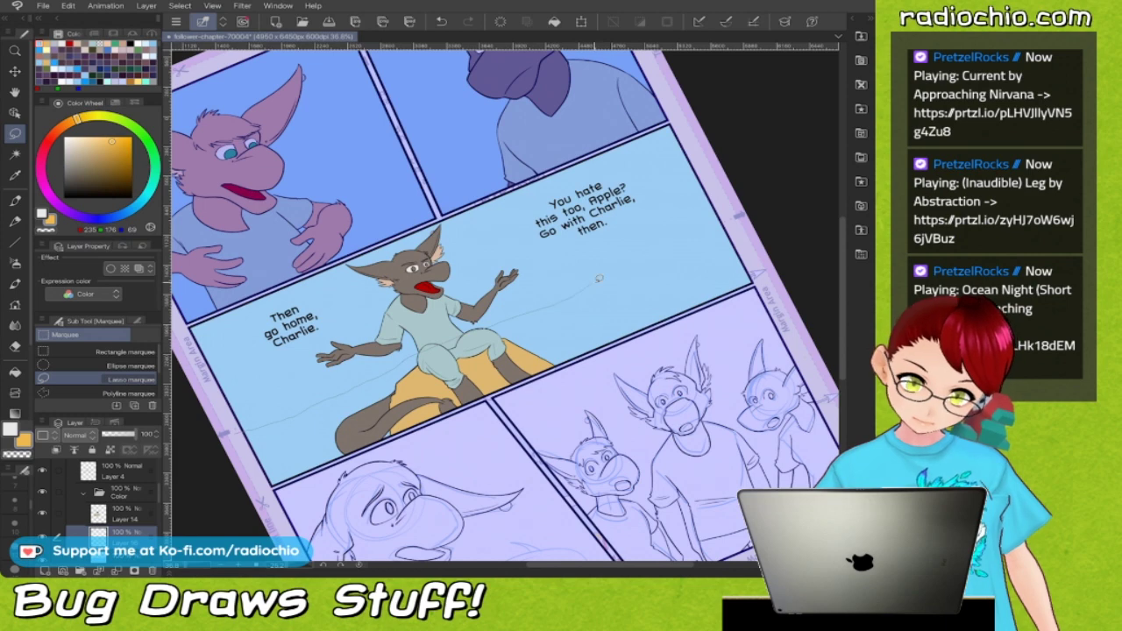
pyautogui.moveTo(744, 213); pyautogui.dragTo(786, 259)
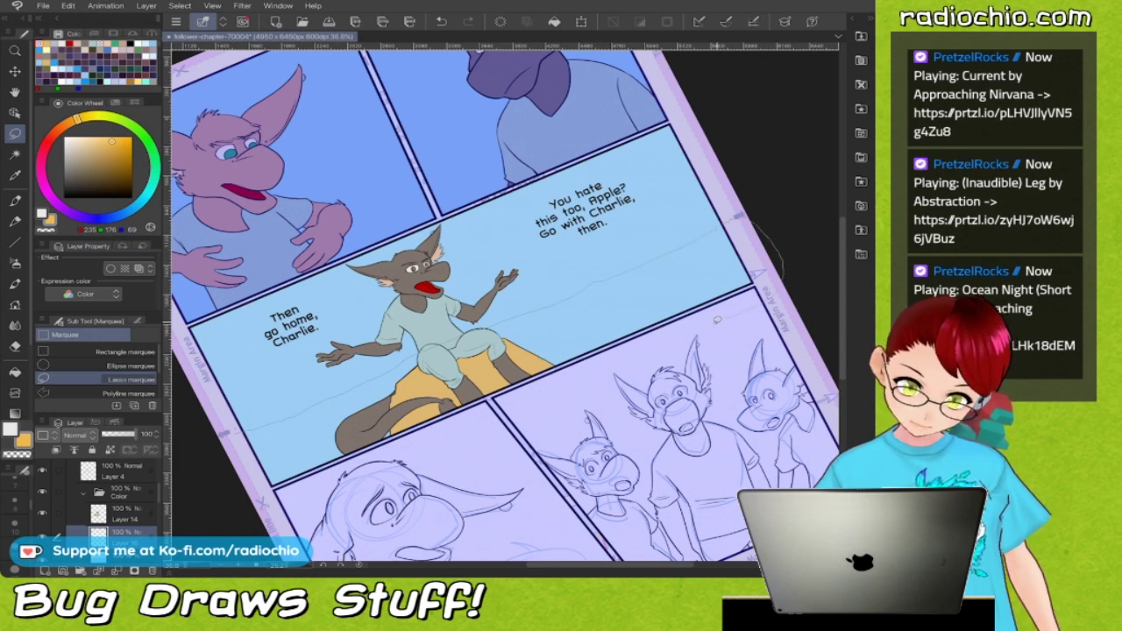
pyautogui.moveTo(444, 433)
pyautogui.mouseDown()
pyautogui.moveTo(368, 461)
pyautogui.moveTo(255, 456)
pyautogui.mouseUp()
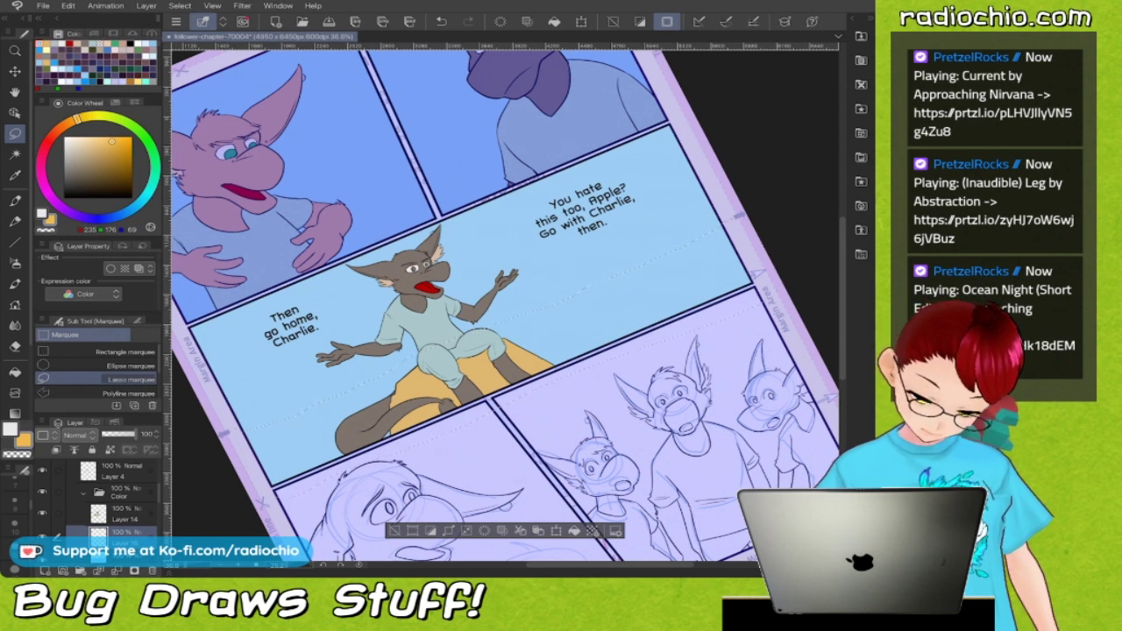
pyautogui.press('u')
pyautogui.press('g')
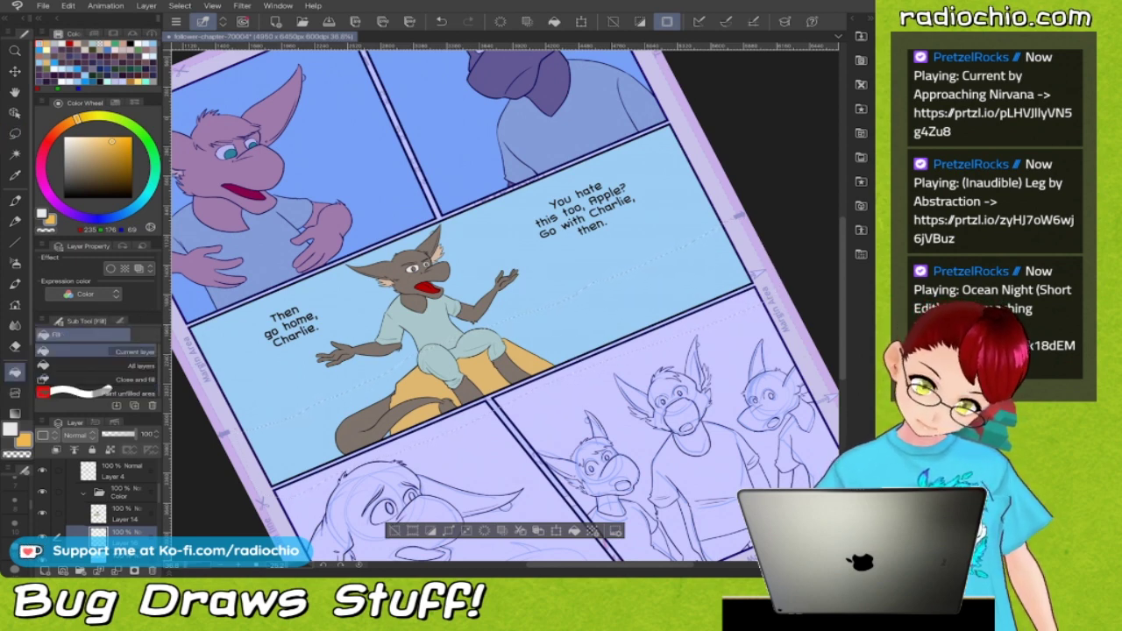
pyautogui.click(613, 281)
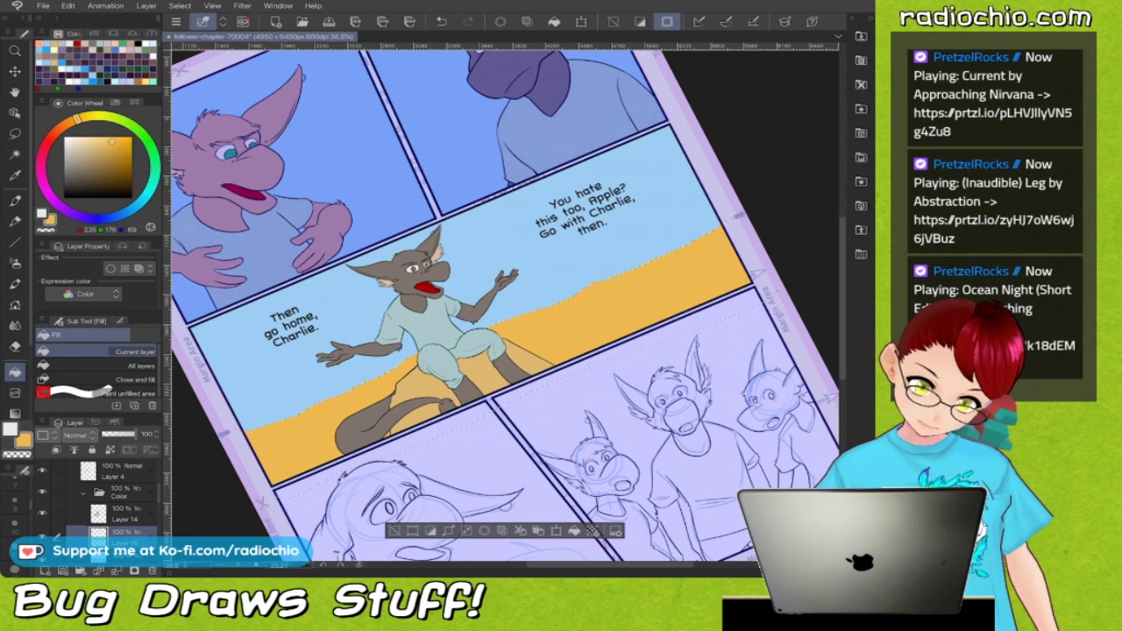
pyautogui.click(394, 531)
# Collapse the third panel's frame folder, expand the fourth panel's, and hide its blue sketch on Layer 2.
pyautogui.scroll(-2, 504, 307)
pyautogui.scroll(-3, 504, 307)
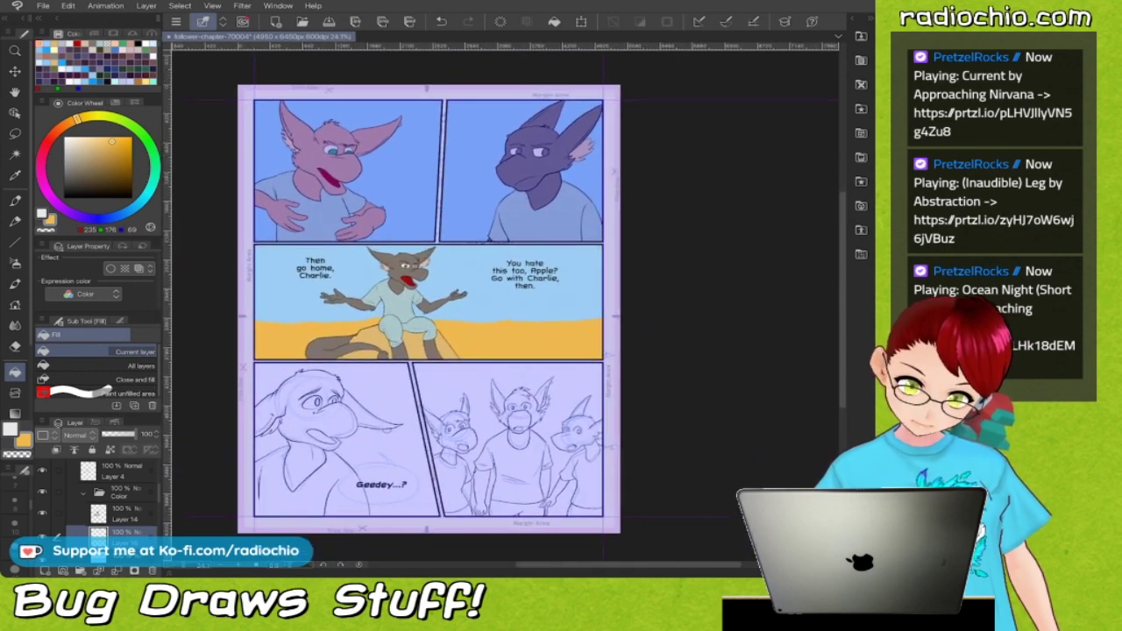
pyautogui.scroll(-2, 427, 289)
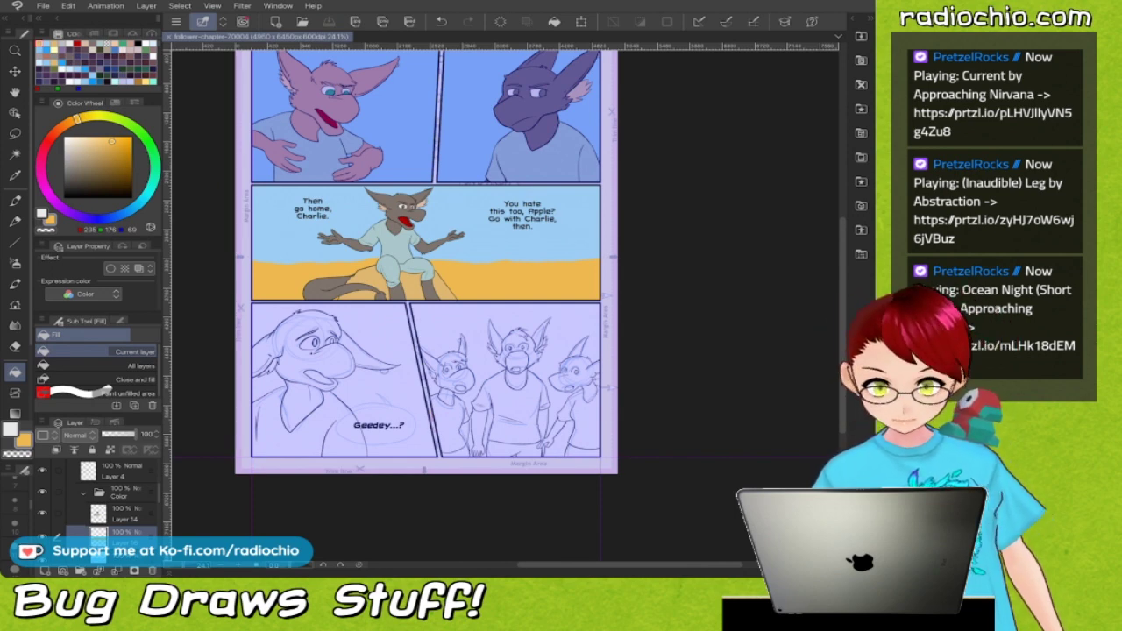
pyautogui.scroll(-2, 426, 298)
pyautogui.scroll(3, 402, 326)
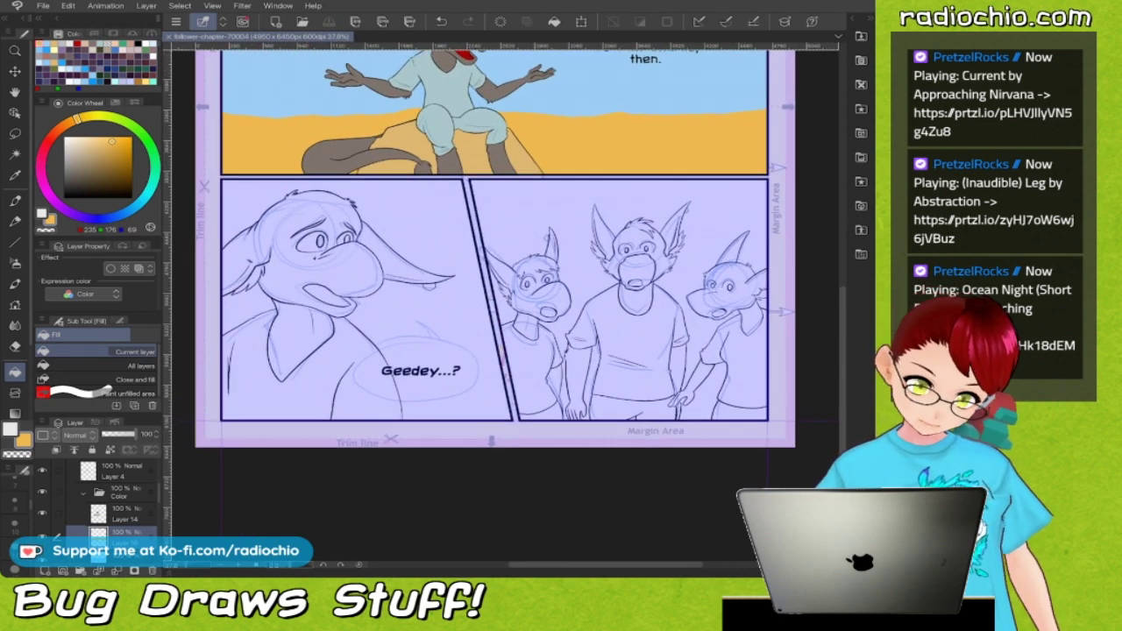
pyautogui.scroll(5, 96, 504)
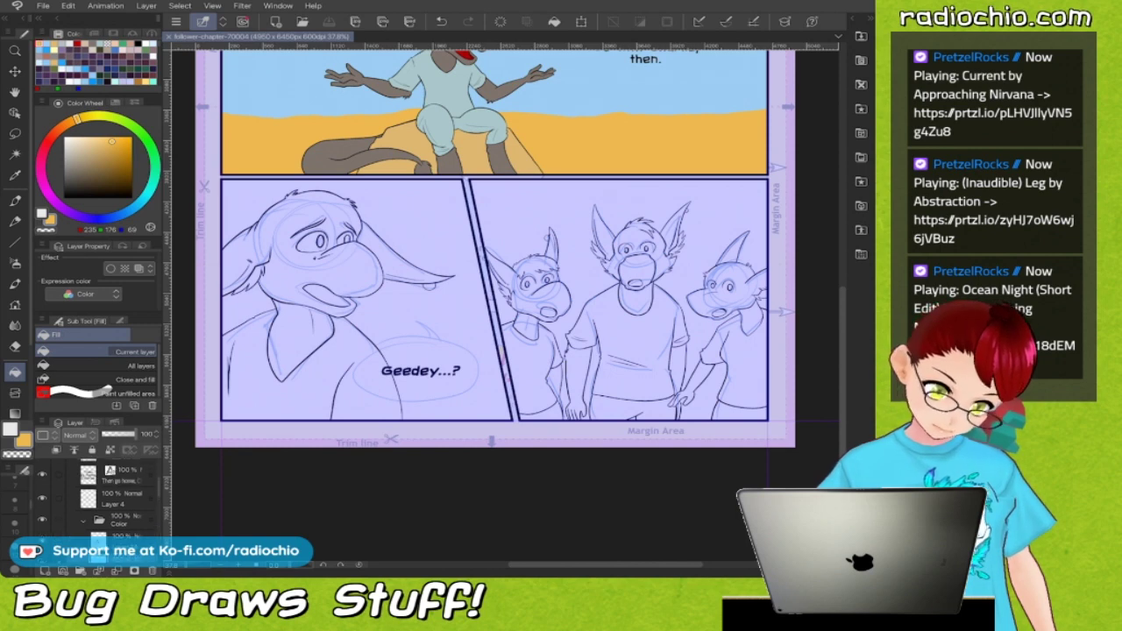
pyautogui.click(75, 502)
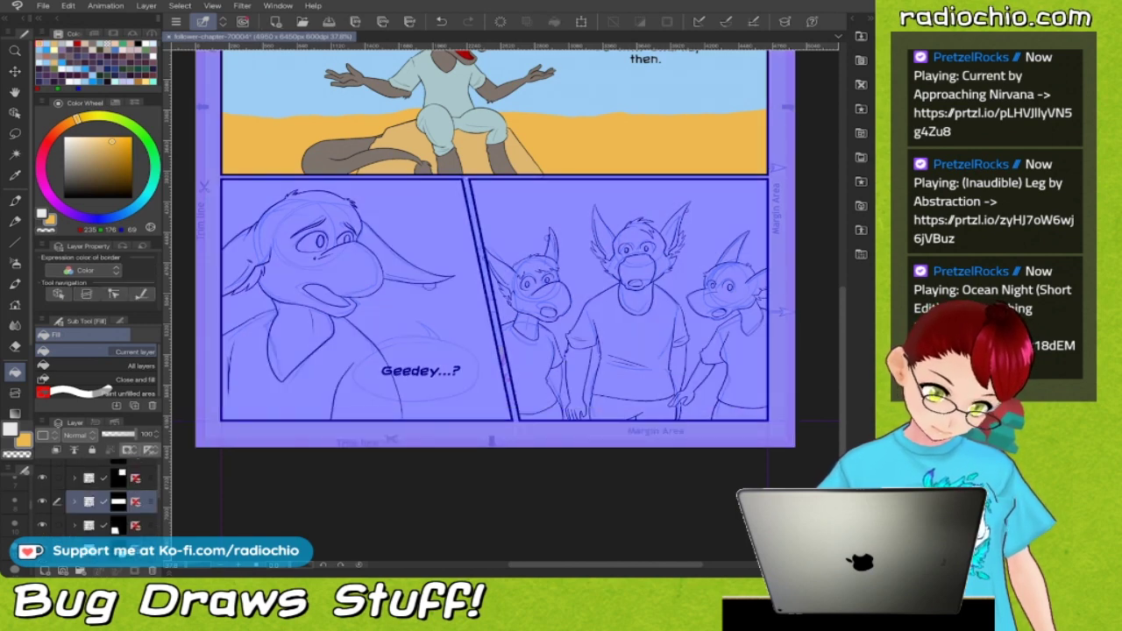
pyautogui.click(75, 526)
pyautogui.scroll(-2, 96, 508)
pyautogui.scroll(-2, 96, 508)
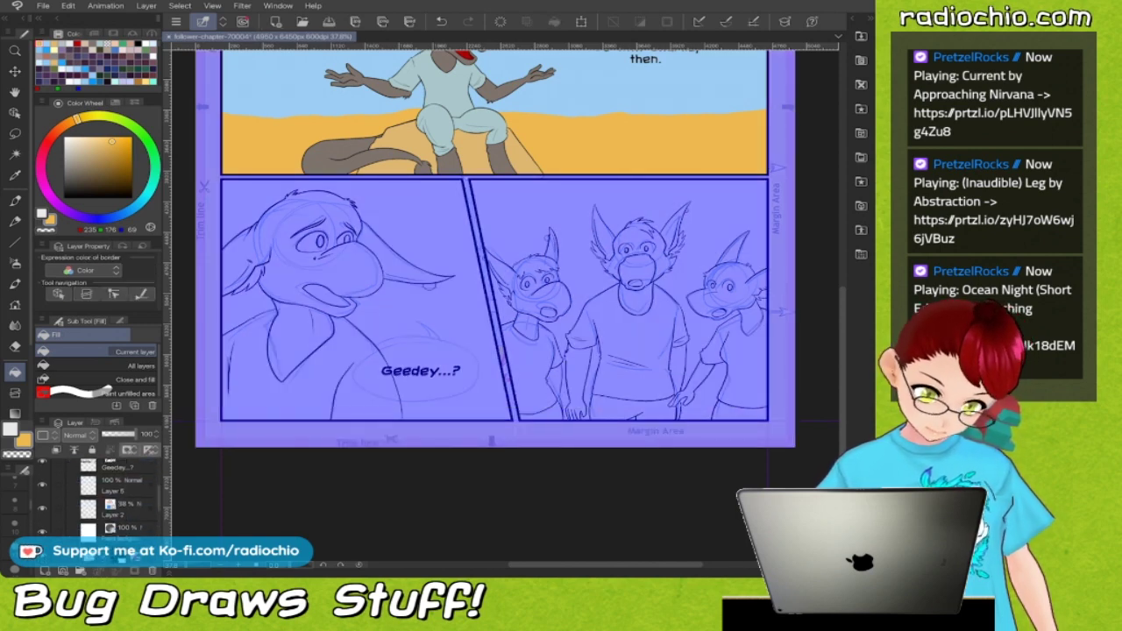
pyautogui.click(96, 507)
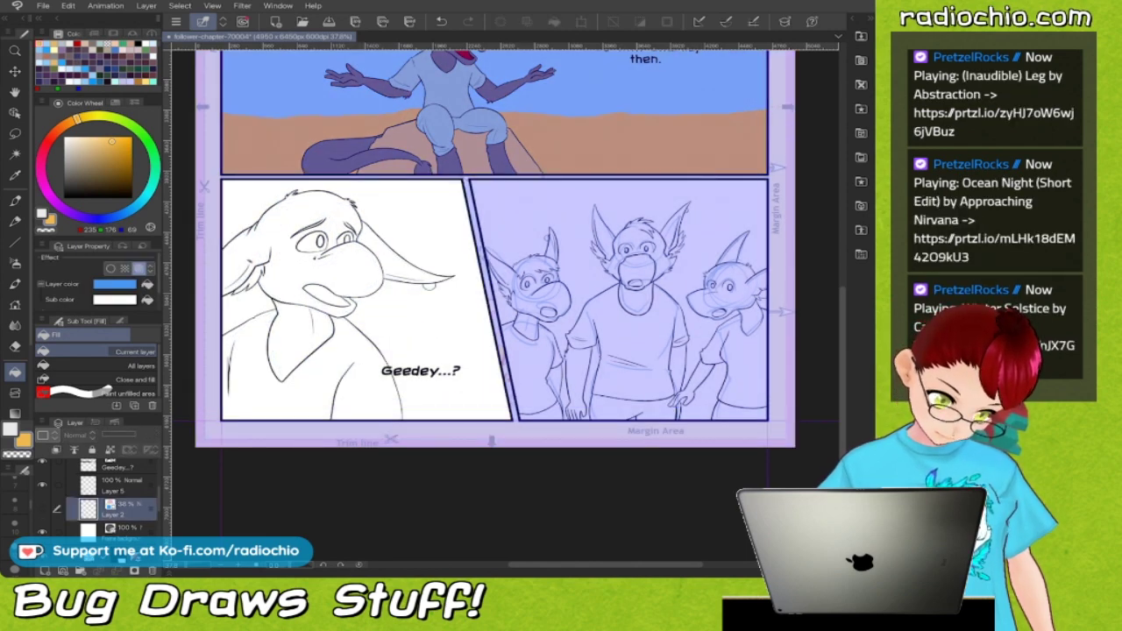
# Set the fourth panel's Layer 5 as the reference layer and create a new layer inside Folder 2.
pyautogui.click(114, 484)
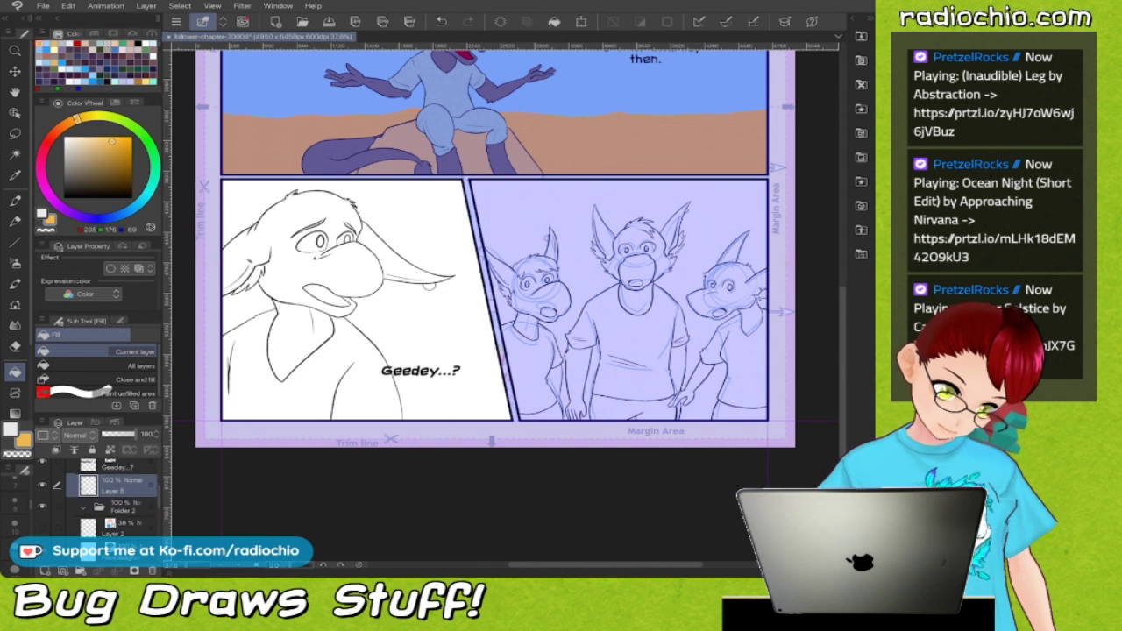
pyautogui.click(74, 450)
pyautogui.click(118, 506)
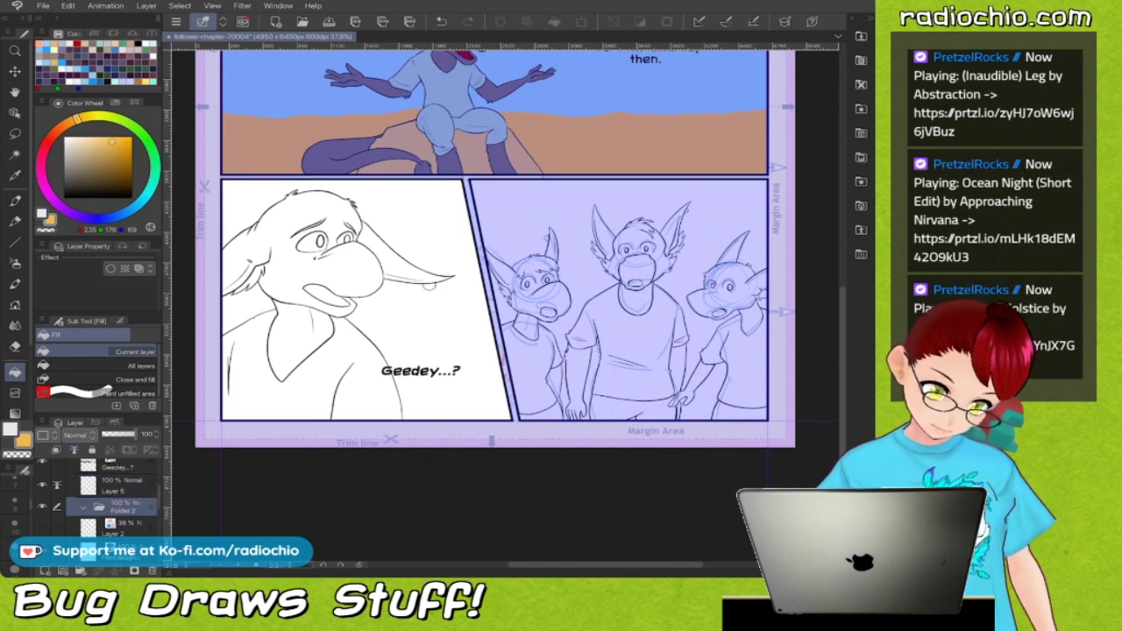
pyautogui.click(46, 570)
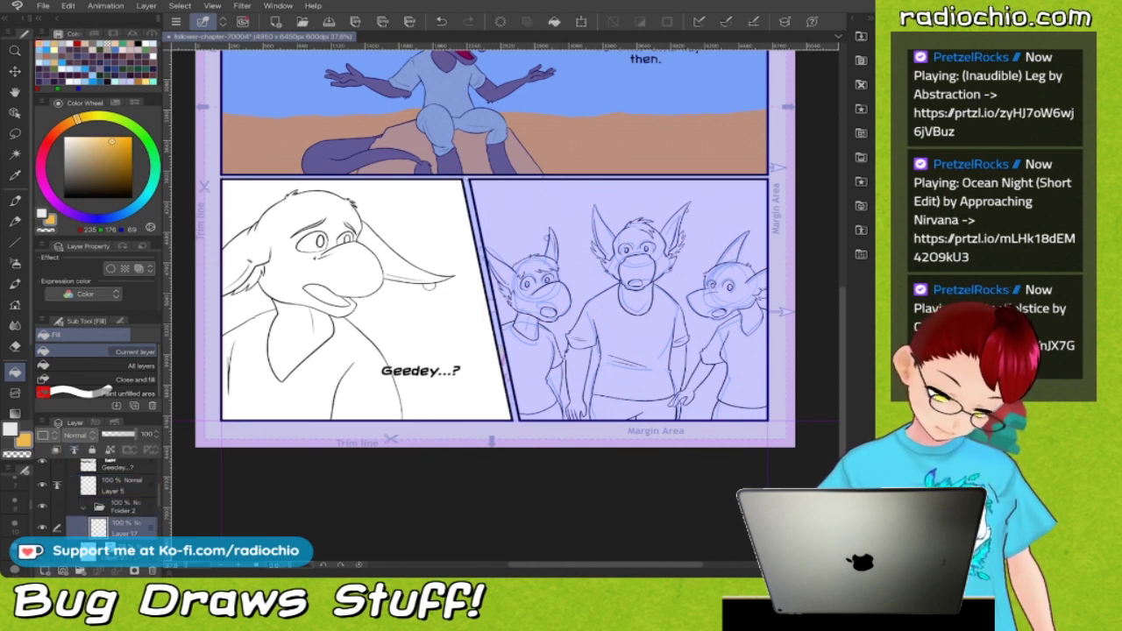
# Rename Folder 2 as Color and make the new empty layer inside it active.
pyautogui.click(118, 508)
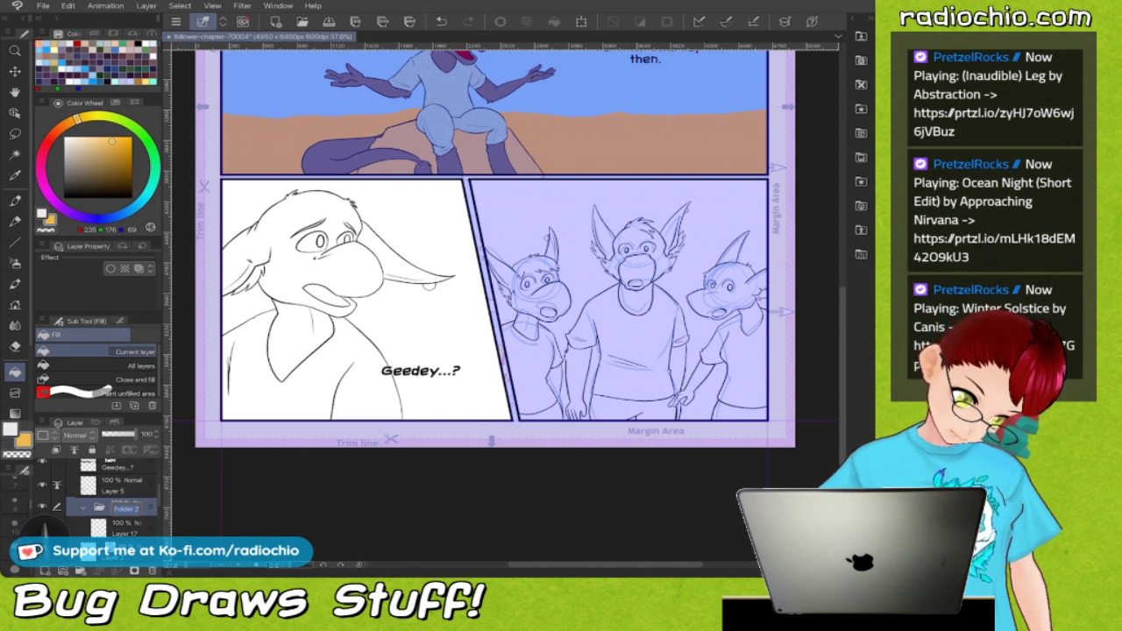
pyautogui.moveTo(112, 507)
pyautogui.mouseDown()
pyautogui.moveTo(142, 510)
pyautogui.moveTo(119, 515)
pyautogui.mouseUp()
pyautogui.moveTo(123, 507); pyautogui.dragTo(129, 514)
pyautogui.moveTo(133, 506); pyautogui.dragTo(143, 512)
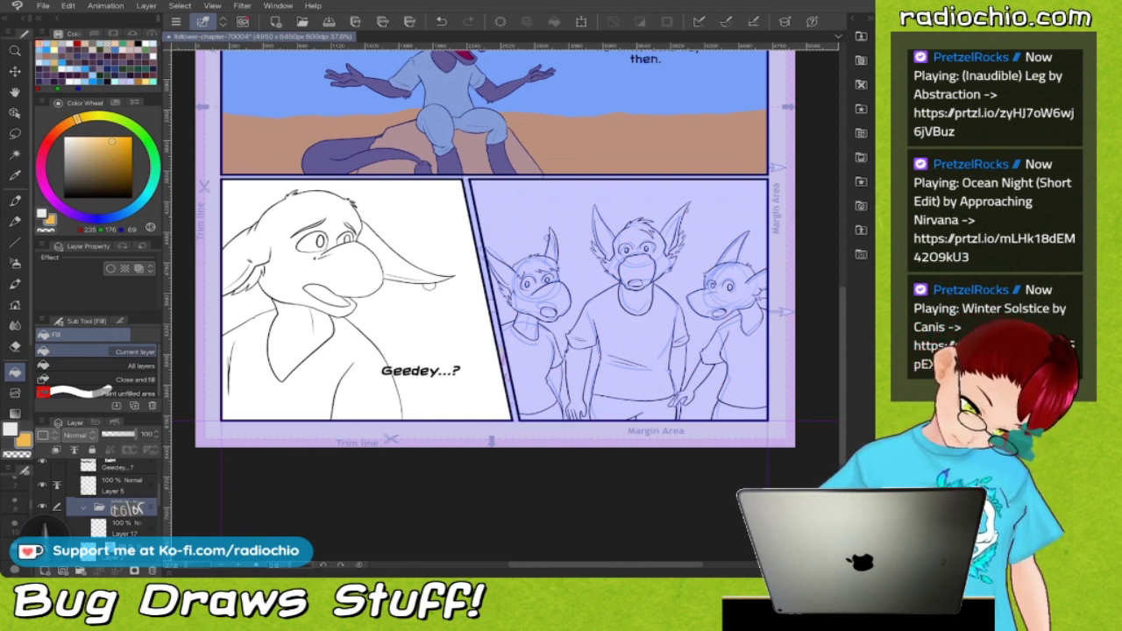
pyautogui.click(122, 527)
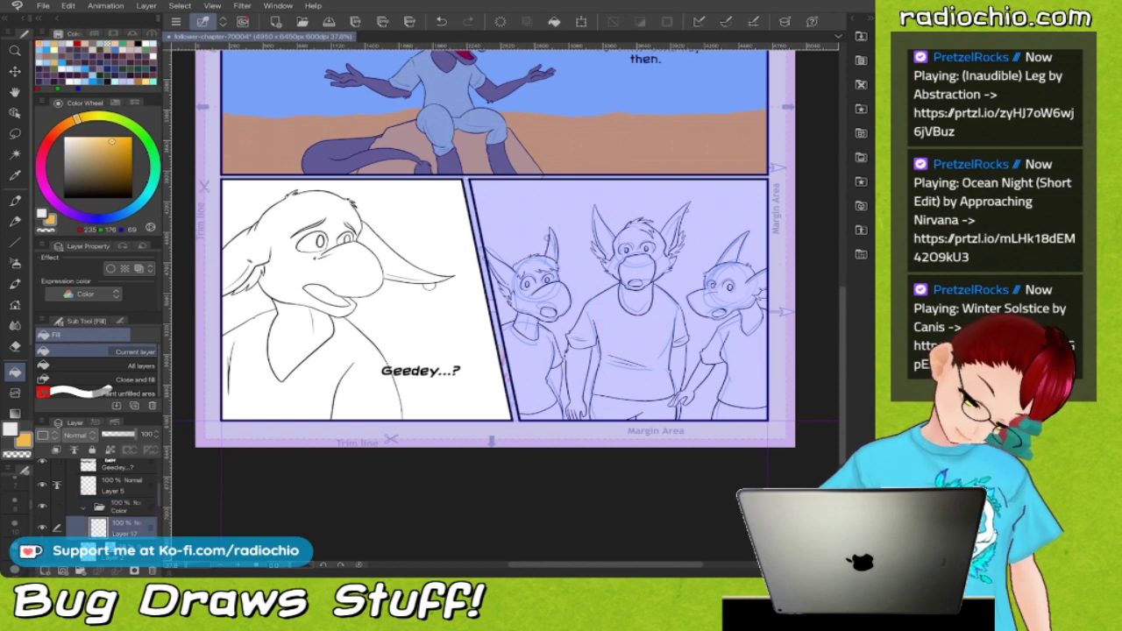
# Fill the fourth panel character's head, neck and far ear with the greyish fur swatch, RGB 195, 177, 177.
pyautogui.scroll(3, 389, 302)
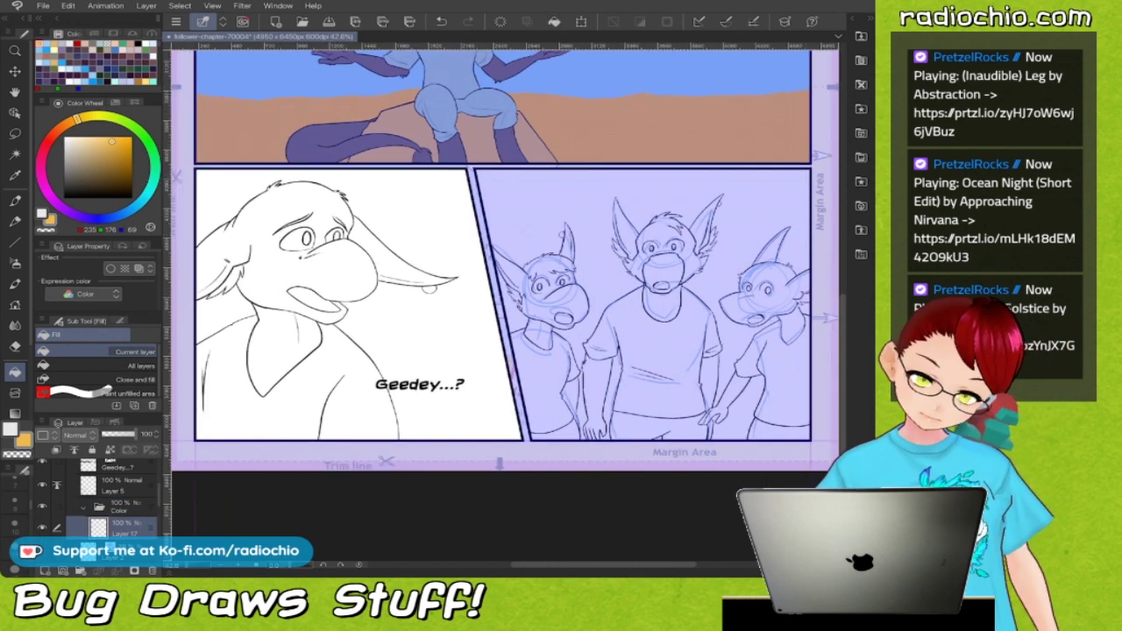
pyautogui.press('F8')
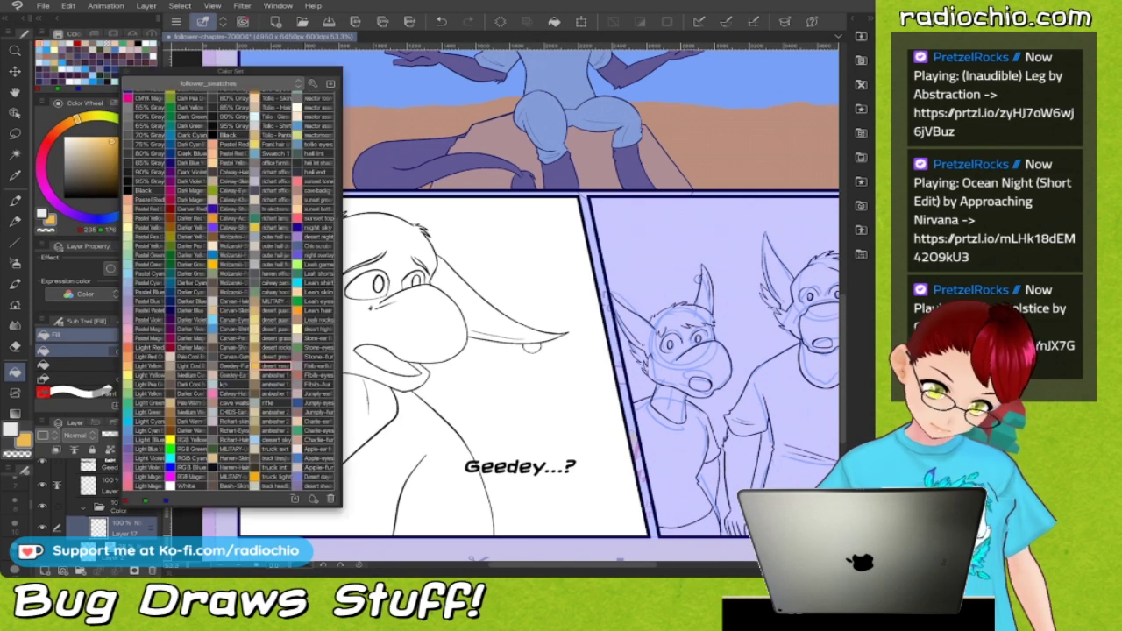
pyautogui.click(231, 301)
pyautogui.press('F8')
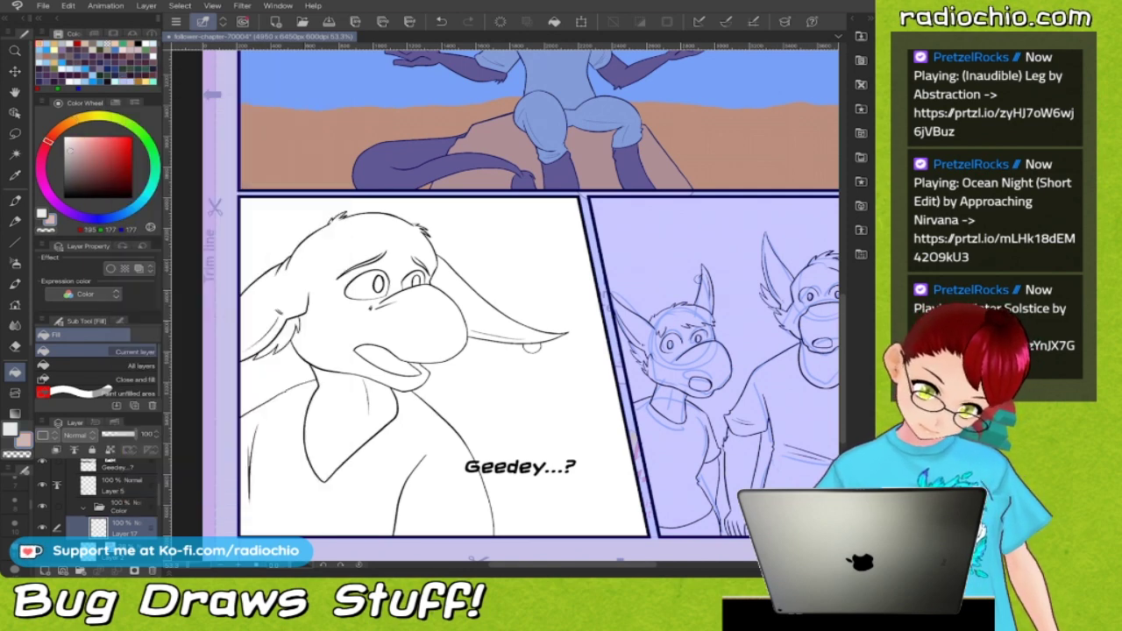
pyautogui.click(344, 326)
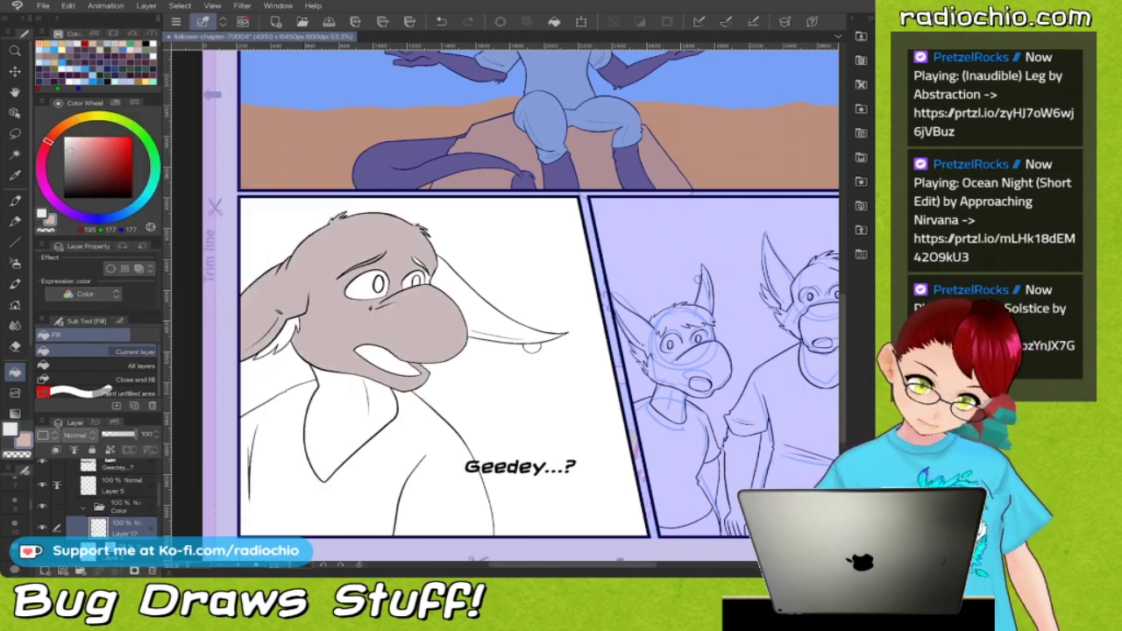
pyautogui.click(349, 416)
pyautogui.click(476, 313)
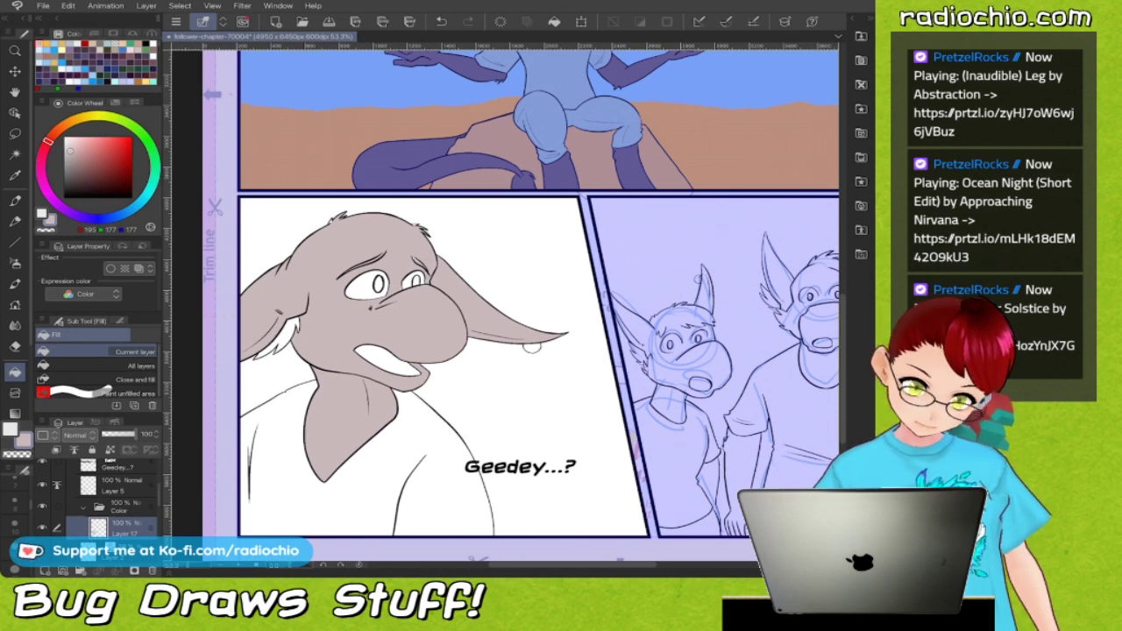
# Fill both irises with the blue Apple-eyes swatch, RGB 59, 112, 190, and the inner ear with the pale pink Apple ear swatch, RGB 235, 214, 213.
pyautogui.press('F8')
pyautogui.click(317, 459)
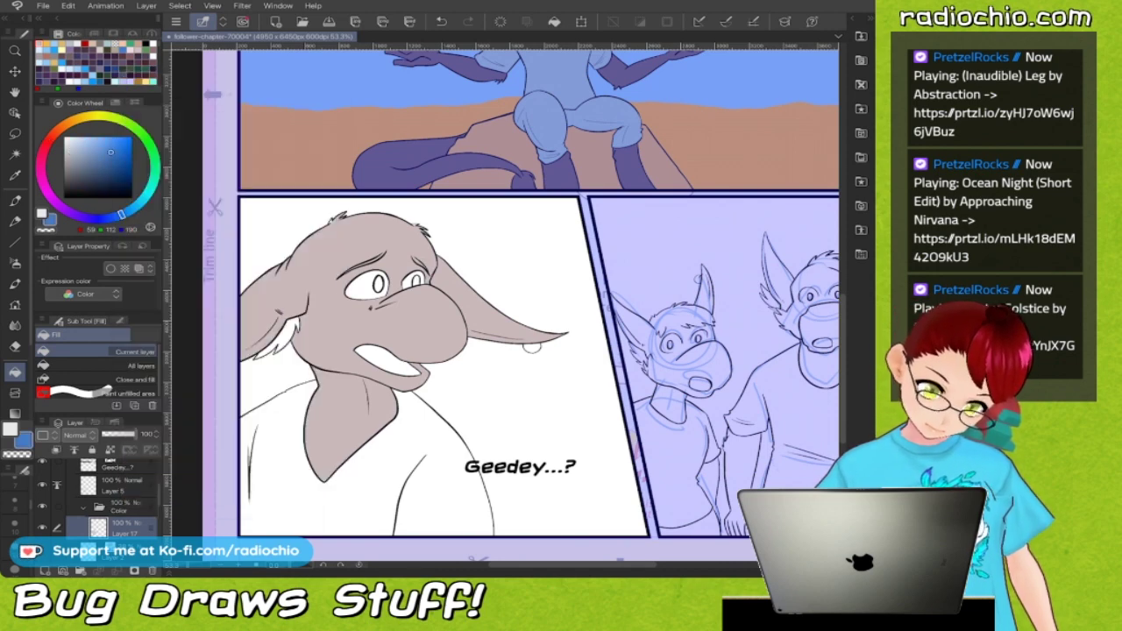
pyautogui.click(377, 282)
pyautogui.click(416, 281)
pyautogui.press('F8')
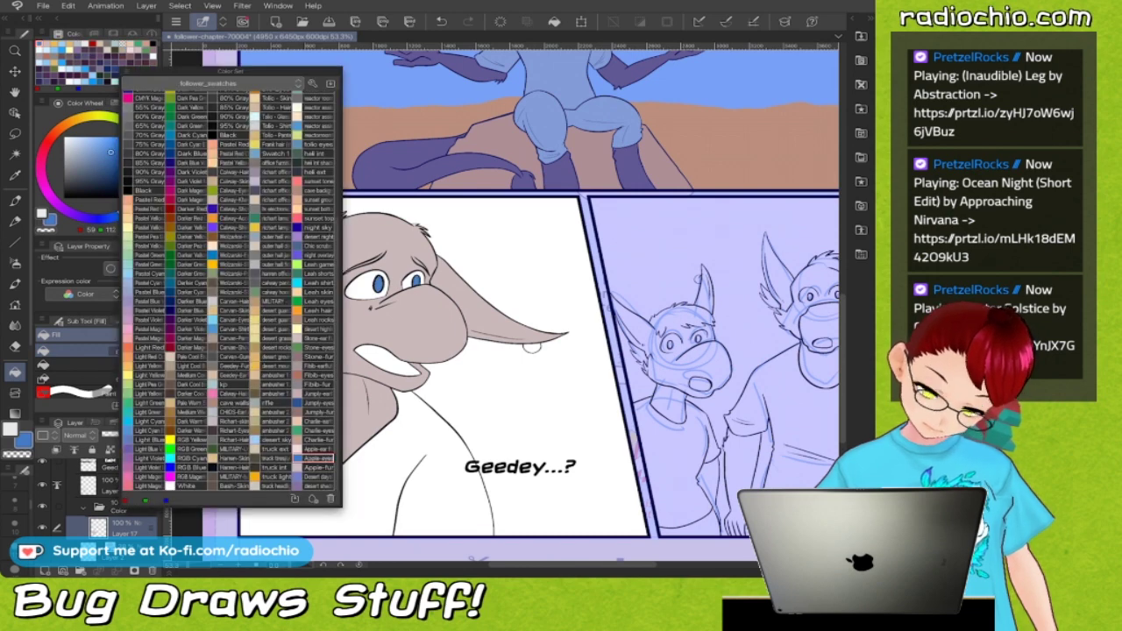
pyautogui.click(318, 449)
pyautogui.click(283, 337)
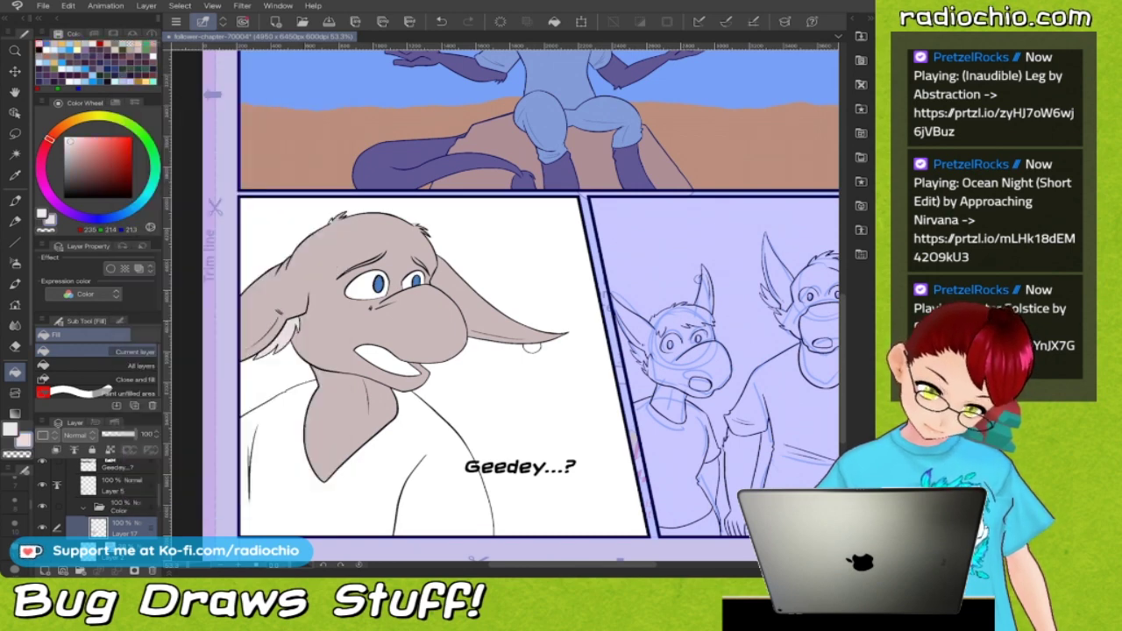
# Fill the inside of the fourth panel character's open mouth with the dark red swatch.
pyautogui.press('F8')
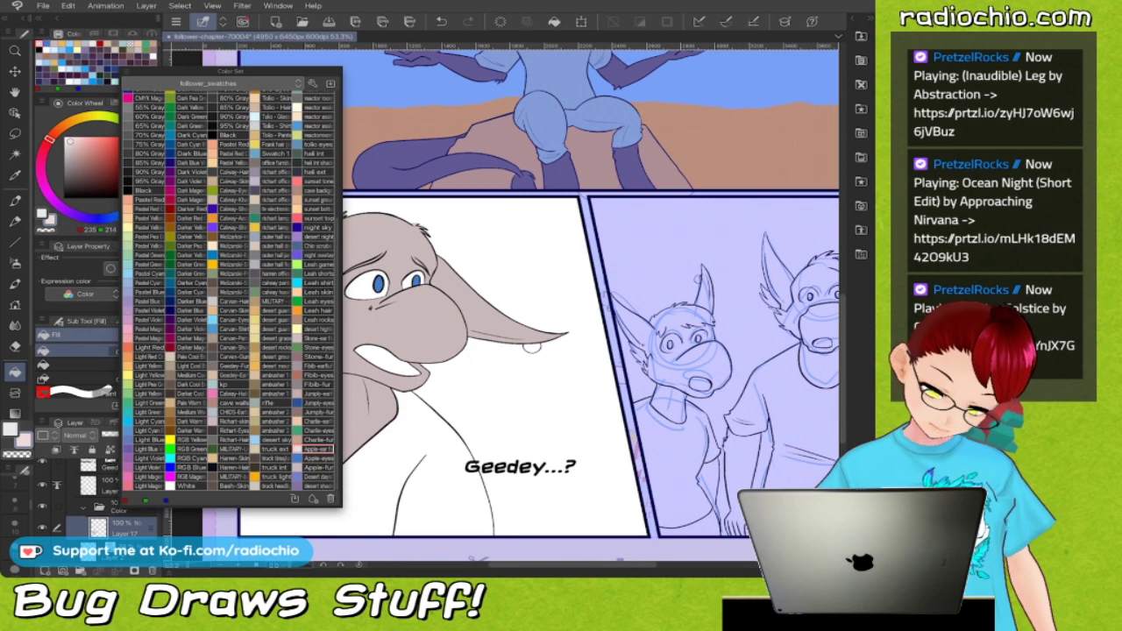
pyautogui.scroll(5, 213, 363)
pyautogui.click(185, 244)
pyautogui.press('F8')
pyautogui.click(386, 359)
# Fill the small ring on the lower edge of the character's far ear with the blue-grey swatch, RGB 172, 182, 191.
pyautogui.press('F8')
pyautogui.scroll(-5, 230, 289)
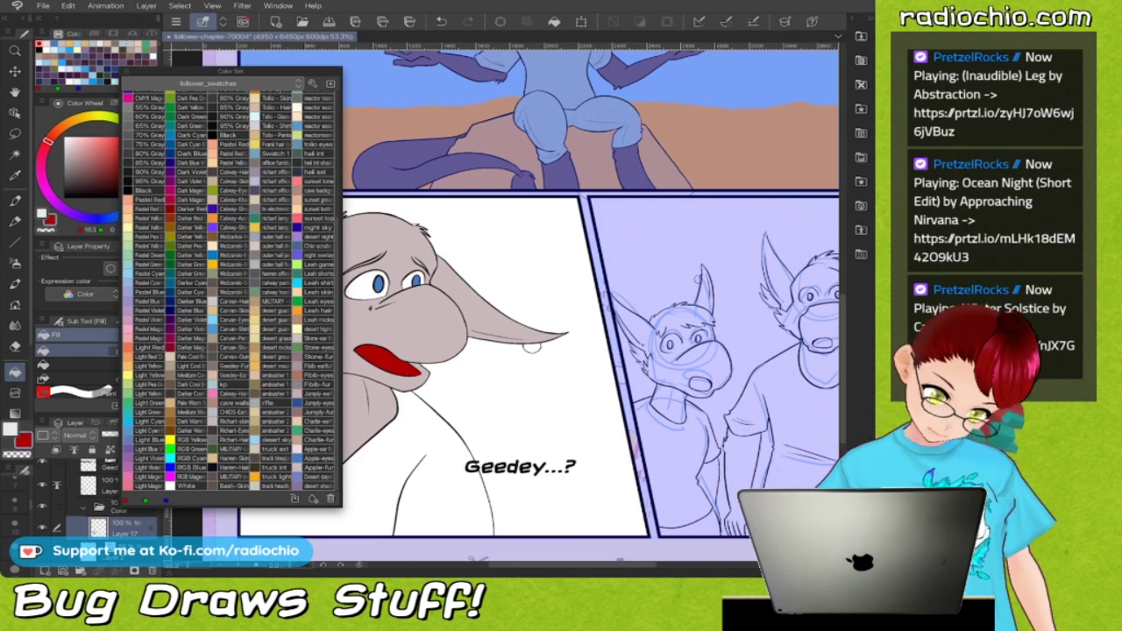
pyautogui.click(232, 411)
pyautogui.press('F8')
pyautogui.click(531, 347)
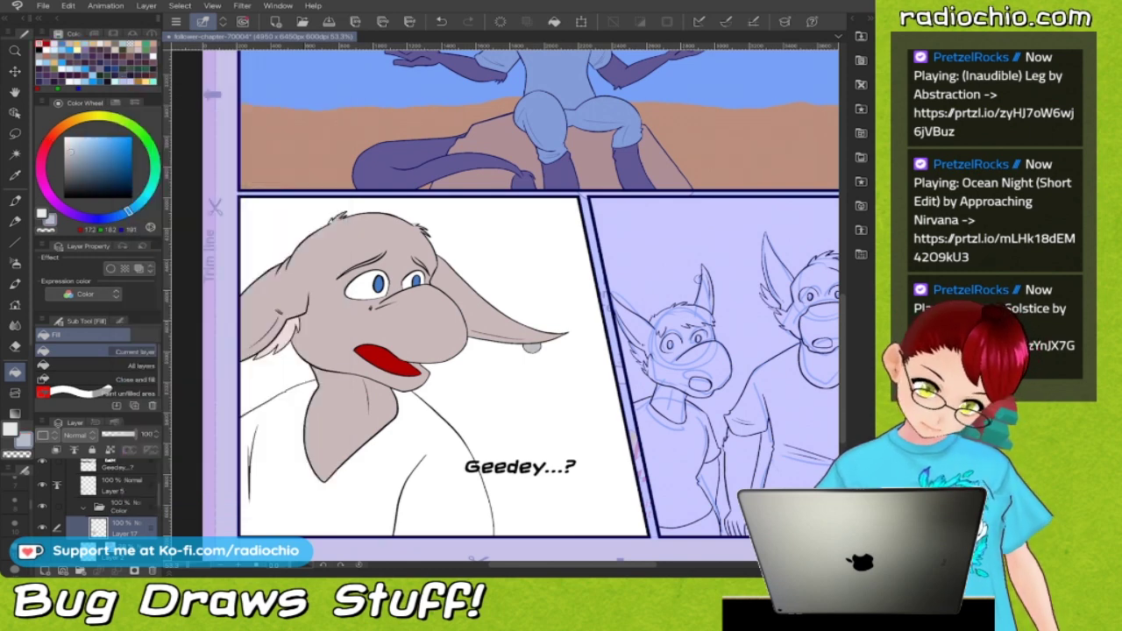
# Fill the fourth panel character's shirt, including the sleeve, with the pale teal swatch, RGB 159, 192, 194.
pyautogui.press('F8')
pyautogui.click(225, 384)
pyautogui.press('F8')
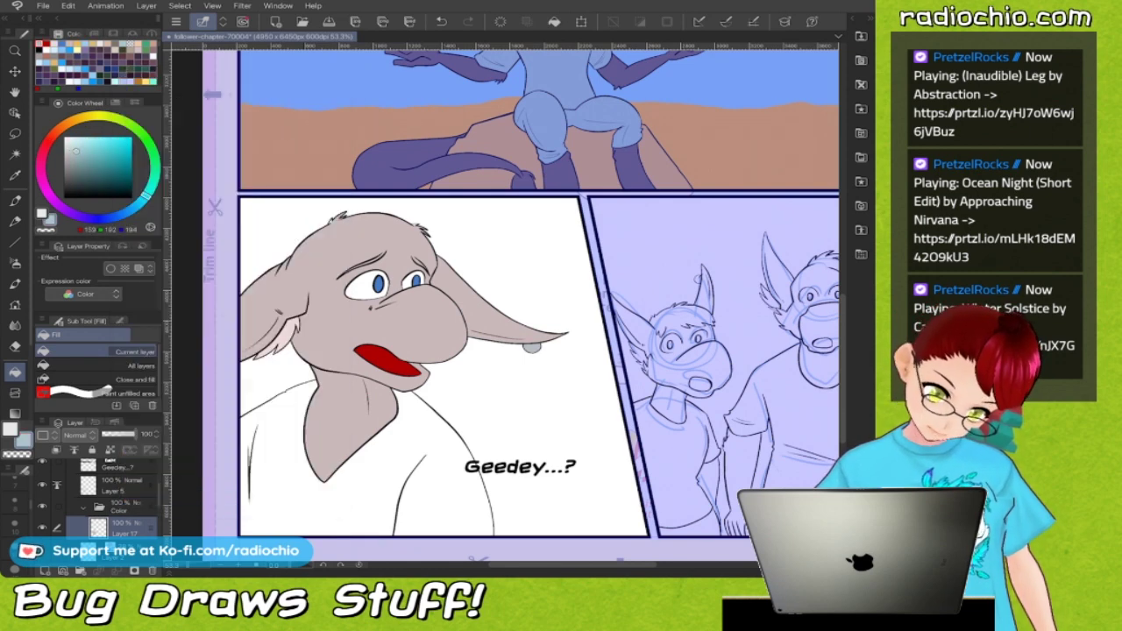
pyautogui.click(368, 478)
pyautogui.scroll(-2, 263, 302)
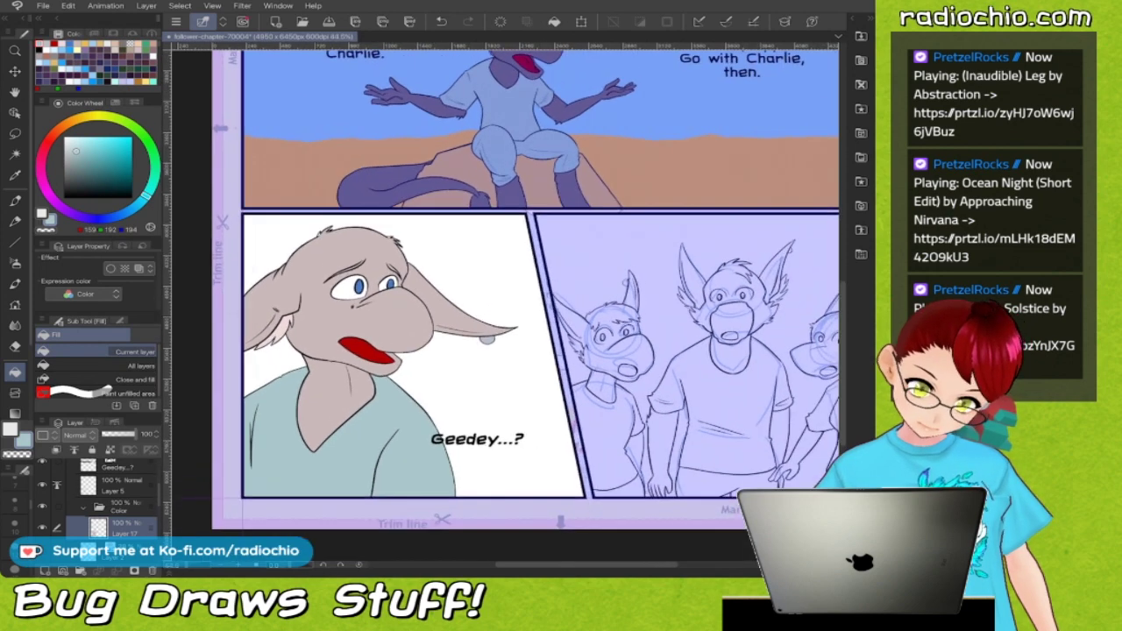
# Add a new layer beneath the fourth panel's character colour layer and select a rectangle around the whole panel.
pyautogui.click(44, 571)
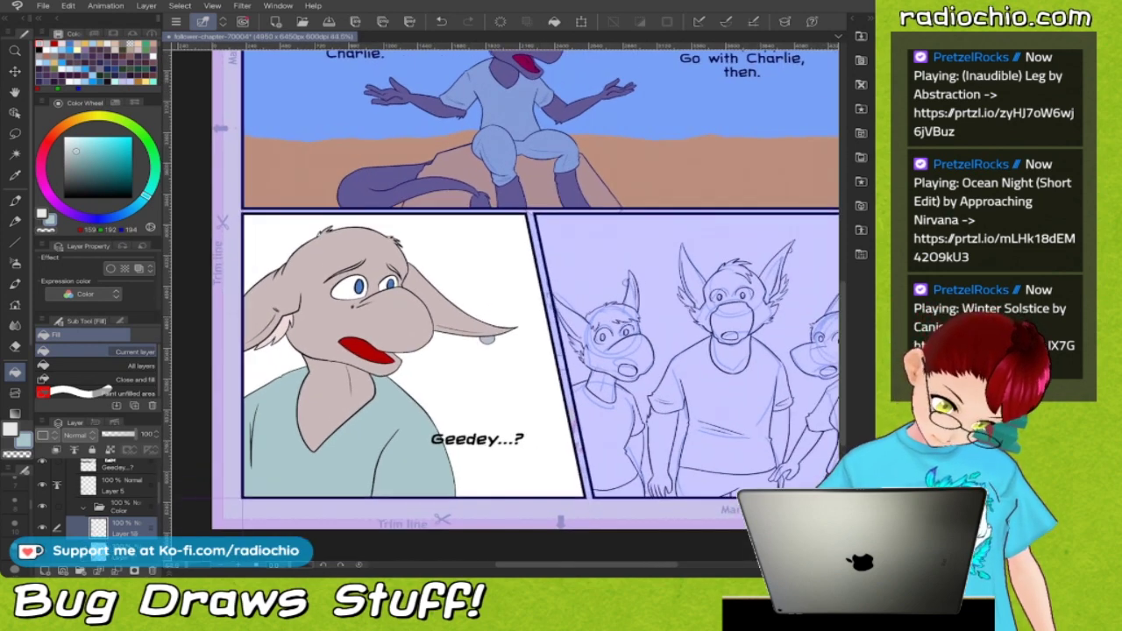
pyautogui.moveTo(125, 511); pyautogui.dragTo(125, 540)
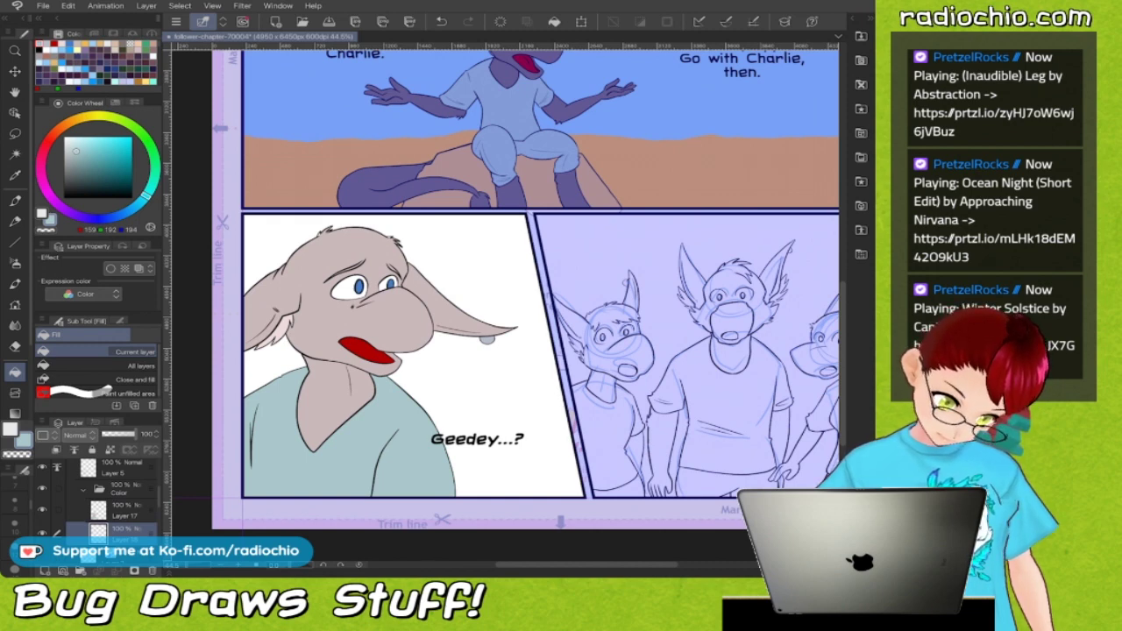
pyautogui.press('m')
pyautogui.moveTo(254, 267); pyautogui.dragTo(600, 506)
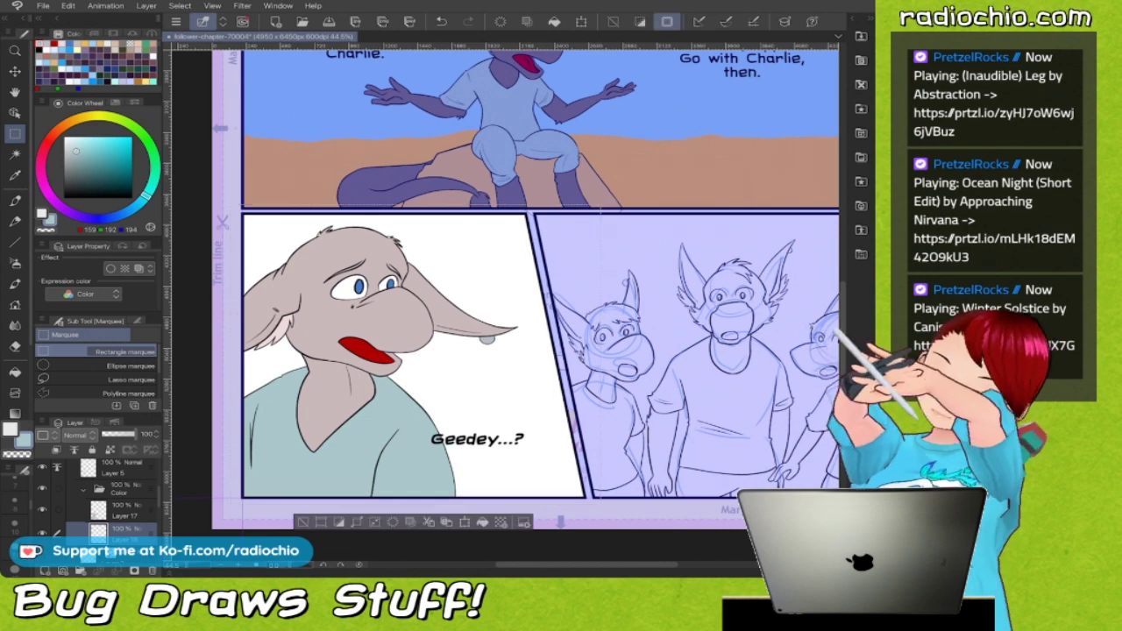
# Choose the light blue sky swatch, try filling the fourth panel's background with it, and undo that fill.
pyautogui.press('F1')
pyautogui.click(275, 440)
pyautogui.press('F1')
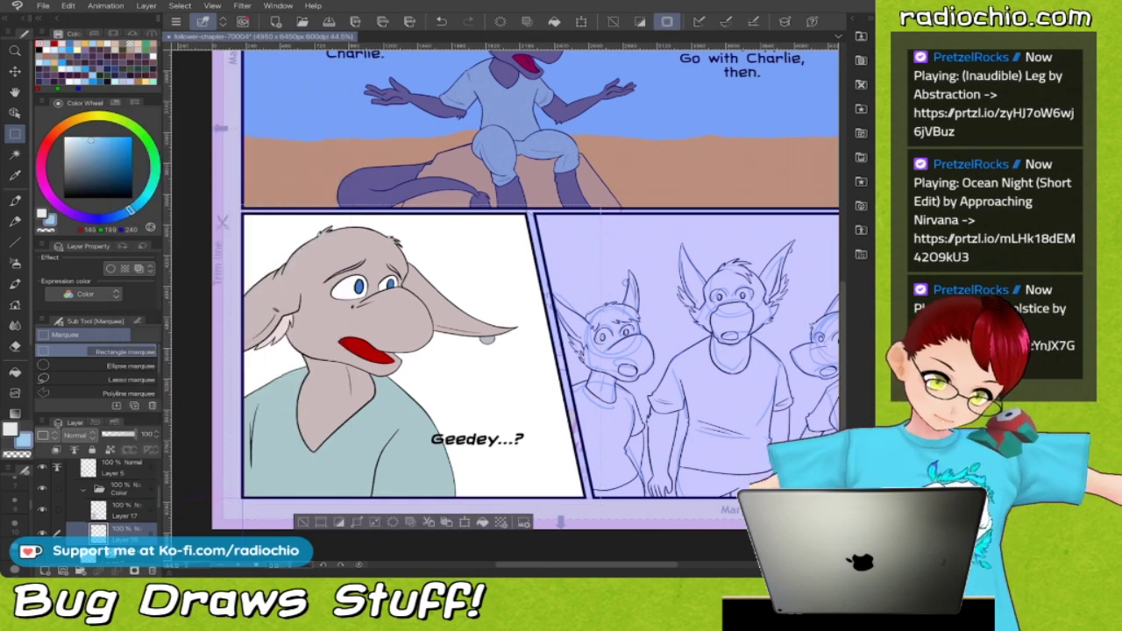
pyautogui.press('g')
pyautogui.click(487, 339)
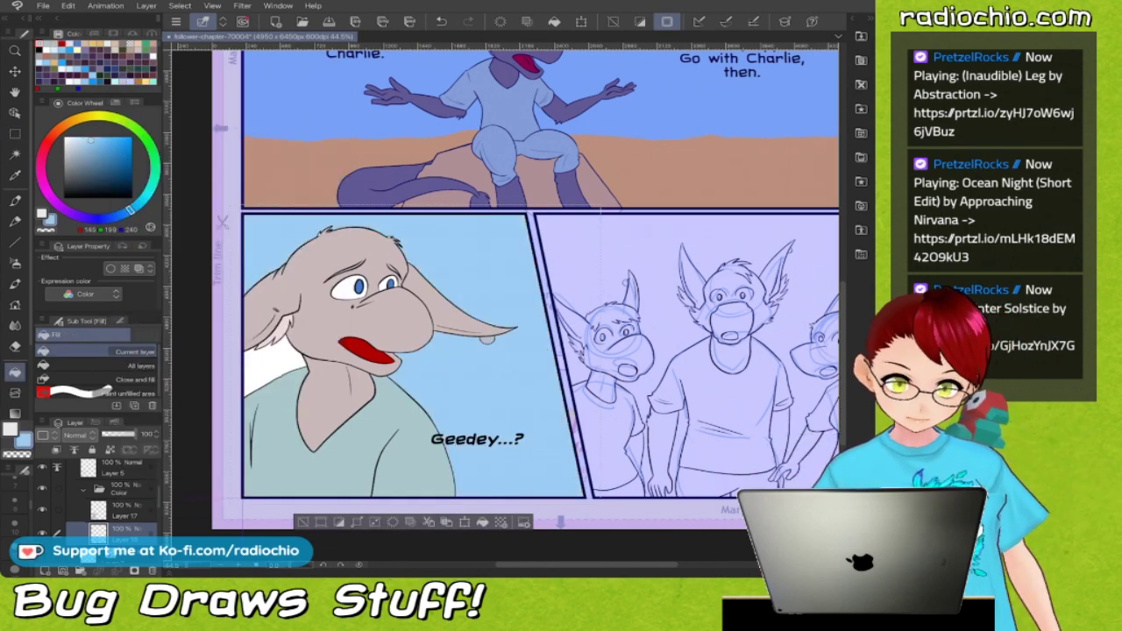
pyautogui.hotkey('ctrl', 'z')
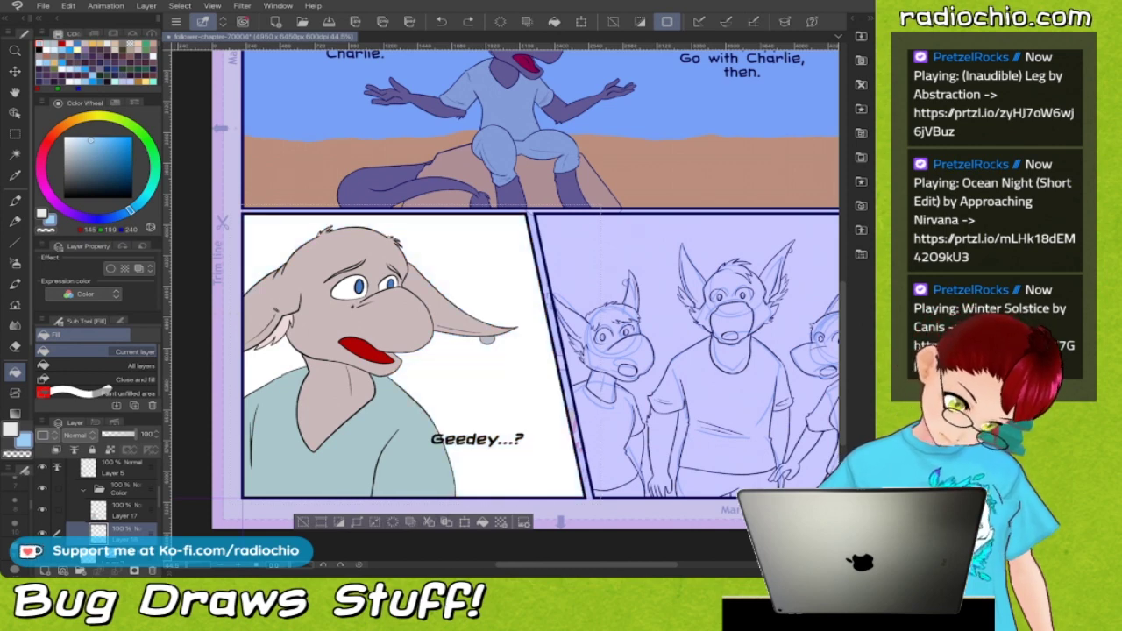
# Turn off the reference setting of line-art Layer 5 and fill the whole selection on the new background layer with light blue.
pyautogui.click(121, 469)
pyautogui.click(73, 450)
pyautogui.click(125, 534)
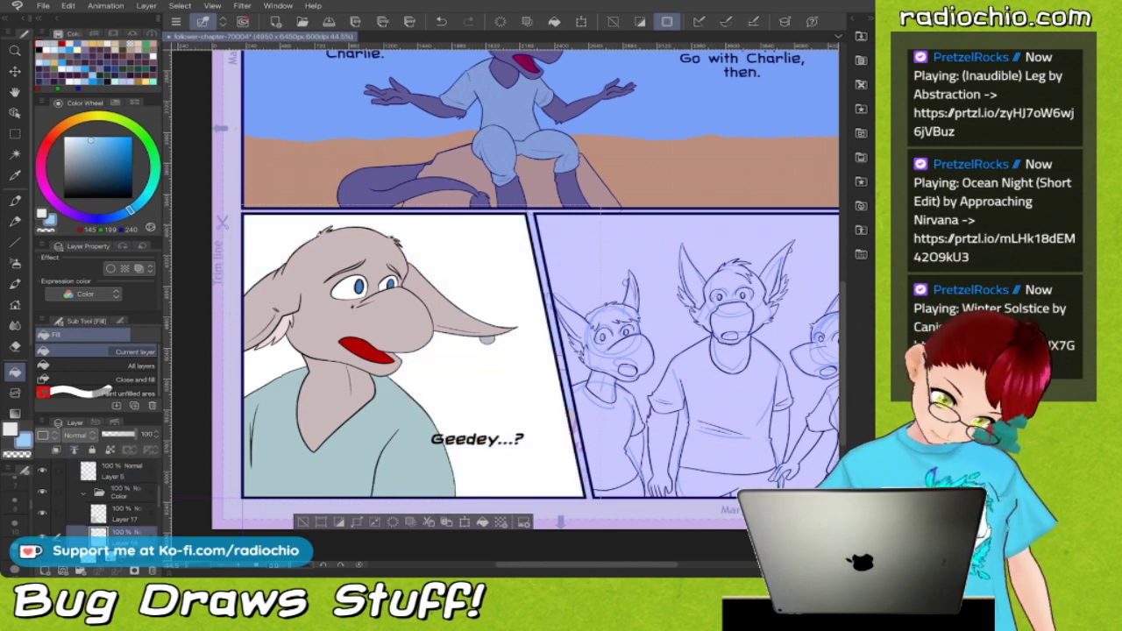
pyautogui.click(487, 339)
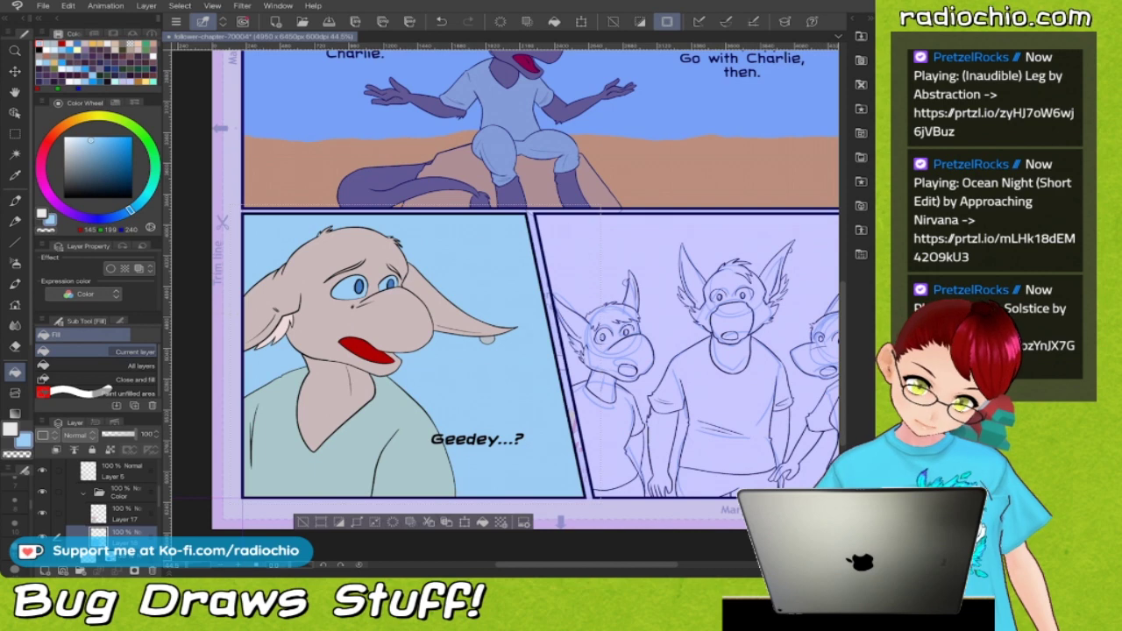
# Clear the selection and fill the whites of both eyes on Layer 17 with the pale grey swatch, RGB 230, 230, 230.
pyautogui.click(124, 514)
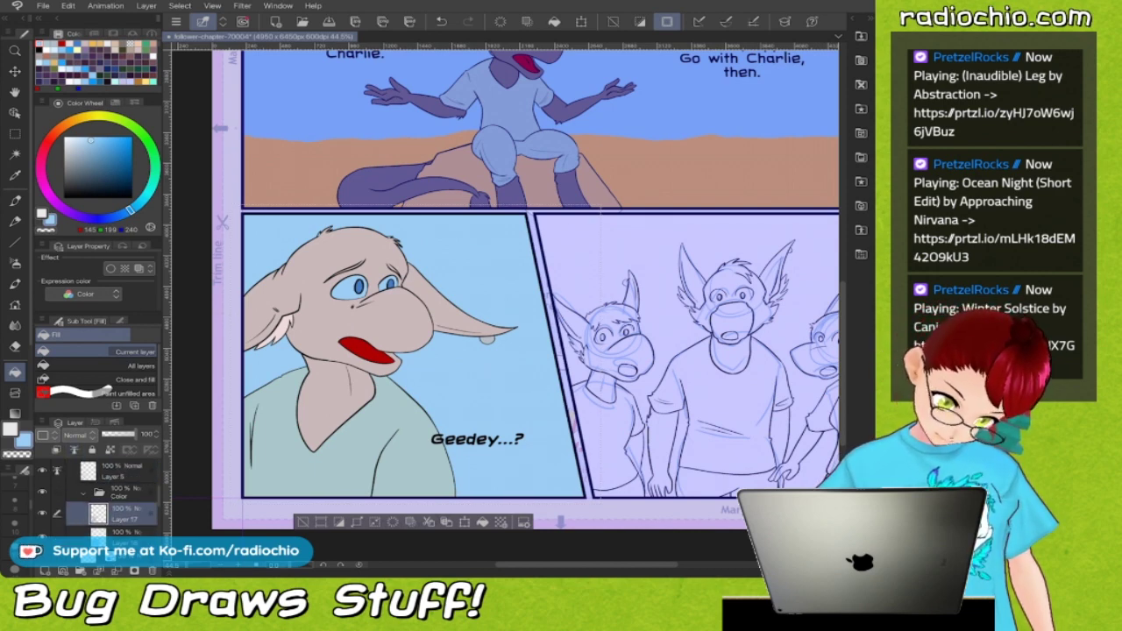
pyautogui.scroll(5, 384, 275)
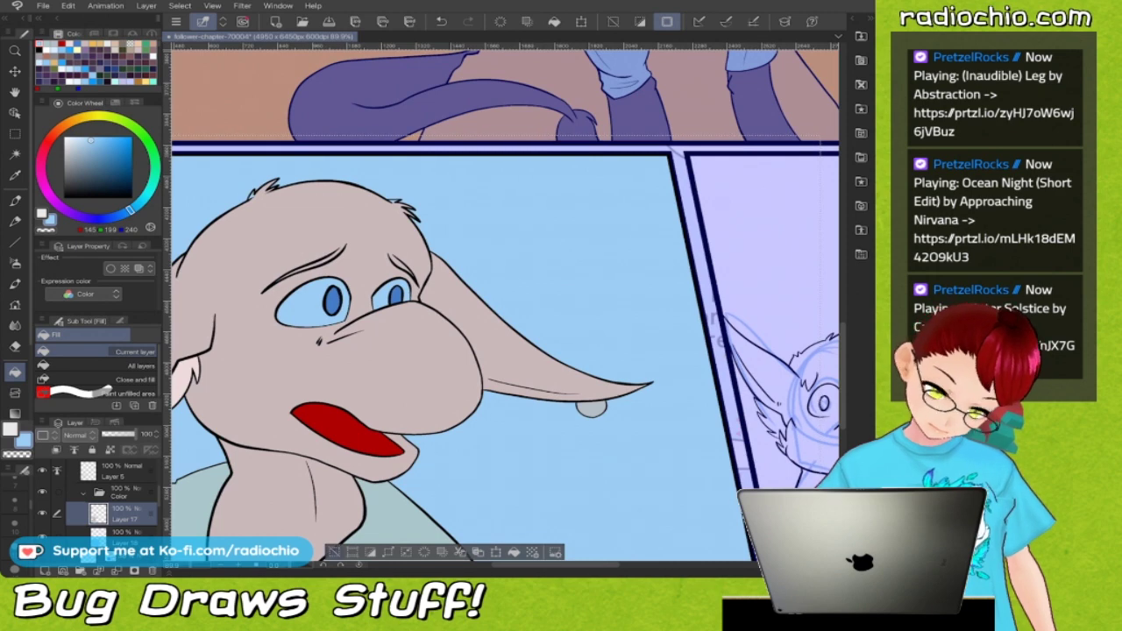
pyautogui.hotkey('ctrl', 'd')
pyautogui.press('F1')
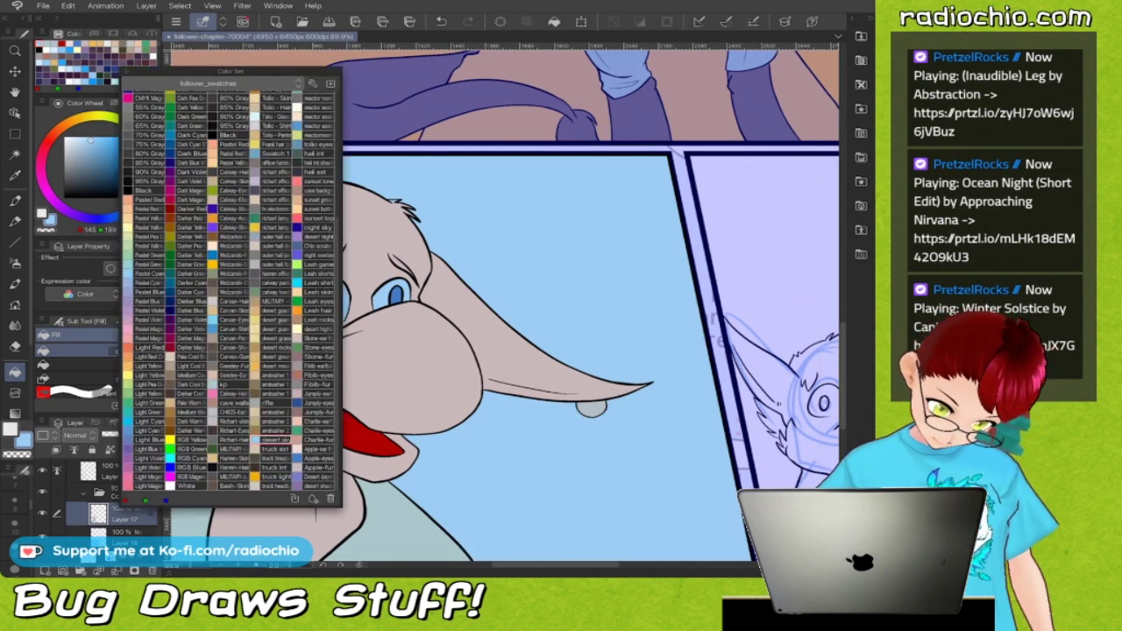
pyautogui.scroll(5, 230, 289)
pyautogui.click(149, 170)
pyautogui.press('F1')
pyautogui.press('F1')
pyautogui.click(148, 162)
pyautogui.press('F1')
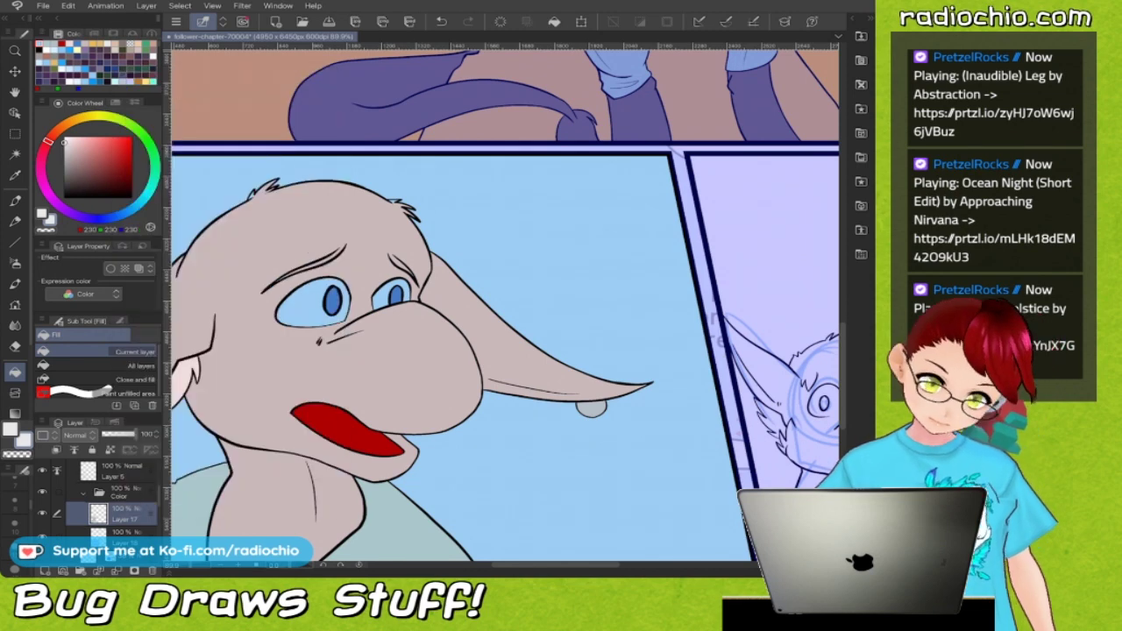
pyautogui.click(301, 304)
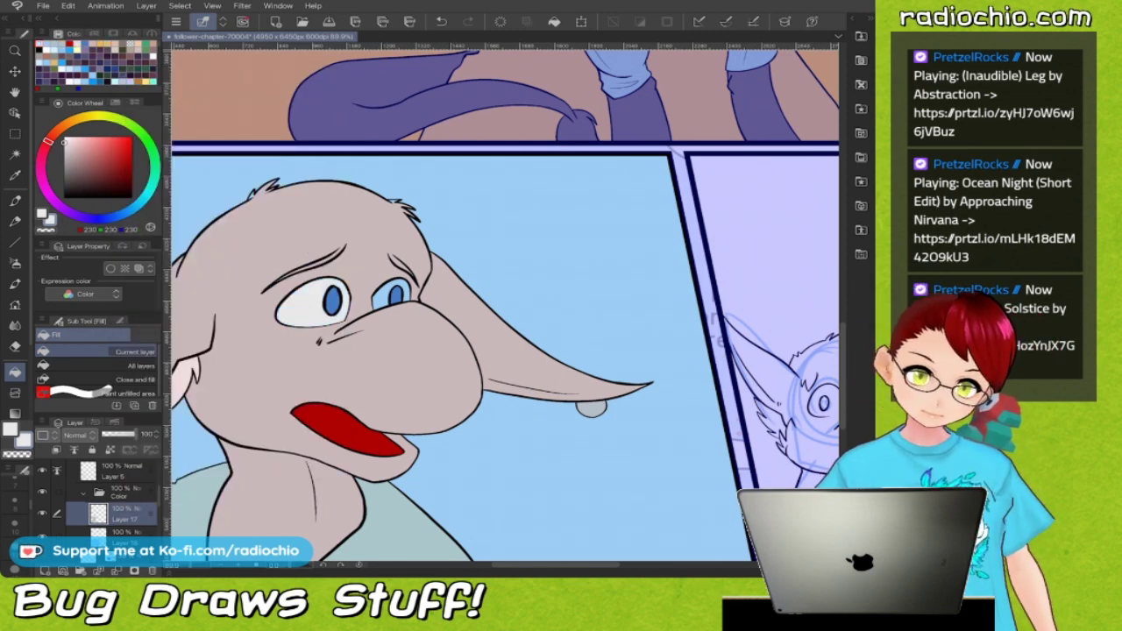
pyautogui.click(382, 299)
# Collapse the fourth panel's layer folder, select Layer 7 in the fifth panel's folder, and hide the blue sketch on Layer 2.
pyautogui.scroll(-5, 505, 306)
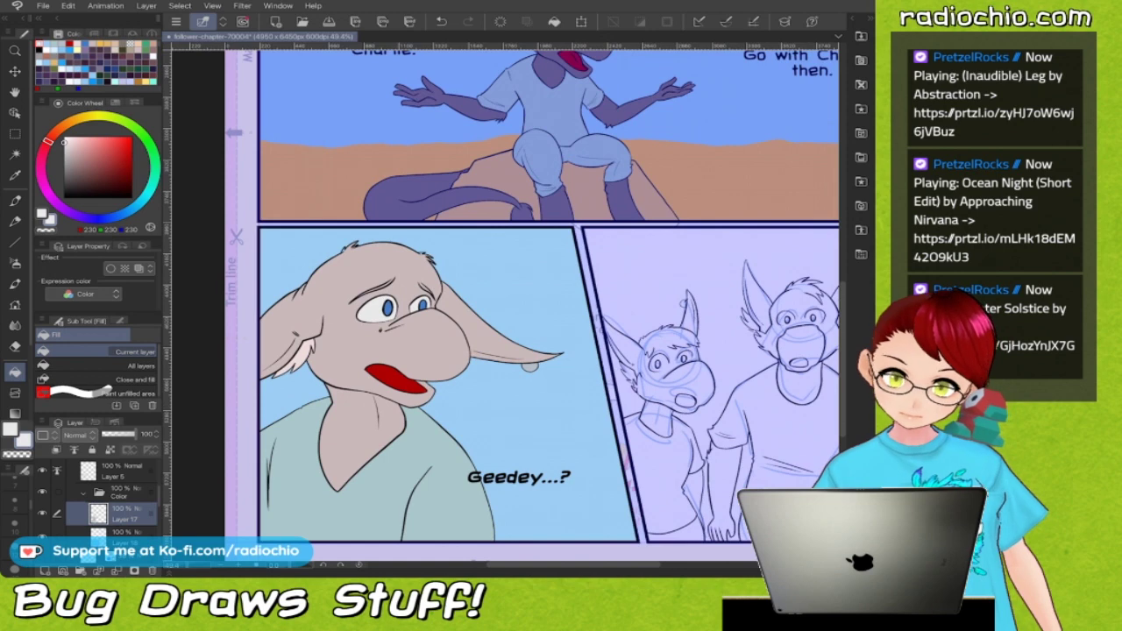
pyautogui.hscroll(3, 505, 306)
pyautogui.hscroll(1, 505, 306)
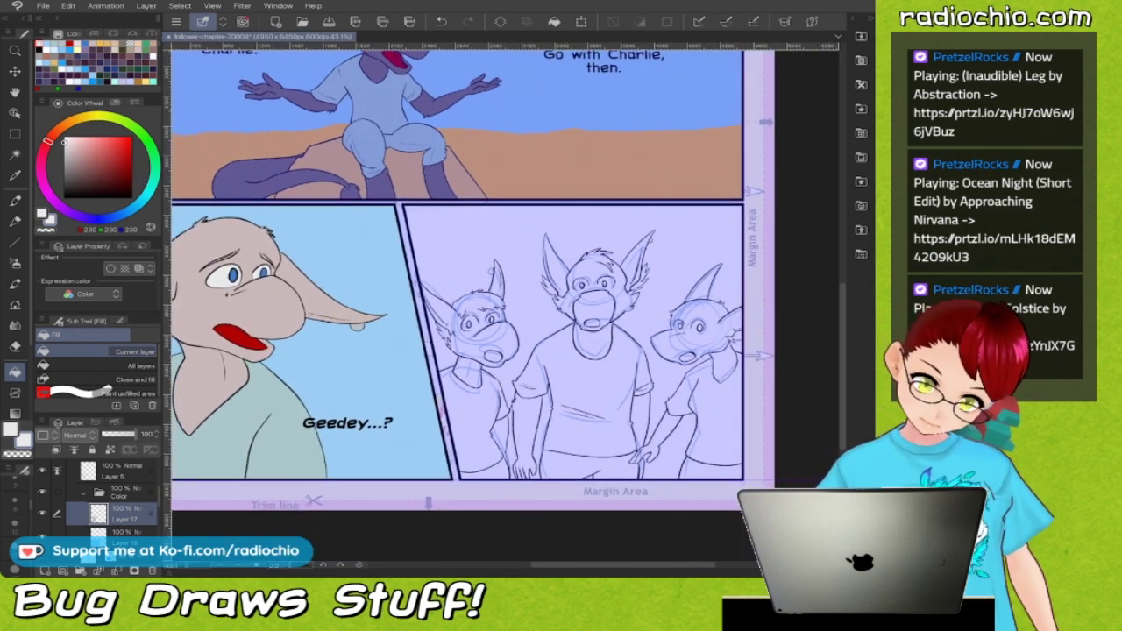
pyautogui.hscroll(4, 505, 306)
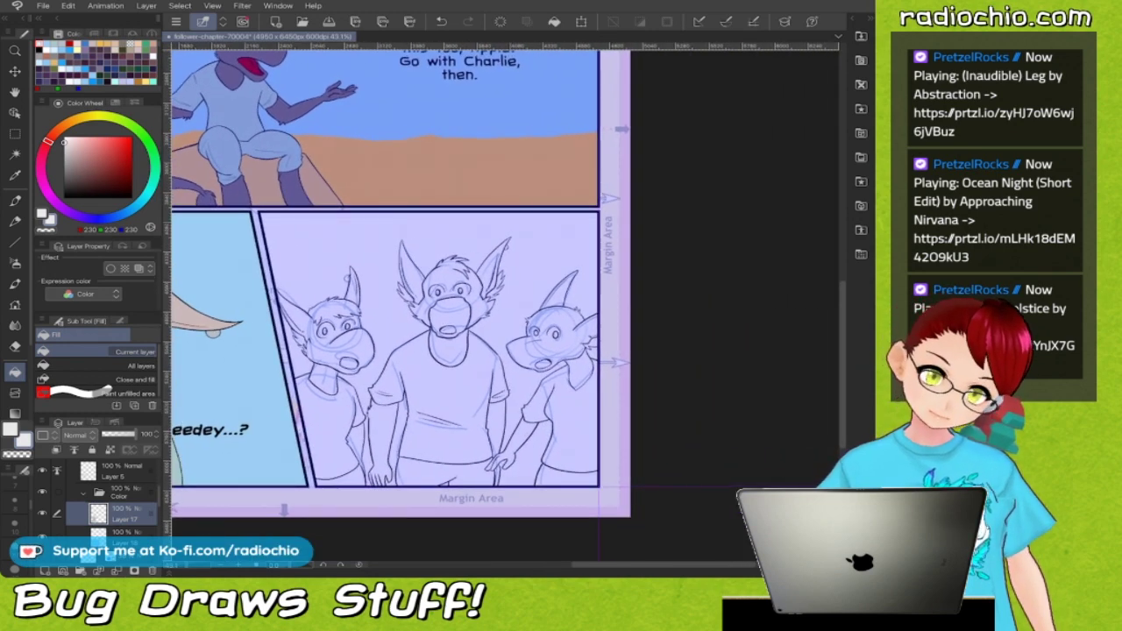
pyautogui.scroll(1, 109, 508)
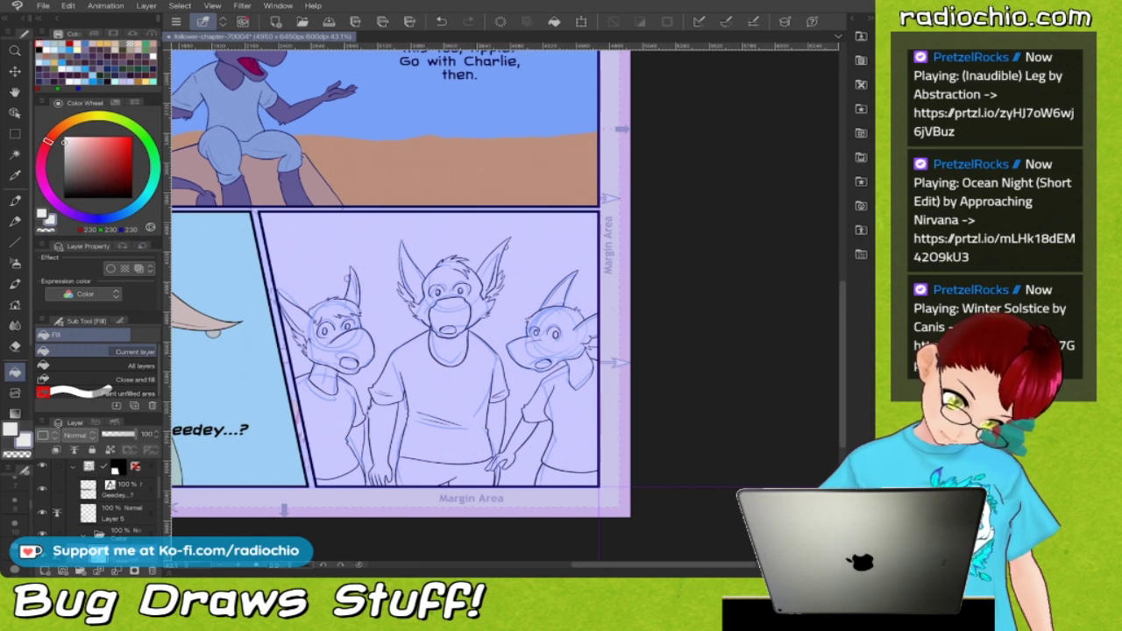
pyautogui.click(74, 467)
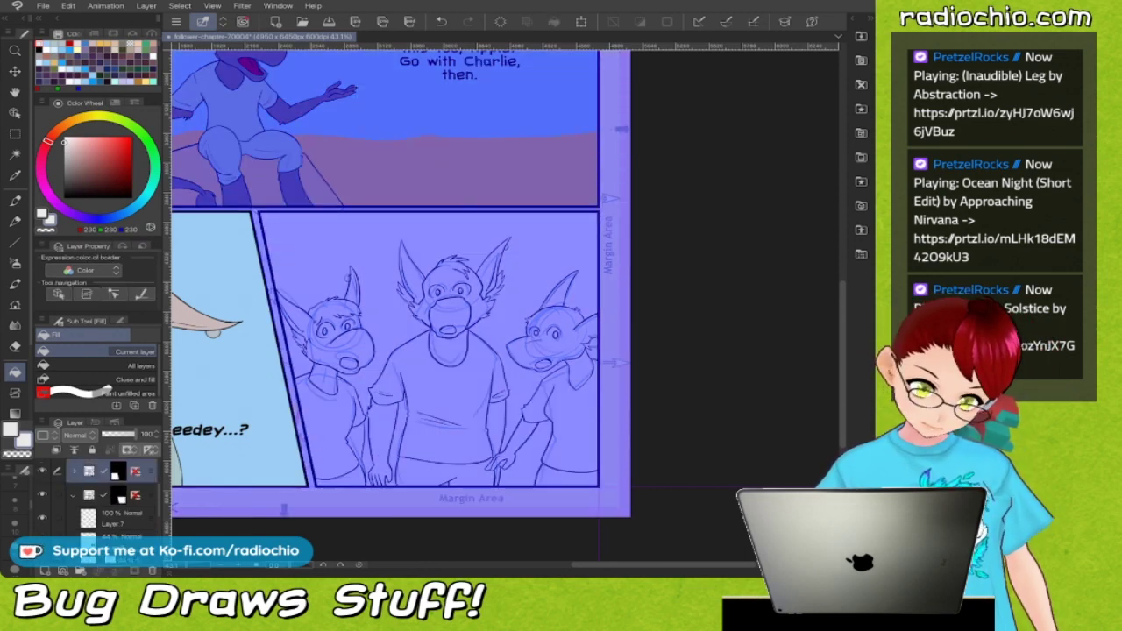
pyautogui.click(121, 518)
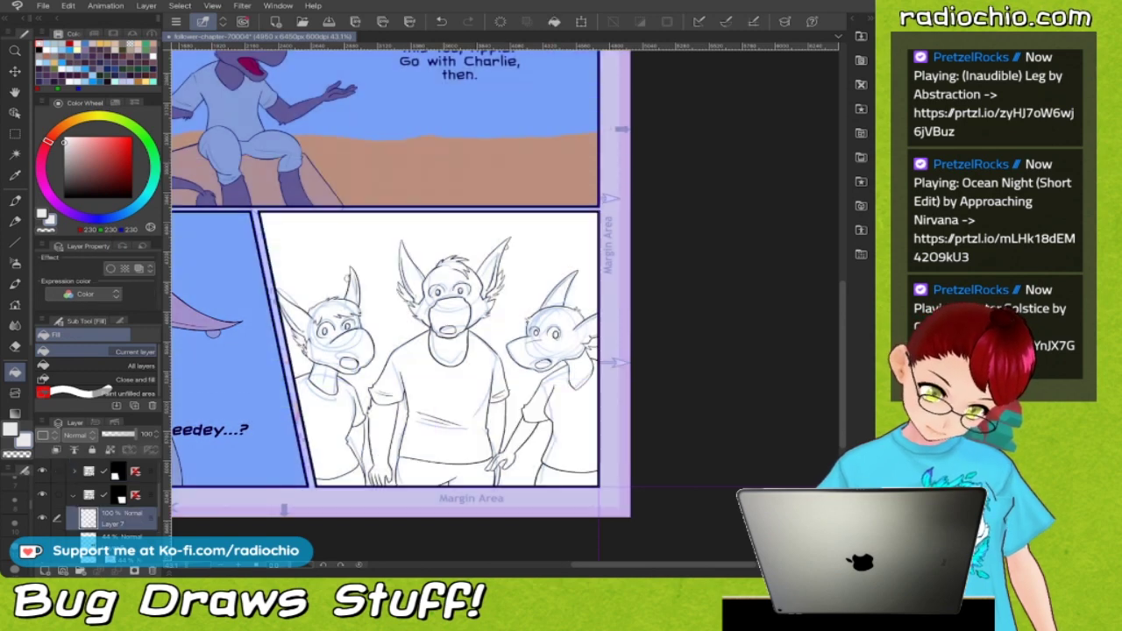
pyautogui.scroll(-2, 113, 491)
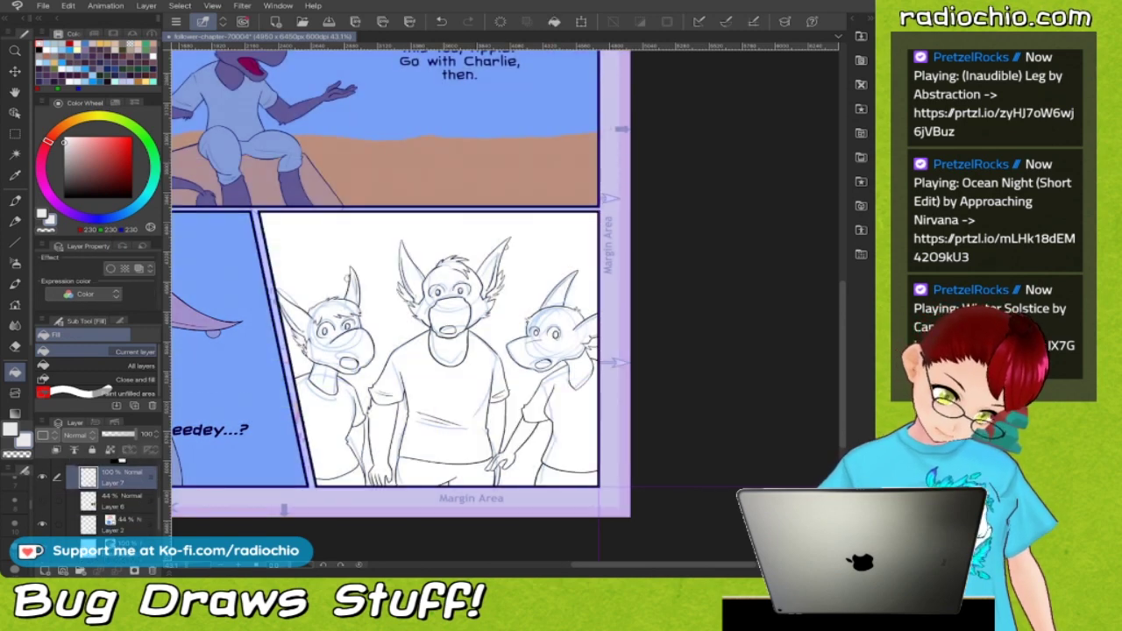
pyautogui.click(42, 525)
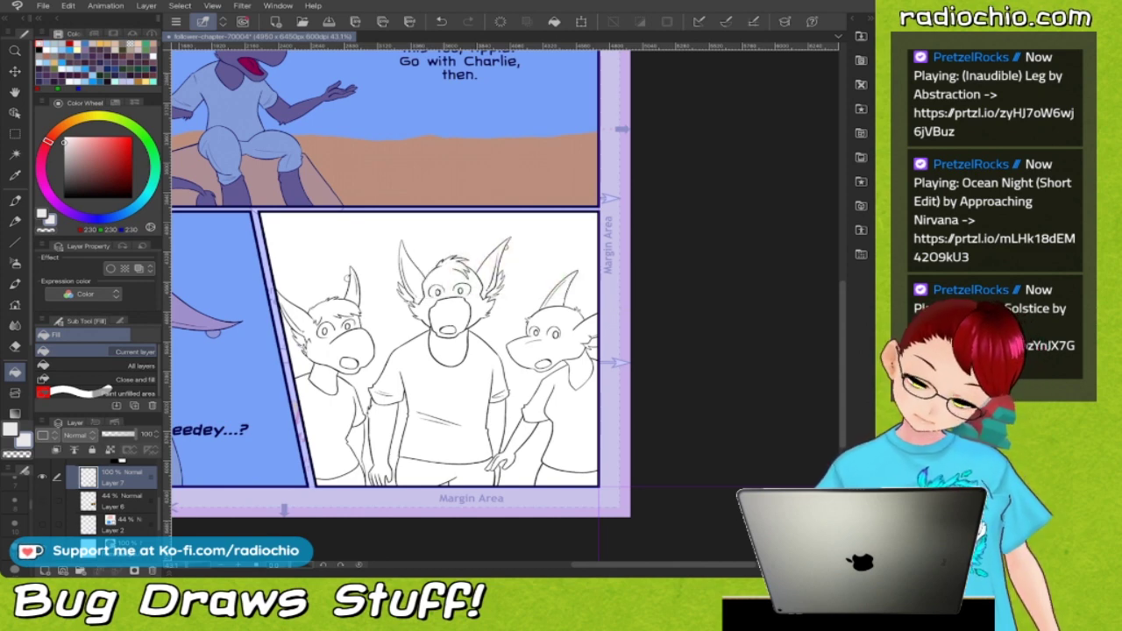
# Add a layer folder named Color between line-art Layer 7 and sketch Layer 6 in the fifth panel.
pyautogui.scroll(5, 463, 384)
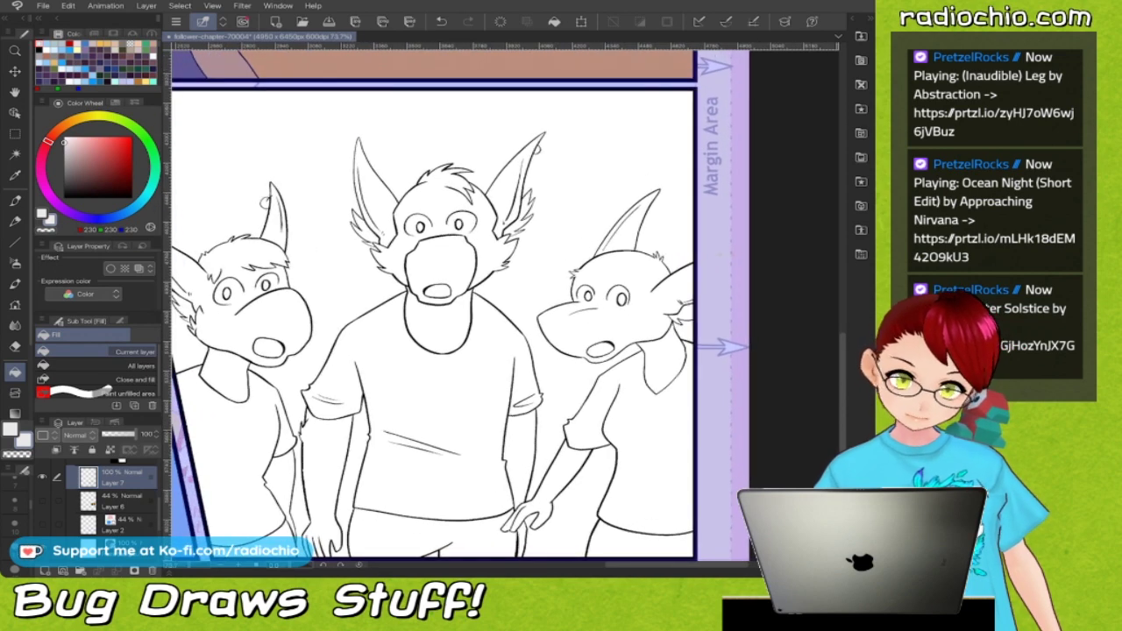
pyautogui.scroll(-3, 463, 334)
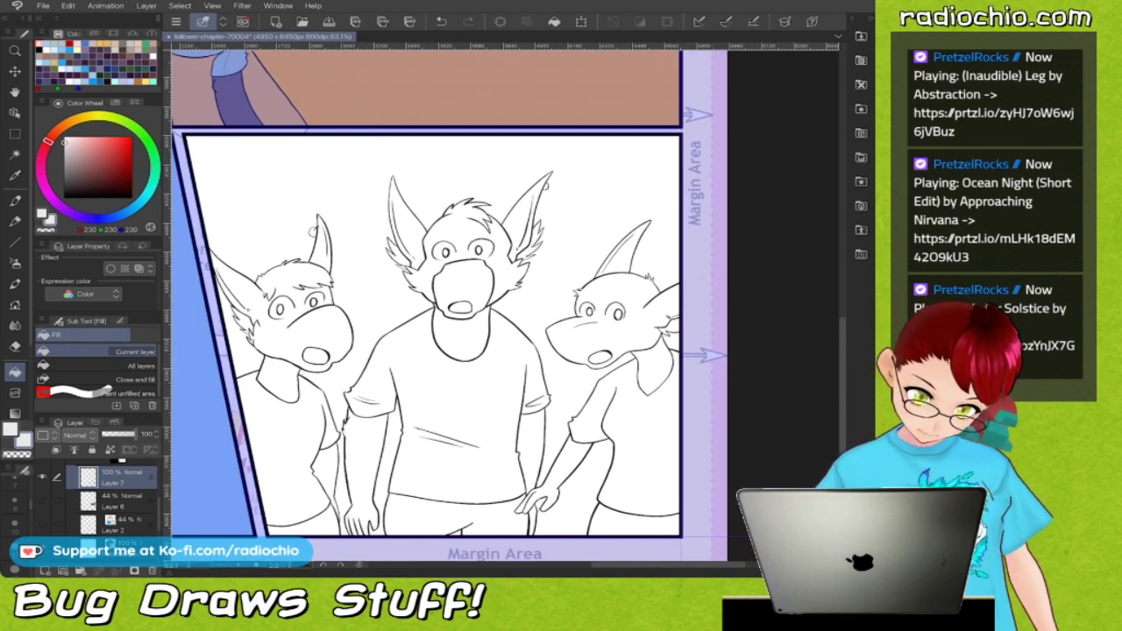
pyautogui.click(114, 501)
pyautogui.click(80, 571)
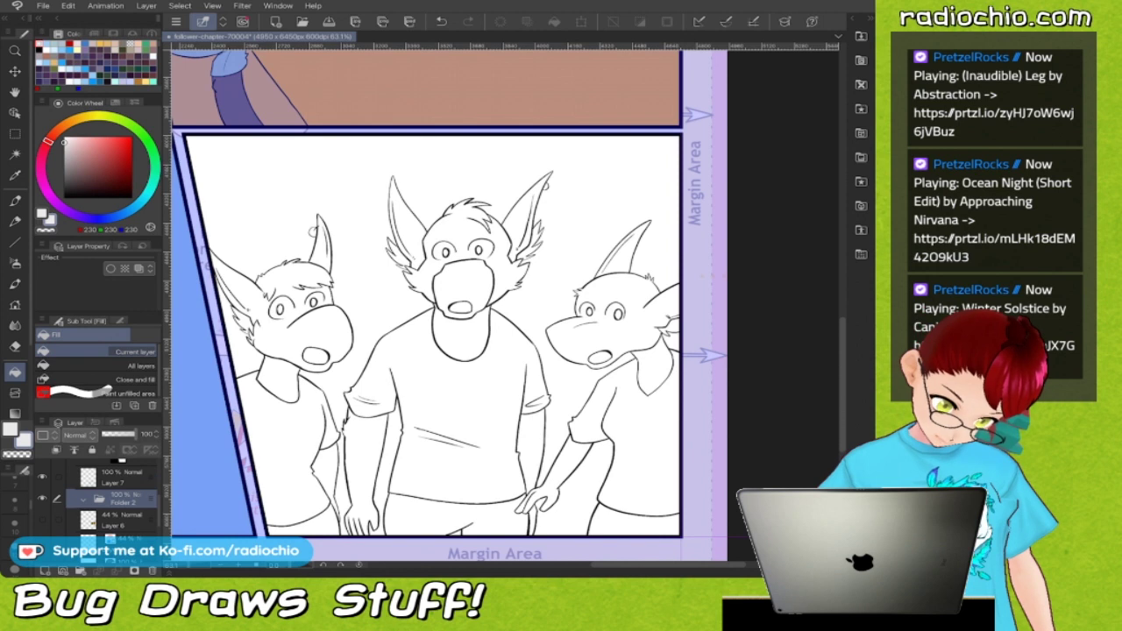
pyautogui.click(114, 520)
pyautogui.doubleClick(124, 501)
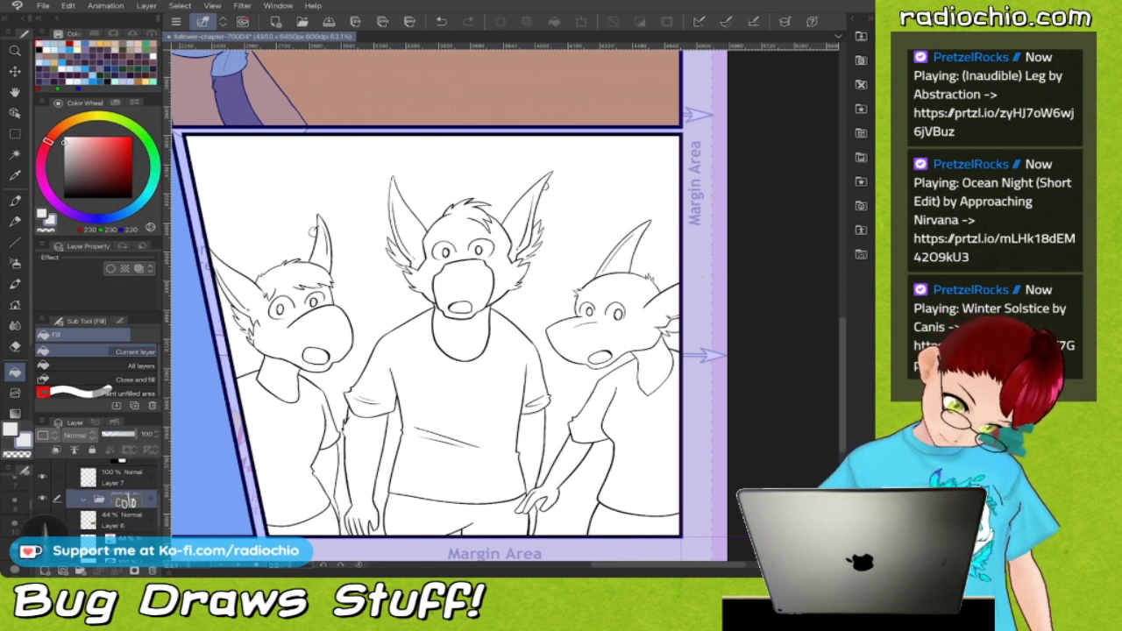
pyautogui.write('Color')
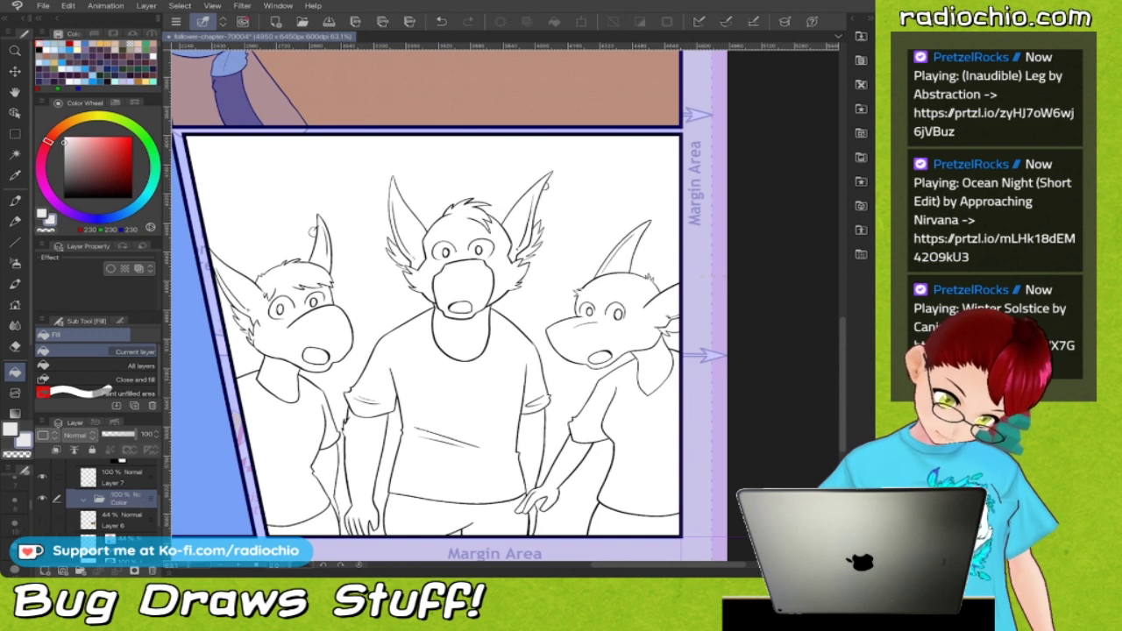
# Add a new layer inside the fifth panel's Color folder and set line-art Layer 7 as the reference layer.
pyautogui.click(45, 571)
pyautogui.click(114, 478)
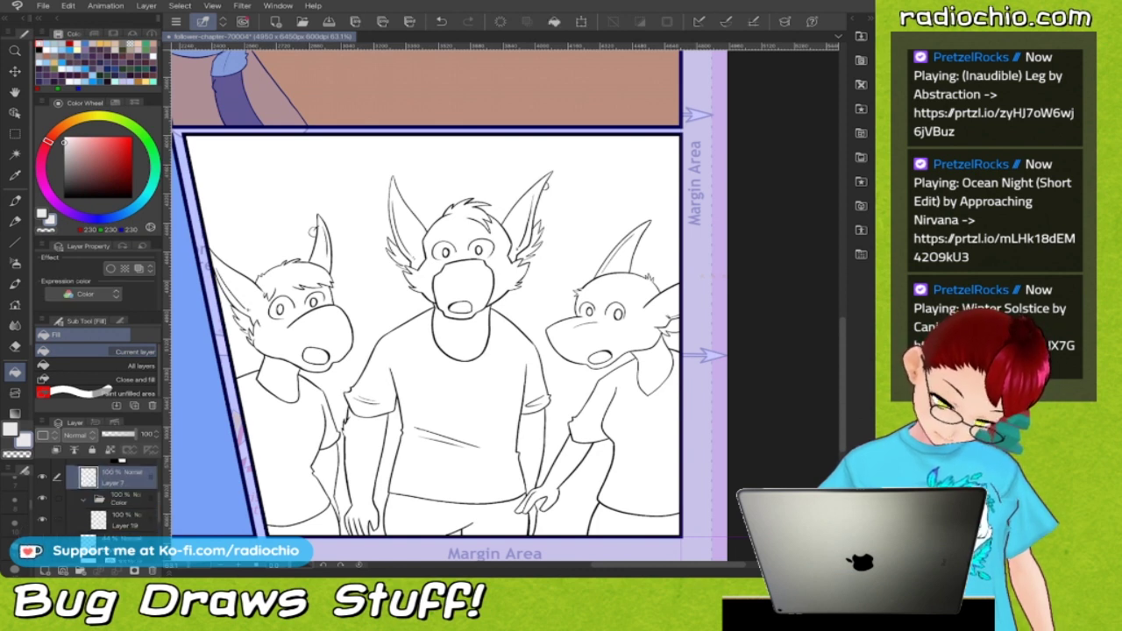
pyautogui.click(75, 449)
pyautogui.click(125, 521)
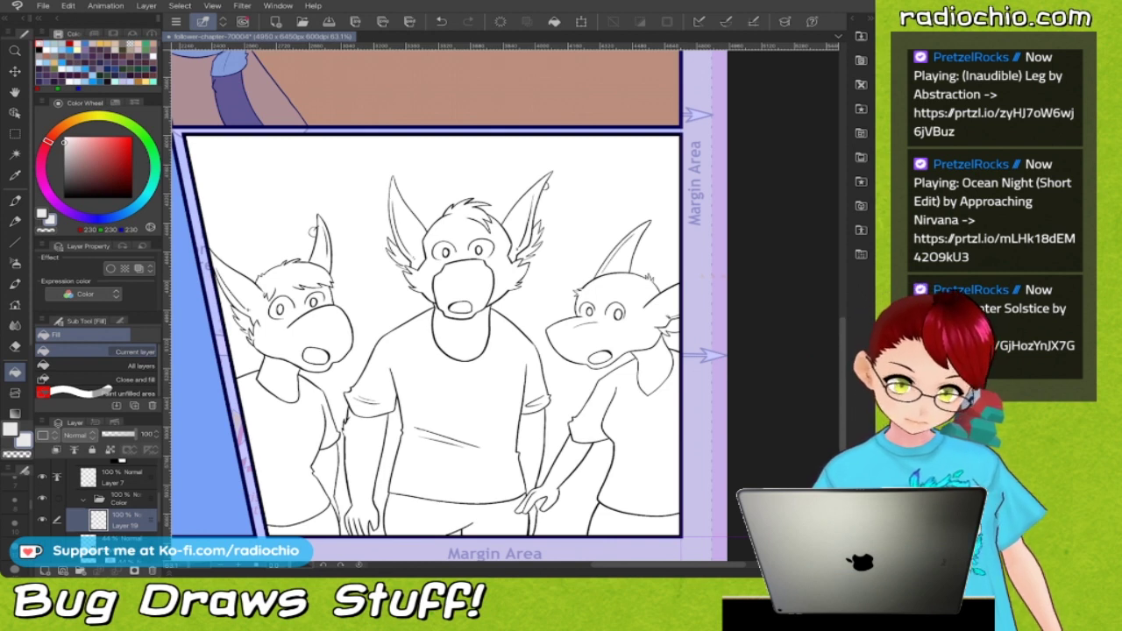
pyautogui.press('m')
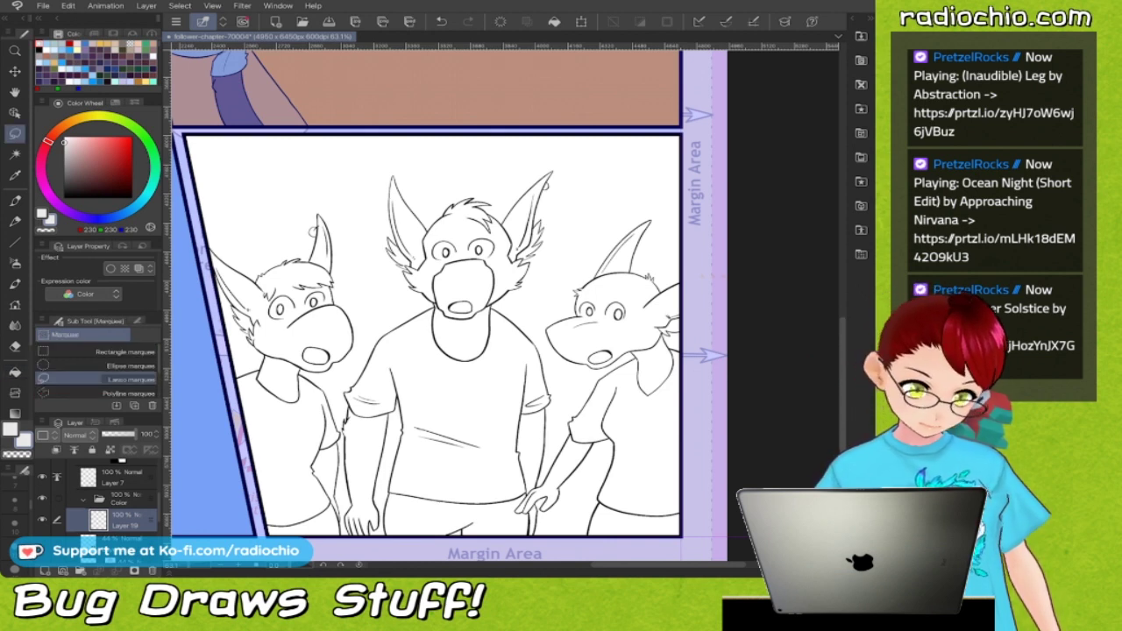
pyautogui.press('g')
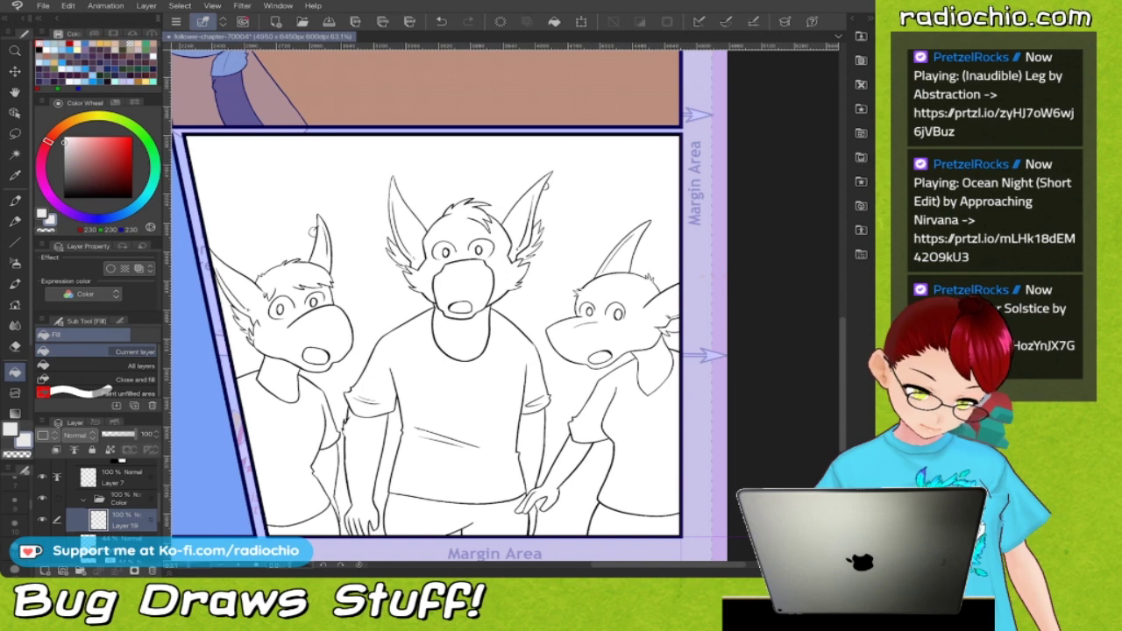
pyautogui.press('F1')
pyautogui.scroll(-5, 230, 290)
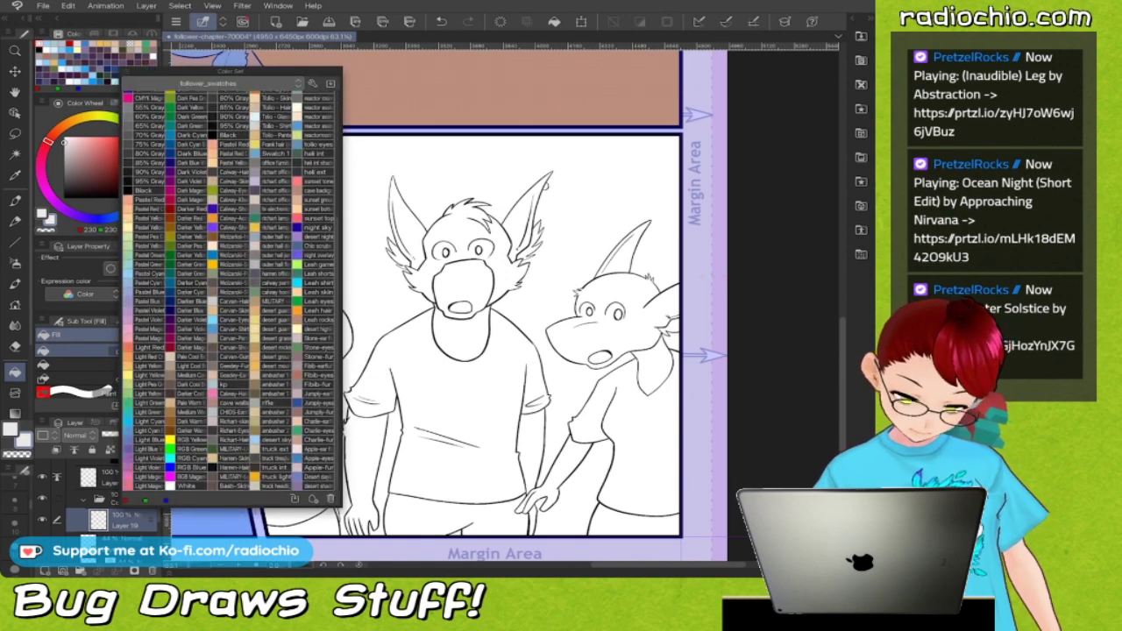
pyautogui.press('F1')
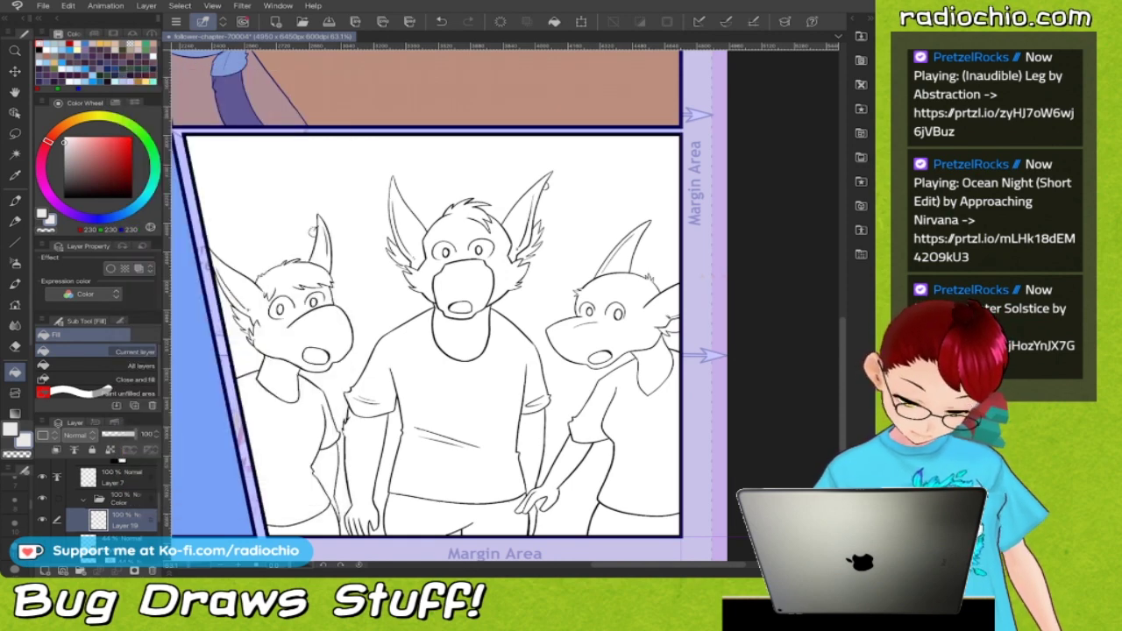
pyautogui.click(280, 298)
pyautogui.hotkey('ctrl', 'z')
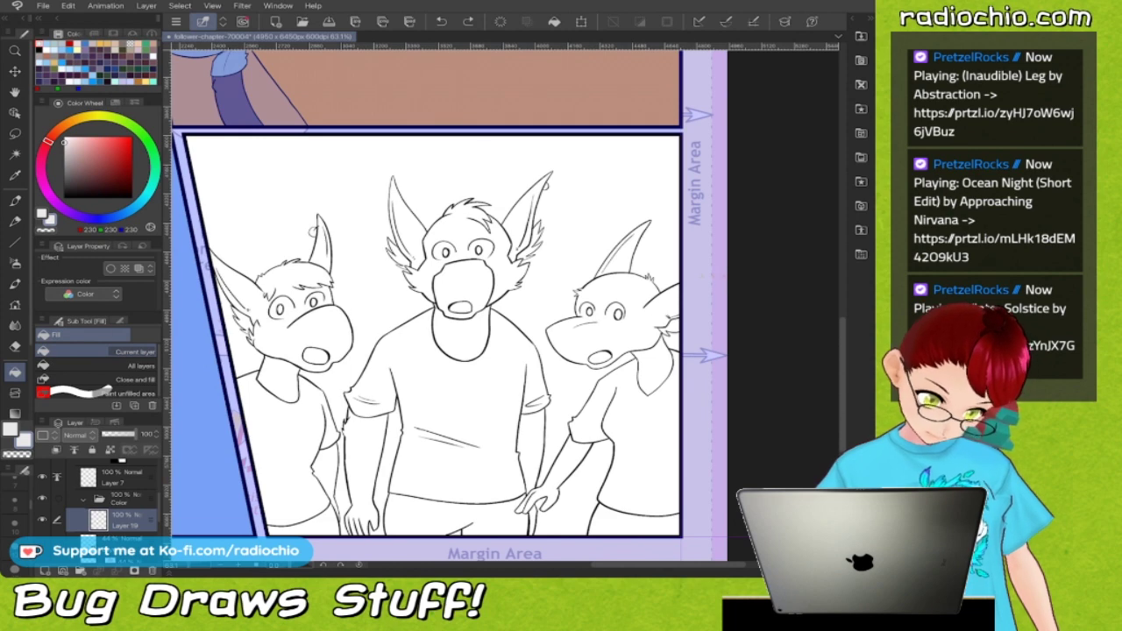
# Fill the left character's face, ears, neck and arm with the Charlie-fur swatch, RGB 194, 147, 129.
pyautogui.press('F1')
pyautogui.click(315, 441)
pyautogui.press('F1')
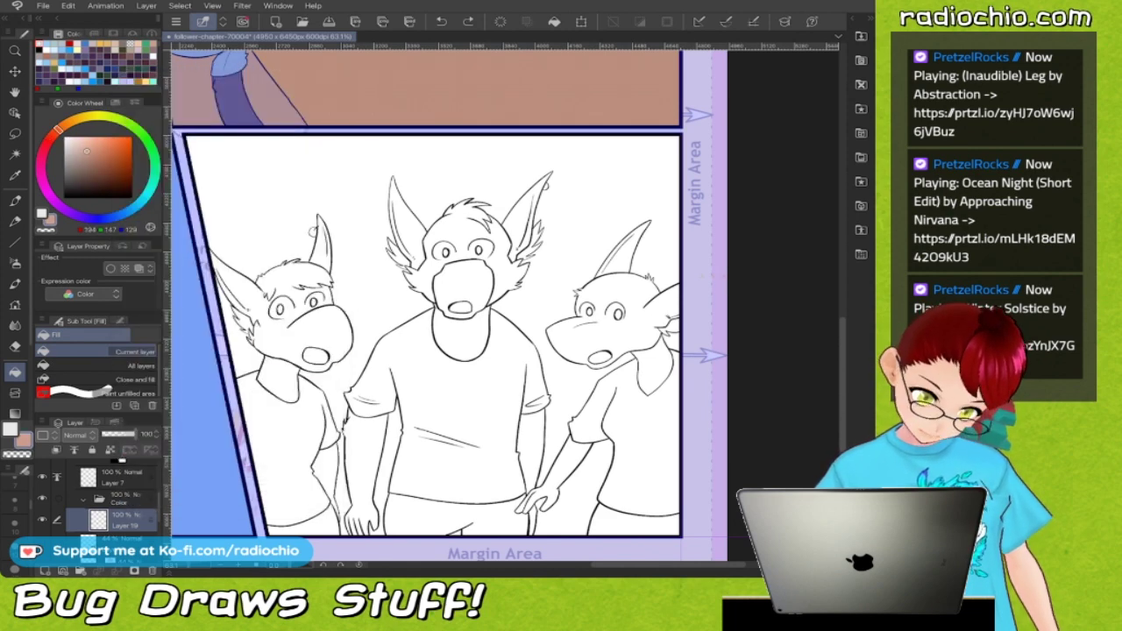
pyautogui.click(281, 298)
pyautogui.click(312, 230)
pyautogui.click(279, 381)
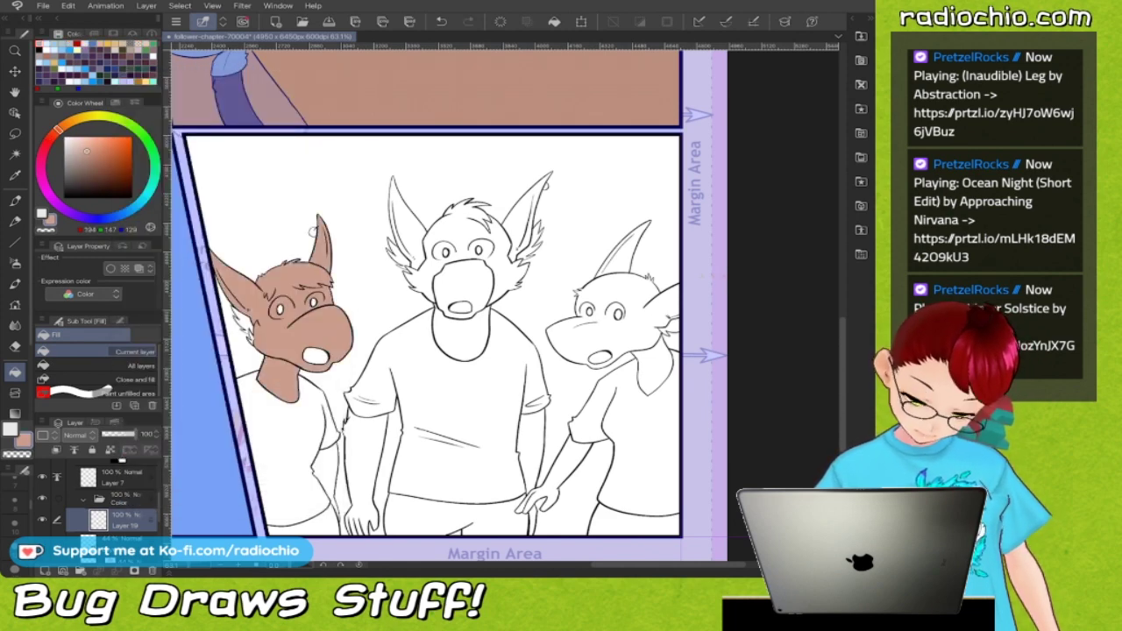
pyautogui.click(328, 477)
# Fill both irises of the left character with the green Charlie-eyes swatch, RGB 52, 159, 107.
pyautogui.scroll(3, 237, 316)
pyautogui.scroll(2, 363, 173)
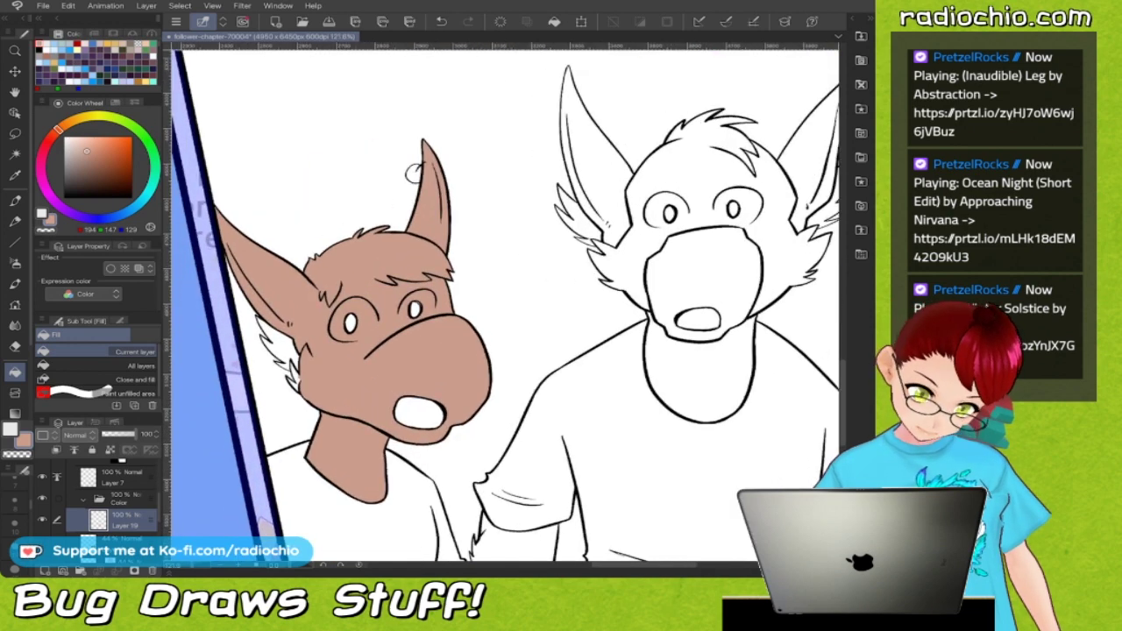
pyautogui.scroll(3, 413, 173)
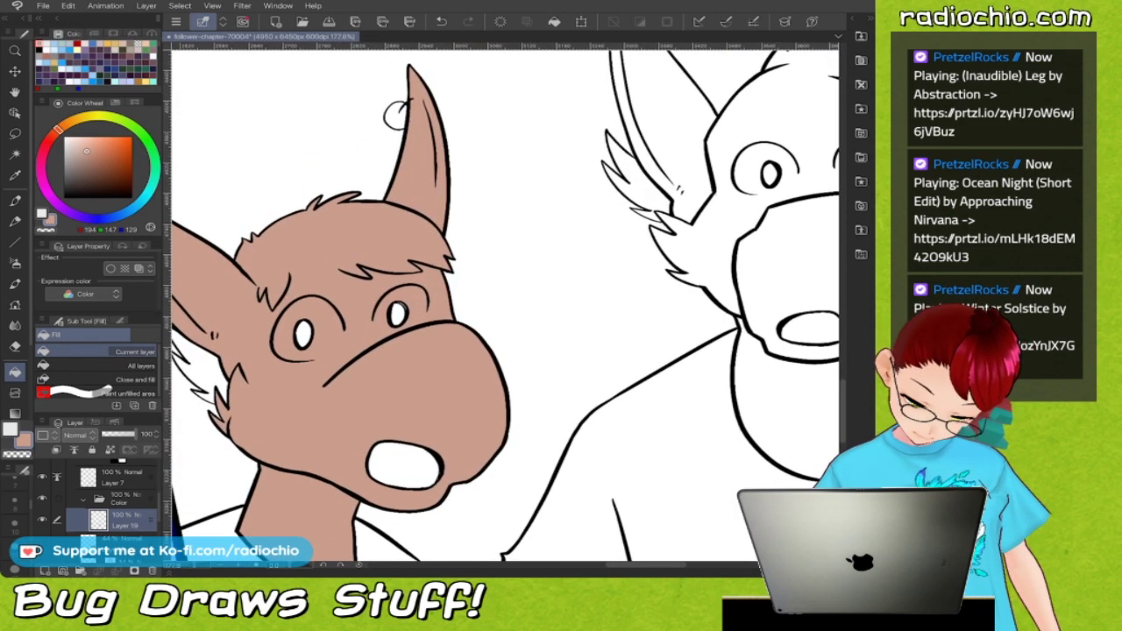
pyautogui.press('7')
pyautogui.click(316, 428)
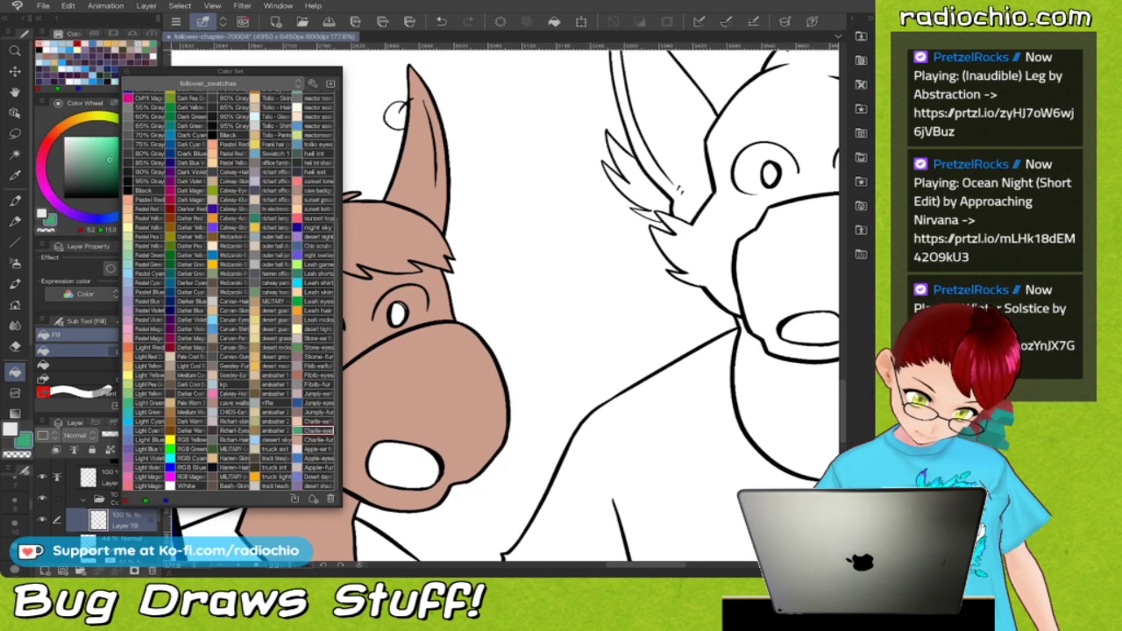
pyautogui.press('7')
pyautogui.click(398, 313)
pyautogui.click(302, 333)
# Fill the left character's earring with blue-grey, RGB 172, 182, 191, and the ear fluff with the peach Charlie ear swatch, RGB 235, 180, 159.
pyautogui.press('7')
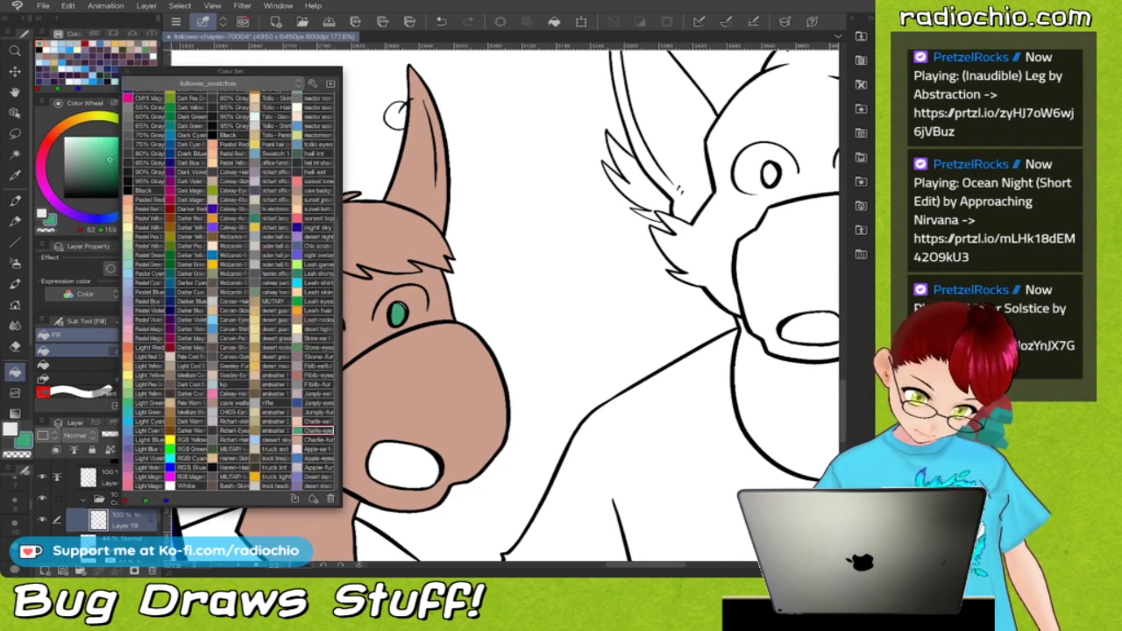
pyautogui.click(315, 420)
pyautogui.press('7')
pyautogui.click(394, 113)
pyautogui.scroll(-3, 505, 303)
pyautogui.press('7')
pyautogui.click(213, 279)
pyautogui.press('7')
pyautogui.click(302, 323)
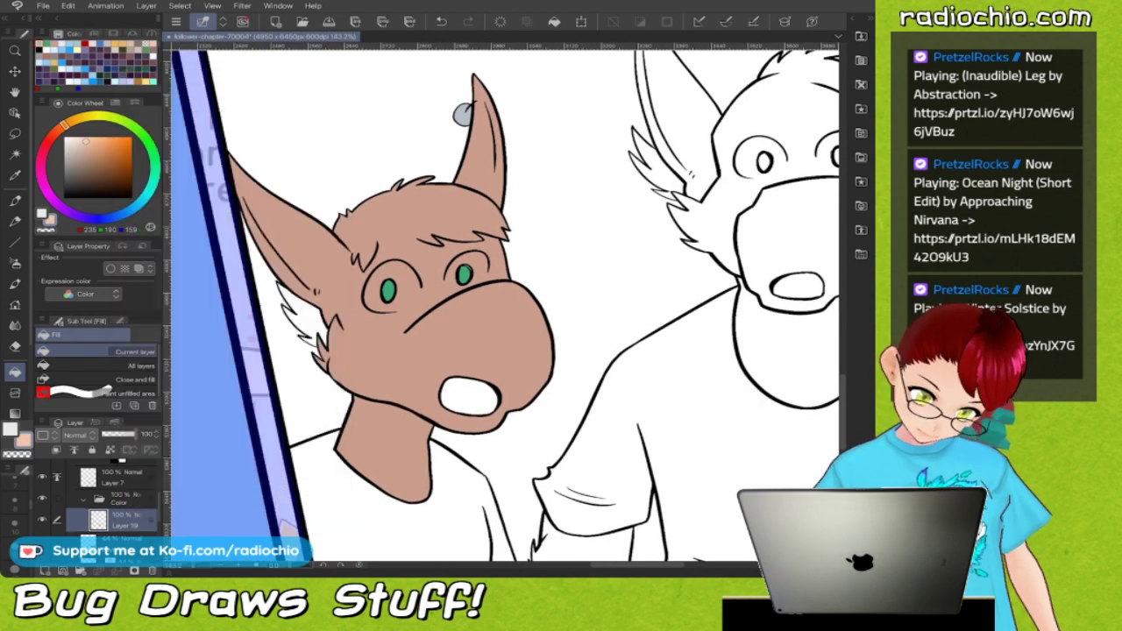
# Fill the left character's shirt and trousers with the kp swatch, RGB 159, 192, 194.
pyautogui.scroll(-4, 505, 303)
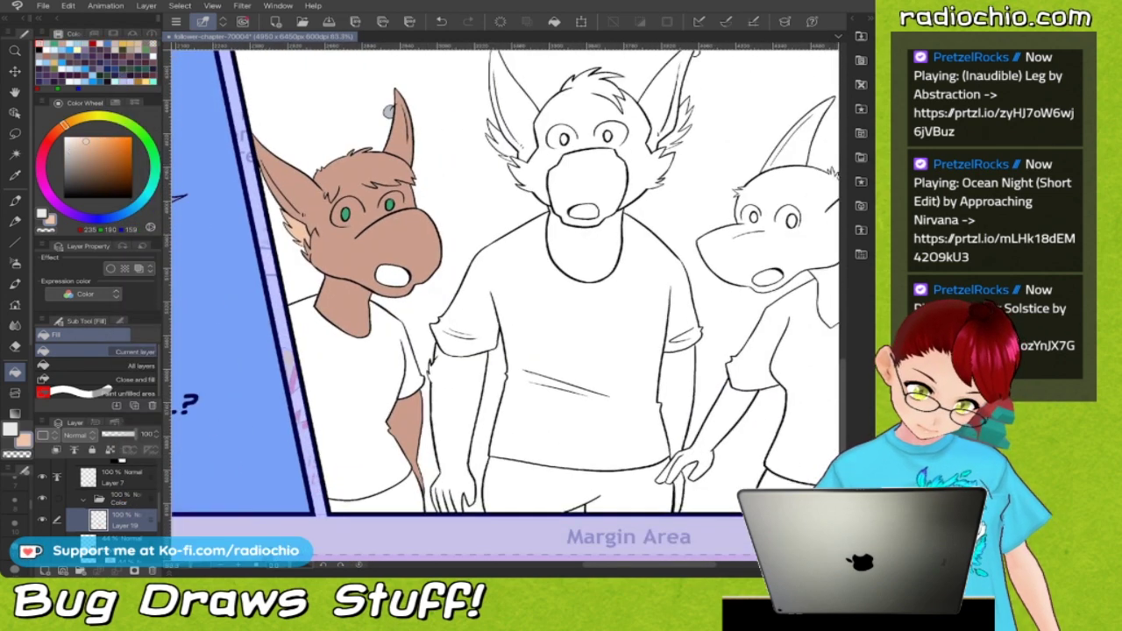
pyautogui.press('7')
pyautogui.click(232, 412)
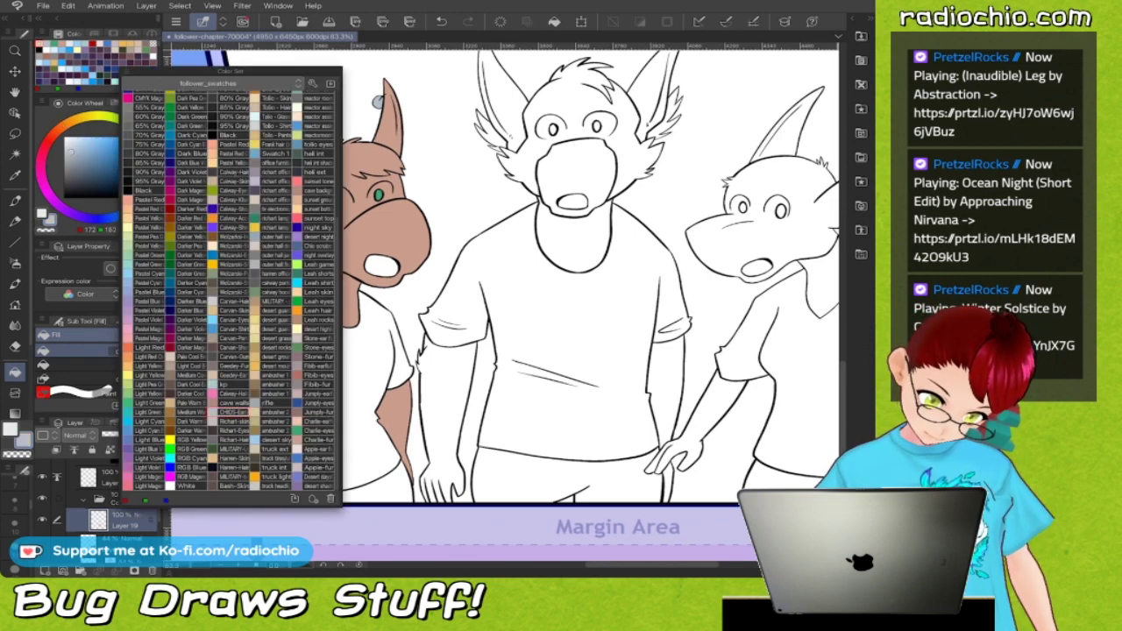
pyautogui.click(230, 385)
pyautogui.press('7')
pyautogui.click(351, 377)
pyautogui.click(368, 483)
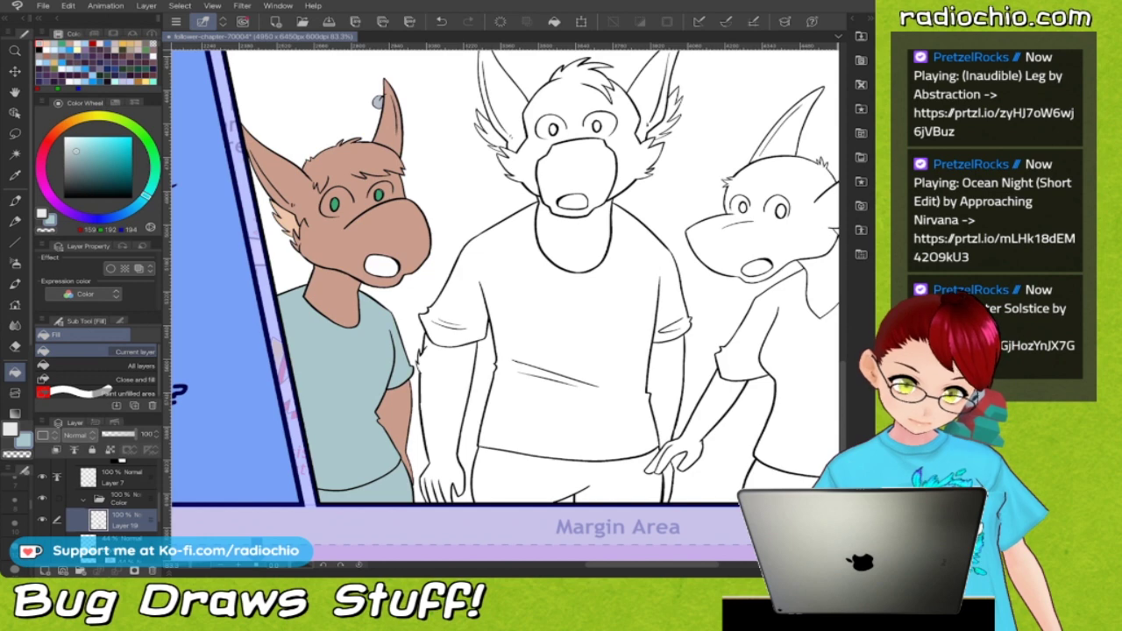
# Fill the shirts and trousers of the centre and right characters with the same pale teal, RGB 159, 192, 194.
pyautogui.click(553, 315)
pyautogui.click(570, 478)
pyautogui.moveTo(526, 263); pyautogui.dragTo(364, 272)
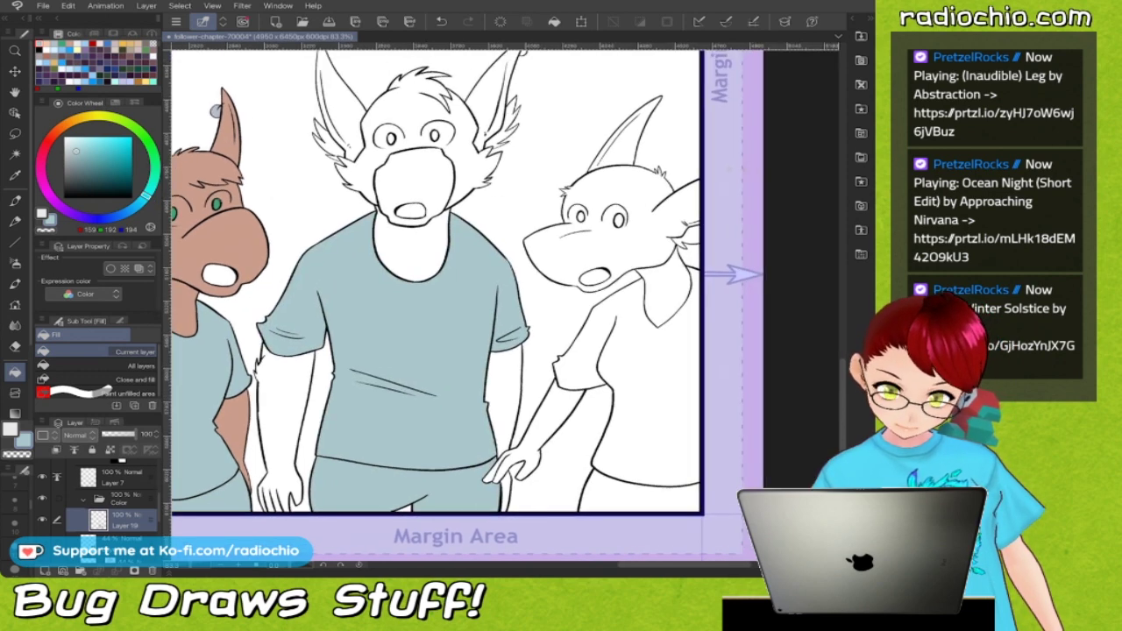
pyautogui.click(631, 394)
pyautogui.click(640, 495)
# Sample the blue-grey of the left character's earring, RGB 172, 182, 191, and fill the centre character's earring with it.
pyautogui.scroll(-2, 526, 395)
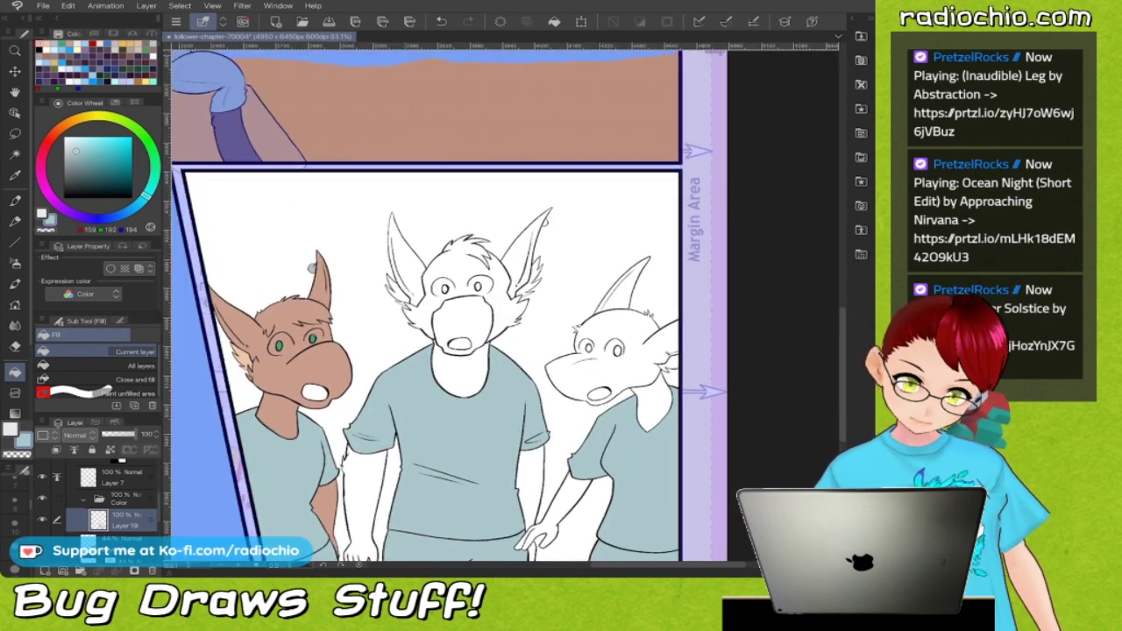
pyautogui.scroll(4, 400, 250)
pyautogui.keyDown('alt'); pyautogui.click(200, 290); pyautogui.keyUp('alt')
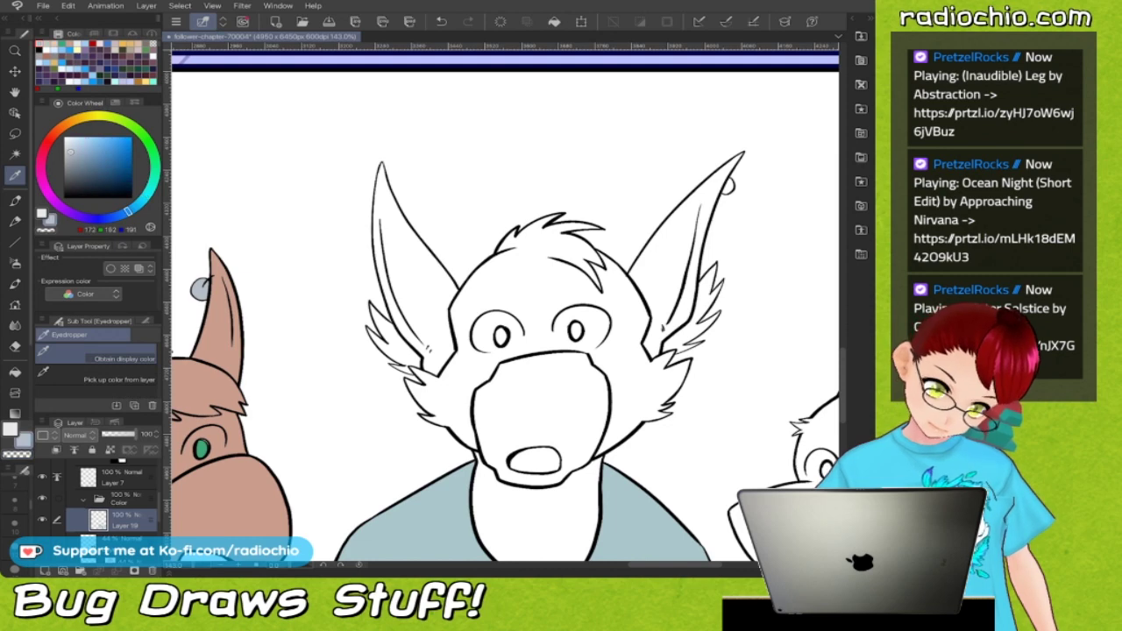
pyautogui.moveTo(526, 307); pyautogui.dragTo(372, 356)
pyautogui.click(572, 230)
pyautogui.moveTo(526, 306); pyautogui.dragTo(330, 295)
pyautogui.moveTo(438, 307); pyautogui.dragTo(659, 220)
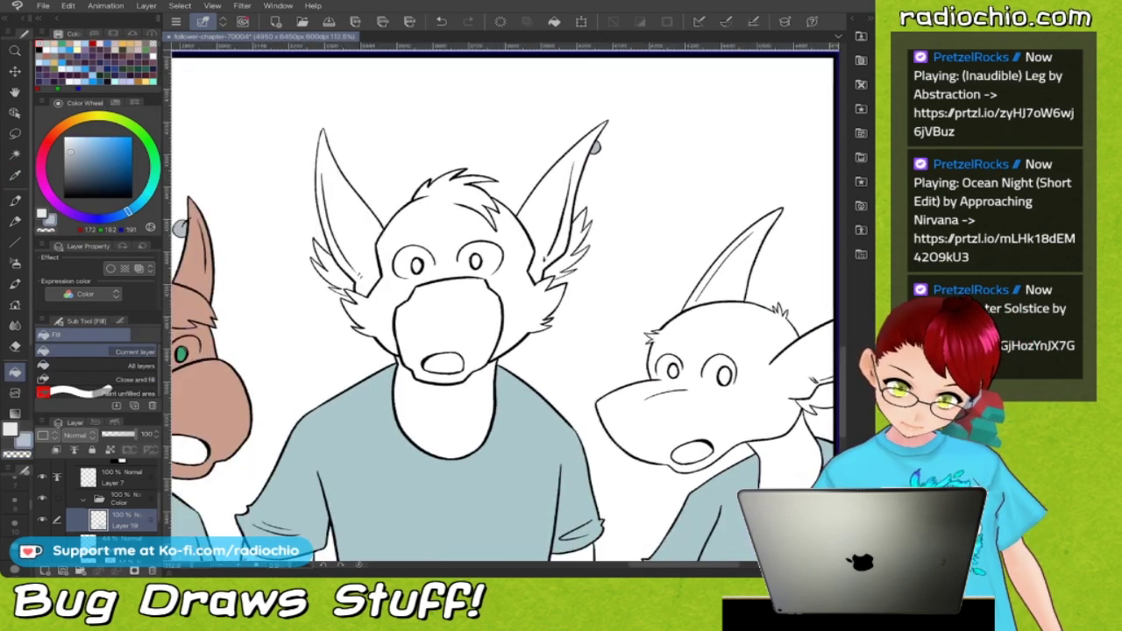
# Fill the open mouths of all three characters with the Dark Red swatch, RGB 163, 0, 0.
pyautogui.scroll(-3, 505, 307)
pyautogui.scroll(4, 438, 307)
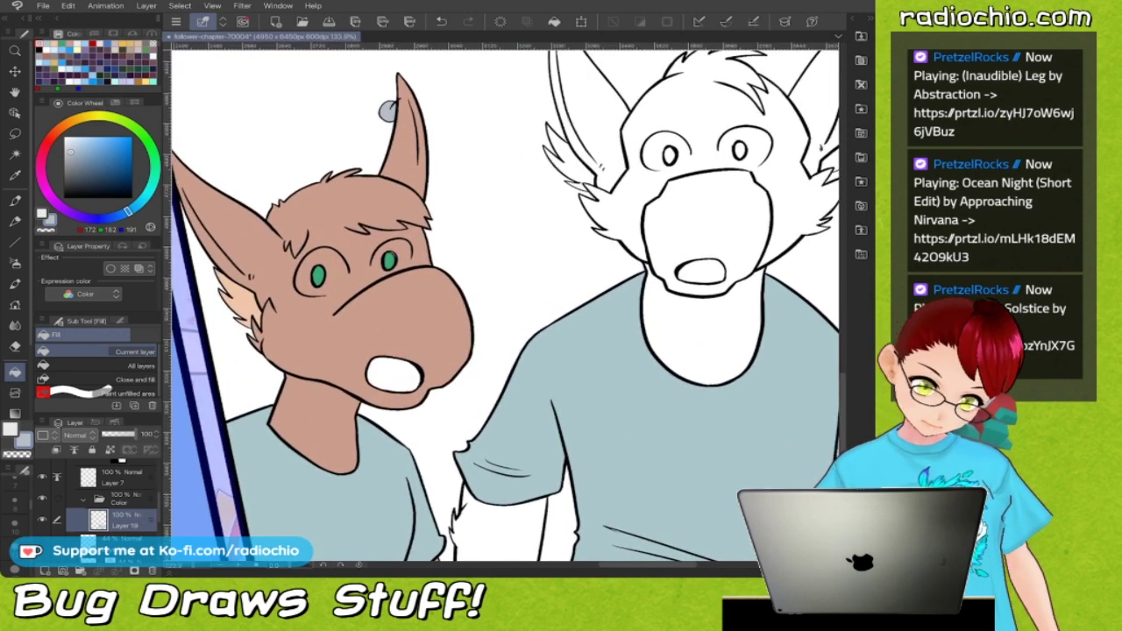
pyautogui.press('F1')
pyautogui.scroll(5, 230, 289)
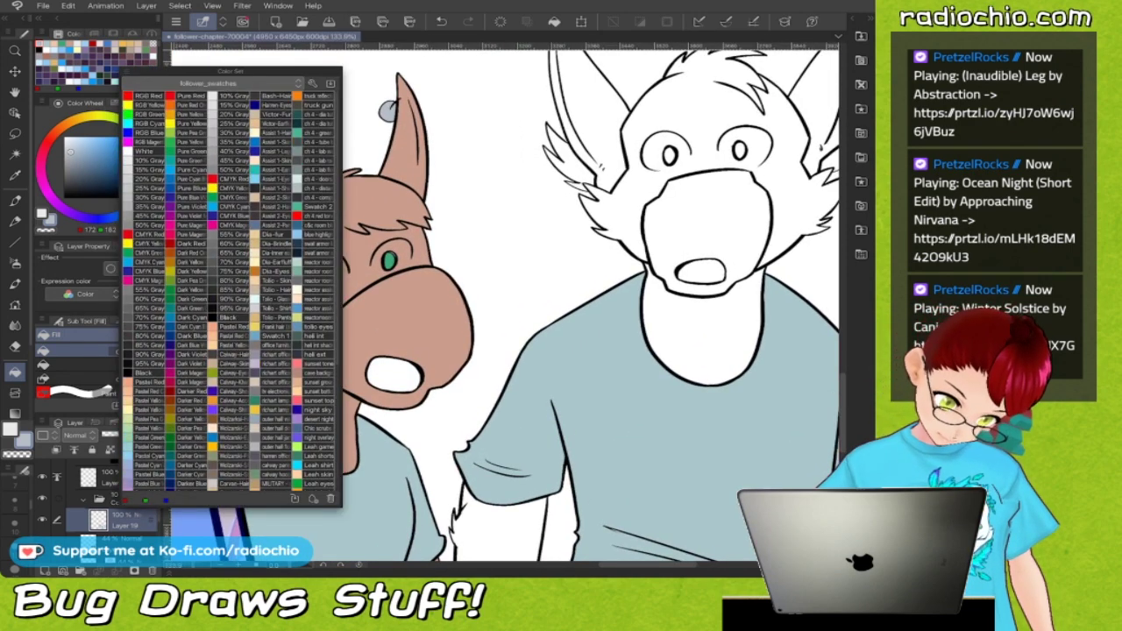
pyautogui.click(233, 151)
pyautogui.click(185, 354)
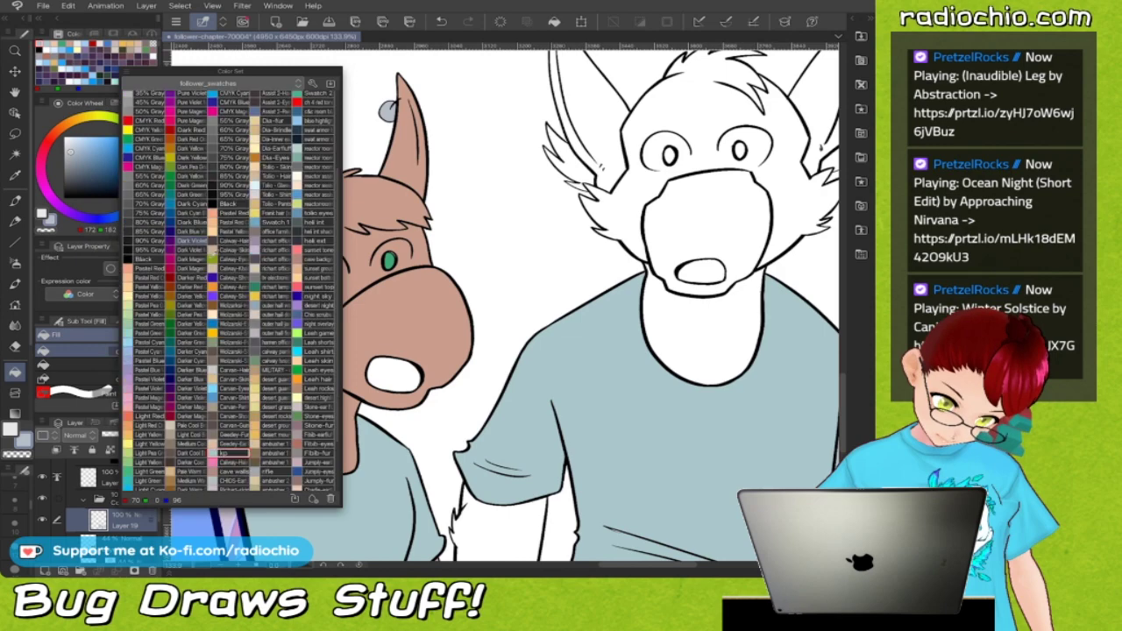
pyautogui.click(189, 243)
pyautogui.press('F1')
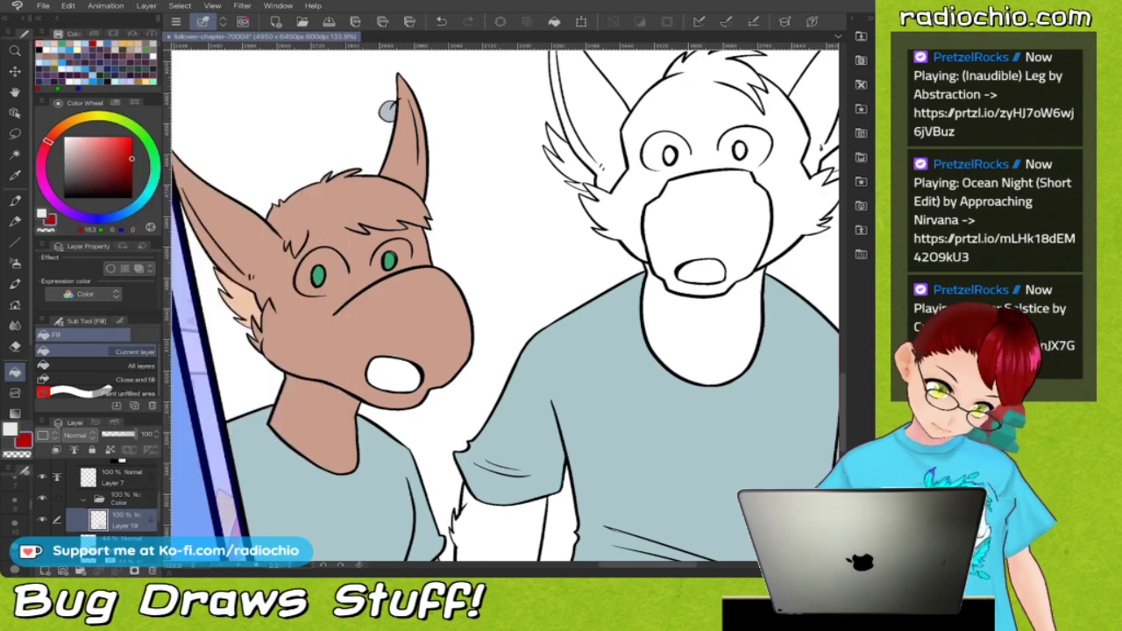
pyautogui.click(394, 376)
pyautogui.moveTo(700, 272); pyautogui.dragTo(192, 202)
pyautogui.click(455, 276)
pyautogui.click(497, 308)
# Close the gap in the outline of the left character's larger eye with the Pen in 10% Gray, RGB 230, 230, 230.
pyautogui.scroll(-5, 497, 308)
pyautogui.scroll(4, 290, 217)
pyautogui.scroll(6, 289, 218)
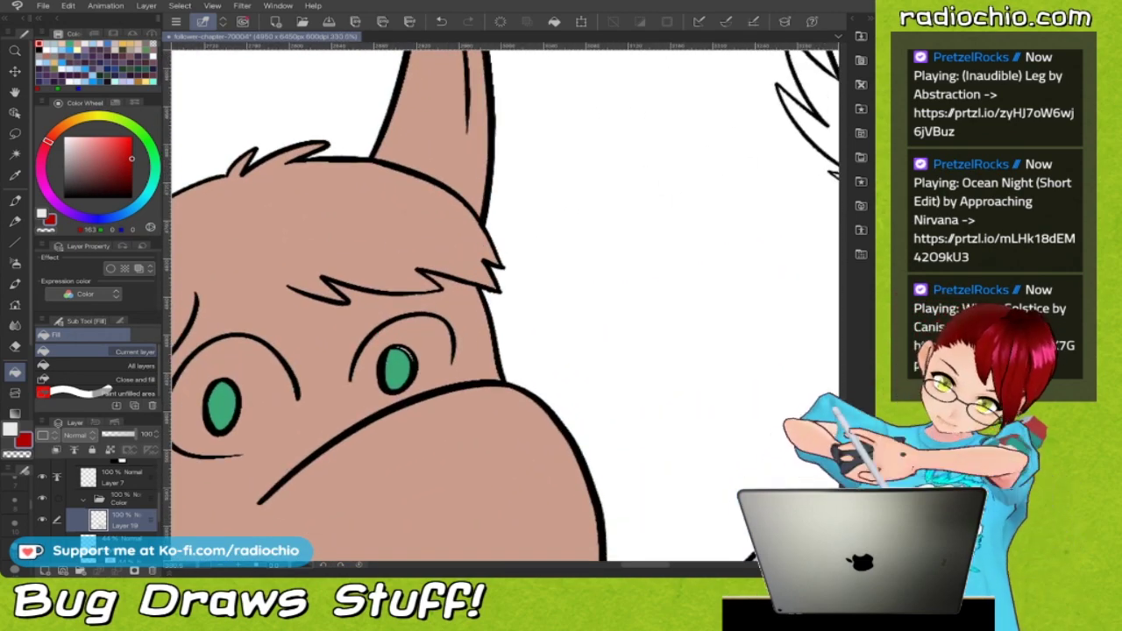
pyautogui.press('F2')
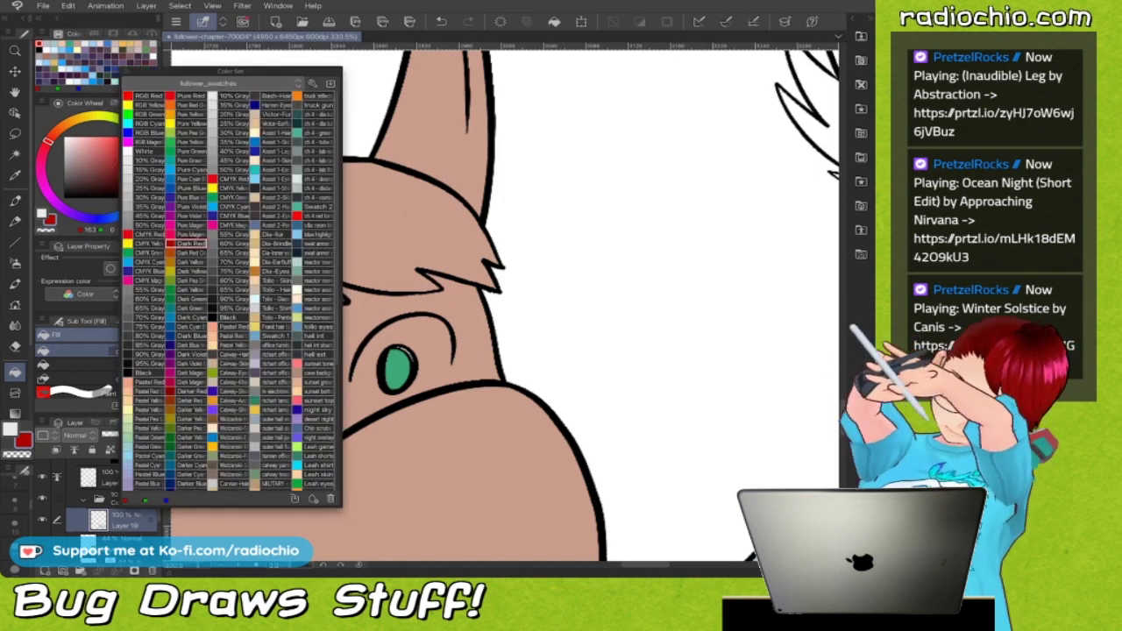
pyautogui.press('F2')
pyautogui.press('p')
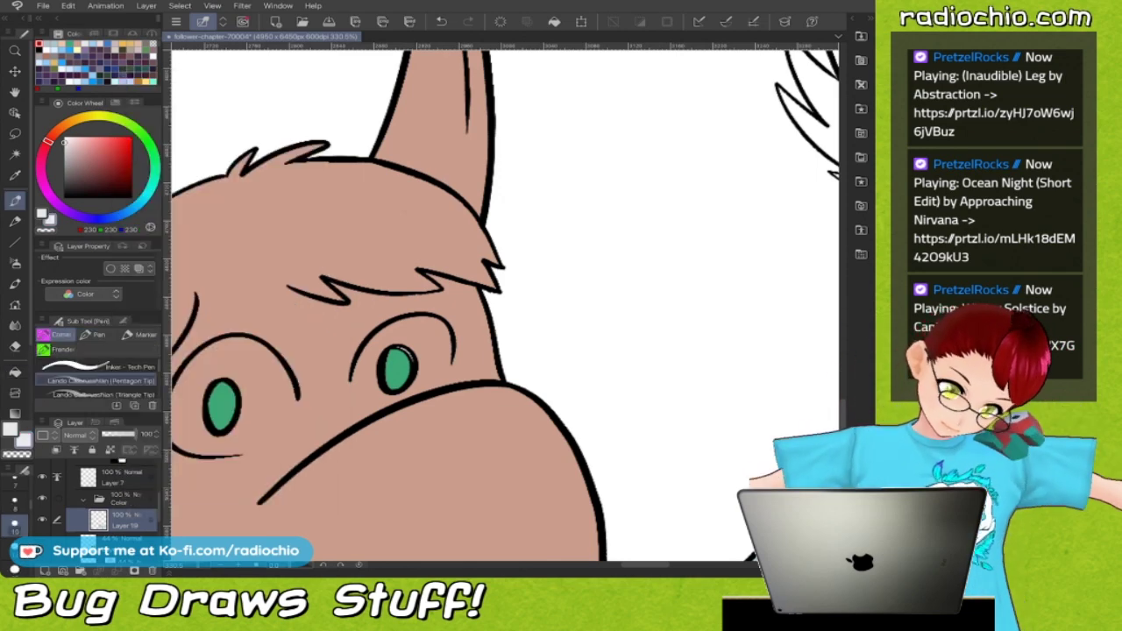
pyautogui.scroll(5, 505, 305)
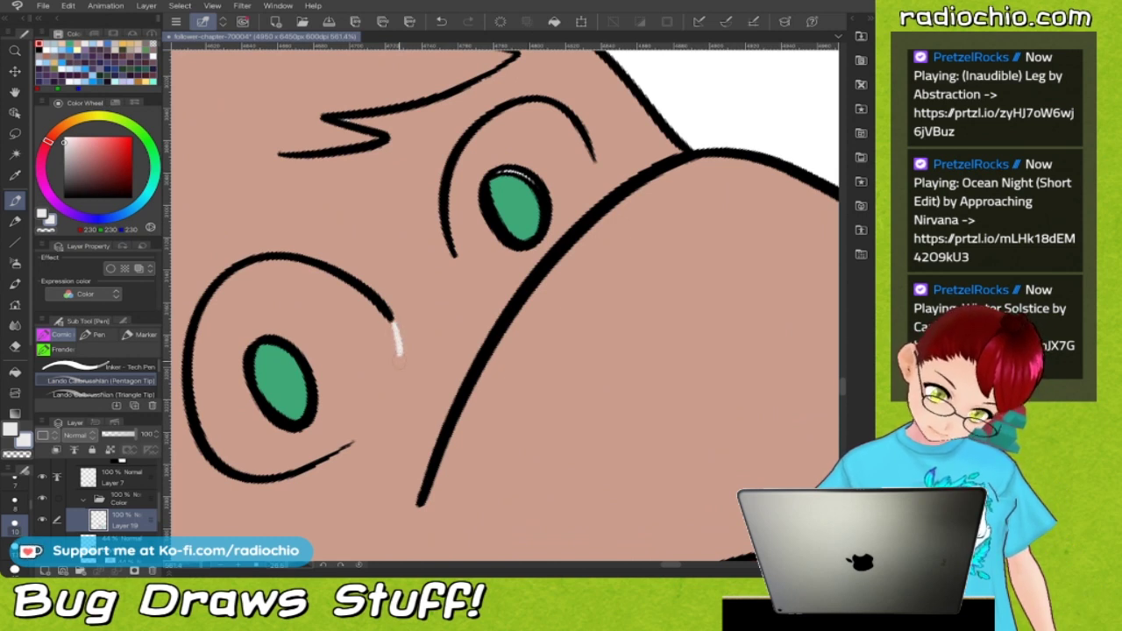
pyautogui.moveTo(398, 350); pyautogui.dragTo(394, 390)
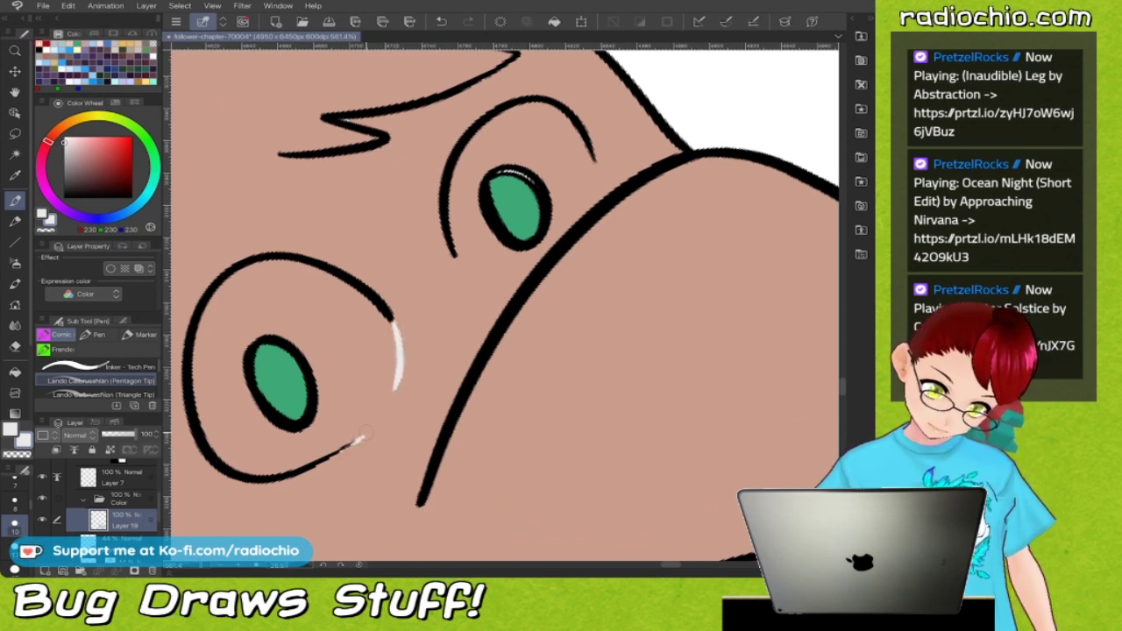
pyautogui.hotkey('ctrl', 'z')
pyautogui.scroll(2, 505, 305)
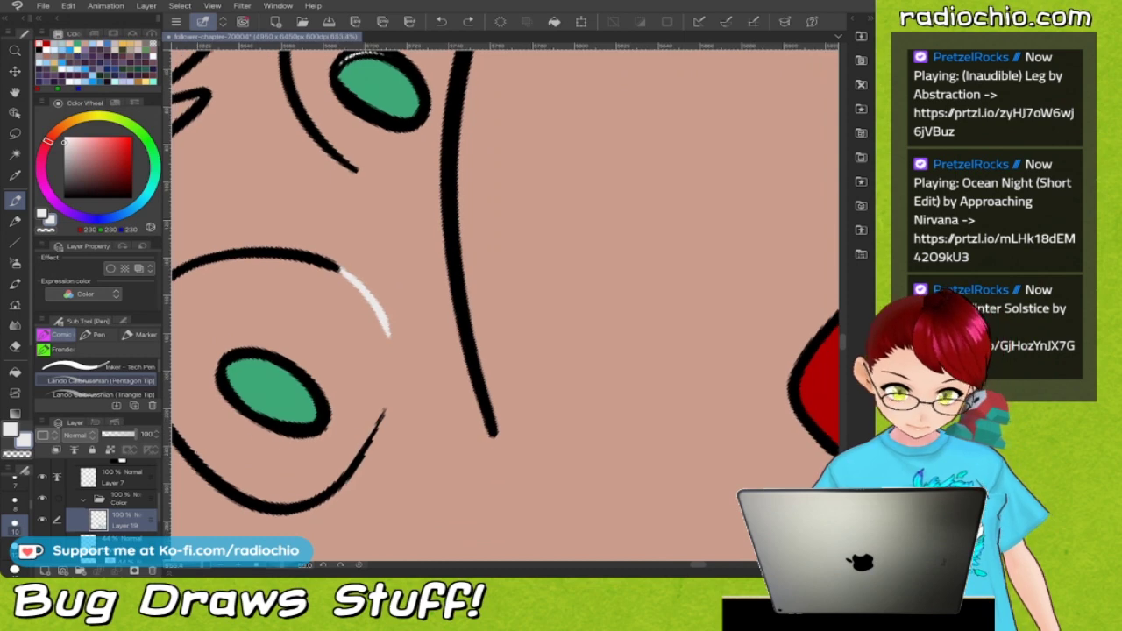
pyautogui.moveTo(389, 333)
pyautogui.mouseDown()
pyautogui.moveTo(395, 375)
pyautogui.moveTo(376, 427)
pyautogui.mouseUp()
# Draw pale grey pen strokes closing both gaps between the left character's smaller eye outline and the muzzle.
pyautogui.scroll(-2, 505, 305)
pyautogui.scroll(3, 505, 305)
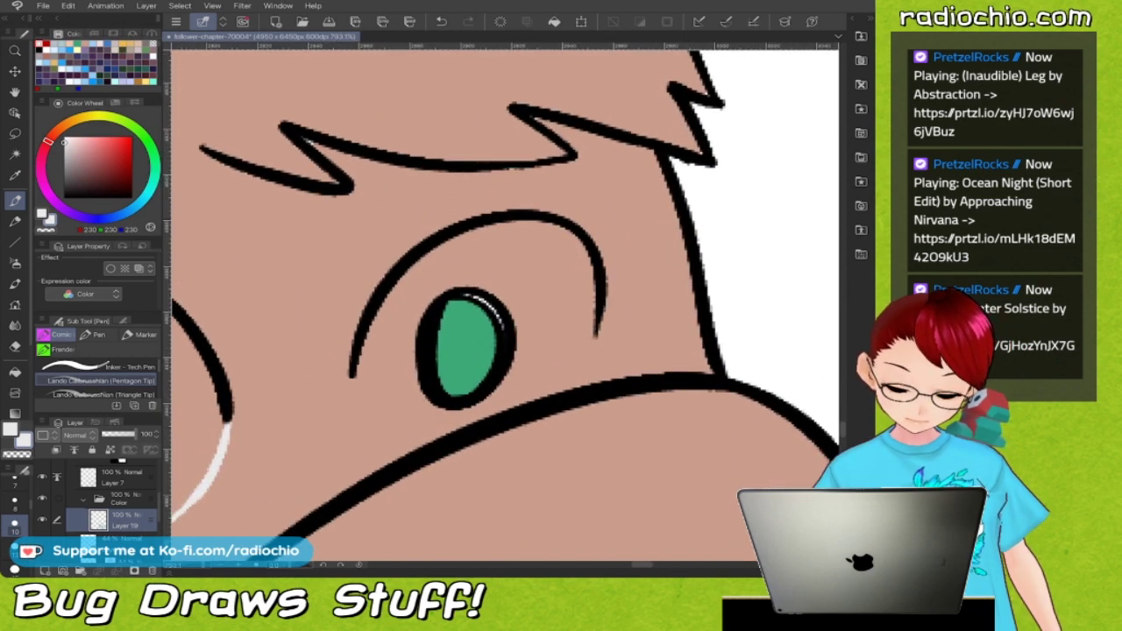
pyautogui.moveTo(351, 377)
pyautogui.mouseDown()
pyautogui.moveTo(374, 428)
pyautogui.moveTo(414, 447)
pyautogui.mouseUp()
pyautogui.moveTo(600, 323); pyautogui.dragTo(578, 390)
# Fill the whites of both of the left character's eyes with pale grey, RGB 230, 230, 230.
pyautogui.scroll(-2, 544, 329)
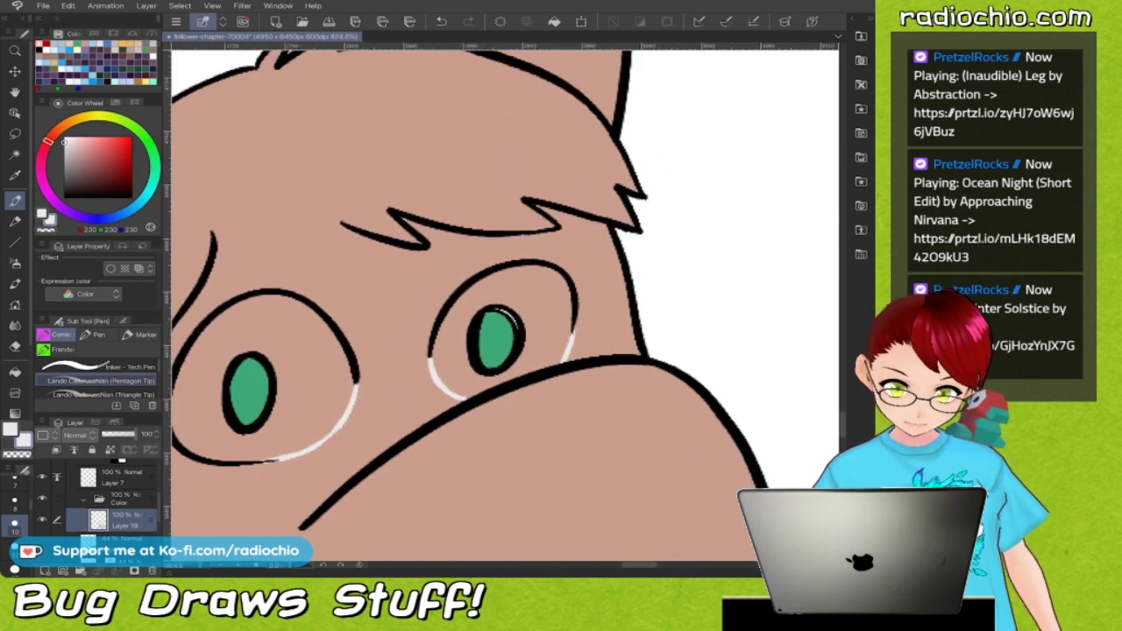
pyautogui.scroll(-2, 478, 325)
pyautogui.press('i')
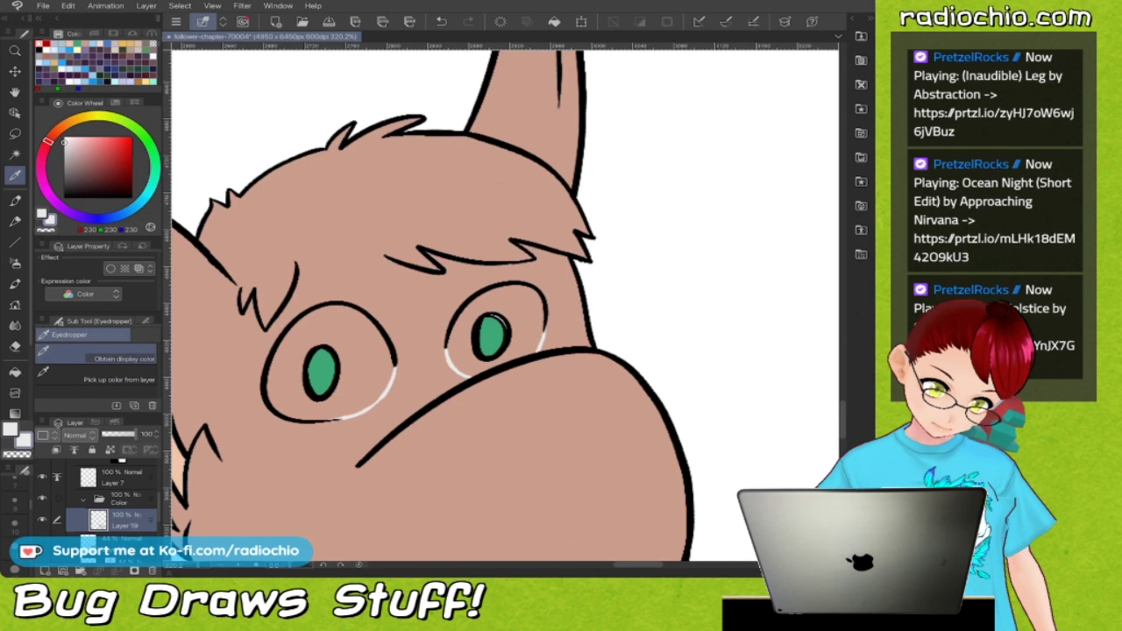
pyautogui.press('g')
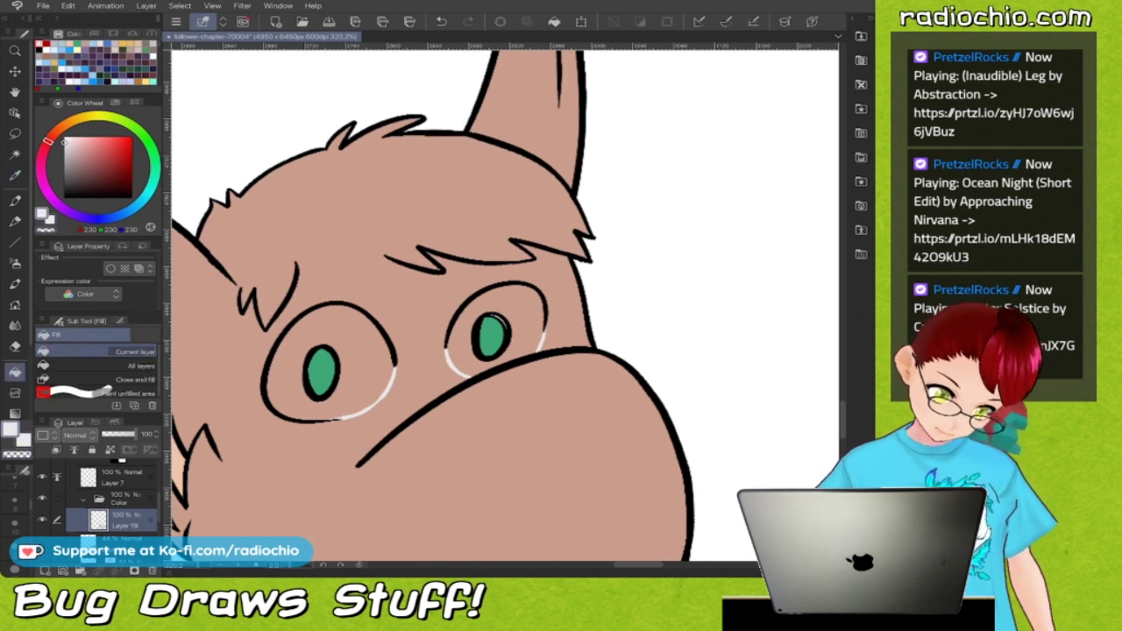
pyautogui.click(354, 375)
pyautogui.click(513, 316)
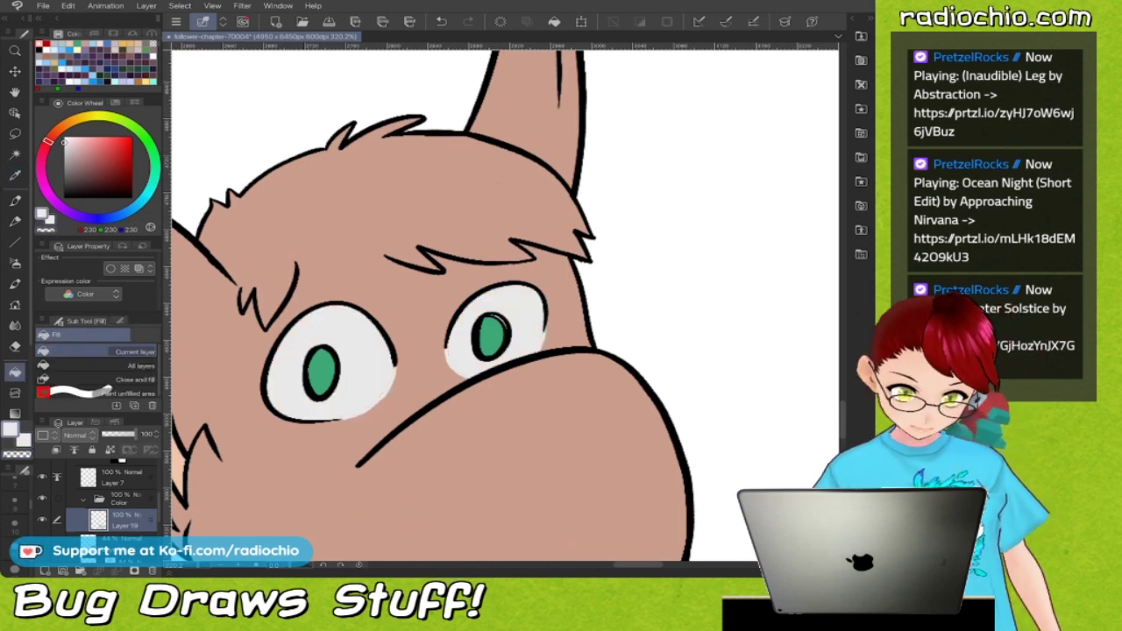
# Sample the iris green, RGB 52, 159, 107, and paint over the unfilled sliver in the left character's smaller eye.
pyautogui.press('p')
pyautogui.scroll(3, 382, 399)
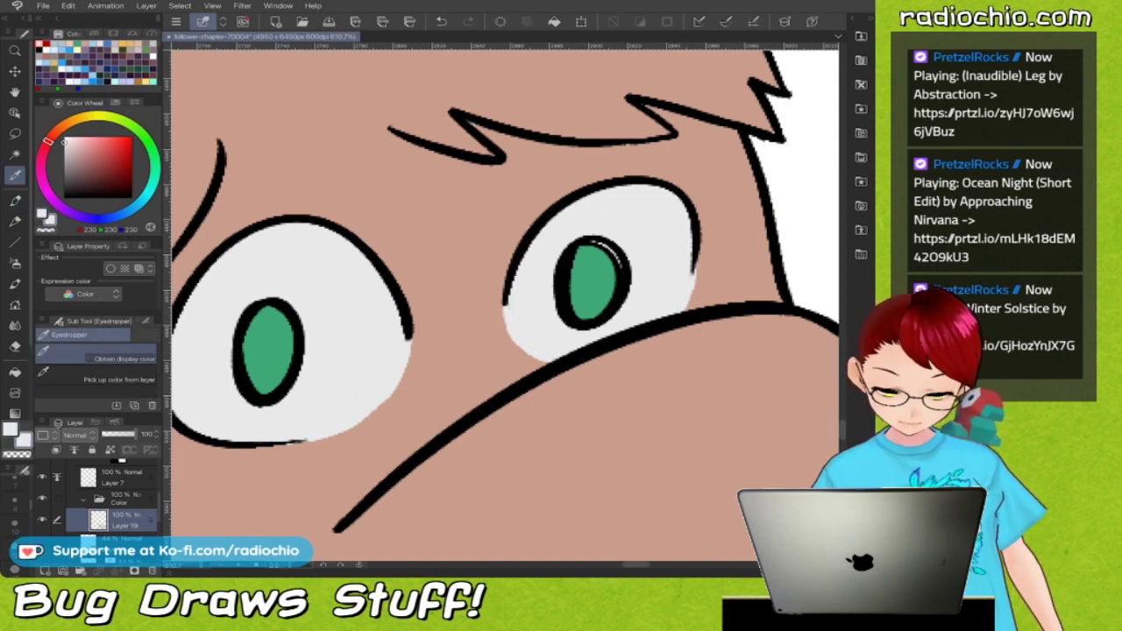
pyautogui.keyDown('alt'); pyautogui.click(599, 252); pyautogui.keyUp('alt')
pyautogui.moveTo(607, 248); pyautogui.dragTo(620, 273)
pyautogui.scroll(-5, 500, 322)
pyautogui.scroll(2, 526, 289)
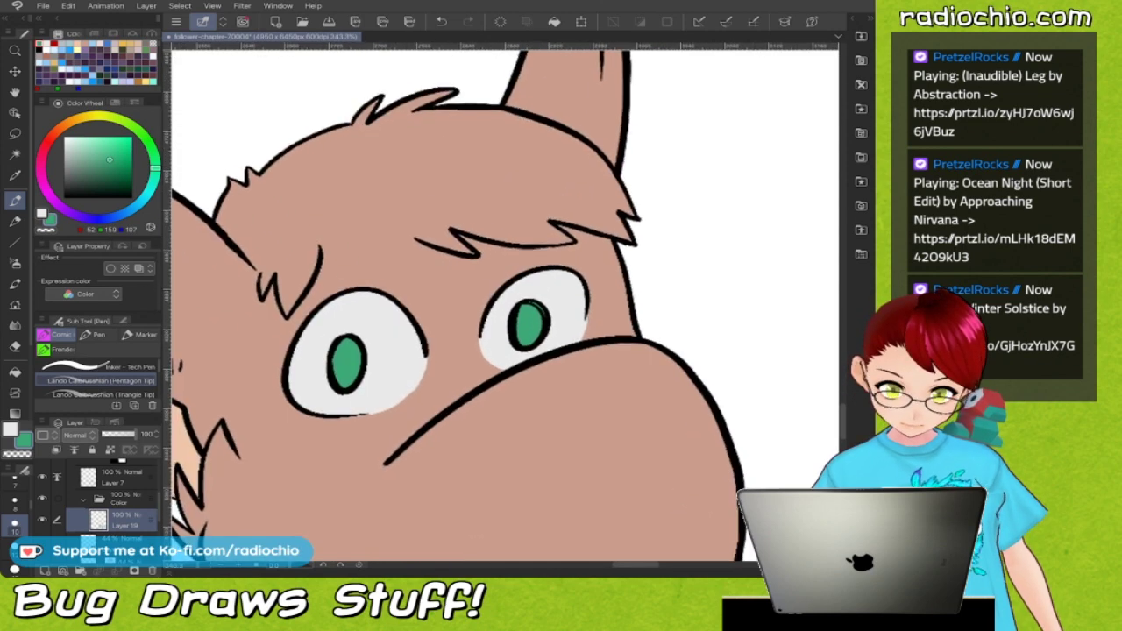
# Fill the middle character's muzzle, head and both ears with the Stone-fur swatch, RGB 133, 102, 108.
pyautogui.scroll(-5, 511, 350)
pyautogui.hscroll(3, 506, 305)
pyautogui.scroll(2, 505, 305)
pyautogui.scroll(-3, 506, 305)
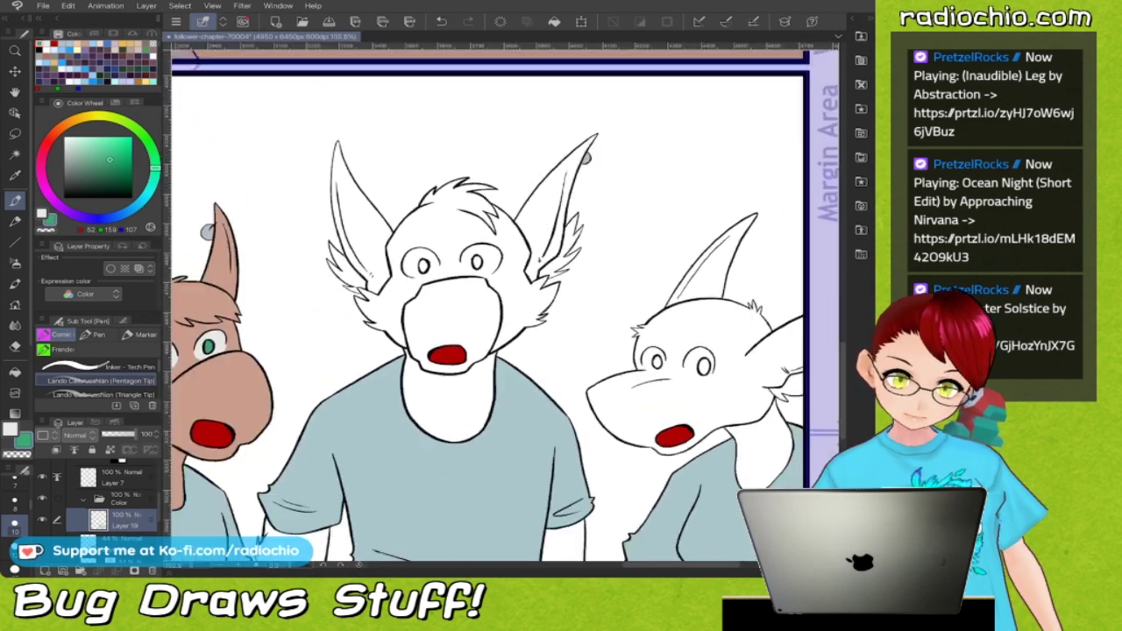
pyautogui.press('F6')
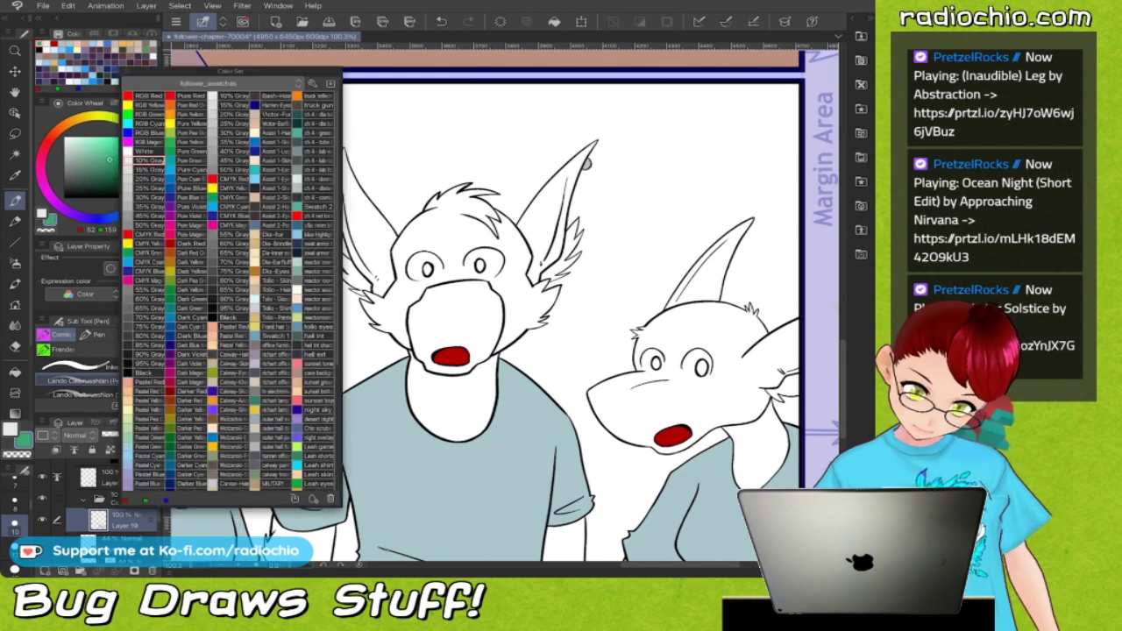
pyautogui.scroll(-5, 230, 291)
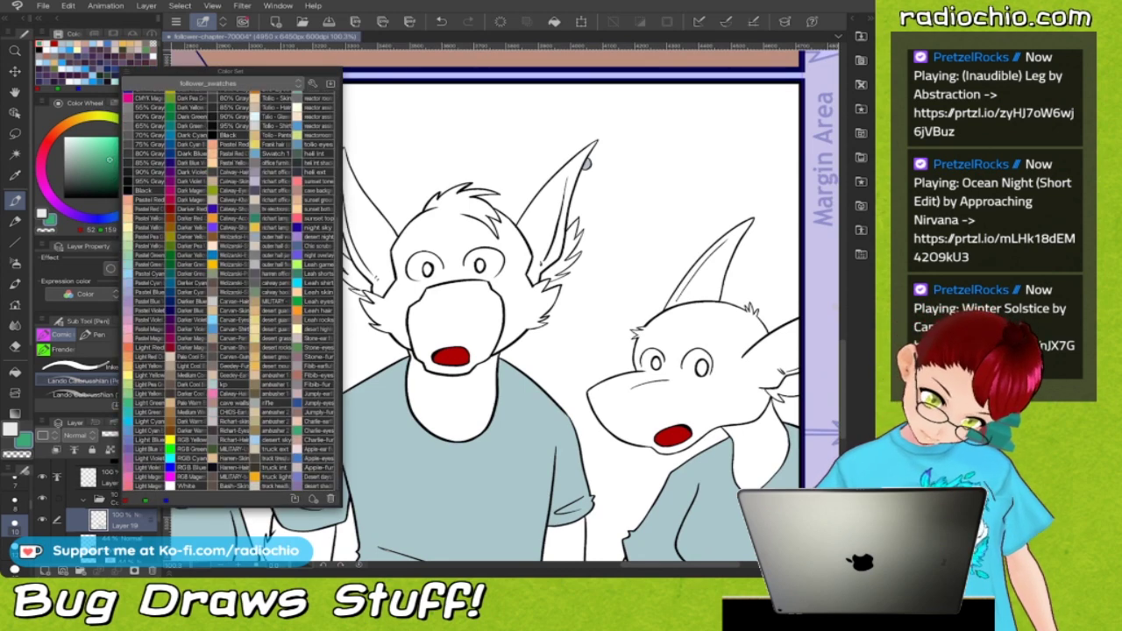
pyautogui.click(316, 357)
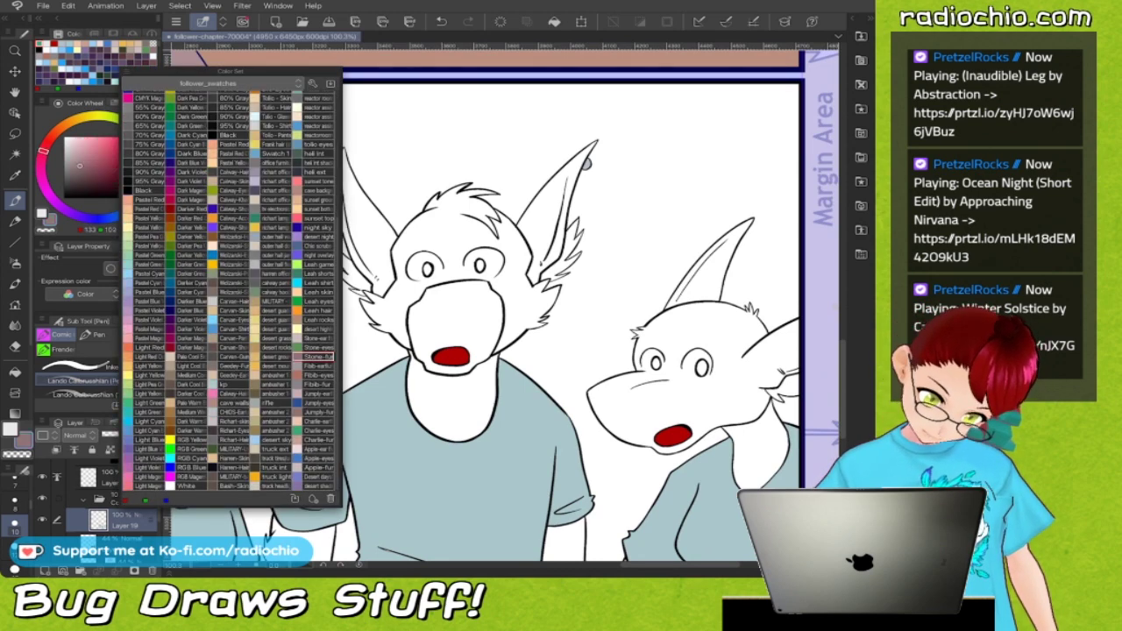
pyautogui.press('F6')
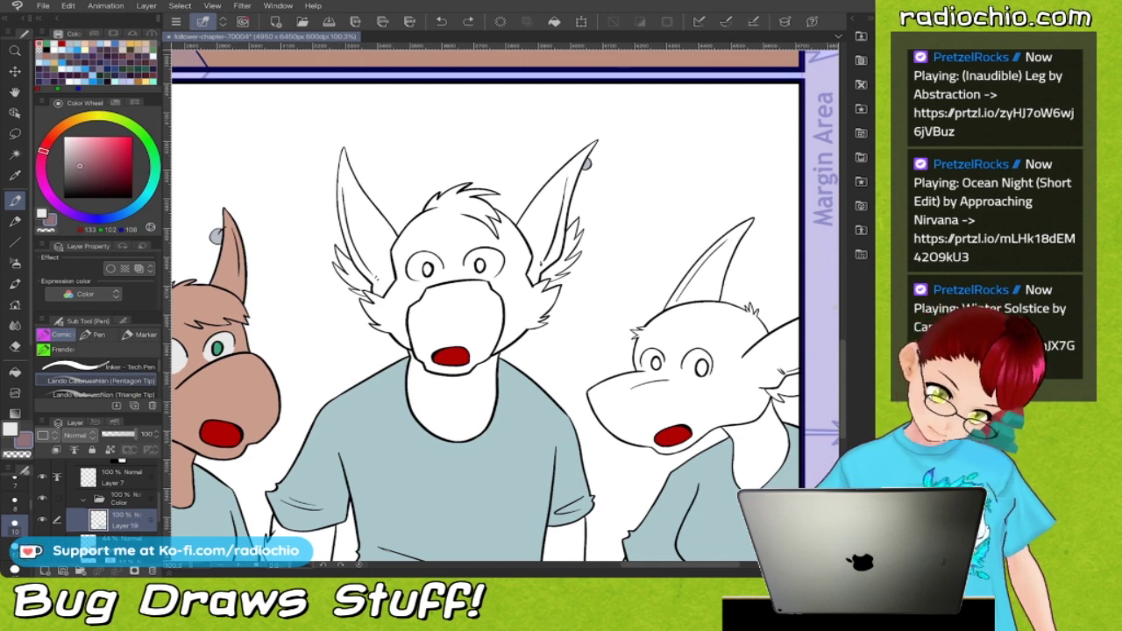
pyautogui.press('g')
pyautogui.click(456, 318)
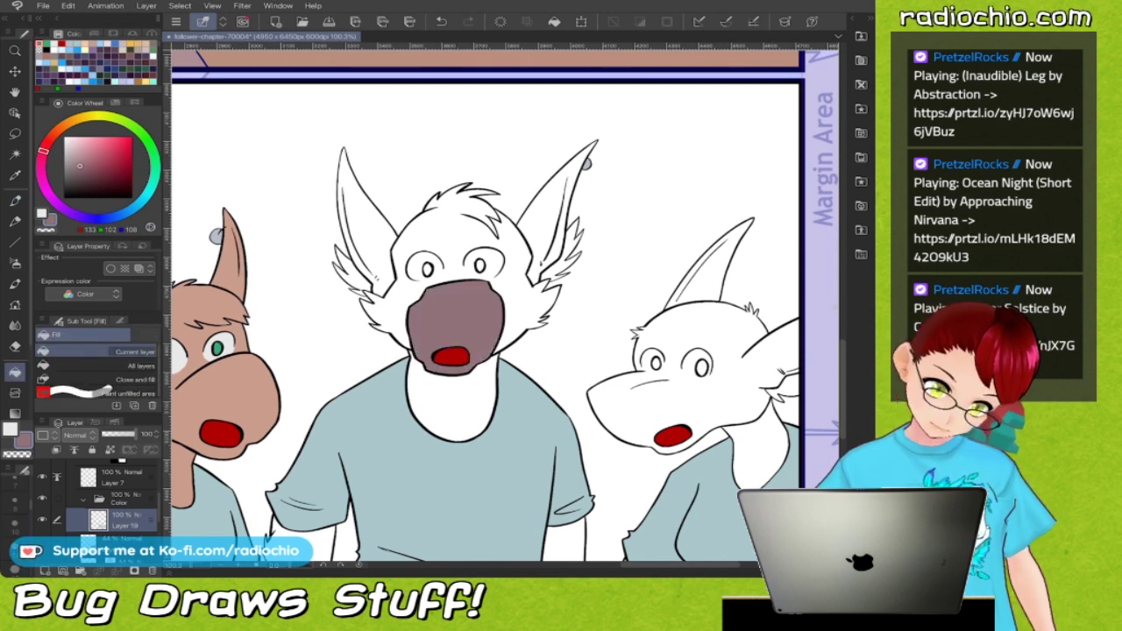
pyautogui.click(454, 235)
pyautogui.click(552, 215)
pyautogui.click(366, 224)
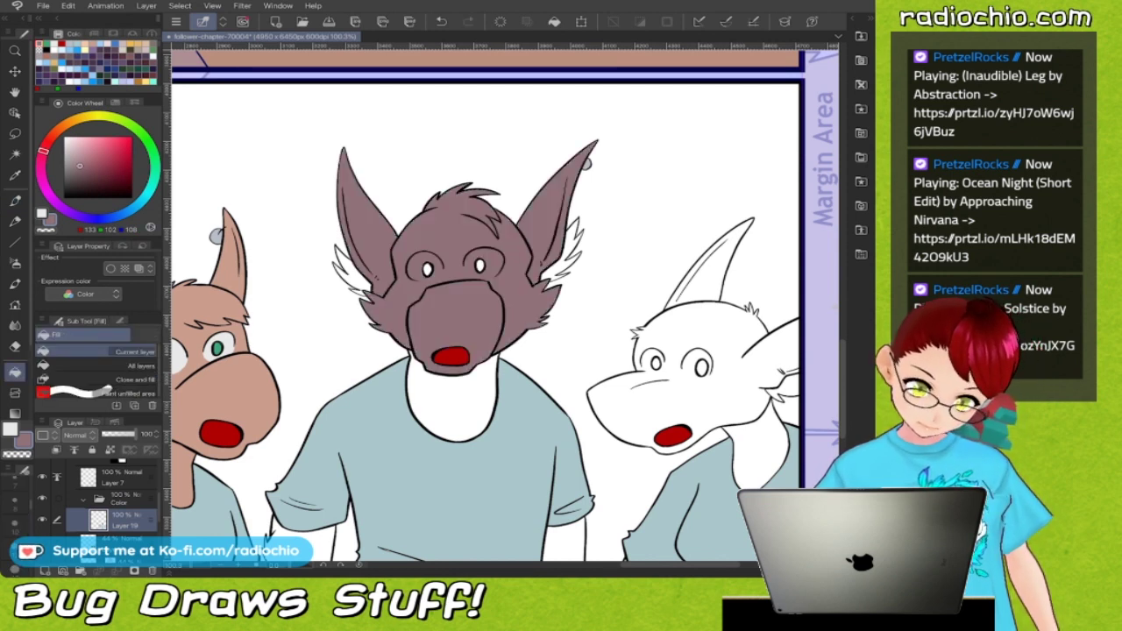
# Fill the middle character's neck, both arms and the hand area behind the right character's fingers with the same fur colour.
pyautogui.click(451, 403)
pyautogui.scroll(-3, 490, 307)
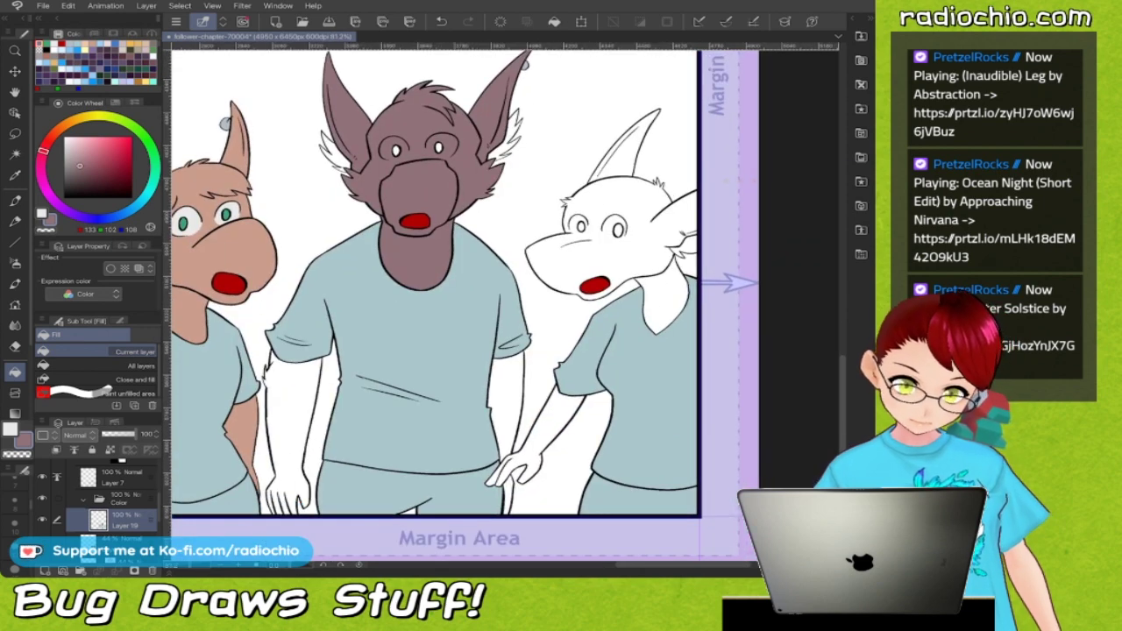
pyautogui.click(292, 421)
pyautogui.click(508, 399)
pyautogui.click(508, 498)
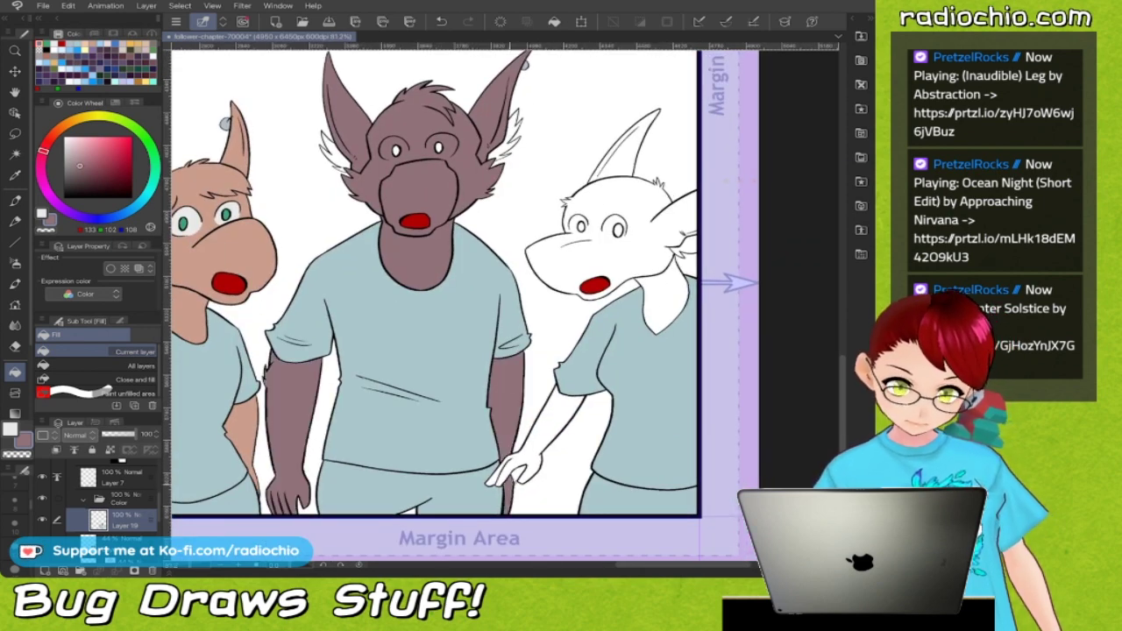
pyautogui.scroll(5, 490, 263)
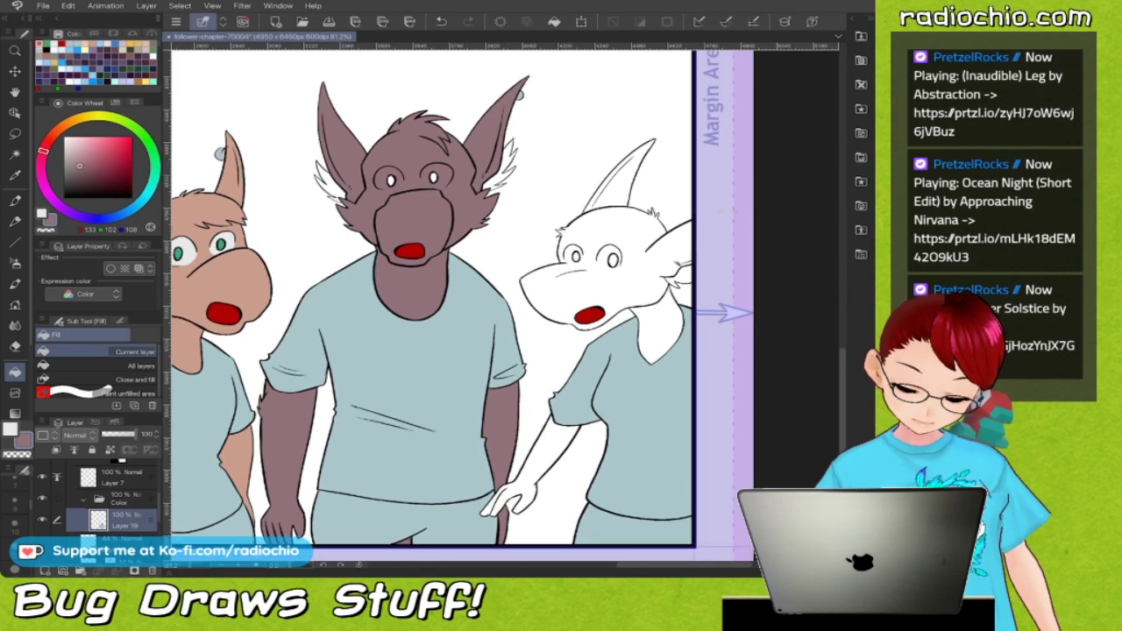
# Fill both of the middle character's irises with the green Stone-eyes swatch.
pyautogui.scroll(1, 505, 307)
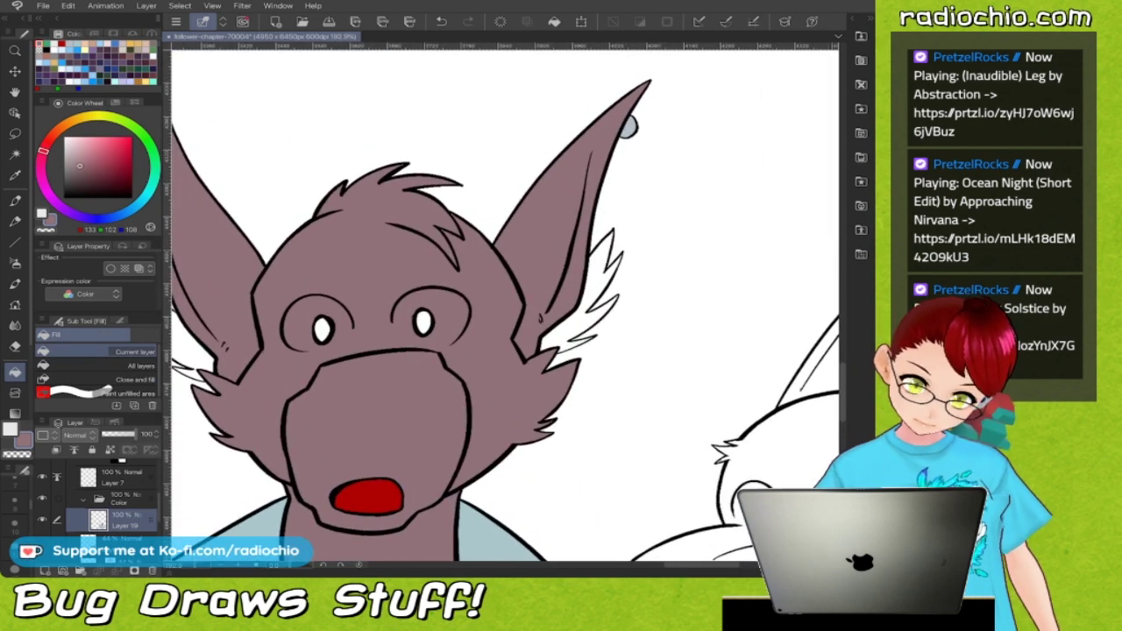
pyautogui.scroll(-3, 491, 342)
pyautogui.scroll(2, 491, 307)
pyautogui.press('c')
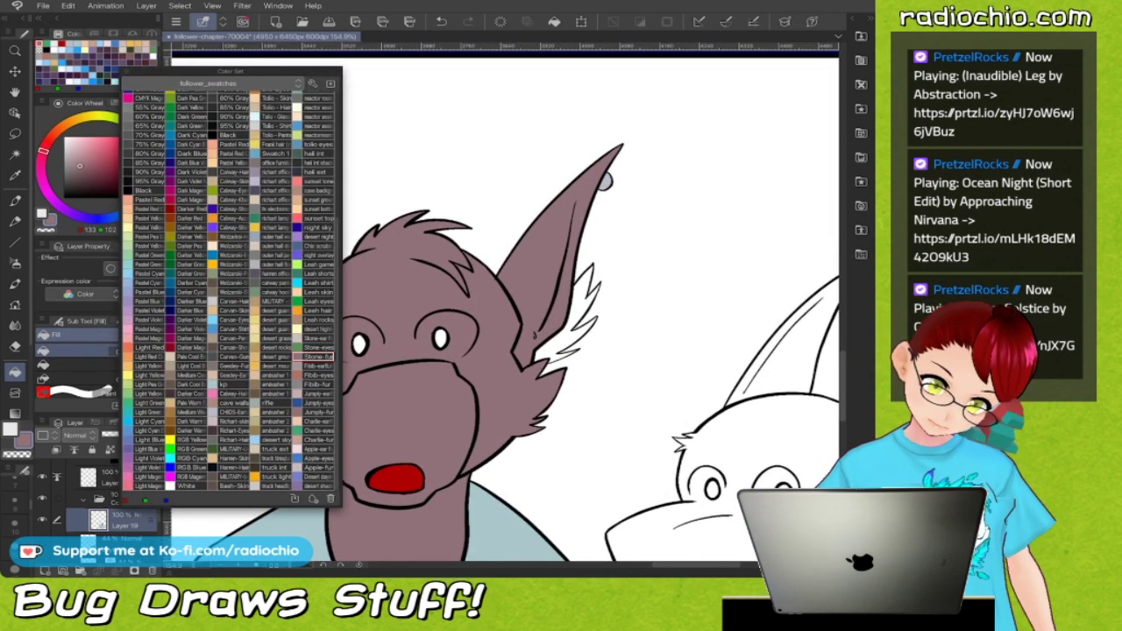
pyautogui.click(314, 347)
pyautogui.click(359, 342)
pyautogui.click(440, 337)
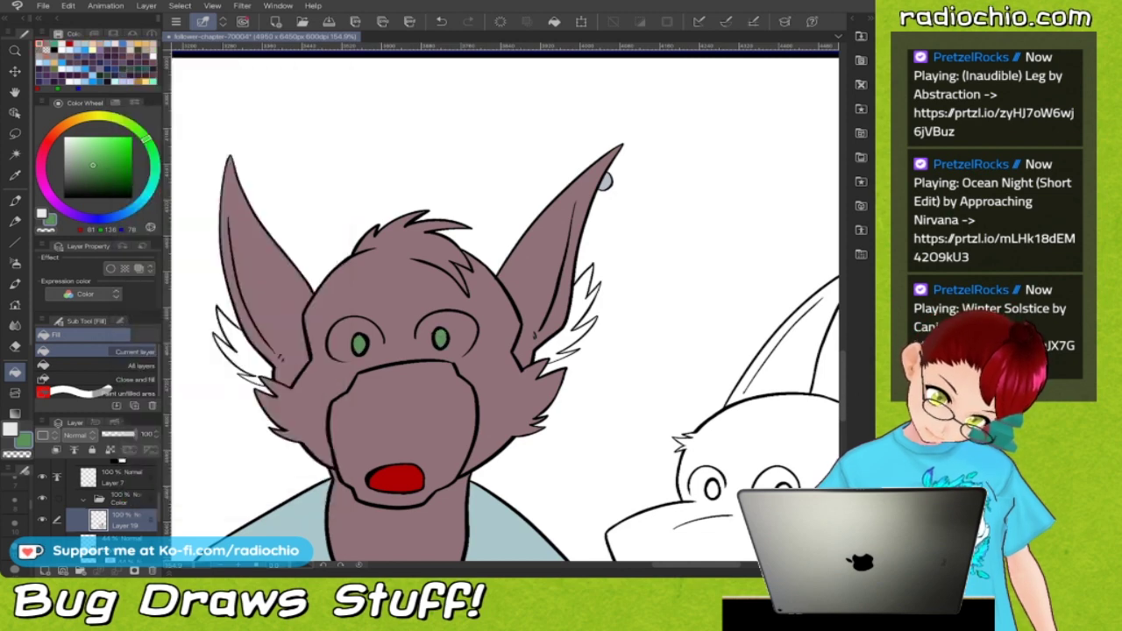
# Fill the fur tufts beside both of the middle character's ears with the pale pinkish-grey Stone ear swatch, RGB 201, 180, 185.
pyautogui.press('c')
pyautogui.click(314, 336)
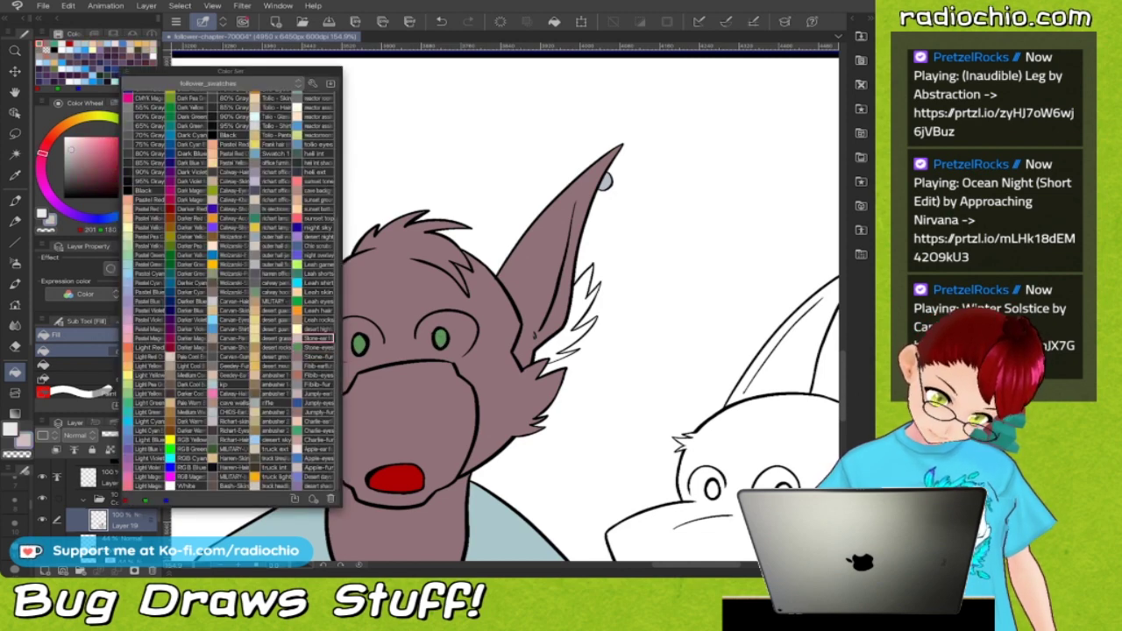
pyautogui.click(241, 347)
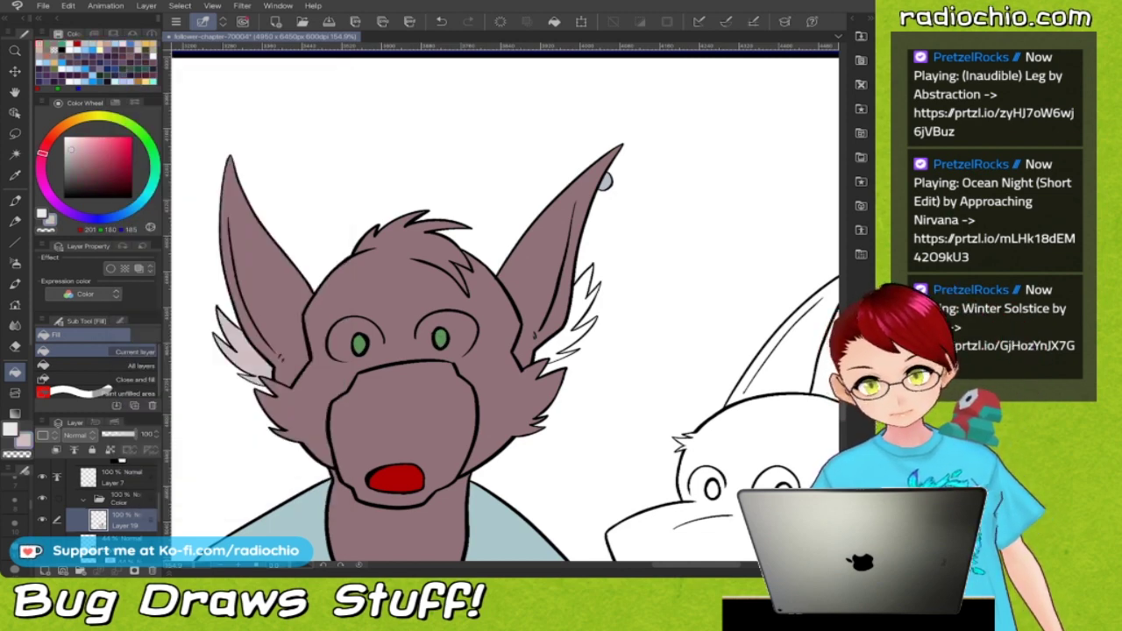
pyautogui.click(561, 346)
pyautogui.click(583, 294)
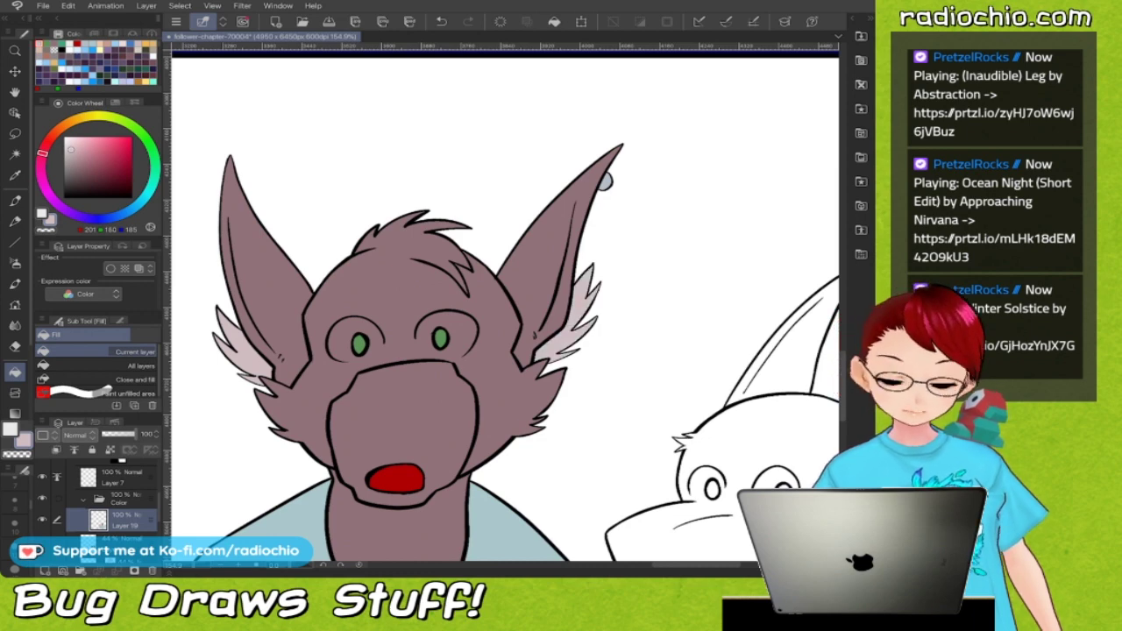
# Sample the left character's eye white, RGB 230, 230, 230, and close the outline gap of one of the middle character's eyes with the Pen.
pyautogui.scroll(-5, 534, 263)
pyautogui.scroll(7, 504, 272)
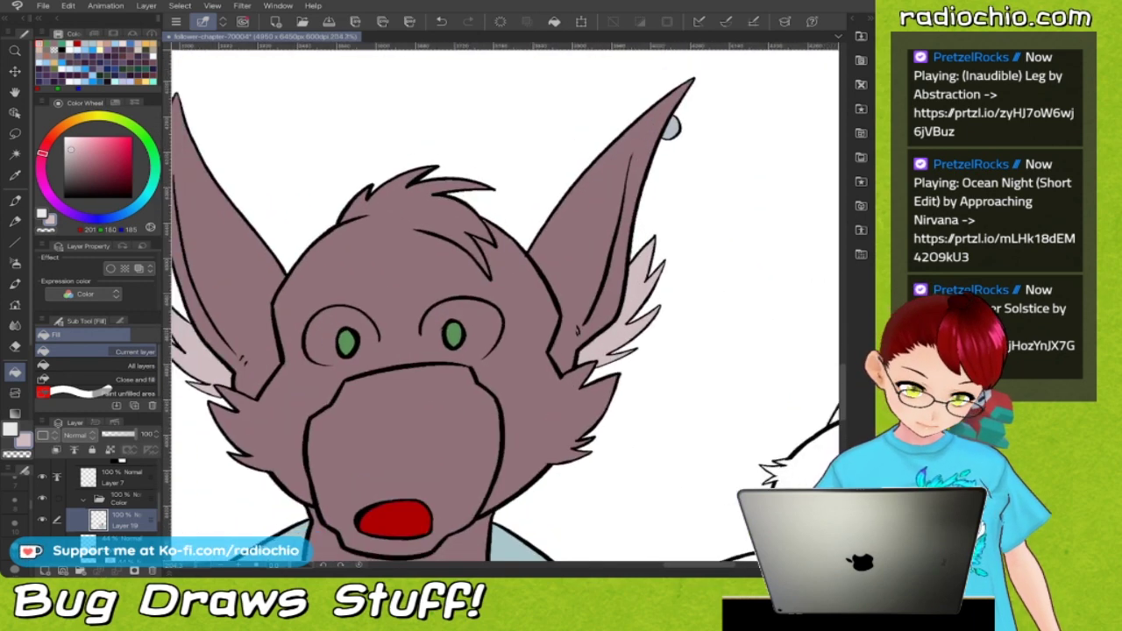
pyautogui.scroll(-5, 565, 338)
pyautogui.keyDown('alt'); pyautogui.click(209, 423); pyautogui.keyUp('alt')
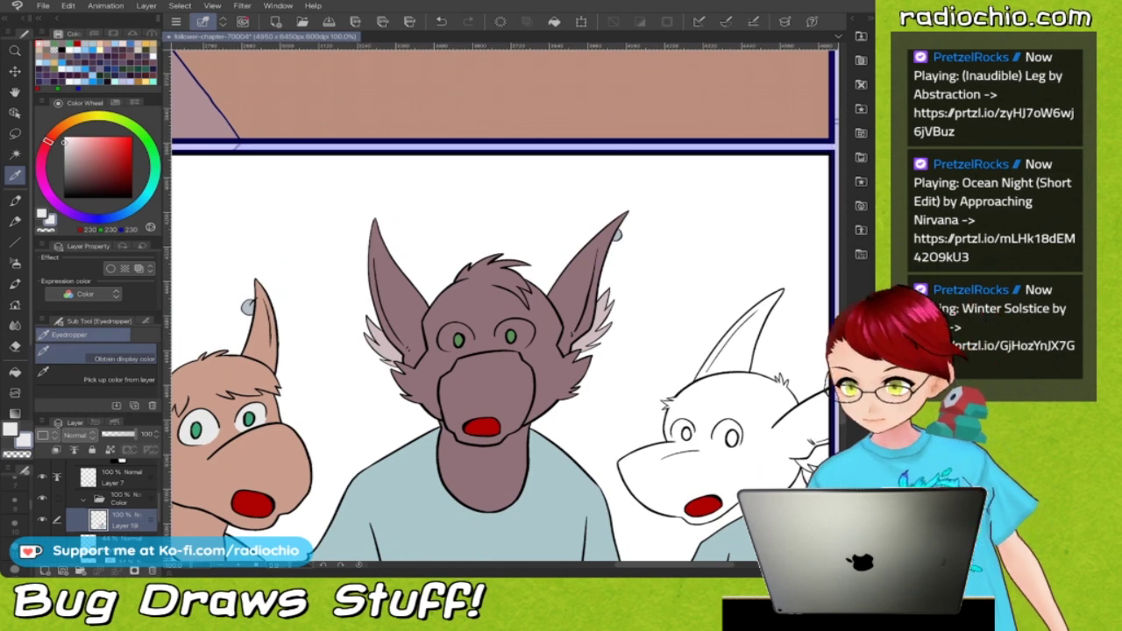
pyautogui.press('p')
pyautogui.scroll(8, 494, 341)
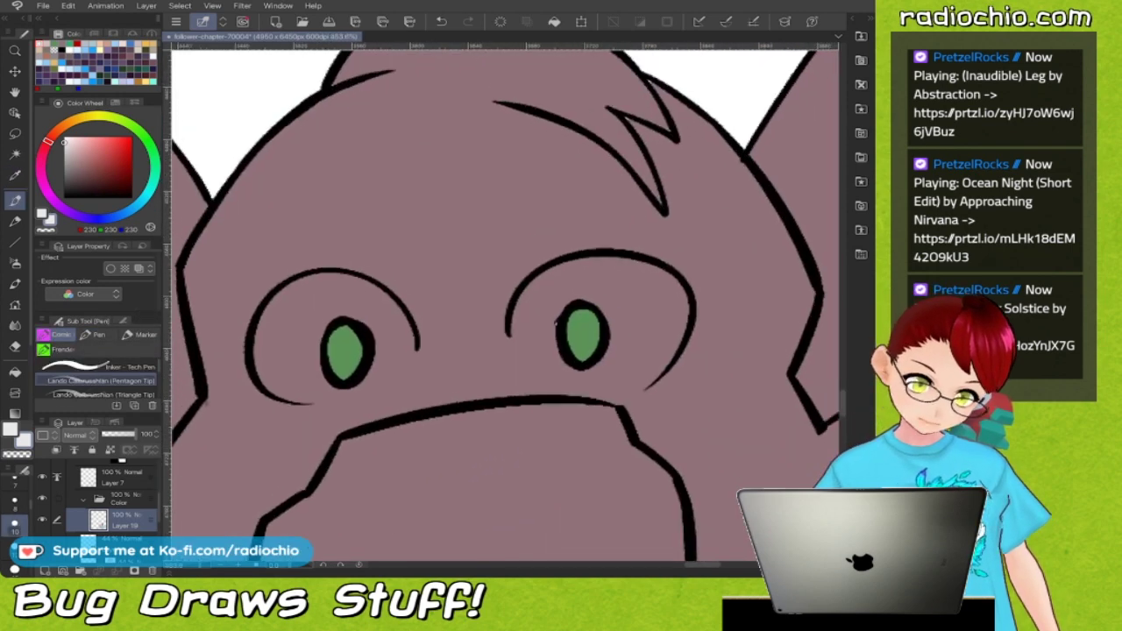
pyautogui.scroll(2, 454, 326)
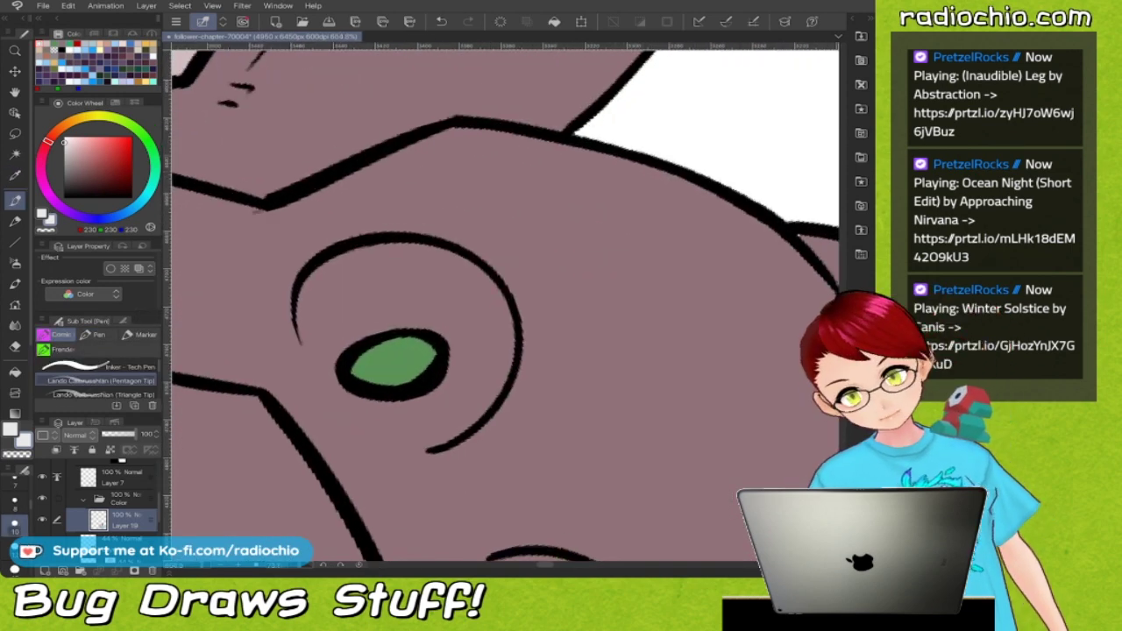
pyautogui.moveTo(293, 325)
pyautogui.mouseDown()
pyautogui.moveTo(347, 413)
pyautogui.moveTo(427, 452)
pyautogui.mouseUp()
# Draw pale grey pen strokes closing the outline gap of the middle character's other eye.
pyautogui.scroll(-2, 505, 305)
pyautogui.scroll(2, 404, 299)
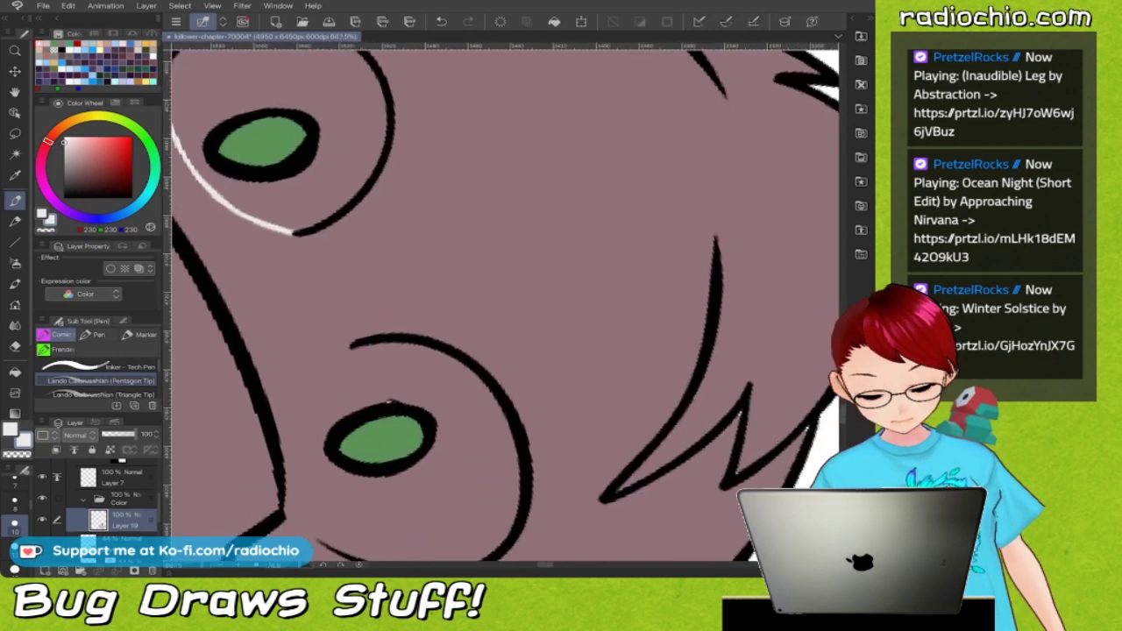
pyautogui.moveTo(302, 418); pyautogui.dragTo(344, 352)
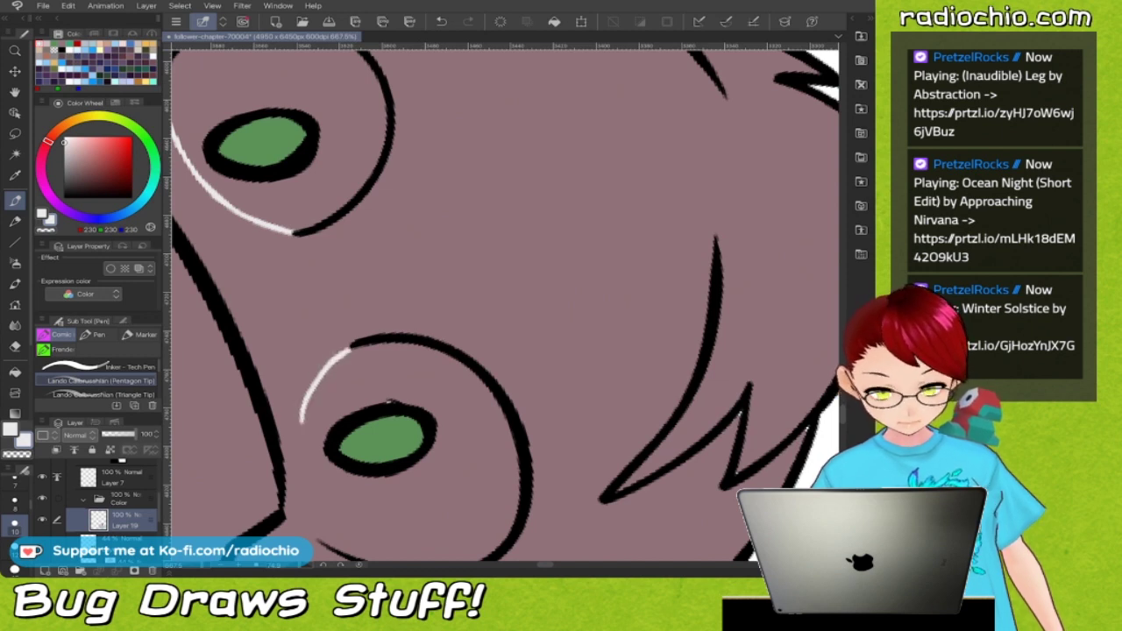
pyautogui.scroll(-2, 504, 305)
pyautogui.scroll(2, 403, 351)
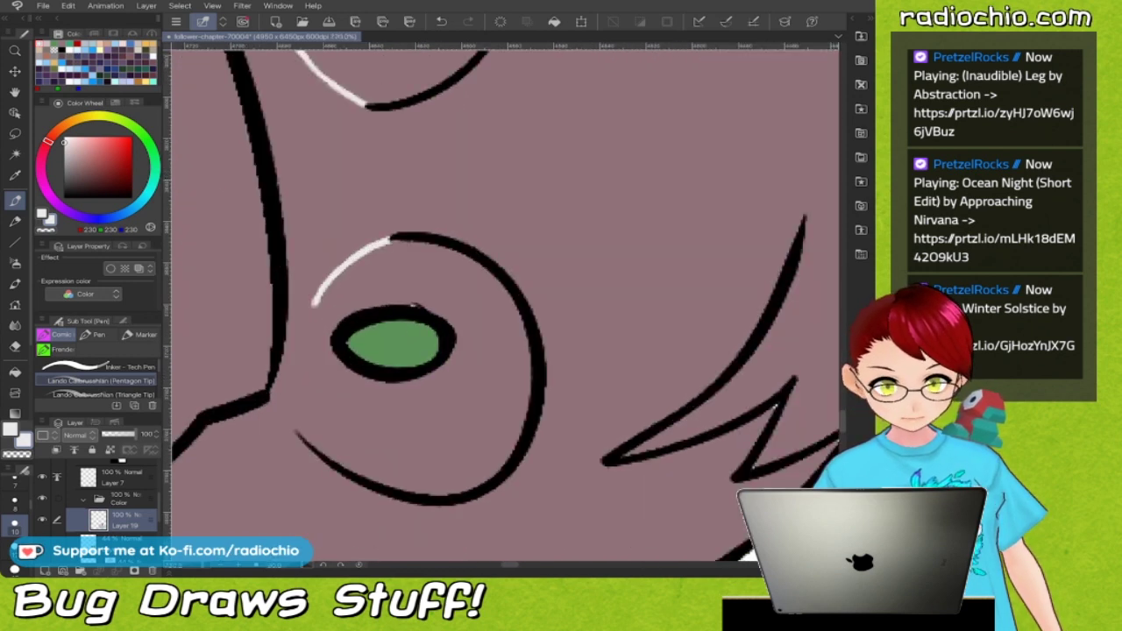
pyautogui.moveTo(314, 300)
pyautogui.mouseDown()
pyautogui.moveTo(293, 414)
pyautogui.moveTo(302, 438)
pyautogui.mouseUp()
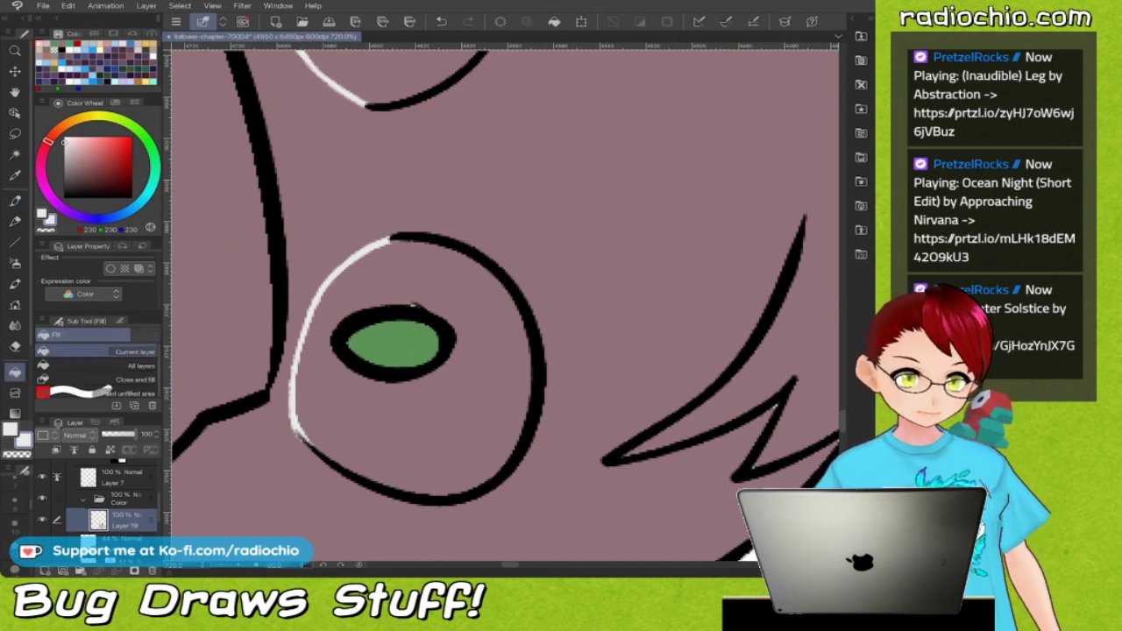
# Fill the whites of both of the middle character's eyes with pale grey, RGB 230, 230, 230, and return to the Pen for their edges.
pyautogui.press('g')
pyautogui.scroll(-3, 505, 305)
pyautogui.click(469, 346)
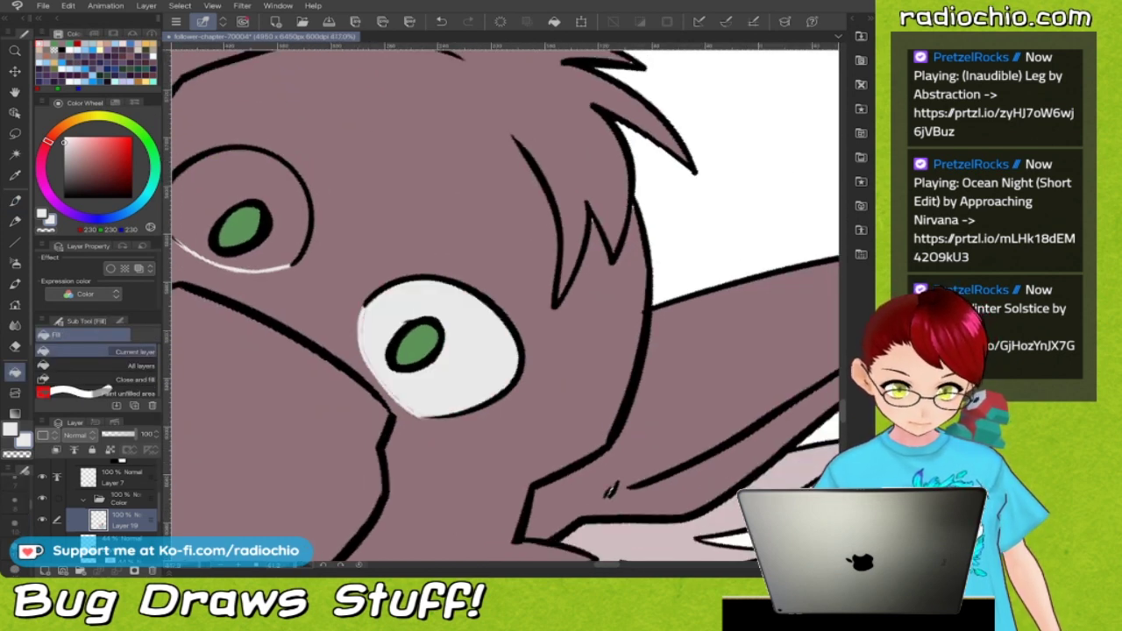
pyautogui.click(273, 188)
pyautogui.press('p')
pyautogui.scroll(3, 398, 302)
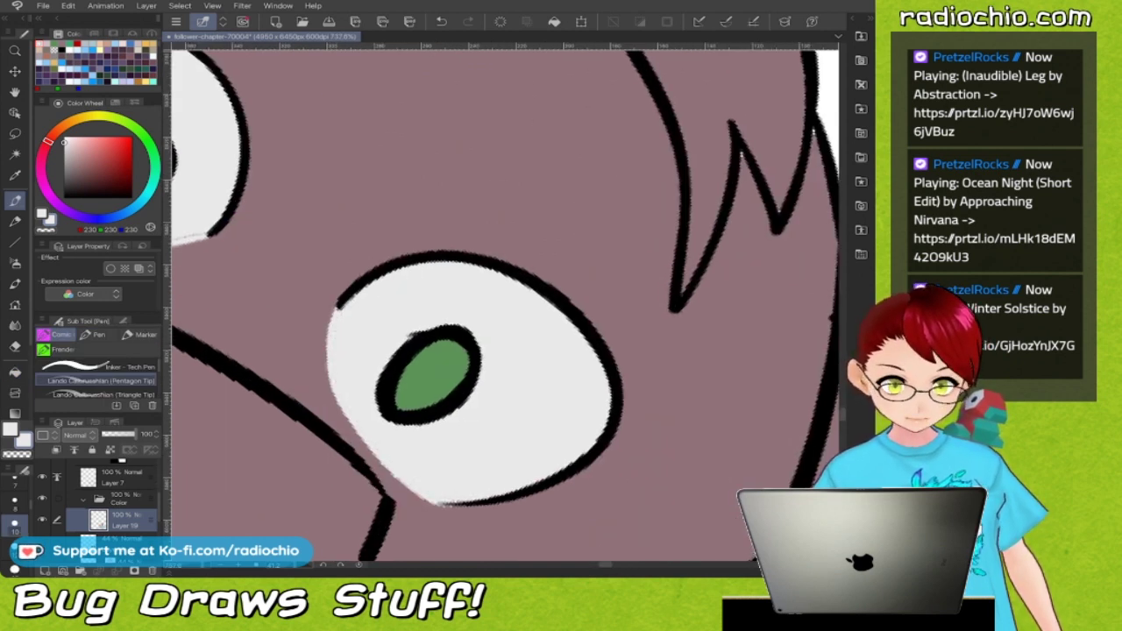
pyautogui.scroll(-3, 505, 305)
pyautogui.scroll(2, 505, 305)
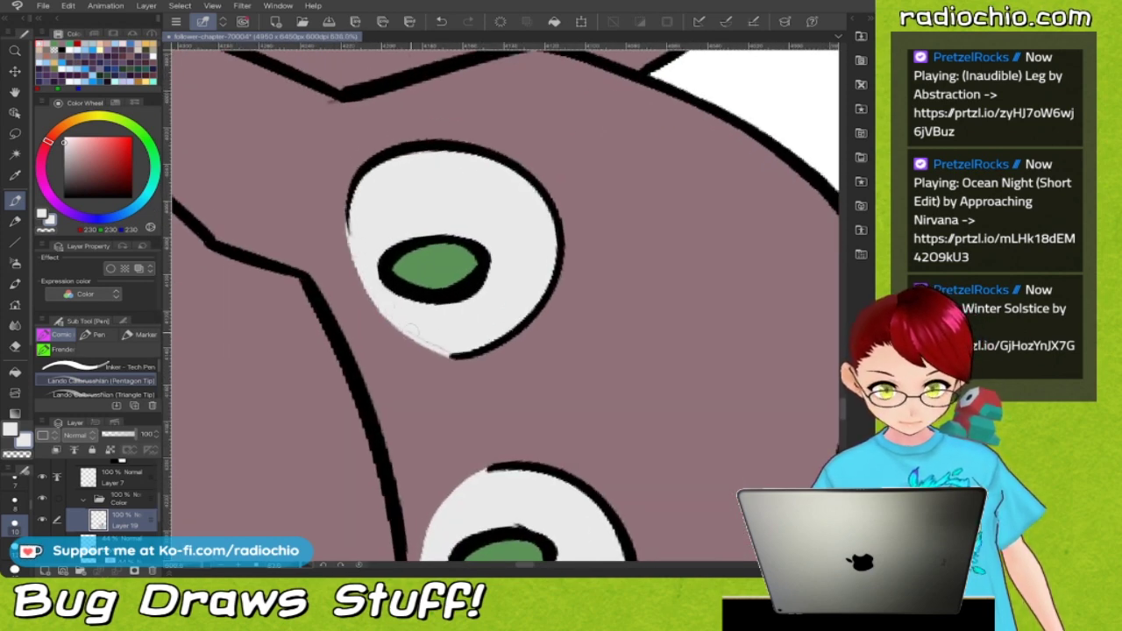
pyautogui.scroll(-5, 433, 342)
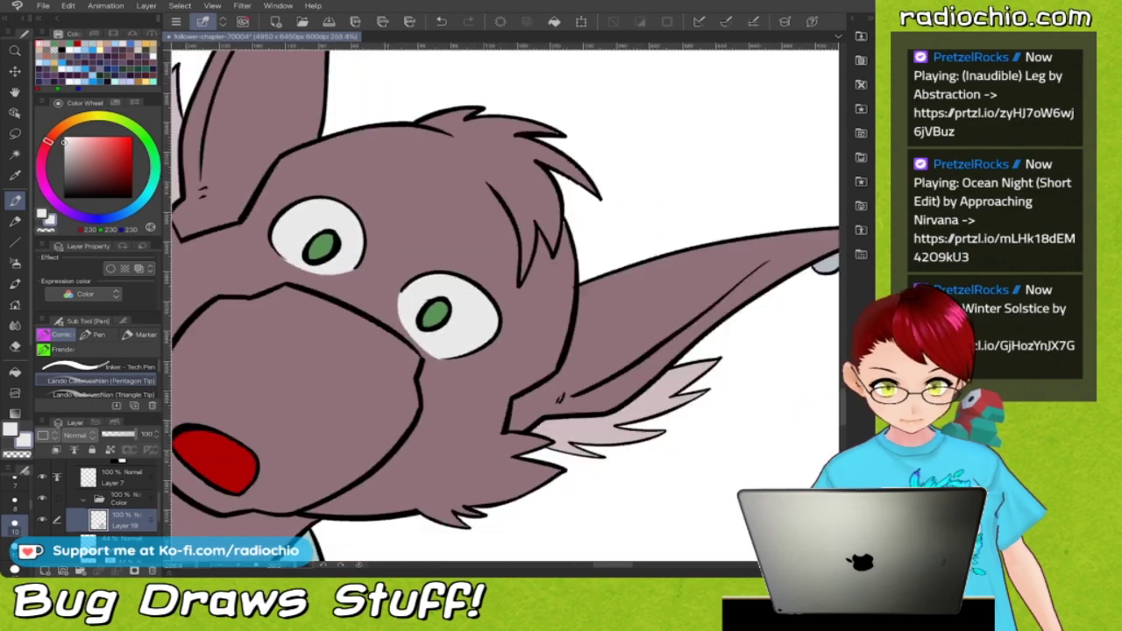
# Fill the right character's head, neck and ears with the Apple-fur swatch, RGB 195, 177, 177.
pyautogui.scroll(-2, 395, 285)
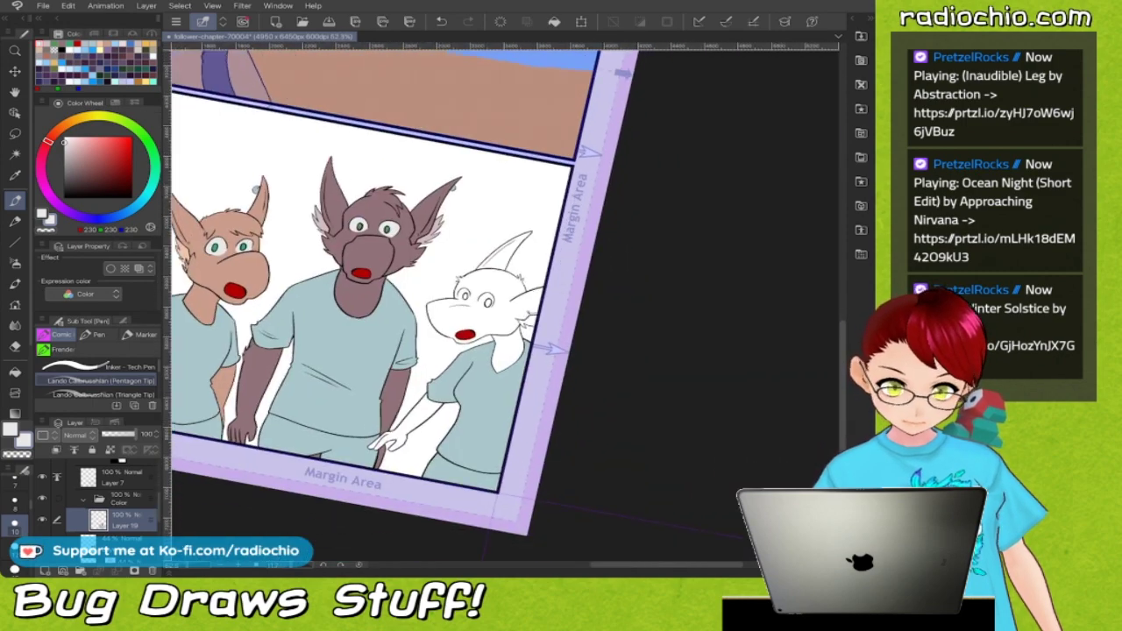
pyautogui.scroll(5, 478, 316)
pyautogui.press('F6')
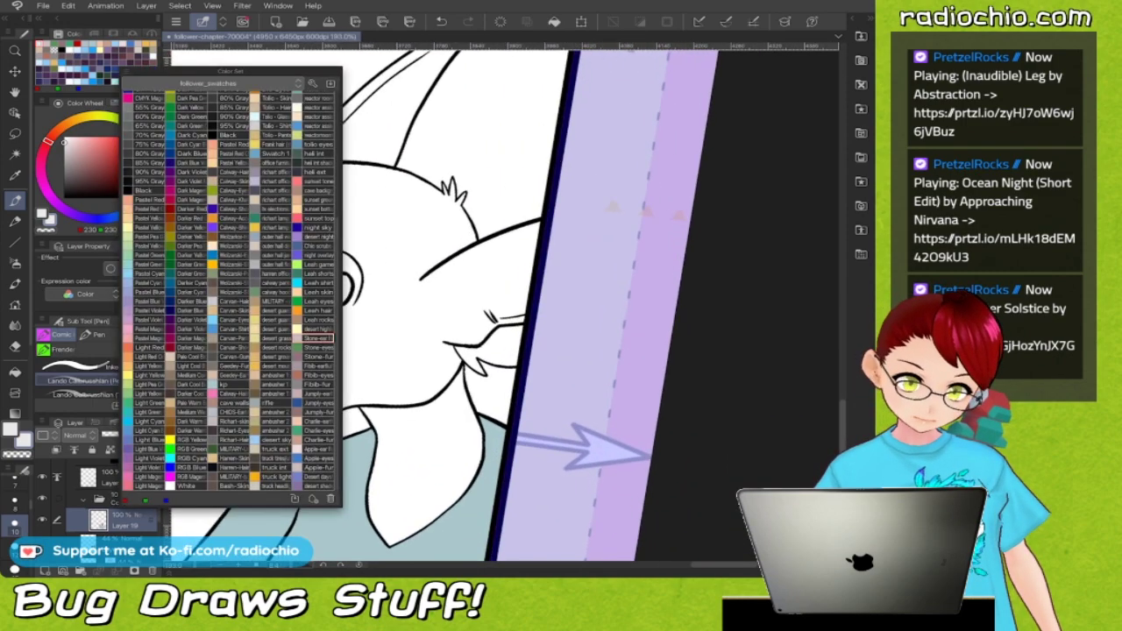
pyautogui.click(317, 467)
pyautogui.press('F6')
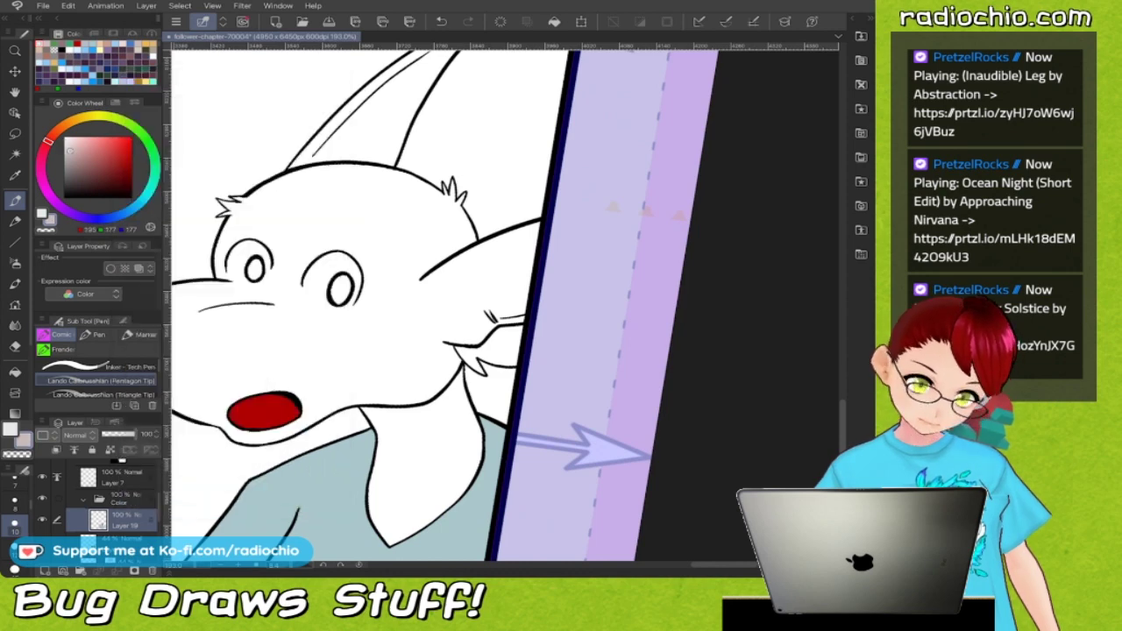
pyautogui.press('g')
pyautogui.click(395, 263)
pyautogui.click(425, 465)
pyautogui.click(385, 114)
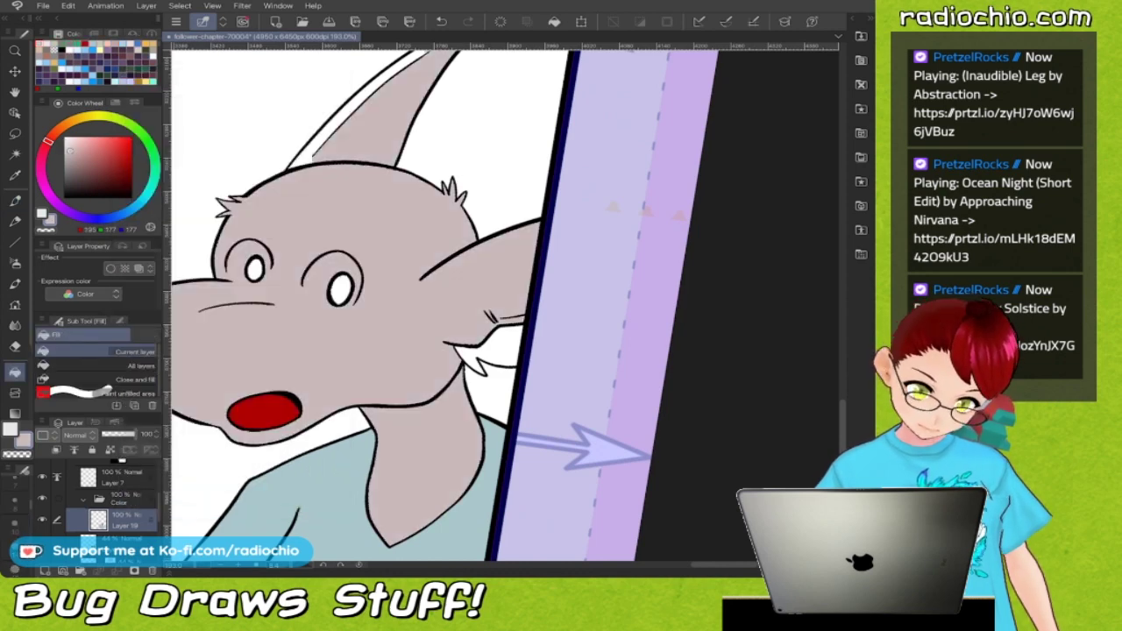
pyautogui.scroll(-2, 374, 239)
pyautogui.scroll(-3, 374, 239)
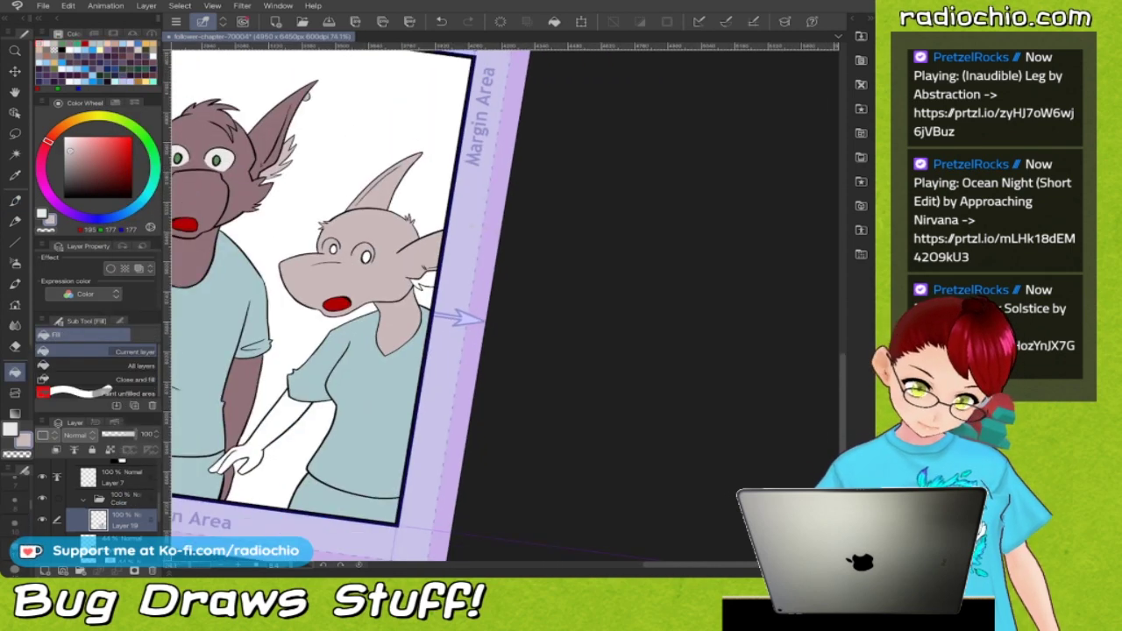
# Fill the irises of both of the right character's eyes with the blue Apple-eyes swatch, RGB 59, 112, 190.
pyautogui.scroll(4, 421, 230)
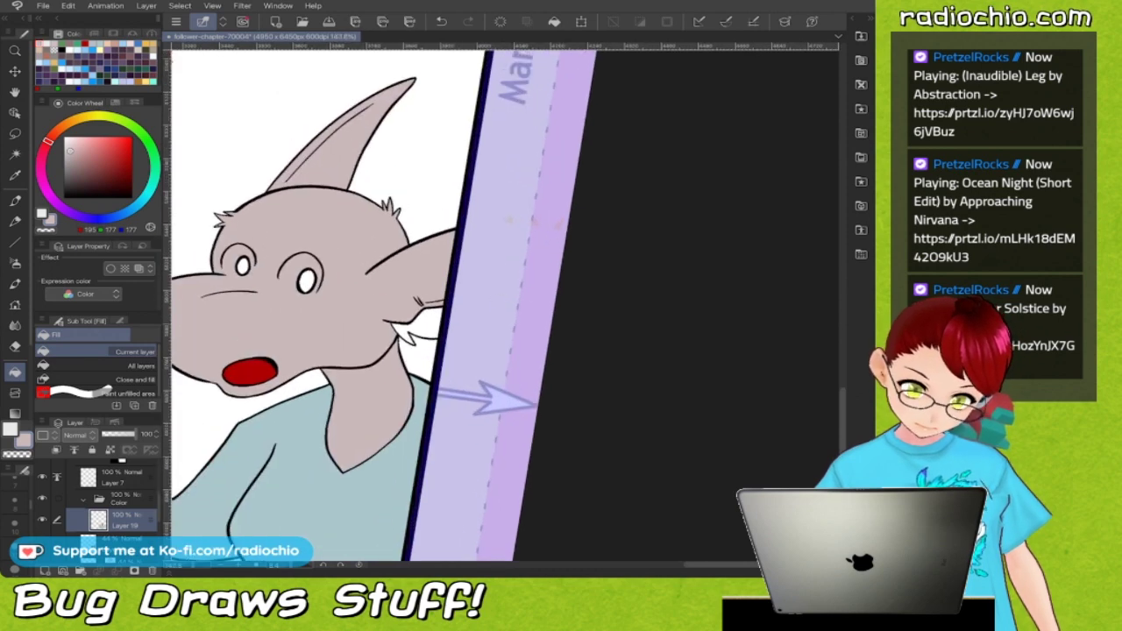
pyautogui.press('F6')
pyautogui.press('F6')
pyautogui.press('F6')
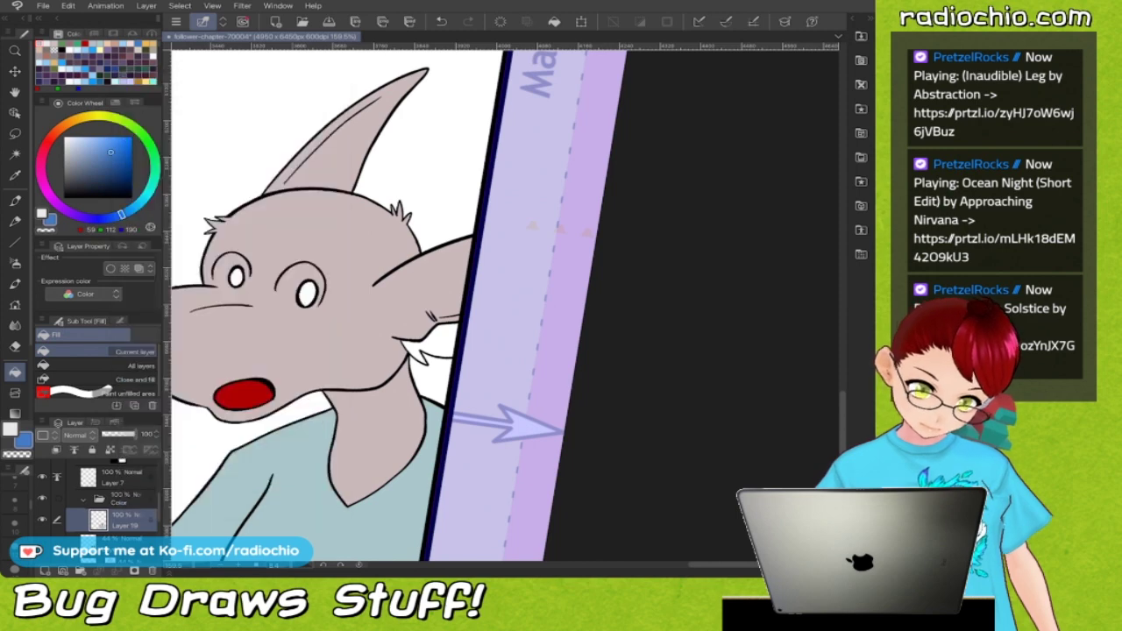
pyautogui.click(307, 294)
pyautogui.click(237, 278)
# Fill the right character's ear tuft with the pale pink Apple-ear swatch, RGB 235, 214, 213.
pyautogui.press('F7')
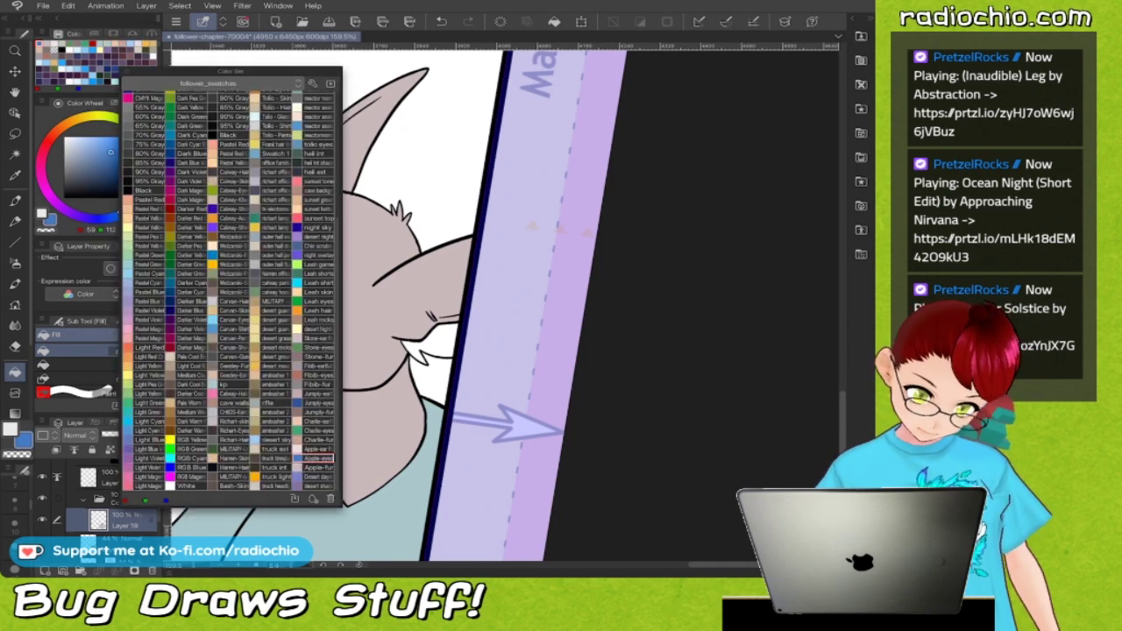
pyautogui.click(317, 448)
pyautogui.press('F7')
pyautogui.click(438, 342)
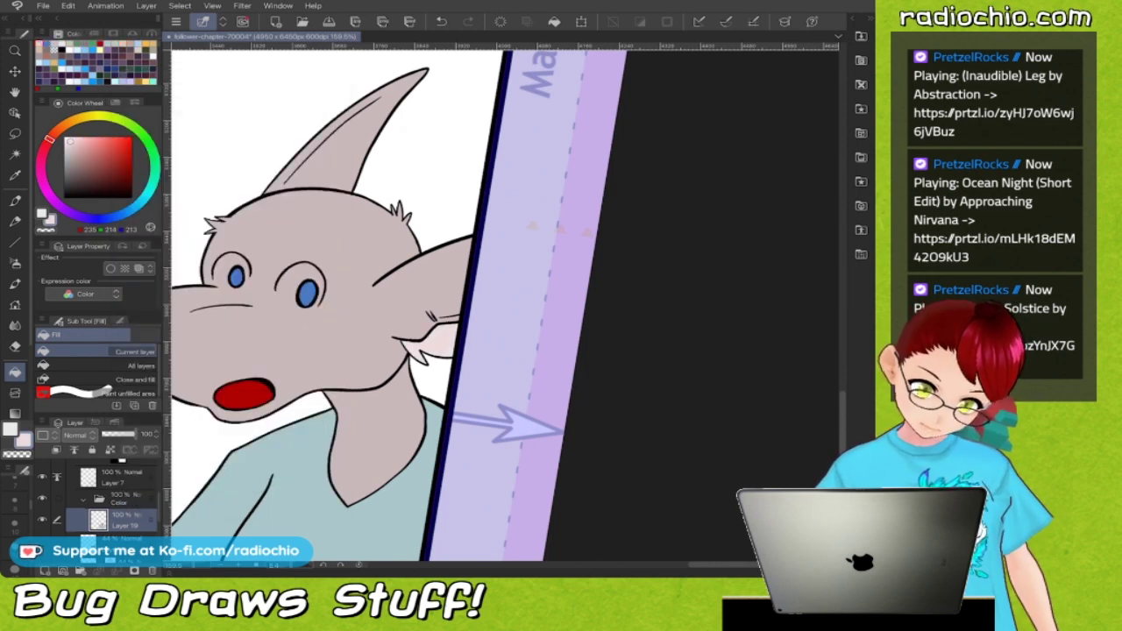
# Close the outline gaps of both of the right character's eyes with pale grey Pen strokes, RGB 230, 230, 230.
pyautogui.scroll(-4, 531, 272)
pyautogui.scroll(4, 530, 272)
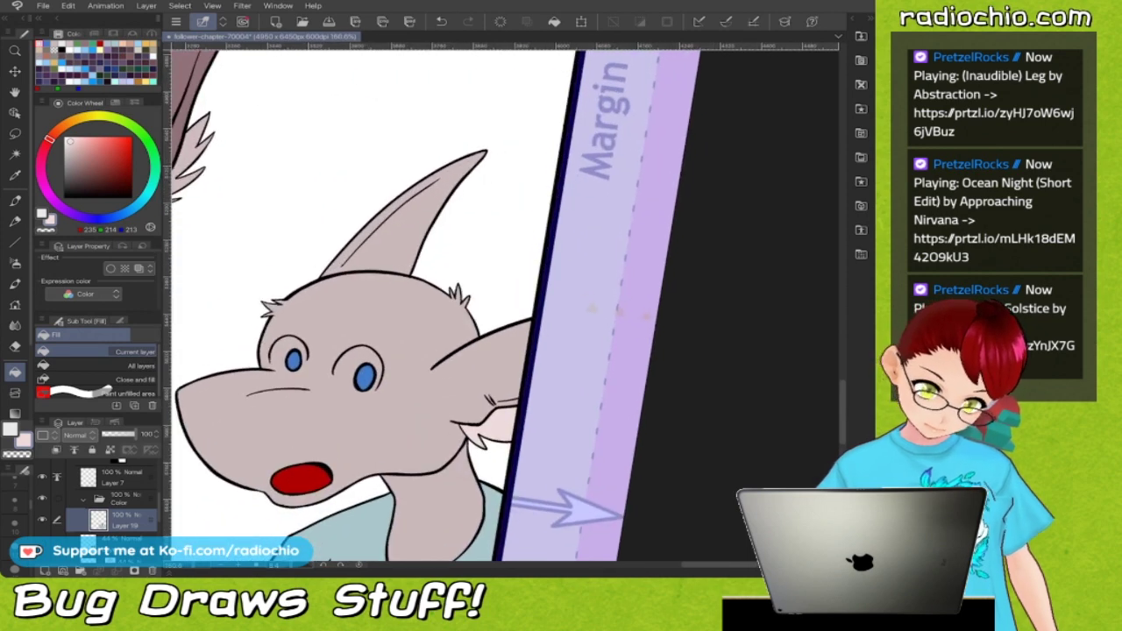
pyautogui.press('F7')
pyautogui.press('F7')
pyautogui.press('p')
pyautogui.scroll(8, 506, 305)
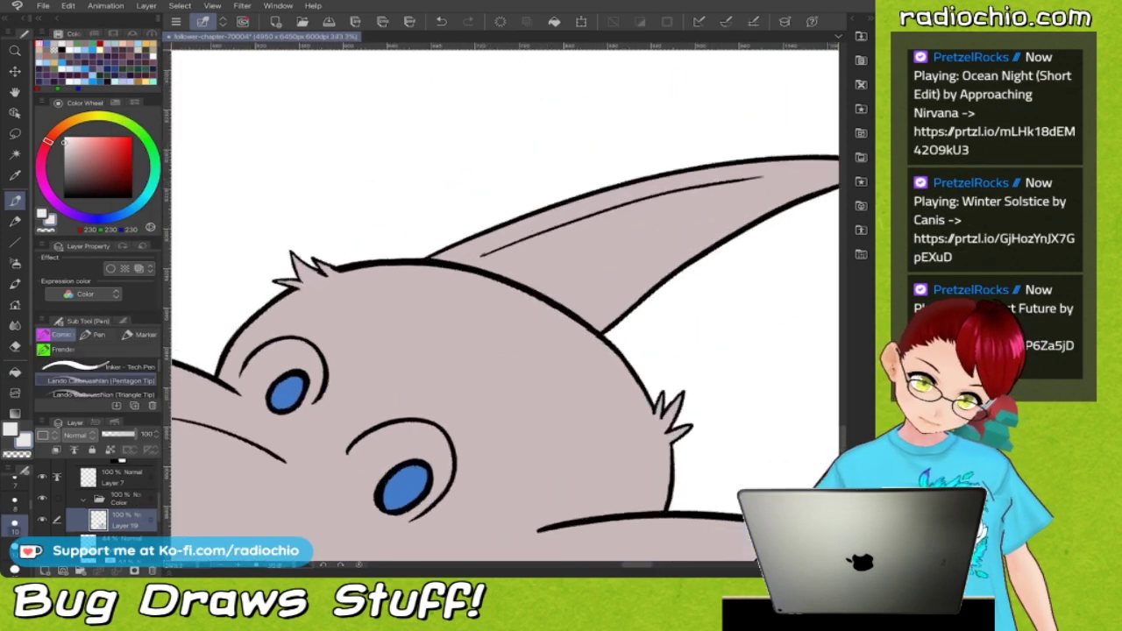
pyautogui.scroll(1, 506, 305)
pyautogui.moveTo(277, 372); pyautogui.dragTo(272, 392)
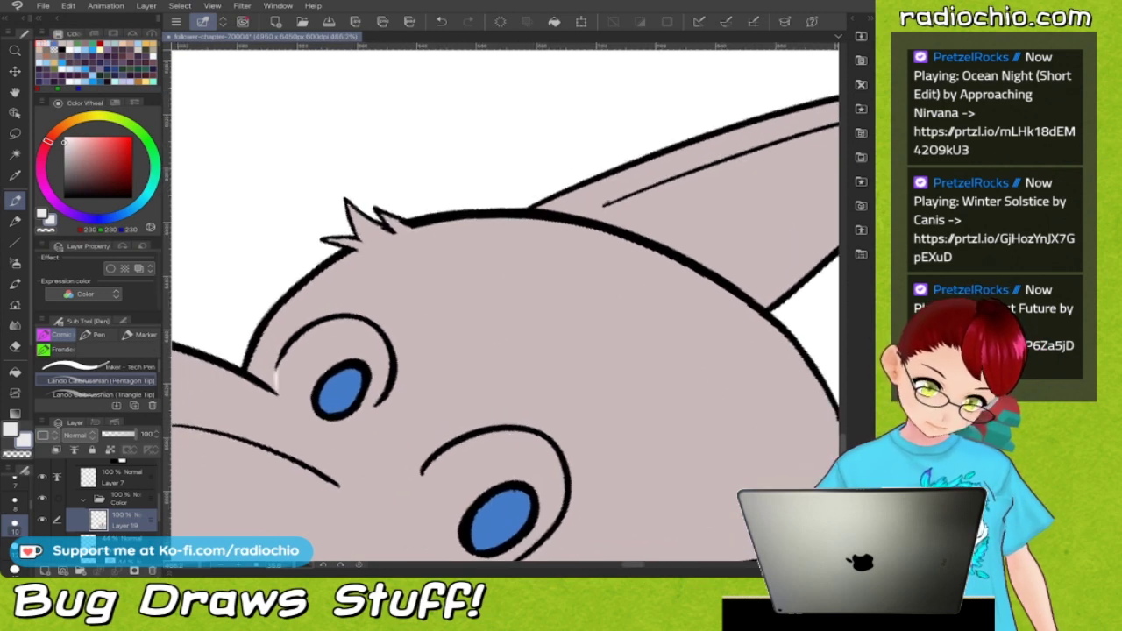
pyautogui.scroll(2, 506, 305)
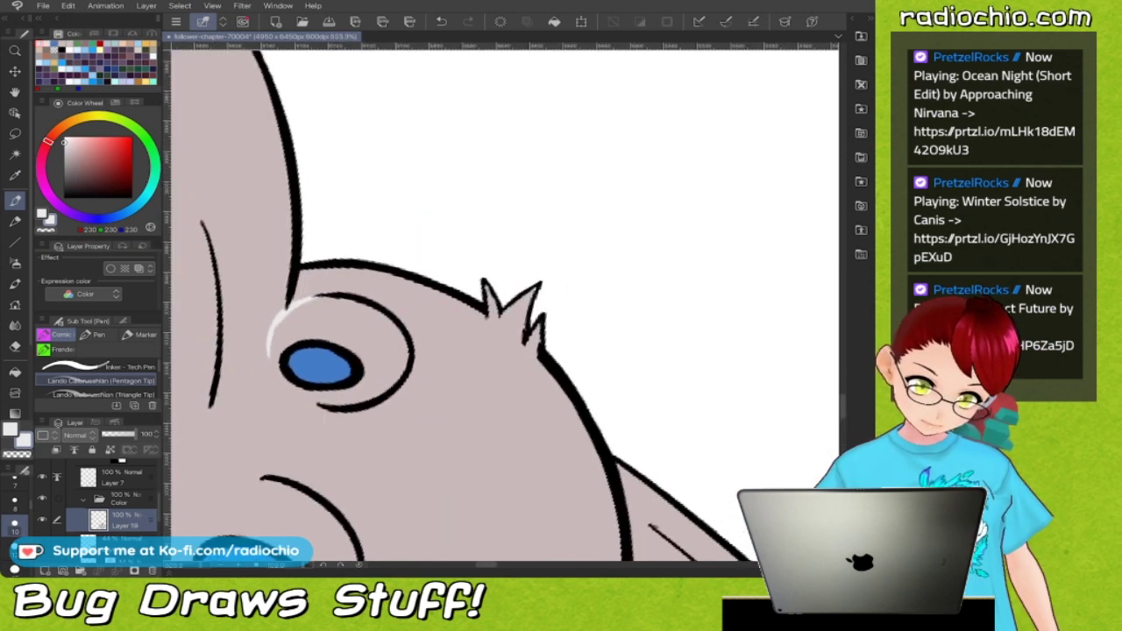
pyautogui.moveTo(268, 344); pyautogui.dragTo(298, 396)
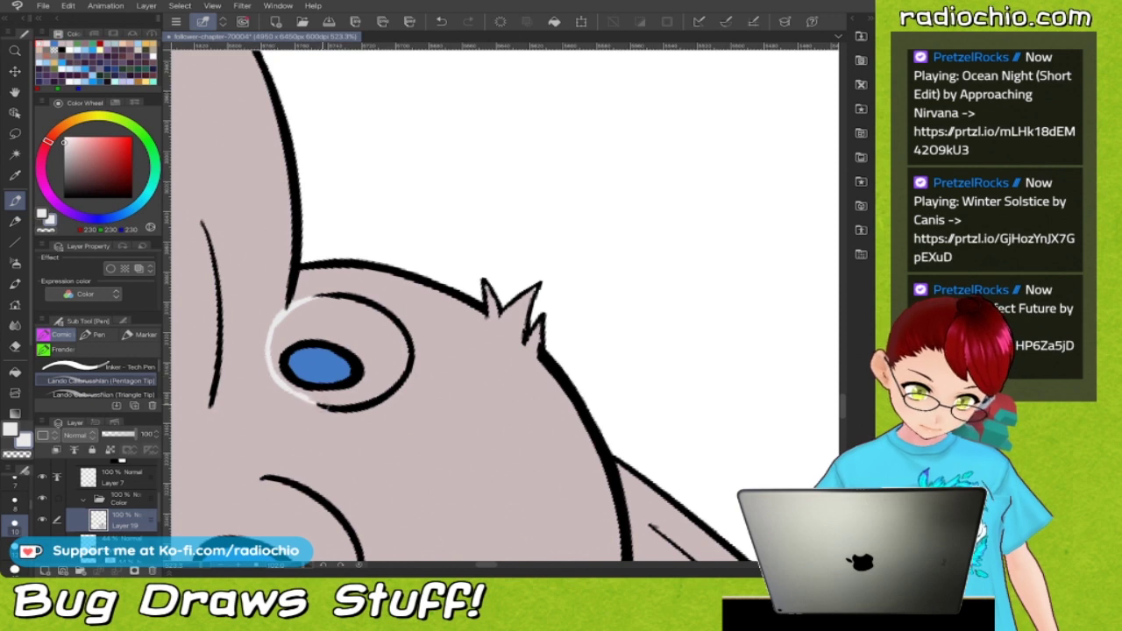
pyautogui.scroll(-3, 506, 305)
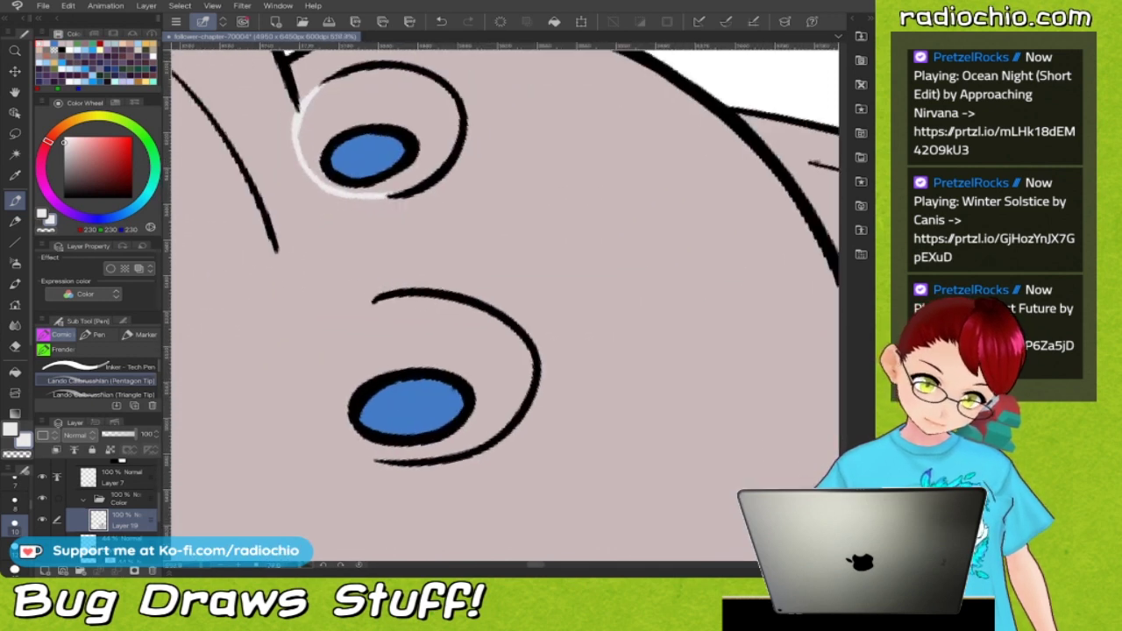
pyautogui.moveTo(373, 300)
pyautogui.mouseDown()
pyautogui.moveTo(319, 386)
pyautogui.moveTo(346, 443)
pyautogui.mouseUp()
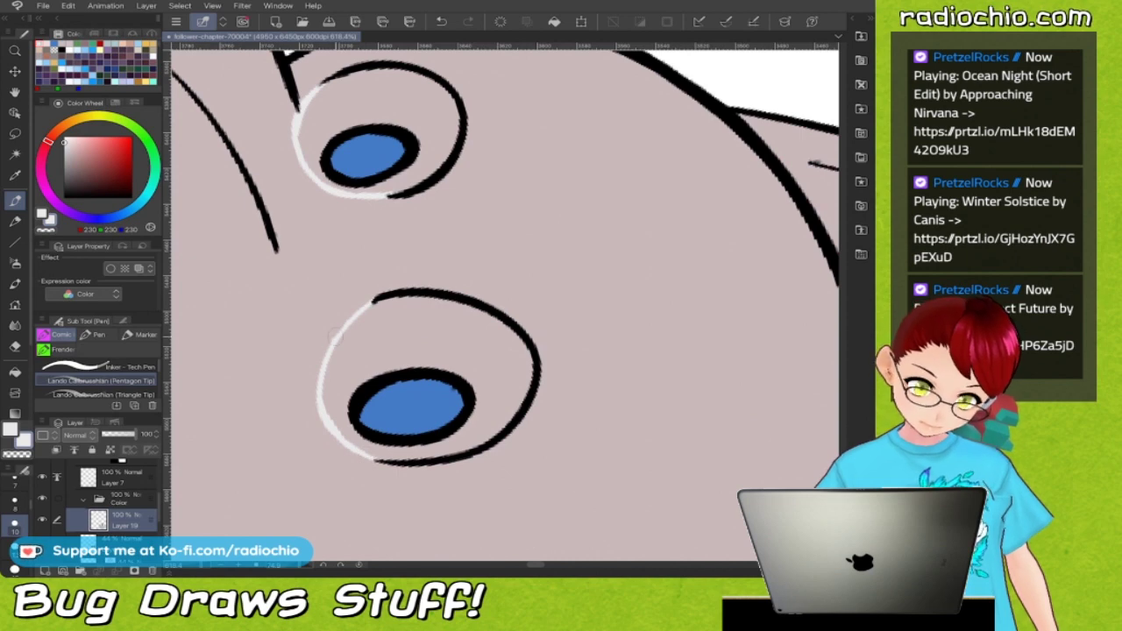
# Fill the whites of both of the right character's eyes with pale grey, RGB 230, 230, 230, and return to the Pen to check their edges.
pyautogui.scroll(-5, 506, 305)
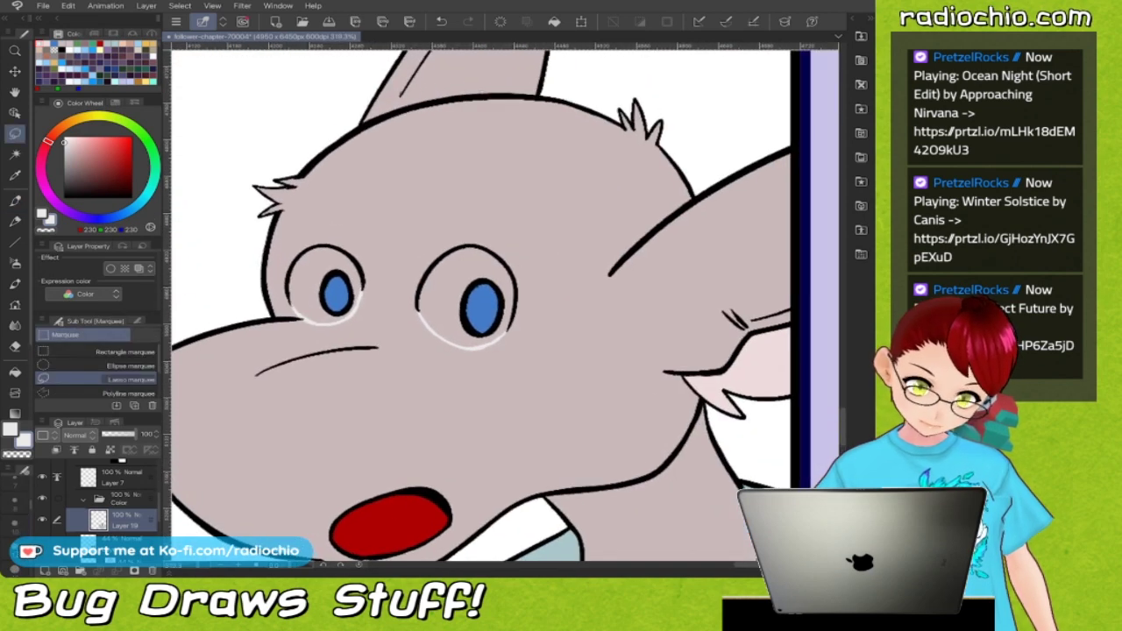
pyautogui.press('g')
pyautogui.click(443, 320)
pyautogui.click(309, 282)
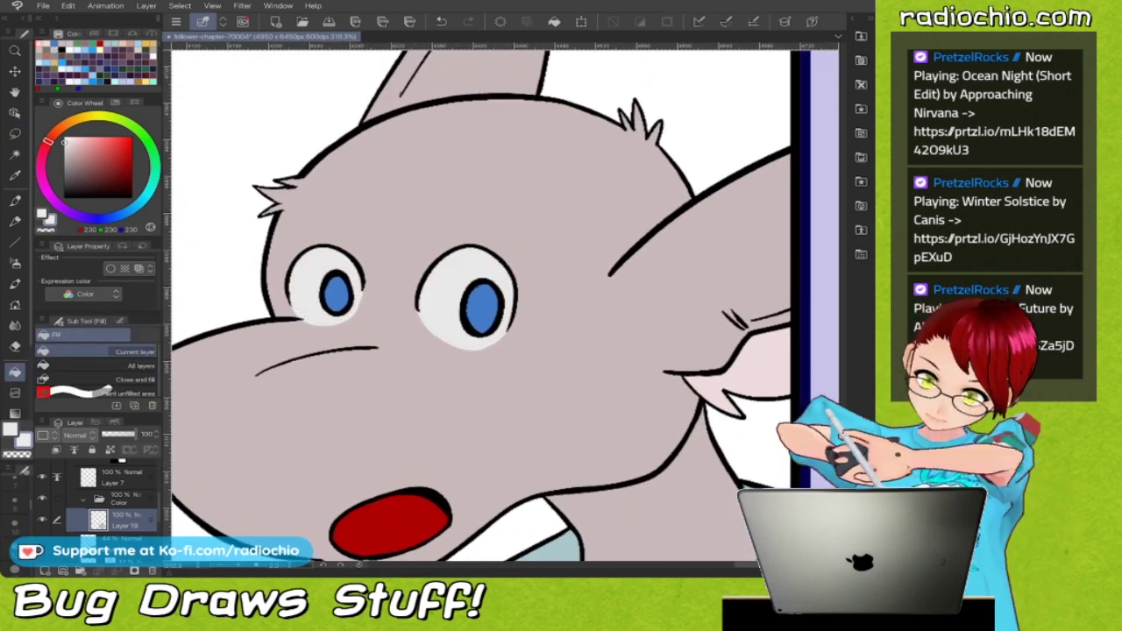
pyautogui.press('p')
pyautogui.scroll(5, 484, 239)
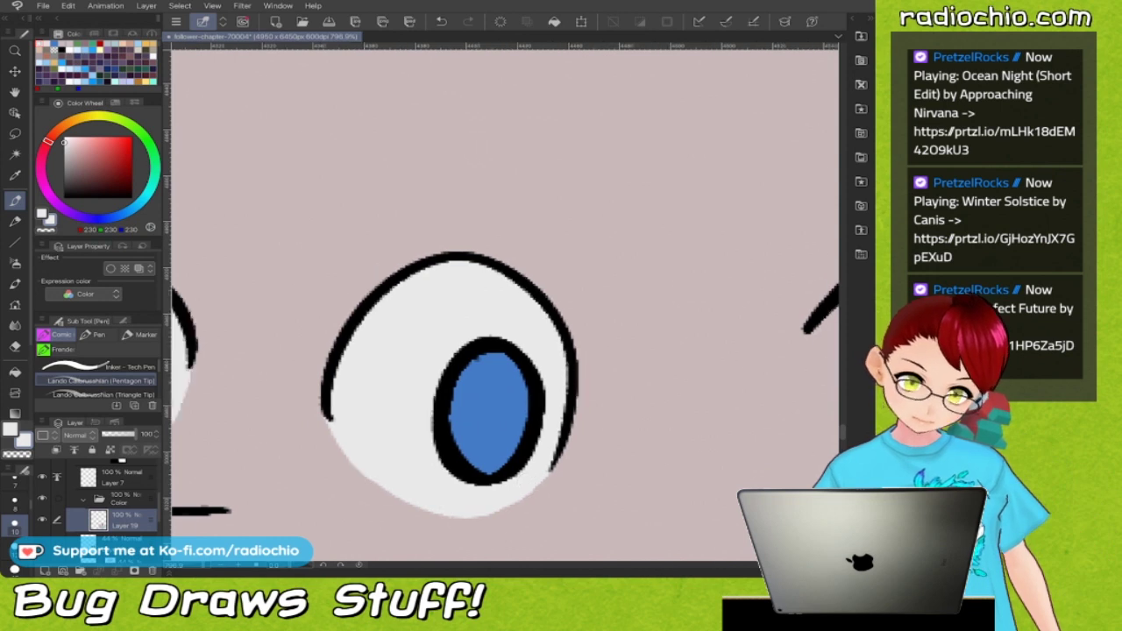
pyautogui.scroll(-2, 510, 485)
pyautogui.scroll(3, 438, 351)
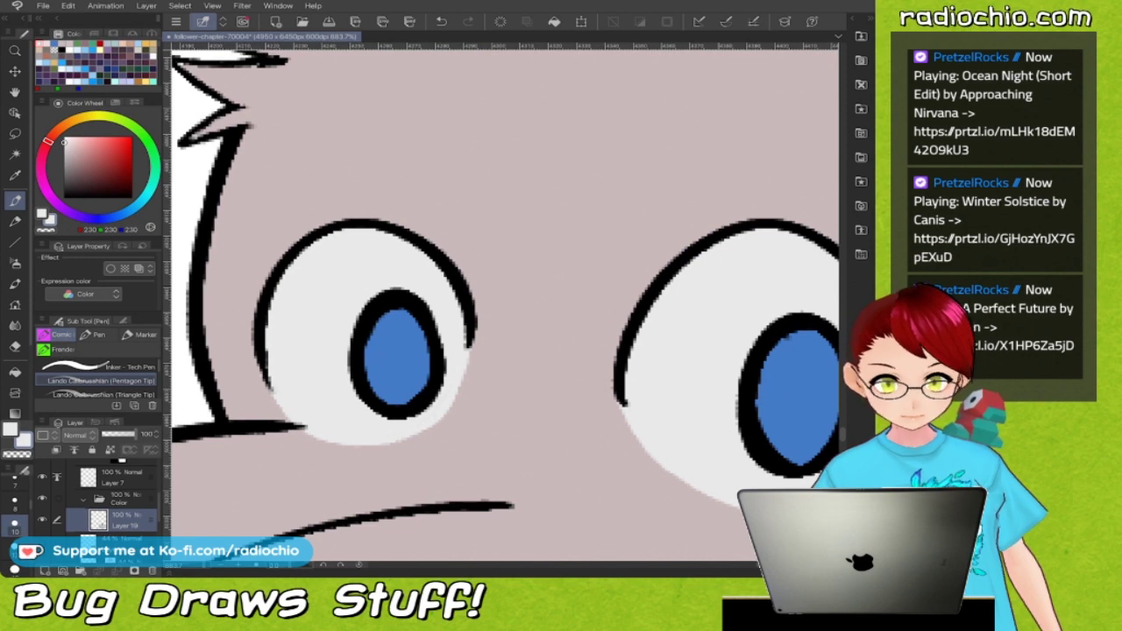
# Thicken the fifth panel's flat colours on Layer 19 with the Adjust line width filter at a scale of 7.10.
pyautogui.scroll(-10, 504, 302)
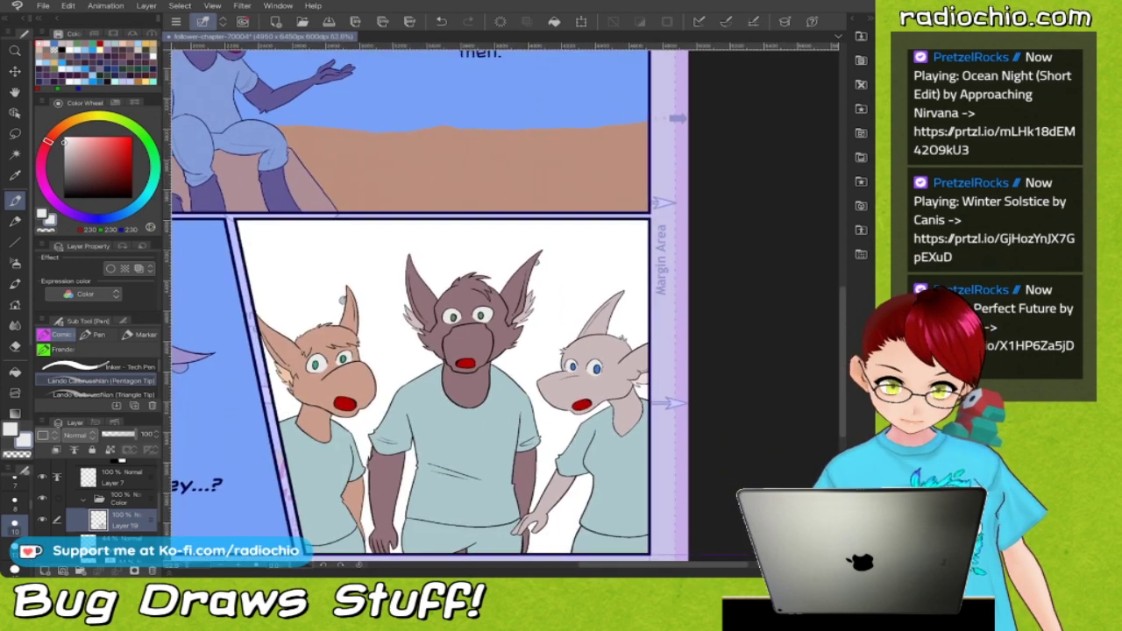
pyautogui.scroll(2, 504, 303)
pyautogui.click(242, 6)
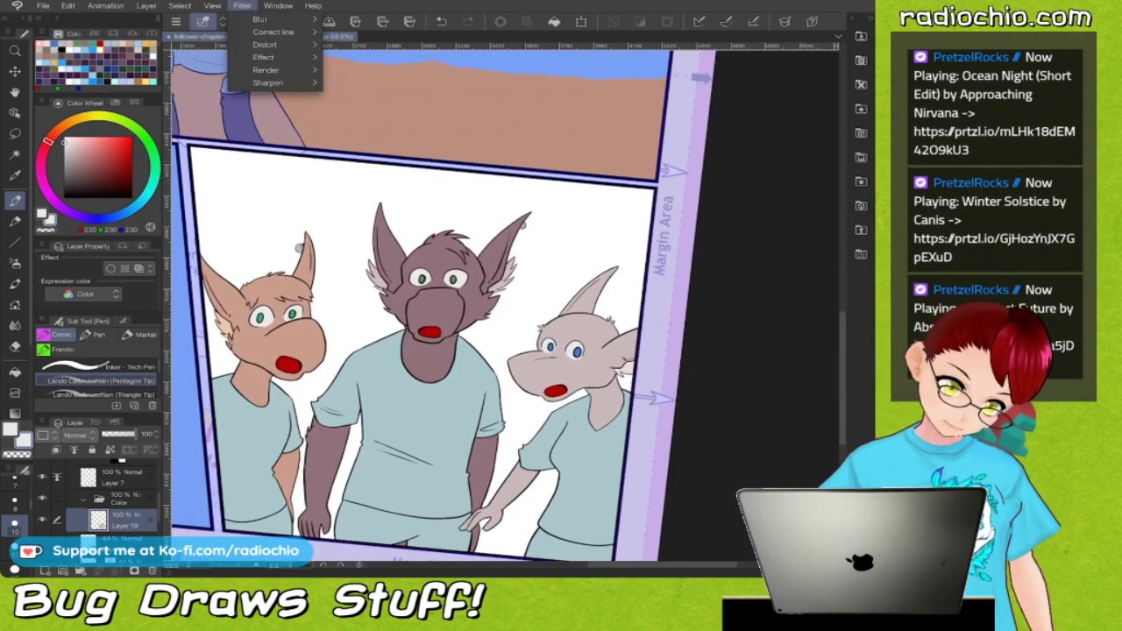
pyautogui.moveTo(273, 31)
pyautogui.click(376, 34)
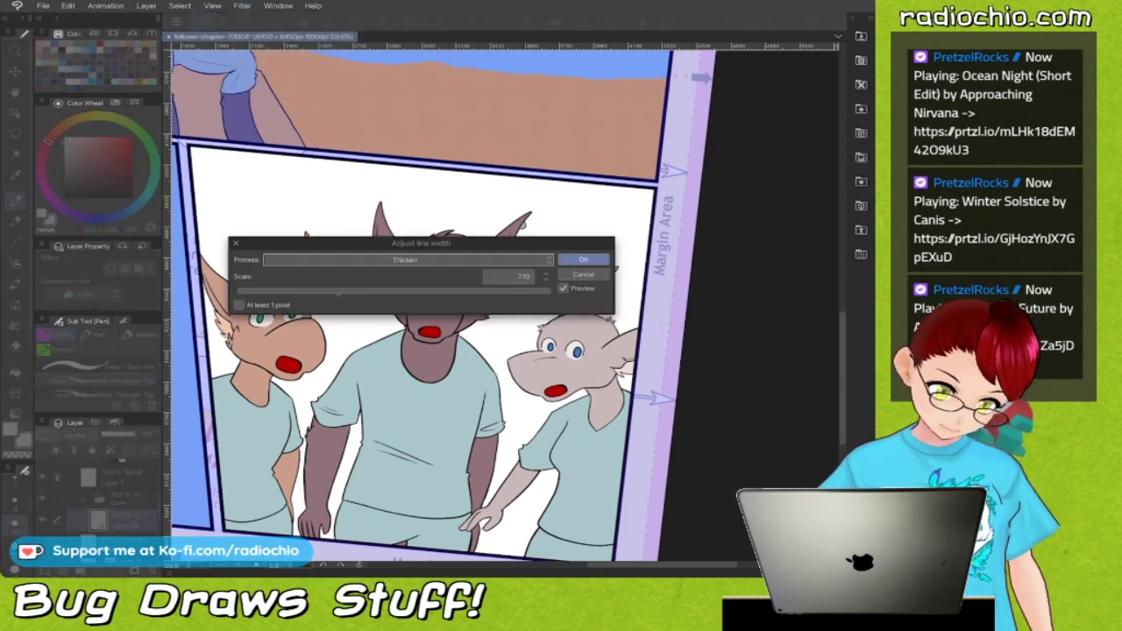
pyautogui.press('Escape')
# Clear the colour spilling past the left character's head and hair outlines on Layer 19, using transparent colour with Fill and Pen.
pyautogui.scroll(5, 504, 305)
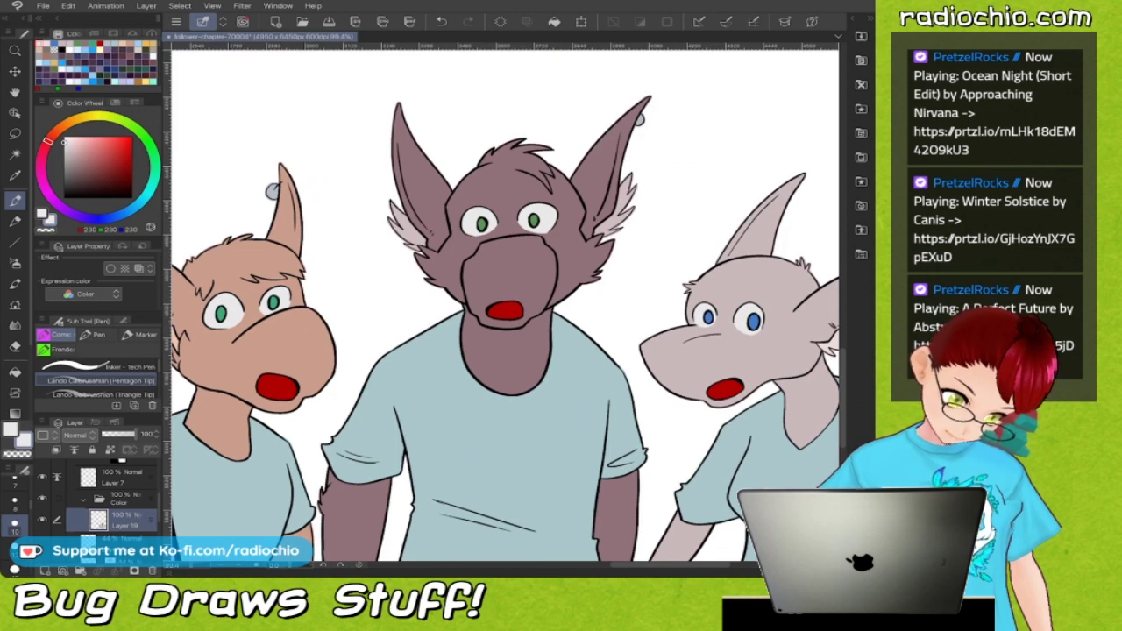
pyautogui.click(122, 477)
pyautogui.click(123, 517)
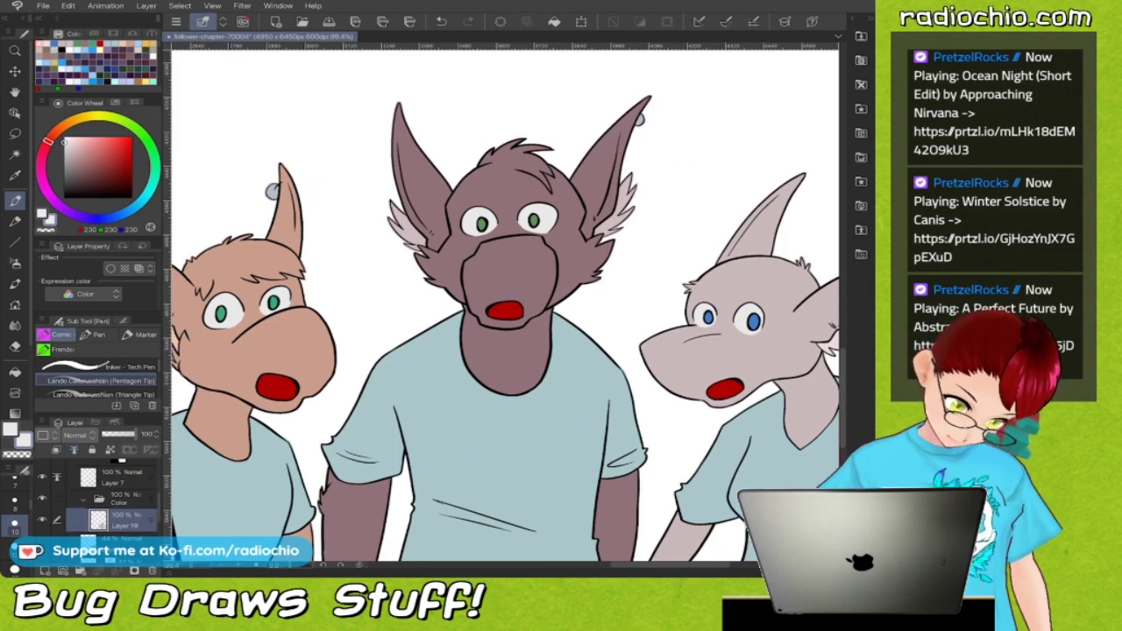
pyautogui.press('g')
pyautogui.scroll(3, 167, 344)
pyautogui.scroll(2, 336, 101)
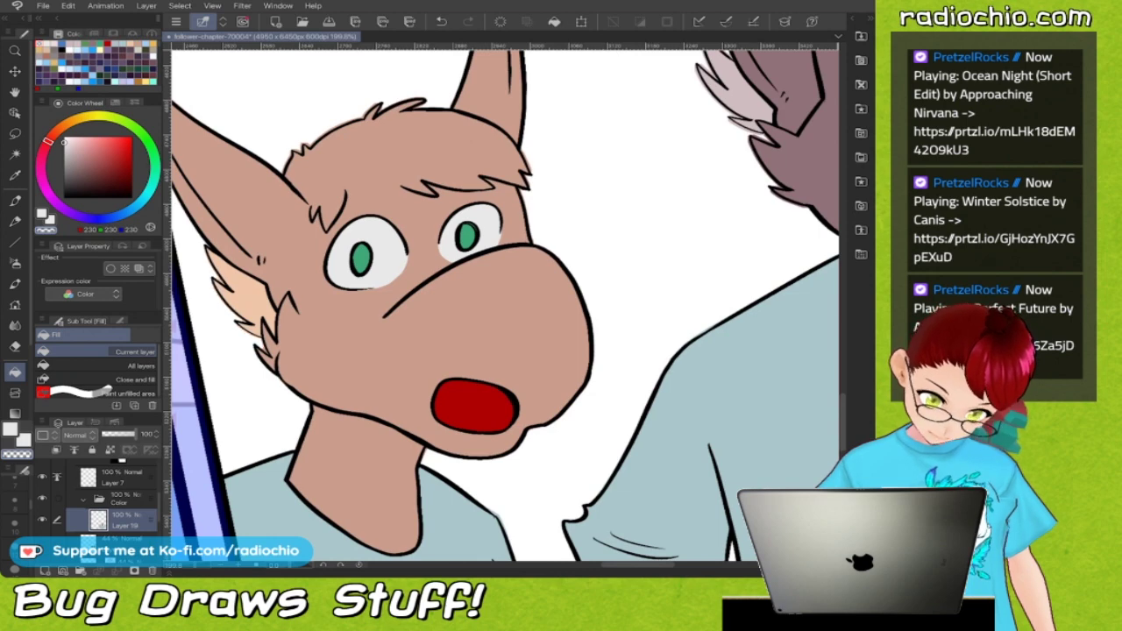
pyautogui.scroll(2, 504, 305)
pyautogui.press('p')
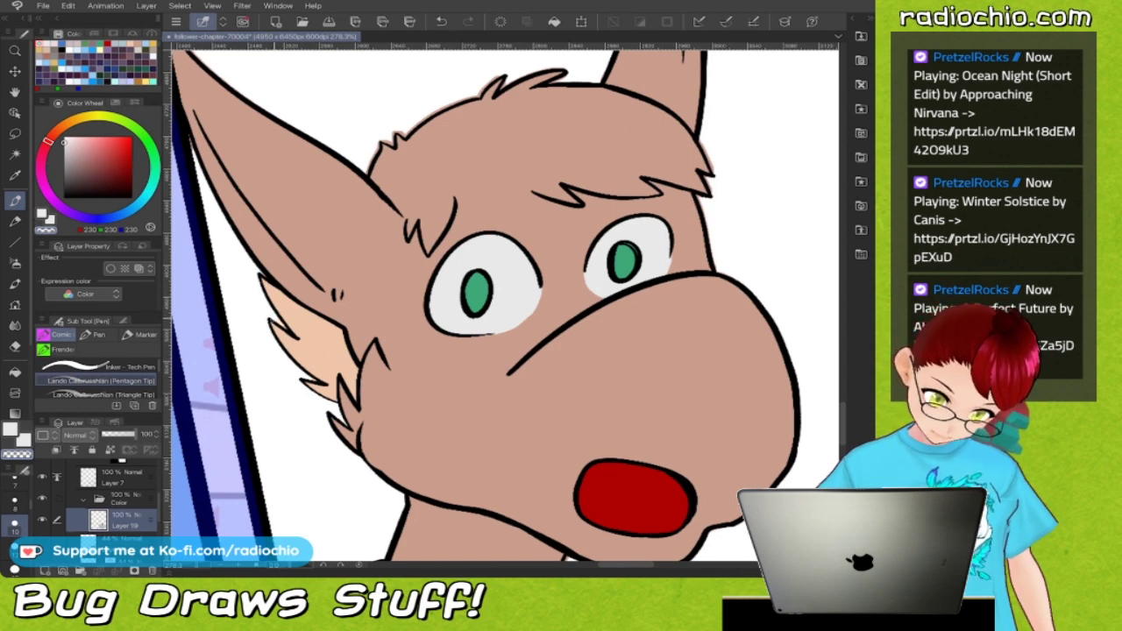
pyautogui.scroll(-2, 468, 163)
pyautogui.press('g')
pyautogui.scroll(2, 513, 132)
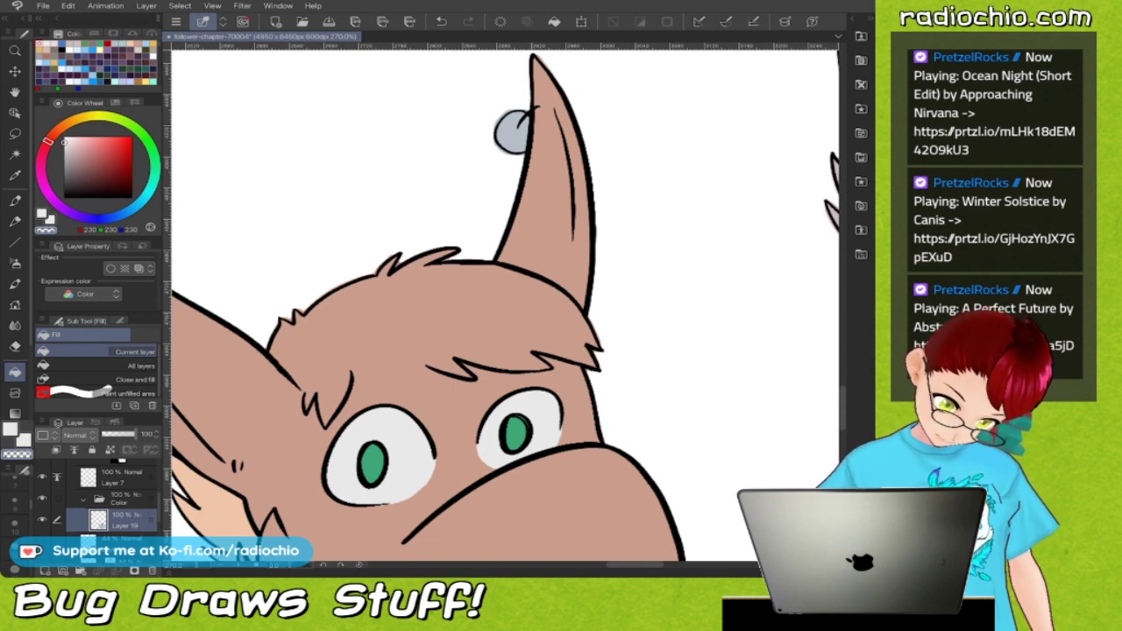
pyautogui.scroll(2, 311, 274)
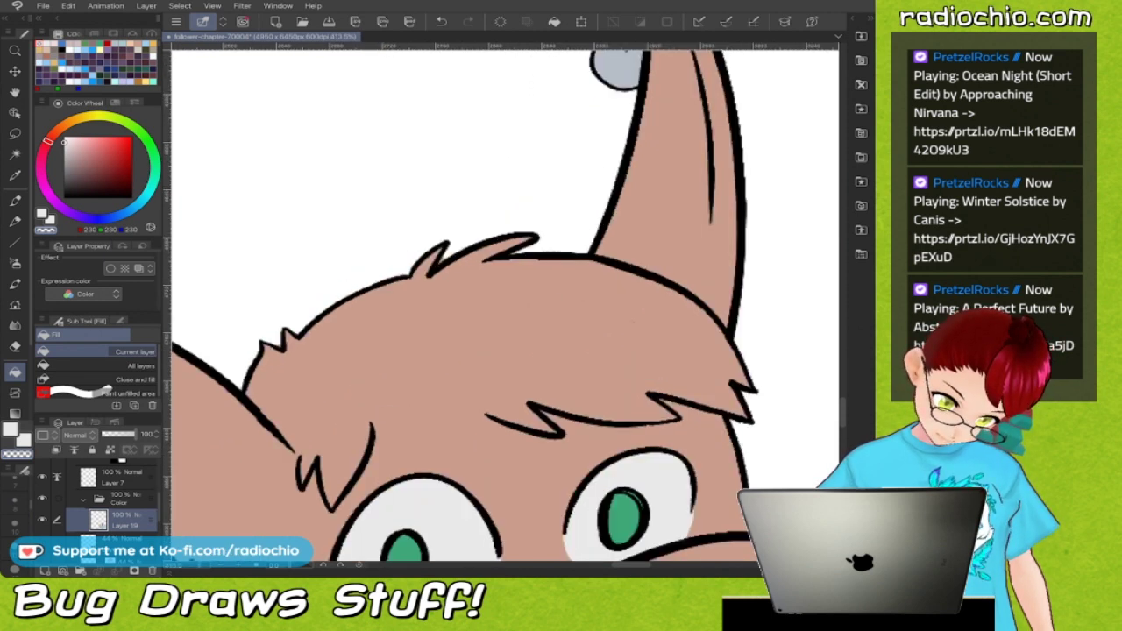
pyautogui.press('p')
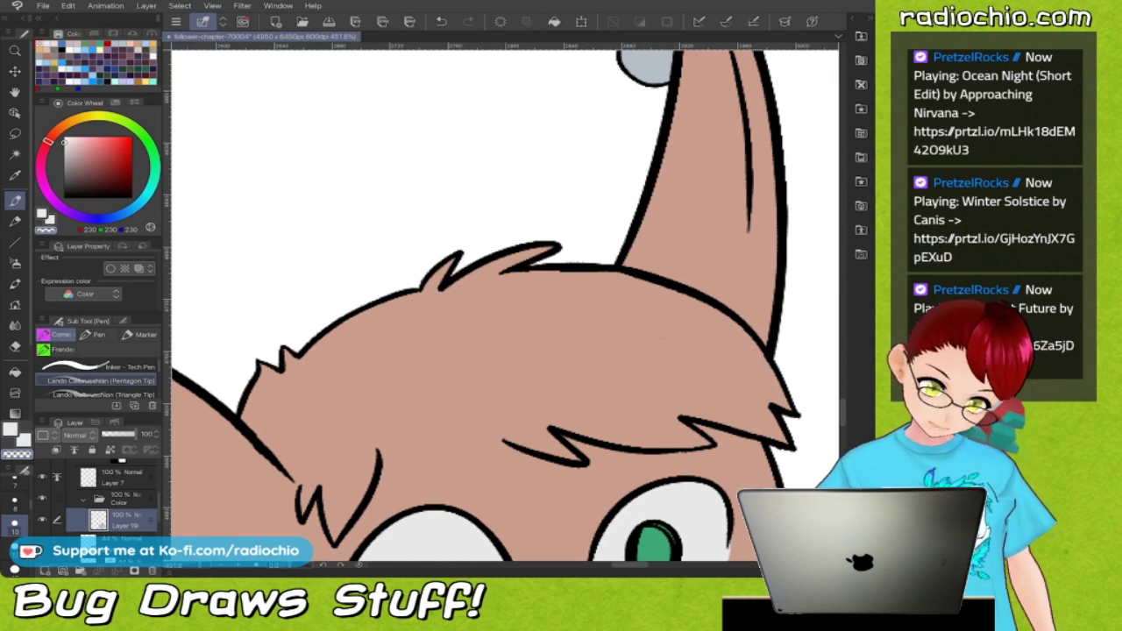
# Clear the colour spilling past the outlines of the left character's arm with the transparent colour.
pyautogui.scroll(-5, 508, 260)
pyautogui.scroll(3, 614, 307)
pyautogui.scroll(-5, 505, 305)
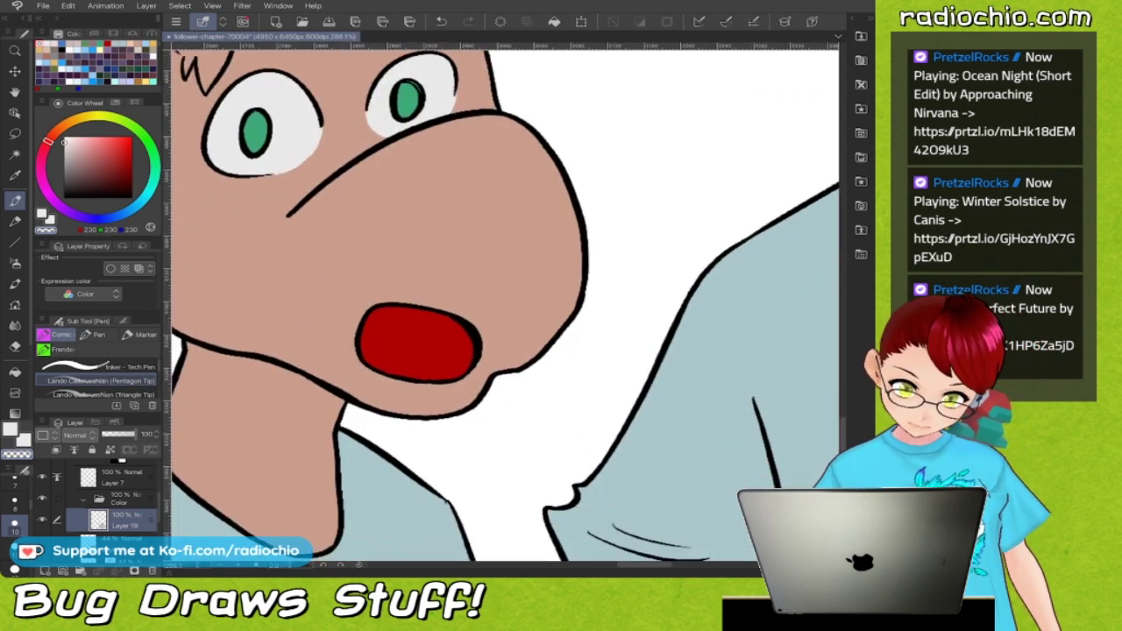
pyautogui.scroll(-5, 505, 305)
pyautogui.scroll(2, 505, 305)
pyautogui.scroll(-3, 505, 305)
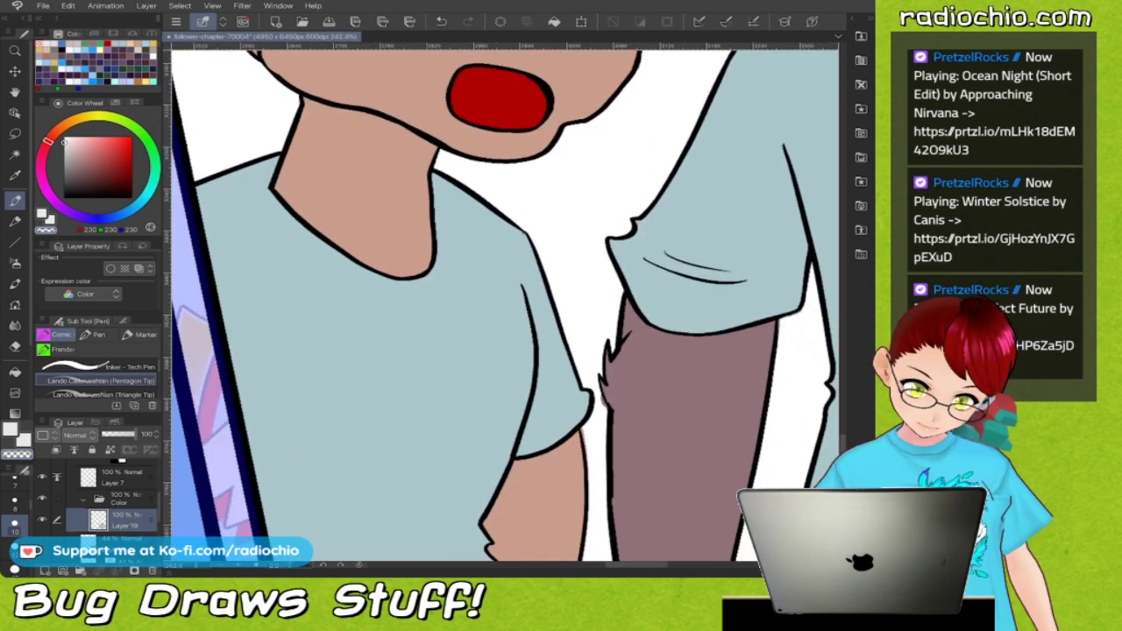
pyautogui.scroll(-3, 505, 305)
pyautogui.scroll(4, 505, 305)
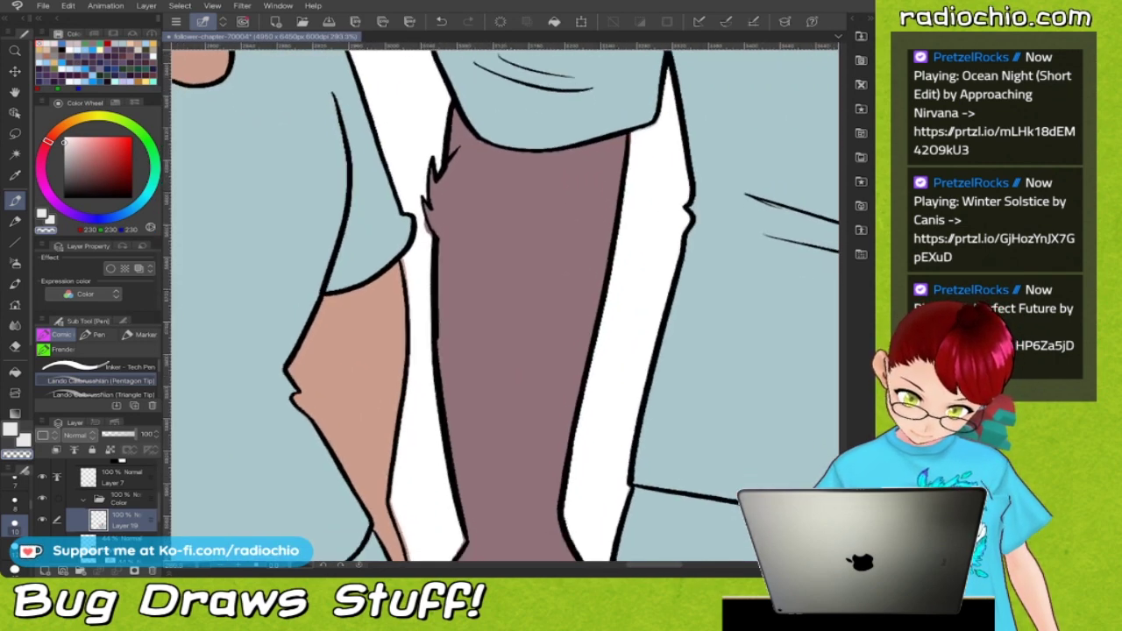
pyautogui.scroll(-2, 505, 305)
pyautogui.scroll(2, 505, 305)
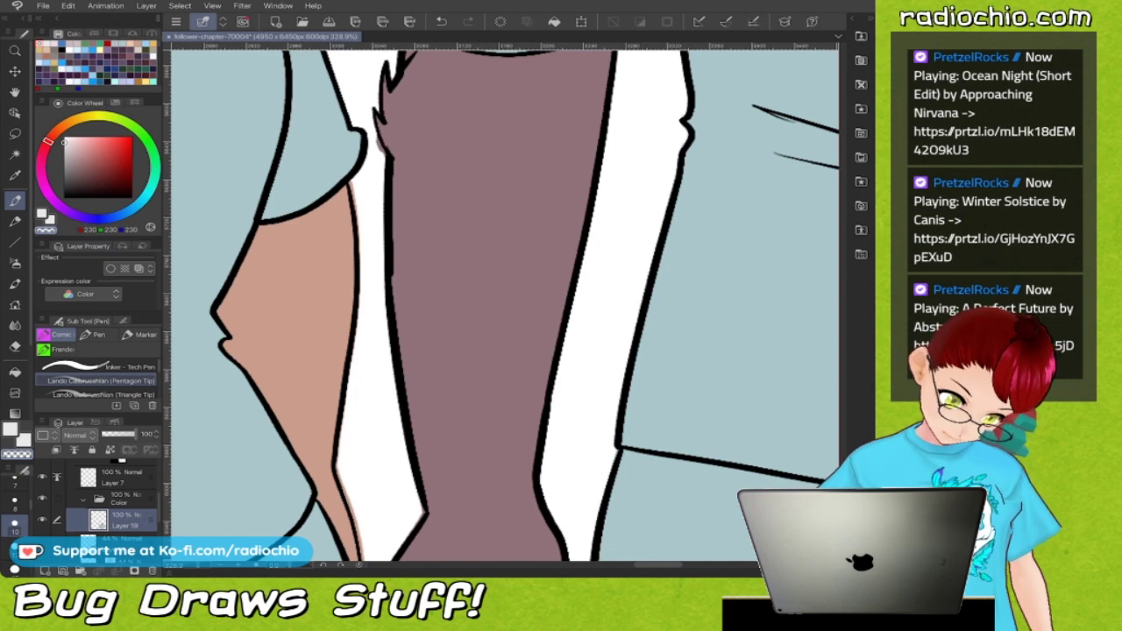
pyautogui.press('g')
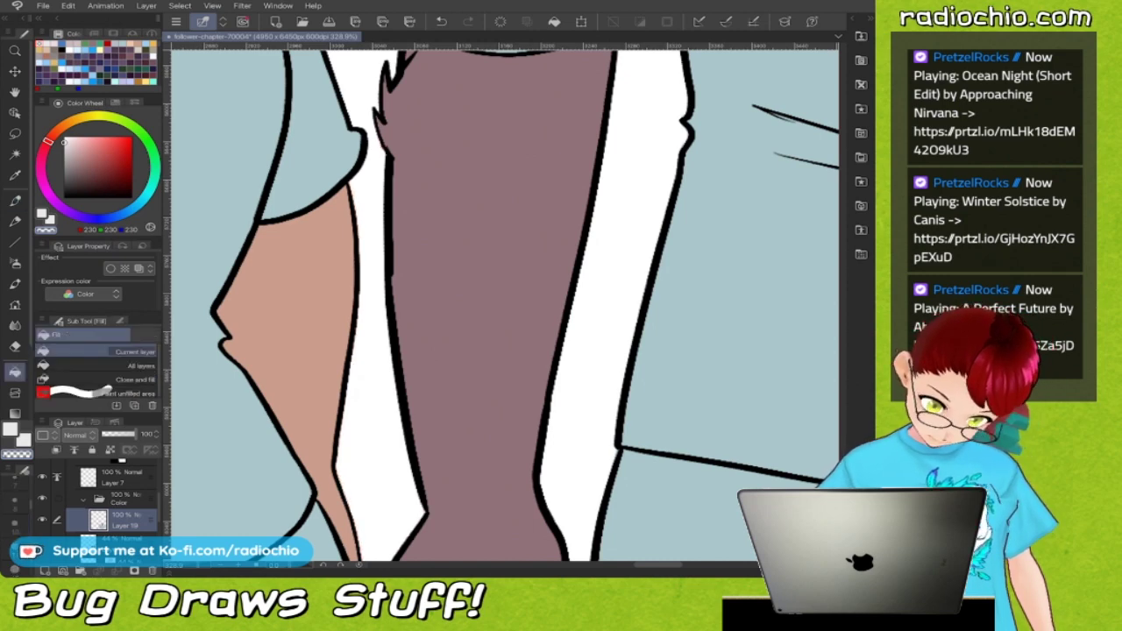
# Clear the colour spilling past the outlines of the middle character's arm, hand and shirt on Layer 19.
pyautogui.scroll(-2, 502, 299)
pyautogui.scroll(2, 501, 299)
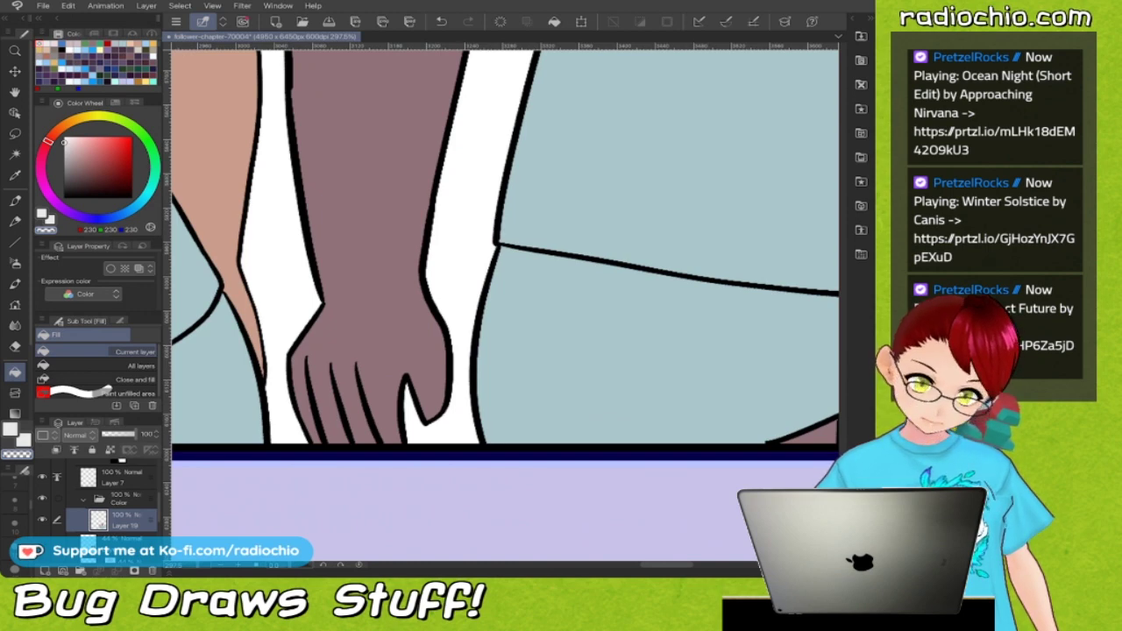
pyautogui.scroll(3, 505, 305)
pyautogui.scroll(-2, 505, 305)
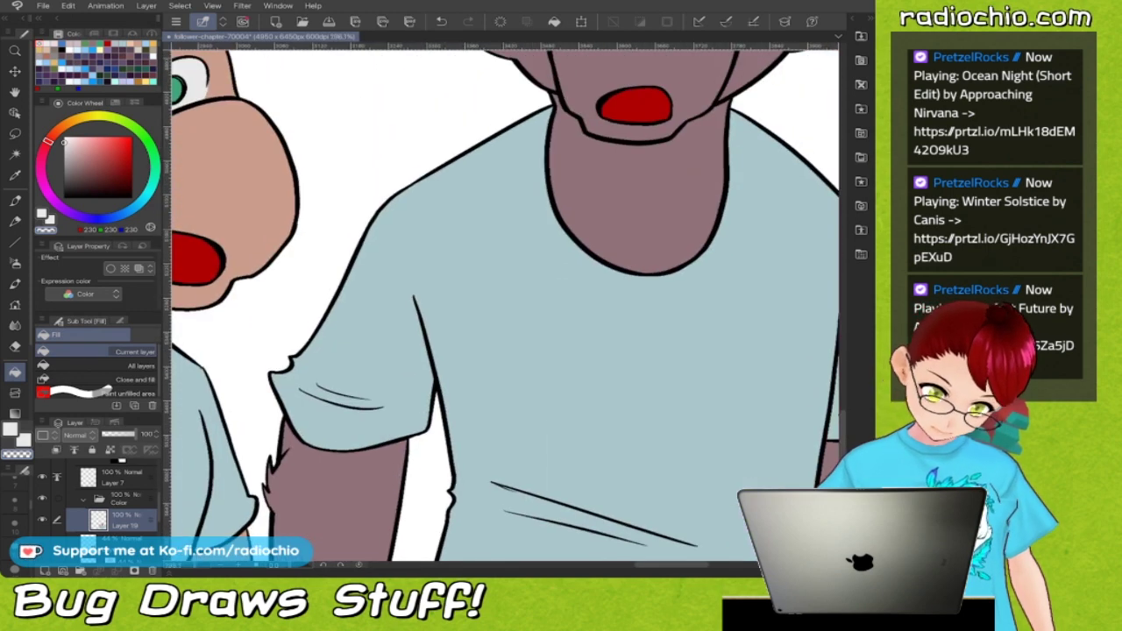
pyautogui.scroll(5, 505, 305)
pyautogui.scroll(1, 505, 305)
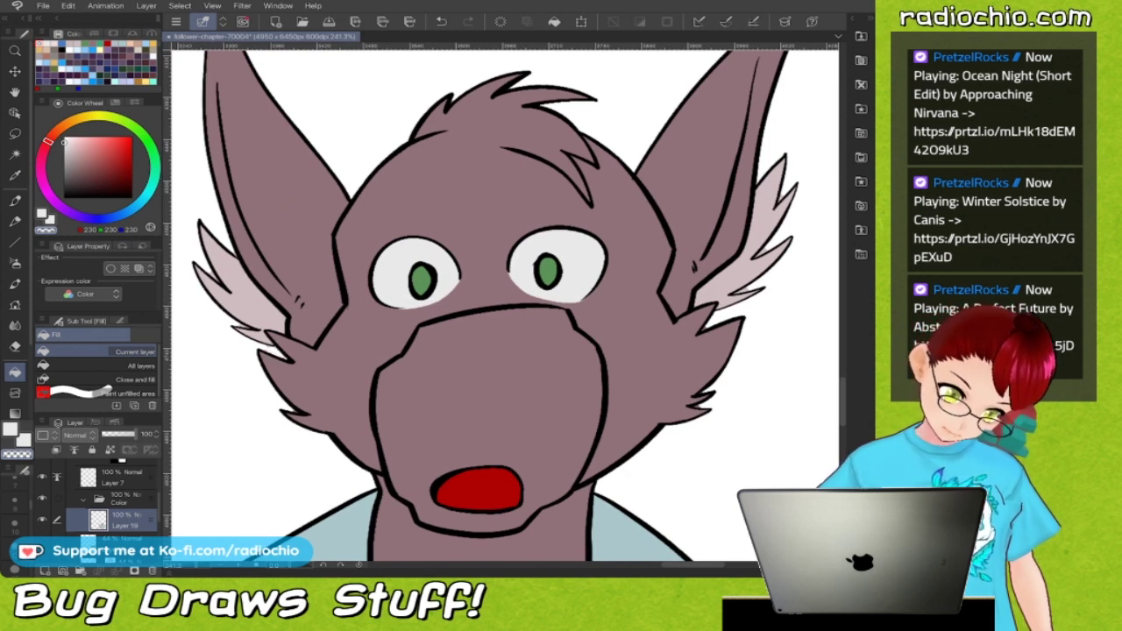
# Clear the colour spilling past the middle character's head, ears and cheek fur on Layer 19, using transparent colour with Pen and Fill.
pyautogui.press('p')
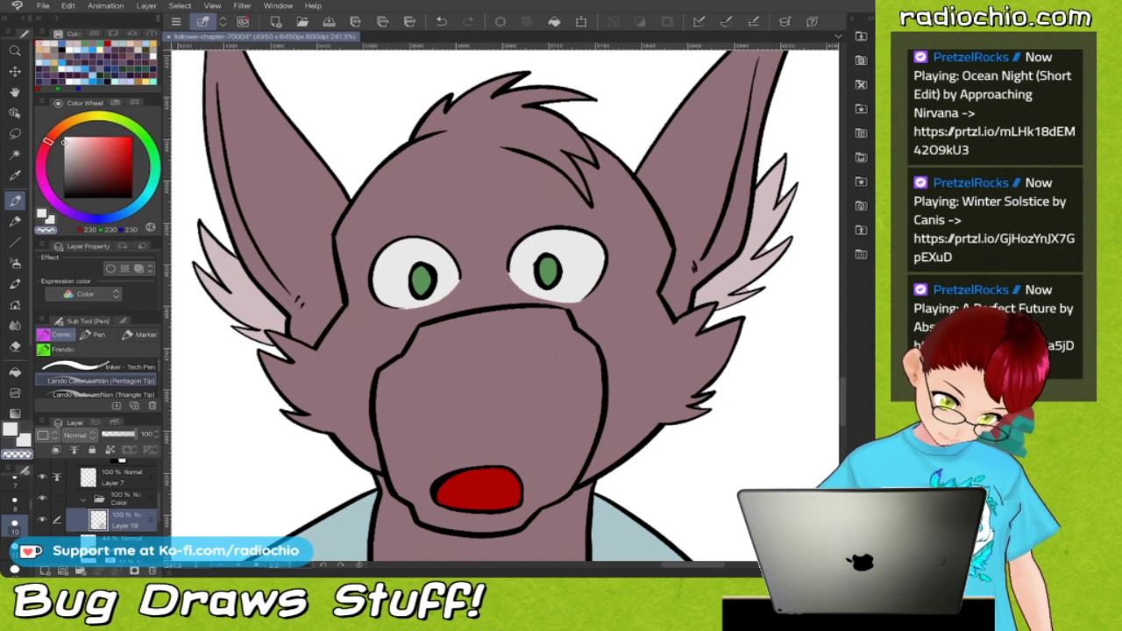
pyautogui.scroll(5, 504, 305)
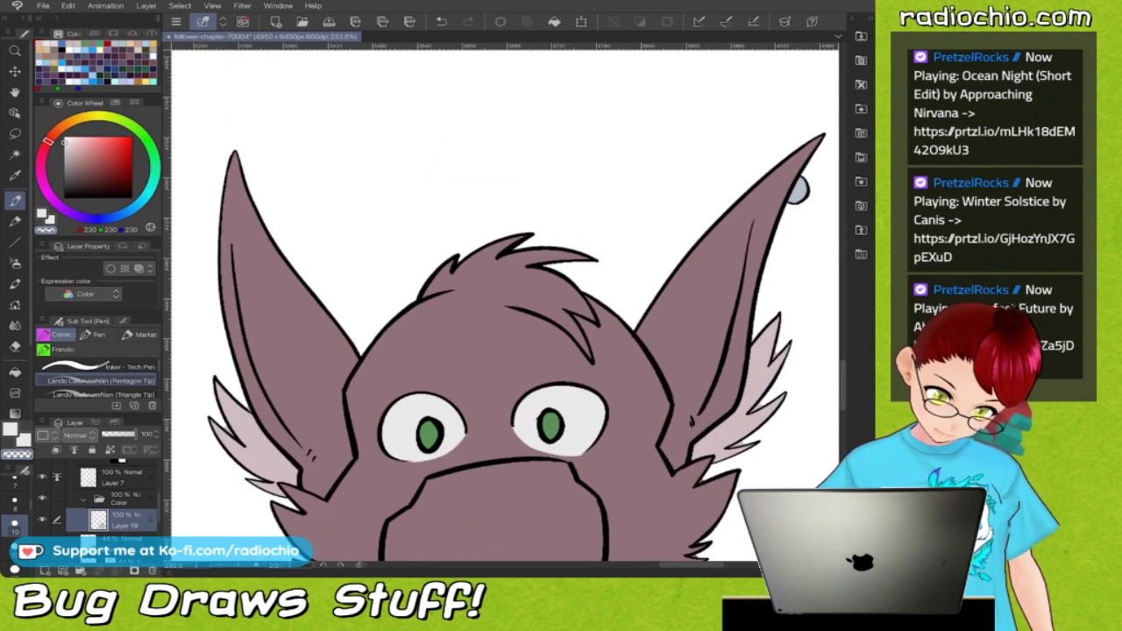
pyautogui.scroll(2, 505, 305)
pyautogui.scroll(-2, 505, 306)
pyautogui.hscroll(3, 505, 305)
pyautogui.scroll(2, 504, 305)
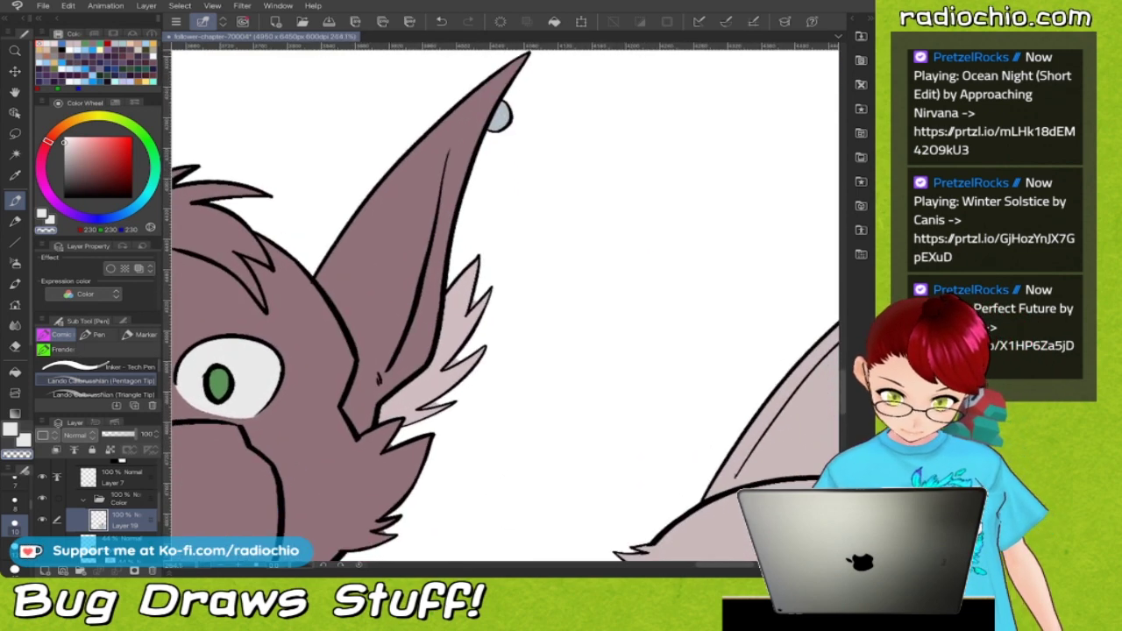
pyautogui.press('g')
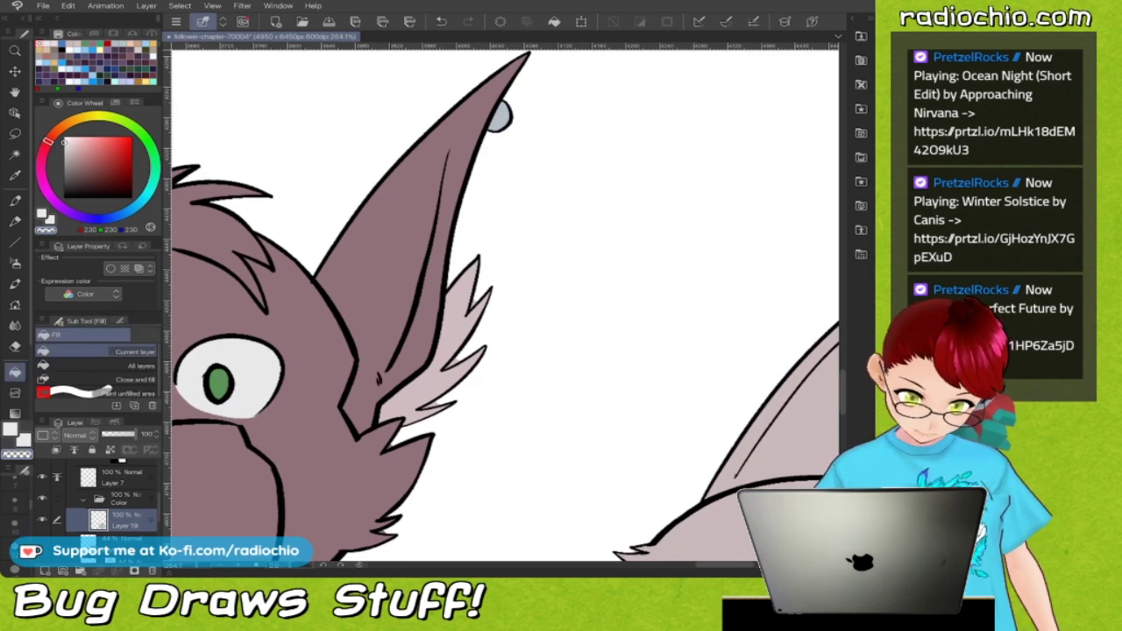
pyautogui.scroll(-2, 504, 305)
pyautogui.scroll(3, 505, 305)
pyautogui.press('p')
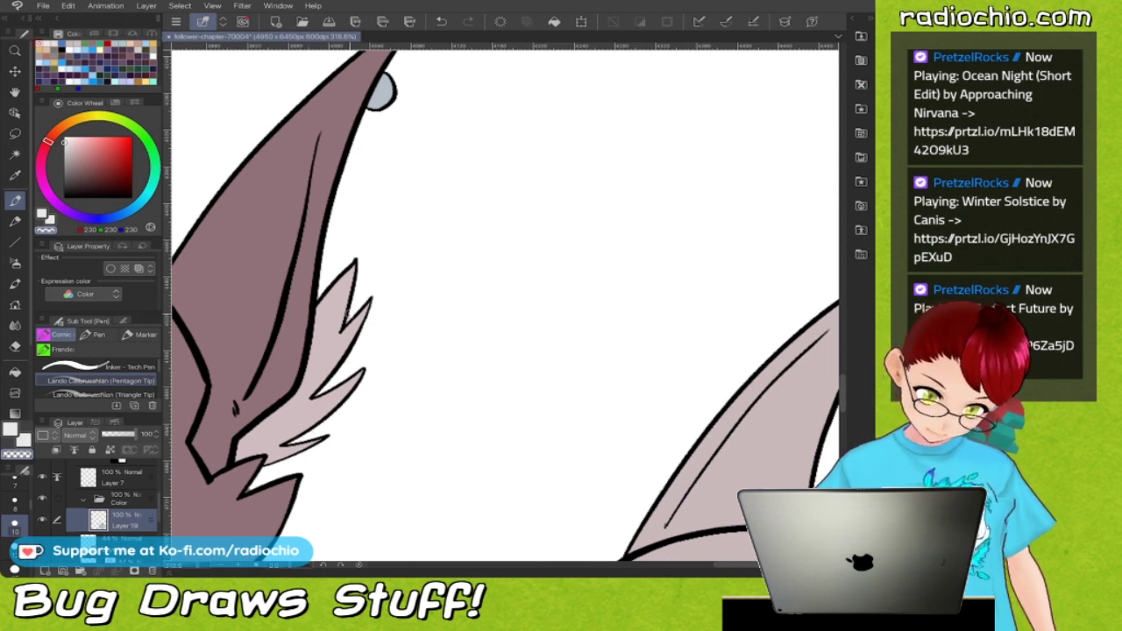
pyautogui.scroll(-5, 505, 306)
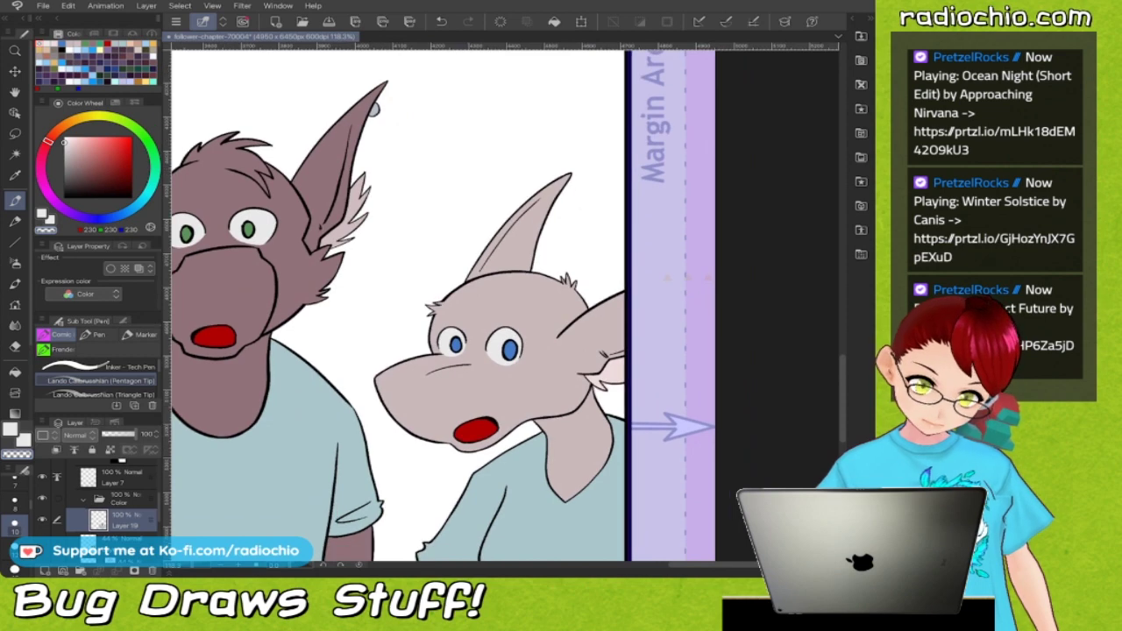
pyautogui.scroll(5, 374, 108)
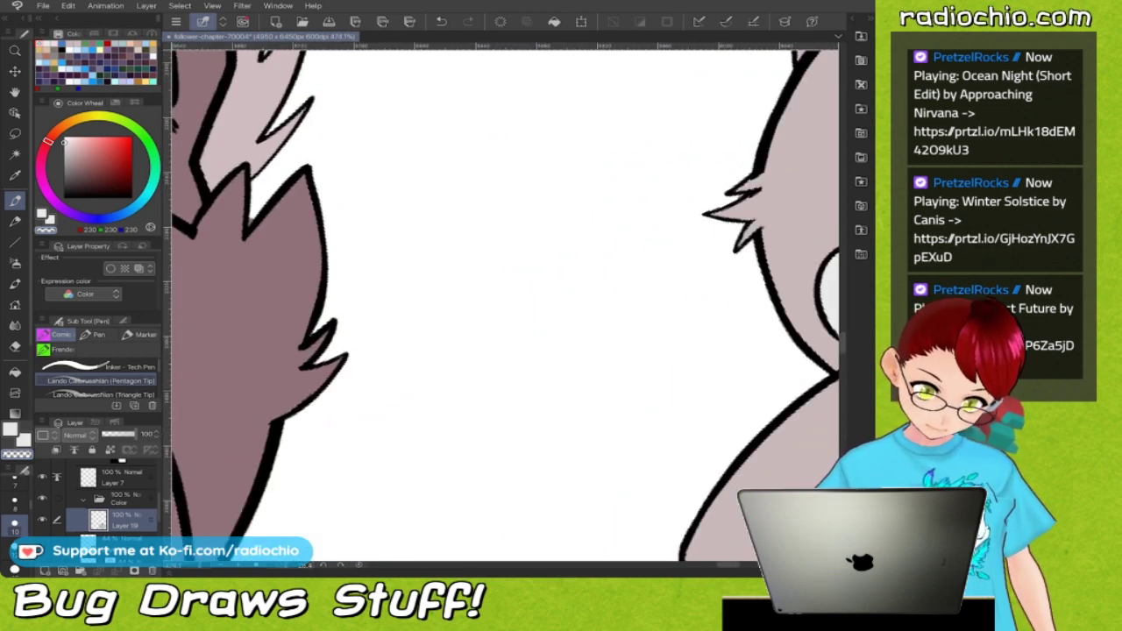
# Clear the colour spilling past the right character's head, ear and neck outlines with transparent Fill and Pen.
pyautogui.scroll(-4, 312, 333)
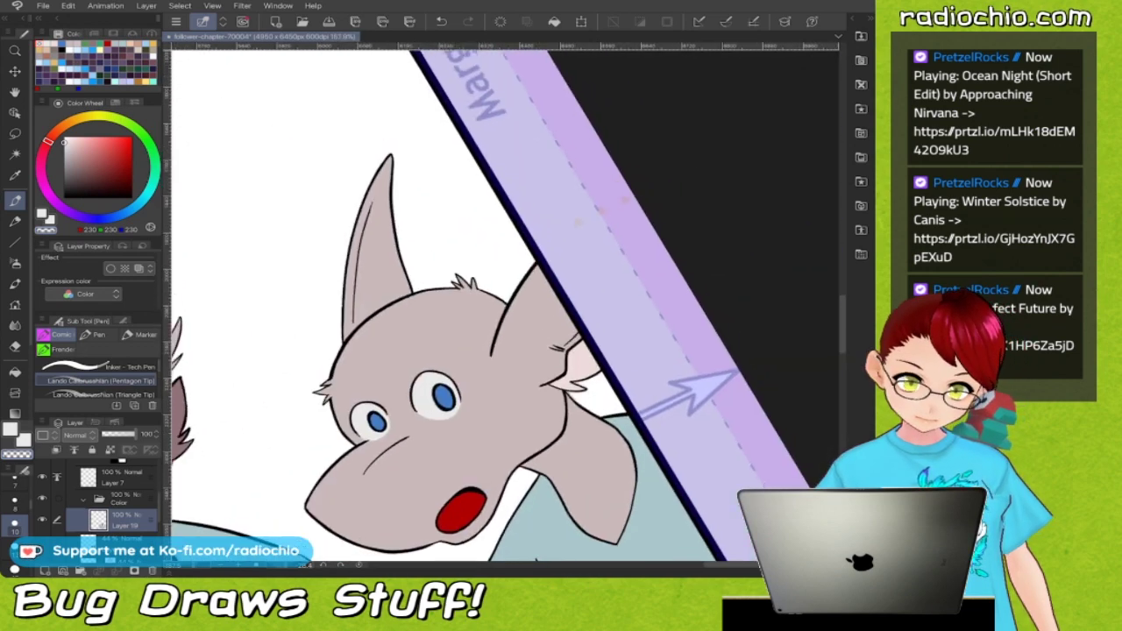
pyautogui.scroll(2, 561, 219)
pyautogui.scroll(-2, 526, 280)
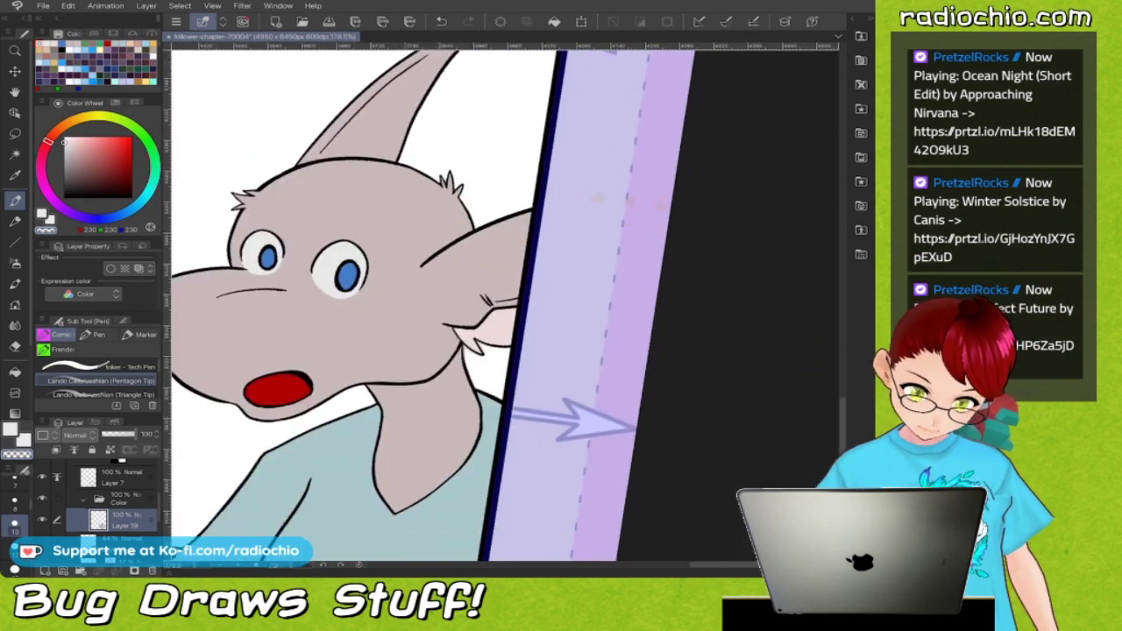
pyautogui.scroll(2, 491, 316)
pyautogui.press('g')
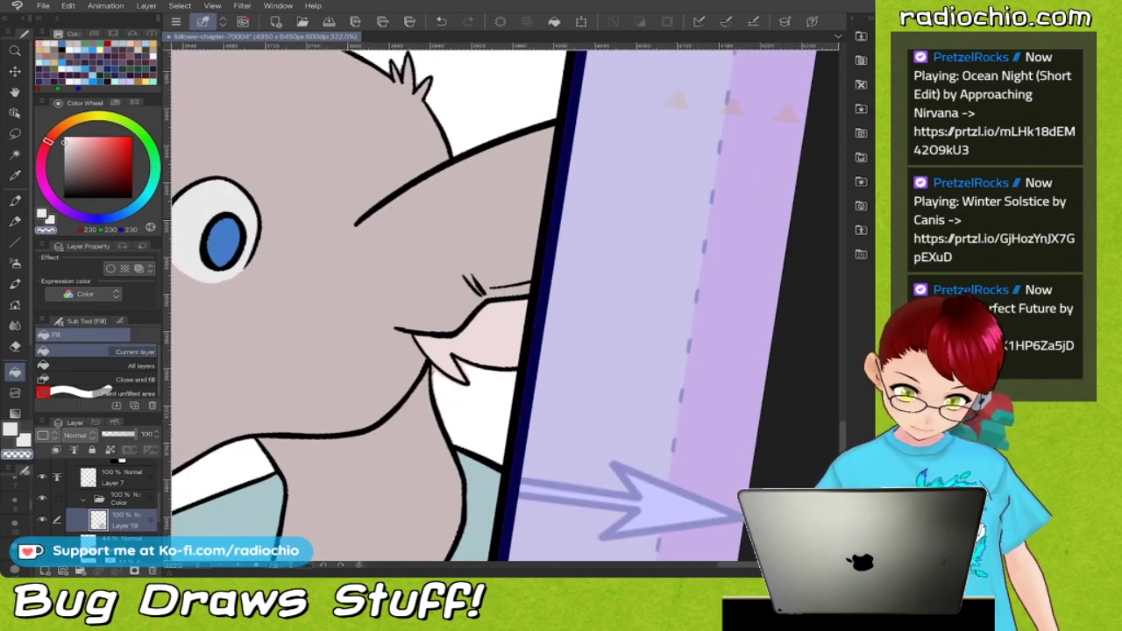
pyautogui.press('p')
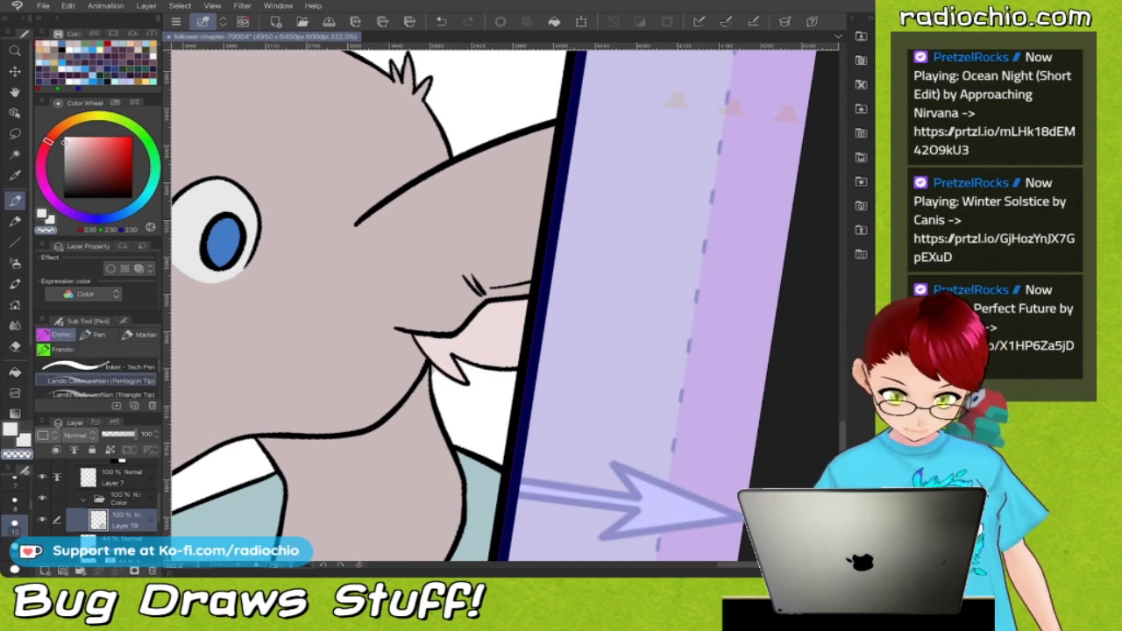
pyautogui.scroll(-2, 505, 307)
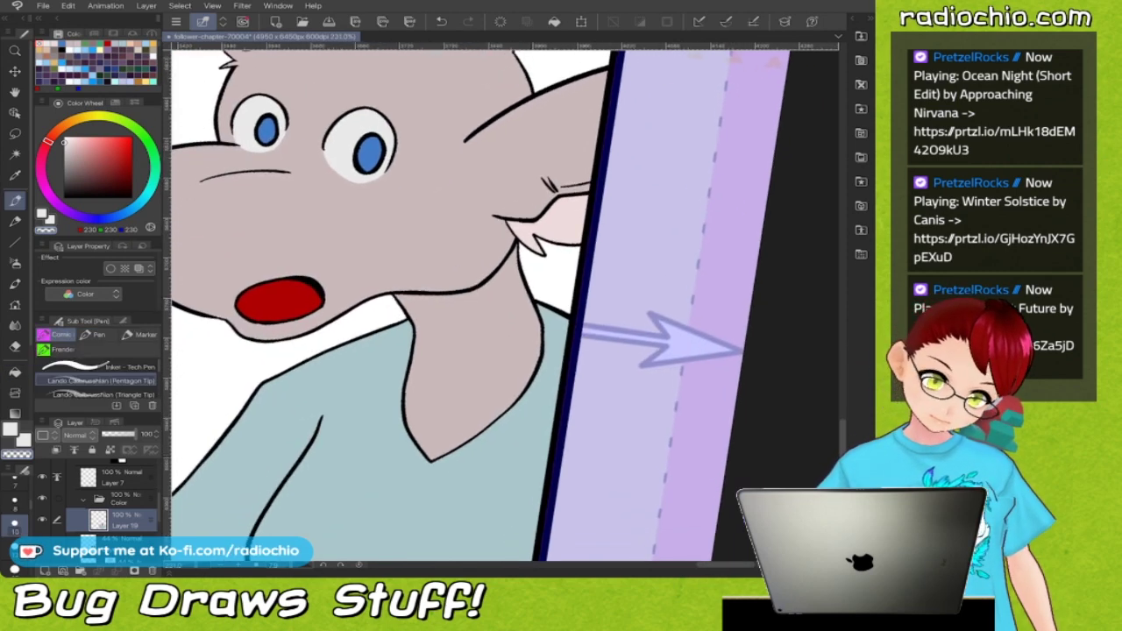
# Clear the colour spilling past the outlines of the right character's shirt, arm and hand with the transparent colour.
pyautogui.scroll(-2, 491, 307)
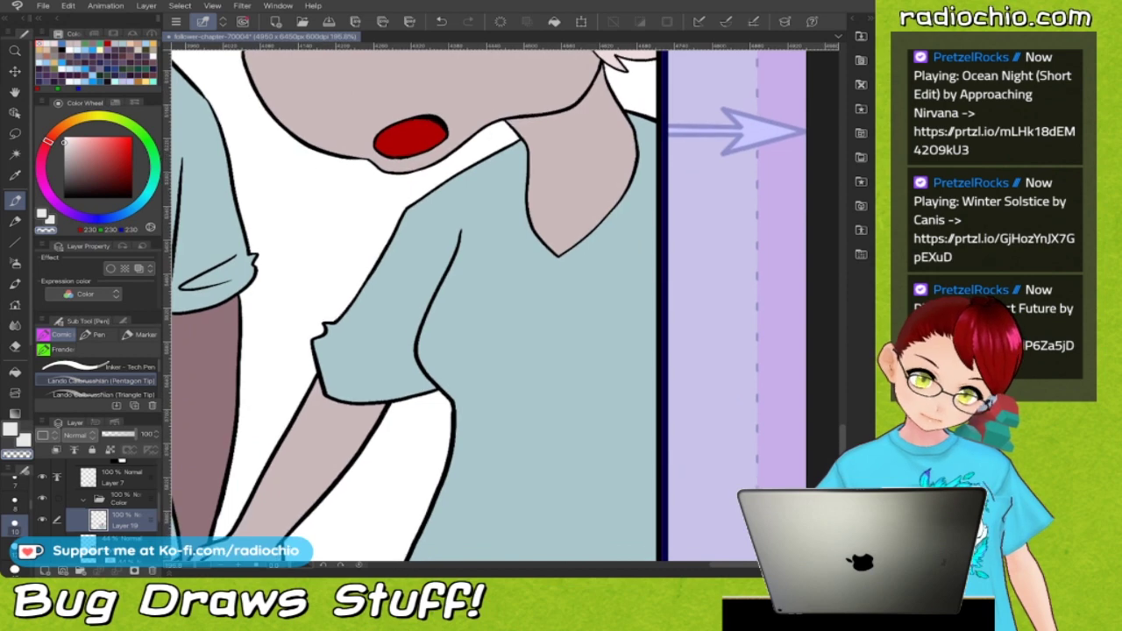
pyautogui.scroll(-1, 491, 307)
pyautogui.scroll(-4, 500, 307)
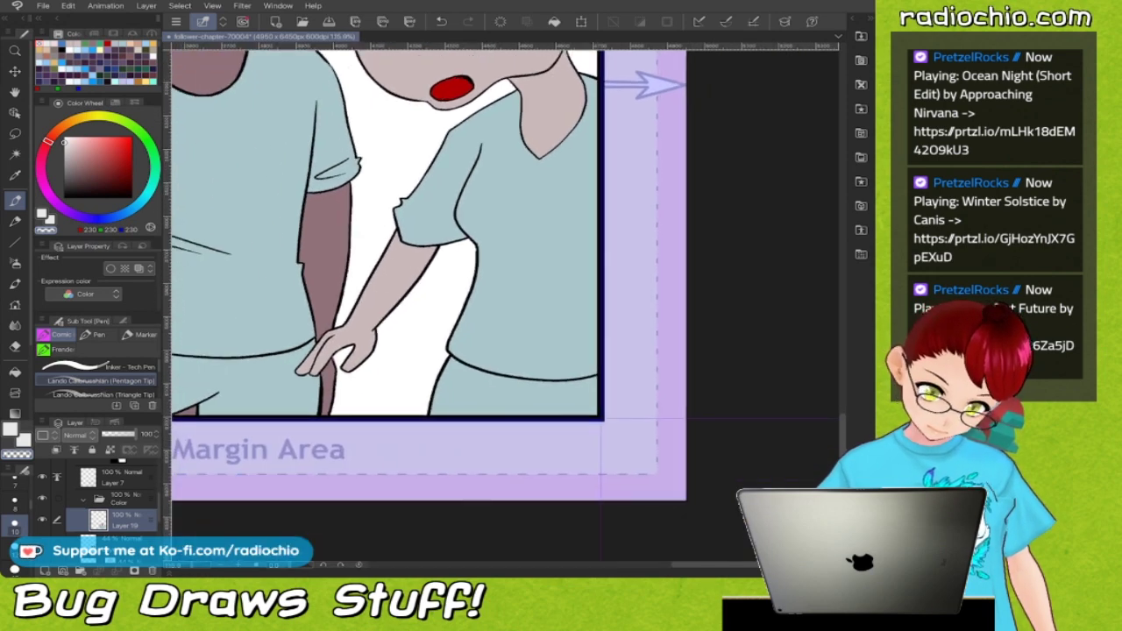
pyautogui.scroll(2, 499, 307)
pyautogui.press('g')
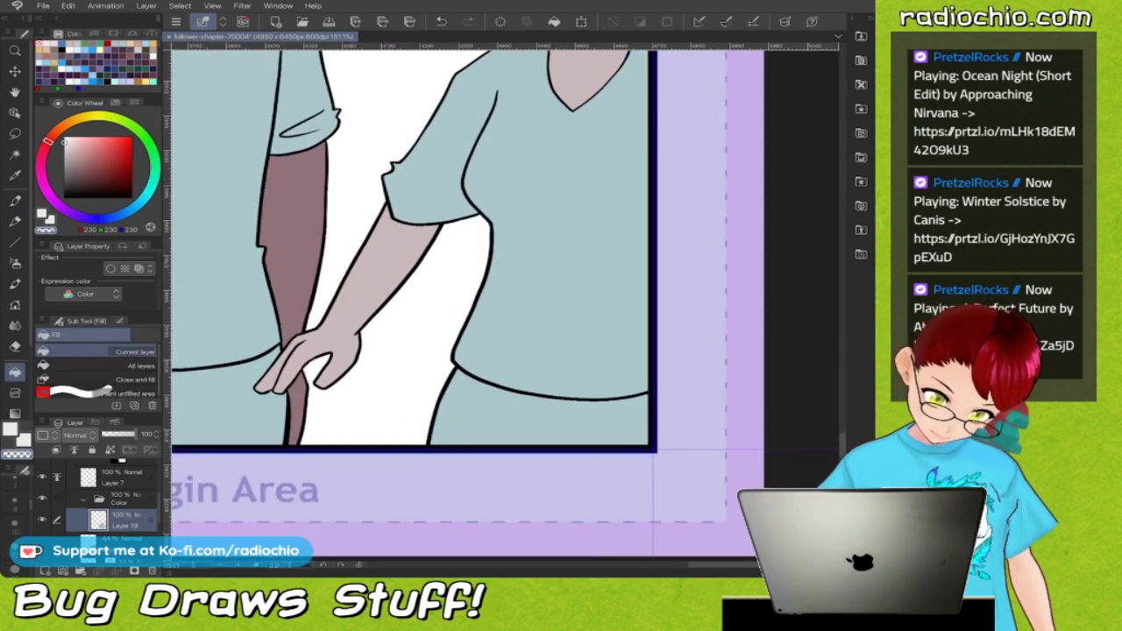
pyautogui.scroll(-5, 505, 306)
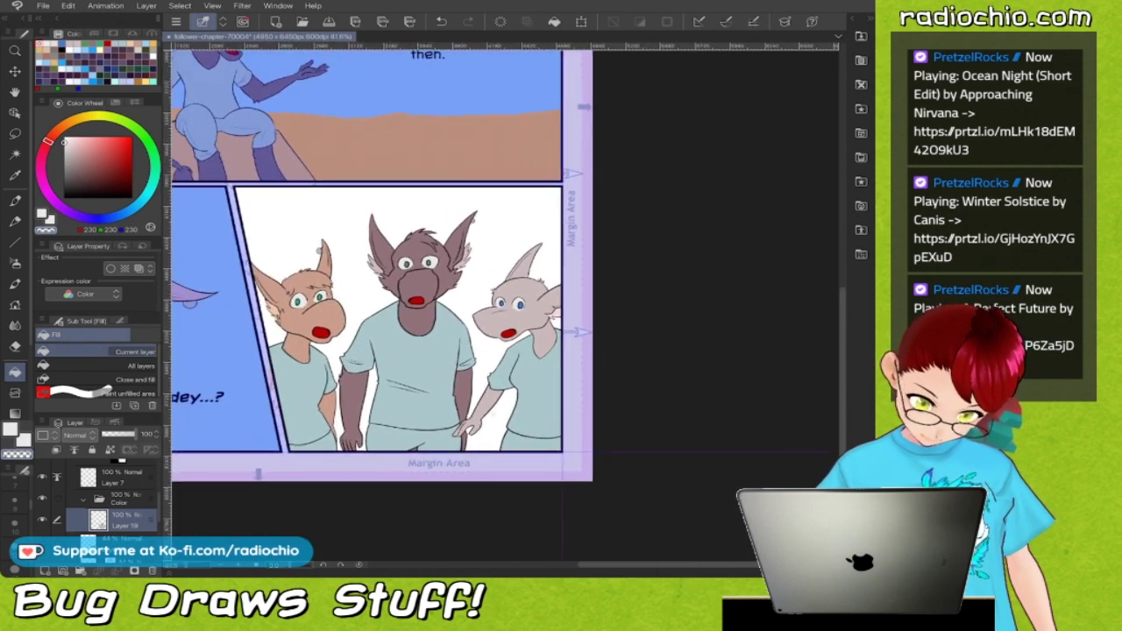
# Fill the fifth panel's background with the desert sky swatch, RGB 145, 199, 240, on a new layer below Layer 19, and deselect.
pyautogui.click(45, 571)
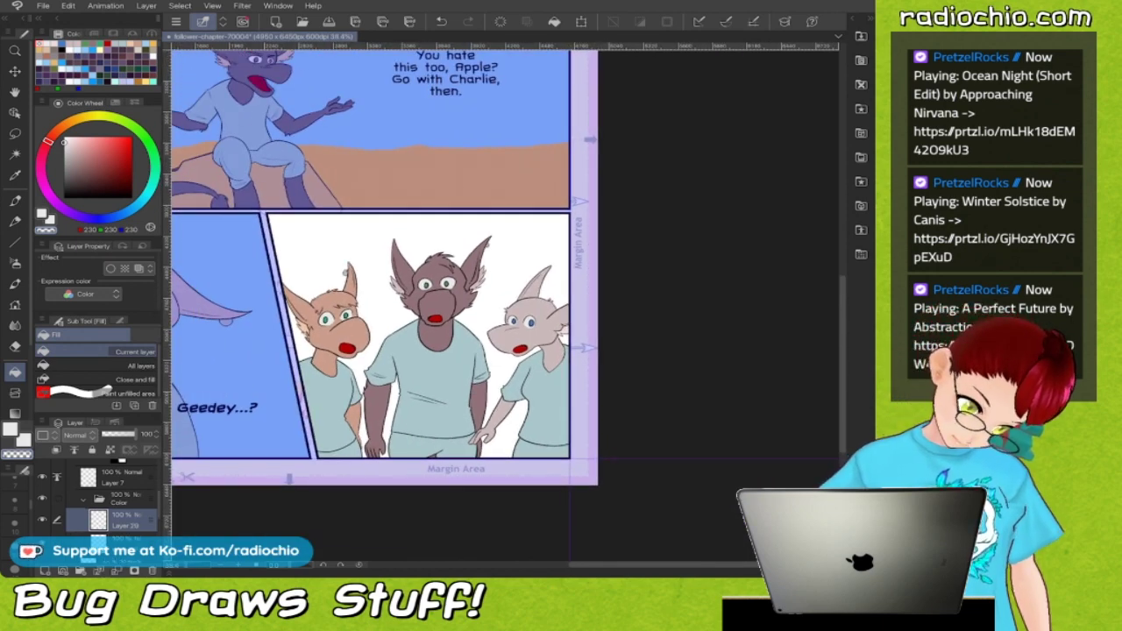
pyautogui.moveTo(124, 520); pyautogui.dragTo(125, 554)
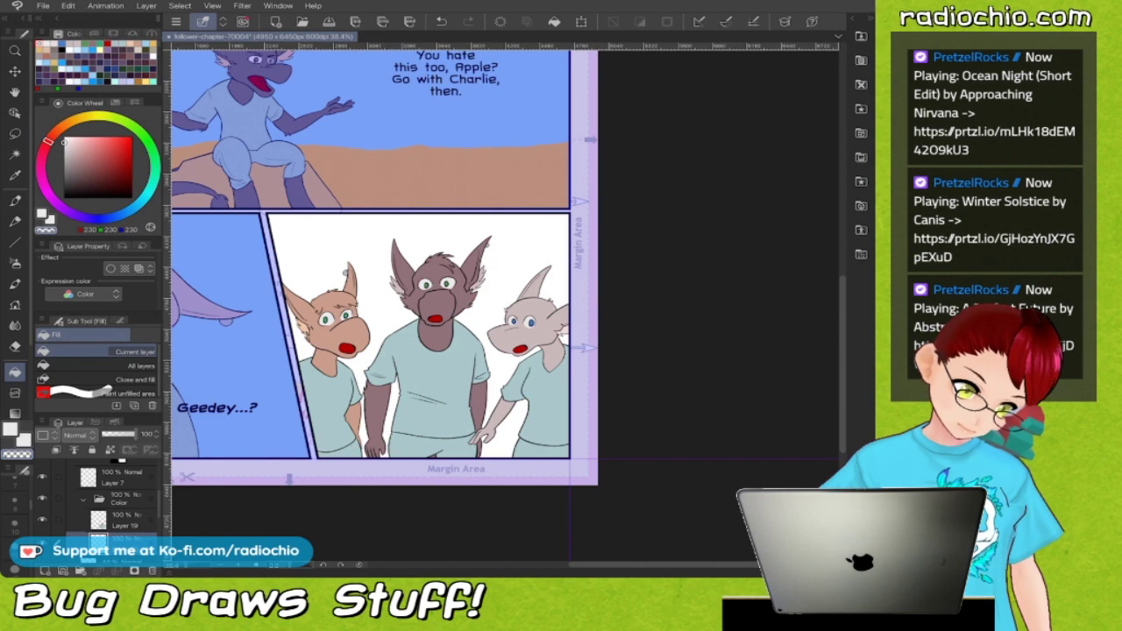
pyautogui.press('m')
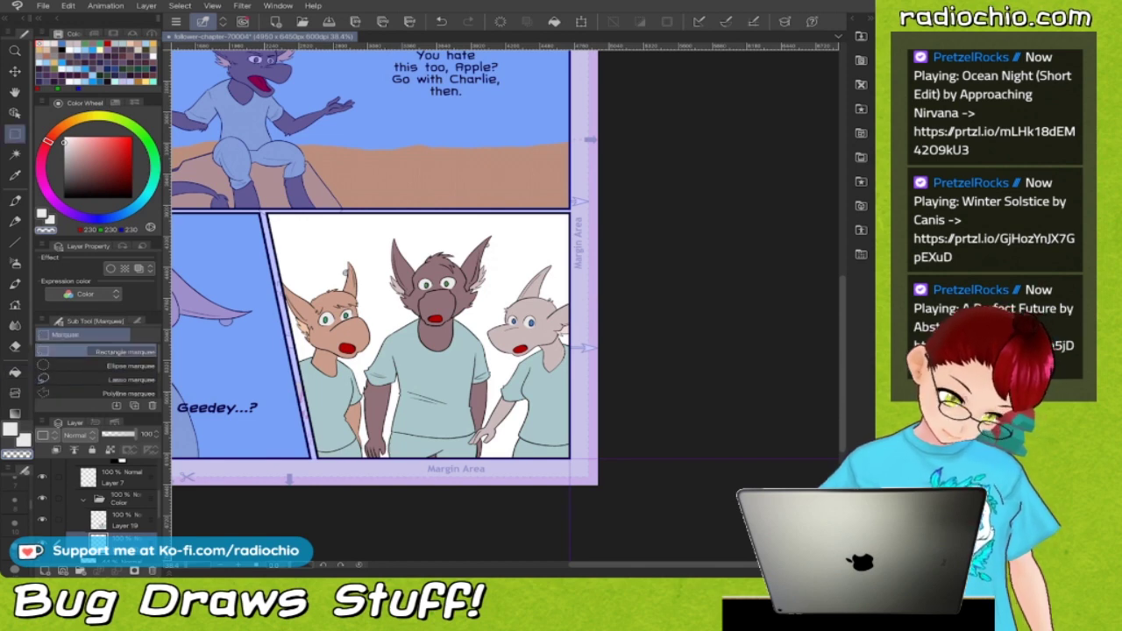
pyautogui.press('c')
pyautogui.scroll(-5, 276, 464)
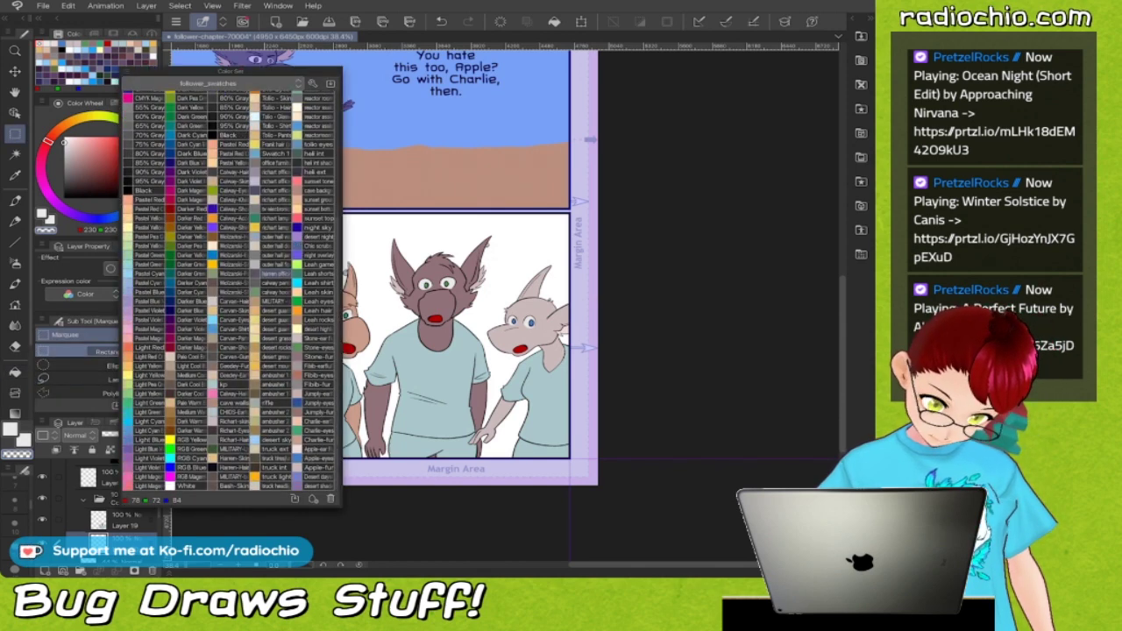
pyautogui.click(276, 440)
pyautogui.press('c')
pyautogui.moveTo(250, 197); pyautogui.dragTo(588, 468)
pyautogui.press('g')
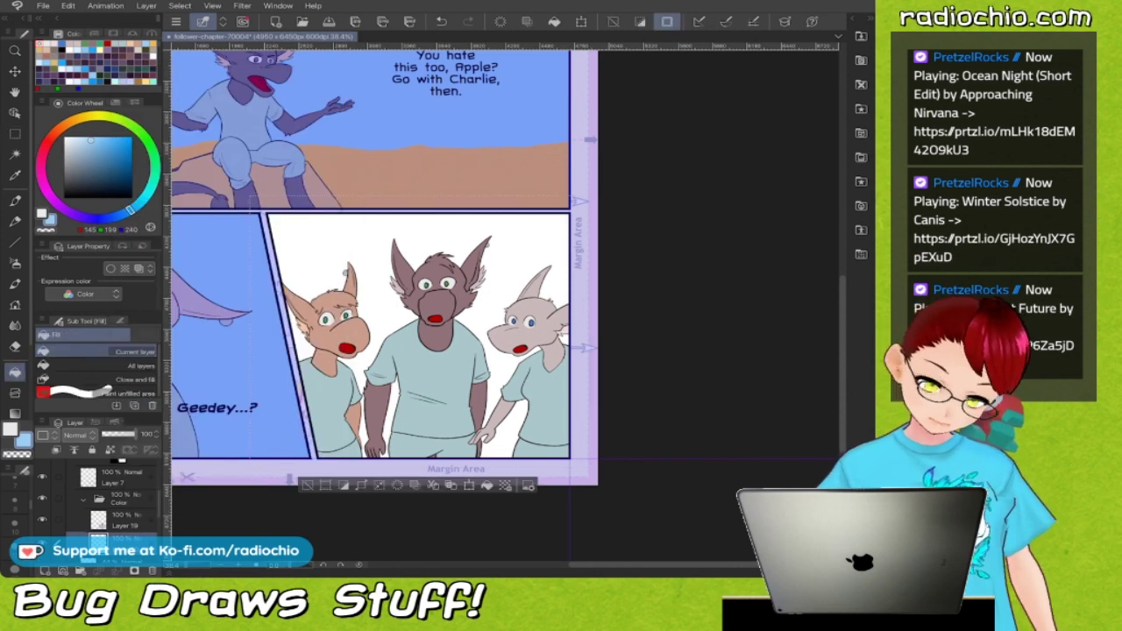
pyautogui.click(377, 250)
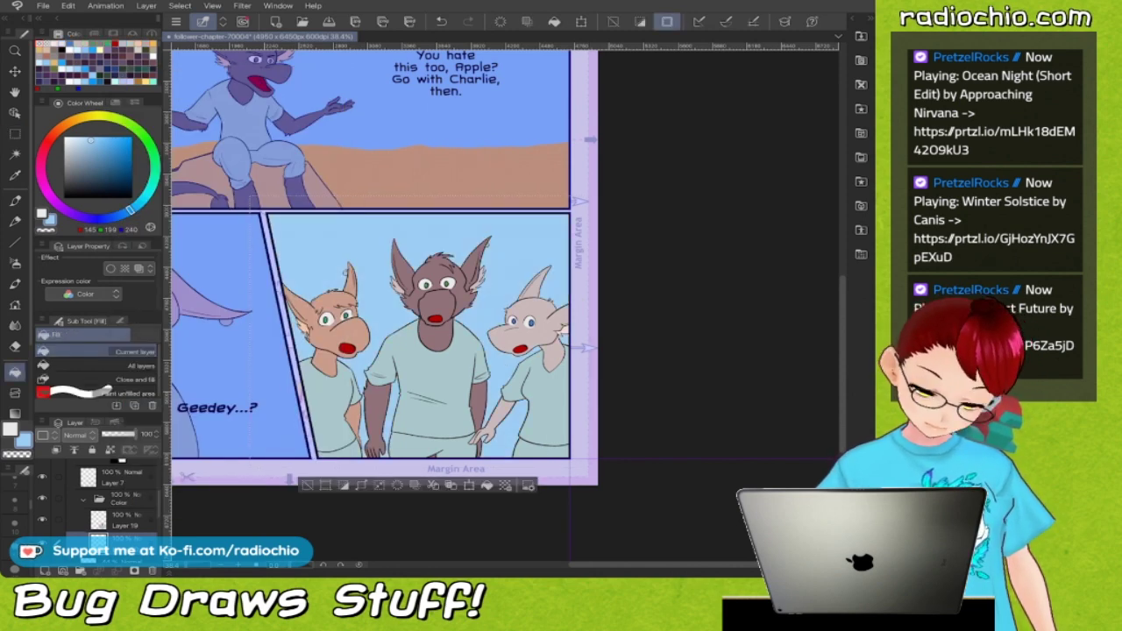
pyautogui.hotkey('ctrl', 'd')
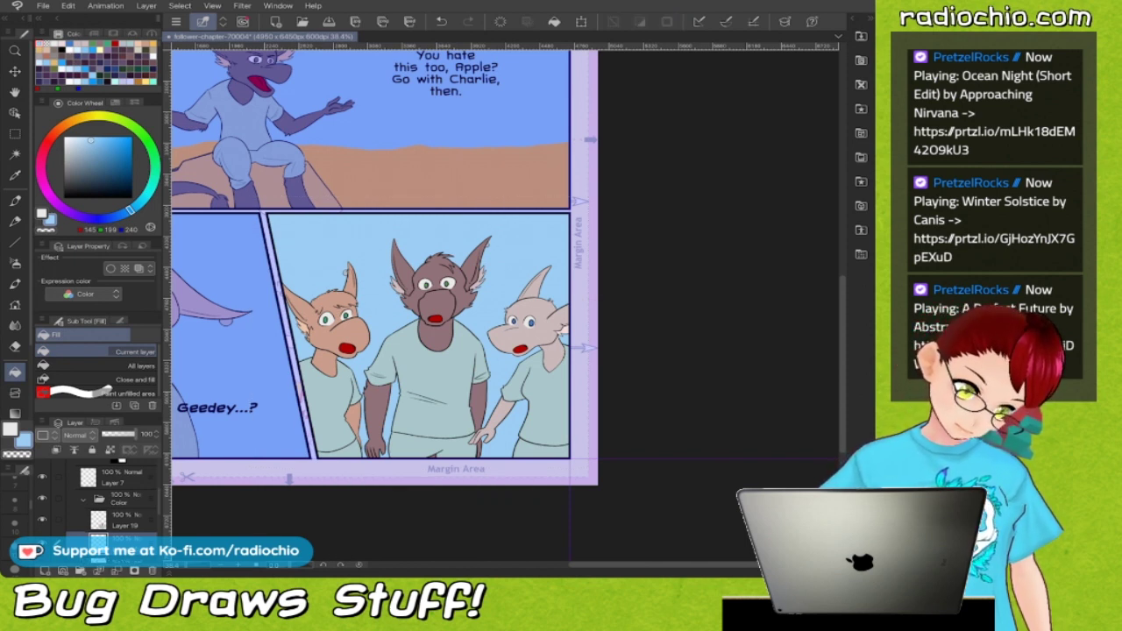
# Lasso the ground area behind the fifth panel's characters, fill it with the sandy orange swatch, RGB 235, 176, 69, and deselect.
pyautogui.click(15, 134)
pyautogui.click(130, 380)
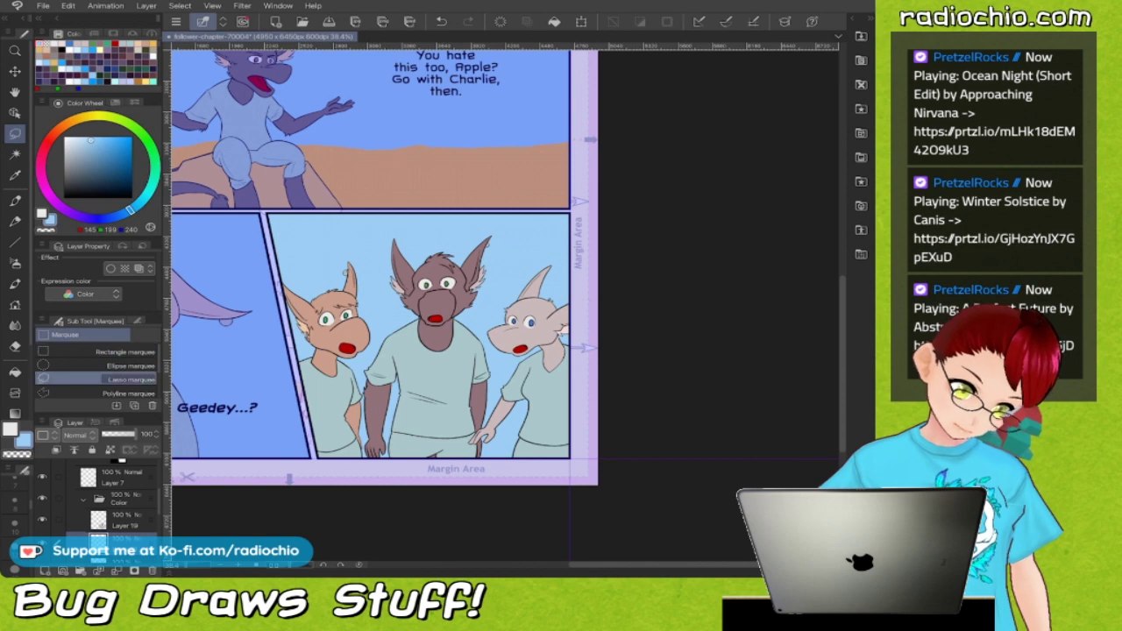
pyautogui.moveTo(436, 319); pyautogui.dragTo(412, 303)
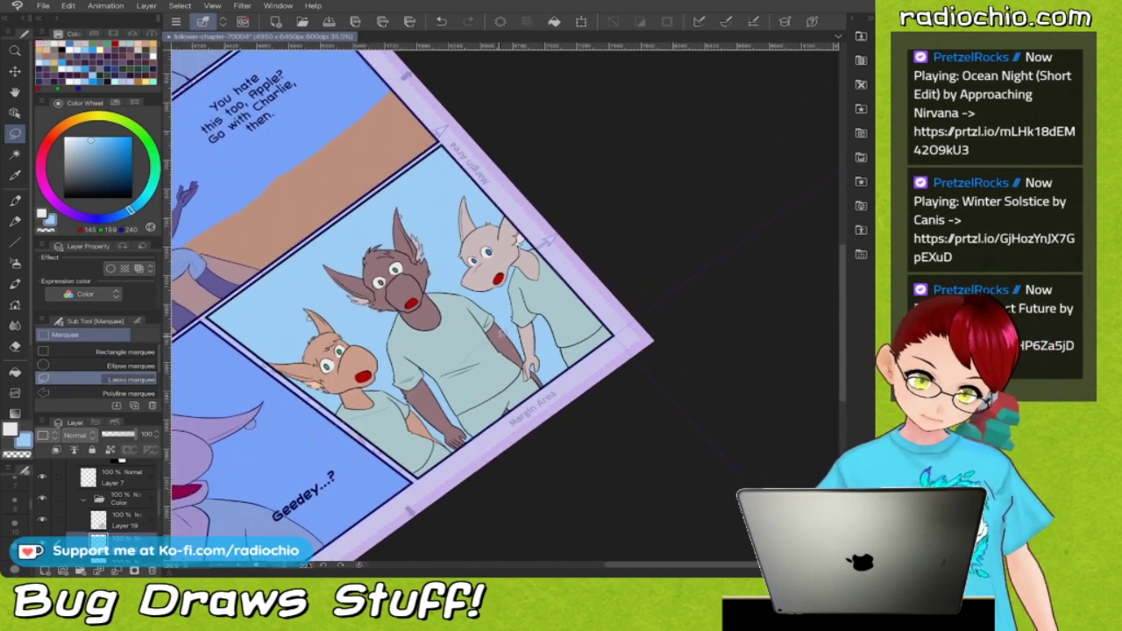
pyautogui.moveTo(606, 262)
pyautogui.mouseDown()
pyautogui.moveTo(615, 374)
pyautogui.moveTo(468, 478)
pyautogui.mouseUp()
pyautogui.moveTo(612, 336); pyautogui.dragTo(527, 489)
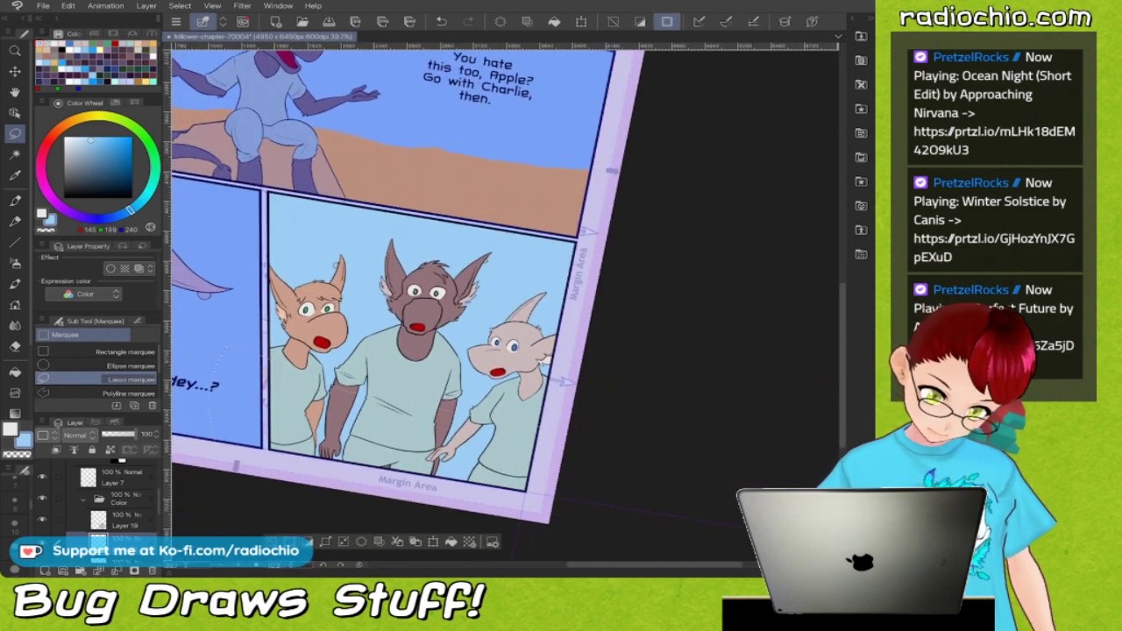
pyautogui.press('F7')
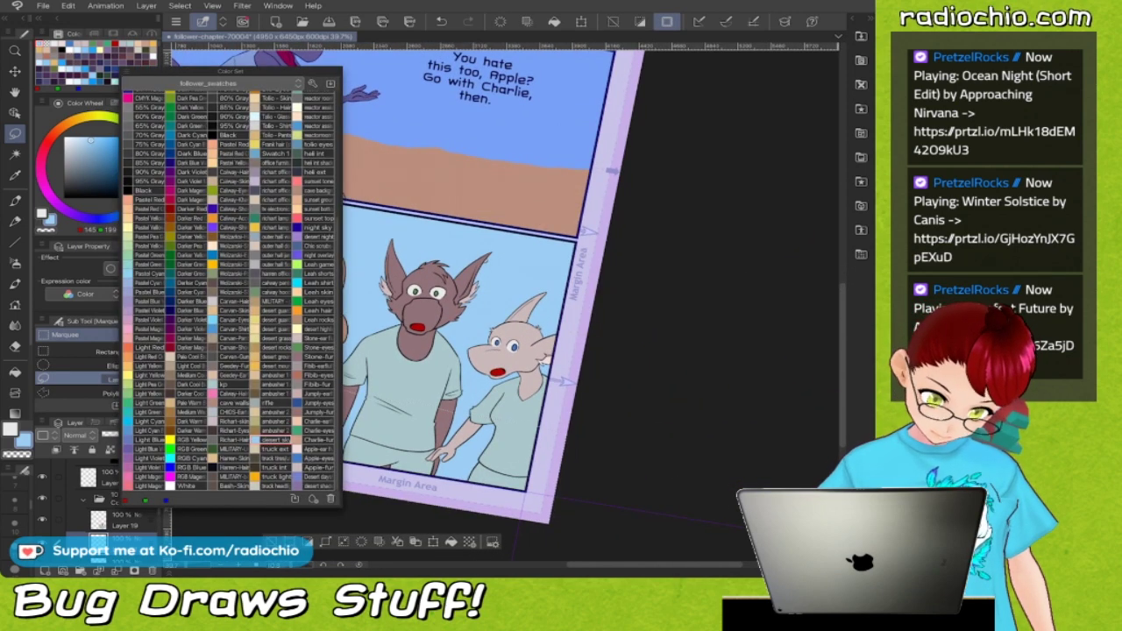
pyautogui.click(273, 366)
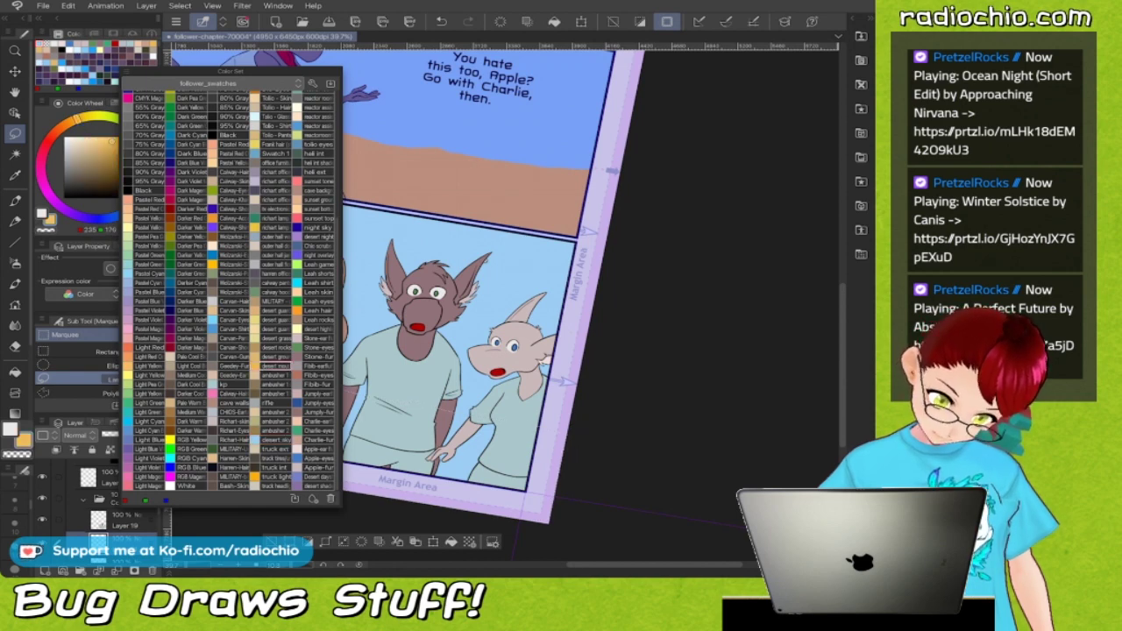
pyautogui.press('F7')
pyautogui.press('p')
pyautogui.press('g')
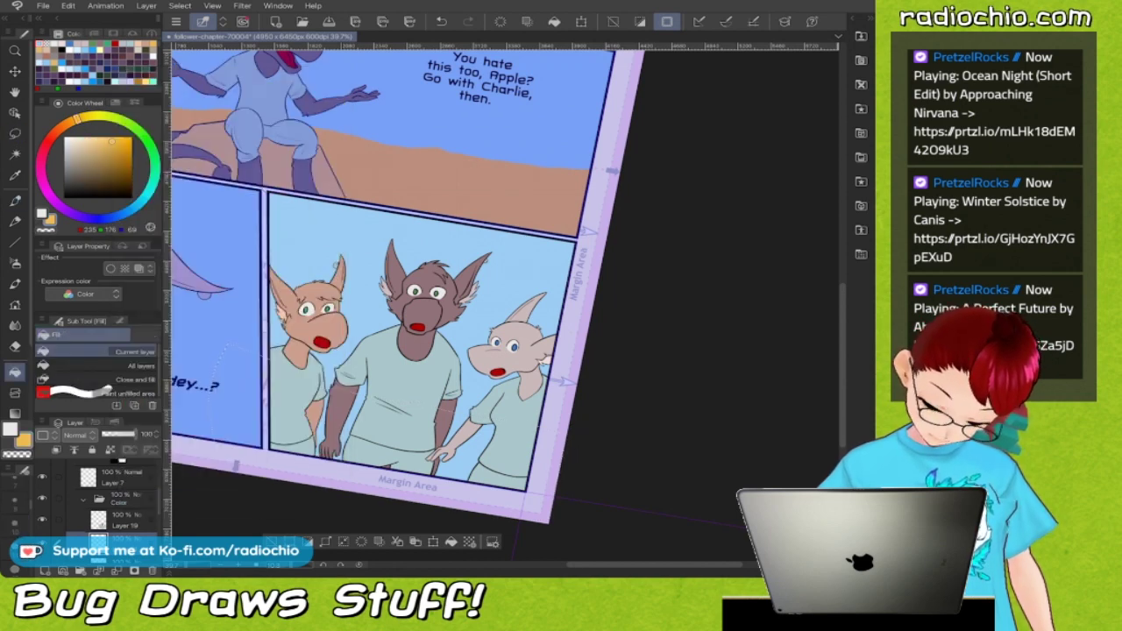
pyautogui.click(465, 442)
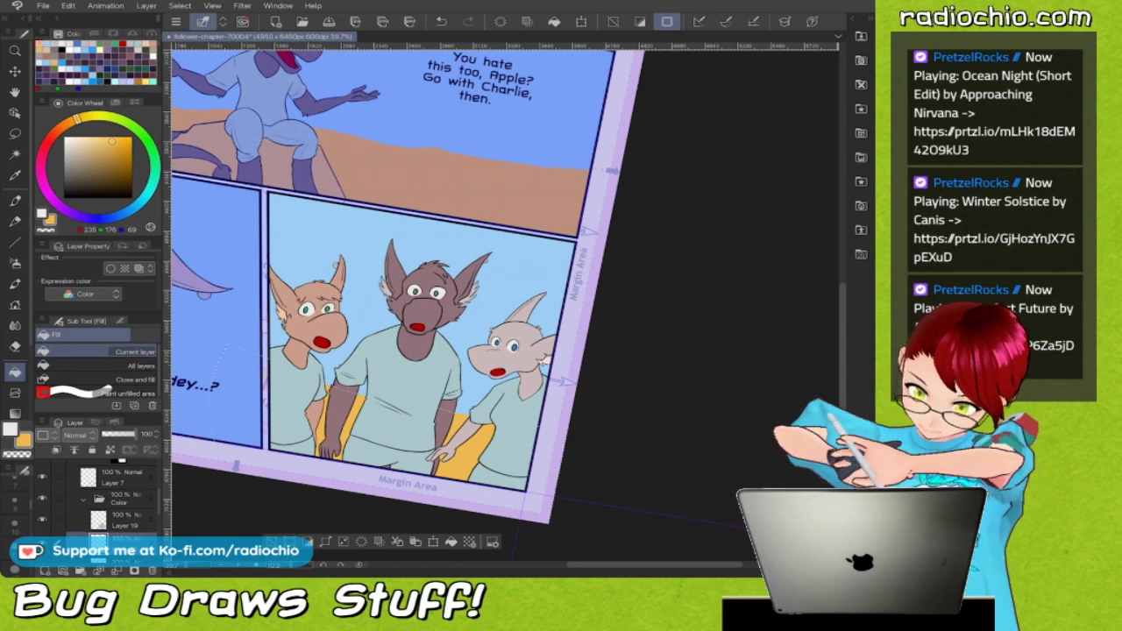
pyautogui.hotkey('ctrl', 'd')
# Select the Overlay layer just above the Background layer and save the comic page.
pyautogui.scroll(-3, 403, 289)
pyautogui.scroll(-2, 404, 289)
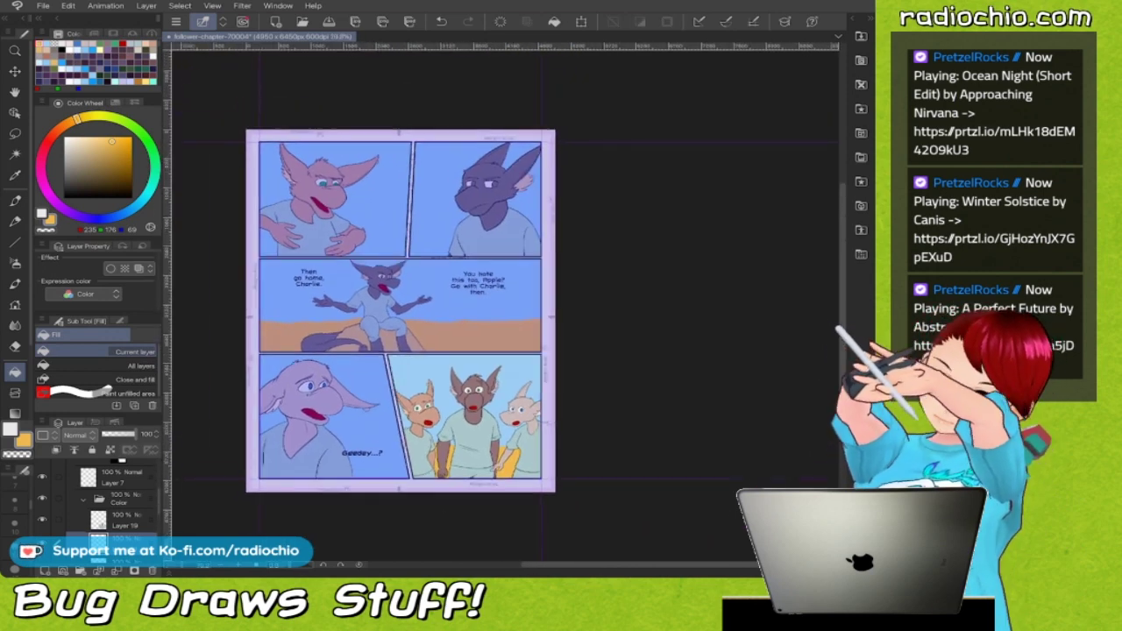
pyautogui.scroll(5, 98, 508)
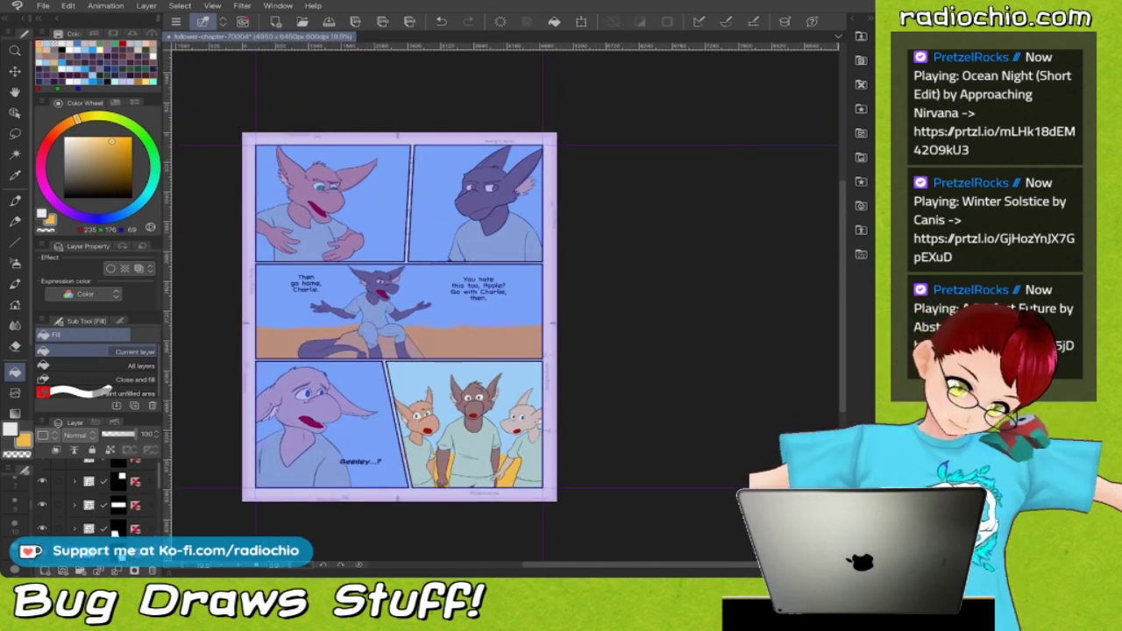
pyautogui.click(91, 470)
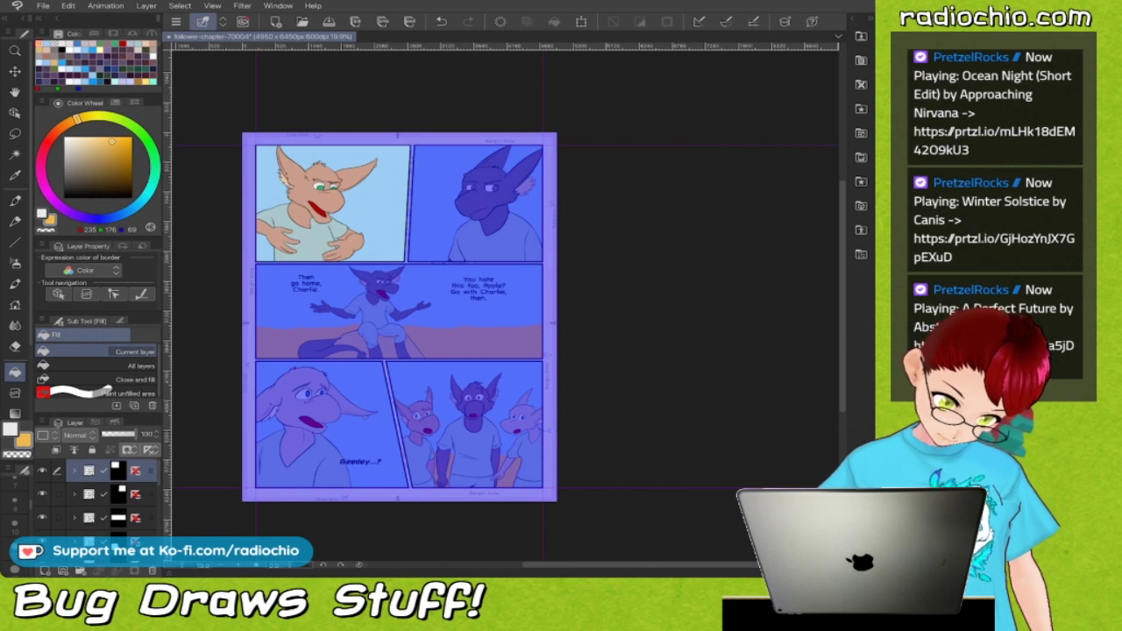
pyautogui.moveTo(162, 473); pyautogui.dragTo(164, 473)
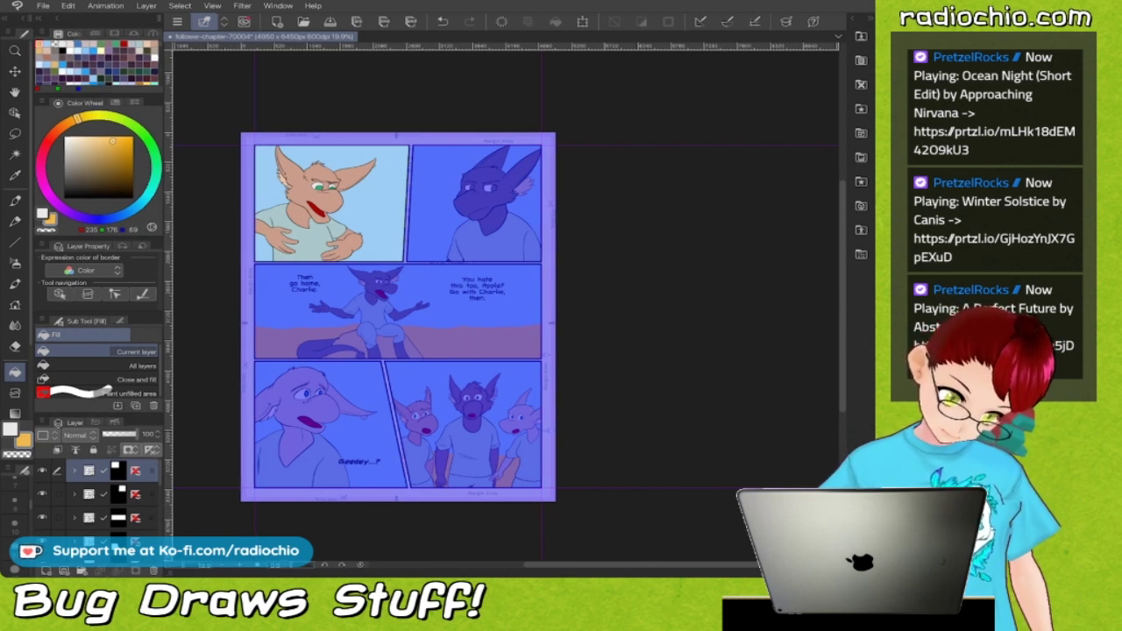
pyautogui.scroll(-5, 98, 509)
pyautogui.click(113, 504)
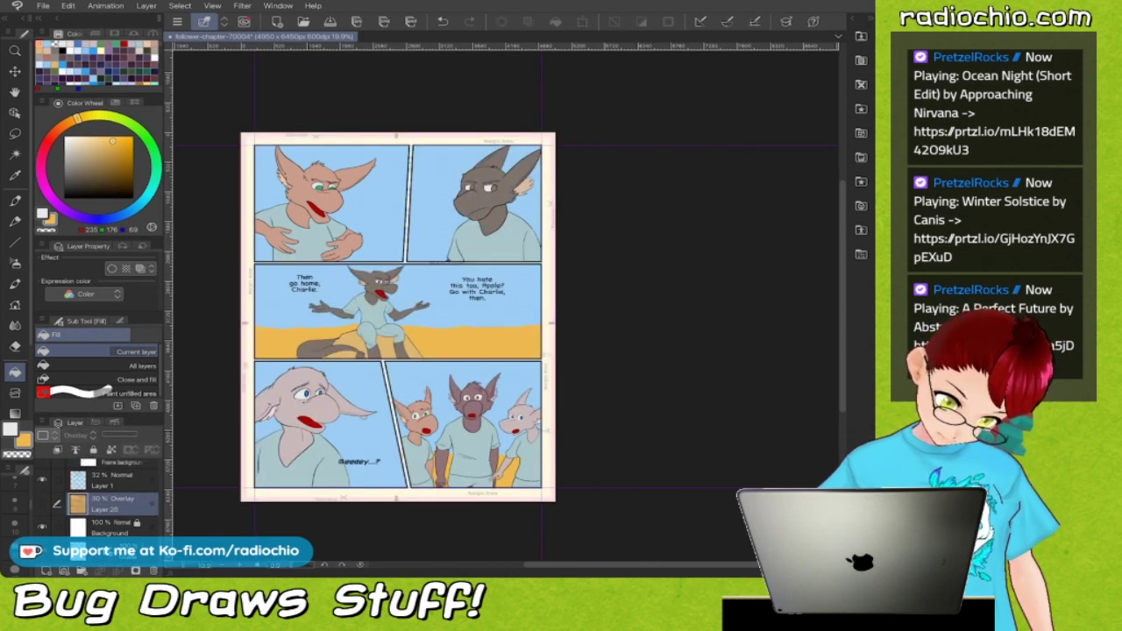
pyautogui.click(330, 21)
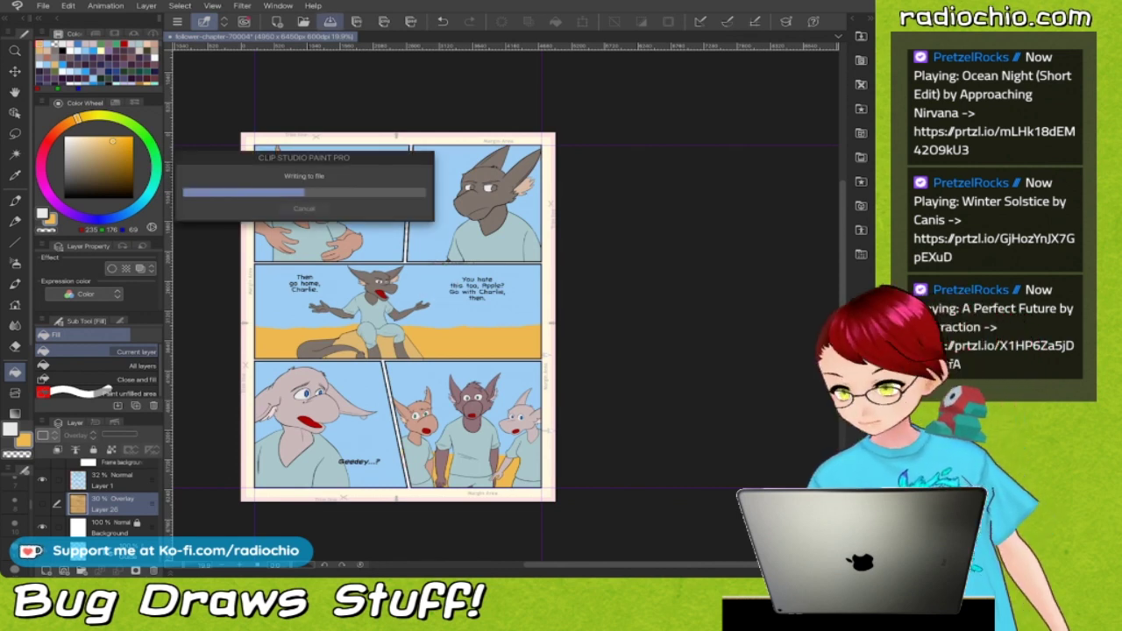